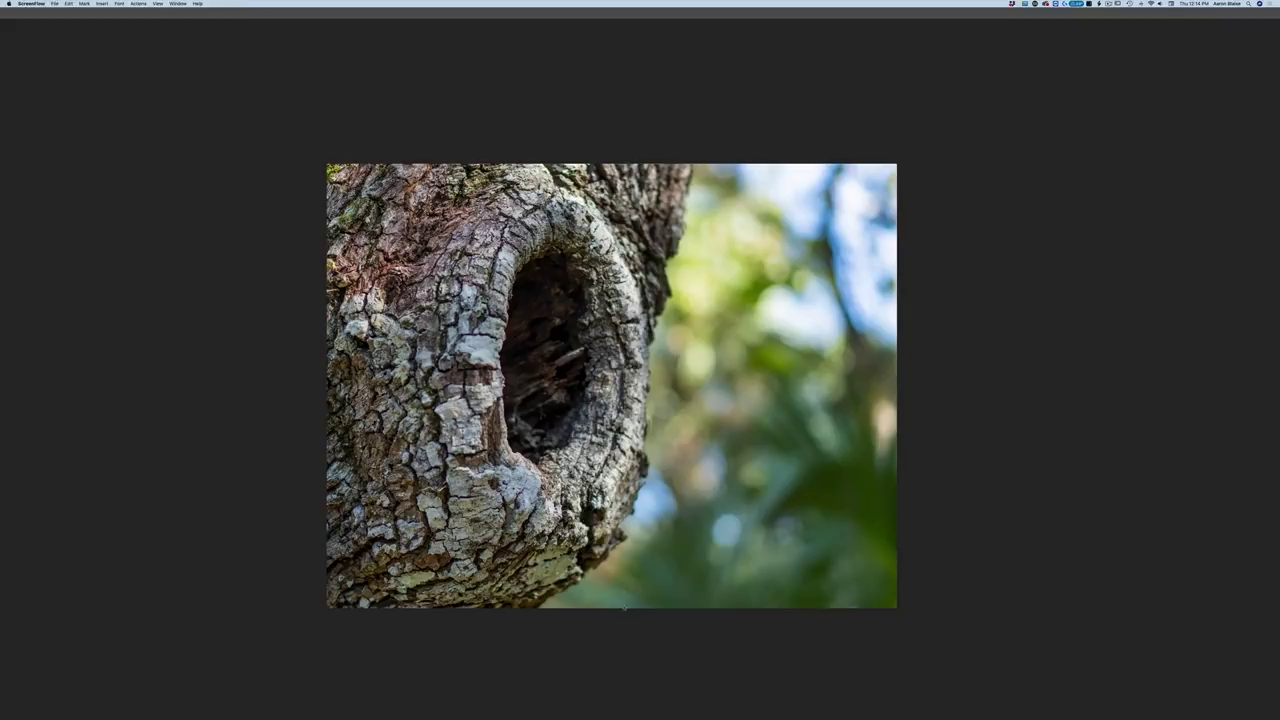
# Show the semi-transparent grey layer over the tree-hollow photo
pyautogui.click(650, 641)
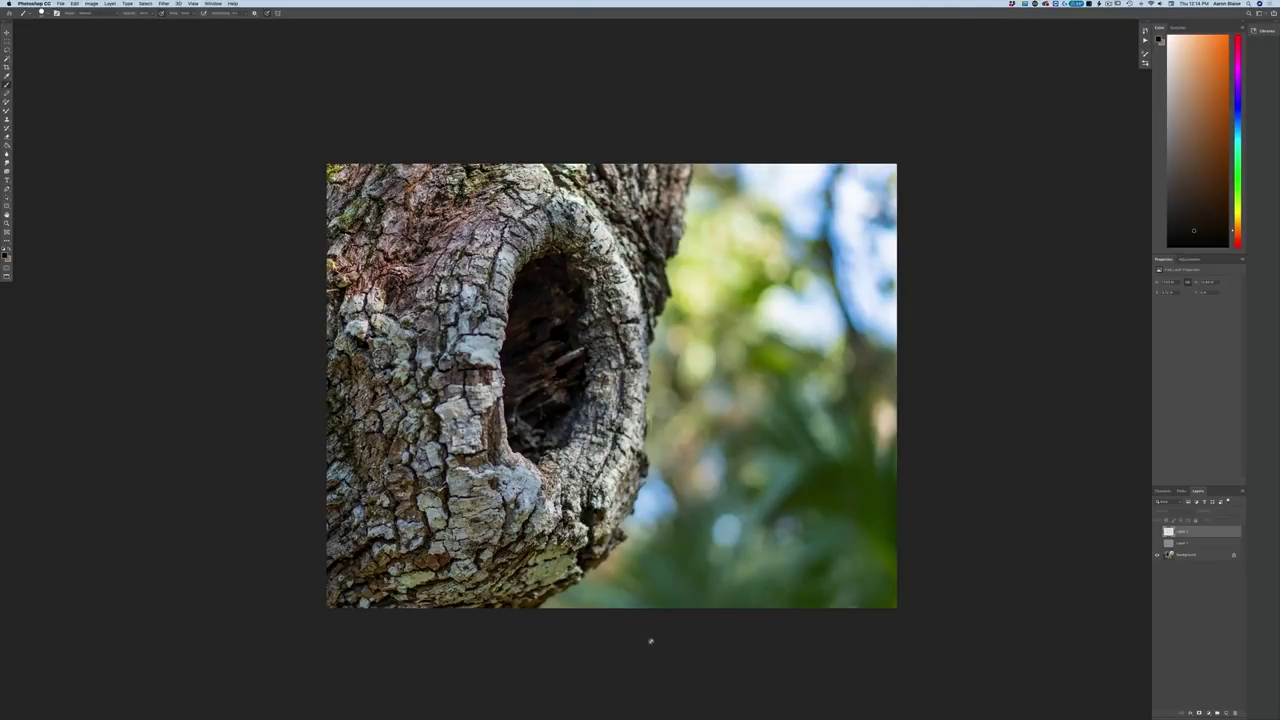
pyautogui.click(1157, 543)
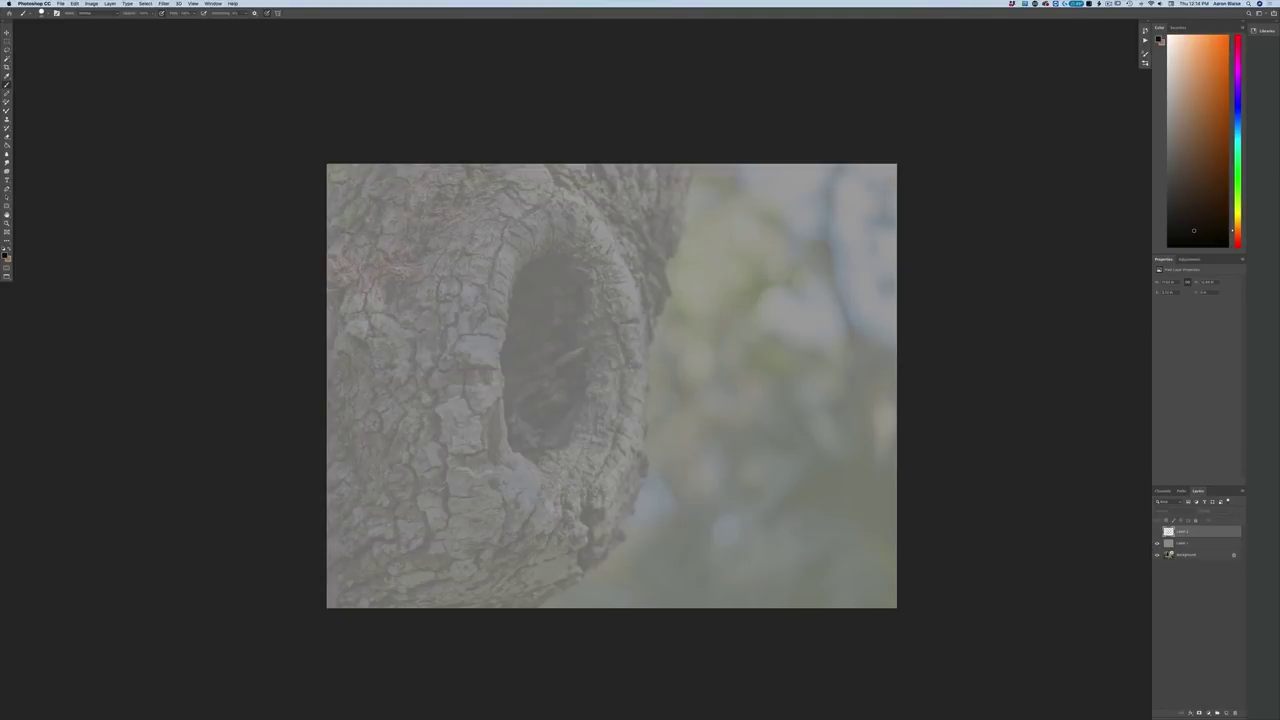
# Bring up the reference photo of the grassy air plant on bark in full screen and examine its leaves up close
pyautogui.moveTo(628, 0); pyautogui.dragTo(534, 237)
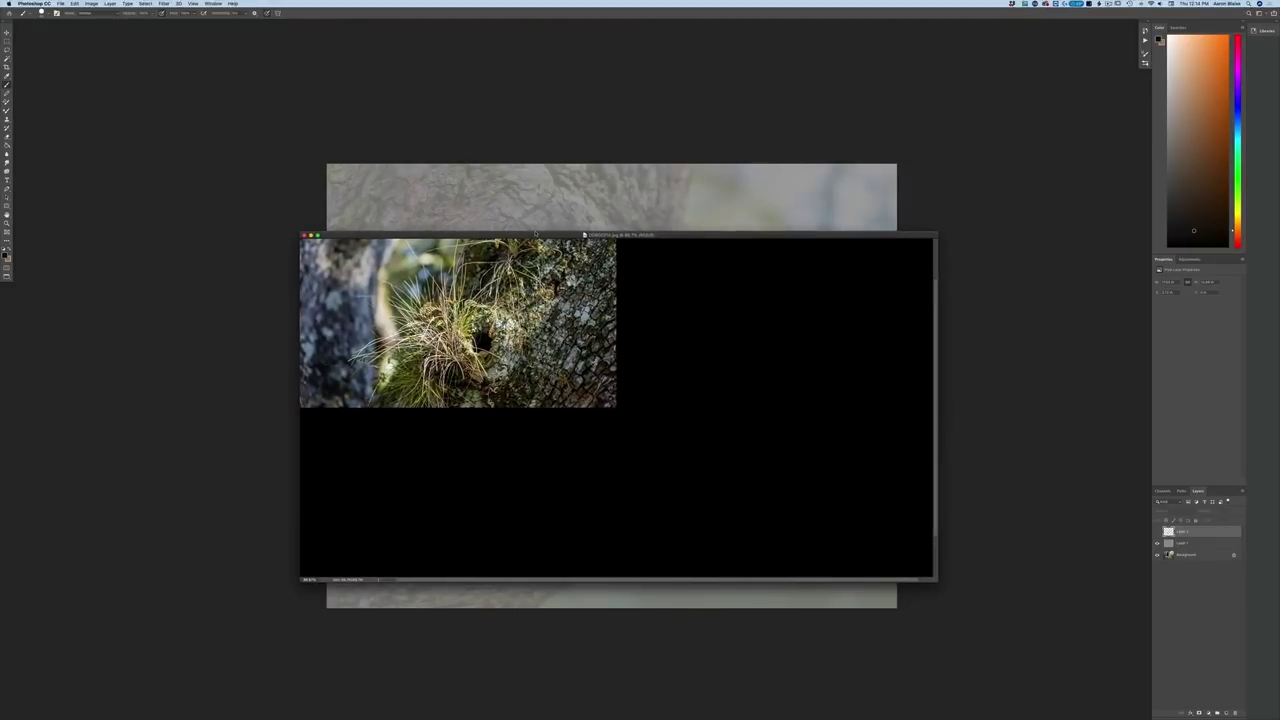
pyautogui.press('f')
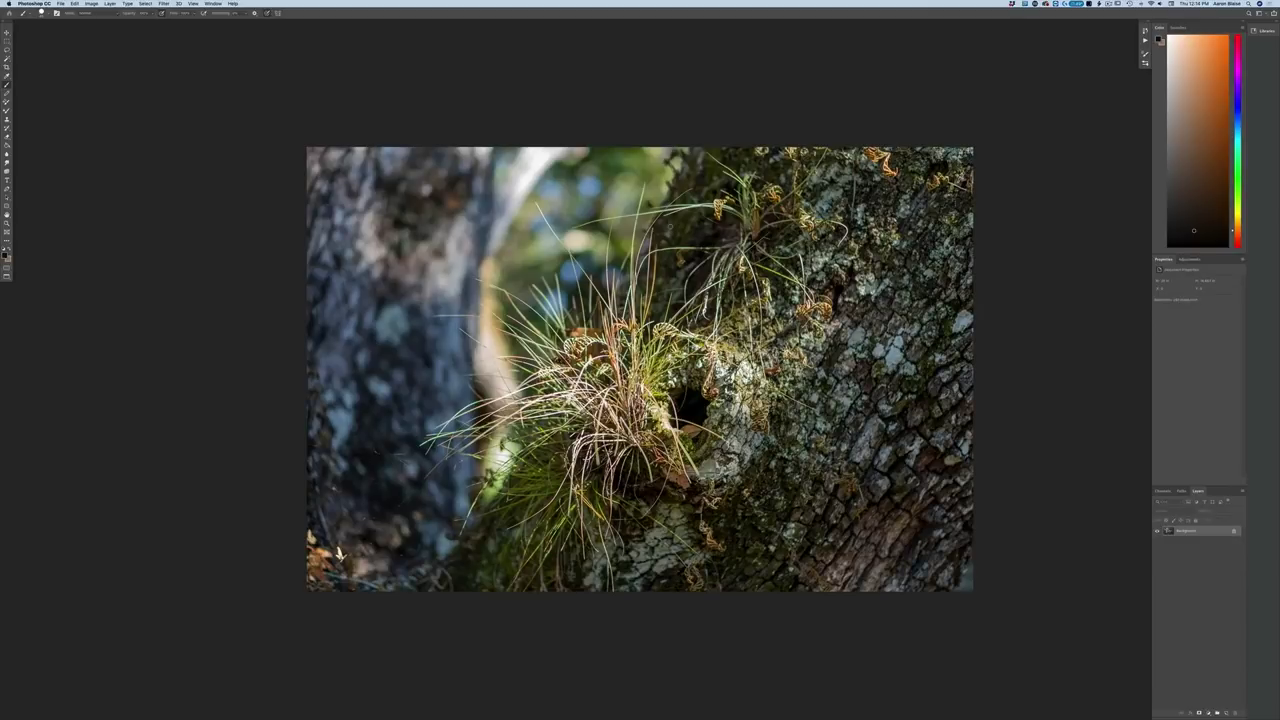
pyautogui.press('super+plus')
pyautogui.press('super+plus')
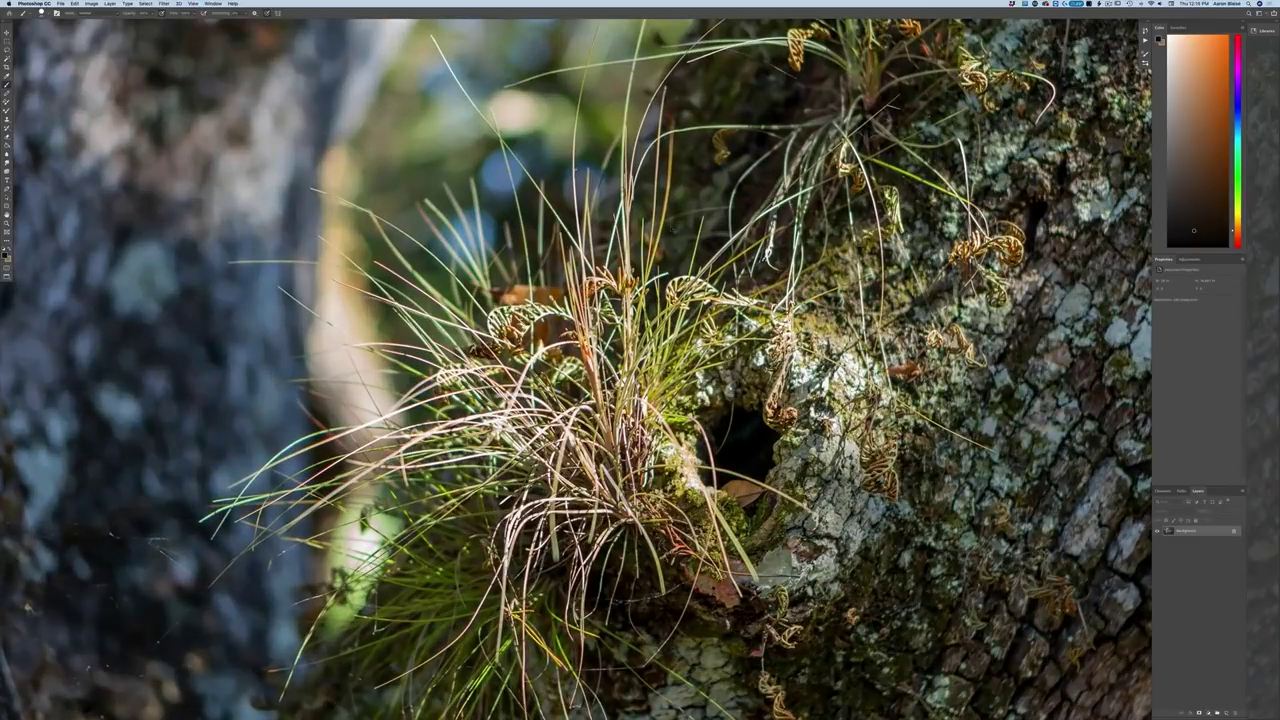
pyautogui.hotkey('ctrl', '+')
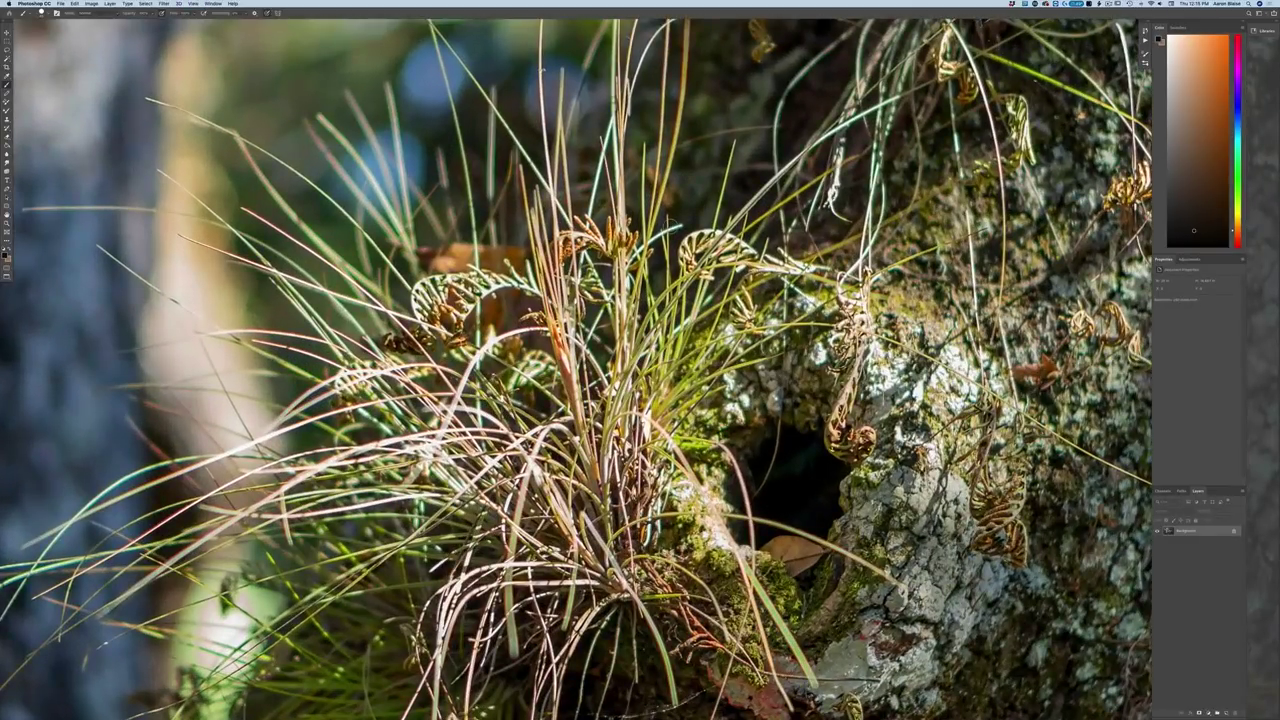
pyautogui.moveTo(674, 229); pyautogui.dragTo(686, 103)
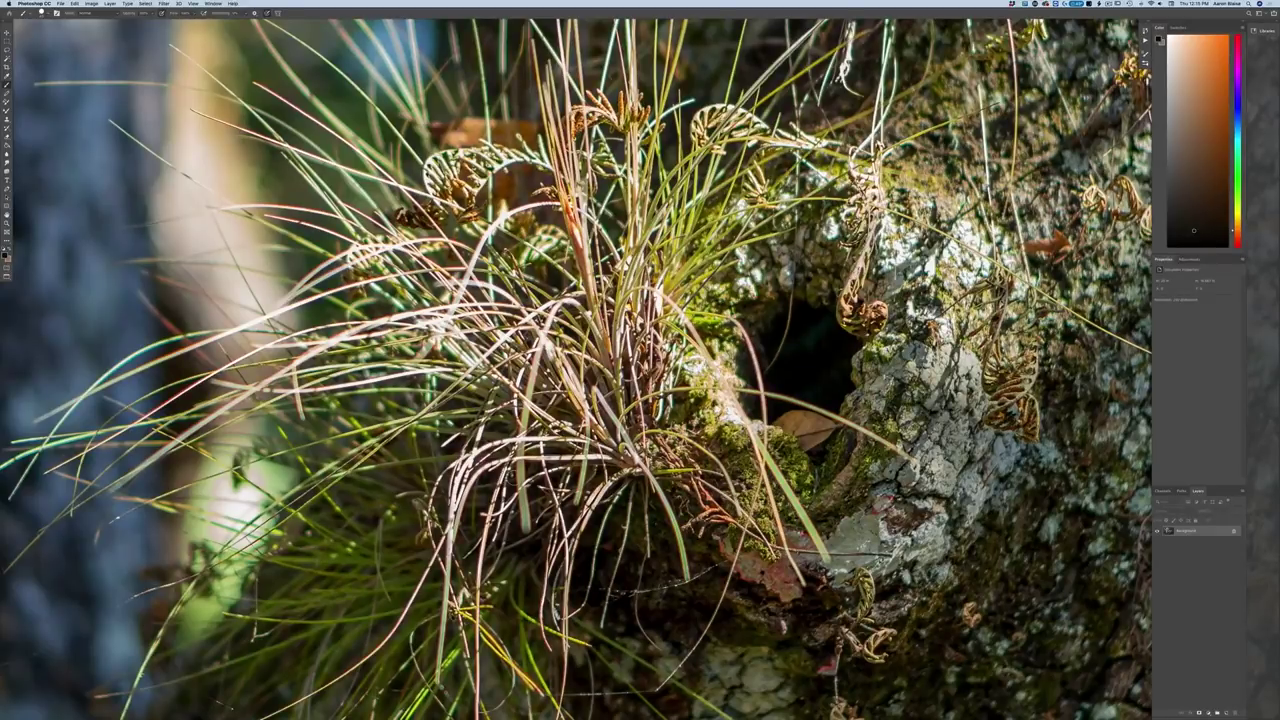
pyautogui.press('super+0')
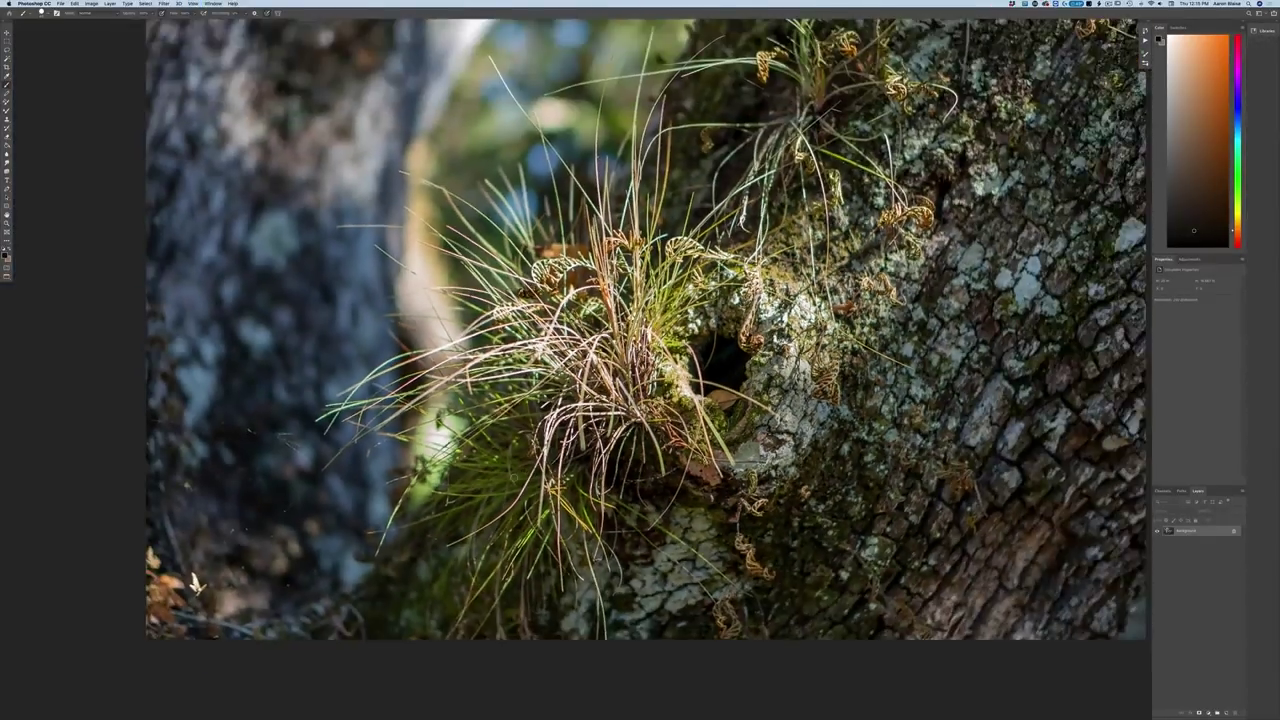
# Put the air-plant reference photo away and bring the faded tree-hollow document back in full screen
pyautogui.press('super+minus')
pyautogui.press('super+minus')
pyautogui.press('f')
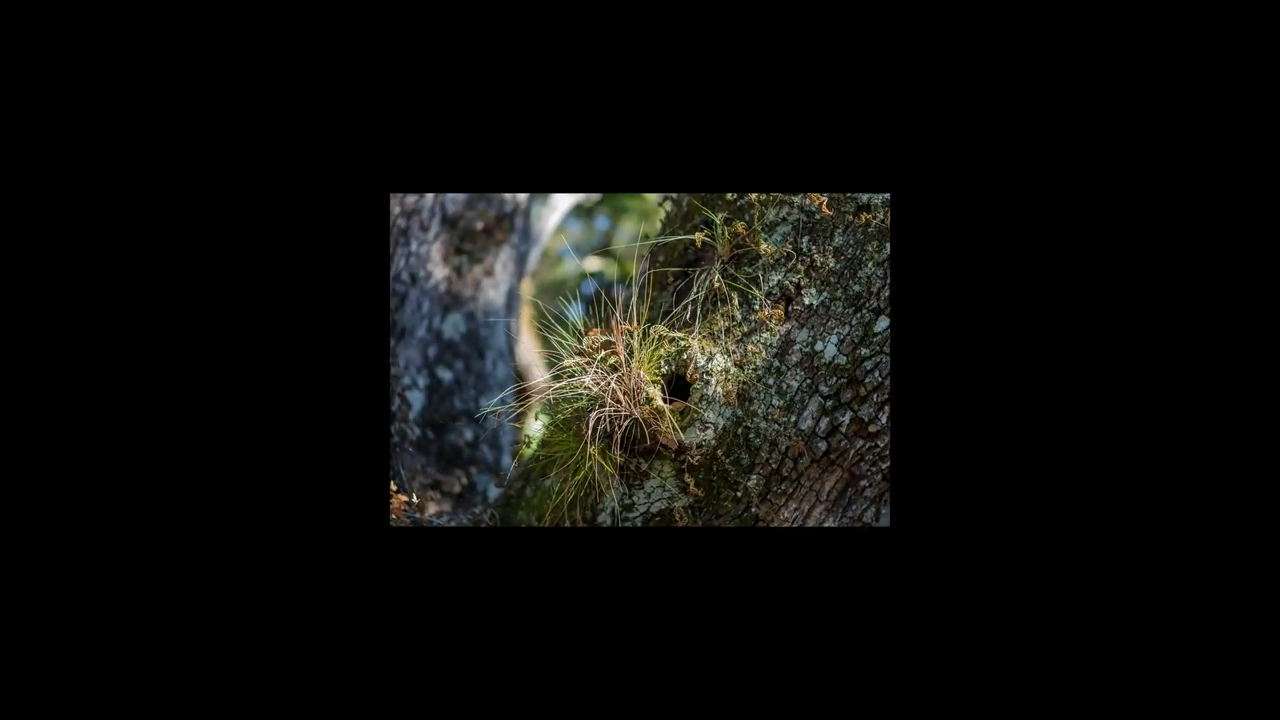
pyautogui.press('f')
pyautogui.moveTo(445, 237); pyautogui.dragTo(587, 0)
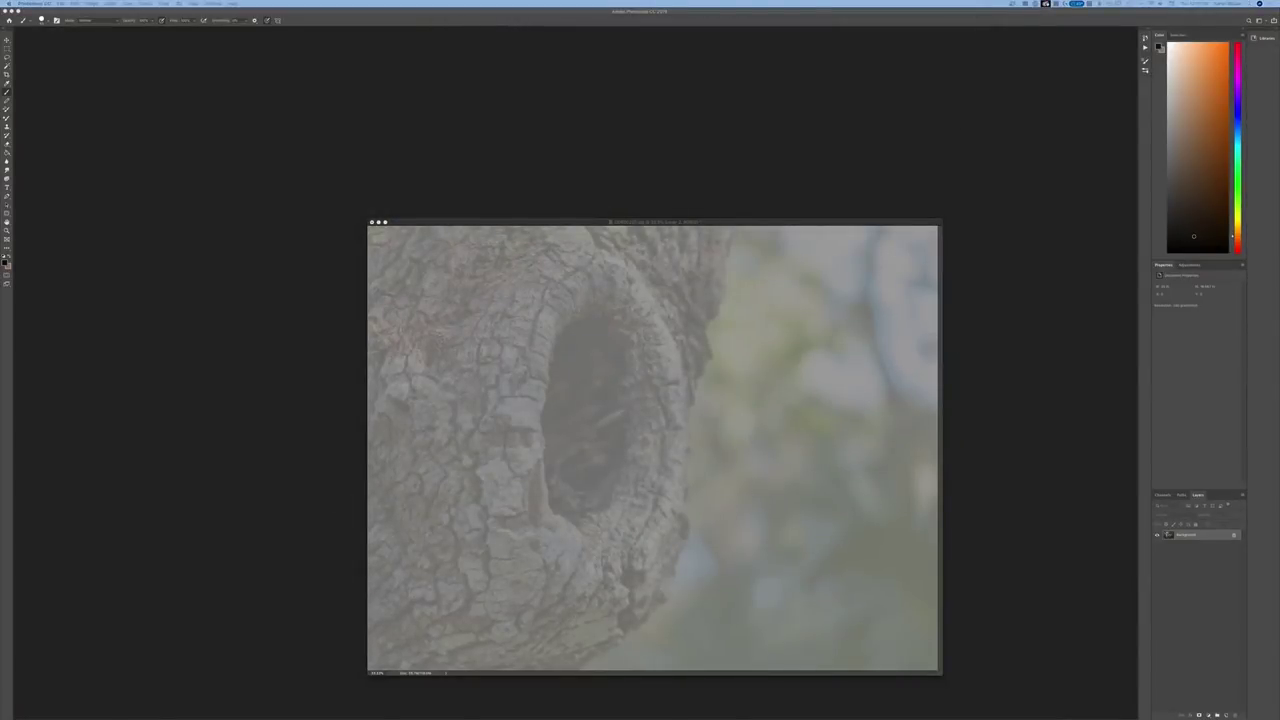
pyautogui.moveTo(485, 222); pyautogui.dragTo(448, 178)
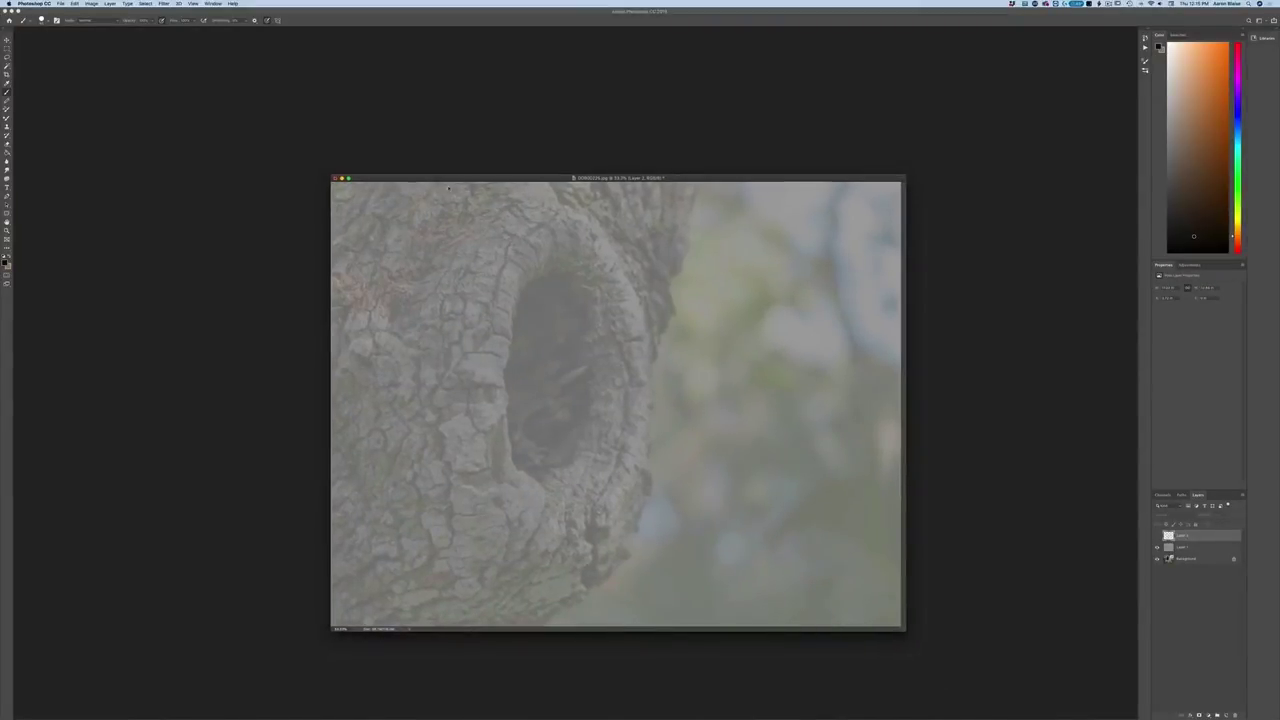
pyautogui.press('f')
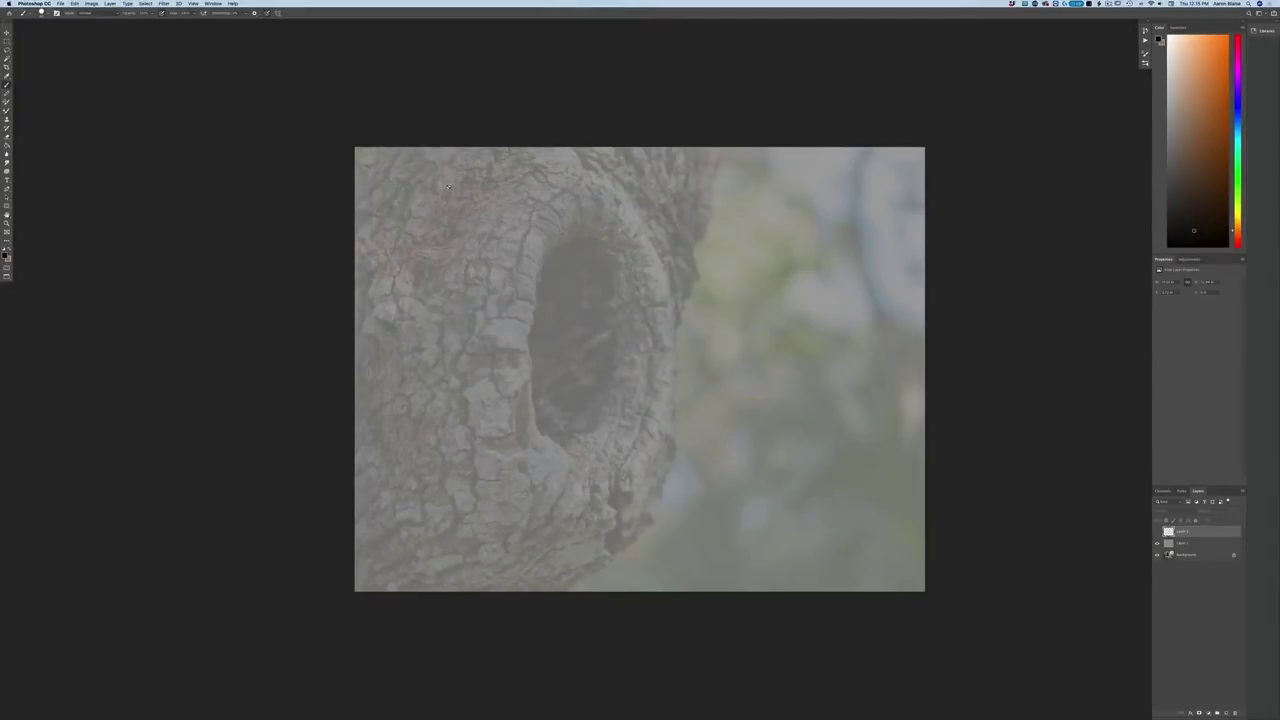
# Show the layer with the rough creature sketch above the grey overlay
pyautogui.click(1157, 532)
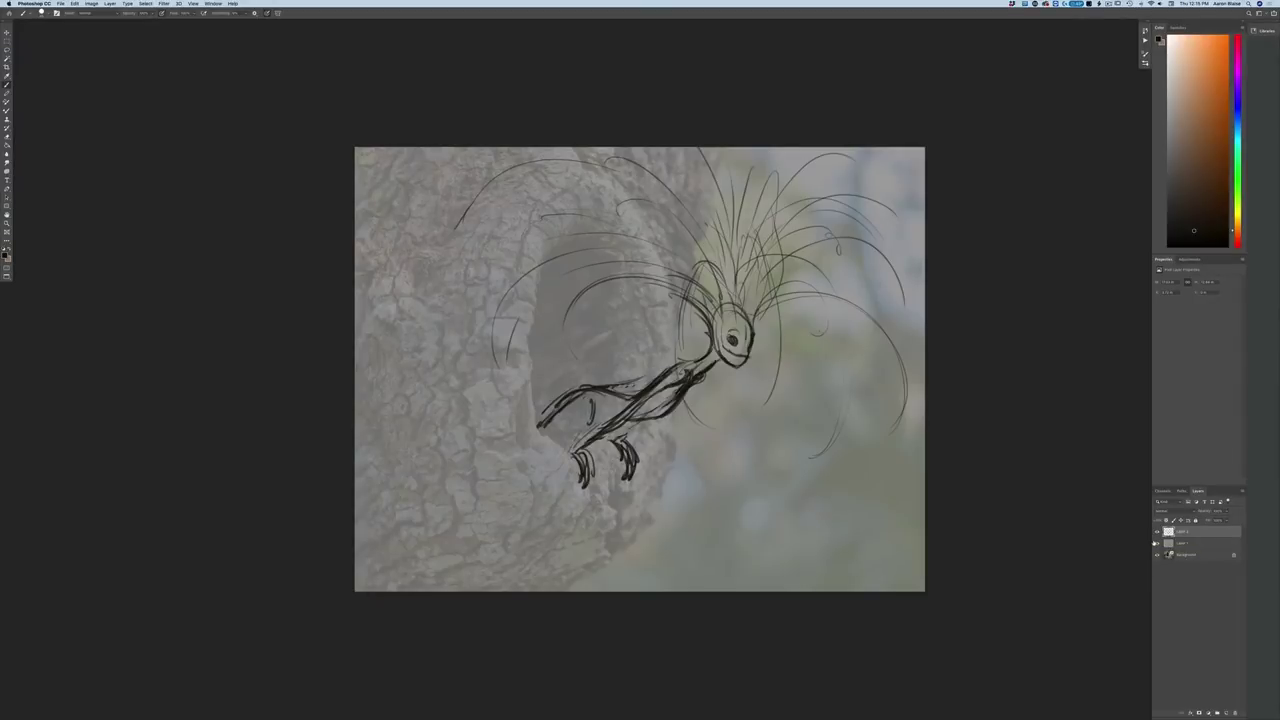
pyautogui.press('super+equal')
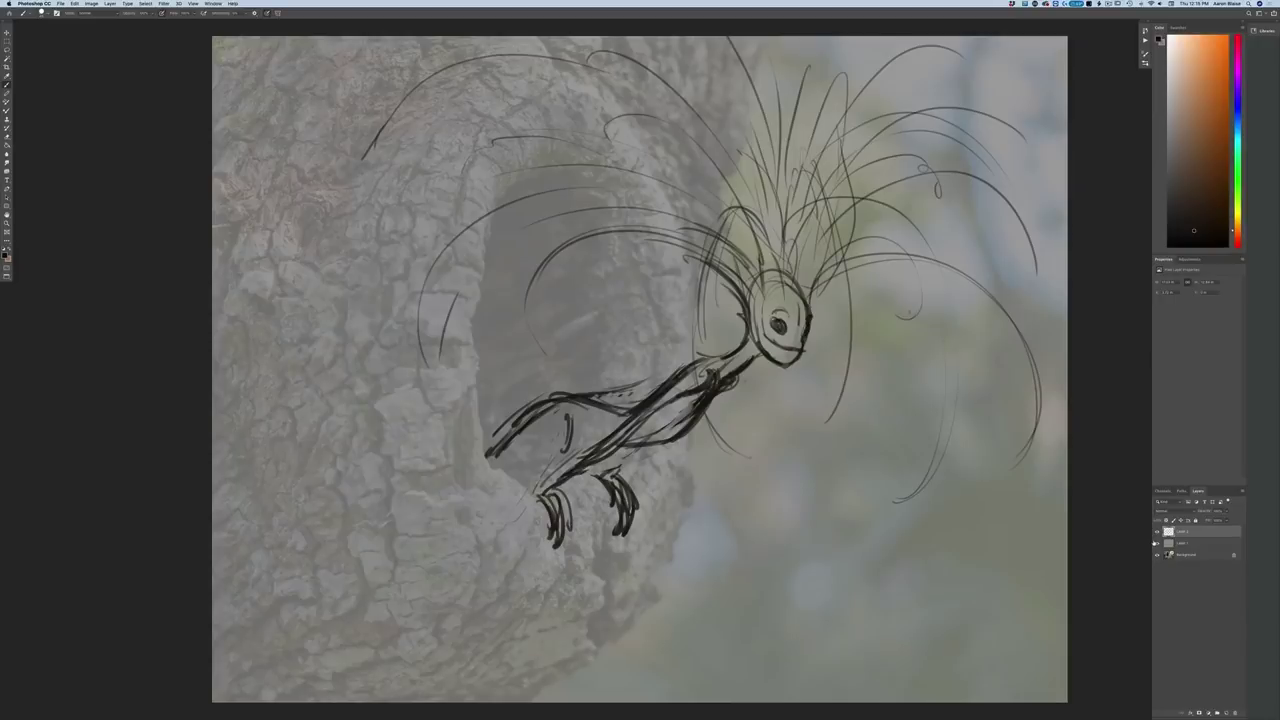
pyautogui.press('super+minus')
# Compare the plain tree photo, the grey overlay and the creature sketch by toggling the visibility of the two upper layers
pyautogui.moveTo(1157, 543); pyautogui.dragTo(1157, 533)
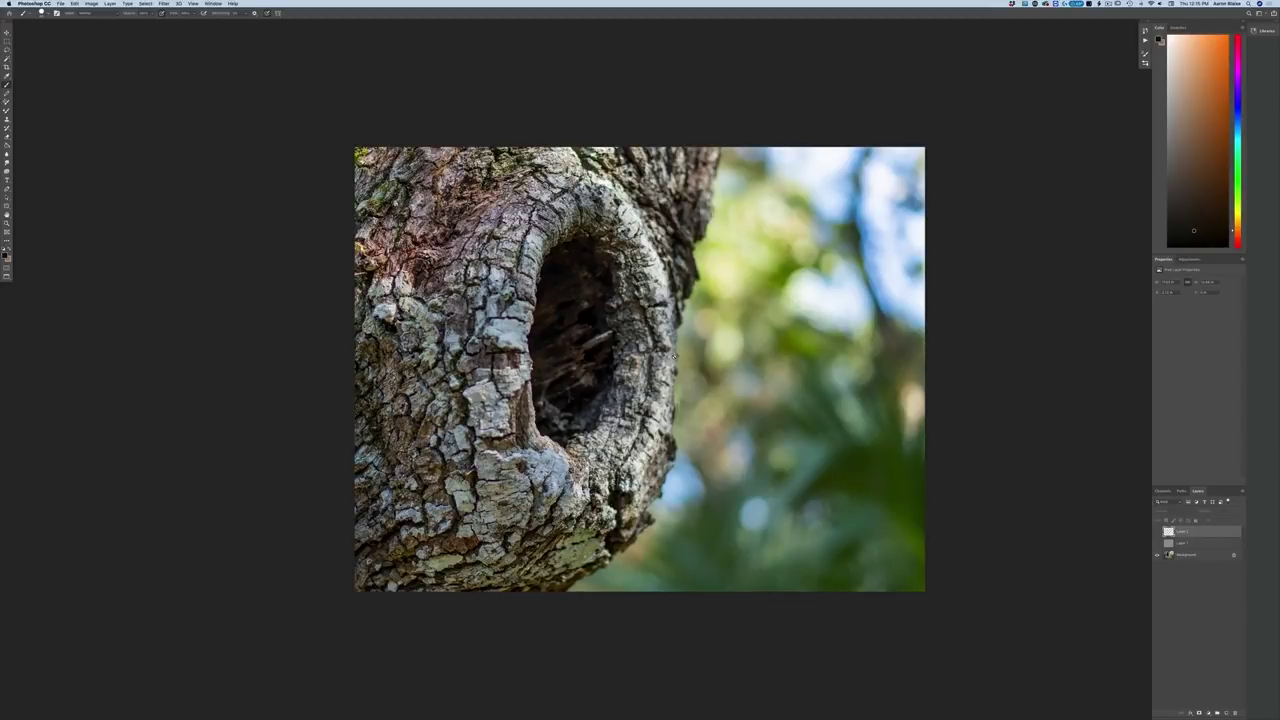
pyautogui.click(1157, 543)
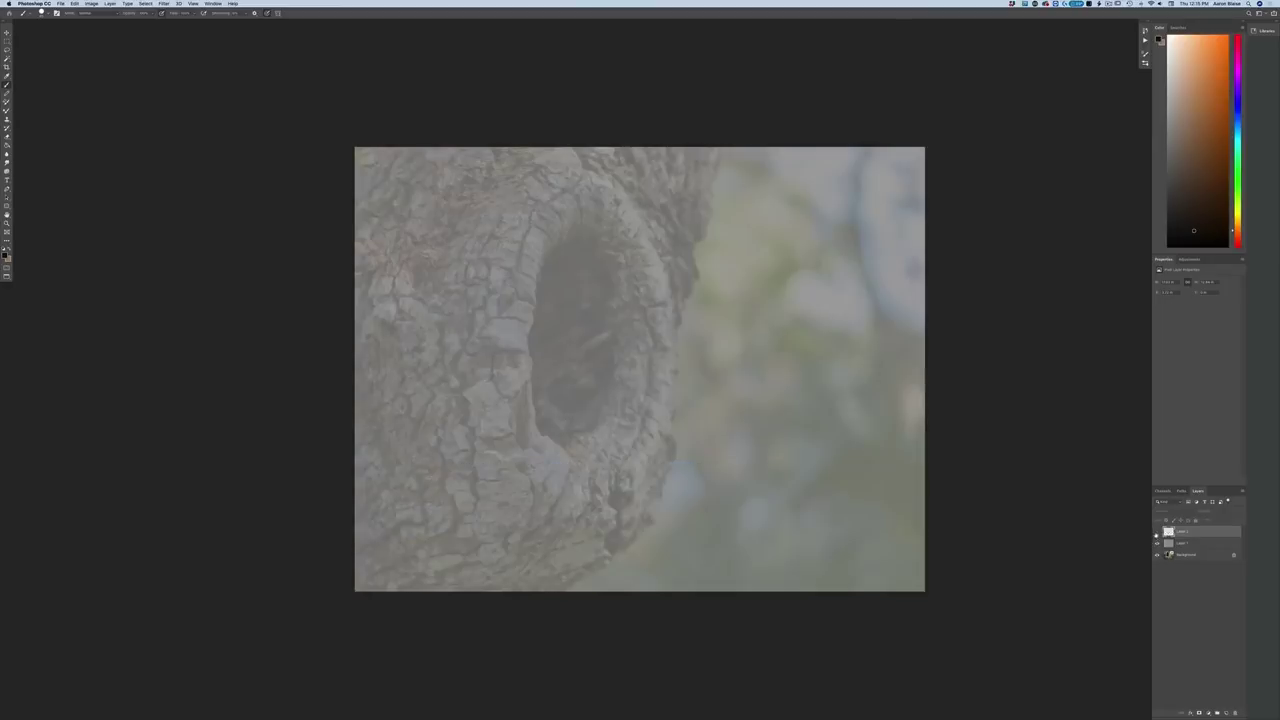
pyautogui.click(1157, 532)
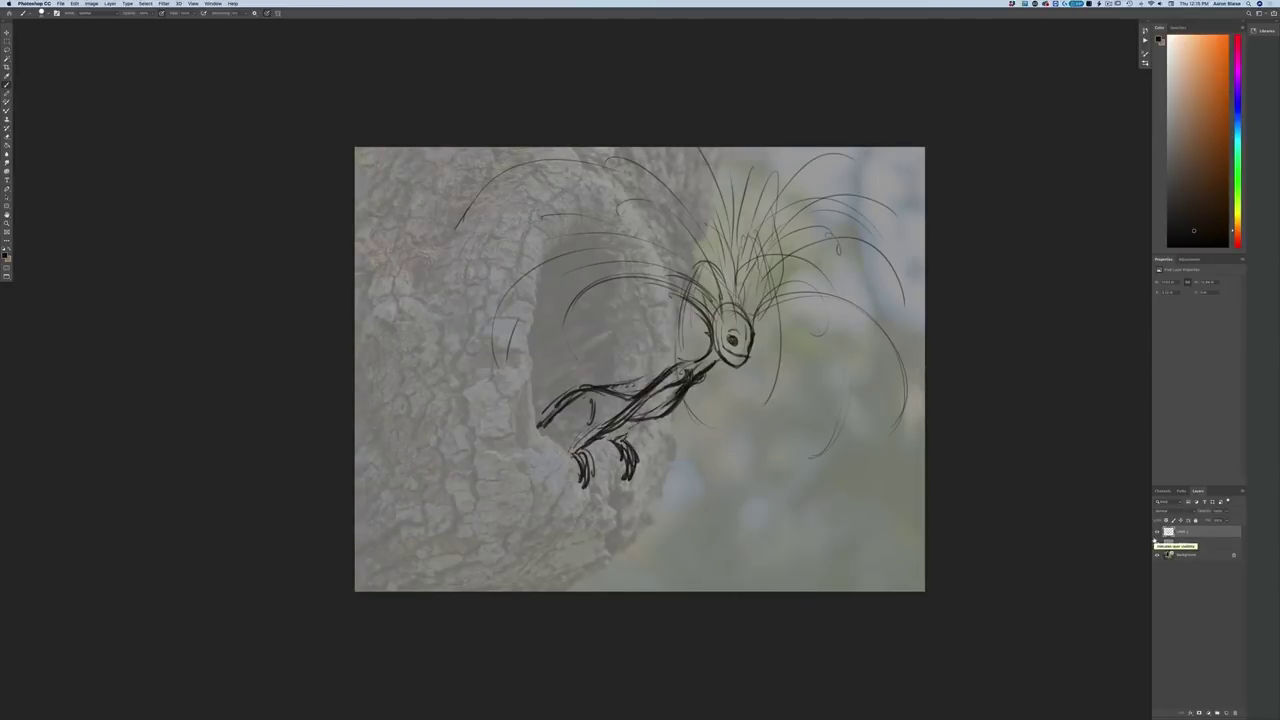
pyautogui.click(1156, 543)
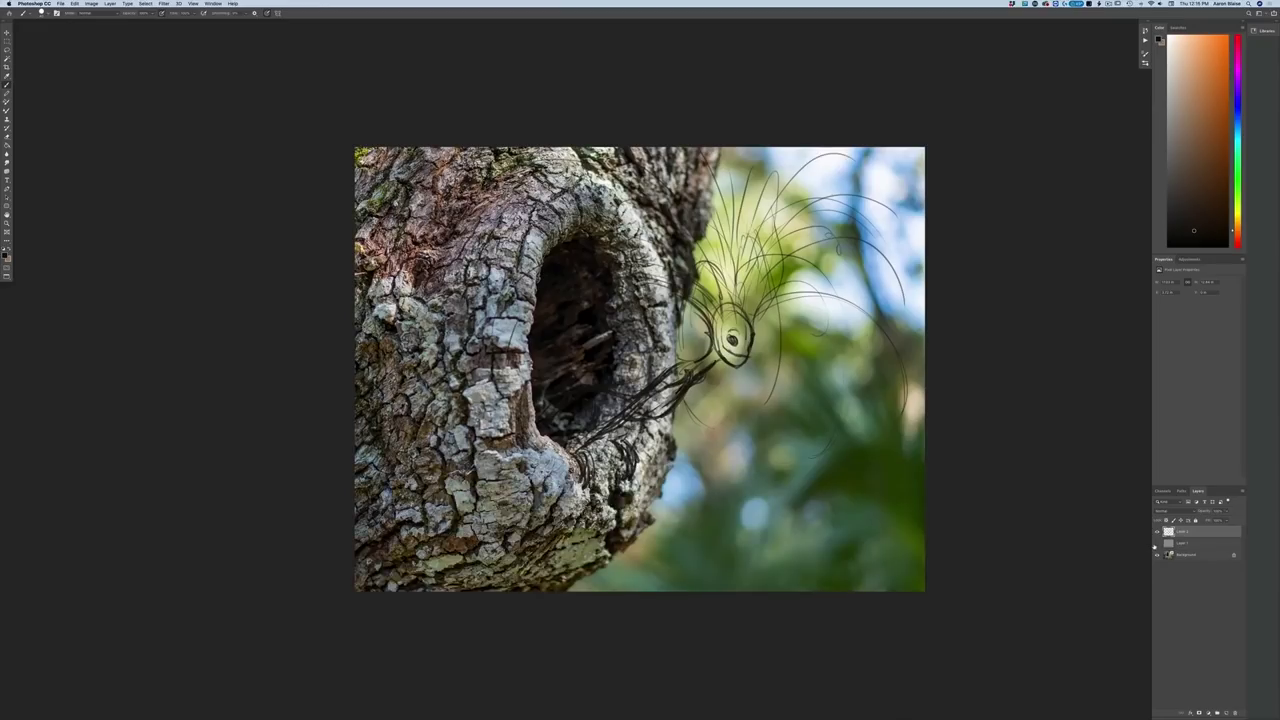
pyautogui.click(1156, 544)
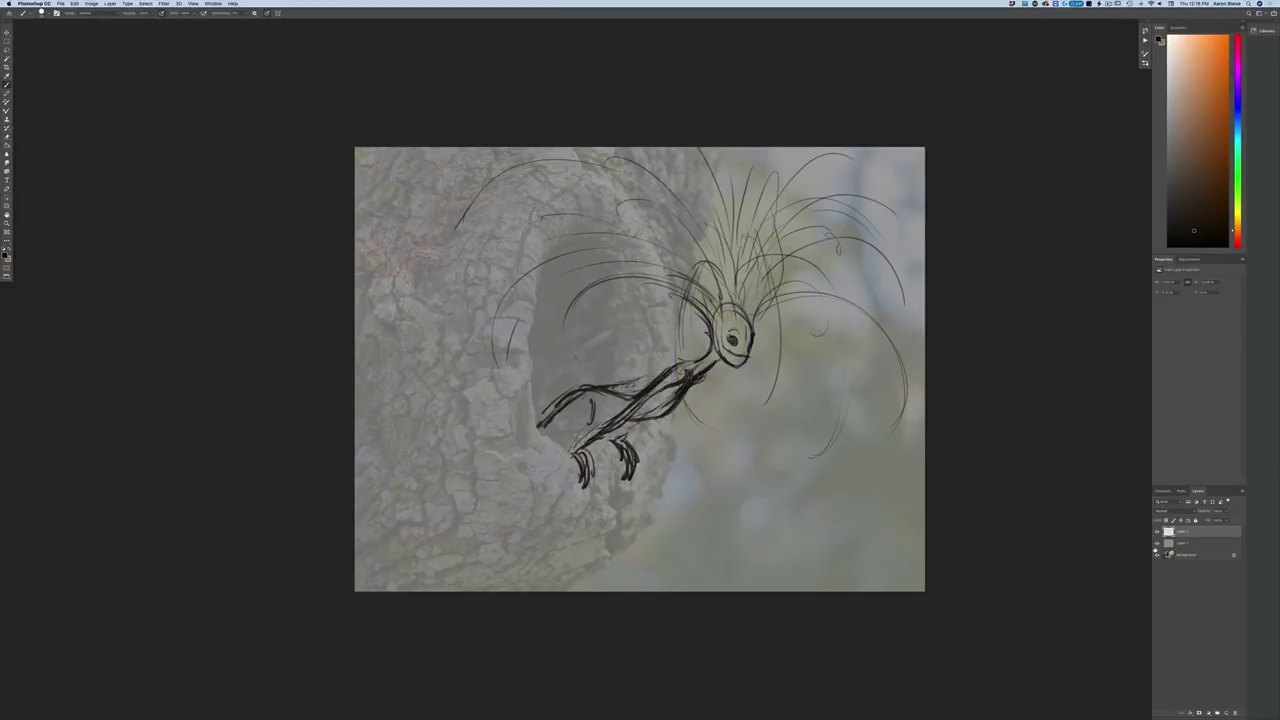
# Reinforce the creature's mouth and sketch long looping fronds from its head, down behind the neck and across the hollow
pyautogui.press('super+equal')
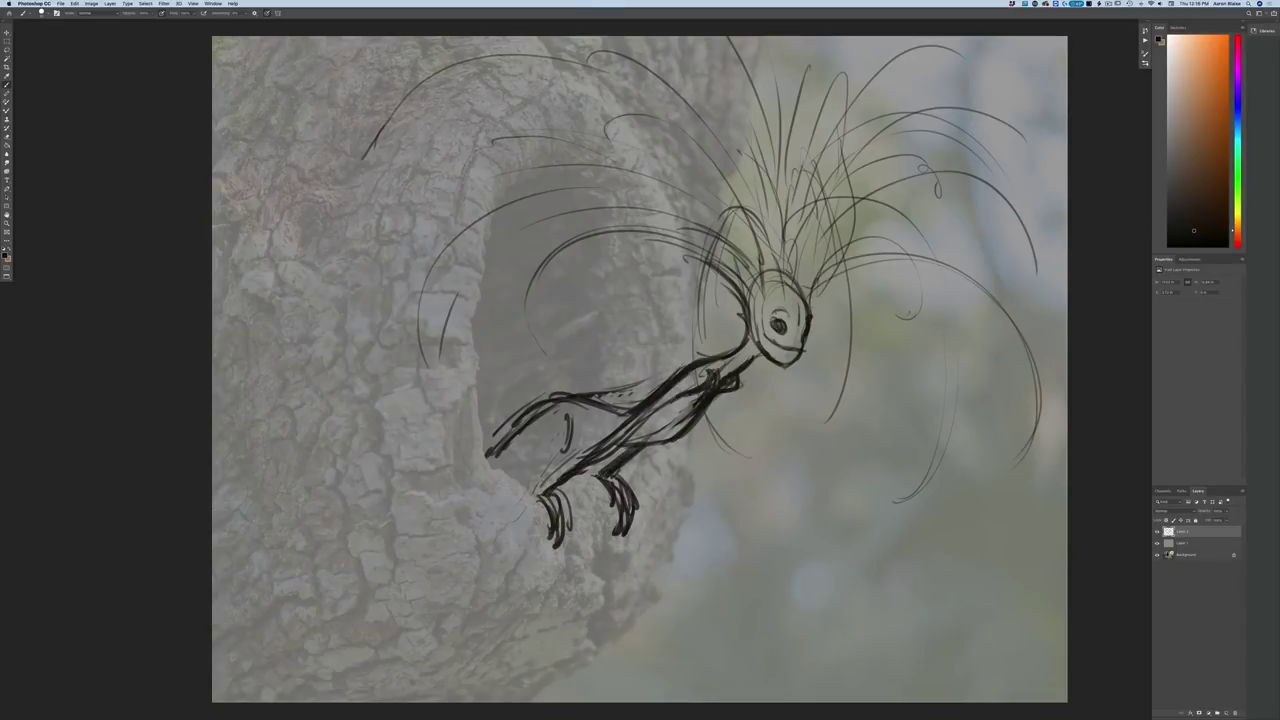
pyautogui.moveTo(770, 342); pyautogui.dragTo(796, 349)
pyautogui.moveTo(780, 271)
pyautogui.mouseDown()
pyautogui.moveTo(770, 231)
pyautogui.moveTo(741, 204)
pyautogui.moveTo(719, 229)
pyautogui.moveTo(716, 430)
pyautogui.moveTo(745, 456)
pyautogui.mouseUp()
pyautogui.moveTo(746, 202)
pyautogui.mouseDown()
pyautogui.moveTo(768, 230)
pyautogui.moveTo(766, 284)
pyautogui.moveTo(745, 211)
pyautogui.moveTo(736, 220)
pyautogui.moveTo(700, 180)
pyautogui.moveTo(670, 172)
pyautogui.moveTo(522, 340)
pyautogui.moveTo(516, 268)
pyautogui.mouseUp()
# Sketch more thin fronds arching from the creature's head over the blurred background, and darken the hair roots above its face
pyautogui.moveTo(872, 106)
pyautogui.mouseDown()
pyautogui.moveTo(1018, 164)
pyautogui.moveTo(1067, 235)
pyautogui.mouseUp()
pyautogui.moveTo(914, 137); pyautogui.dragTo(976, 150)
pyautogui.moveTo(926, 208); pyautogui.dragTo(1003, 416)
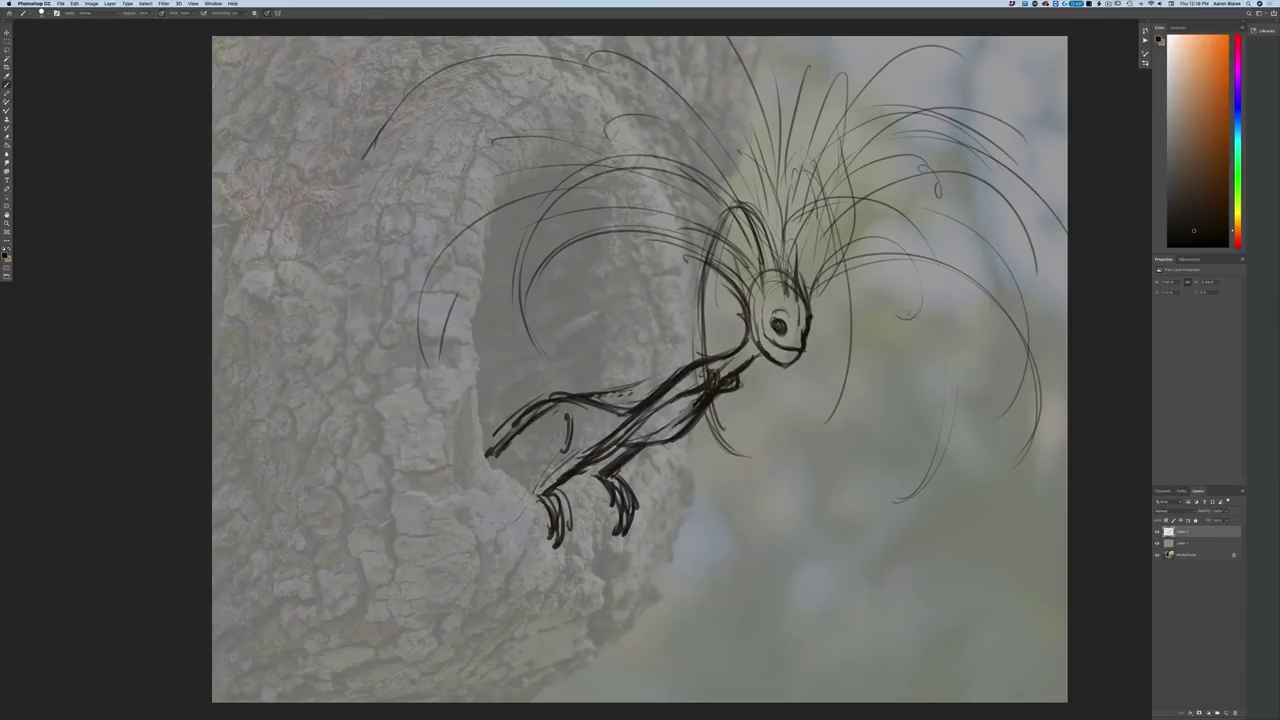
pyautogui.moveTo(860, 232); pyautogui.dragTo(1068, 336)
pyautogui.moveTo(874, 234); pyautogui.dragTo(984, 268)
pyautogui.moveTo(799, 285); pyautogui.dragTo(809, 255)
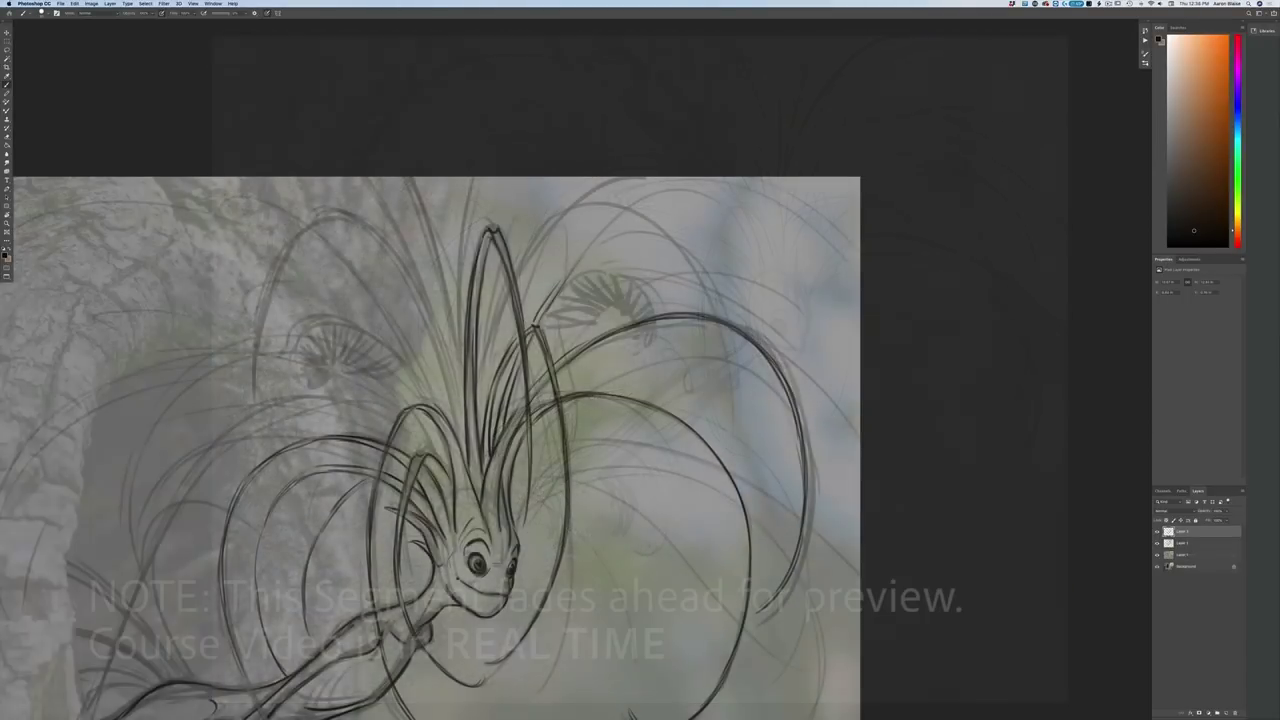
# Draw clean dark lines for the arching frond above the fan-shaped tuft near the image's upper edge
pyautogui.moveTo(736, 202); pyautogui.dragTo(784, 264)
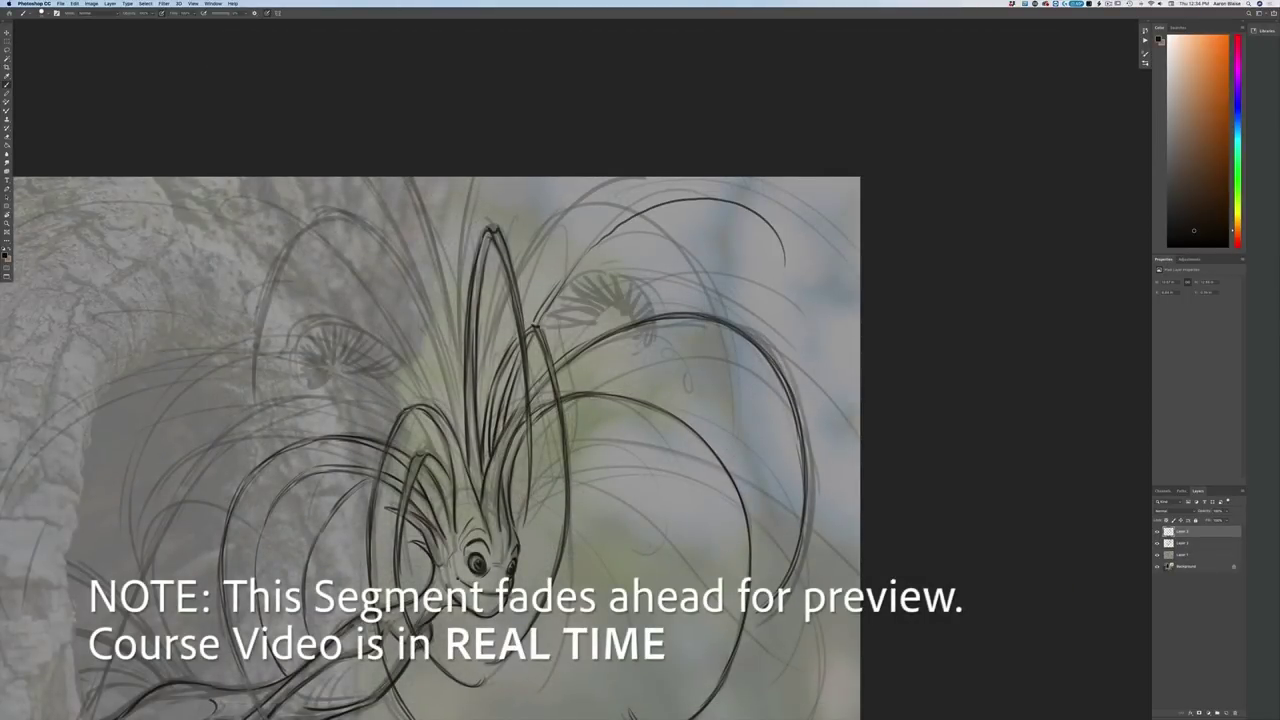
pyautogui.moveTo(612, 230); pyautogui.dragTo(563, 283)
pyautogui.moveTo(588, 250); pyautogui.dragTo(552, 297)
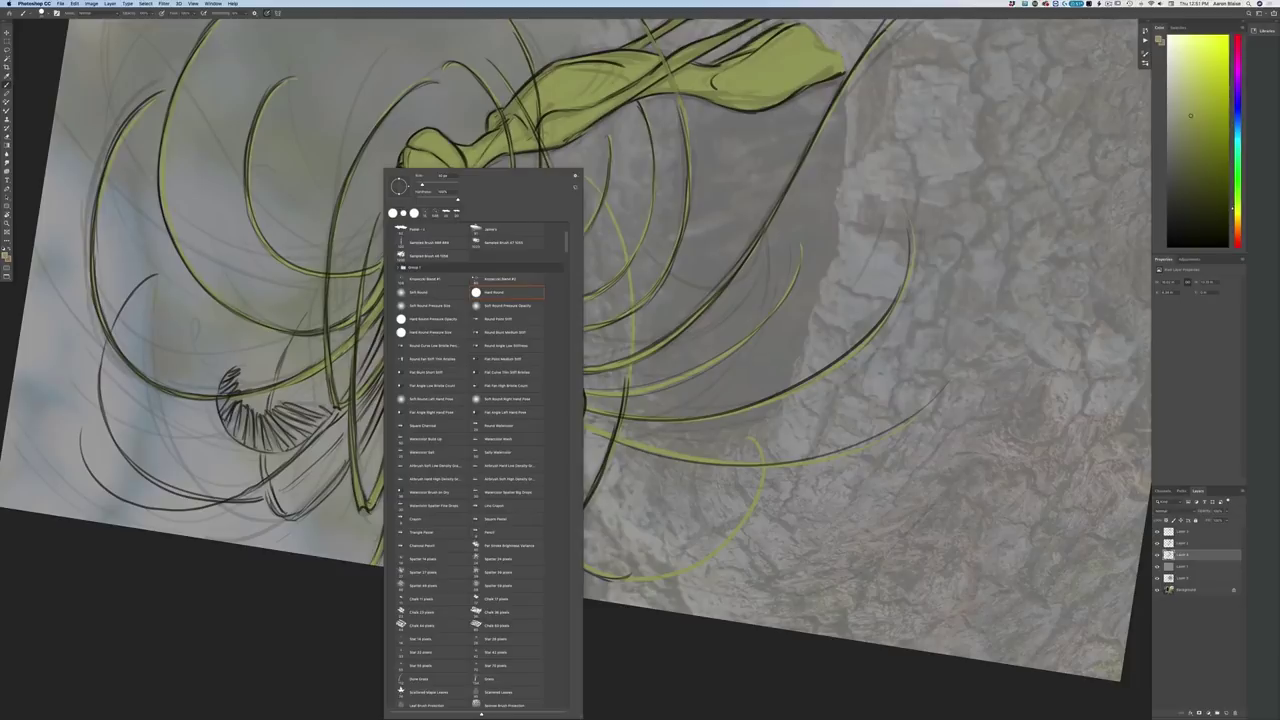
# Paint yellow-green colour on the creature's hanging fronds with the Hard Round brush, beneath the line art
pyautogui.press('Return')
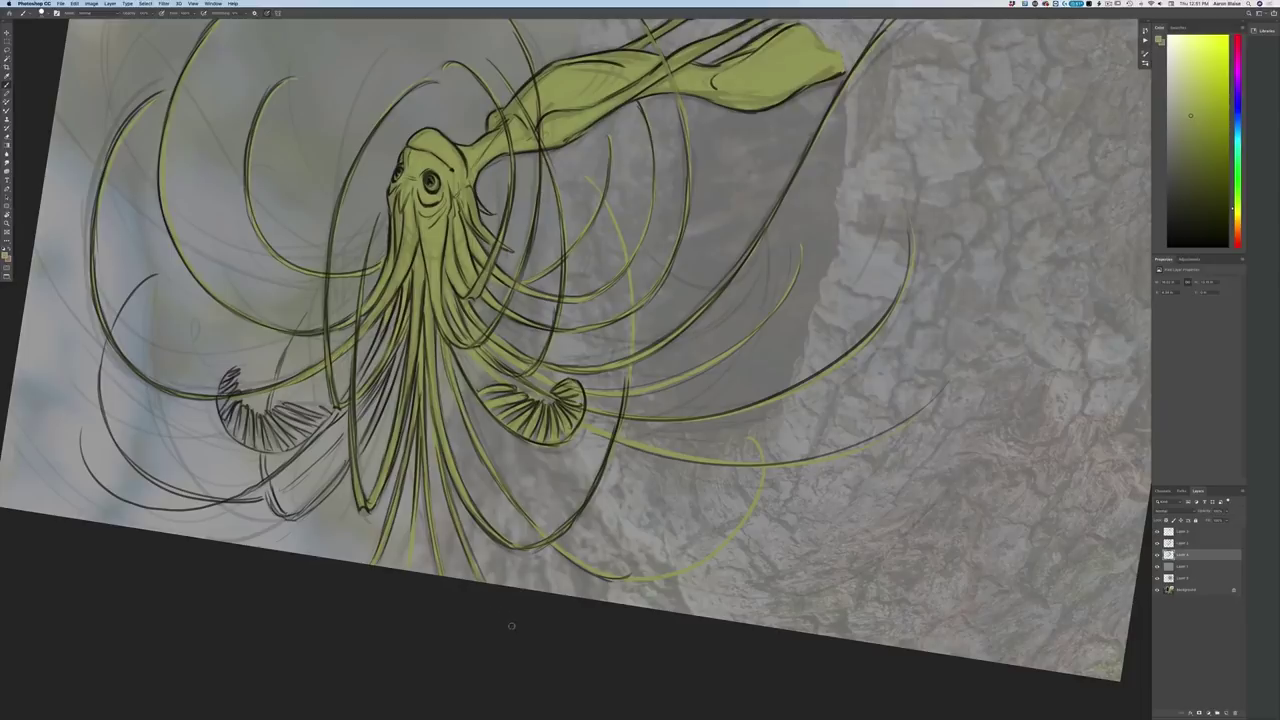
pyautogui.moveTo(329, 541); pyautogui.dragTo(629, 552)
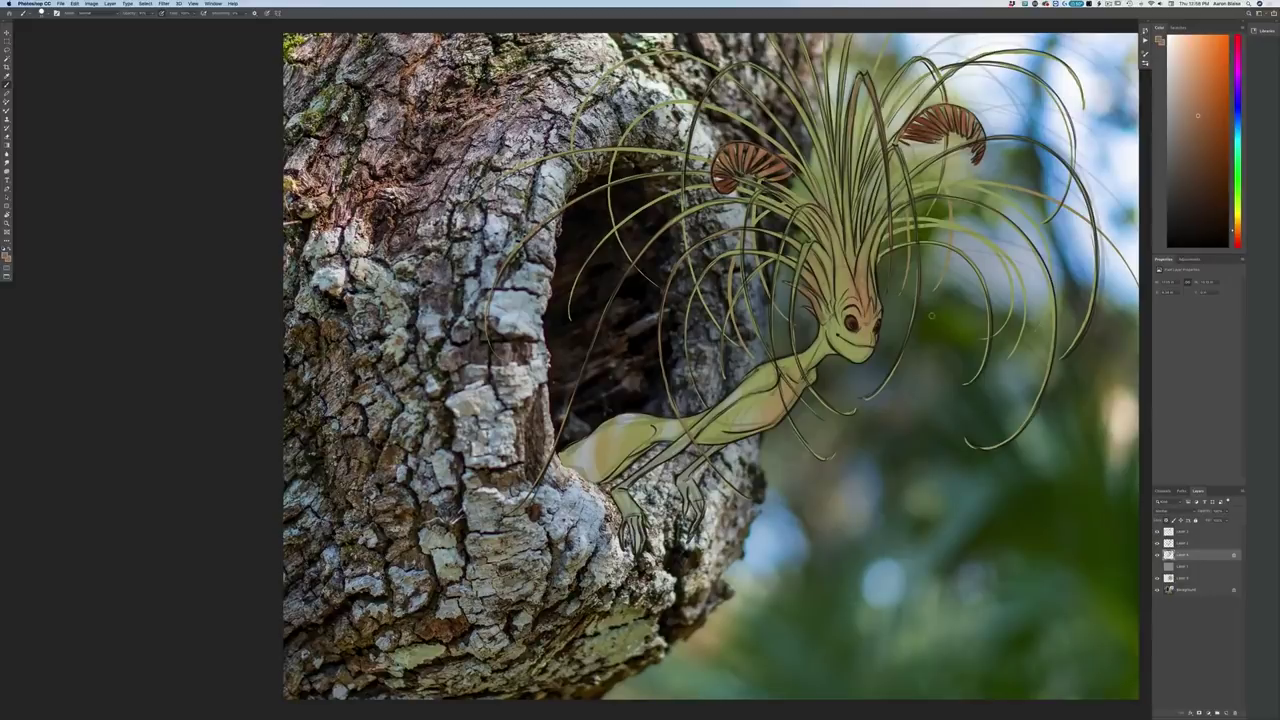
# Examine how the coloured creature reads against the tree-hollow photo at several zoom levels
pyautogui.press('super+minus')
pyautogui.press('super+minus')
pyautogui.press('super+minus')
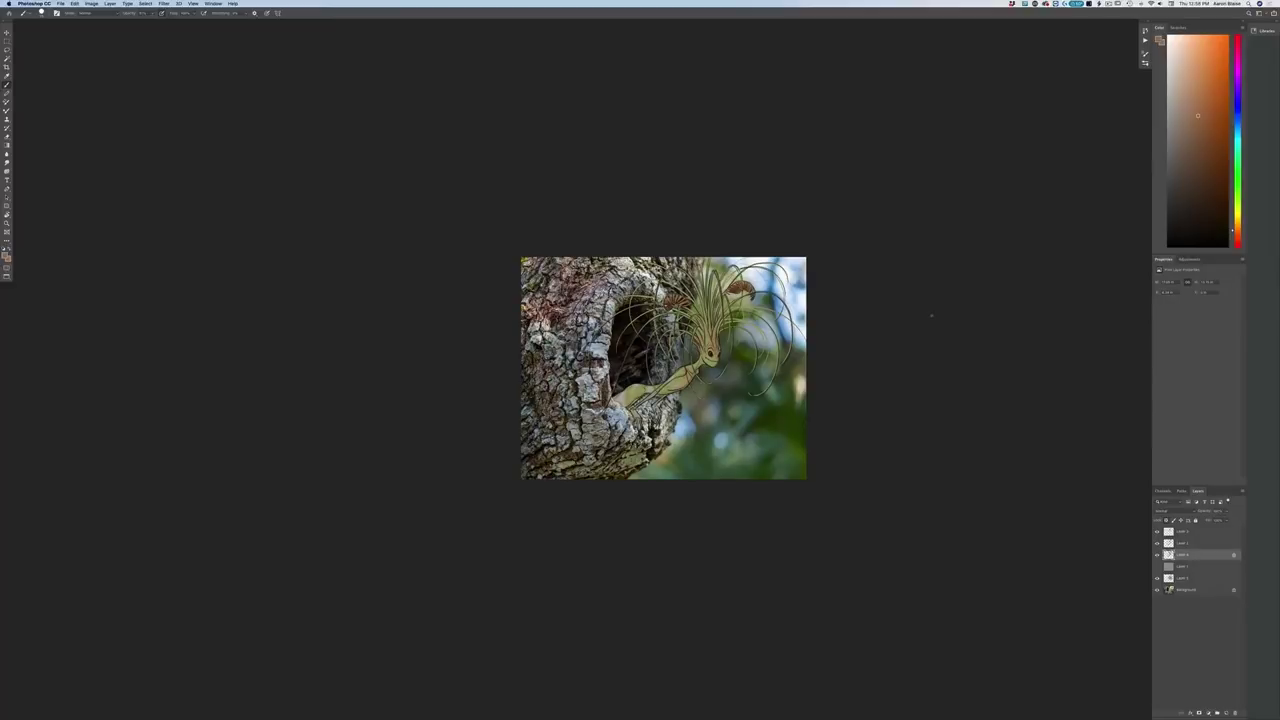
pyautogui.press('super+equal')
pyautogui.press('super+equal')
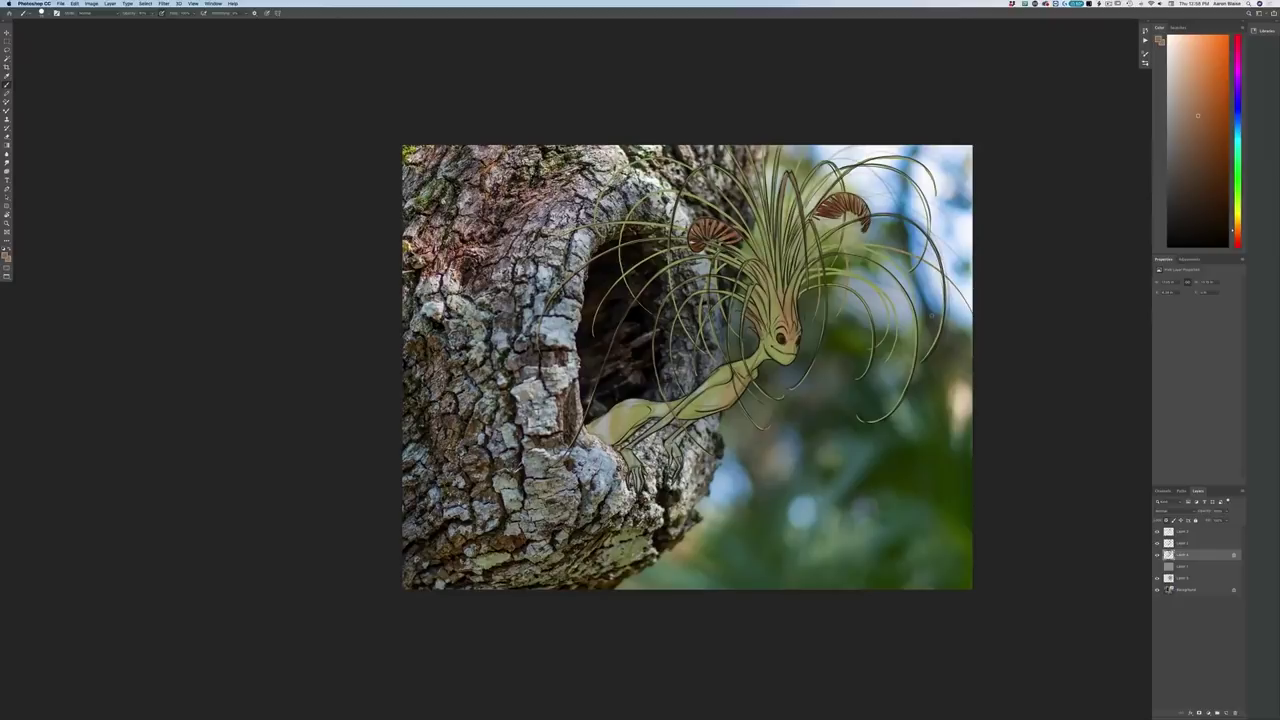
pyautogui.press('super+equal')
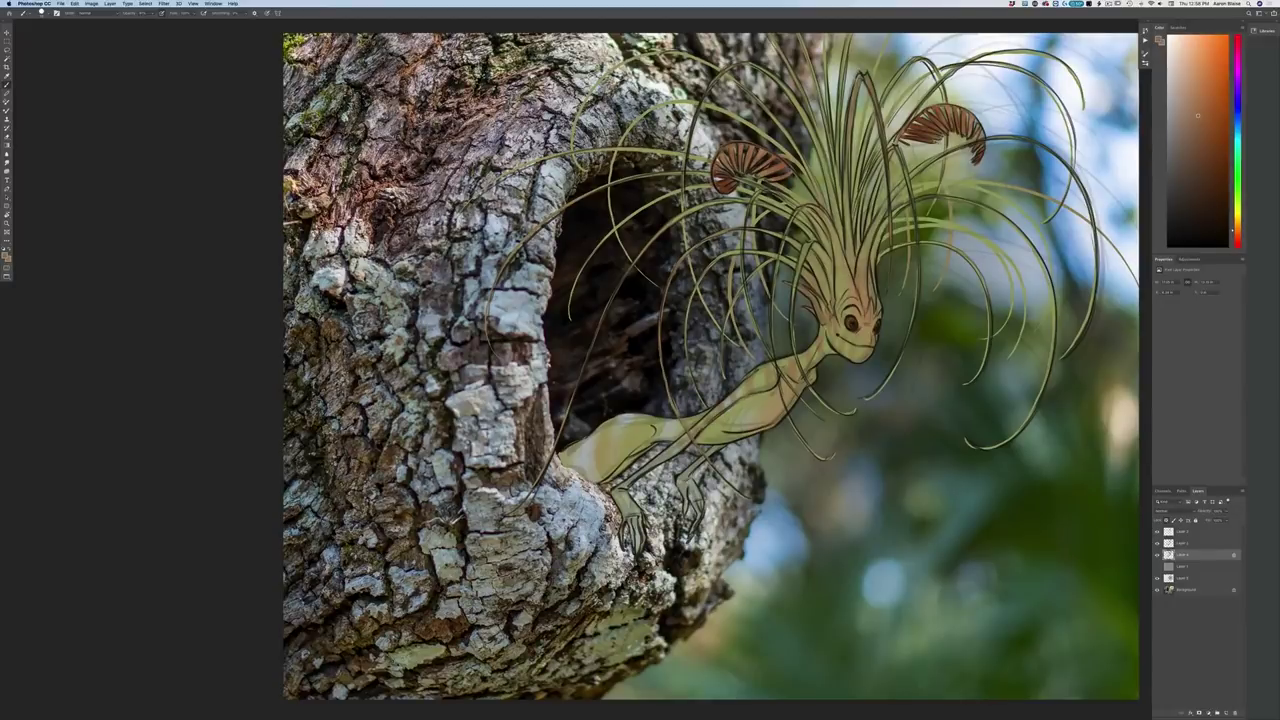
pyautogui.press('super+minus')
pyautogui.press('super+minus')
# Paint muted orange-brown stripes across the creature's torso and hip on the colour layer
pyautogui.press('super+equal')
pyautogui.press('super+equal')
pyautogui.press('super+equal')
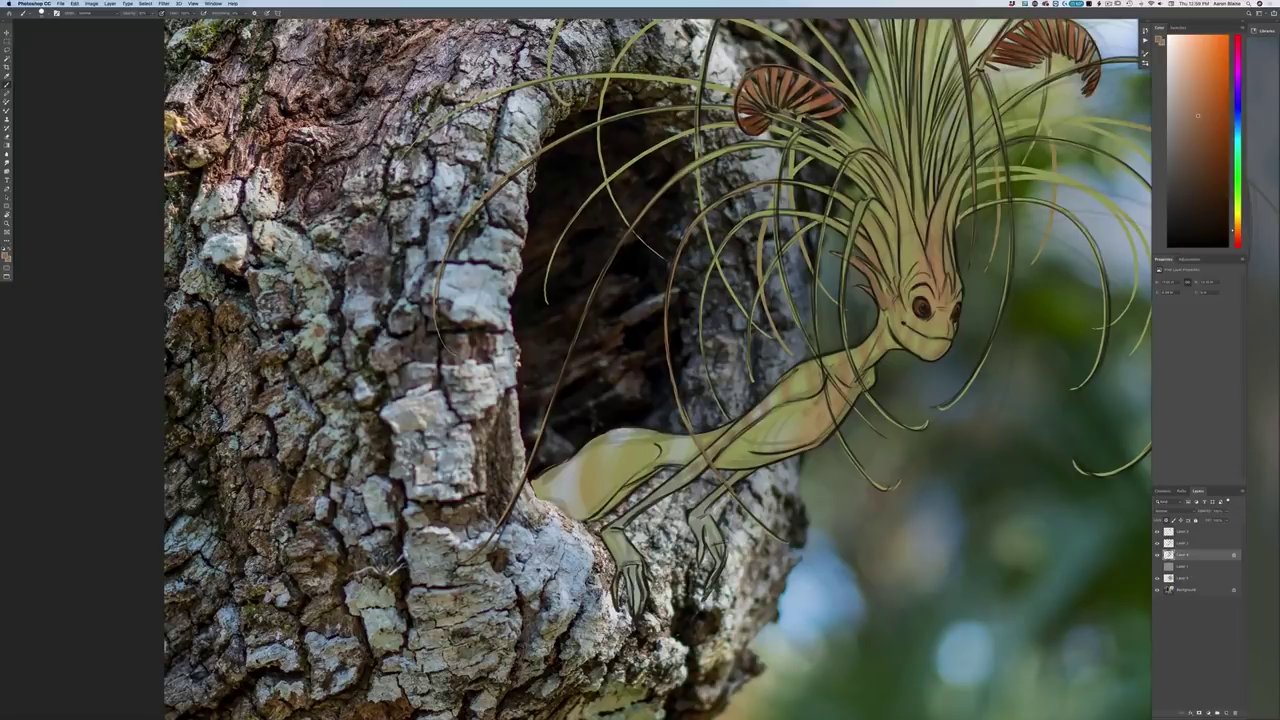
pyautogui.moveTo(775, 410); pyautogui.dragTo(751, 447)
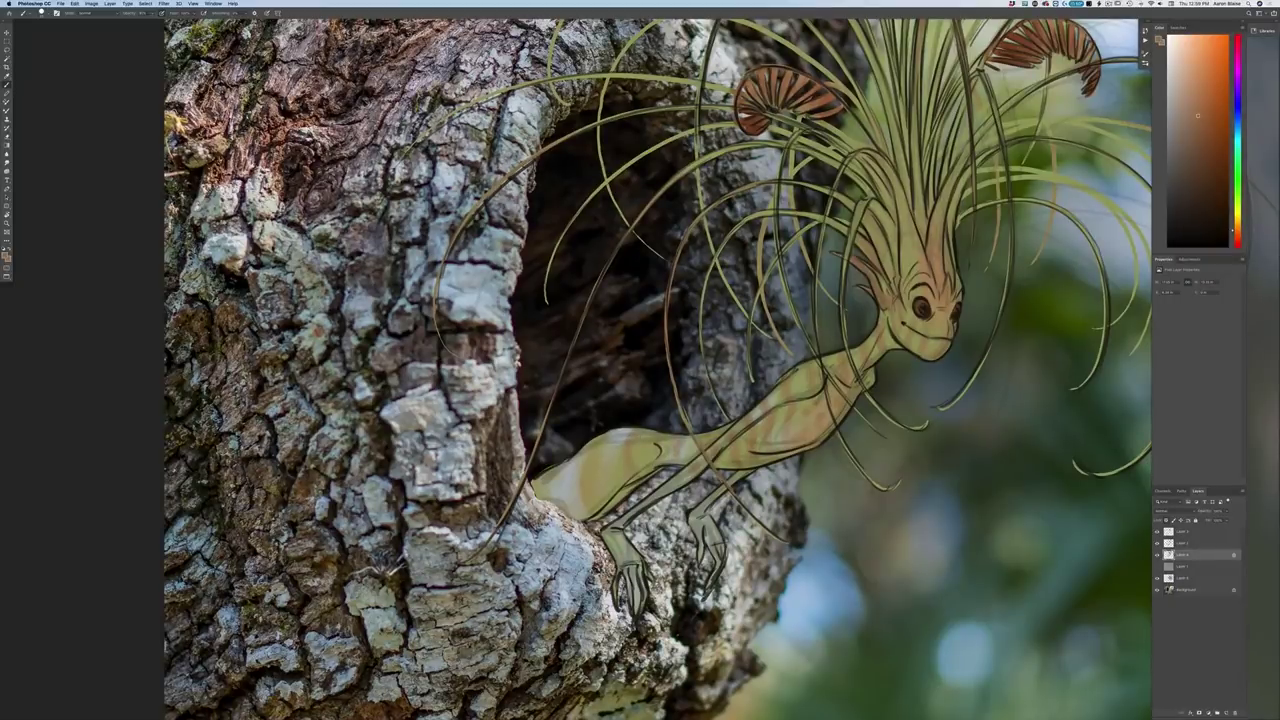
pyautogui.moveTo(563, 487); pyautogui.dragTo(562, 503)
pyautogui.moveTo(539, 480); pyautogui.dragTo(542, 497)
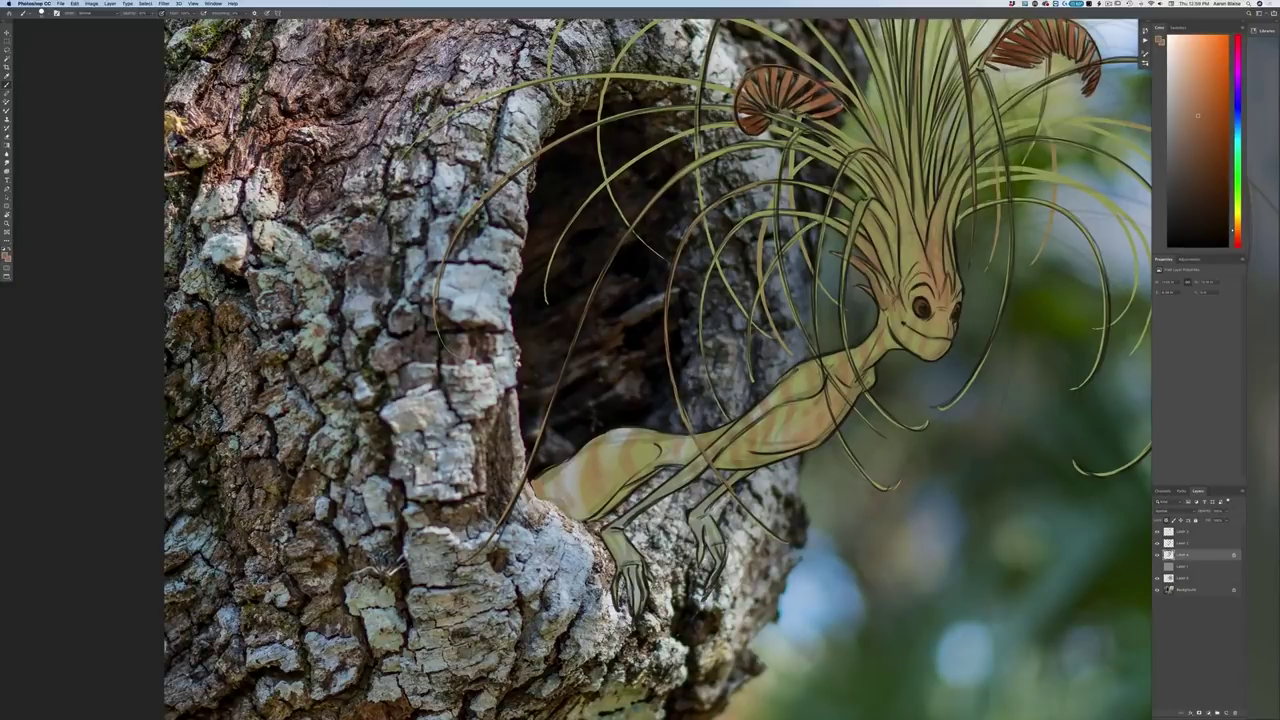
# Review the striped creature as a whole and hide the top line-art layer to expose the colour painting
pyautogui.press('super+minus')
pyautogui.press('super+minus')
pyautogui.press('super+minus')
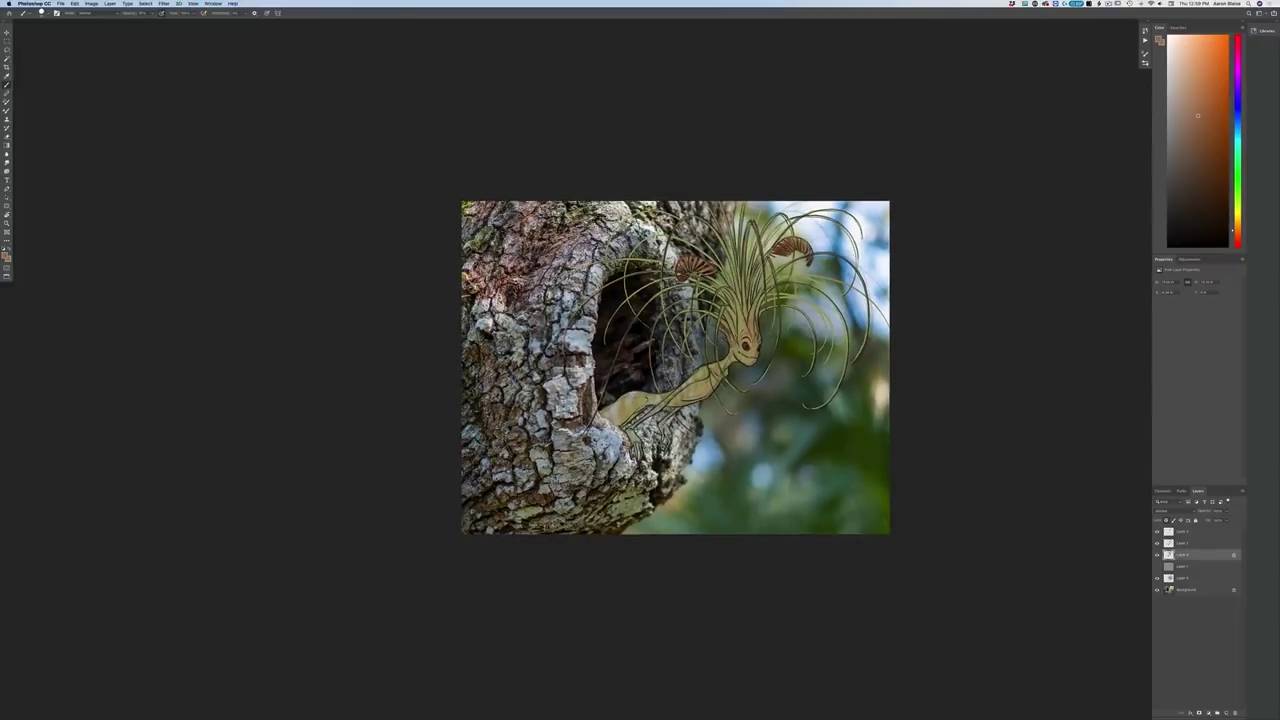
pyautogui.press('super+plus')
pyautogui.press('super+plus')
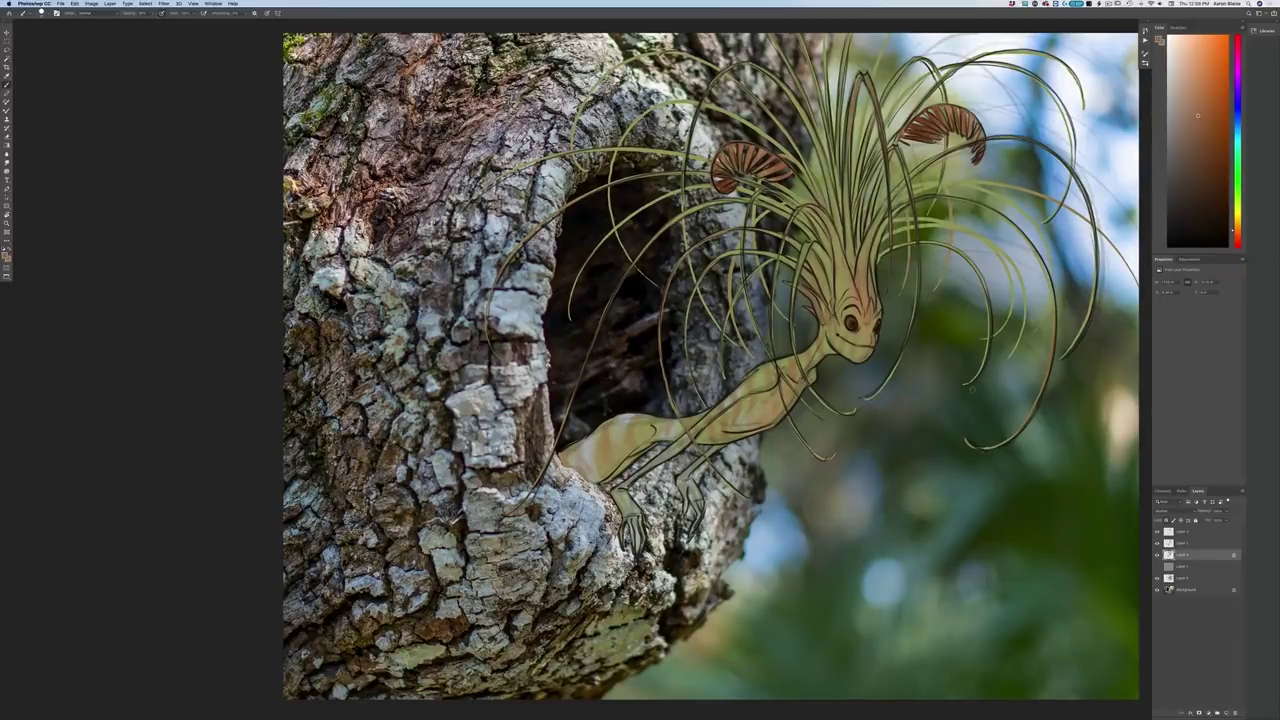
pyautogui.click(1157, 531)
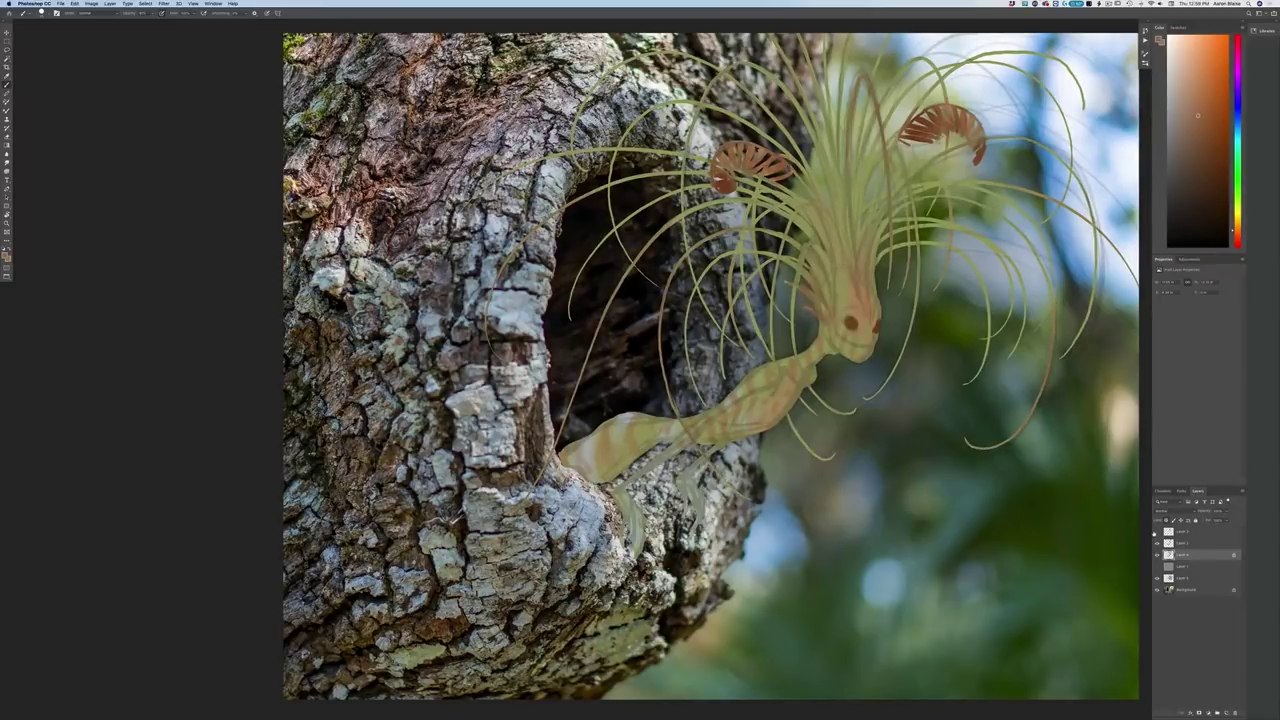
# Add a new layer above the lowest shading layer, beneath the creature layers, and set its blend mode to Multiply
pyautogui.press('super+minus')
pyautogui.press('super+minus')
pyautogui.press('super+equal')
pyautogui.press('super+equal')
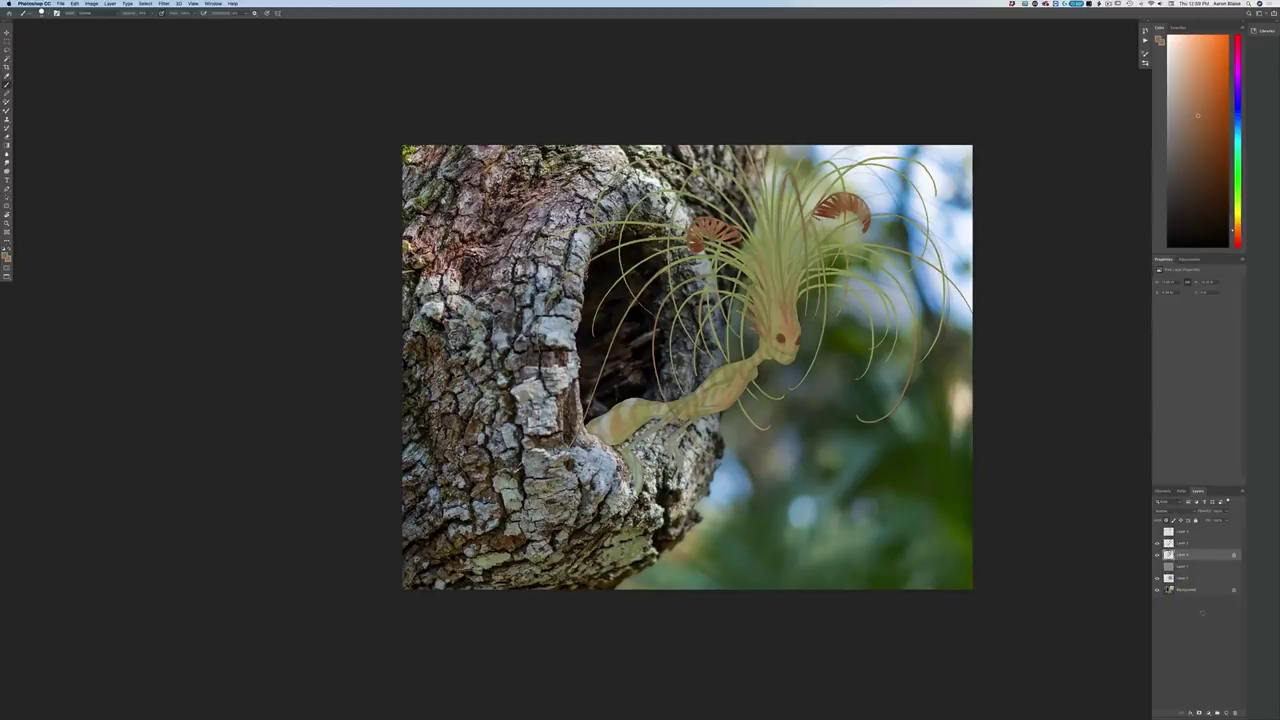
pyautogui.click(1192, 578)
pyautogui.click(1158, 512)
pyautogui.click(1156, 513)
pyautogui.click(1158, 510)
pyautogui.click(1150, 535)
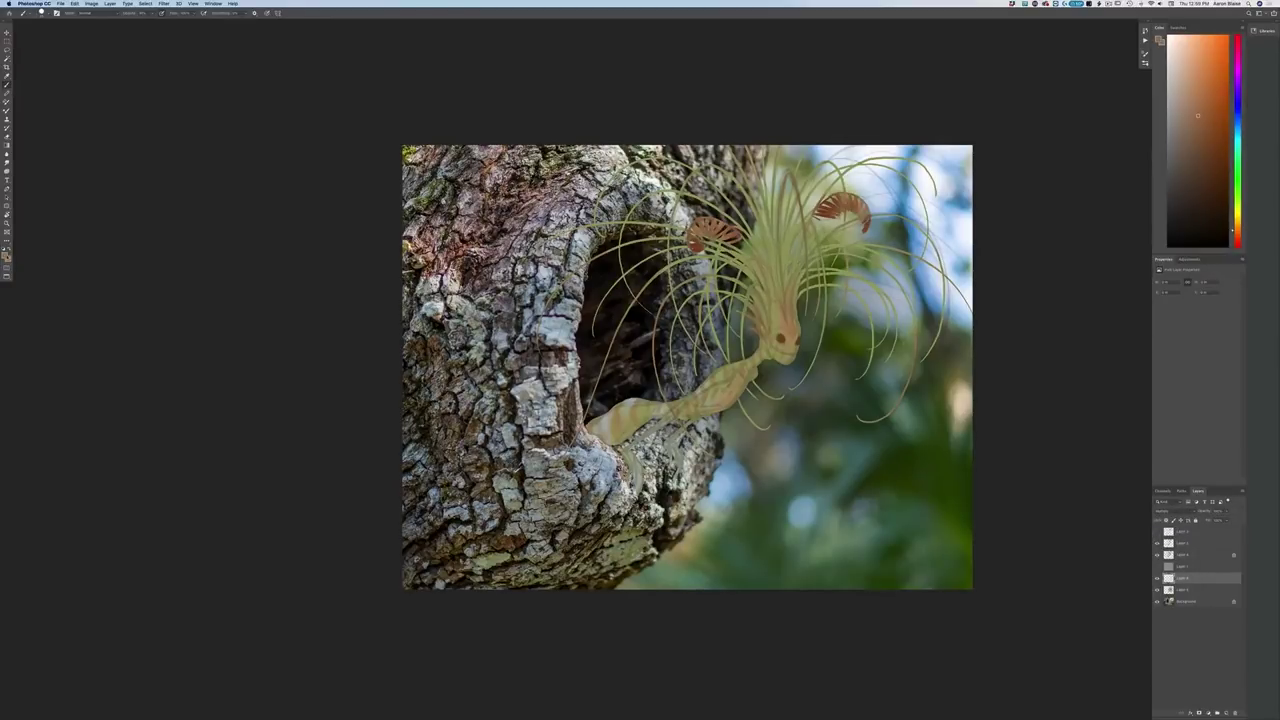
# Pick a muted blue and darken the photo's blurred background and lower edge with several gradients on the Multiply layer
pyautogui.click(7, 254)
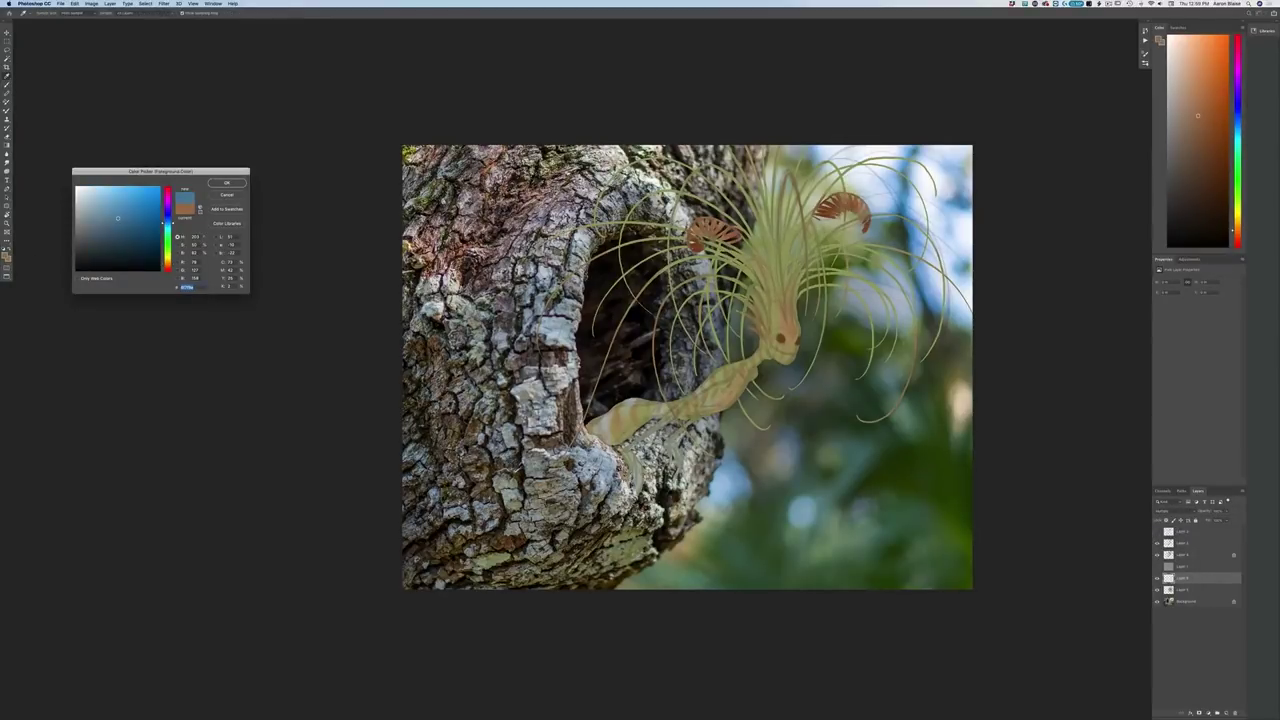
pyautogui.press('Return')
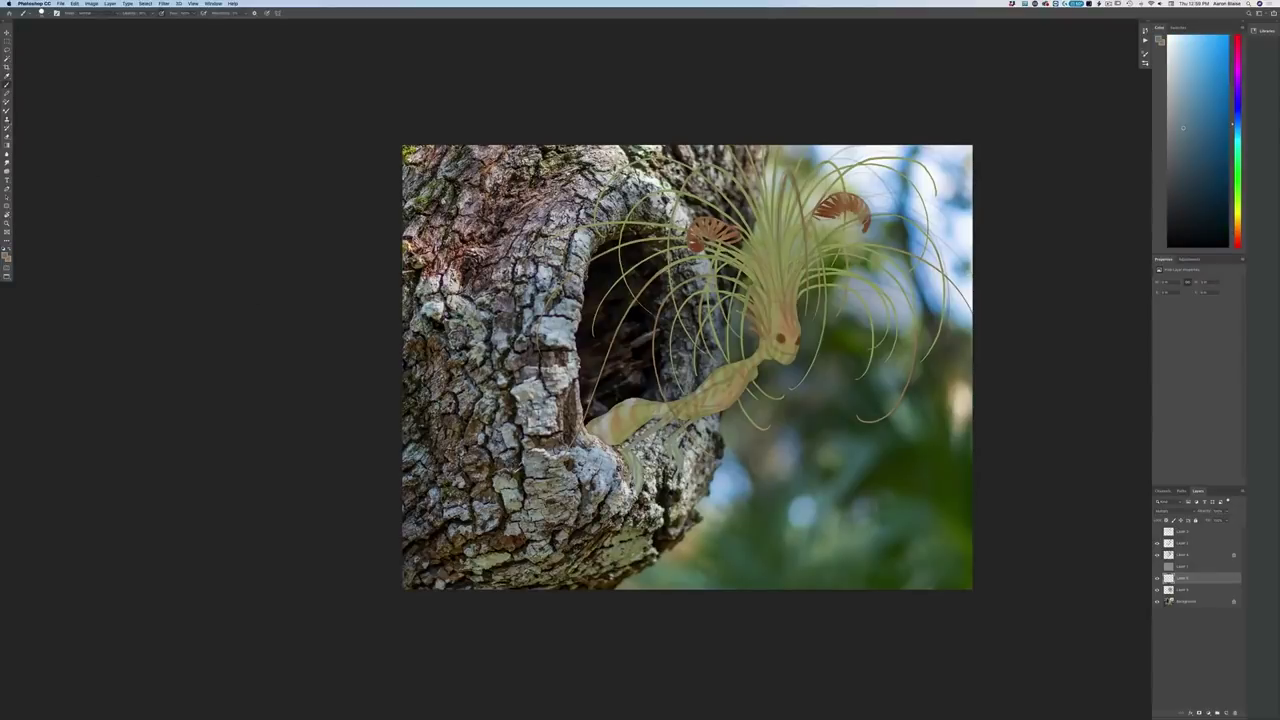
pyautogui.click(7, 146)
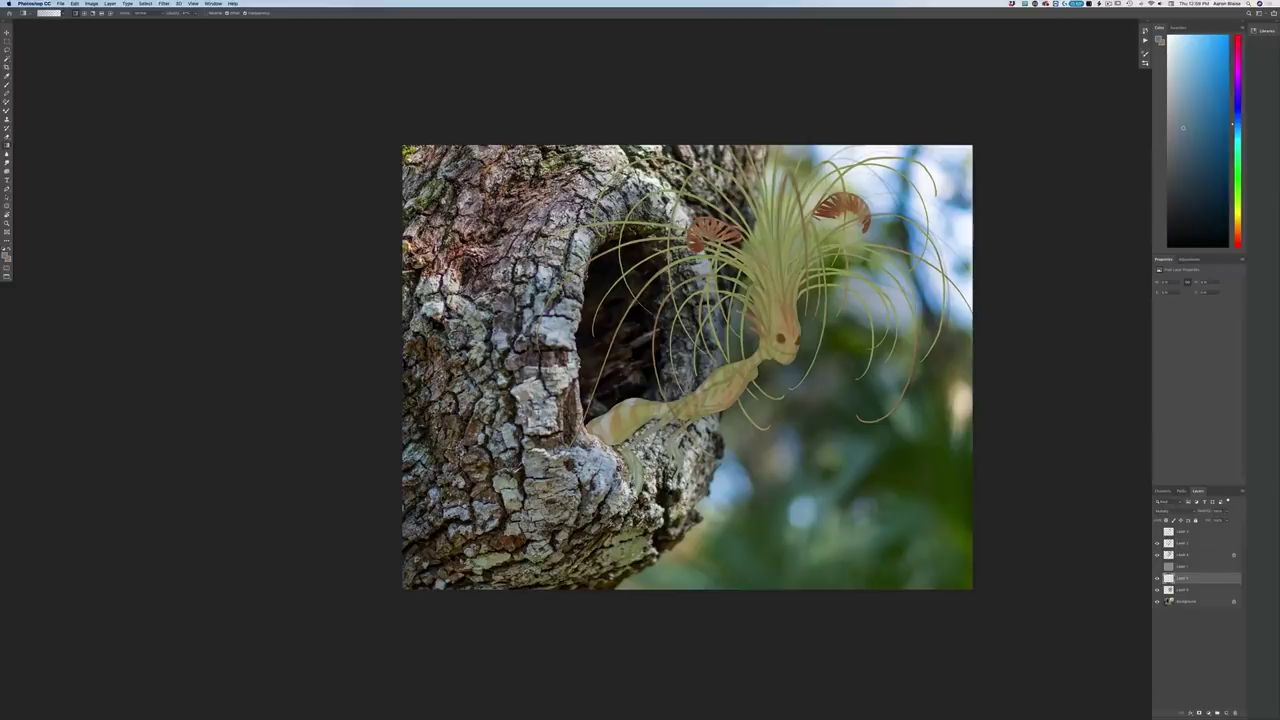
pyautogui.moveTo(980, 428); pyautogui.dragTo(648, 394)
pyautogui.moveTo(1008, 508); pyautogui.dragTo(718, 456)
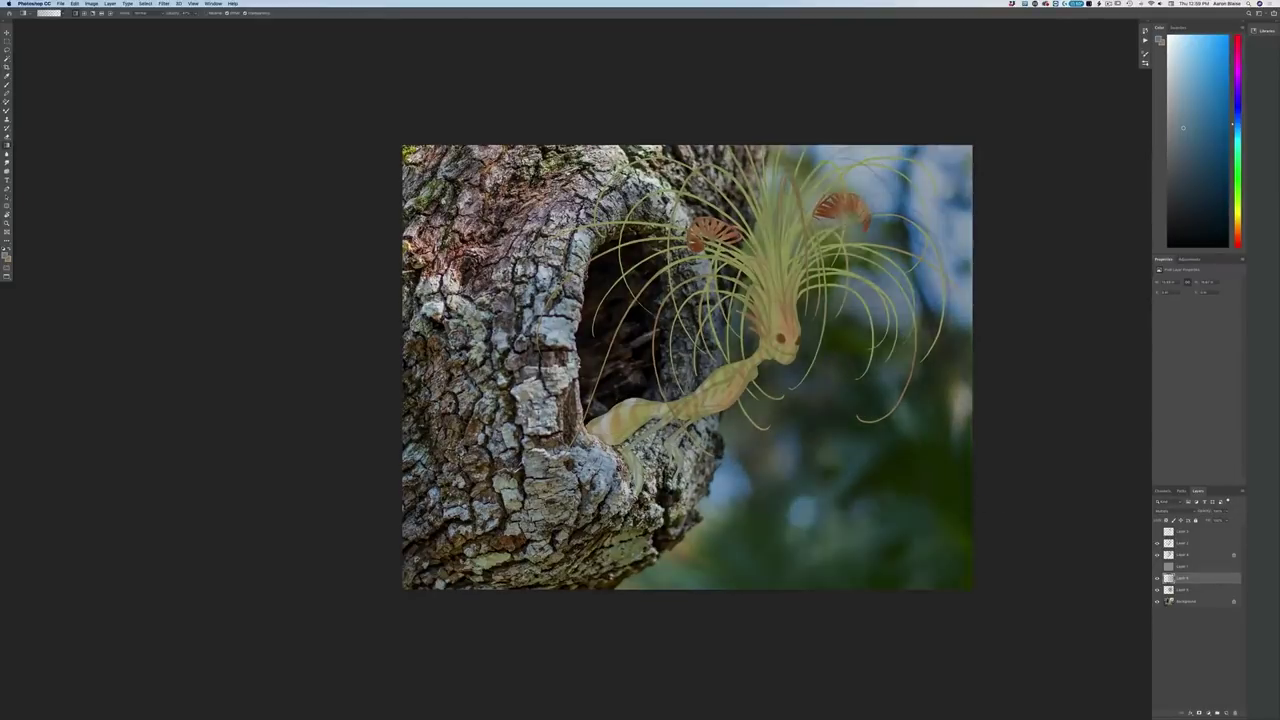
pyautogui.moveTo(920, 598); pyautogui.dragTo(738, 448)
pyautogui.moveTo(737, 586); pyautogui.dragTo(735, 404)
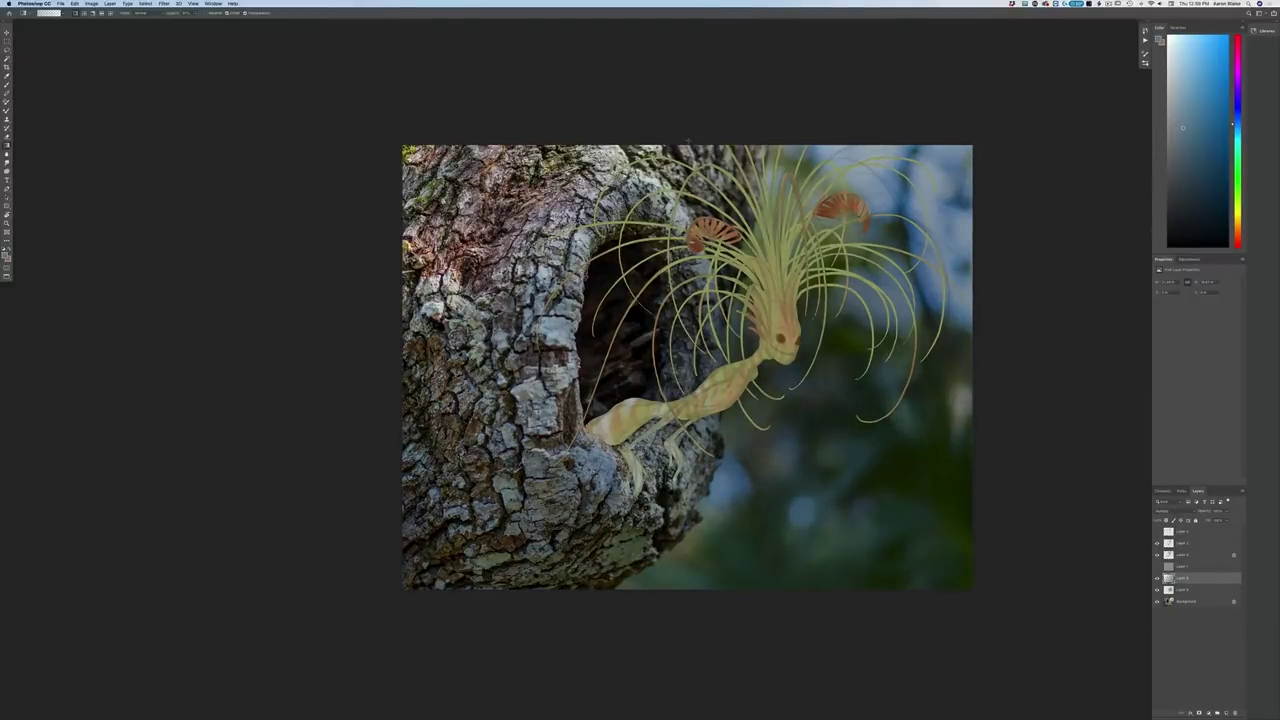
# Compare the image with and without the blue gradient layer, delete that layer, and show the creature's line art again
pyautogui.click(1157, 578)
pyautogui.click(1157, 578)
pyautogui.click(1157, 578)
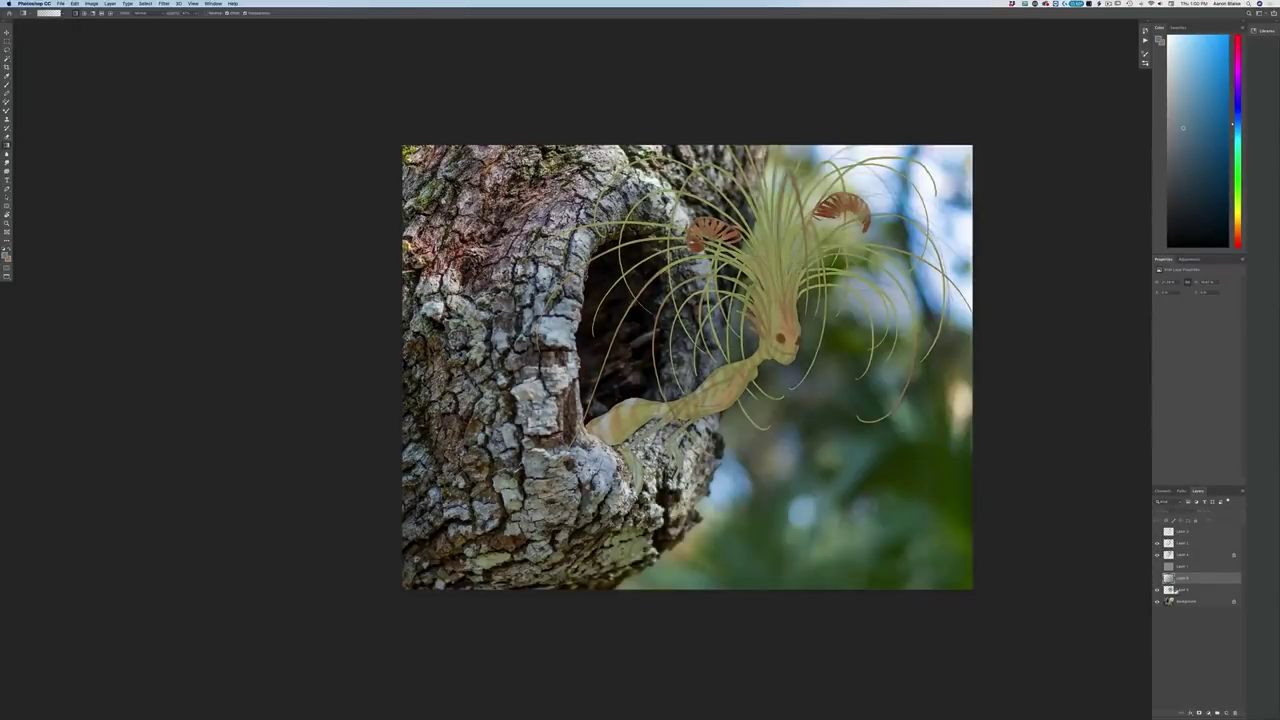
pyautogui.moveTo(1190, 581); pyautogui.dragTo(1235, 713)
pyautogui.click(1157, 554)
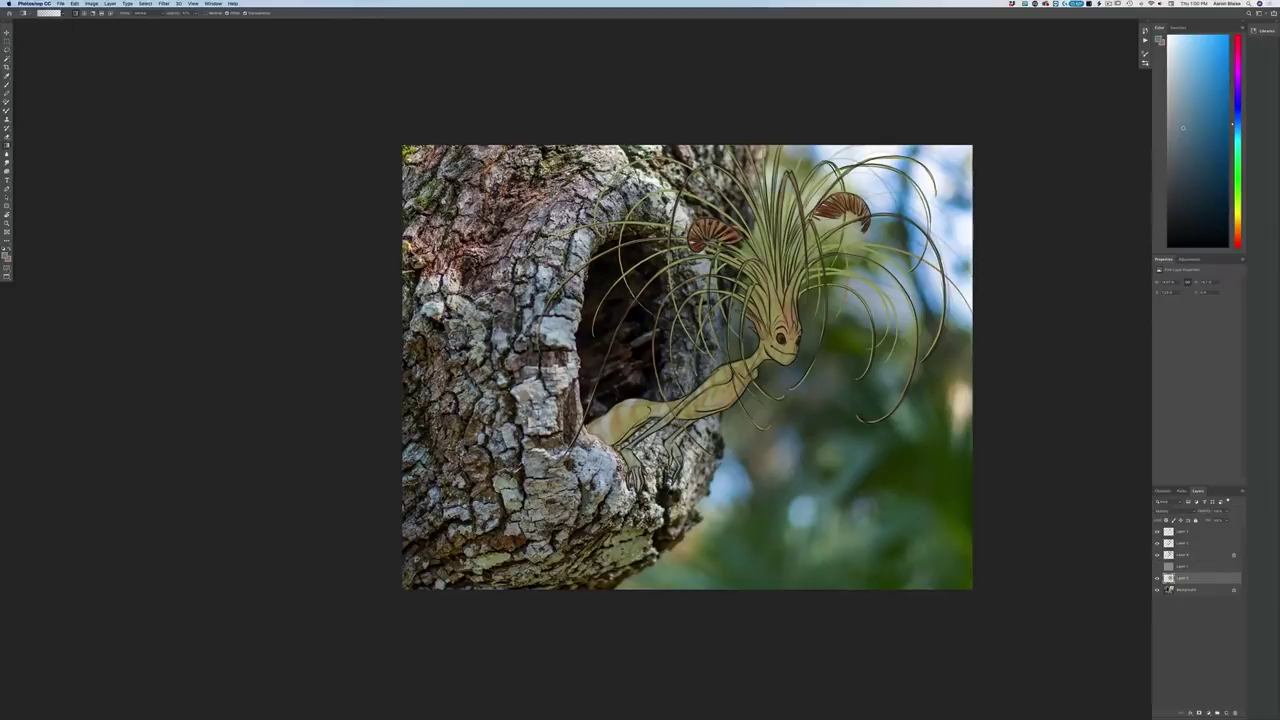
# Paint the creature's arms and hands on the colour layer in a dark brown sampled from the bark
pyautogui.click(6, 255)
pyautogui.click(600, 465)
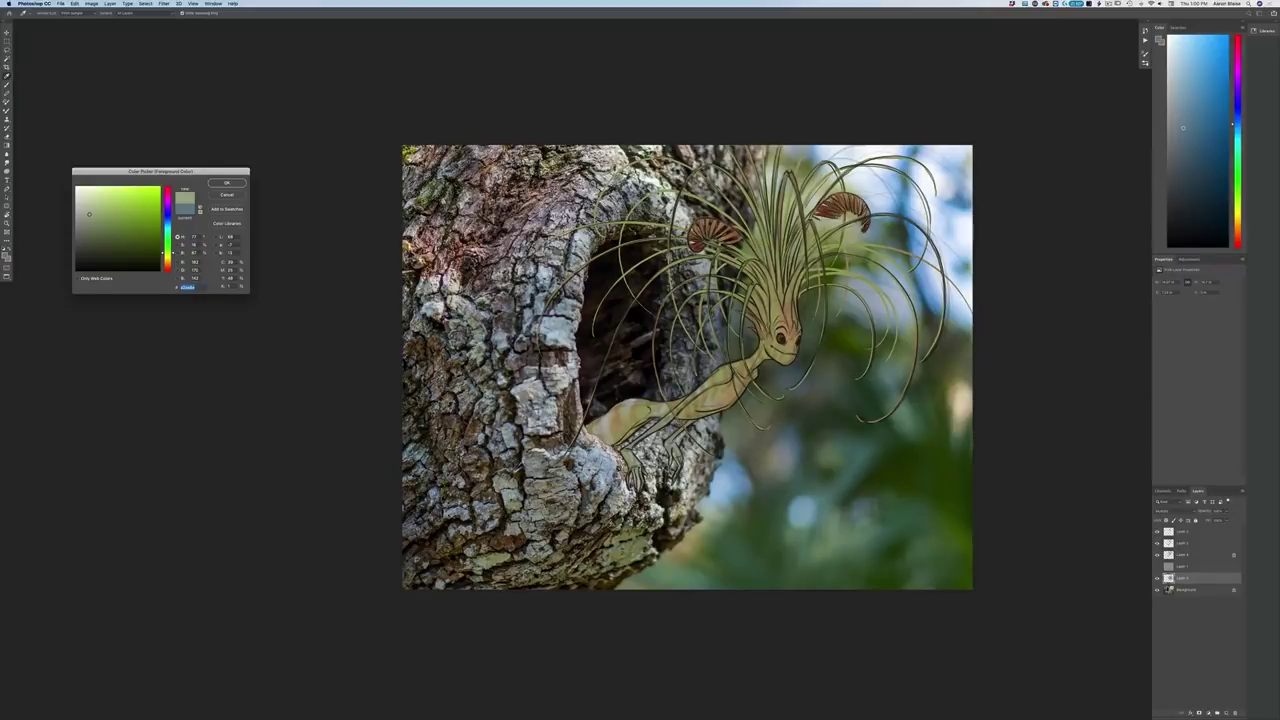
pyautogui.click(610, 478)
pyautogui.click(213, 185)
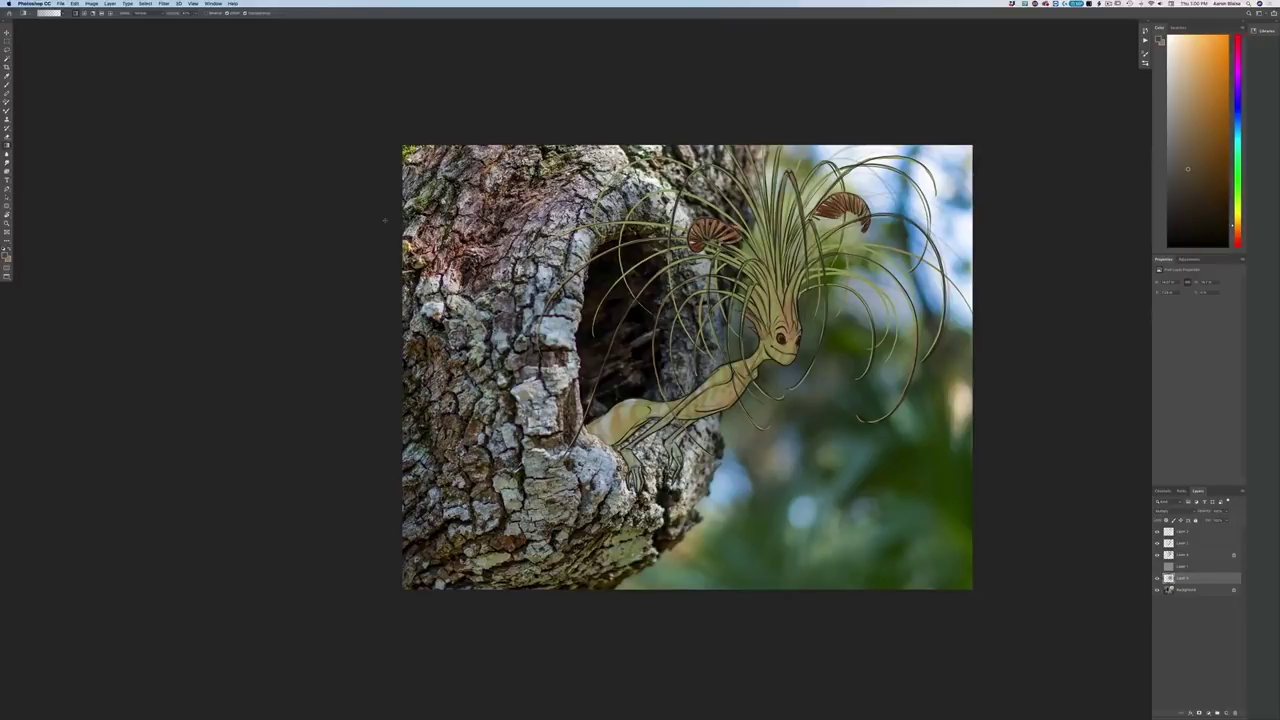
pyautogui.click(1170, 556)
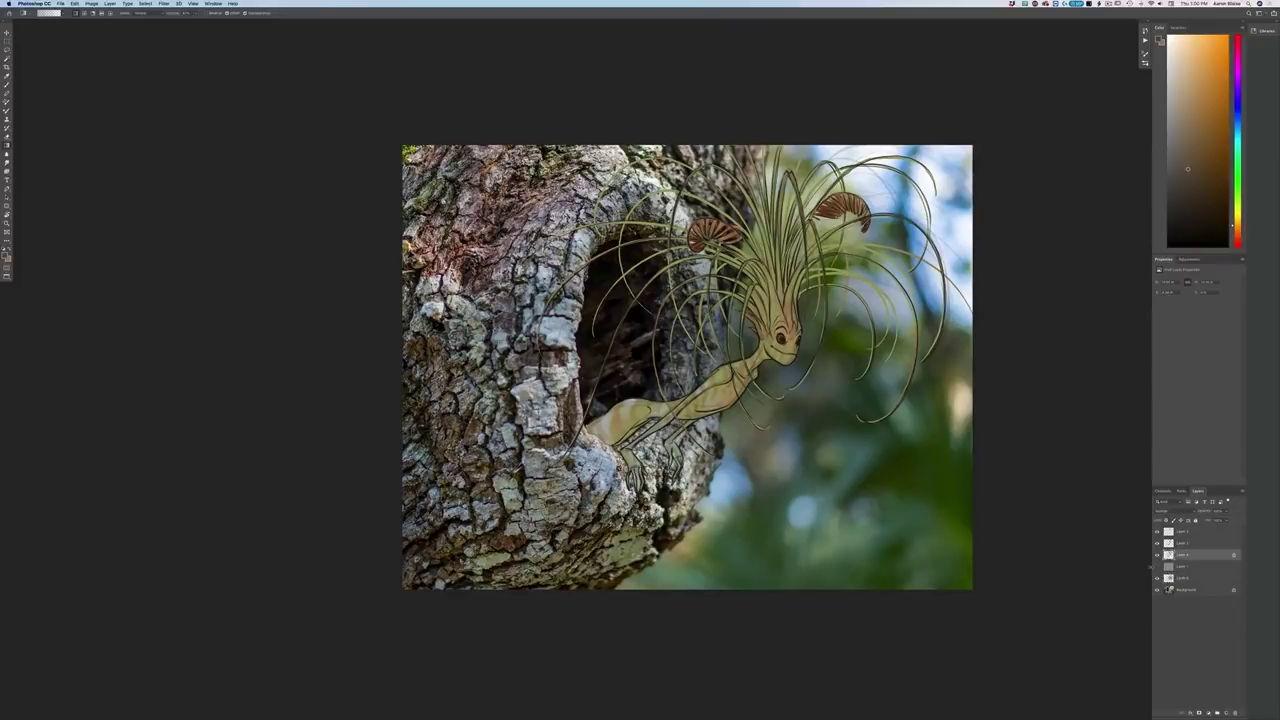
pyautogui.press('b')
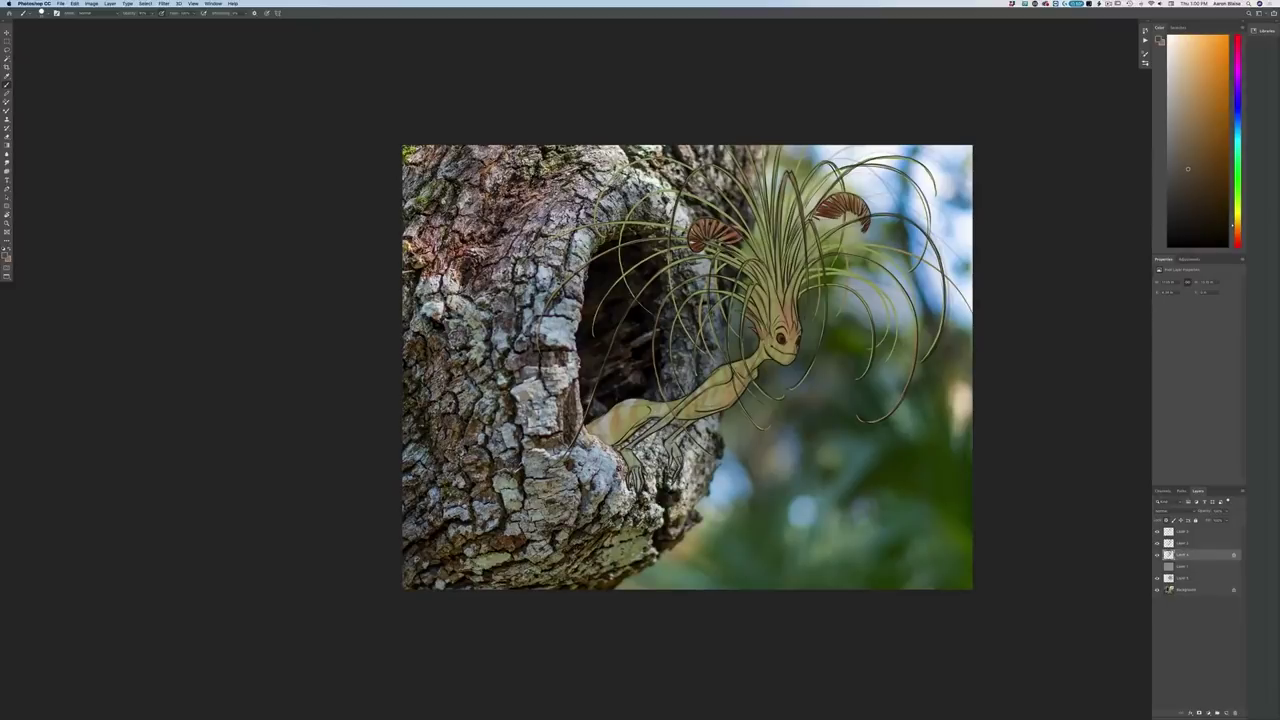
pyautogui.moveTo(640, 488)
pyautogui.mouseDown()
pyautogui.moveTo(625, 448)
pyautogui.moveTo(676, 440)
pyautogui.mouseUp()
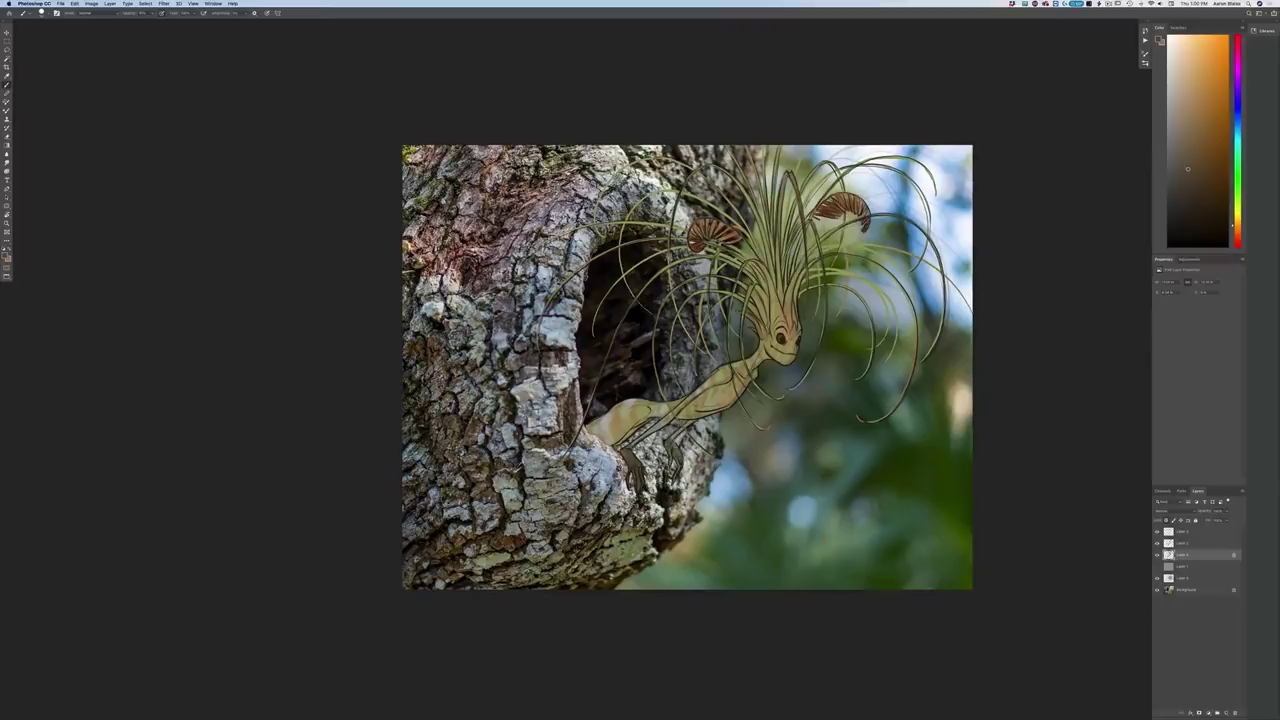
pyautogui.press('super+plus')
pyautogui.press('super+plus')
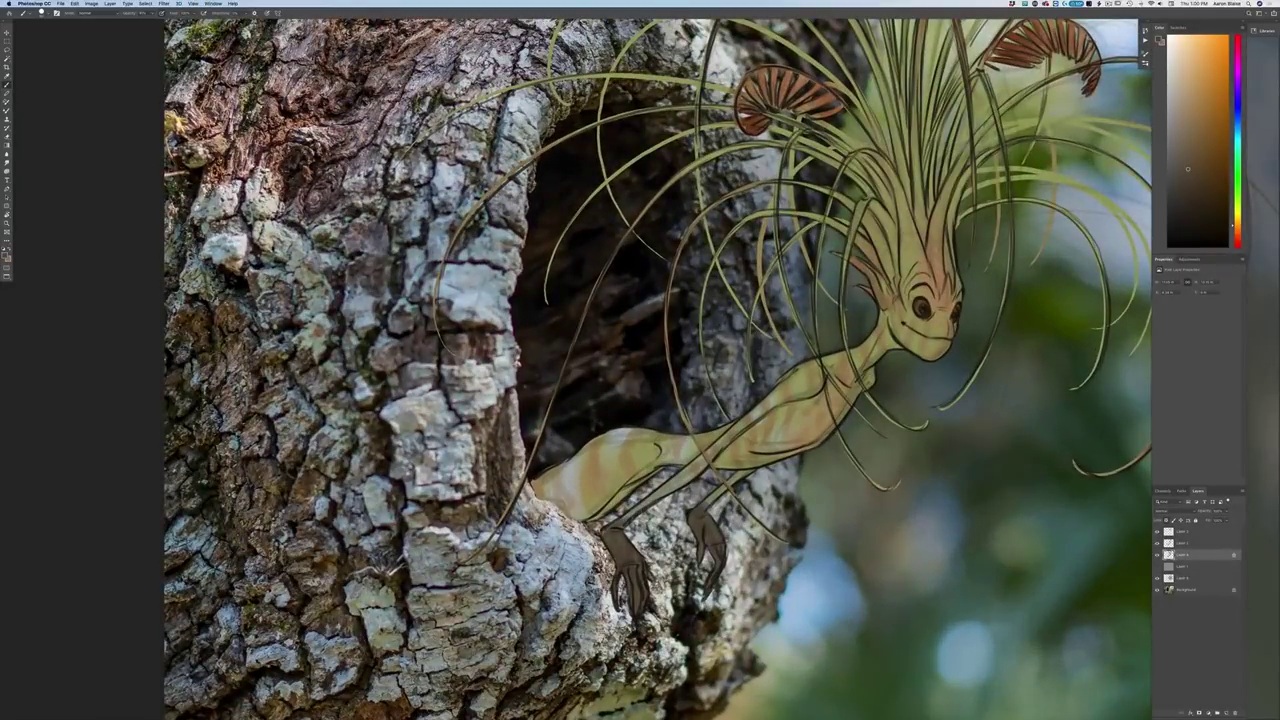
pyautogui.moveTo(622, 519)
pyautogui.mouseDown()
pyautogui.moveTo(699, 464)
pyautogui.moveTo(713, 497)
pyautogui.moveTo(736, 478)
pyautogui.mouseUp()
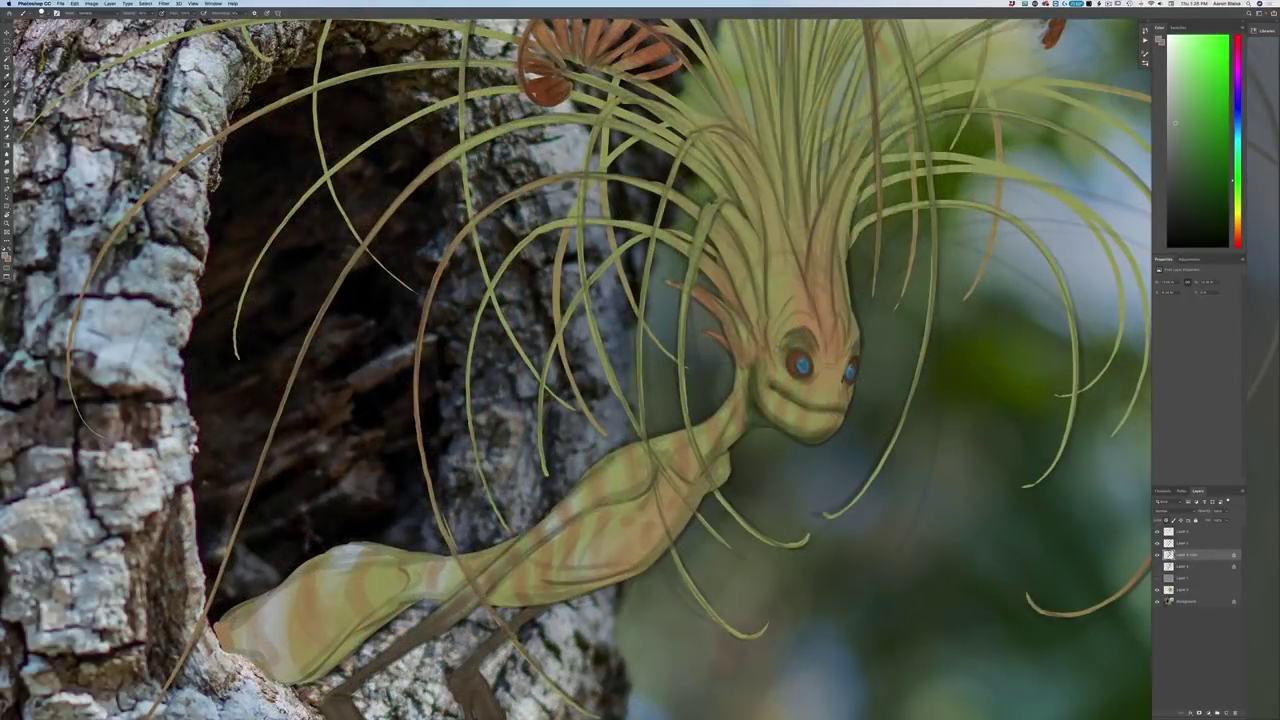
# Shade the ear fins, the side of the head behind the eye and the neck with soft, small strokes
pyautogui.moveTo(775, 331); pyautogui.dragTo(769, 345)
pyautogui.moveTo(736, 336); pyautogui.dragTo(699, 291)
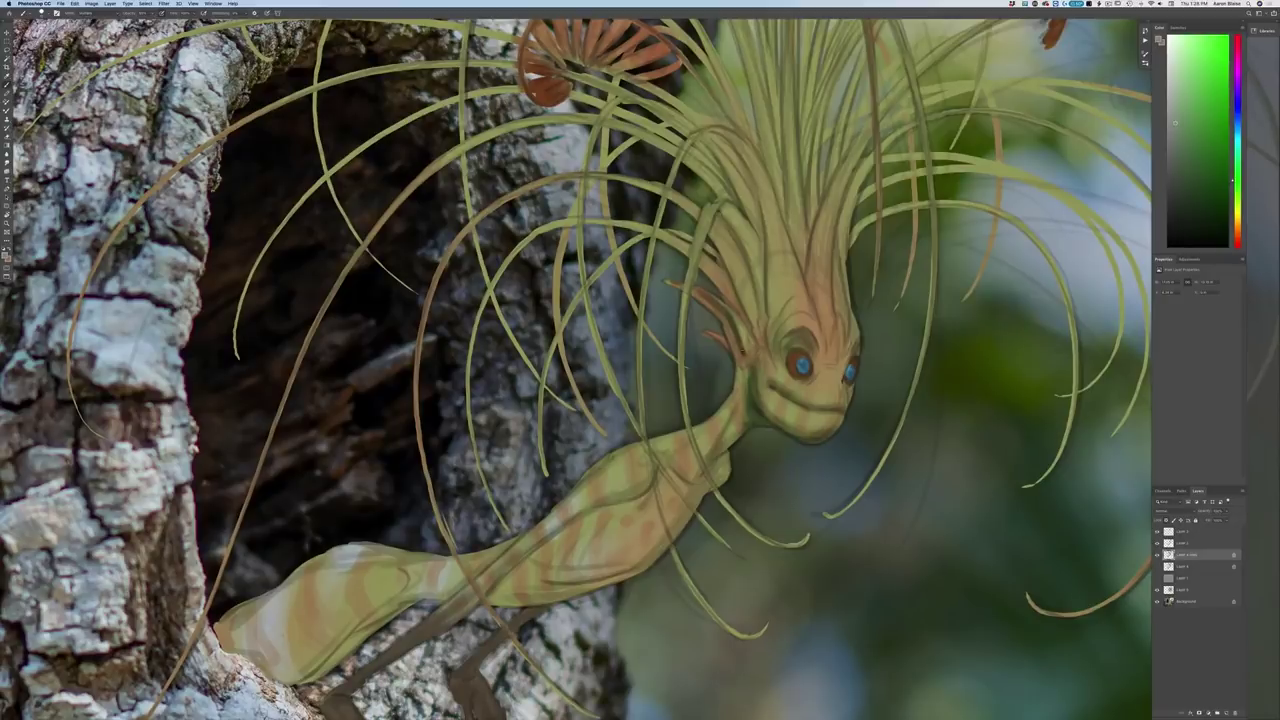
pyautogui.moveTo(732, 328); pyautogui.dragTo(739, 347)
pyautogui.moveTo(735, 358)
pyautogui.mouseDown()
pyautogui.moveTo(738, 397)
pyautogui.moveTo(747, 382)
pyautogui.mouseUp()
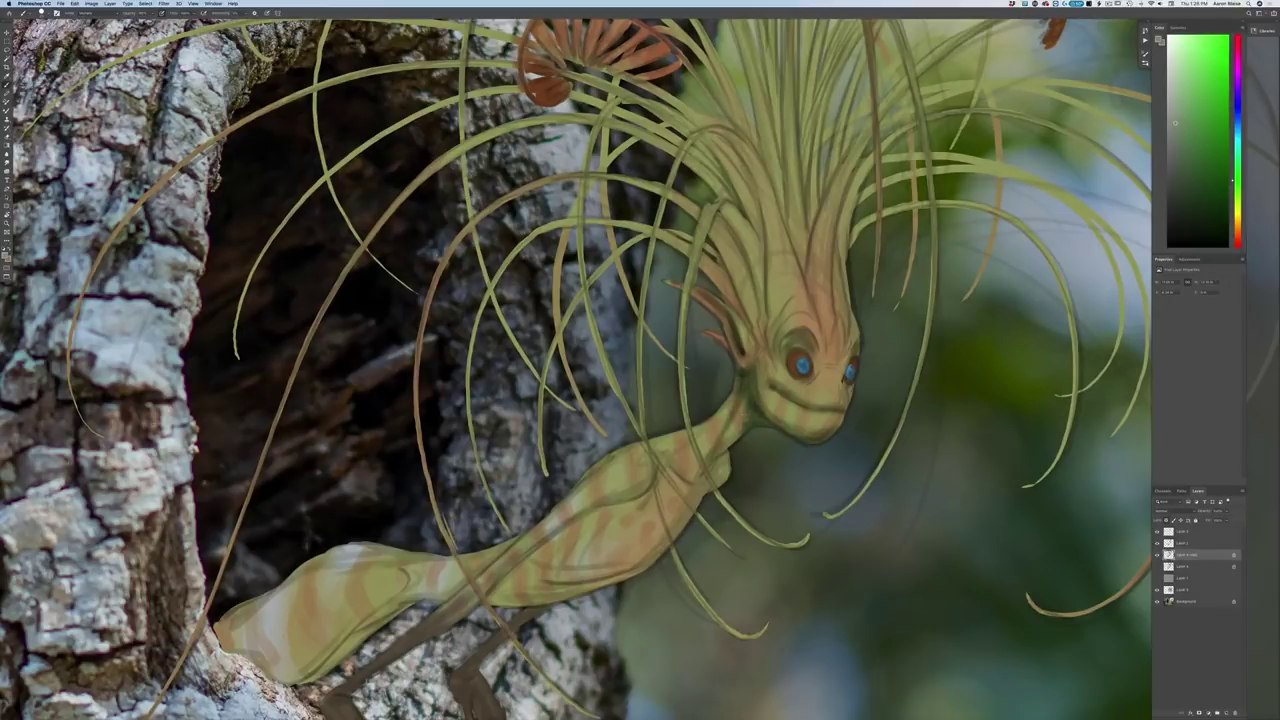
pyautogui.moveTo(733, 439)
pyautogui.mouseDown()
pyautogui.moveTo(716, 455)
pyautogui.moveTo(726, 438)
pyautogui.mouseUp()
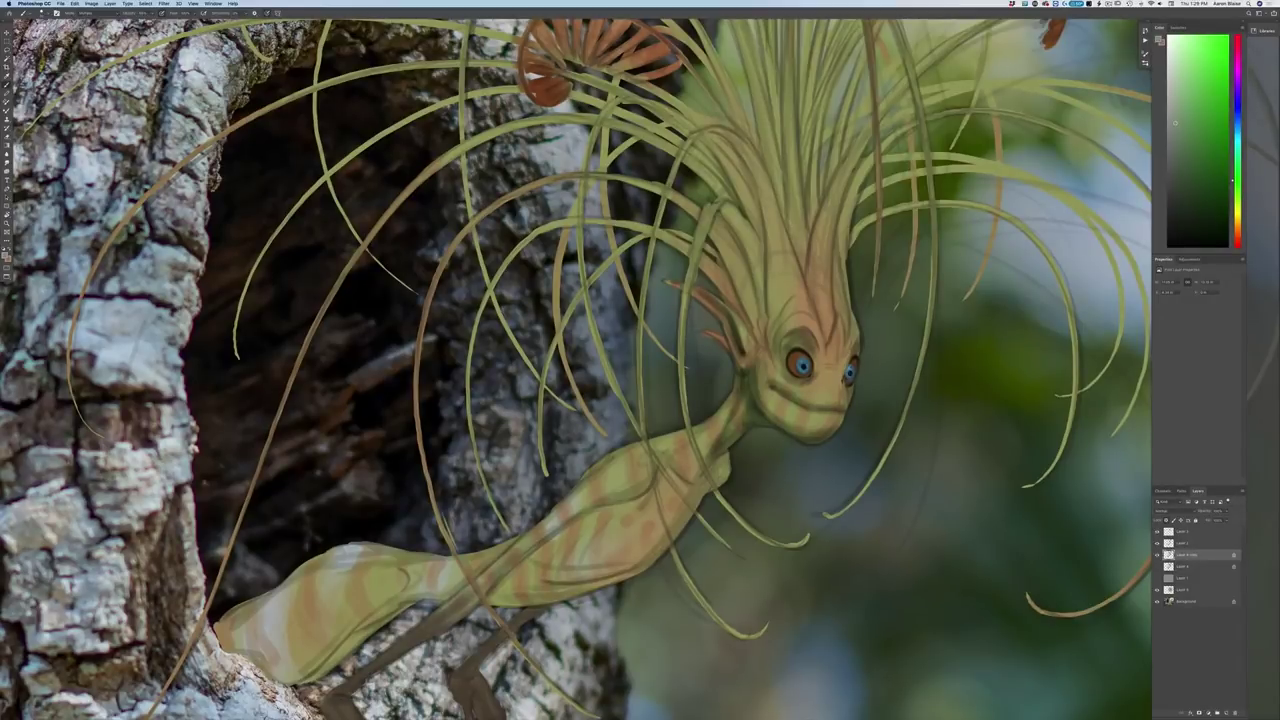
# Refine the shading on the cheek beside the mouth and on the brow above the far eye
pyautogui.press('super+minus')
pyautogui.press('super+minus')
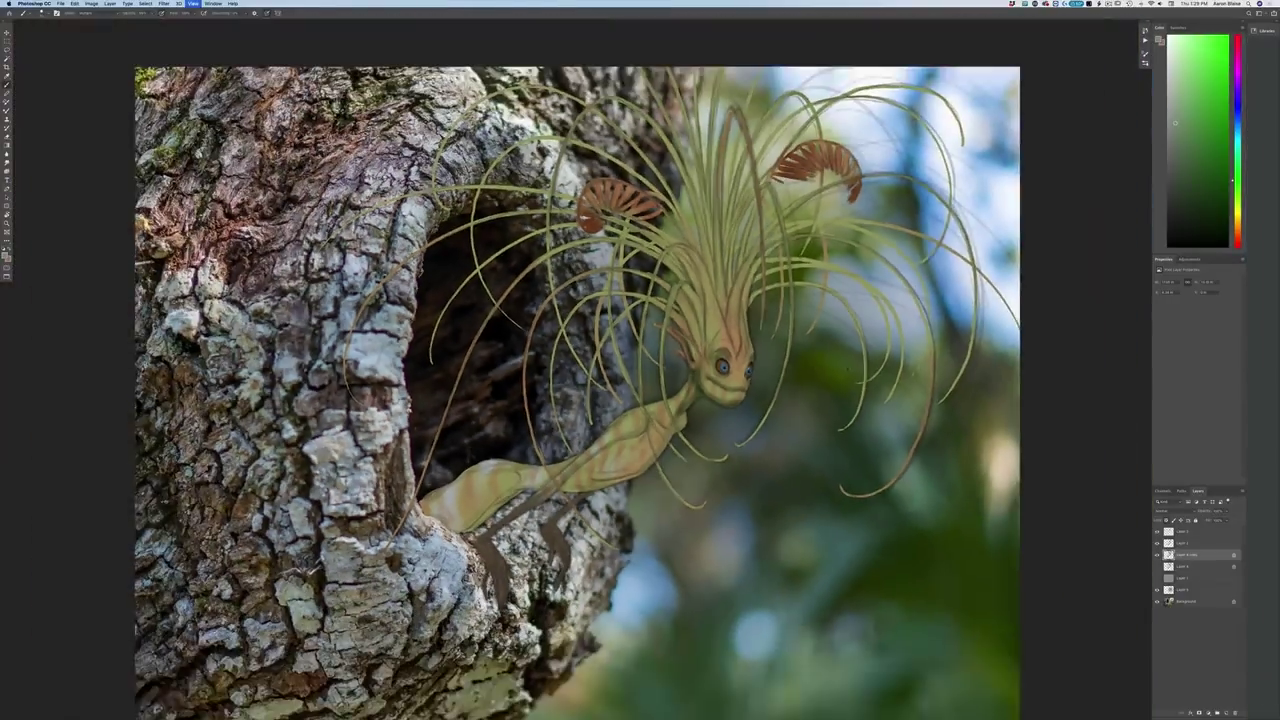
pyautogui.press('super+equal')
pyautogui.press('super+equal')
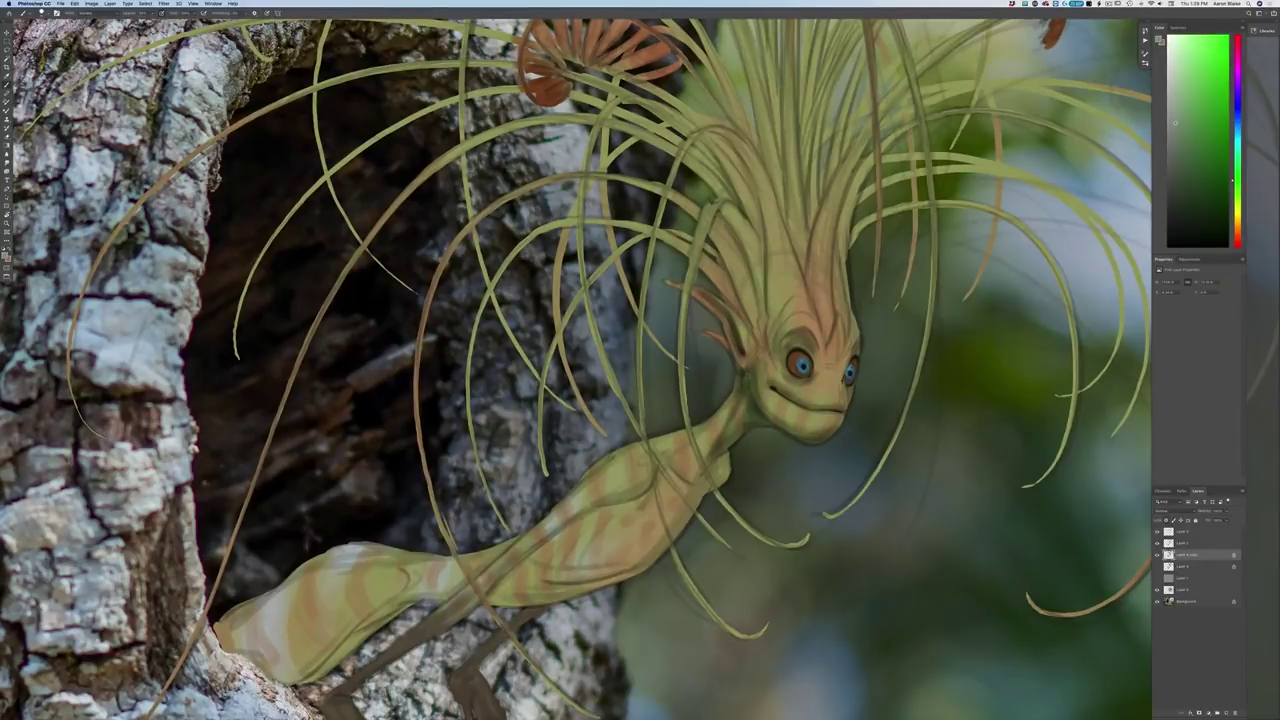
pyautogui.moveTo(748, 373); pyautogui.dragTo(751, 385)
pyautogui.press('super+0')
pyautogui.press('super+equal')
pyautogui.press('super+equal')
pyautogui.press('super+equal')
pyautogui.moveTo(841, 332); pyautogui.dragTo(838, 350)
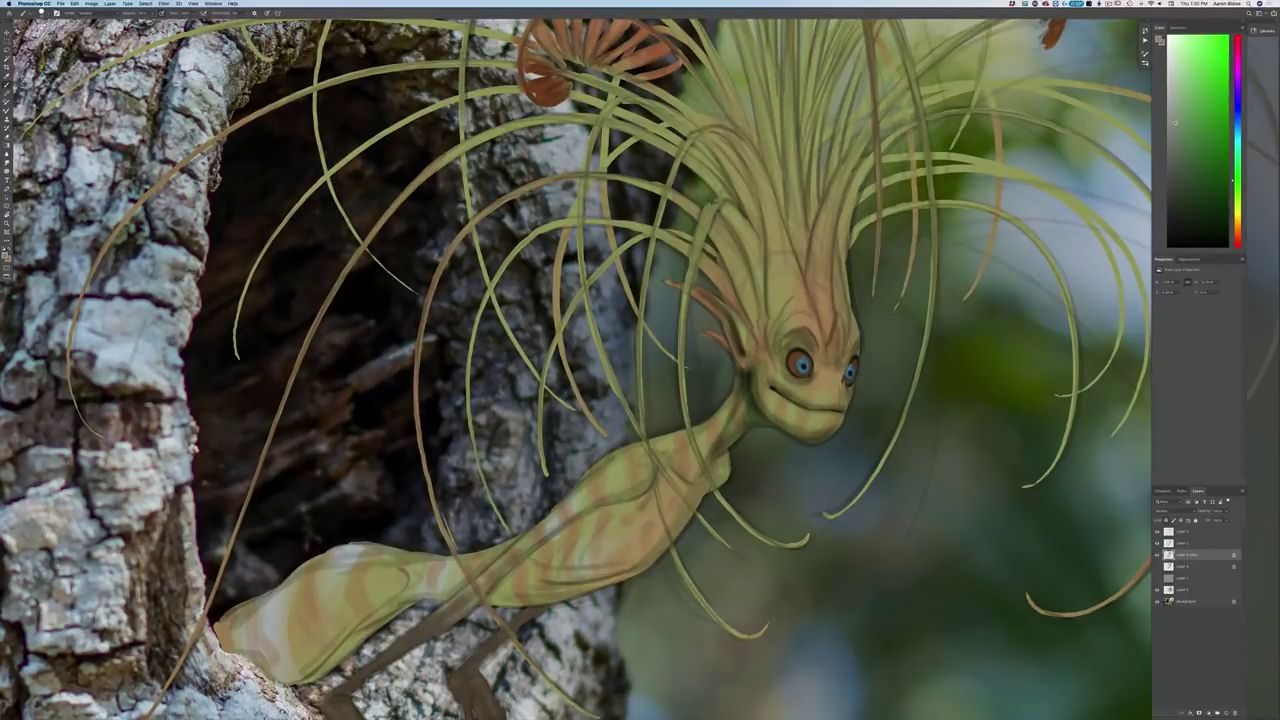
# Shade the brow, the temple and the bases of the fronds rising above the near eye
pyautogui.moveTo(802, 304); pyautogui.dragTo(772, 328)
pyautogui.moveTo(766, 252)
pyautogui.mouseDown()
pyautogui.moveTo(774, 294)
pyautogui.moveTo(777, 258)
pyautogui.mouseUp()
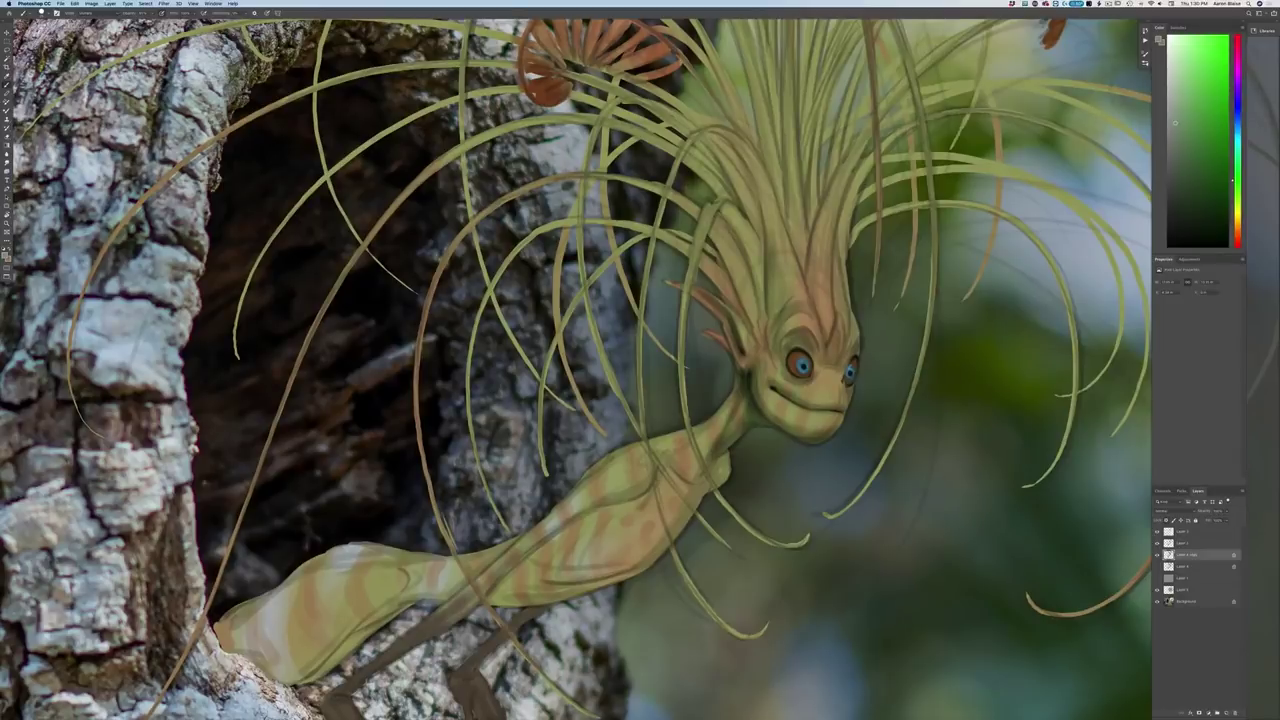
pyautogui.moveTo(765, 210); pyautogui.dragTo(730, 142)
pyautogui.moveTo(770, 224); pyautogui.dragTo(755, 170)
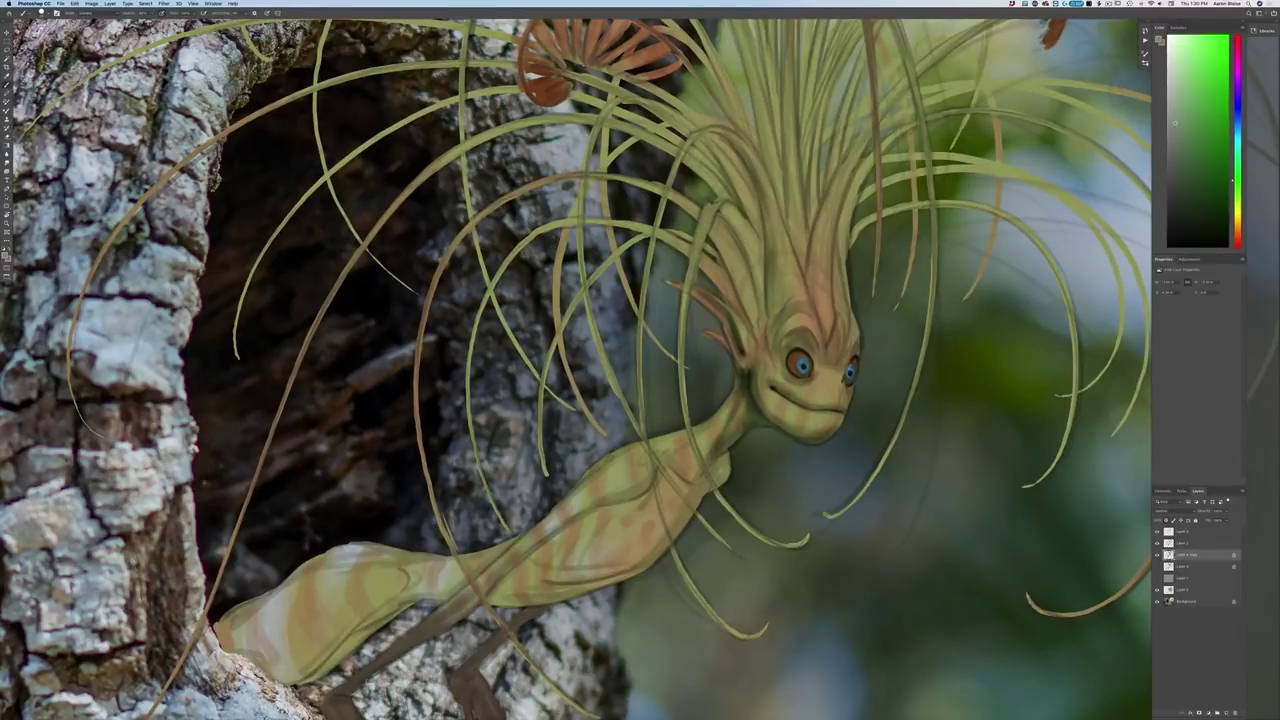
pyautogui.moveTo(777, 307); pyautogui.dragTo(765, 339)
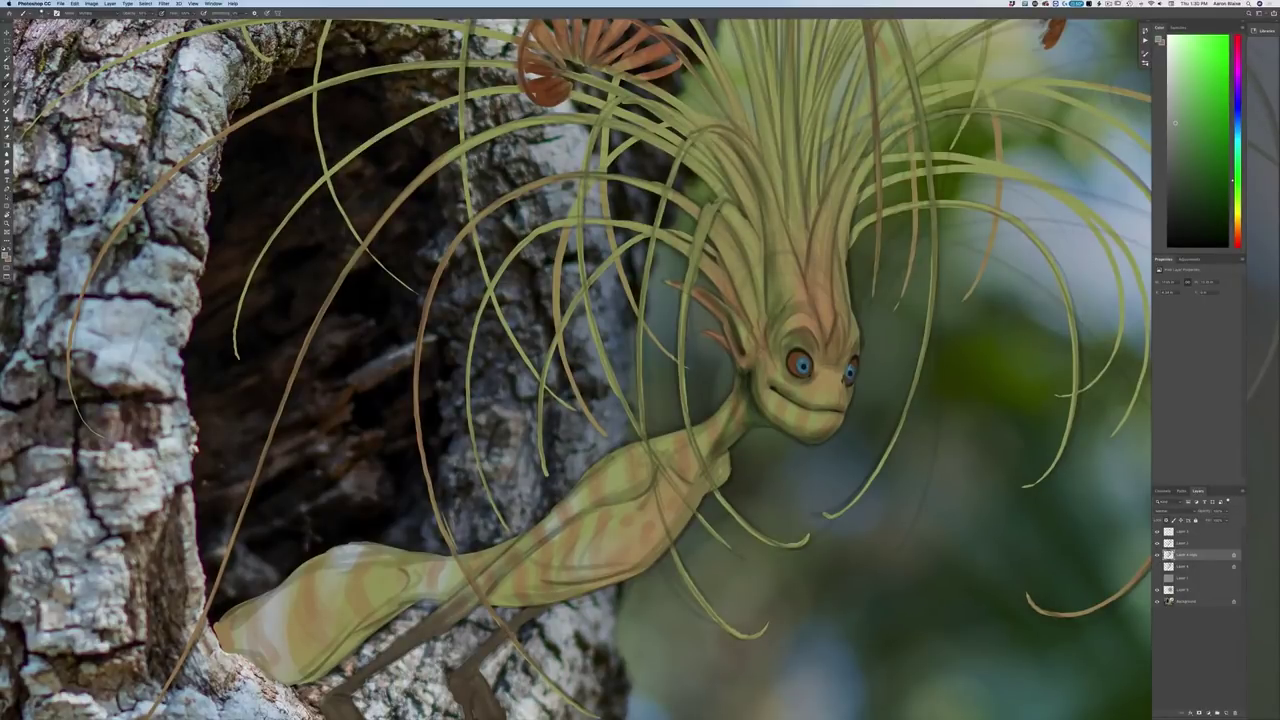
pyautogui.moveTo(760, 243)
pyautogui.mouseDown()
pyautogui.moveTo(761, 299)
pyautogui.moveTo(760, 252)
pyautogui.mouseUp()
pyautogui.moveTo(764, 308)
pyautogui.mouseDown()
pyautogui.moveTo(761, 250)
pyautogui.moveTo(762, 304)
pyautogui.mouseUp()
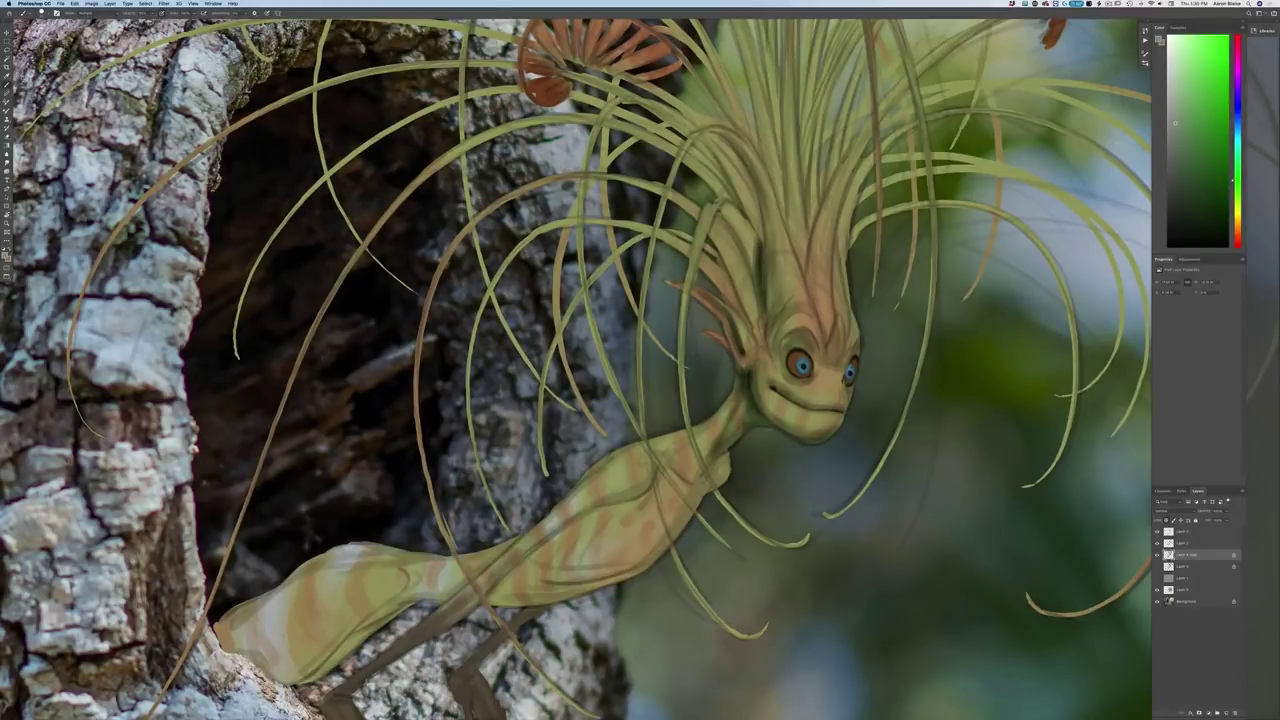
# Paint deep shadows into the gaps between the fronds behind the temple, down to the ear fins
pyautogui.moveTo(752, 242)
pyautogui.mouseDown()
pyautogui.moveTo(734, 208)
pyautogui.moveTo(738, 220)
pyautogui.mouseUp()
pyautogui.moveTo(756, 274); pyautogui.dragTo(728, 216)
pyautogui.moveTo(756, 266)
pyautogui.mouseDown()
pyautogui.moveTo(748, 242)
pyautogui.moveTo(741, 250)
pyautogui.mouseUp()
pyautogui.moveTo(744, 264); pyautogui.dragTo(731, 238)
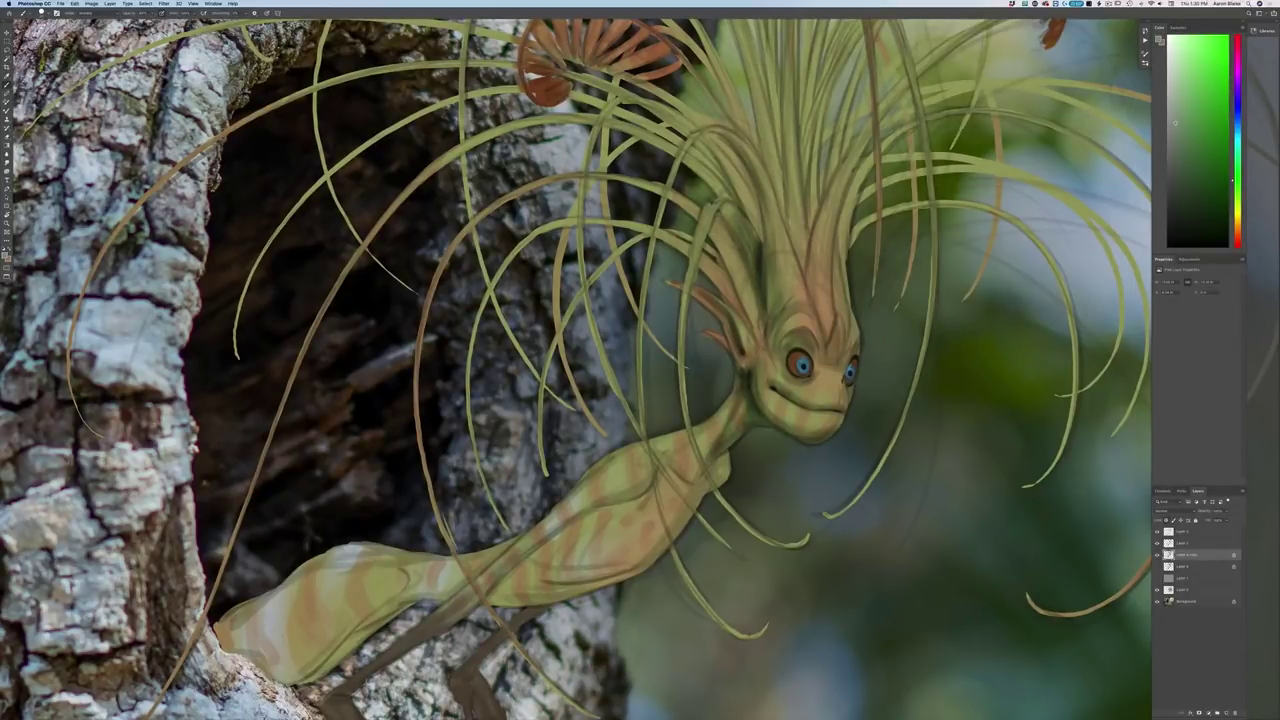
pyautogui.moveTo(756, 328)
pyautogui.mouseDown()
pyautogui.moveTo(731, 224)
pyautogui.moveTo(714, 218)
pyautogui.mouseUp()
pyautogui.moveTo(749, 300)
pyautogui.mouseDown()
pyautogui.moveTo(718, 223)
pyautogui.moveTo(742, 266)
pyautogui.moveTo(731, 257)
pyautogui.mouseUp()
pyautogui.moveTo(759, 323); pyautogui.dragTo(753, 307)
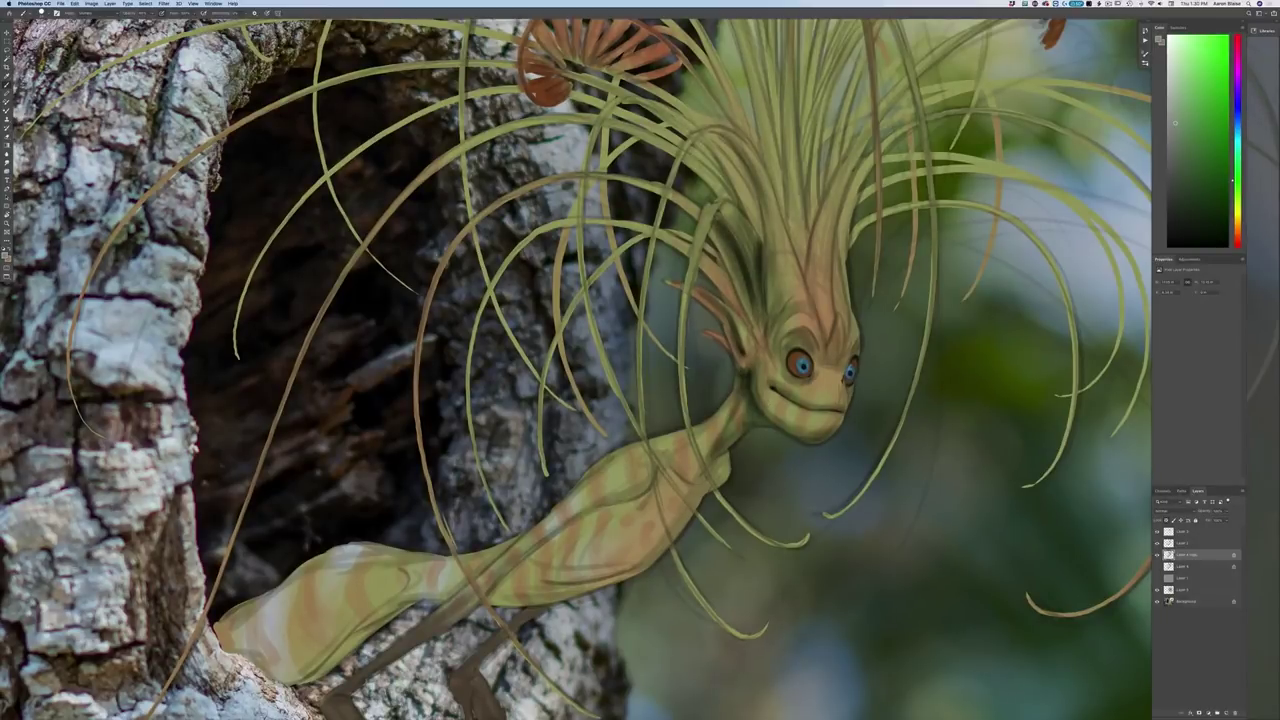
# Darken the grooves between the forehead ridges and the upright fronds on top of the head
pyautogui.moveTo(812, 295); pyautogui.dragTo(808, 275)
pyautogui.moveTo(817, 246); pyautogui.dragTo(823, 210)
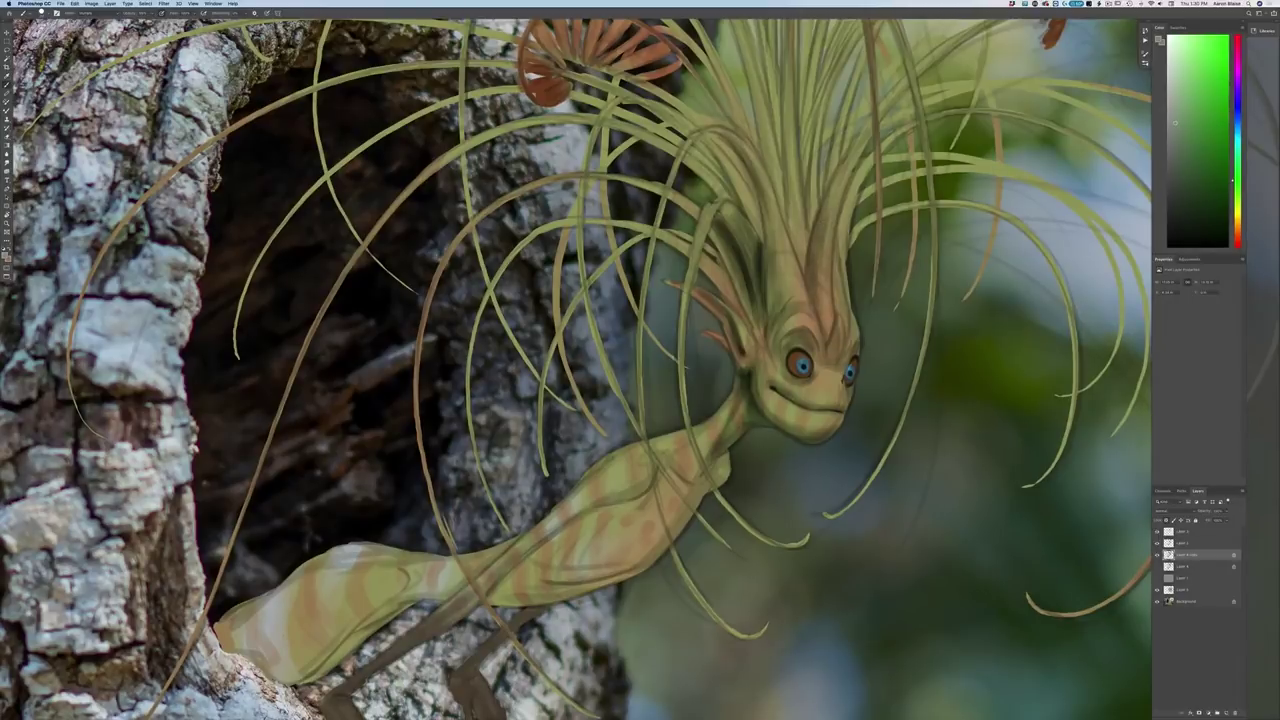
pyautogui.moveTo(834, 189); pyautogui.dragTo(843, 168)
pyautogui.moveTo(802, 246); pyautogui.dragTo(800, 261)
pyautogui.moveTo(788, 190)
pyautogui.mouseDown()
pyautogui.moveTo(789, 222)
pyautogui.moveTo(787, 192)
pyautogui.mouseUp()
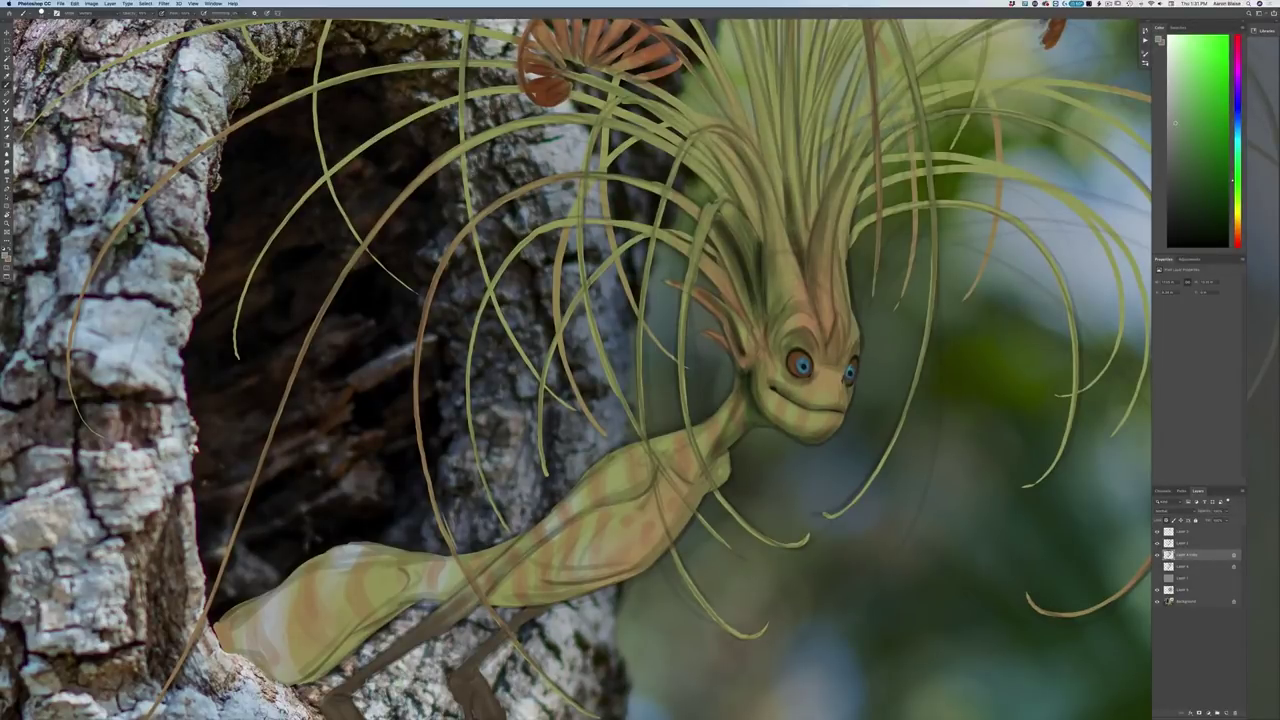
pyautogui.moveTo(790, 176)
pyautogui.mouseDown()
pyautogui.moveTo(786, 148)
pyautogui.moveTo(789, 158)
pyautogui.mouseUp()
# Check the shaded creature as a whole and hide the layer directly above the painted creature copy
pyautogui.press('super+minus')
pyautogui.press('super+minus')
pyautogui.press('super+minus')
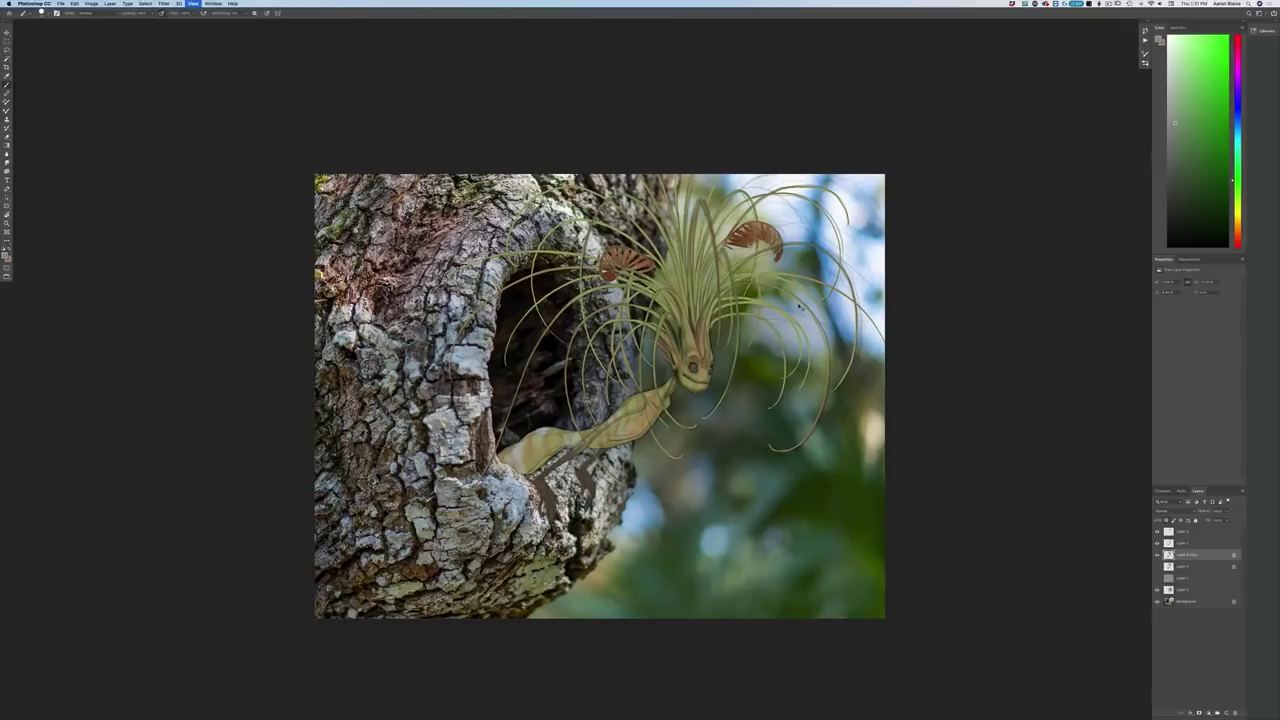
pyautogui.press('super+plus')
pyautogui.press('super+plus')
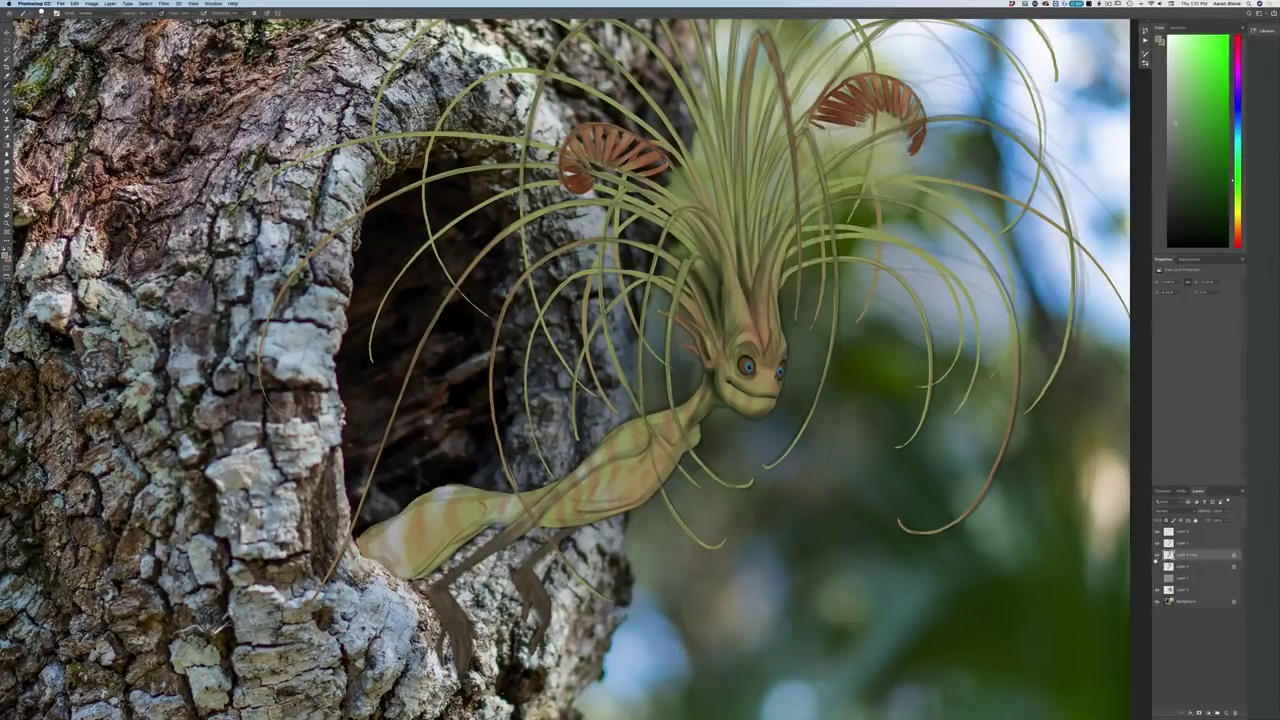
pyautogui.click(1157, 543)
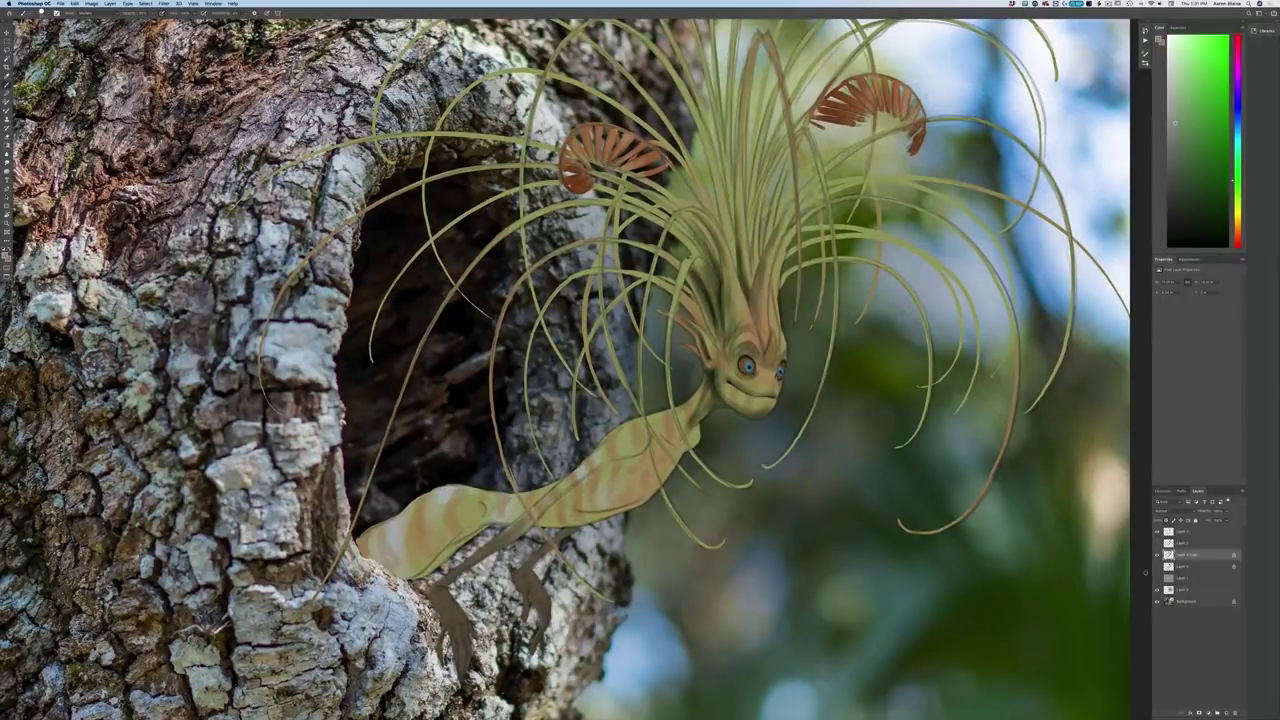
pyautogui.press('super+minus')
# Paint darker green shading along the long outer fronds that arch against the bright sky
pyautogui.moveTo(640, 380); pyautogui.dragTo(614, 433)
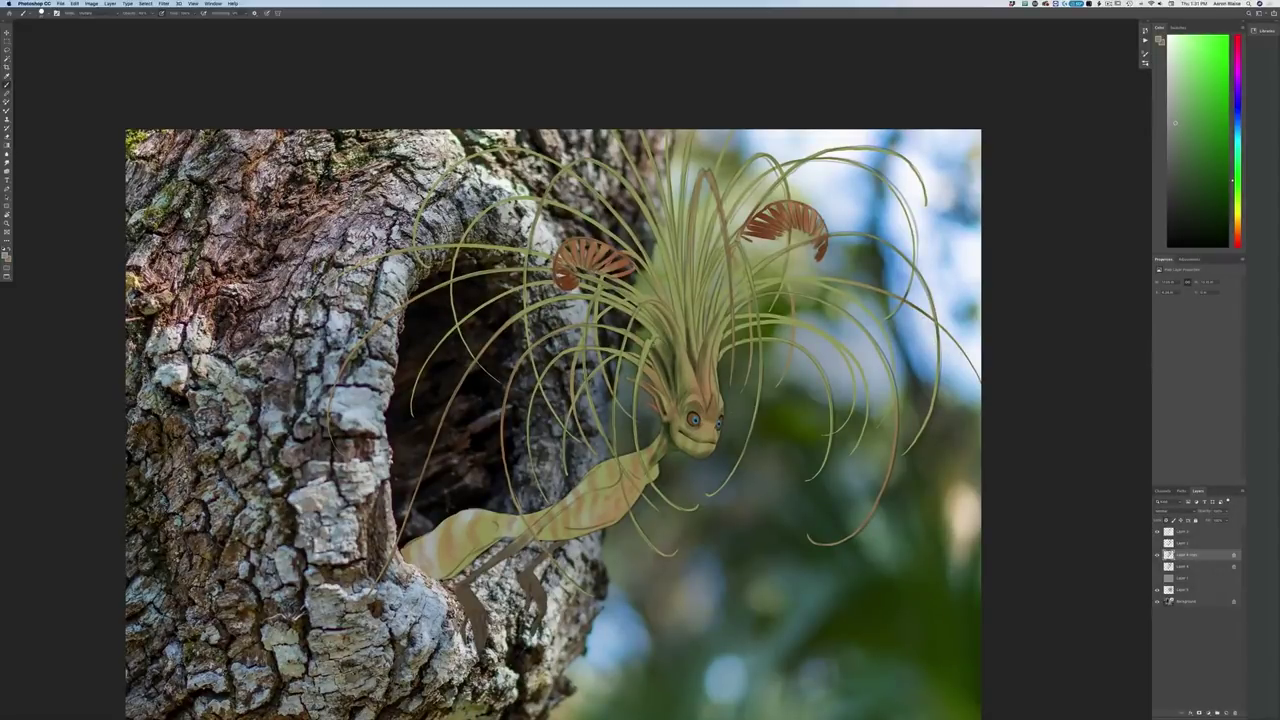
pyautogui.moveTo(940, 320); pyautogui.dragTo(980, 380)
pyautogui.moveTo(938, 320); pyautogui.dragTo(925, 424)
pyautogui.moveTo(926, 205)
pyautogui.mouseDown()
pyautogui.moveTo(908, 160)
pyautogui.moveTo(870, 147)
pyautogui.moveTo(809, 157)
pyautogui.mouseUp()
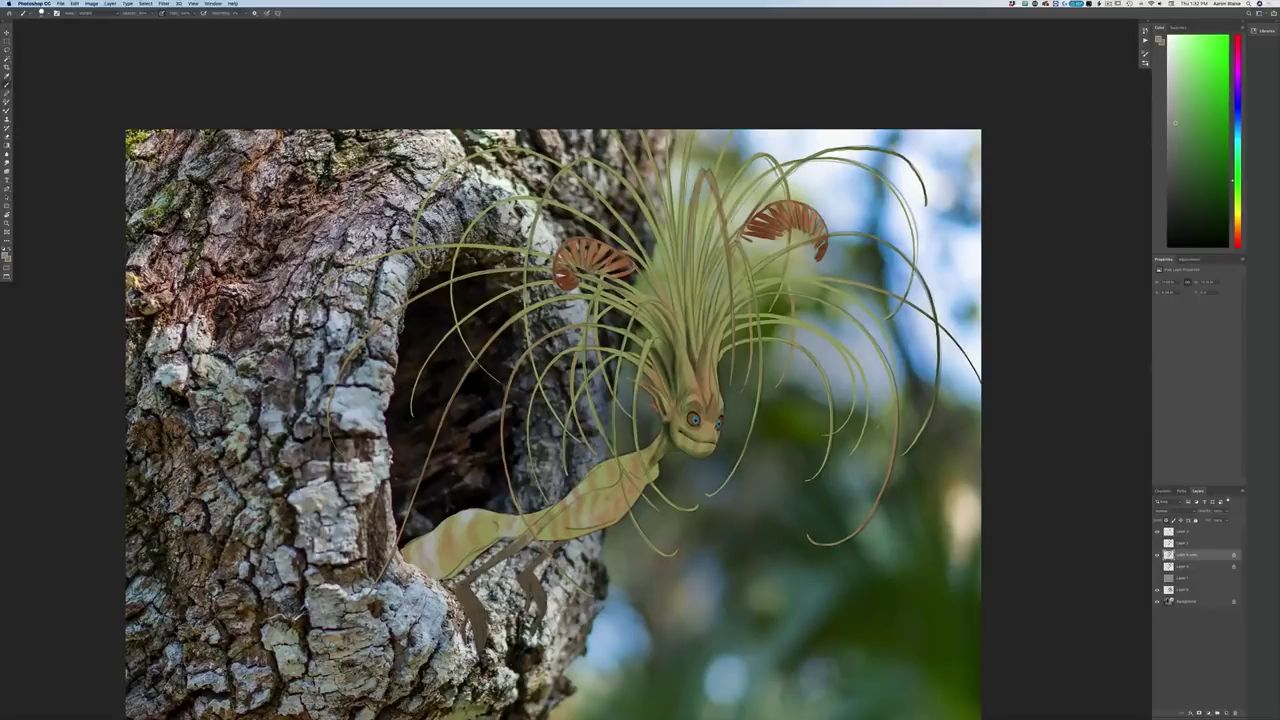
# Shade the drooping fronds that hang beside the face over the blurred background
pyautogui.moveTo(824, 376); pyautogui.dragTo(812, 358)
pyautogui.moveTo(838, 347); pyautogui.dragTo(853, 412)
pyautogui.press('super+minus')
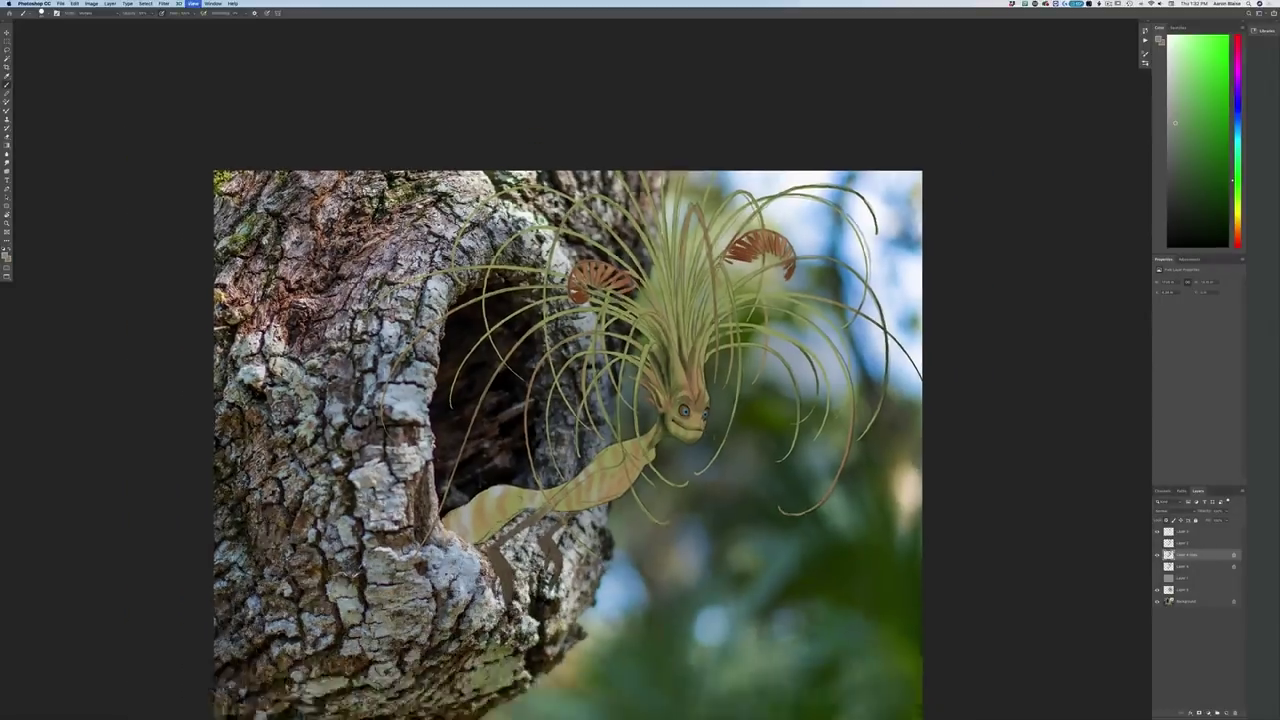
# Paint soft green shadows around the base of the neck, the collarbone and the front of the chest
pyautogui.press('super+equal')
pyautogui.press('super+equal')
pyautogui.moveTo(600, 420); pyautogui.dragTo(666, 294)
pyautogui.press('super+equal')
pyautogui.moveTo(600, 420); pyautogui.dragTo(703, 322)
pyautogui.moveTo(794, 302); pyautogui.dragTo(697, 350)
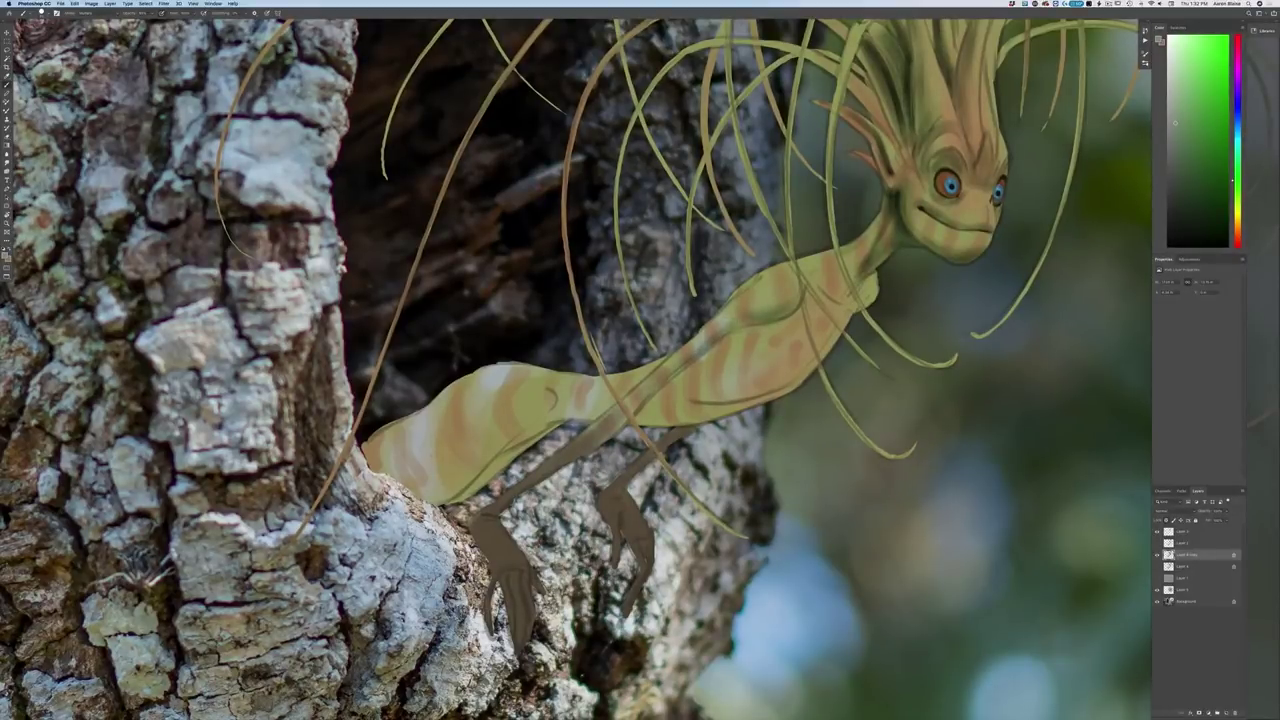
pyautogui.moveTo(831, 332)
pyautogui.mouseDown()
pyautogui.moveTo(820, 348)
pyautogui.moveTo(815, 317)
pyautogui.moveTo(782, 377)
pyautogui.moveTo(780, 344)
pyautogui.mouseUp()
pyautogui.moveTo(859, 301); pyautogui.dragTo(840, 312)
pyautogui.moveTo(874, 280)
pyautogui.mouseDown()
pyautogui.moveTo(856, 299)
pyautogui.moveTo(820, 274)
pyautogui.moveTo(836, 290)
pyautogui.moveTo(808, 292)
pyautogui.moveTo(804, 270)
pyautogui.mouseUp()
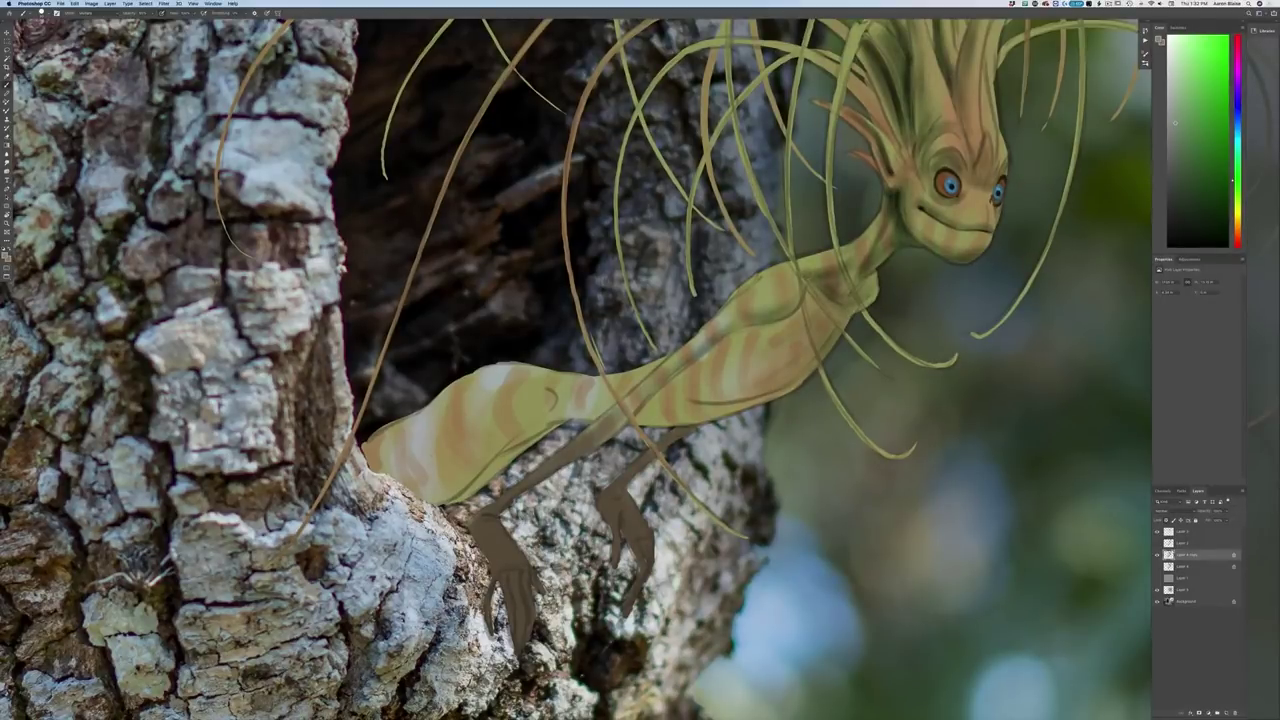
pyautogui.moveTo(866, 244)
pyautogui.mouseDown()
pyautogui.moveTo(845, 260)
pyautogui.moveTo(867, 294)
pyautogui.moveTo(864, 284)
pyautogui.mouseUp()
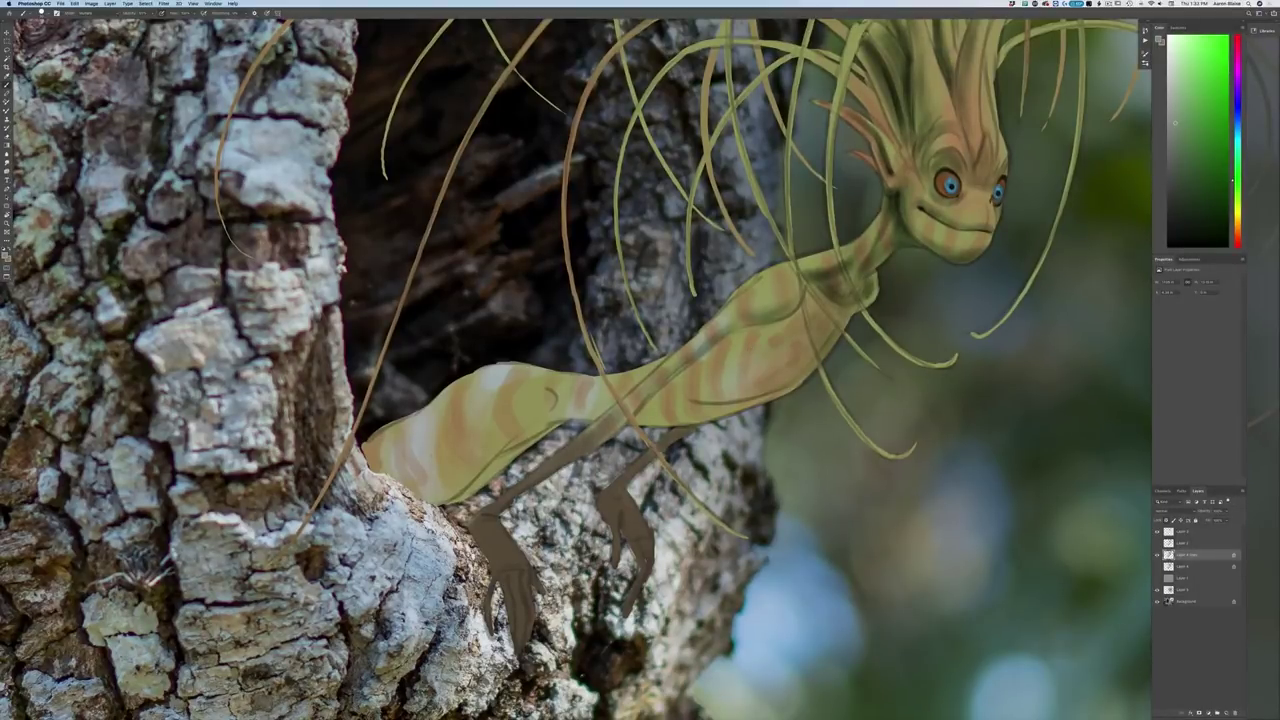
pyautogui.moveTo(821, 337); pyautogui.dragTo(808, 358)
pyautogui.press('F5')
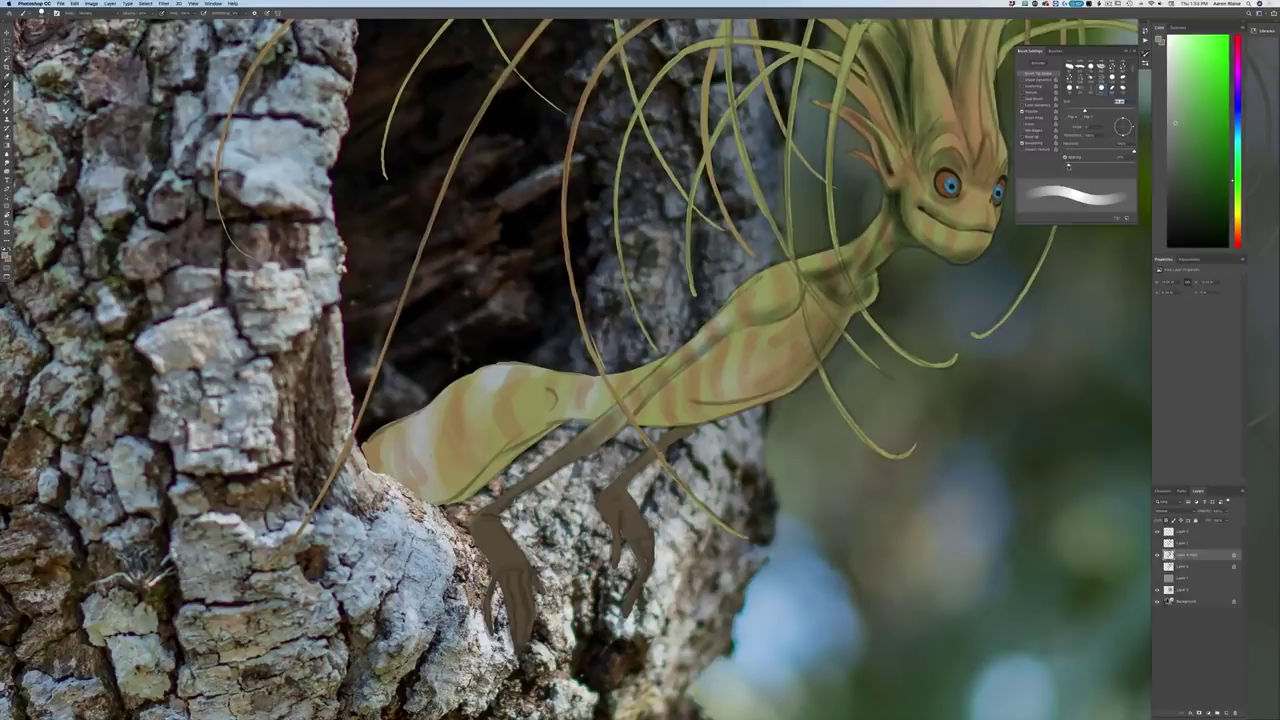
pyautogui.press('F5')
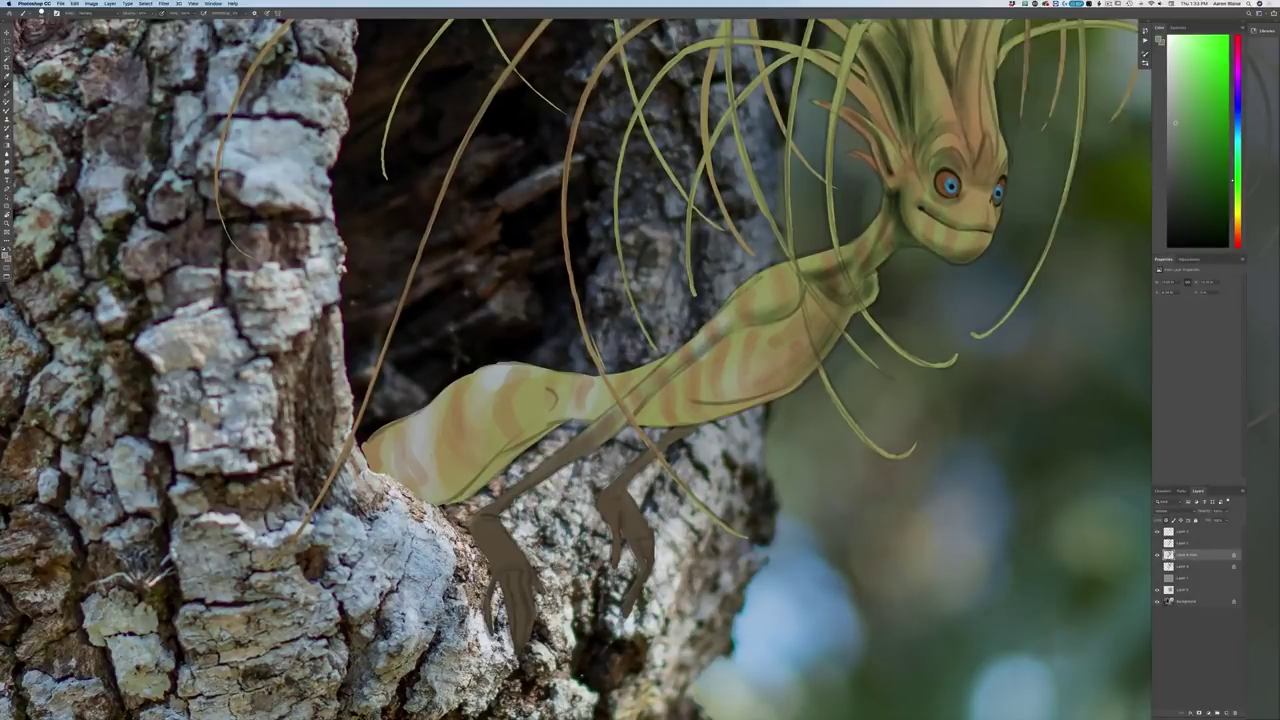
# Shade the creature's flank below the shoulder and darken the belly line towards the waist
pyautogui.moveTo(806, 297)
pyautogui.mouseDown()
pyautogui.moveTo(791, 324)
pyautogui.moveTo(754, 329)
pyautogui.moveTo(794, 332)
pyautogui.moveTo(756, 368)
pyautogui.mouseUp()
pyautogui.moveTo(764, 336)
pyautogui.mouseDown()
pyautogui.moveTo(740, 386)
pyautogui.moveTo(736, 351)
pyautogui.mouseUp()
pyautogui.moveTo(763, 324); pyautogui.dragTo(740, 351)
pyautogui.moveTo(742, 330)
pyautogui.mouseDown()
pyautogui.moveTo(696, 380)
pyautogui.moveTo(718, 388)
pyautogui.moveTo(756, 368)
pyautogui.moveTo(692, 398)
pyautogui.moveTo(694, 372)
pyautogui.moveTo(654, 404)
pyautogui.moveTo(730, 379)
pyautogui.moveTo(767, 383)
pyautogui.moveTo(688, 416)
pyautogui.moveTo(700, 414)
pyautogui.moveTo(638, 418)
pyautogui.mouseUp()
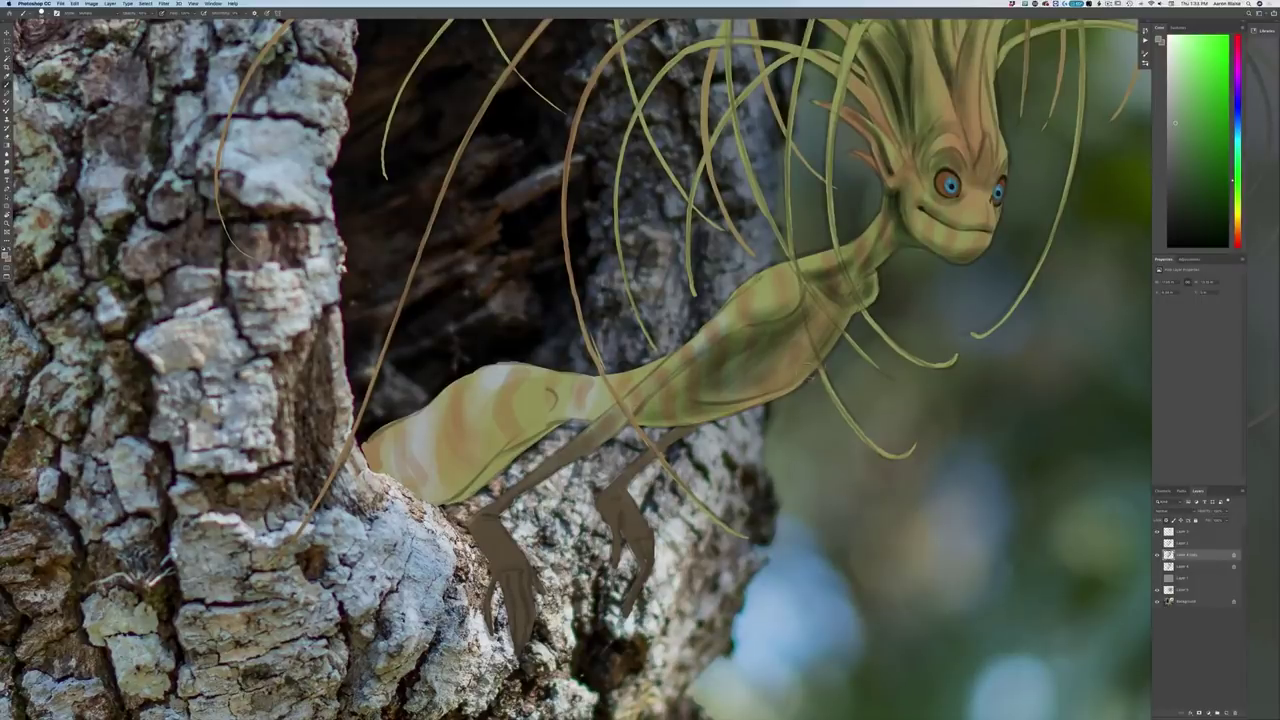
pyautogui.moveTo(766, 392); pyautogui.dragTo(716, 414)
pyautogui.moveTo(790, 372); pyautogui.dragTo(680, 422)
pyautogui.moveTo(706, 400); pyautogui.dragTo(652, 424)
pyautogui.press('super+minus')
pyautogui.press('super+minus')
pyautogui.press('super+minus')
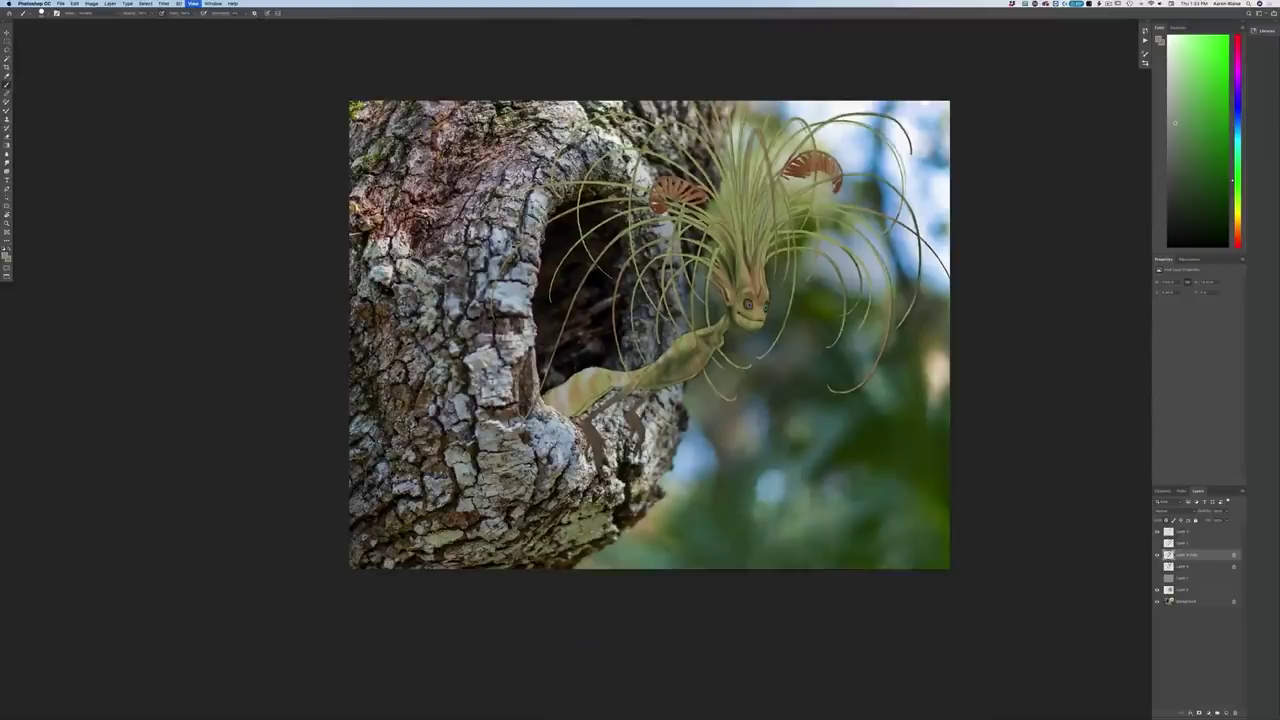
# Darken the underside of the creature's hips from the waist down to the bark
pyautogui.press('super+plus')
pyautogui.press('super+plus')
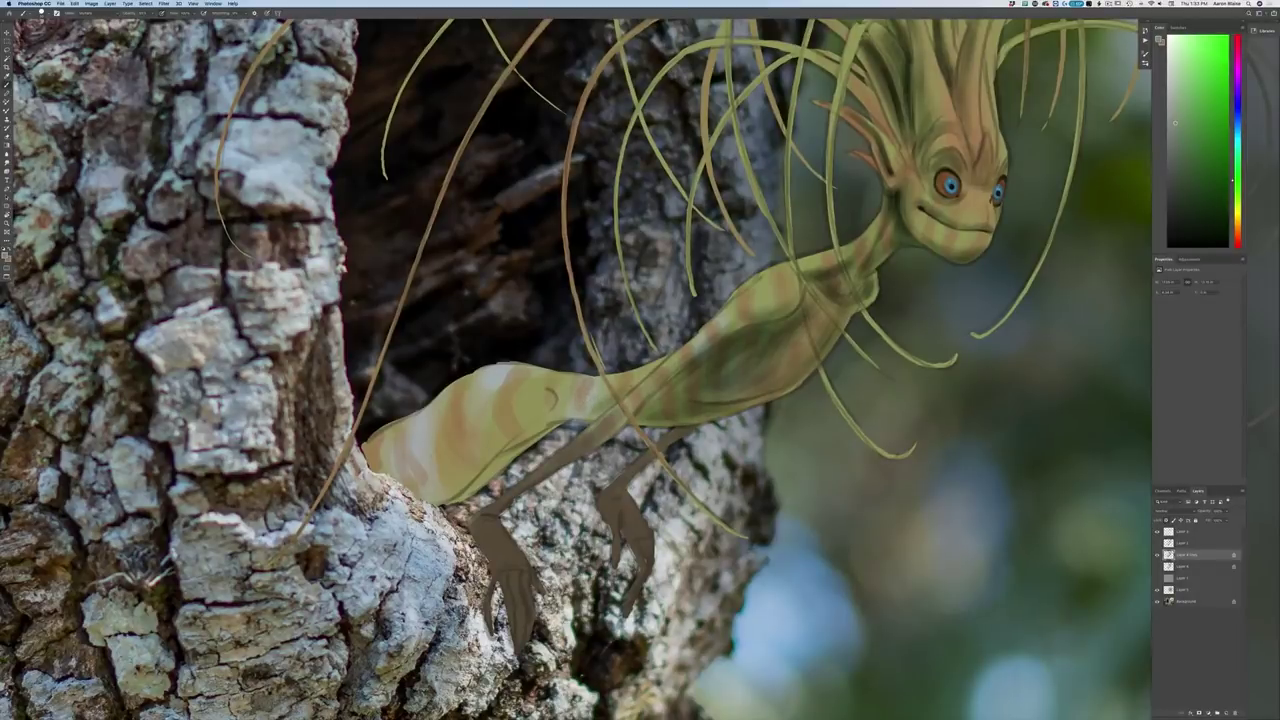
pyautogui.moveTo(556, 402); pyautogui.dragTo(490, 480)
pyautogui.moveTo(517, 439); pyautogui.dragTo(466, 494)
pyautogui.moveTo(515, 430); pyautogui.dragTo(440, 498)
pyautogui.moveTo(490, 455)
pyautogui.mouseDown()
pyautogui.moveTo(425, 502)
pyautogui.moveTo(416, 476)
pyautogui.moveTo(400, 482)
pyautogui.mouseUp()
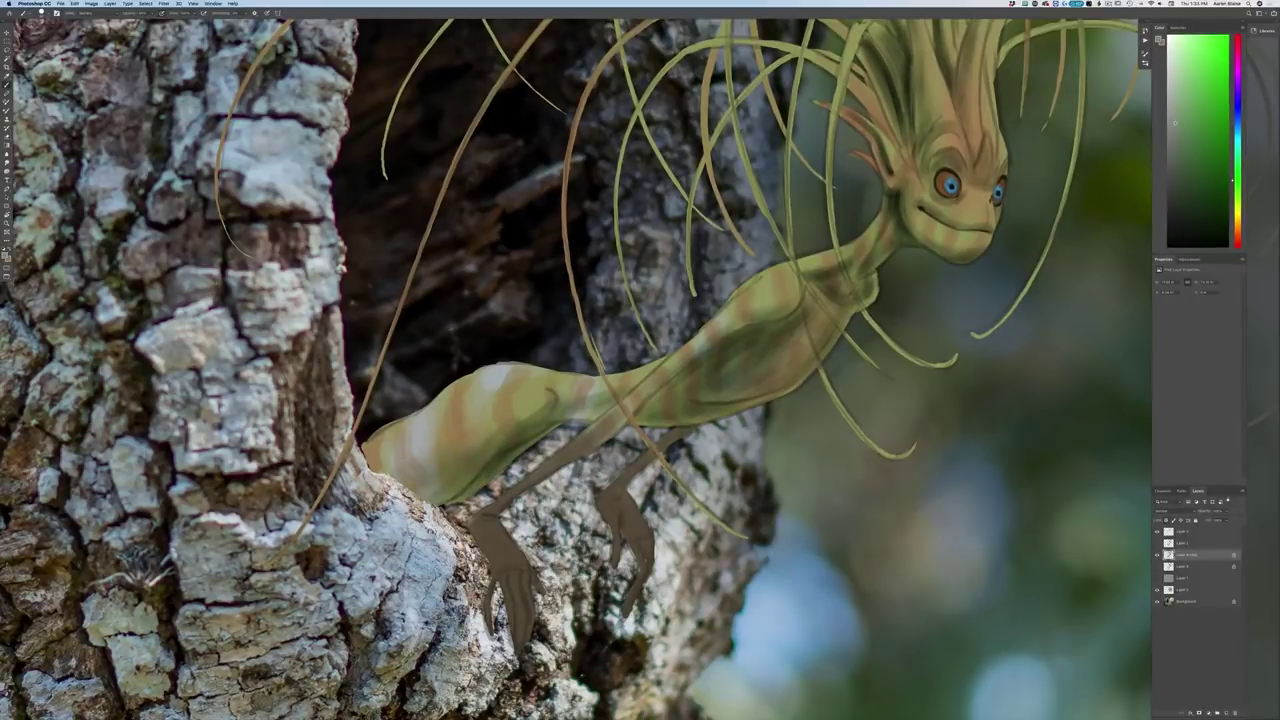
# Shade the rear end of the body so that it sinks into the shadow of the tree hollow
pyautogui.moveTo(386, 430); pyautogui.dragTo(368, 470)
pyautogui.moveTo(416, 414); pyautogui.dragTo(372, 474)
pyautogui.moveTo(420, 418); pyautogui.dragTo(390, 478)
pyautogui.moveTo(450, 392)
pyautogui.mouseDown()
pyautogui.moveTo(406, 455)
pyautogui.moveTo(424, 424)
pyautogui.mouseUp()
pyautogui.moveTo(420, 488)
pyautogui.mouseDown()
pyautogui.moveTo(438, 496)
pyautogui.moveTo(486, 460)
pyautogui.mouseUp()
pyautogui.press('super+minus')
pyautogui.press('super+minus')
pyautogui.press('super+minus')
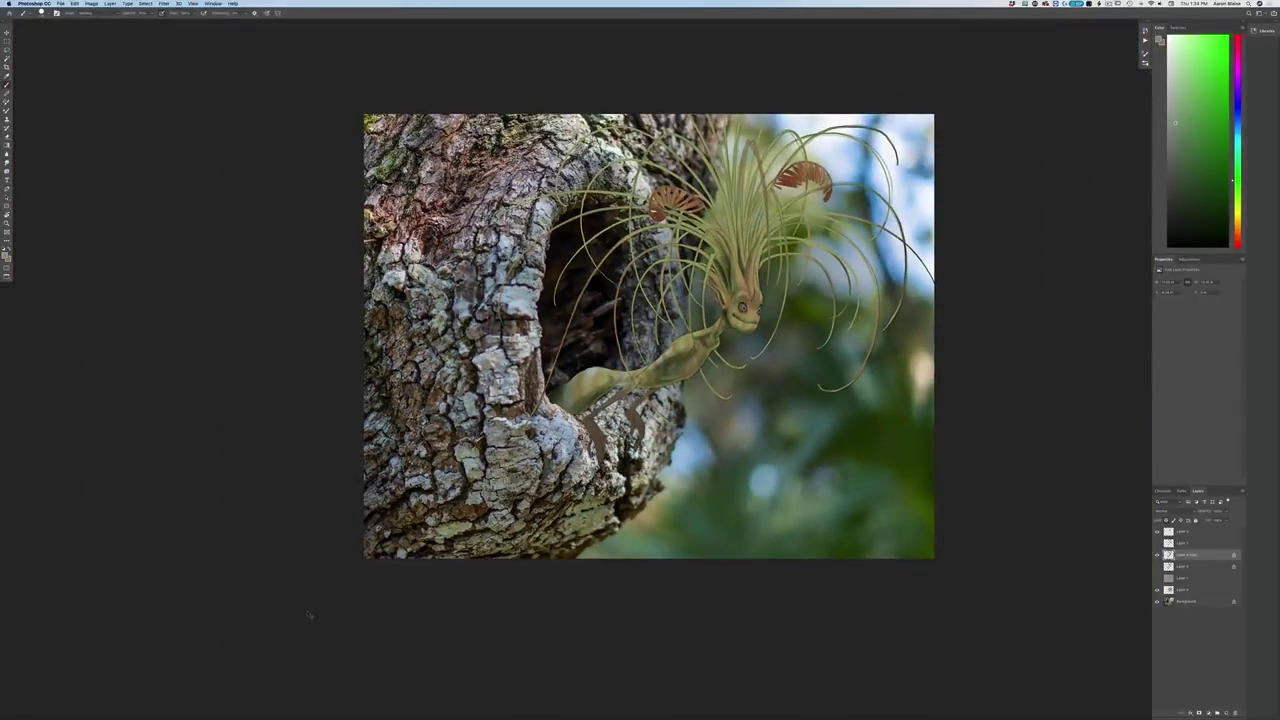
# Paint shadows on the upper parts of both arms where they pass beneath the body
pyautogui.press('super+plus')
pyautogui.press('super+plus')
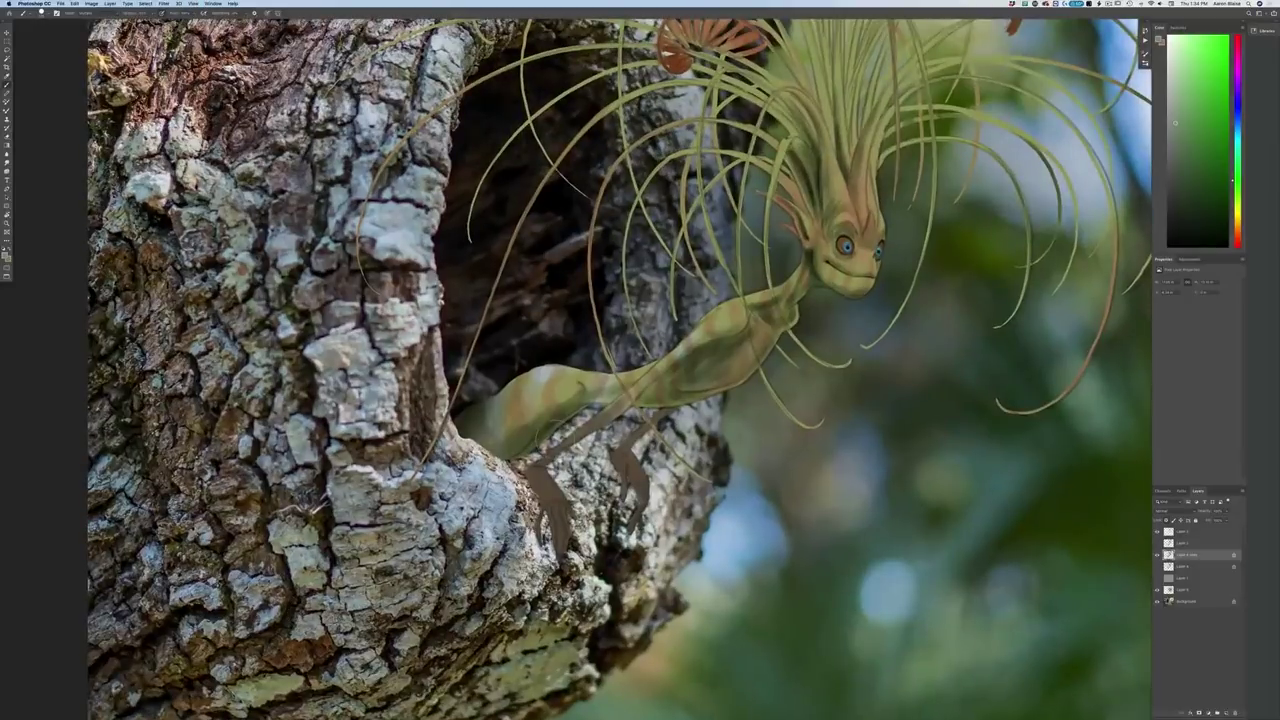
pyautogui.press('b')
pyautogui.moveTo(601, 427); pyautogui.dragTo(548, 456)
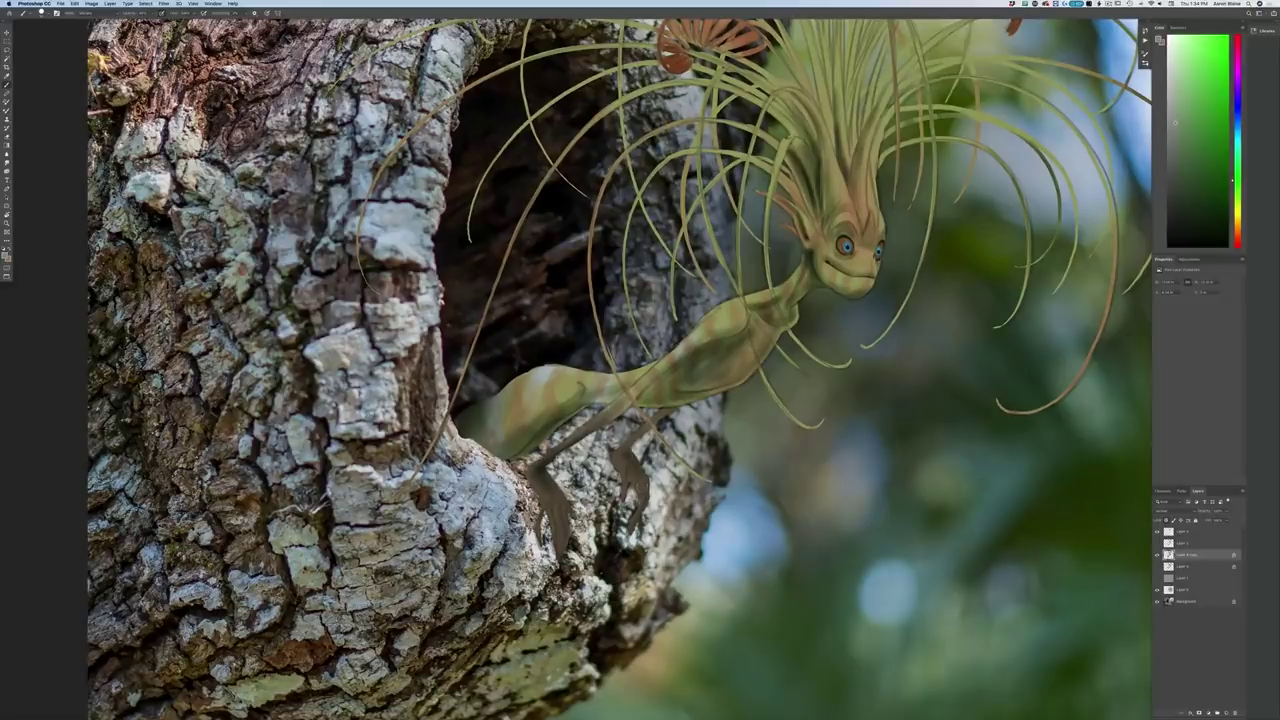
pyautogui.moveTo(670, 409); pyautogui.dragTo(656, 419)
pyautogui.press('super+minus')
pyautogui.press('super+minus')
pyautogui.press('super+minus')
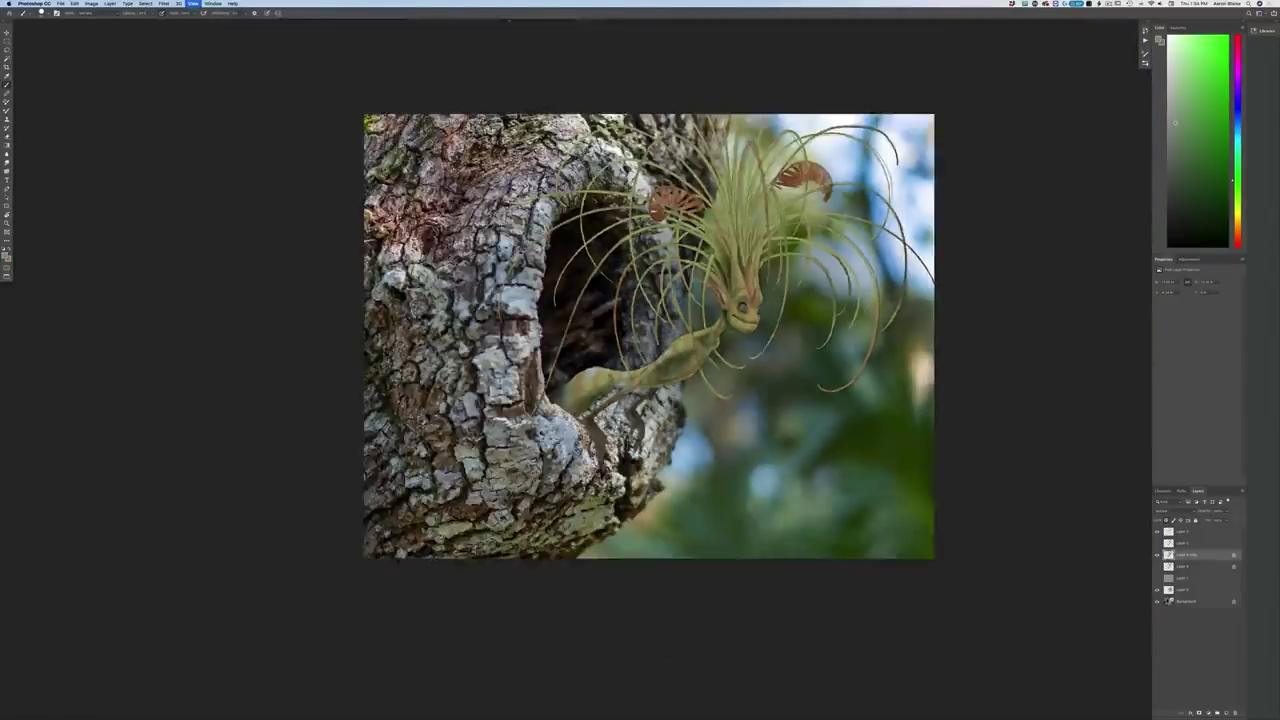
# Deepen the soft shading on the rounded form of the near shoulder
pyautogui.press('super+equal')
pyautogui.press('super+equal')
pyautogui.press('super+equal')
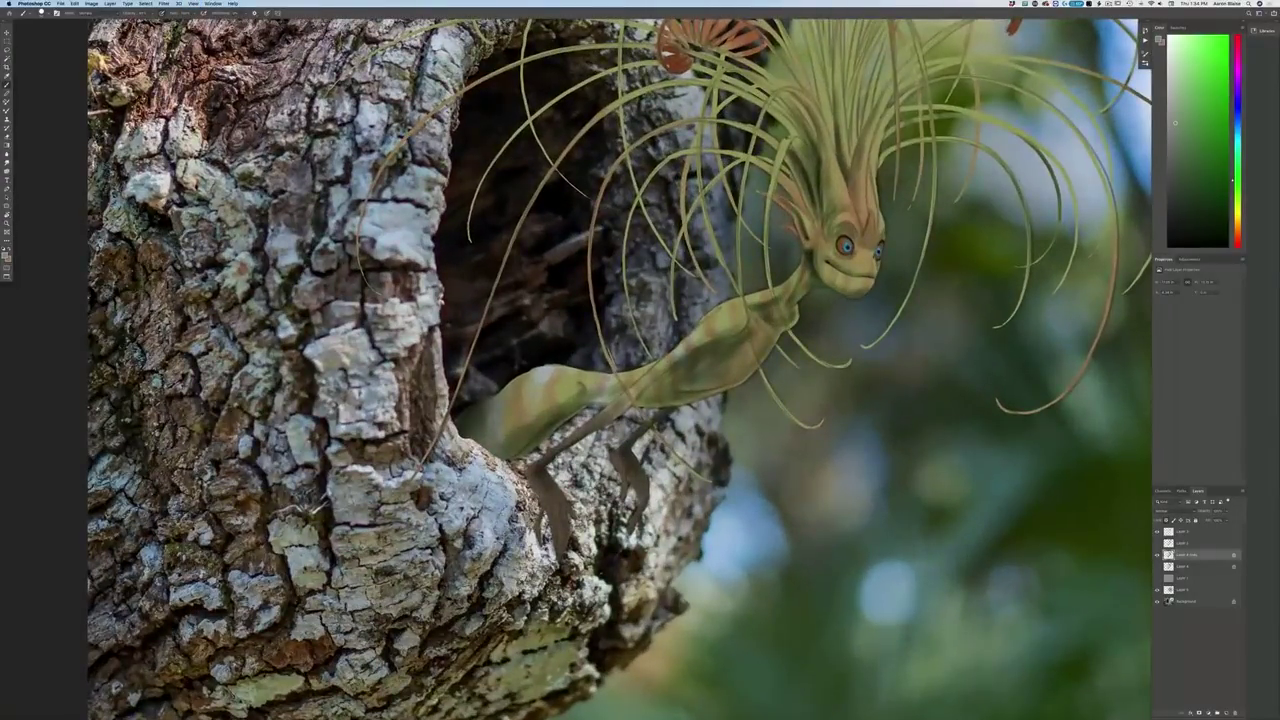
pyautogui.moveTo(729, 328); pyautogui.dragTo(706, 335)
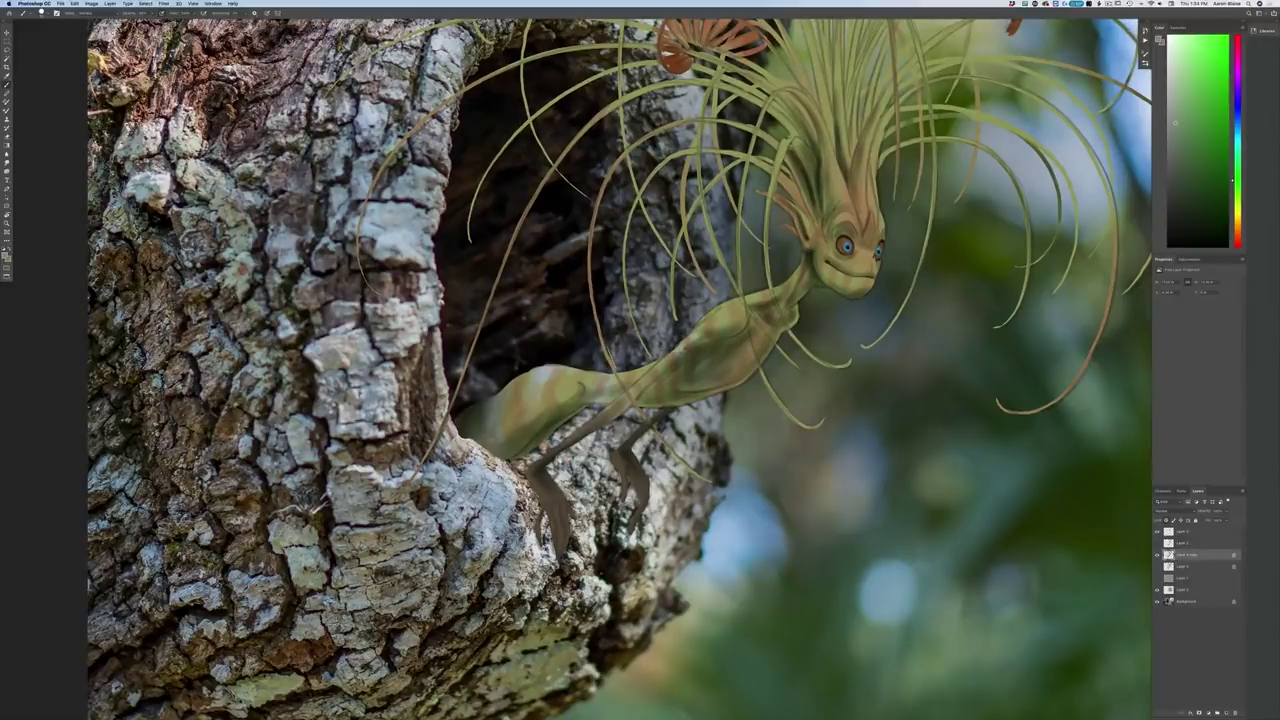
pyautogui.moveTo(542, 334); pyautogui.dragTo(481, 502)
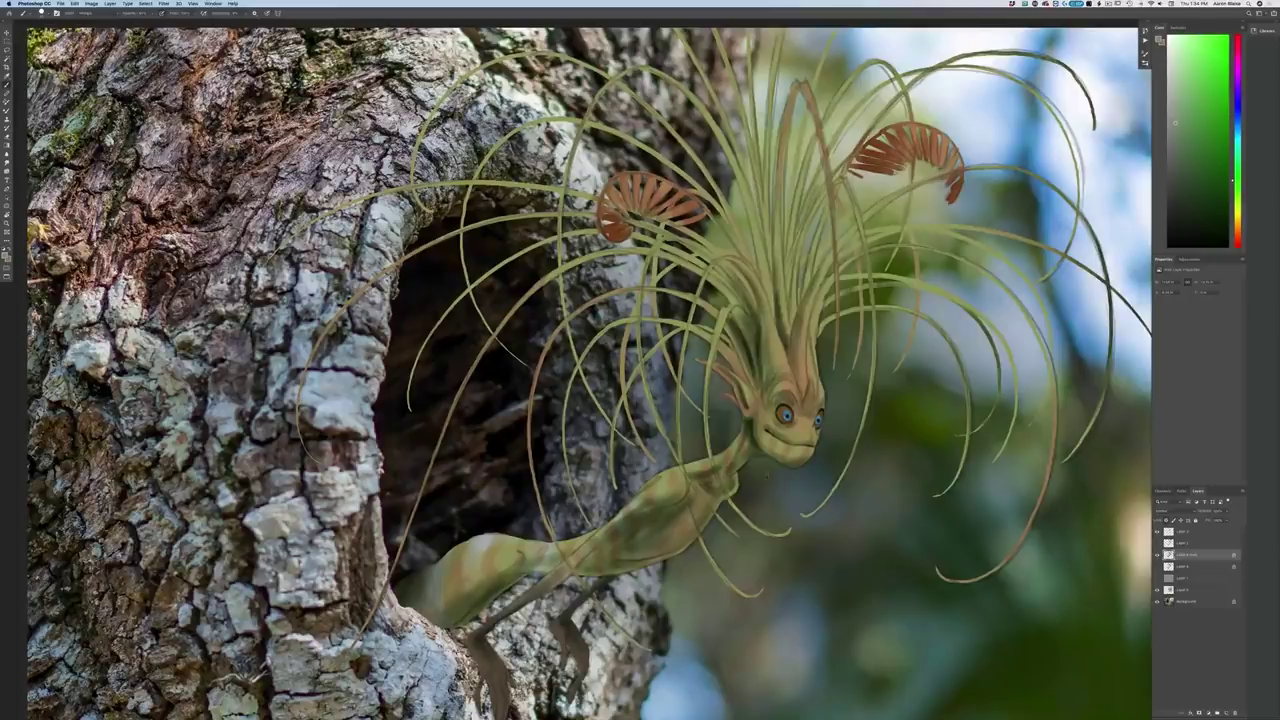
pyautogui.press('super+plus')
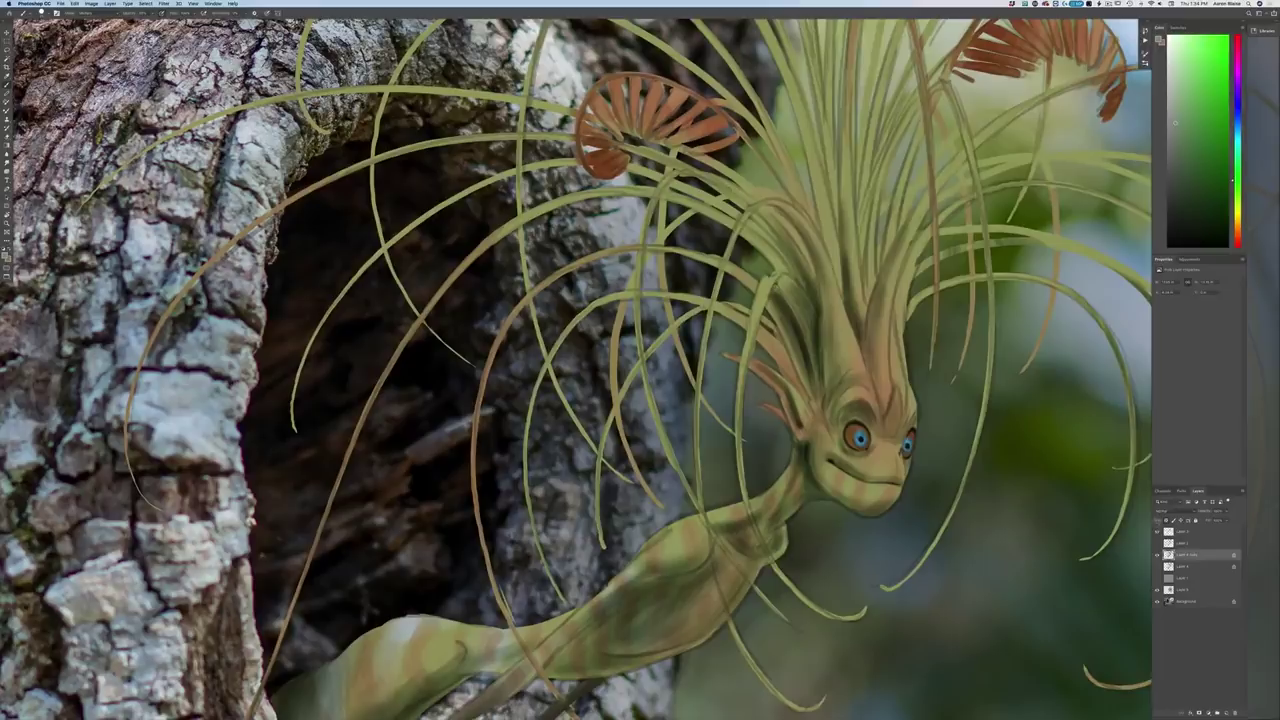
# Try a muted olive-yellow as the foreground colour
pyautogui.click(5, 256)
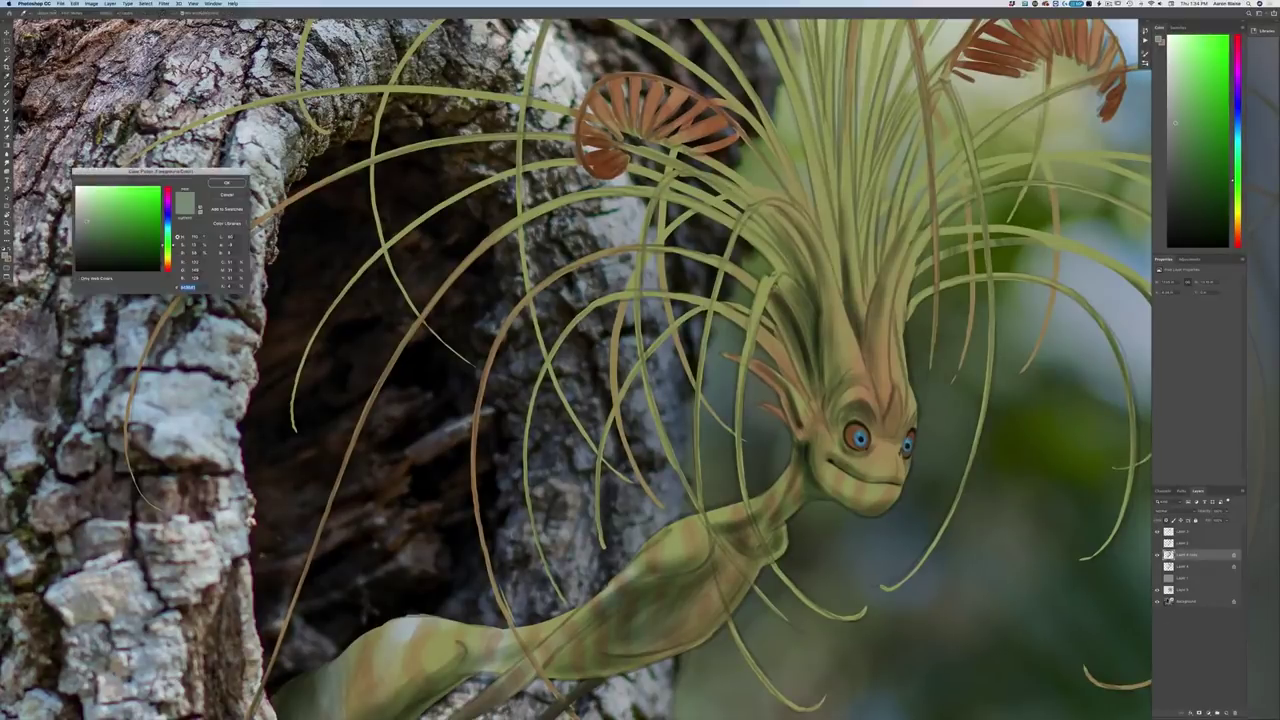
pyautogui.click(168, 259)
pyautogui.click(108, 217)
pyautogui.click(227, 183)
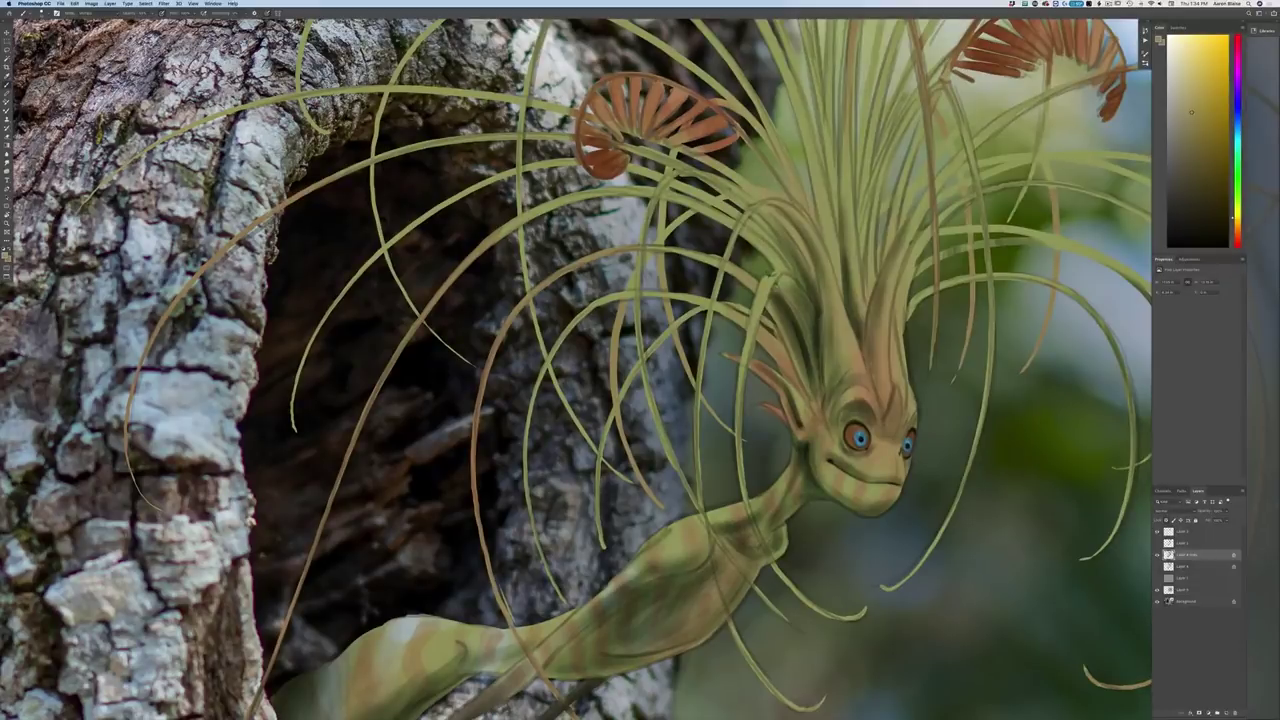
# Unlock the painted creature copy layer and pick a darker green as the foreground colour
pyautogui.click(75, 4)
pyautogui.click(90, 88)
pyautogui.click(1159, 531)
pyautogui.click(5, 256)
pyautogui.click(800, 352)
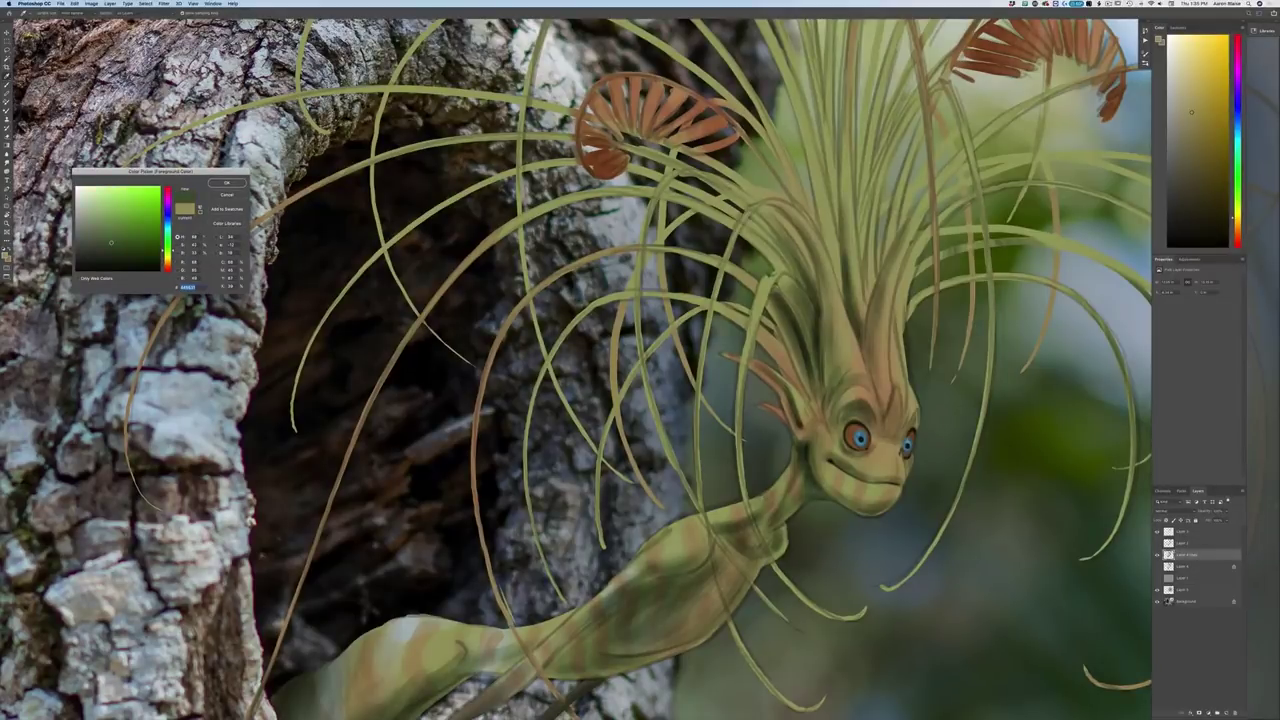
pyautogui.press('Return')
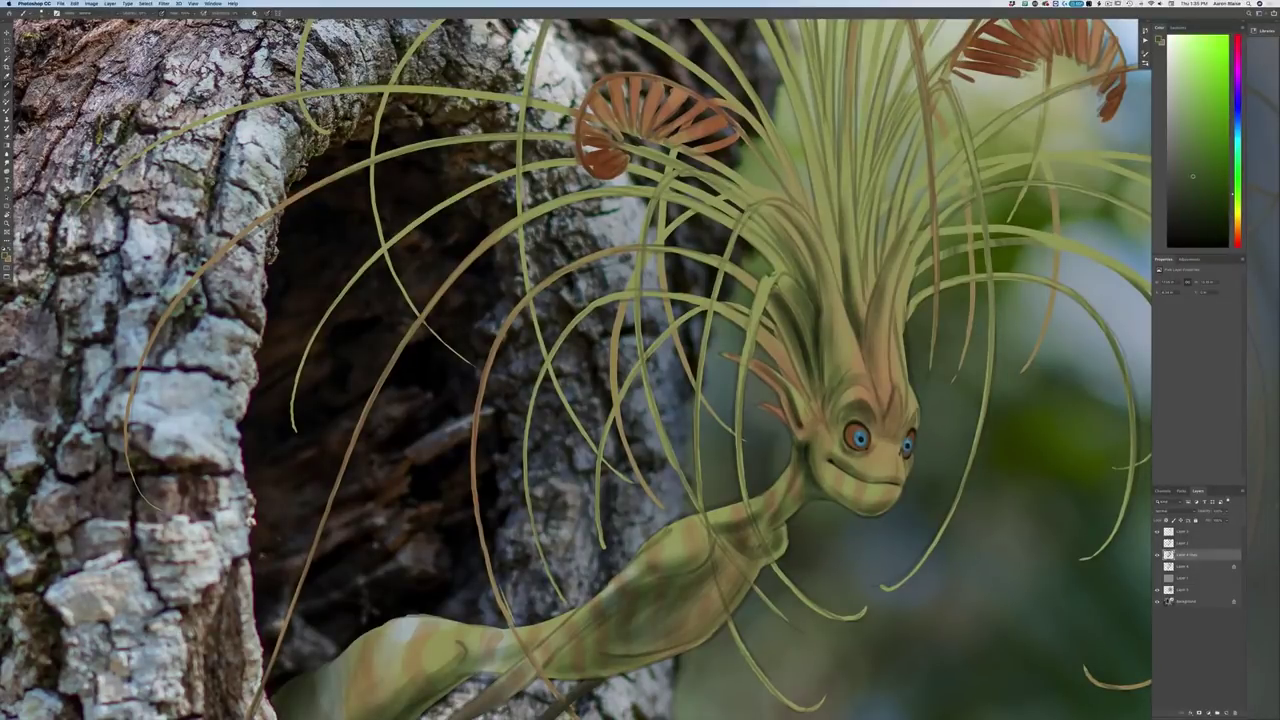
# Switch to a muted olive green and clean up the throat's lower edge between the jaw and the chest
pyautogui.press('super+plus')
pyautogui.press('super+plus')
pyautogui.press('super+plus')
pyautogui.moveTo(614, 537); pyautogui.dragTo(305, 258)
pyautogui.moveTo(478, 431); pyautogui.dragTo(397, 460)
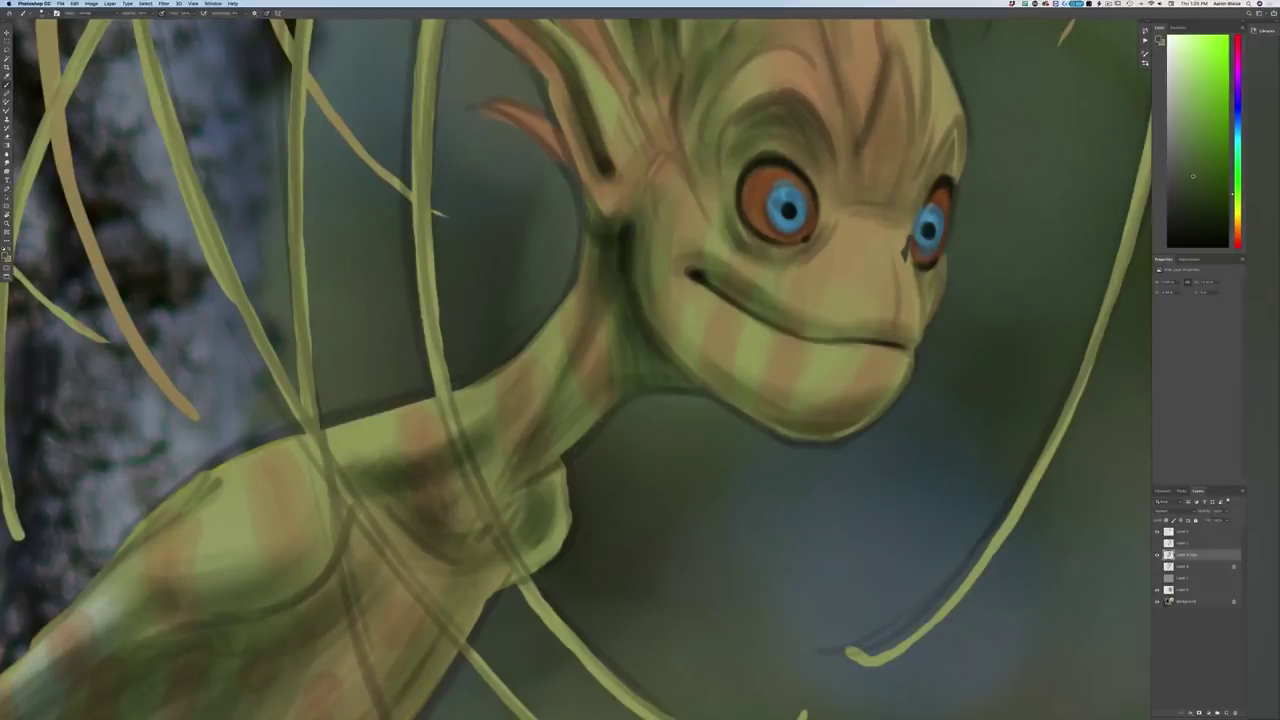
pyautogui.click(5, 255)
pyautogui.click(167, 256)
pyautogui.click(110, 231)
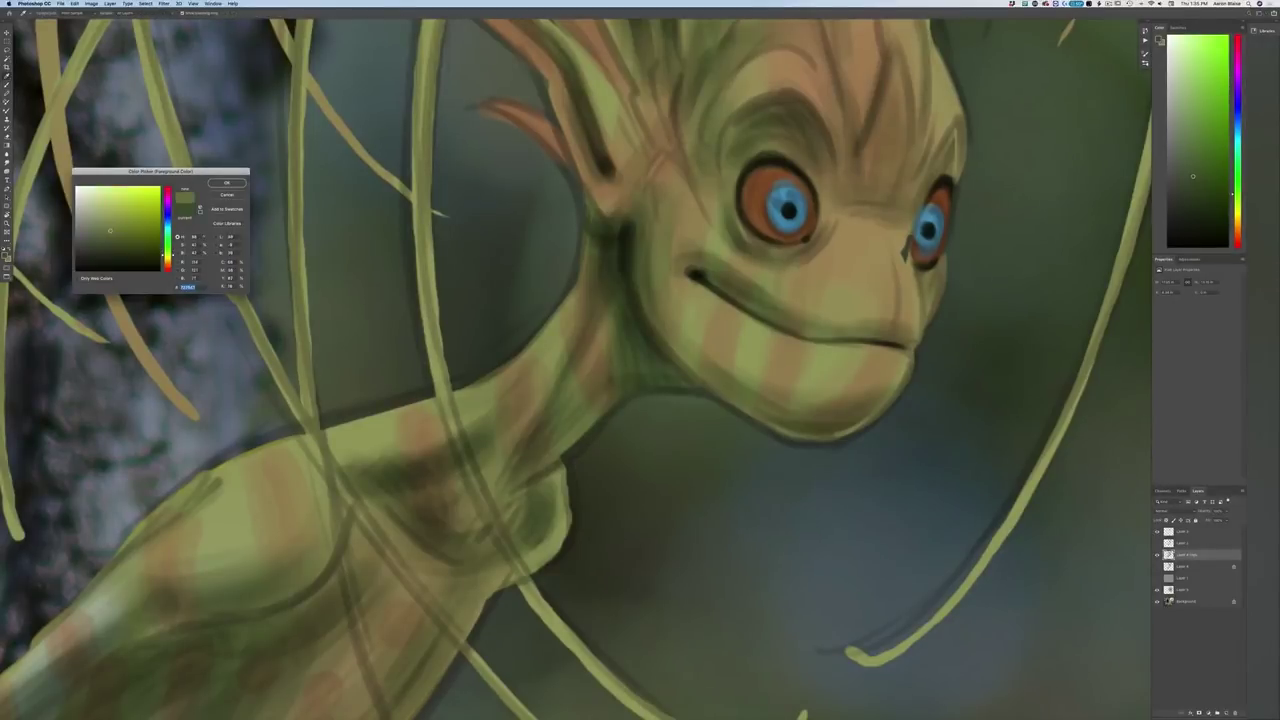
pyautogui.click(229, 181)
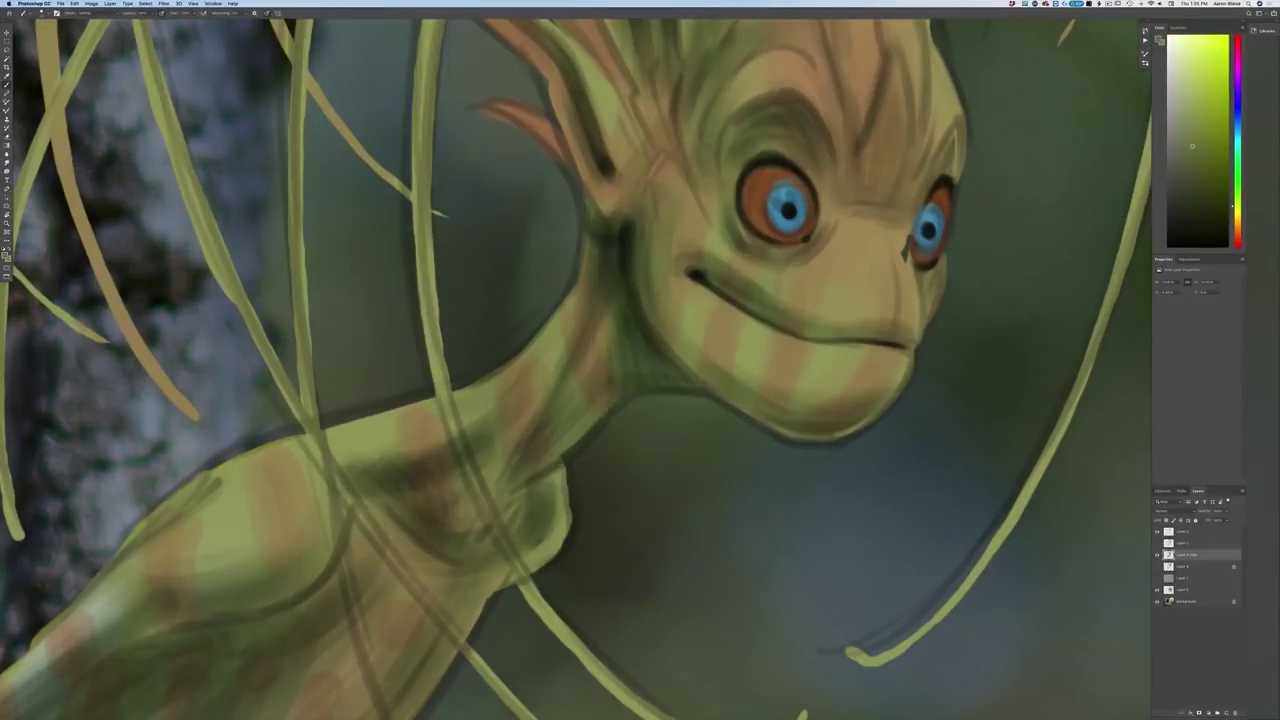
pyautogui.moveTo(603, 419); pyautogui.dragTo(562, 460)
pyautogui.moveTo(627, 395); pyautogui.dragTo(617, 405)
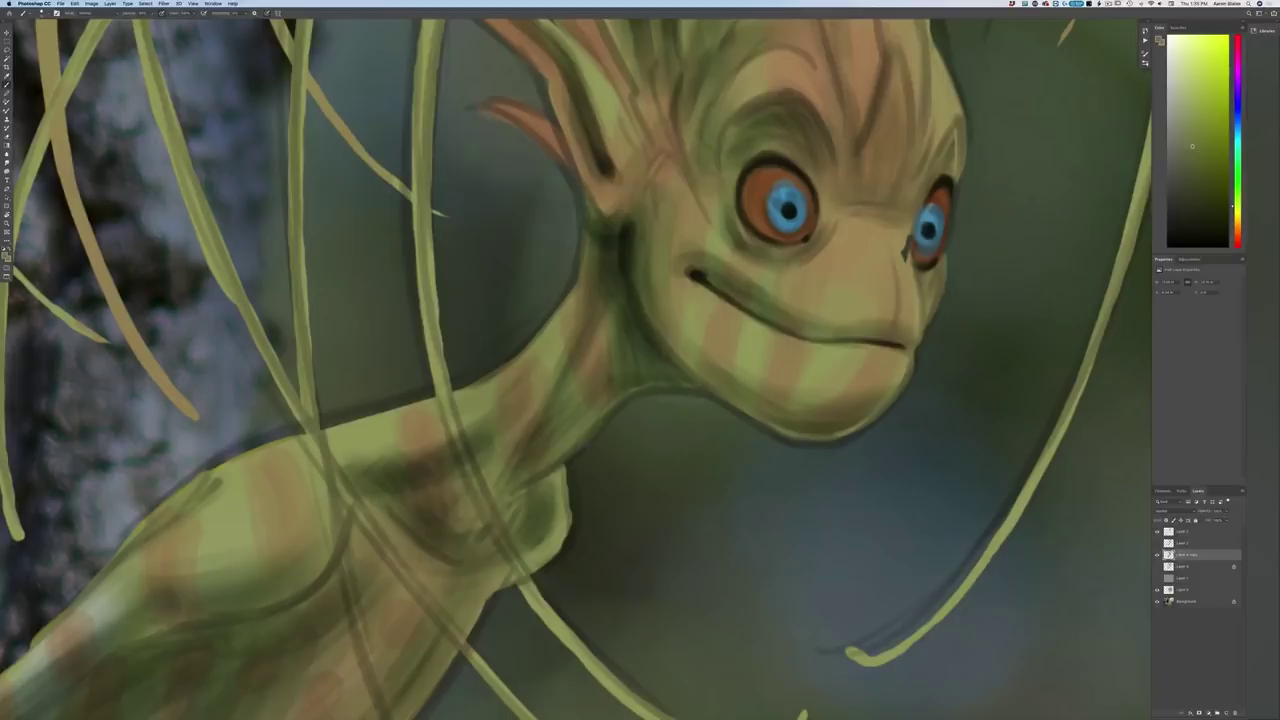
# Examine the shaded neck and torso up close and the whole creature against the tree
pyautogui.press('super+0')
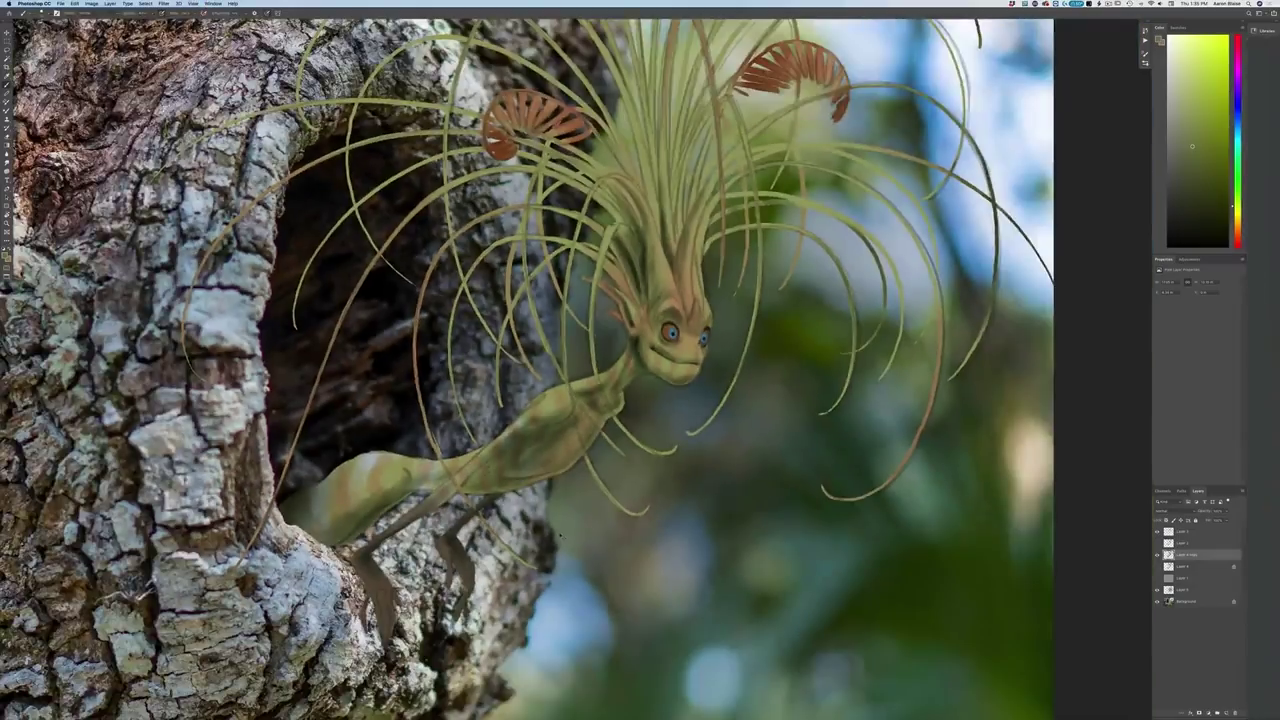
pyautogui.press('super+1')
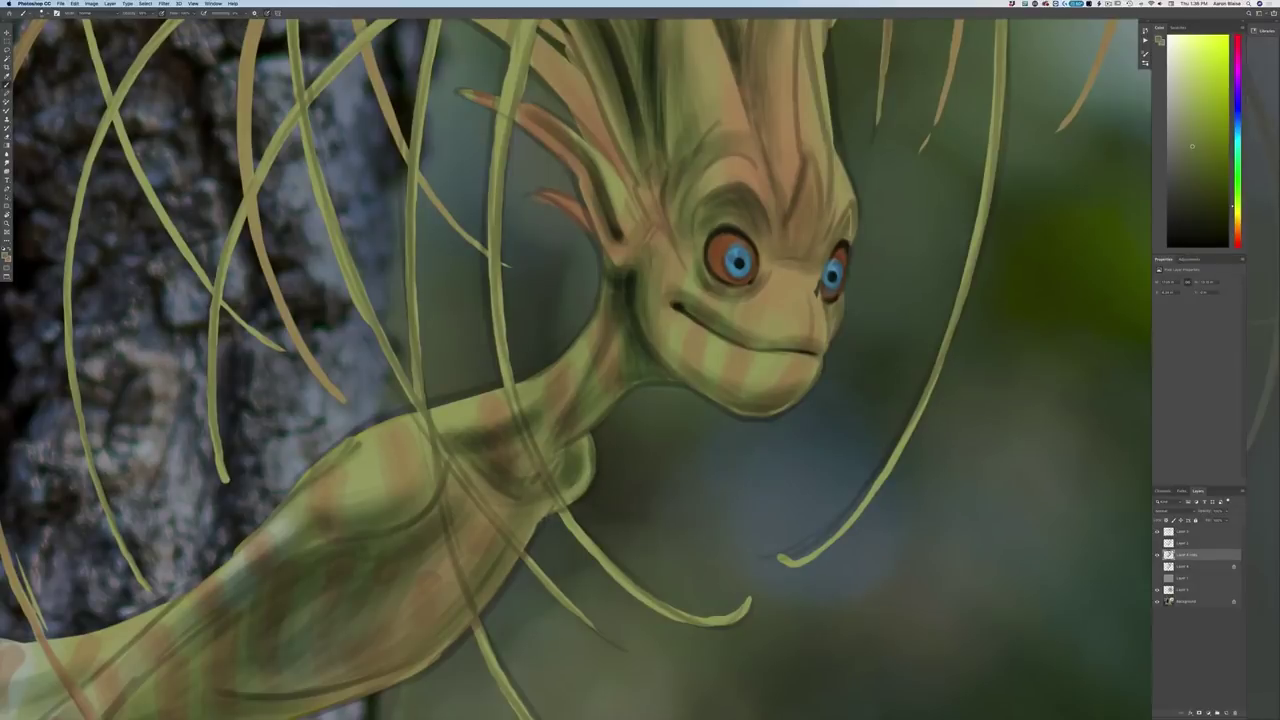
pyautogui.moveTo(371, 571); pyautogui.dragTo(689, 437)
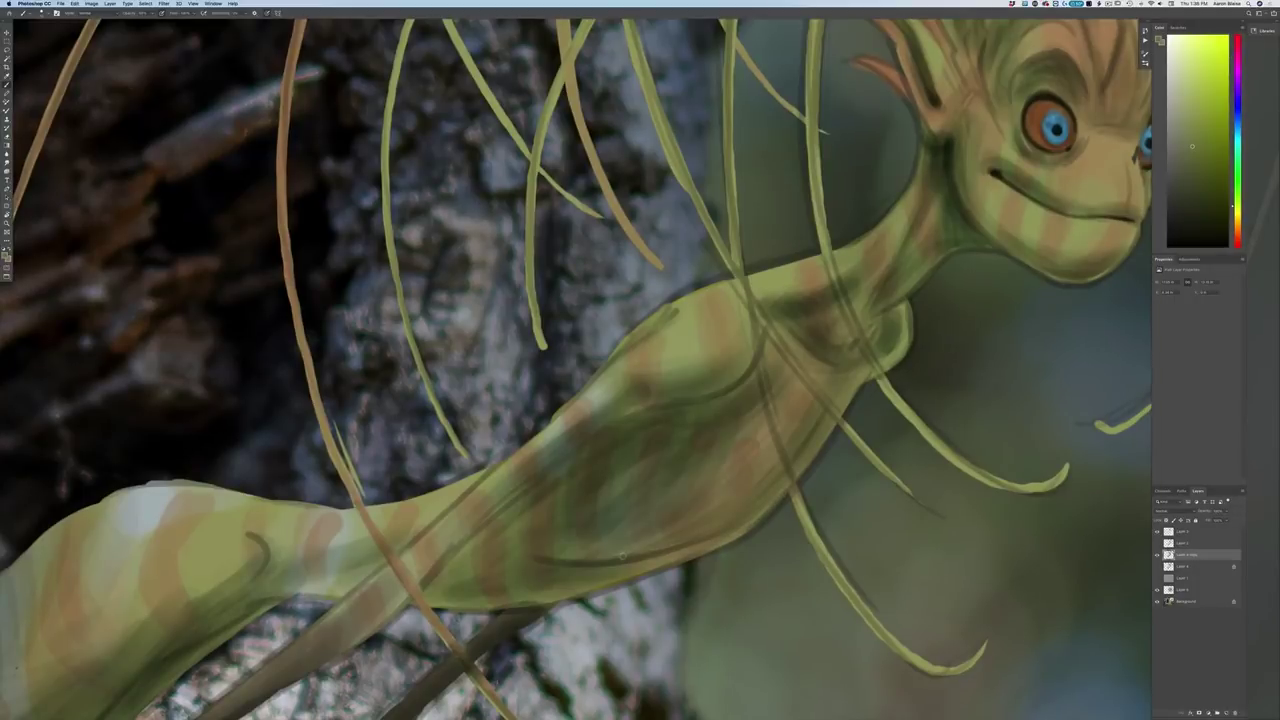
pyautogui.press('super+minus')
pyautogui.press('super+minus')
pyautogui.press('super+minus')
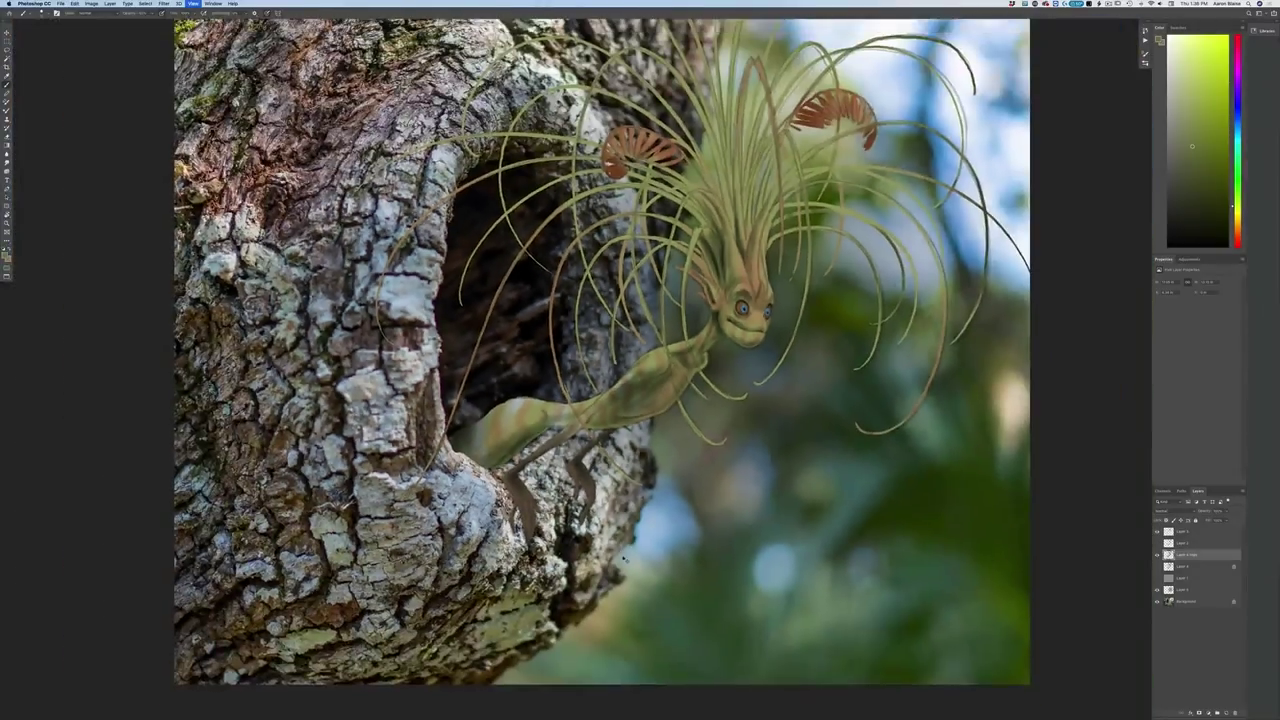
pyautogui.press('super+equal')
pyautogui.press('super+equal')
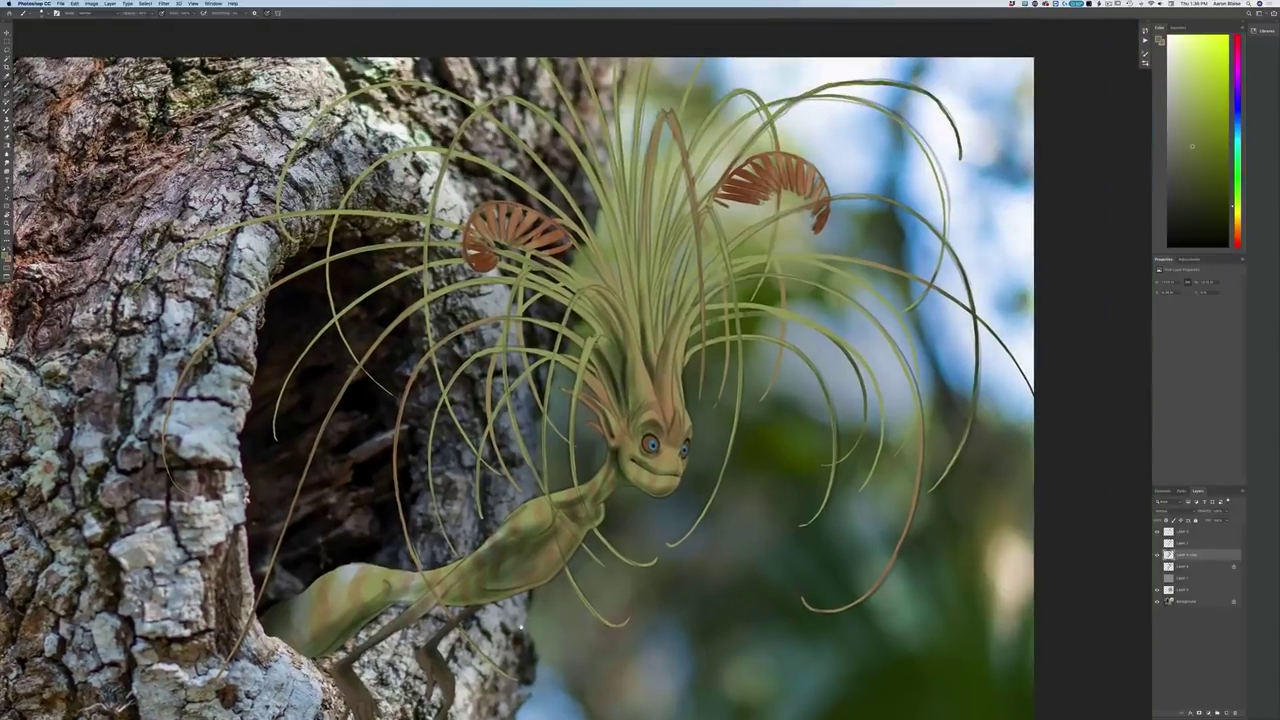
# Choose a muted yellow-olive and touch up the far edge of the head and the frond base above the ear fins
pyautogui.press('super+equal')
pyautogui.press('super+equal')
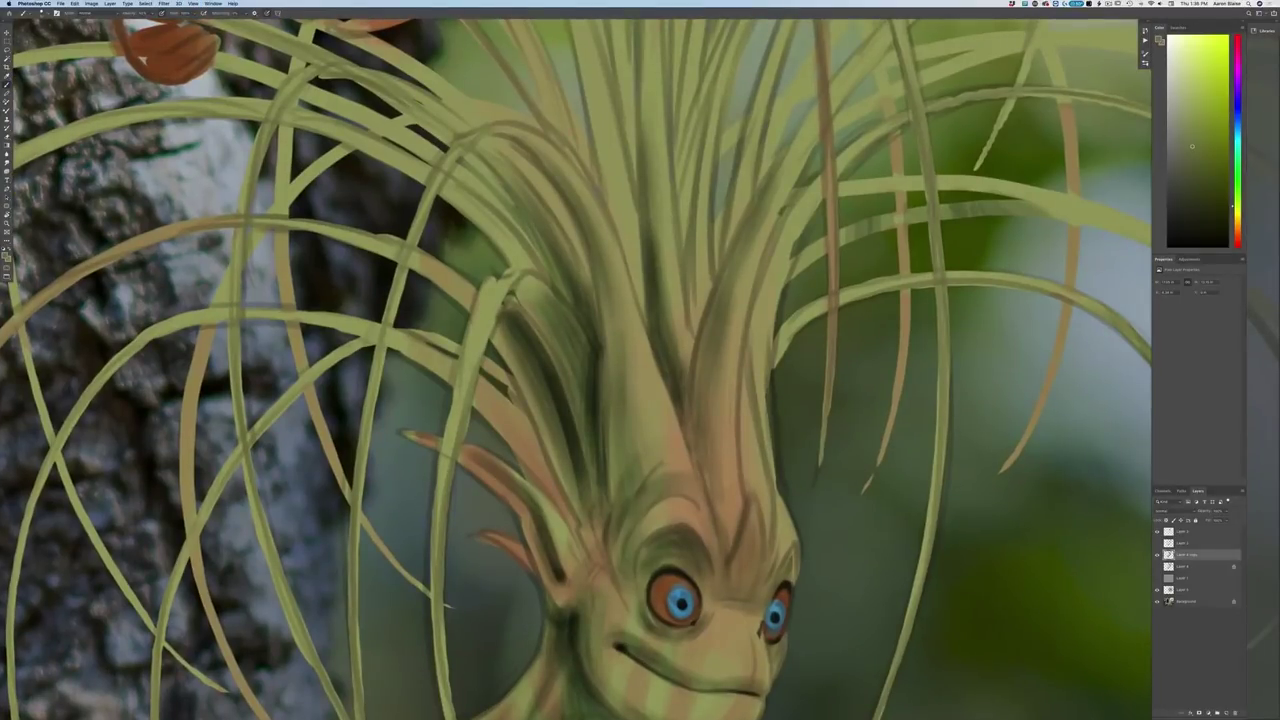
pyautogui.click(5, 256)
pyautogui.click(758, 635)
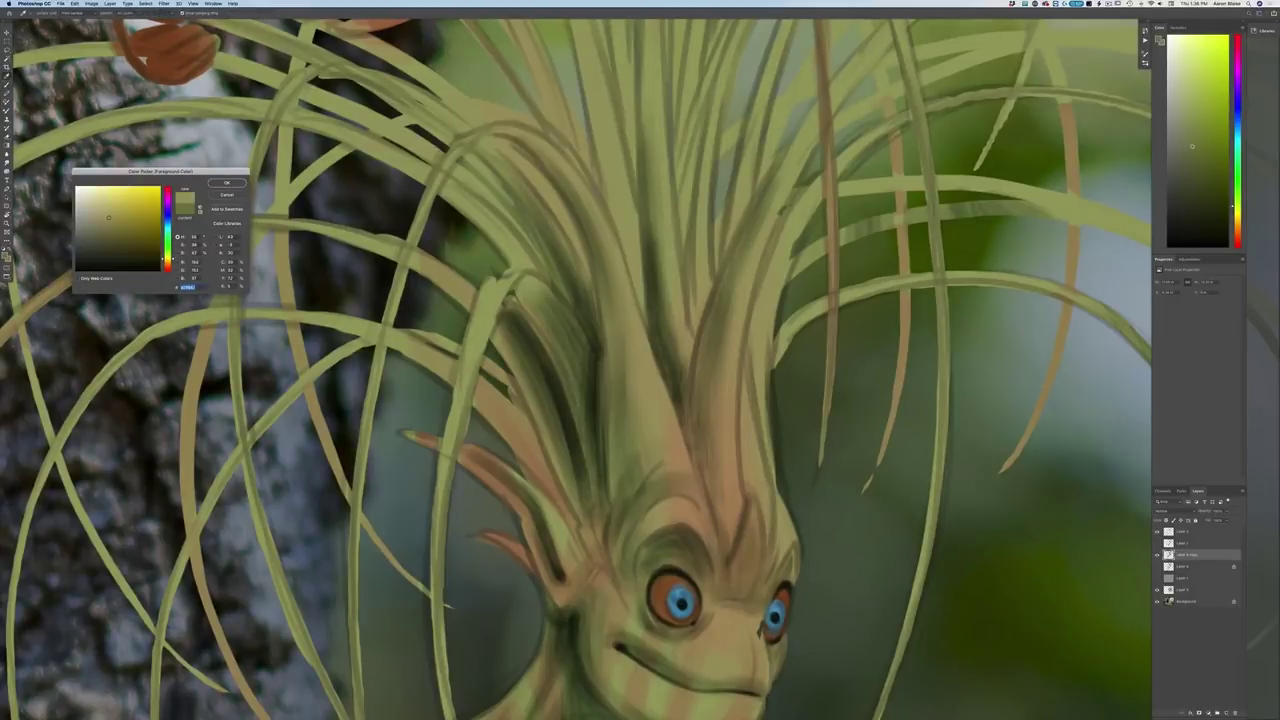
pyautogui.press('Return')
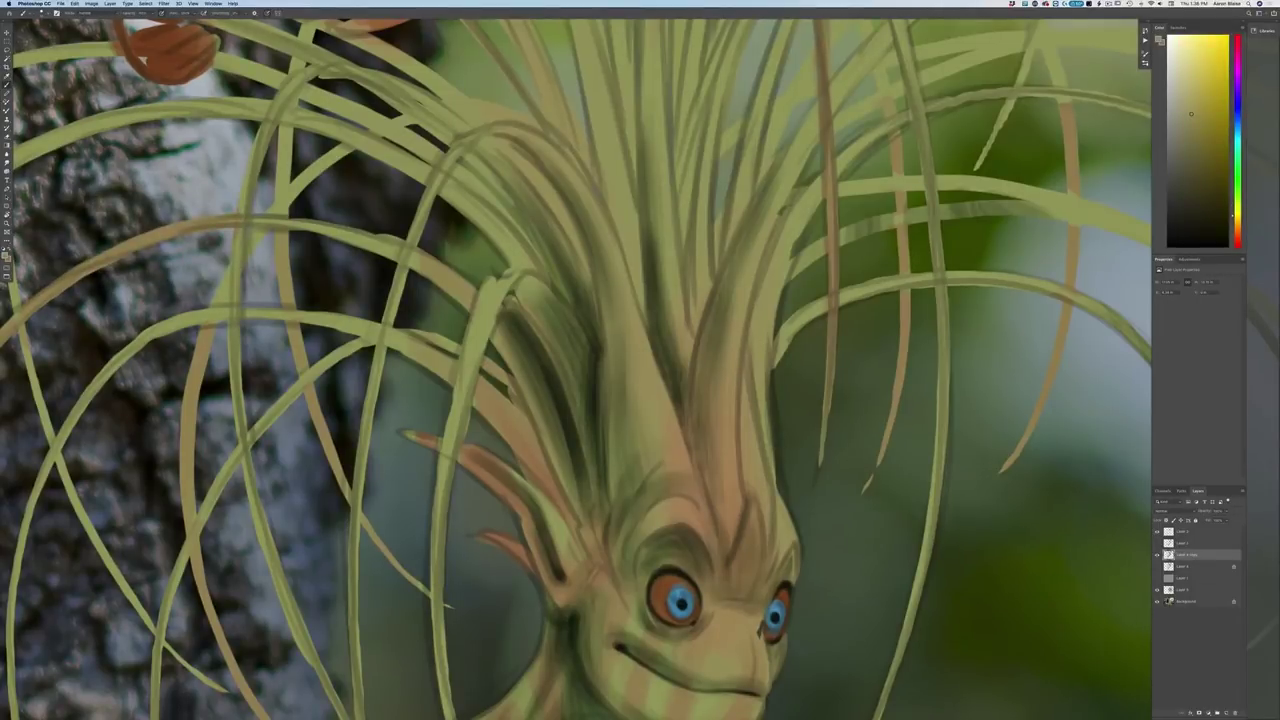
pyautogui.moveTo(774, 450); pyautogui.dragTo(784, 502)
pyautogui.moveTo(508, 302); pyautogui.dragTo(513, 322)
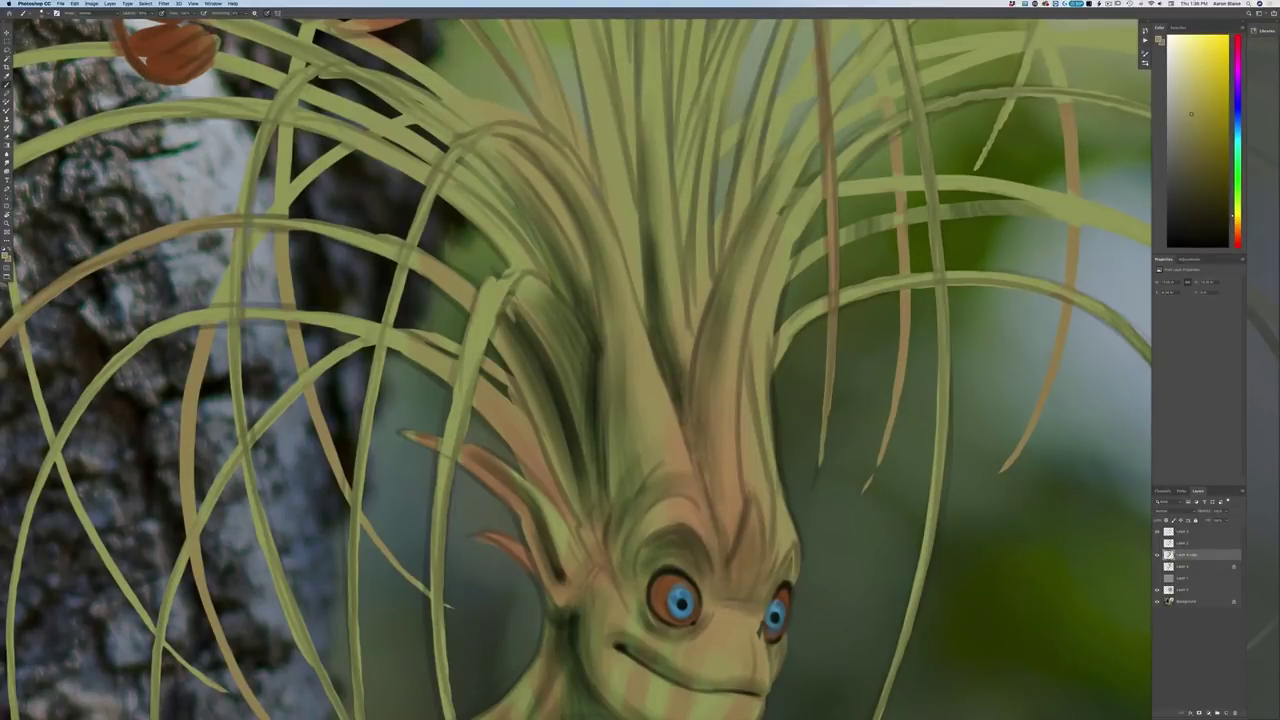
# Touch up the base of the bent frond above the ear fins with the muted yellow-olive
pyautogui.moveTo(489, 278); pyautogui.dragTo(502, 273)
pyautogui.press('super+minus')
pyautogui.press('super+minus')
pyautogui.press('super+minus')
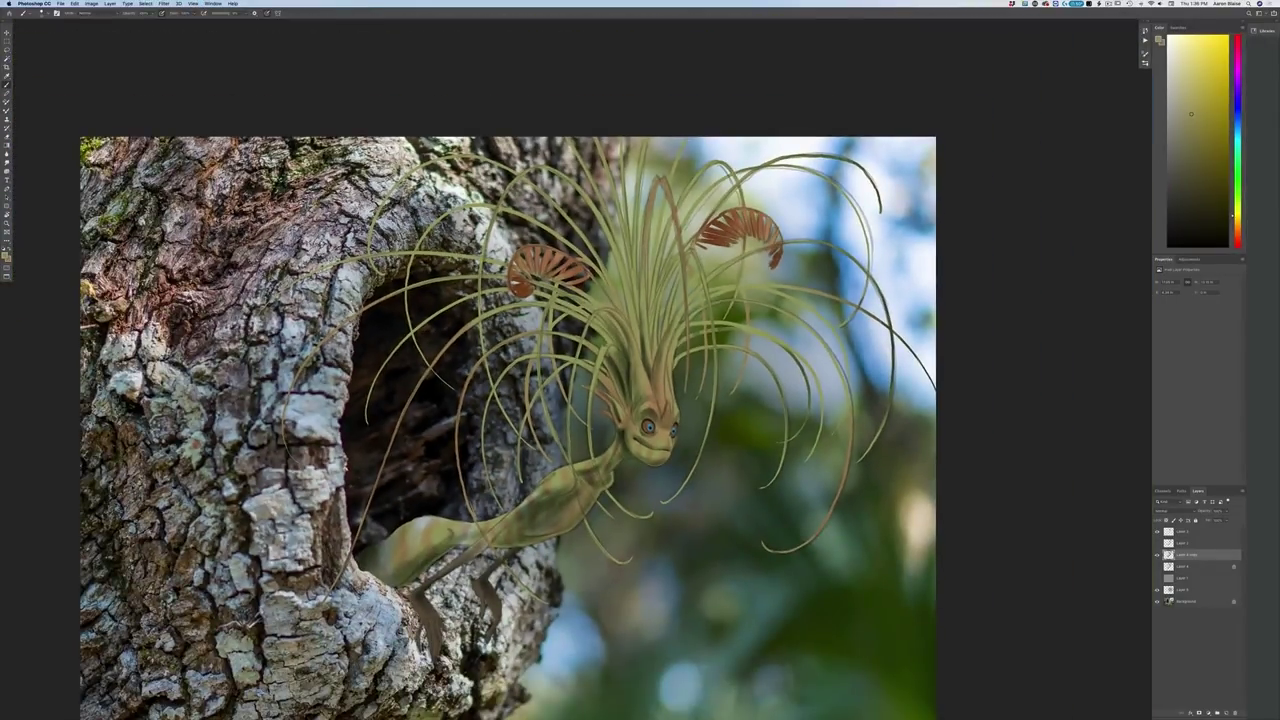
# Paint a light olive rim along the lobe, edge and tip of the upper ear fin
pyautogui.press('super+plus')
pyautogui.press('super+plus')
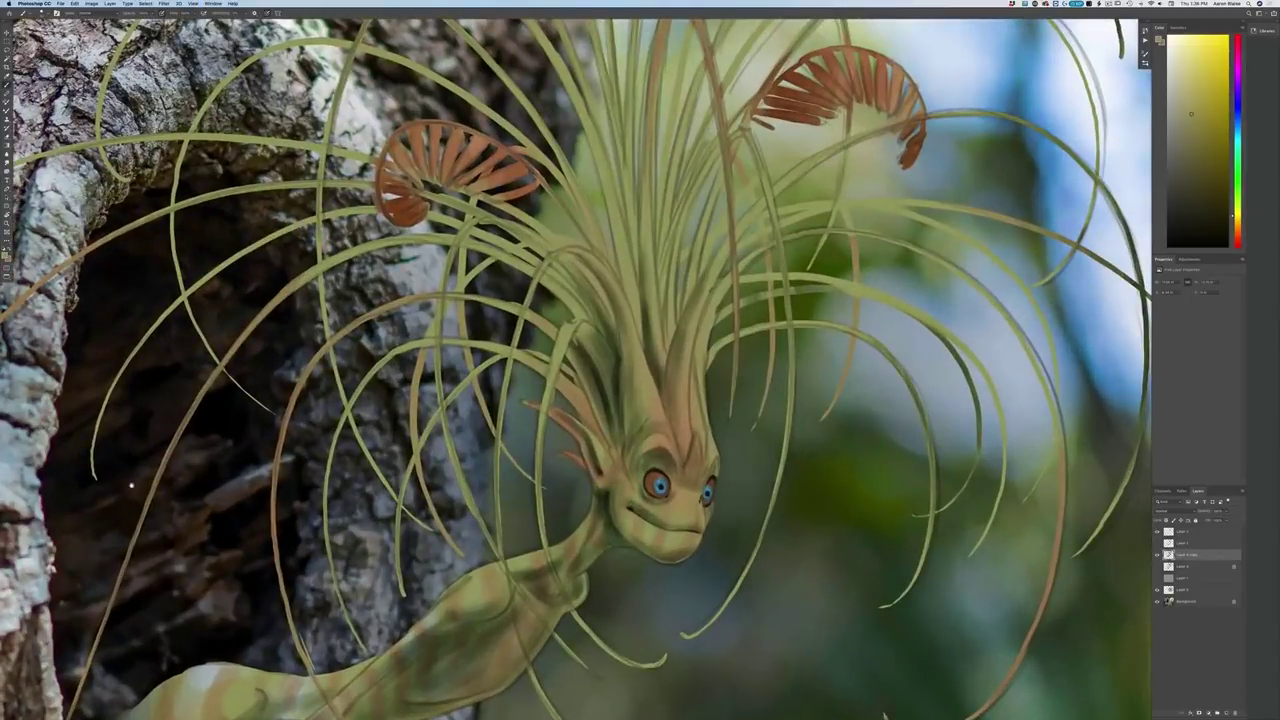
pyautogui.moveTo(623, 600); pyautogui.dragTo(625, 494)
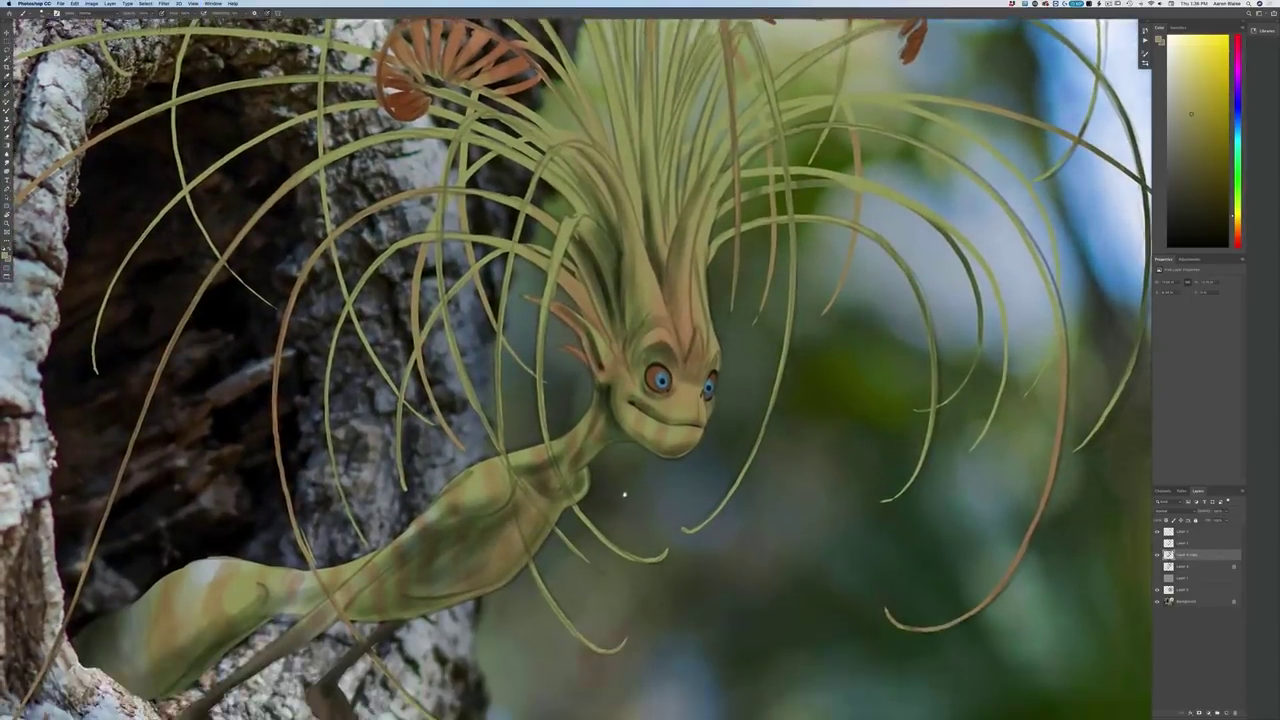
pyautogui.scroll(-2, 624, 493)
pyautogui.press('super+plus')
pyautogui.press('super+plus')
pyautogui.press('super+plus')
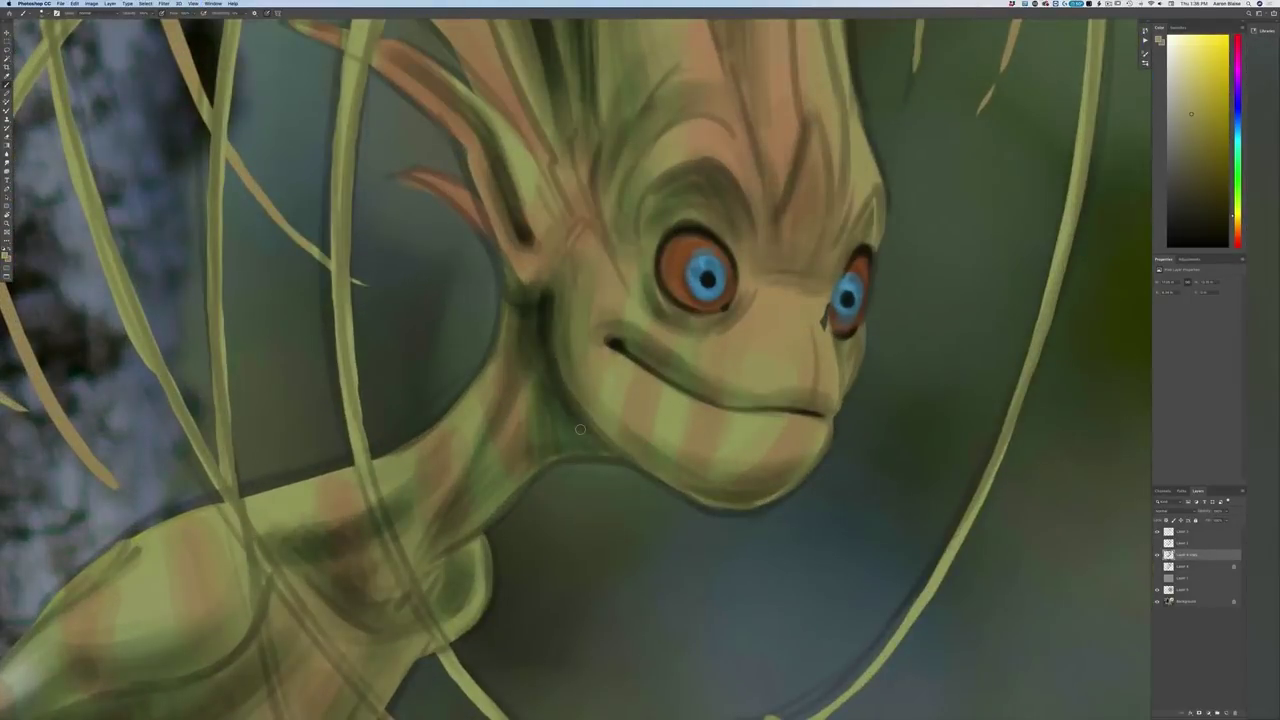
pyautogui.moveTo(556, 519); pyautogui.dragTo(627, 632)
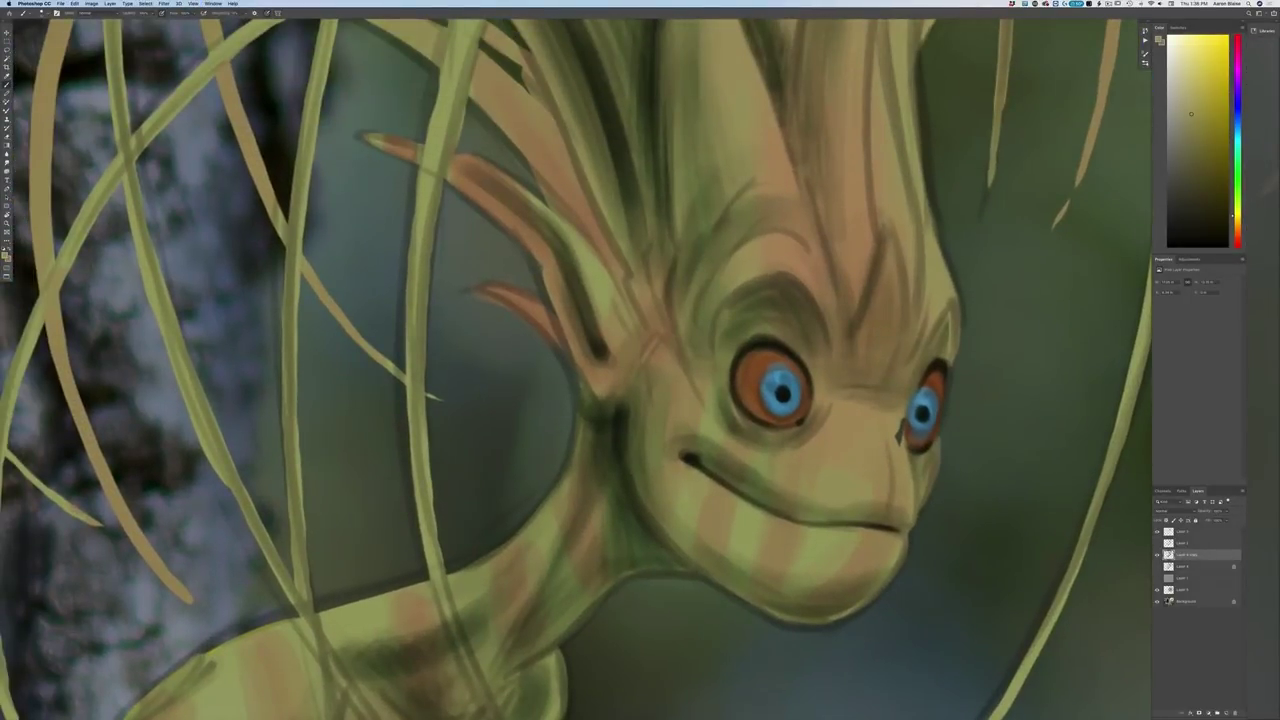
pyautogui.moveTo(541, 284)
pyautogui.mouseDown()
pyautogui.moveTo(588, 398)
pyautogui.moveTo(617, 386)
pyautogui.mouseUp()
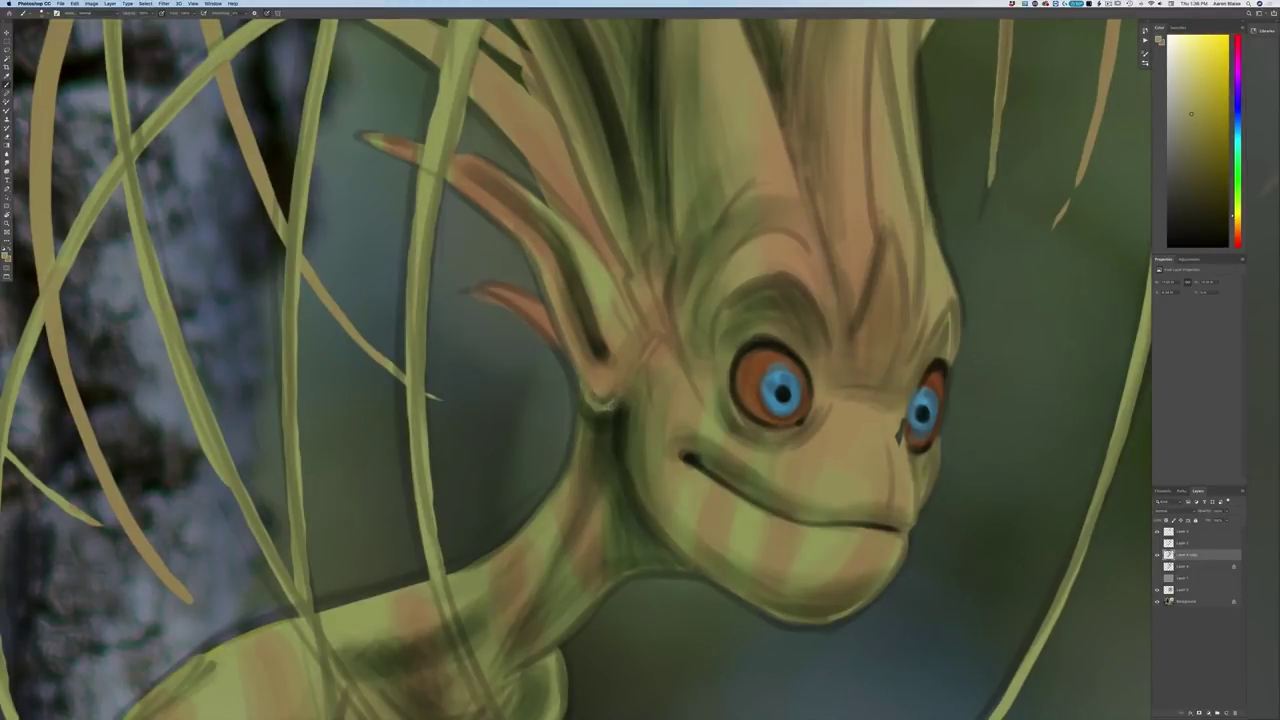
pyautogui.moveTo(498, 168); pyautogui.dragTo(545, 203)
pyautogui.moveTo(457, 152); pyautogui.dragTo(474, 159)
pyautogui.moveTo(384, 134); pyautogui.dragTo(360, 137)
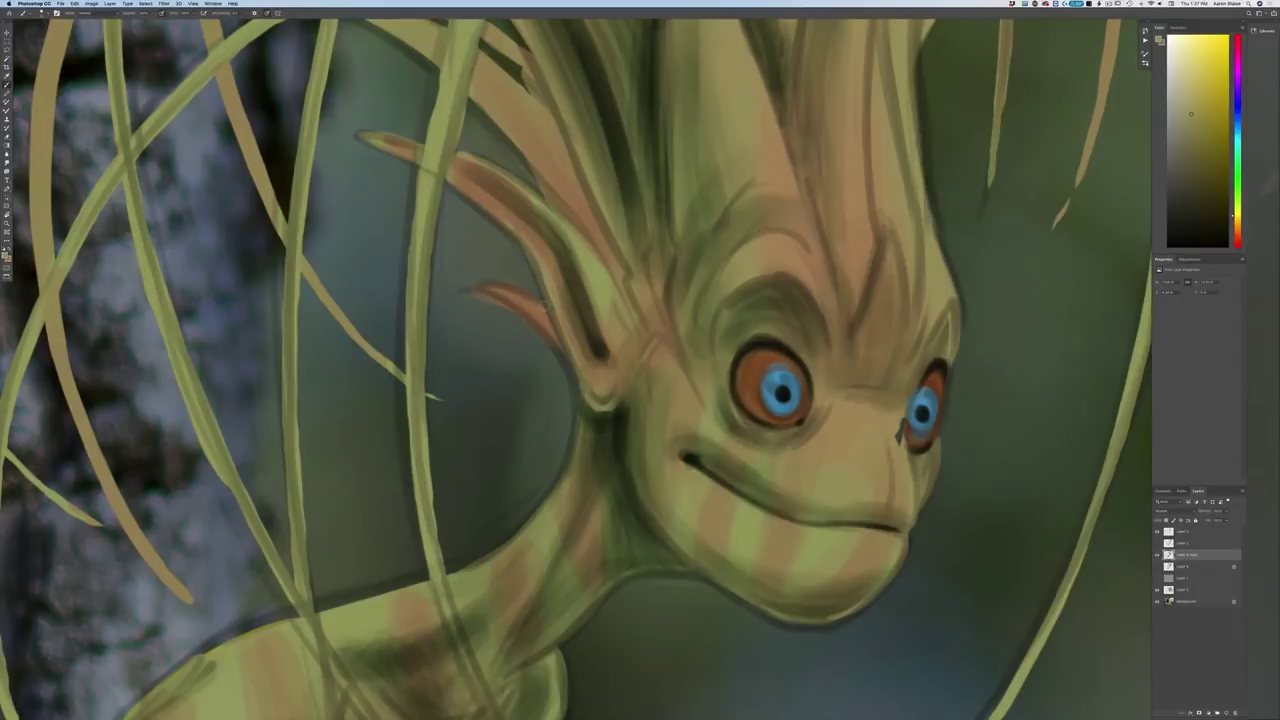
# Define the lower ear fin's tip and edge and clean up the nape contour below it with the same olive
pyautogui.moveTo(506, 284)
pyautogui.mouseDown()
pyautogui.moveTo(463, 292)
pyautogui.moveTo(481, 291)
pyautogui.mouseUp()
pyautogui.moveTo(540, 326); pyautogui.dragTo(581, 400)
pyautogui.moveTo(564, 354)
pyautogui.mouseDown()
pyautogui.moveTo(583, 402)
pyautogui.moveTo(574, 458)
pyautogui.mouseUp()
pyautogui.moveTo(582, 402); pyautogui.dragTo(580, 436)
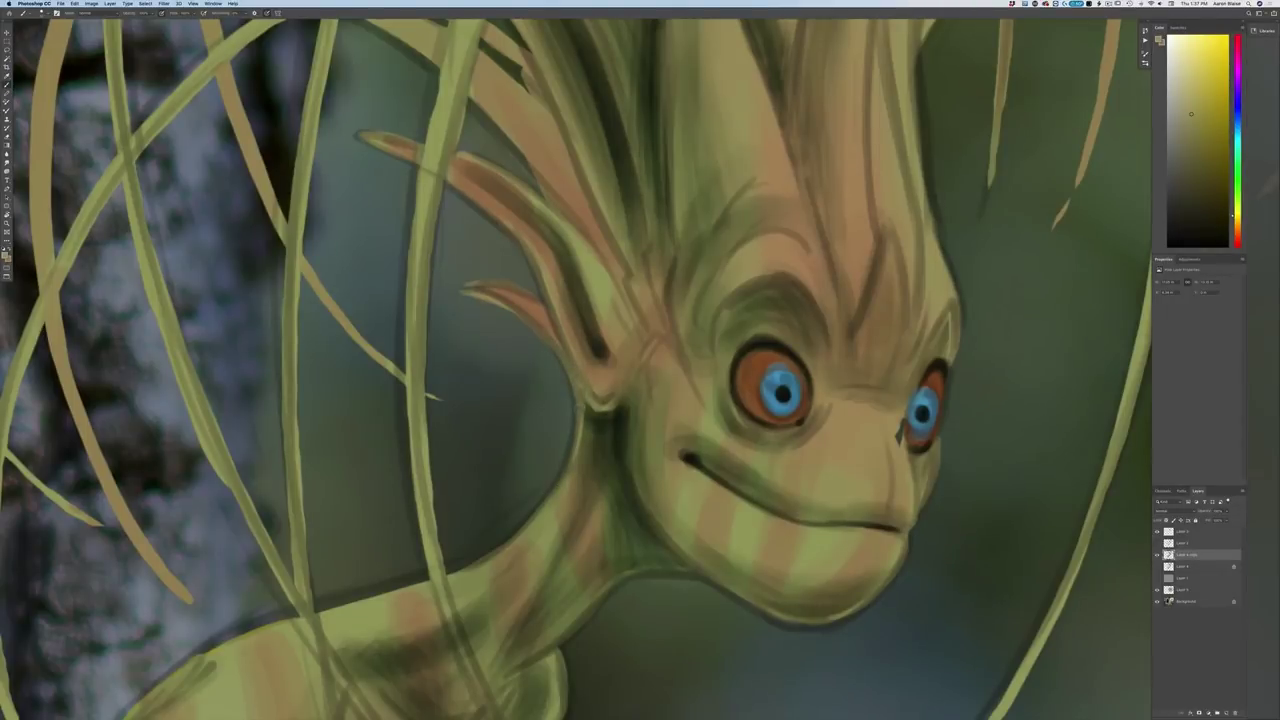
# Lock the creature copy layer's transparency, then choose a muted green foreground colour with the brush blending mode set to Multiply
pyautogui.press('super+minus')
pyautogui.press('super+minus')
pyautogui.press('super+minus')
pyautogui.press('super+minus')
pyautogui.press('super+minus')
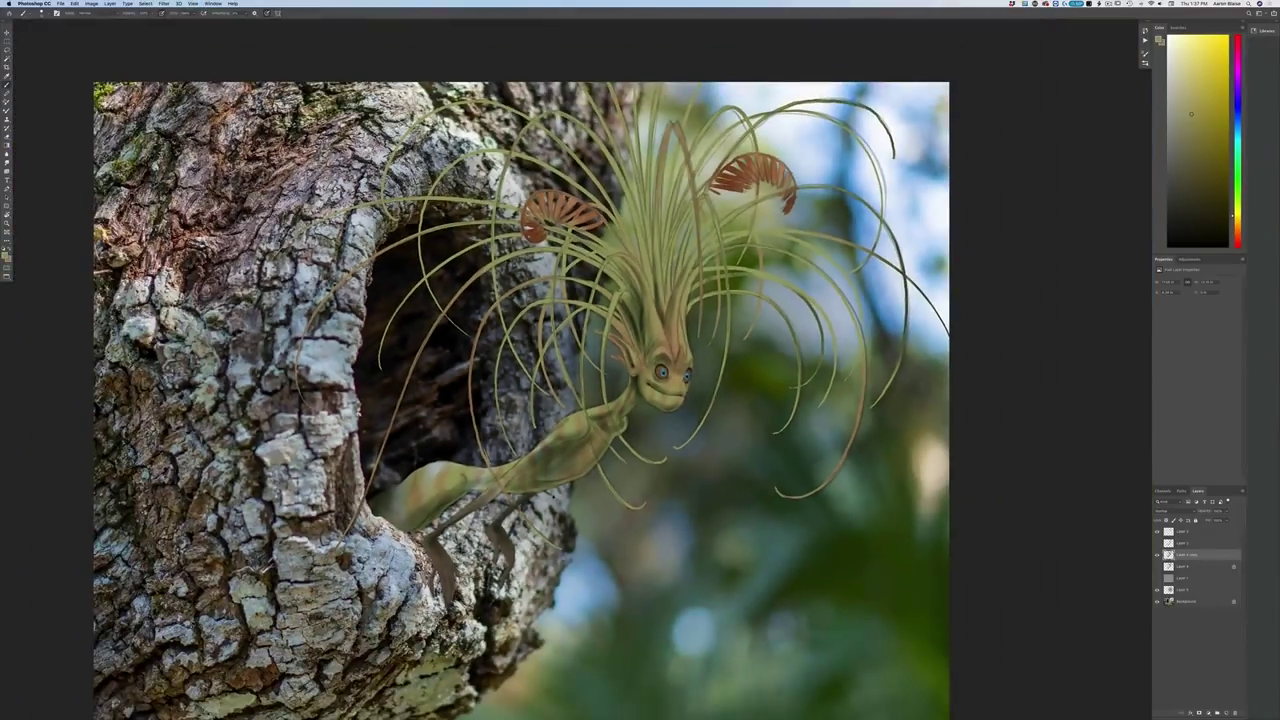
pyautogui.press('super+minus')
pyautogui.press('super+plus')
pyautogui.press('super+plus')
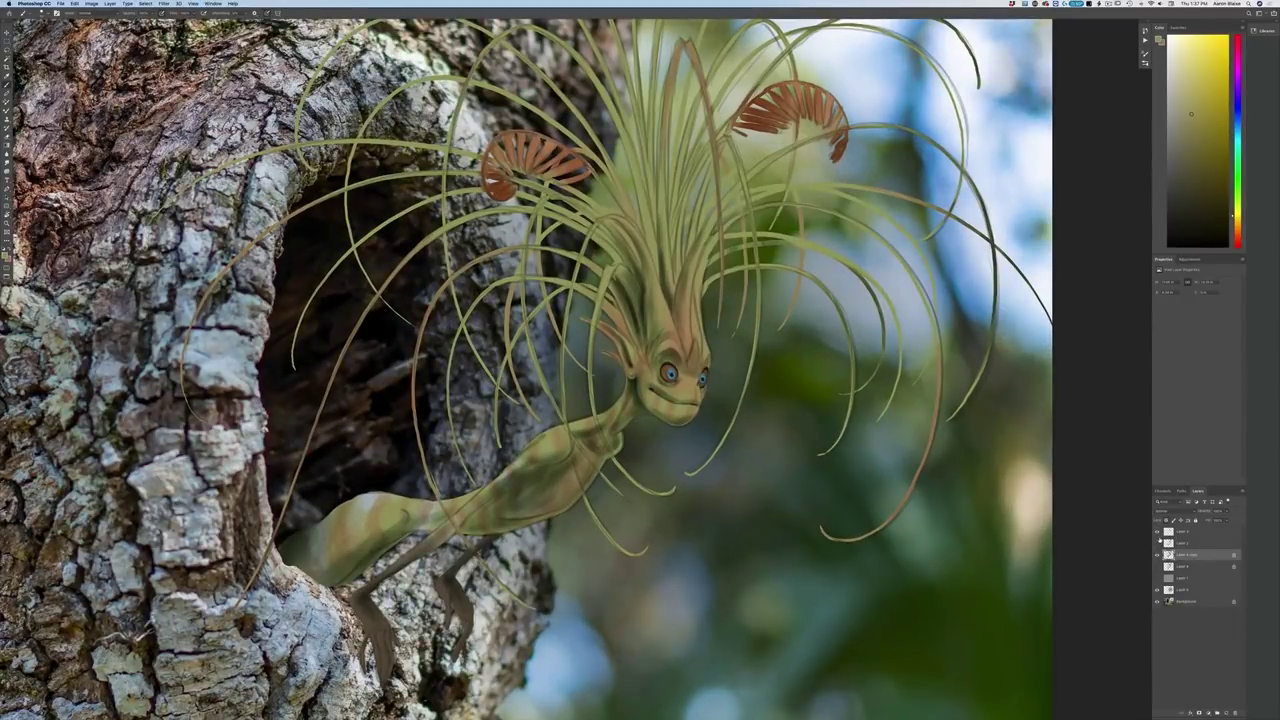
pyautogui.click(7, 256)
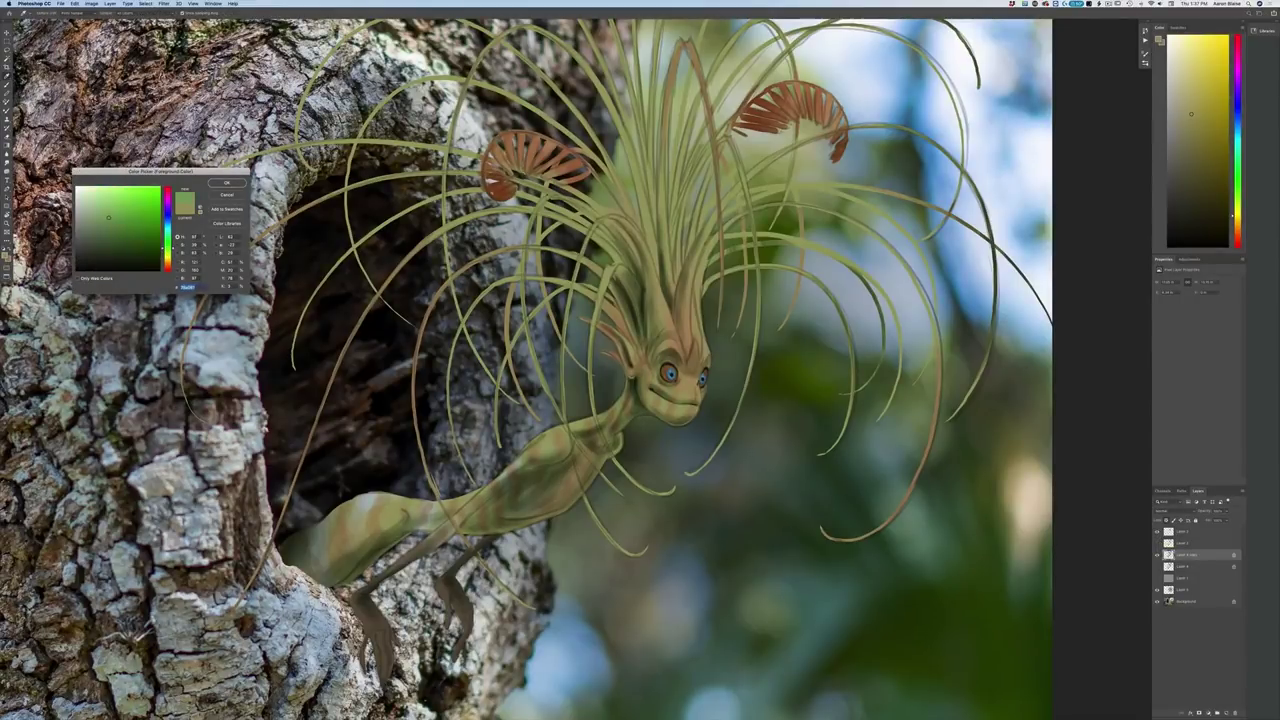
pyautogui.press('Return')
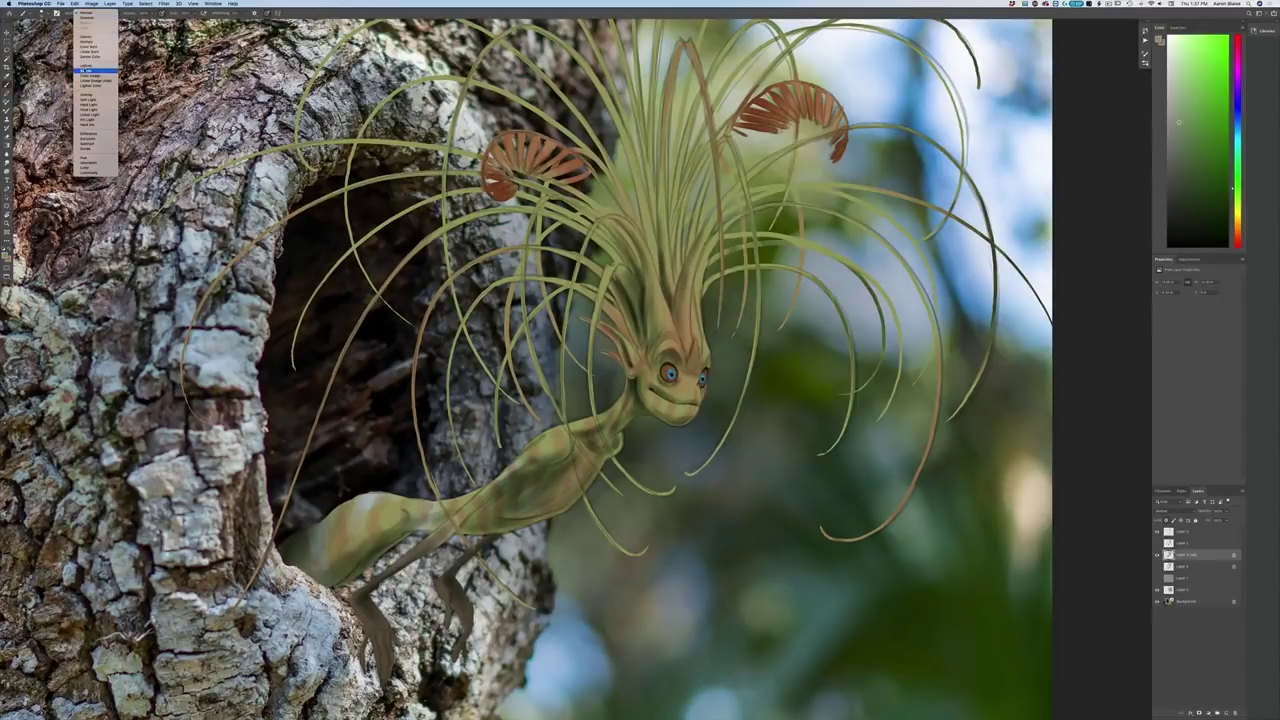
pyautogui.click(95, 47)
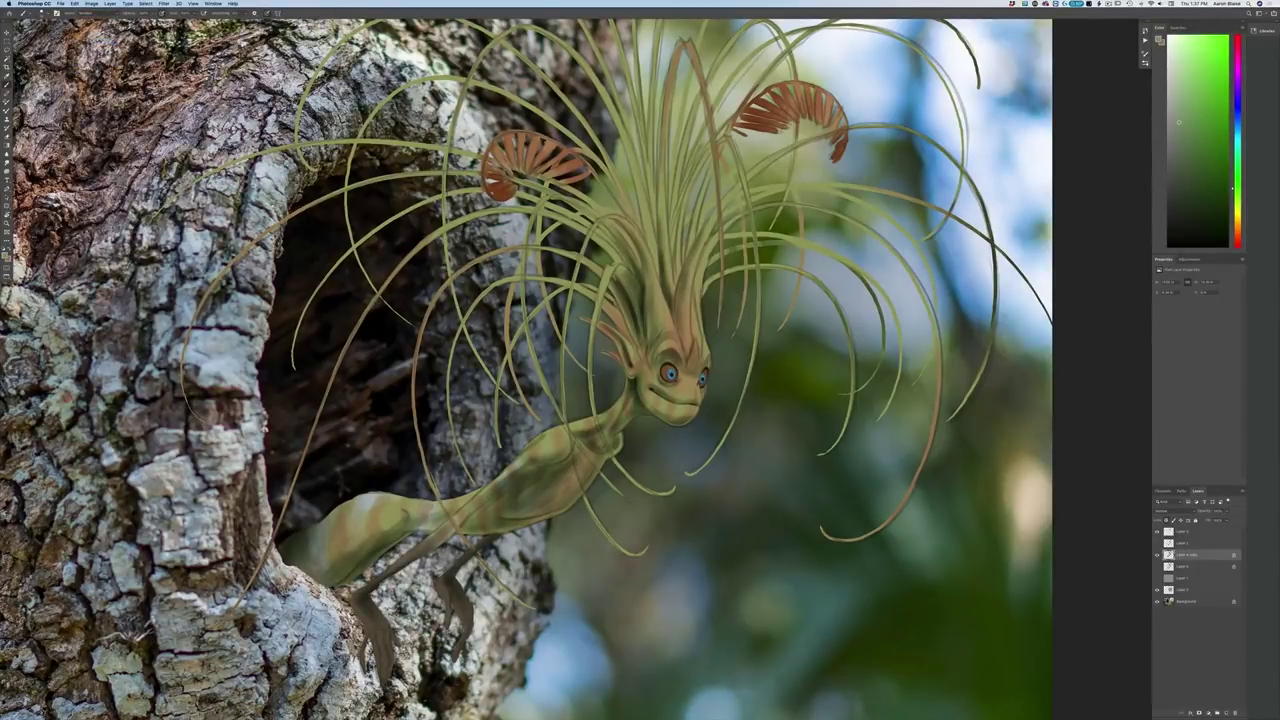
# Shade the crest above the forehead and the central frond bases with muted green Multiply strokes
pyautogui.press('super+plus')
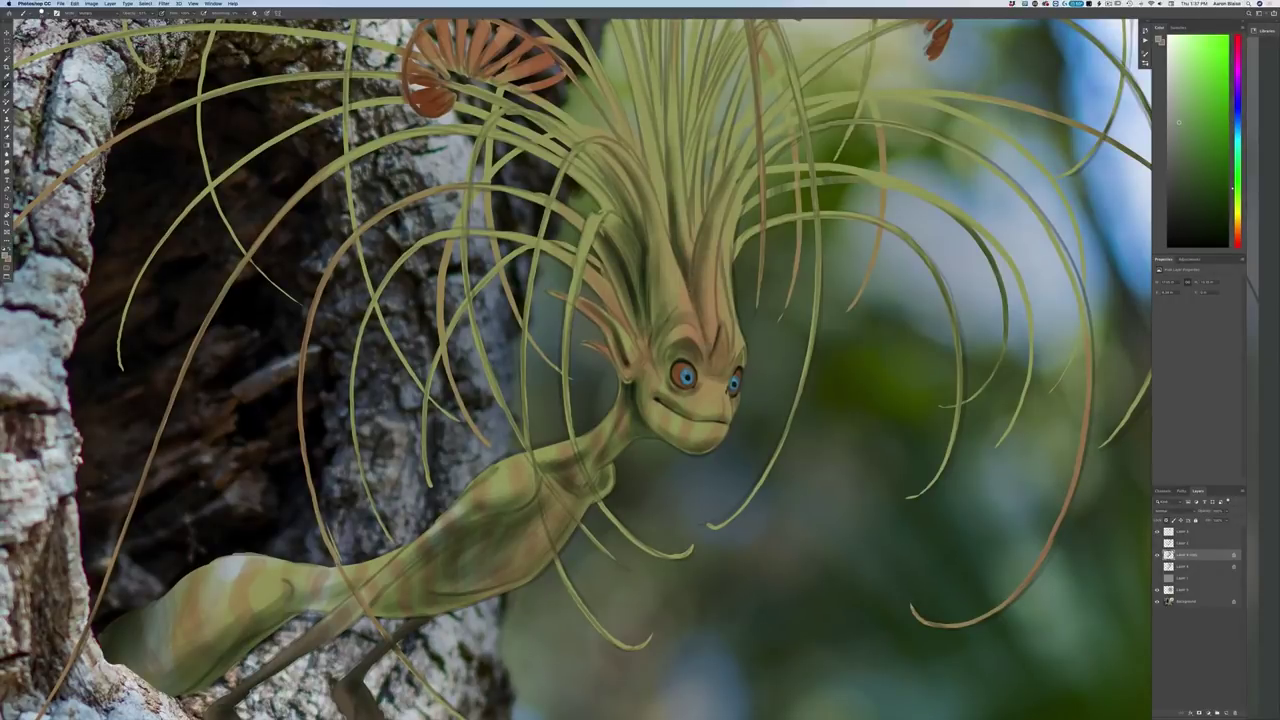
pyautogui.moveTo(701, 289)
pyautogui.mouseDown()
pyautogui.moveTo(705, 314)
pyautogui.moveTo(721, 317)
pyautogui.mouseUp()
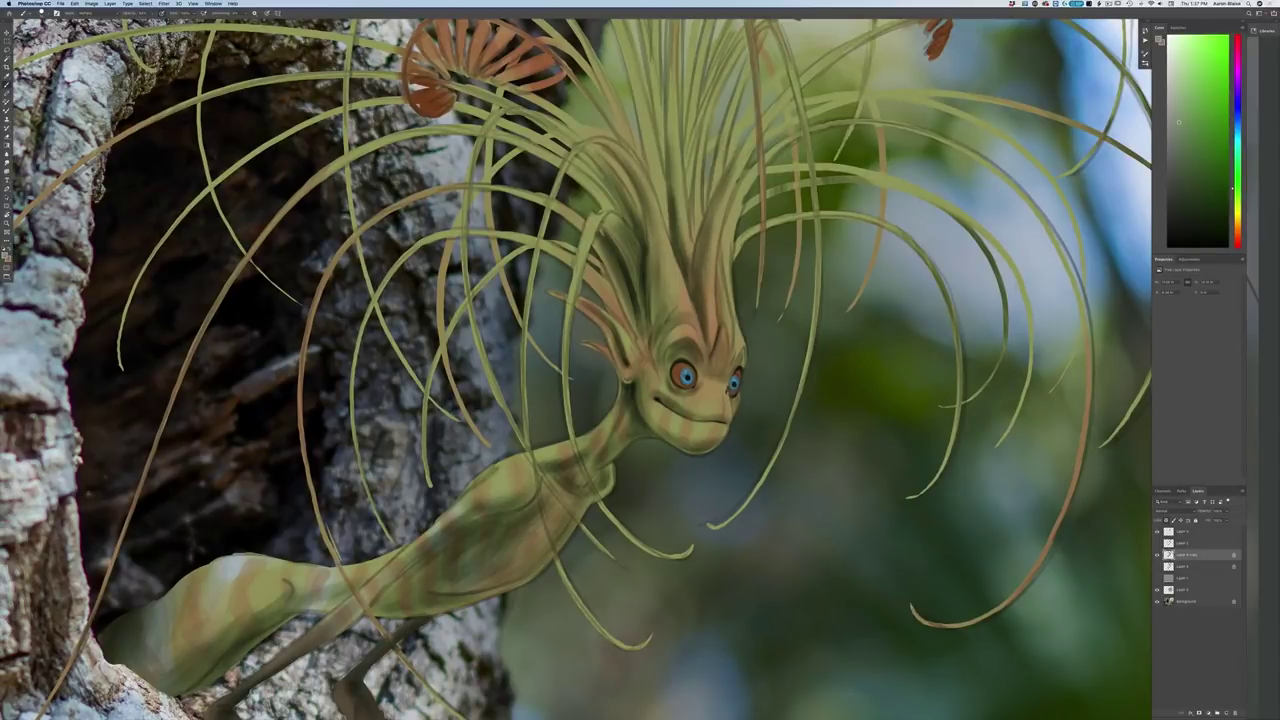
pyautogui.moveTo(722, 252); pyautogui.dragTo(729, 218)
pyautogui.moveTo(698, 228); pyautogui.dragTo(702, 134)
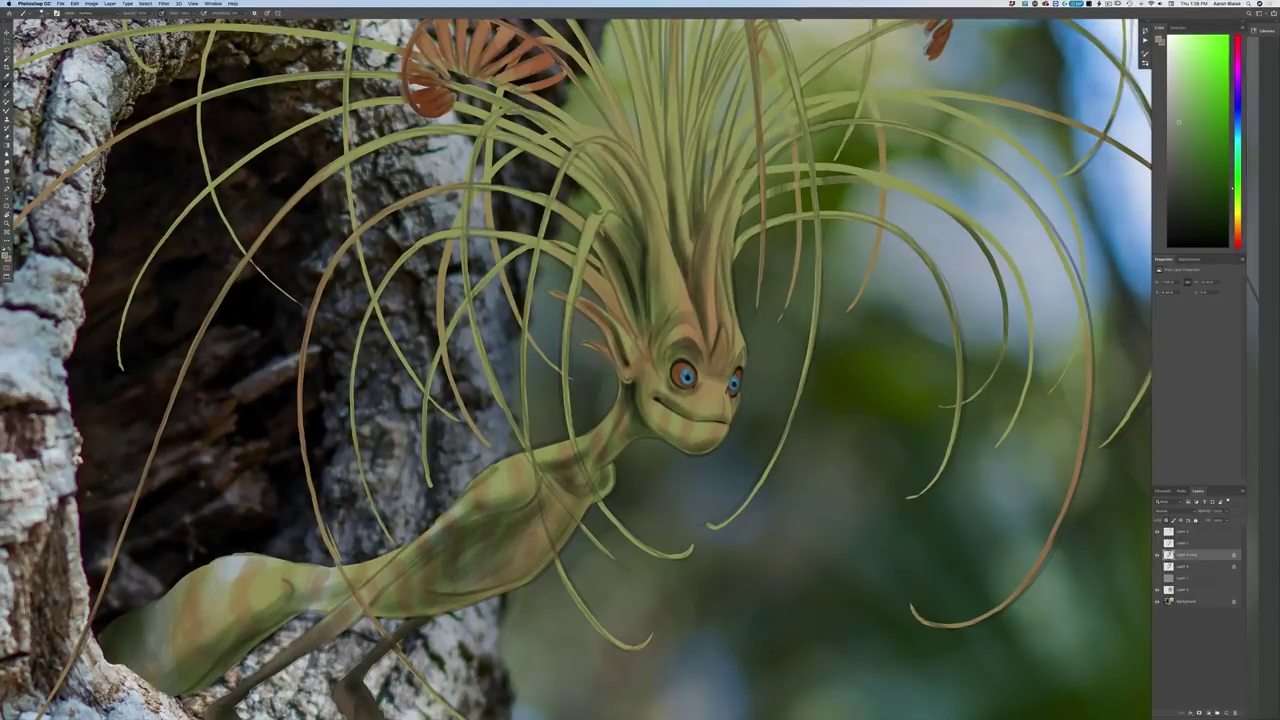
pyautogui.moveTo(662, 222); pyautogui.dragTo(628, 56)
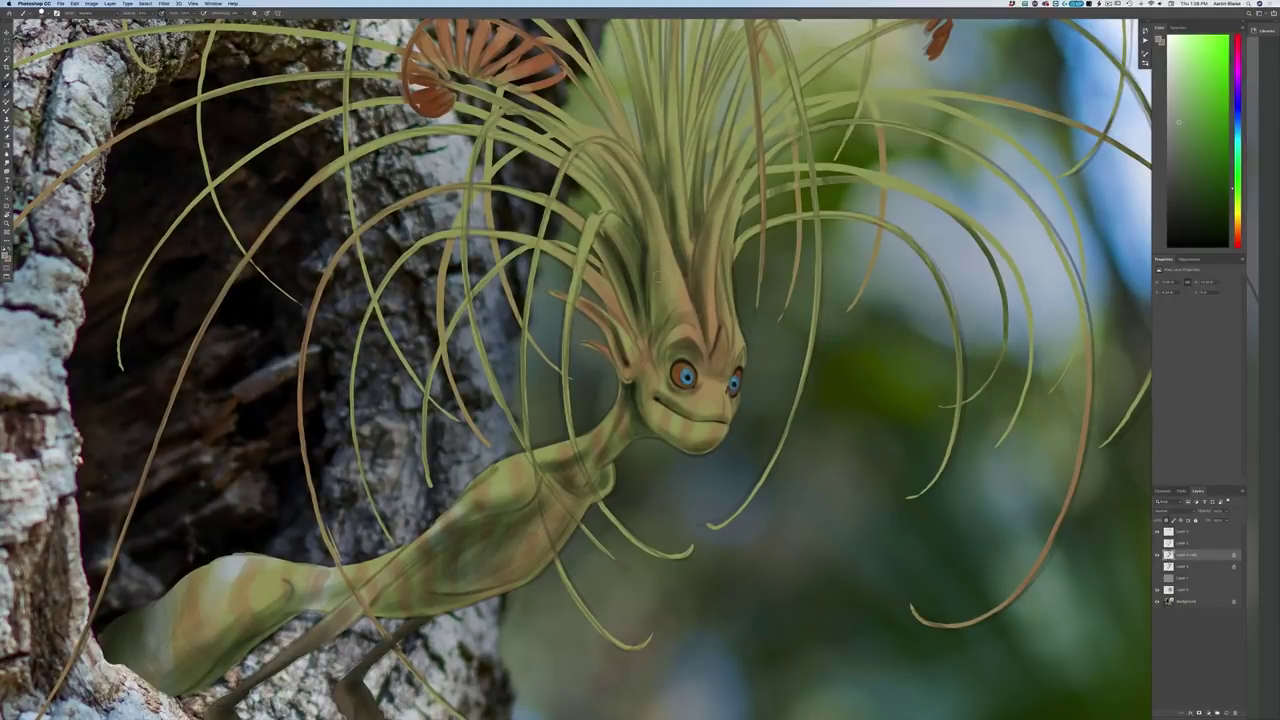
# Darken the fronds fanning out on the trunk side and both sides of the crest with Multiply strokes
pyautogui.press('super+minus')
pyautogui.moveTo(586, 169); pyautogui.dragTo(638, 313)
pyautogui.moveTo(703, 377); pyautogui.dragTo(646, 226)
pyautogui.moveTo(675, 283); pyautogui.dragTo(622, 194)
pyautogui.moveTo(652, 234)
pyautogui.mouseDown()
pyautogui.moveTo(602, 179)
pyautogui.moveTo(575, 171)
pyautogui.mouseUp()
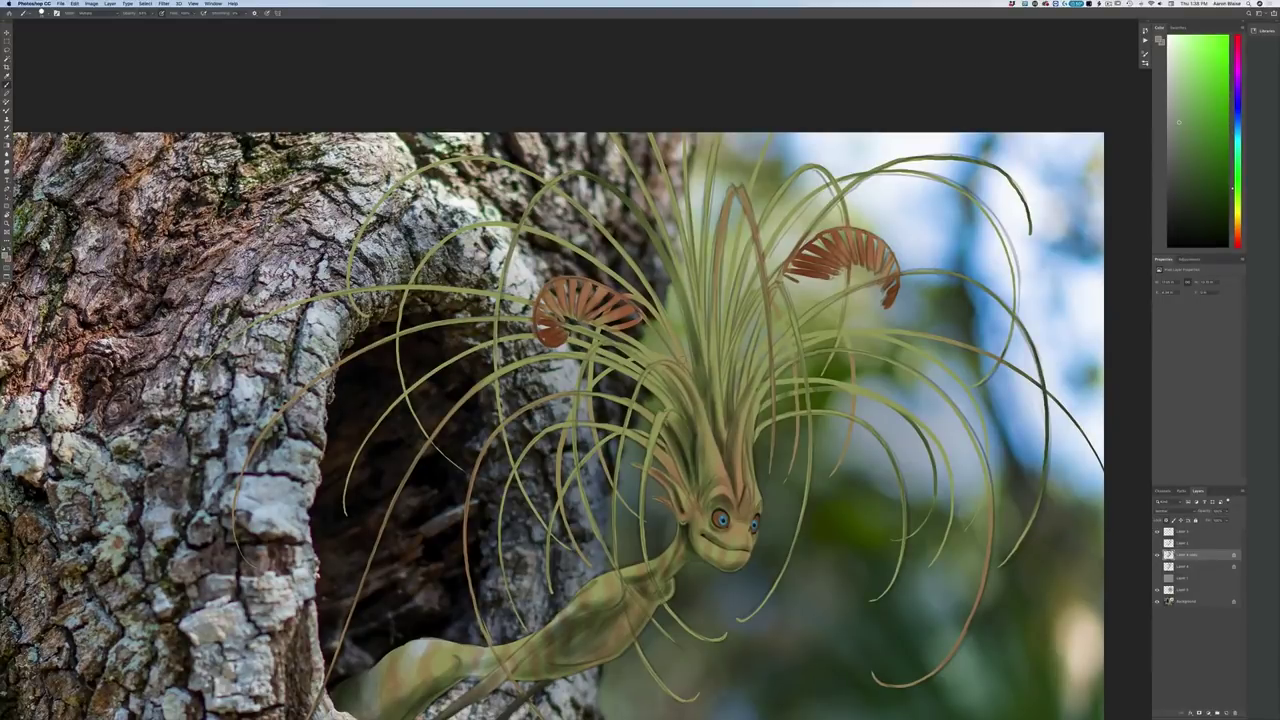
pyautogui.moveTo(617, 289)
pyautogui.mouseDown()
pyautogui.moveTo(642, 298)
pyautogui.moveTo(602, 266)
pyautogui.mouseUp()
pyautogui.moveTo(610, 270); pyautogui.dragTo(549, 236)
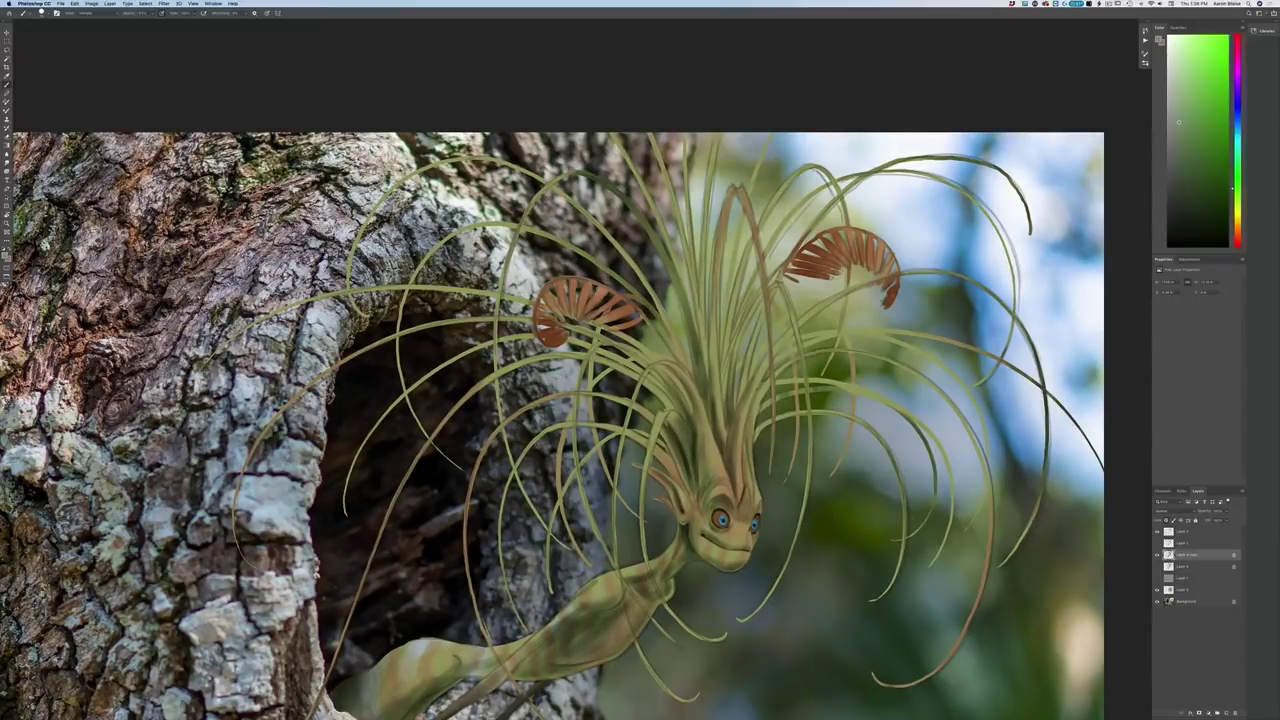
pyautogui.moveTo(676, 422); pyautogui.dragTo(668, 413)
pyautogui.moveTo(756, 431); pyautogui.dragTo(767, 421)
# Shade the creature's arms and the shoulder and chest area of the torso with the Multiply brush
pyautogui.moveTo(771, 528); pyautogui.dragTo(902, 366)
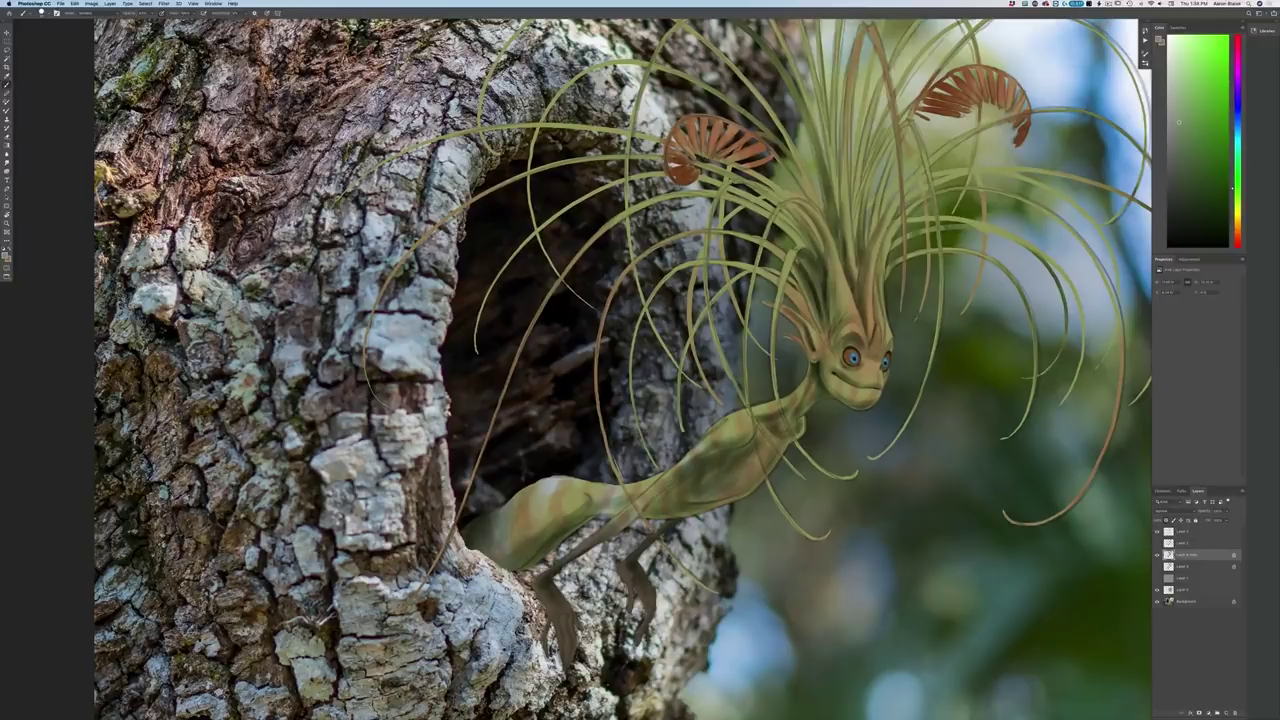
pyautogui.moveTo(626, 504)
pyautogui.mouseDown()
pyautogui.moveTo(560, 518)
pyautogui.moveTo(545, 551)
pyautogui.mouseUp()
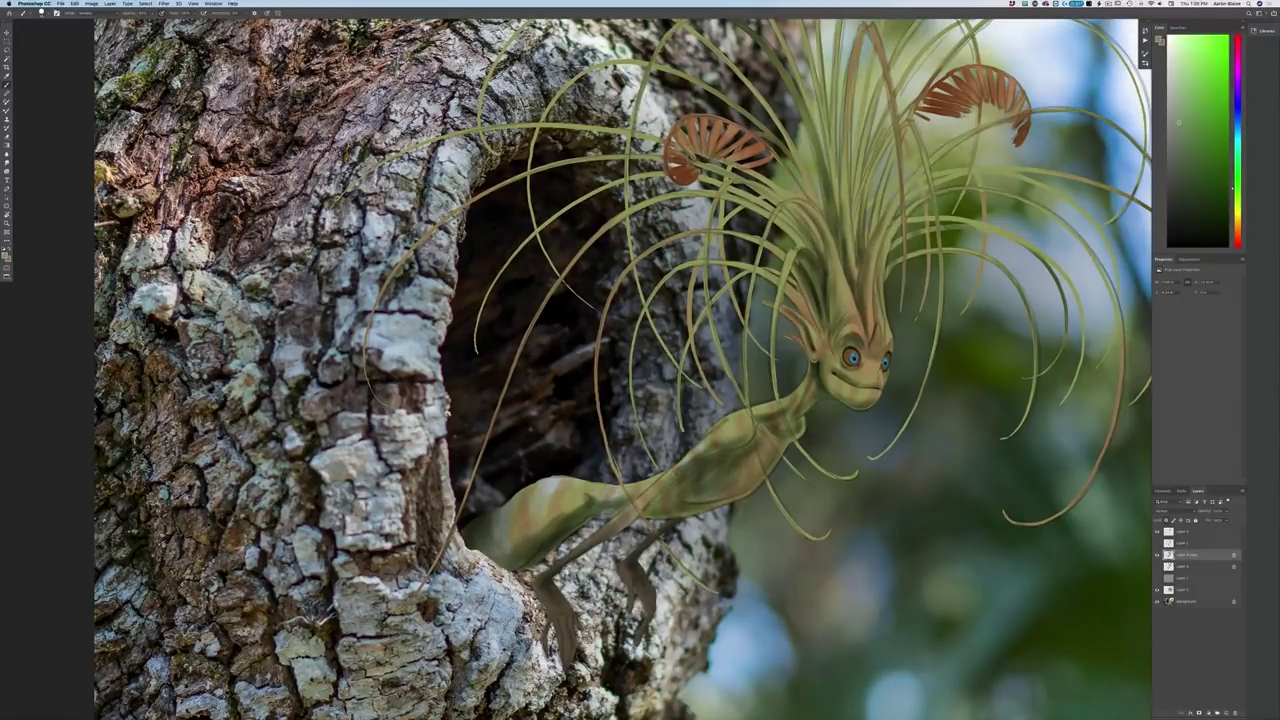
pyautogui.moveTo(670, 482); pyautogui.dragTo(623, 525)
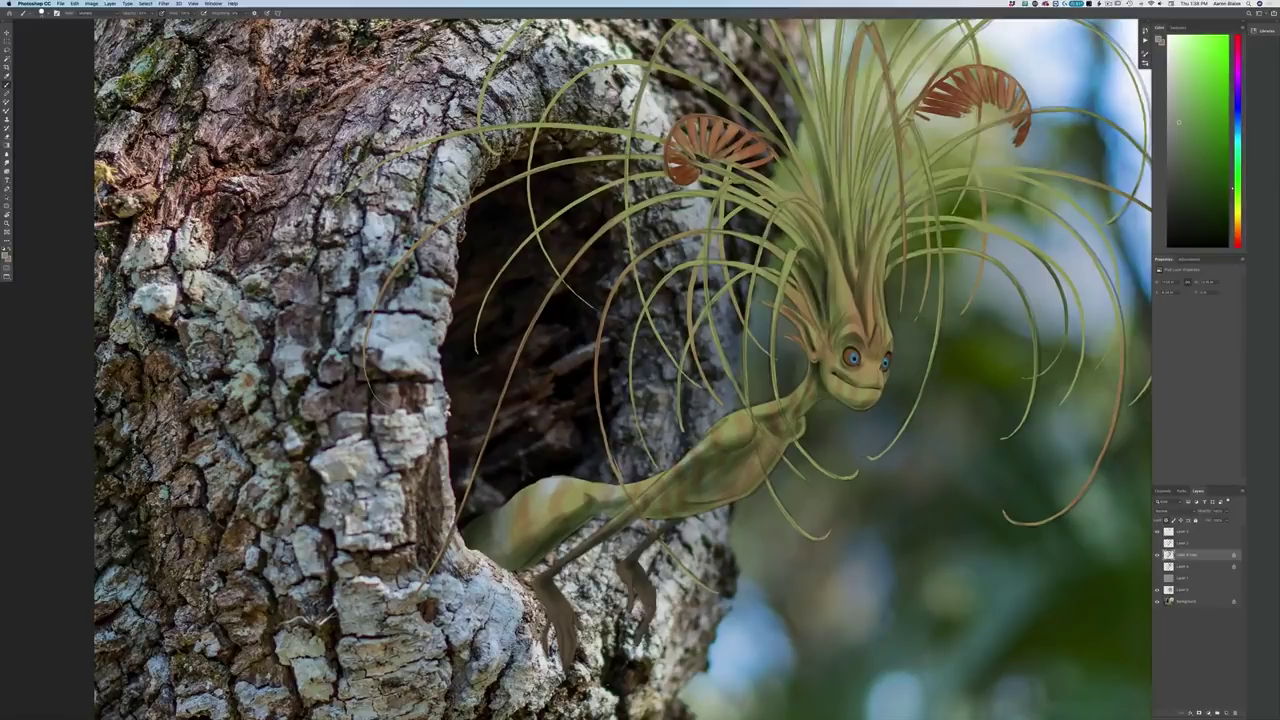
pyautogui.moveTo(719, 451)
pyautogui.mouseDown()
pyautogui.moveTo(710, 485)
pyautogui.moveTo(674, 491)
pyautogui.moveTo(695, 471)
pyautogui.mouseUp()
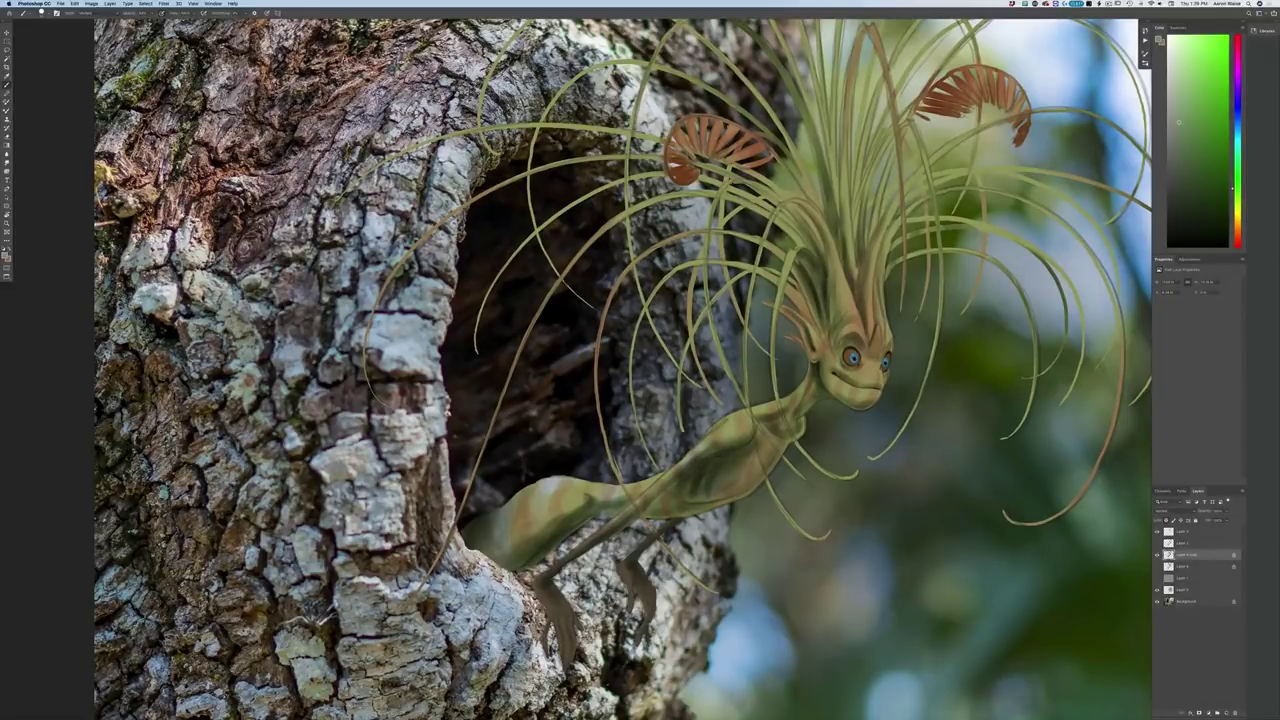
# Examine the whole picture from afar, toggling the last change off and on to compare the shading
pyautogui.press('super+0')
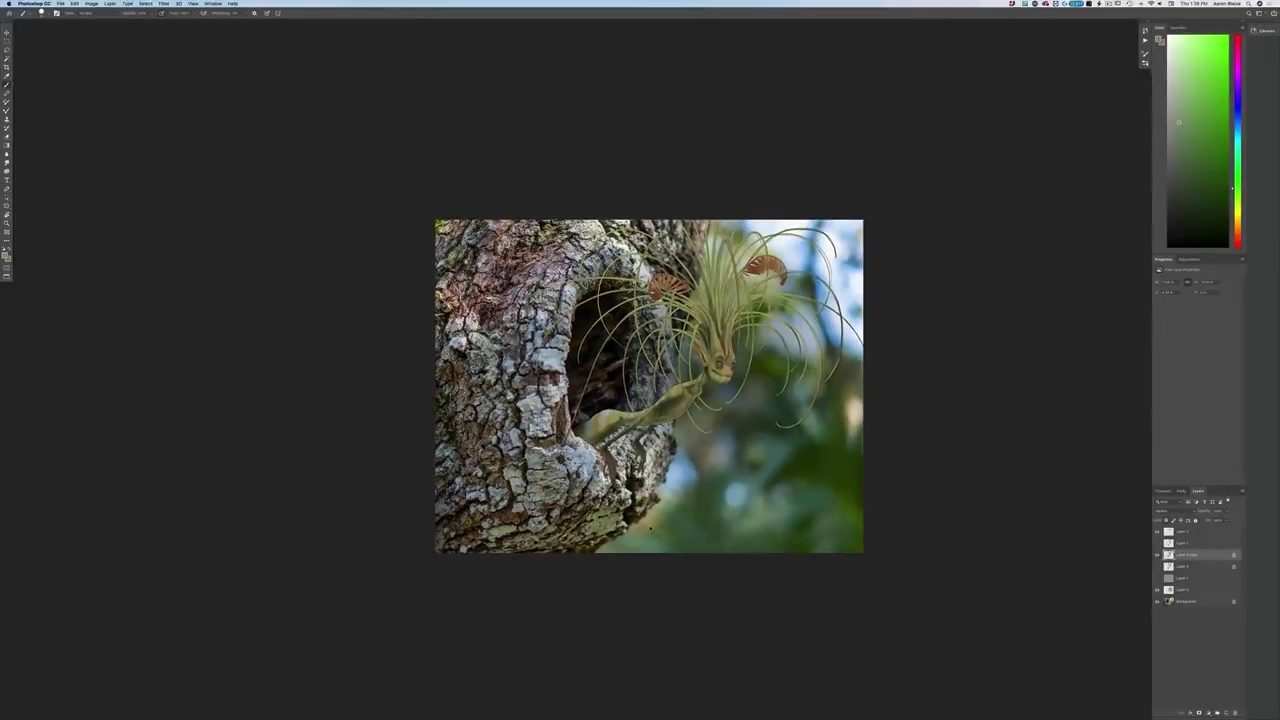
pyautogui.press('super+plus')
pyautogui.press('super+z')
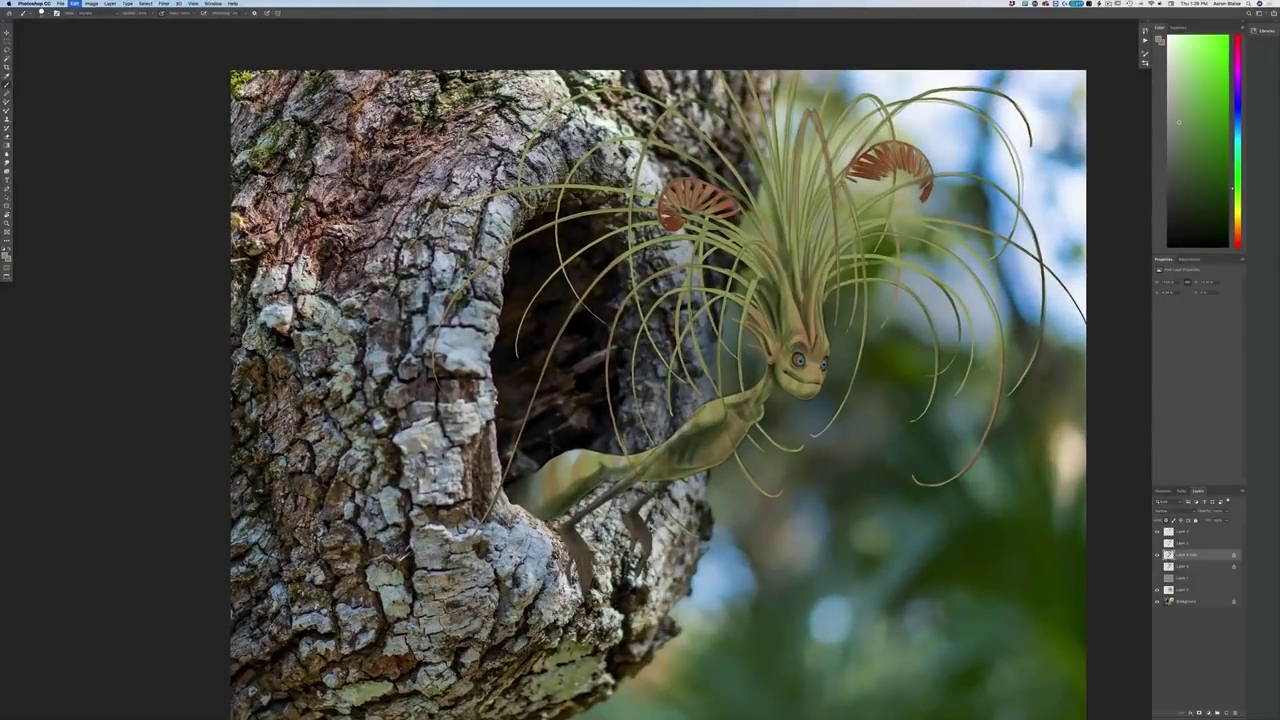
pyautogui.press('super+z')
pyautogui.press('super+minus')
pyautogui.press('super+minus')
pyautogui.press('super+equal')
pyautogui.press('super+equal')
pyautogui.press('super+equal')
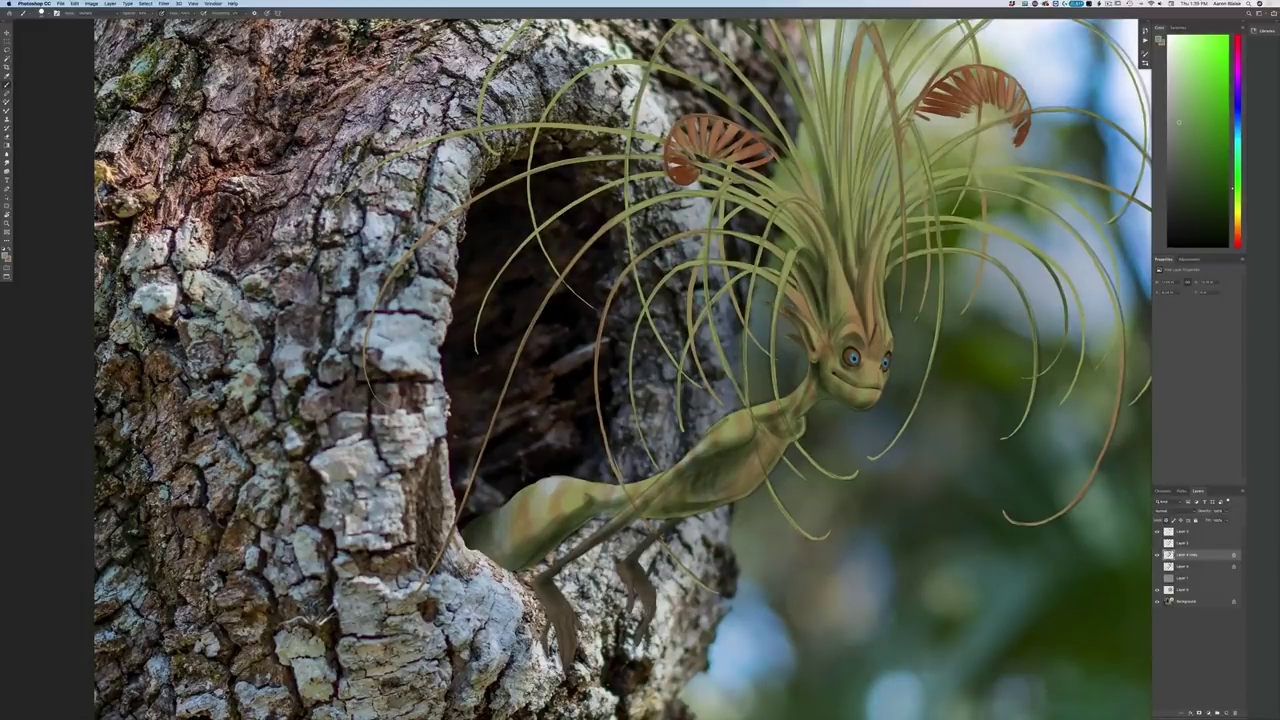
# Darken the ear fins and the fronds just above them, then check the shading against the whole tree
pyautogui.moveTo(795, 302); pyautogui.dragTo(765, 269)
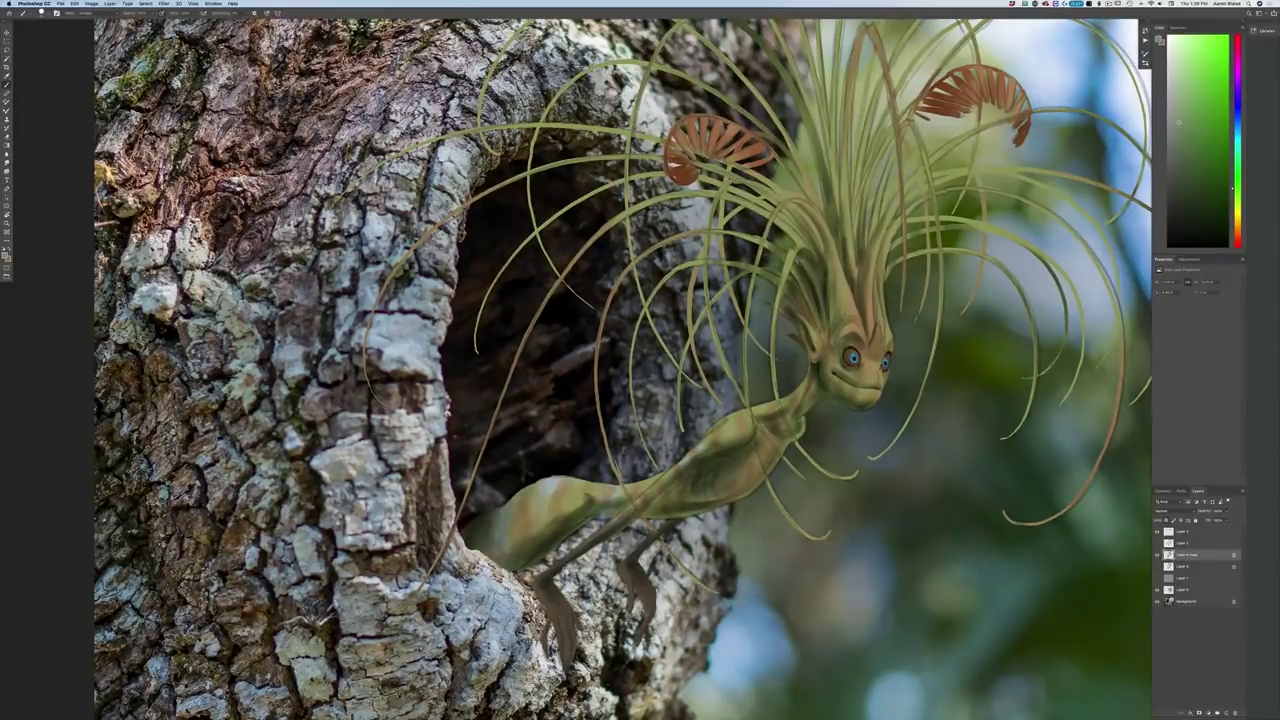
pyautogui.press('super+minus')
pyautogui.press('super+minus')
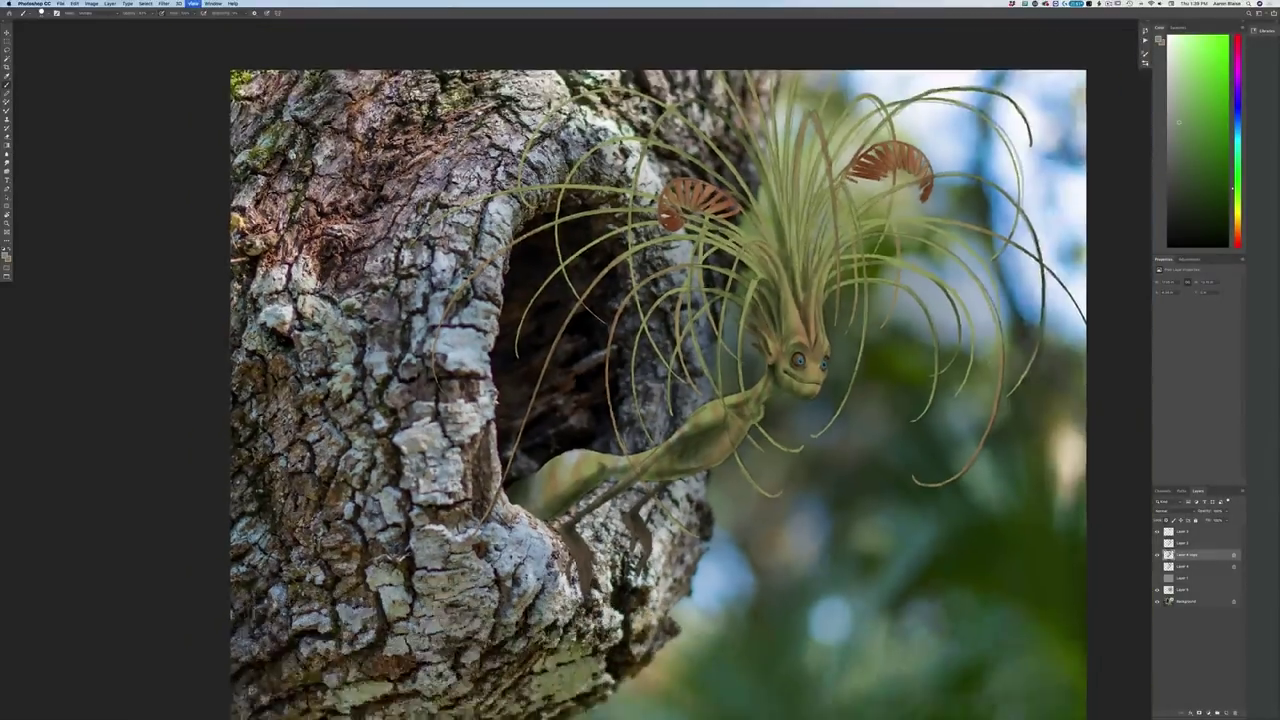
pyautogui.press('super+plus')
pyautogui.press('super+plus')
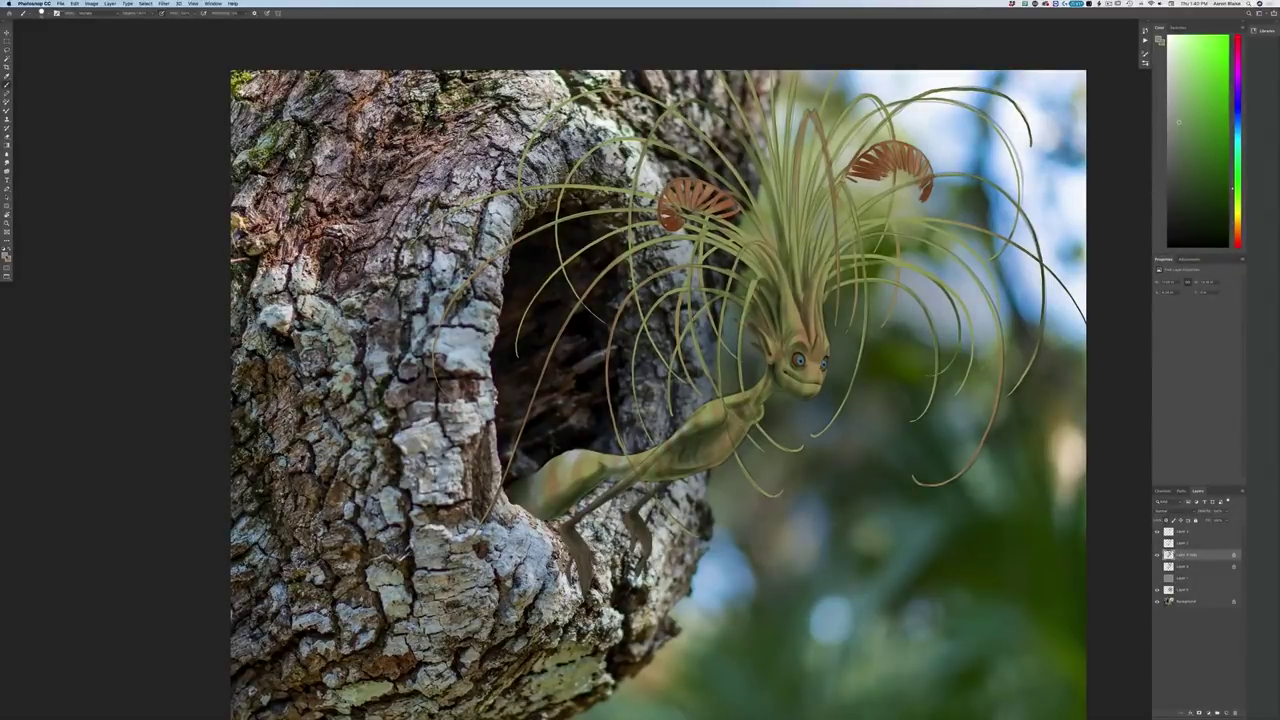
# Choose a muted golden yellow as the foreground colour and set the brush blending mode to Overlay
pyautogui.click(5, 256)
pyautogui.click(168, 261)
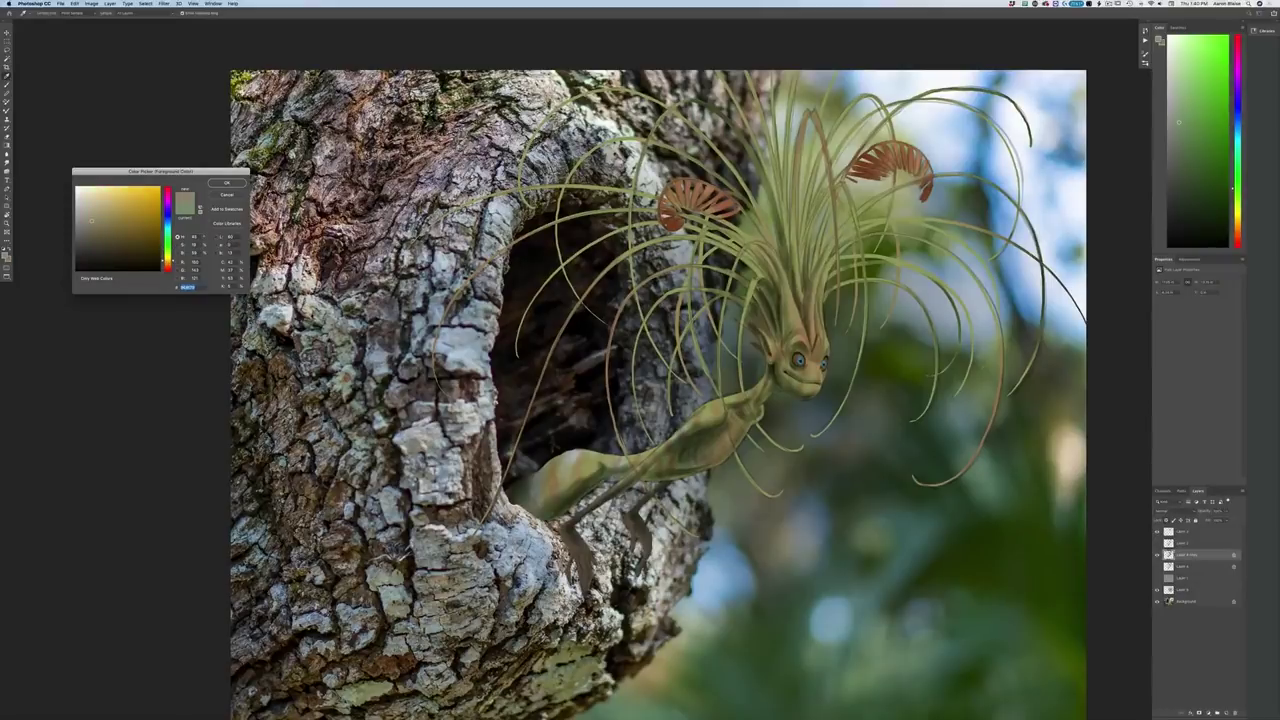
pyautogui.press('Return')
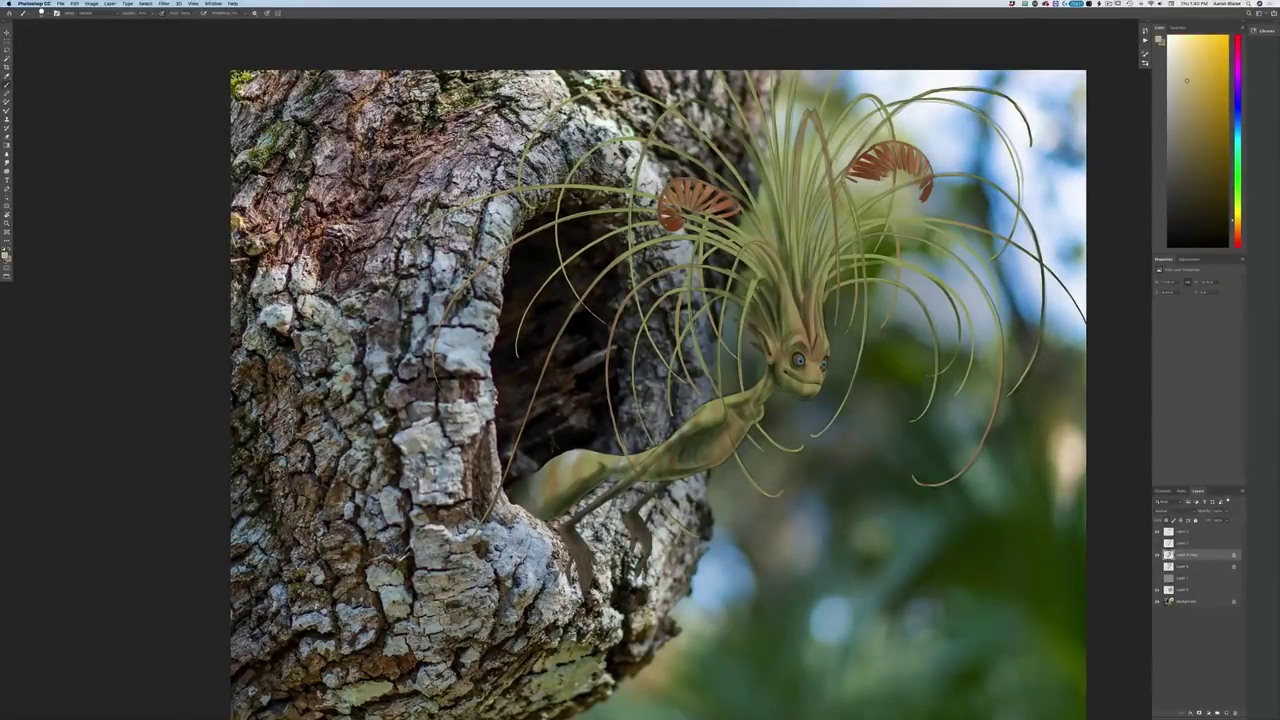
pyautogui.click(5, 256)
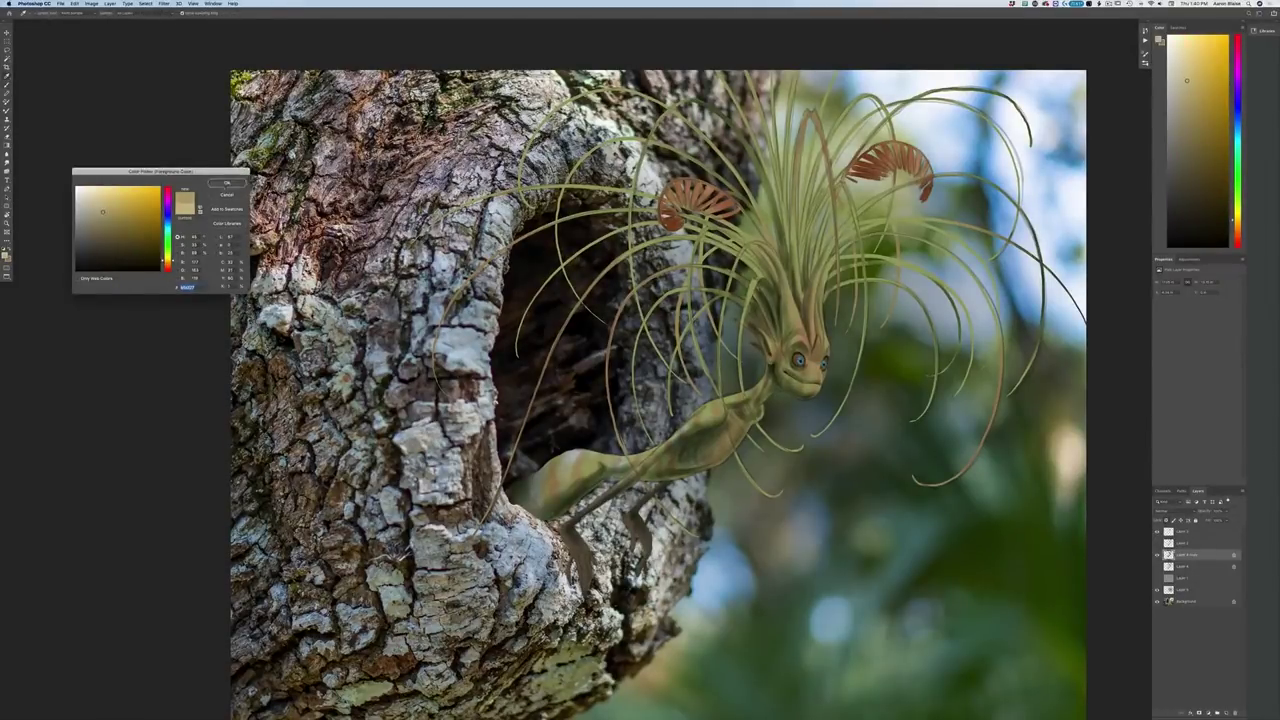
pyautogui.press('Return')
pyautogui.click(95, 12)
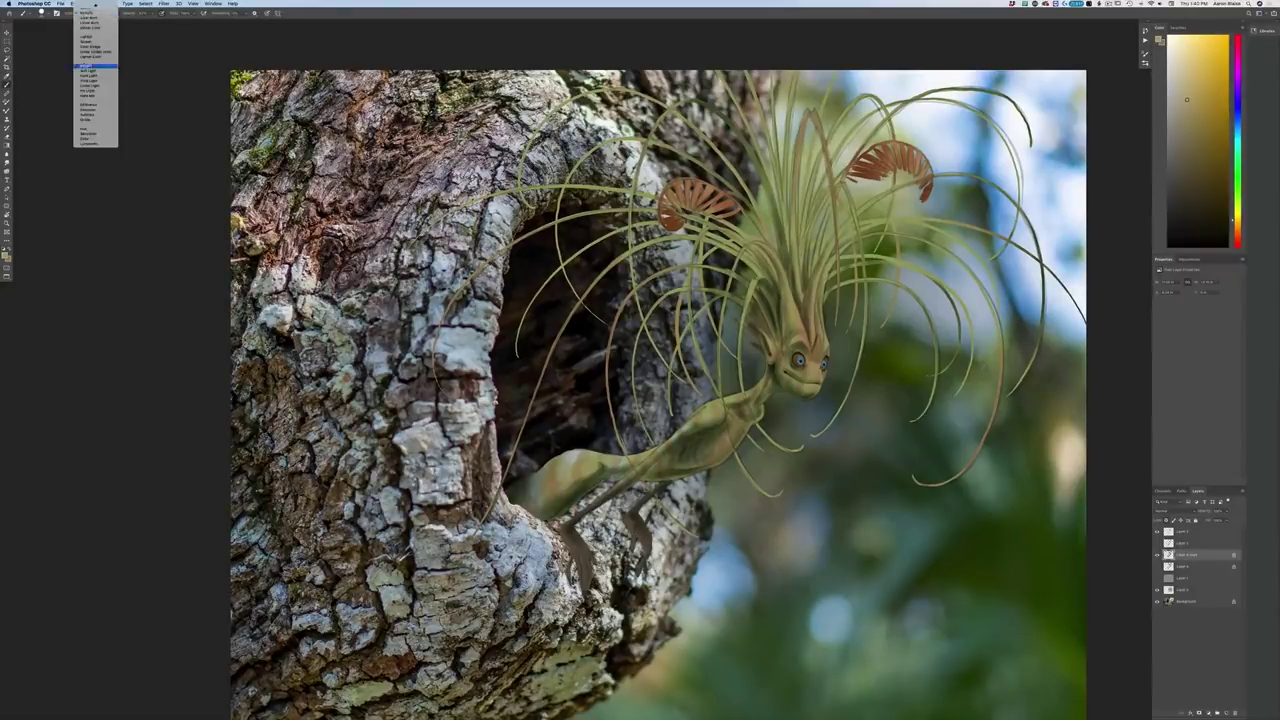
pyautogui.click(85, 67)
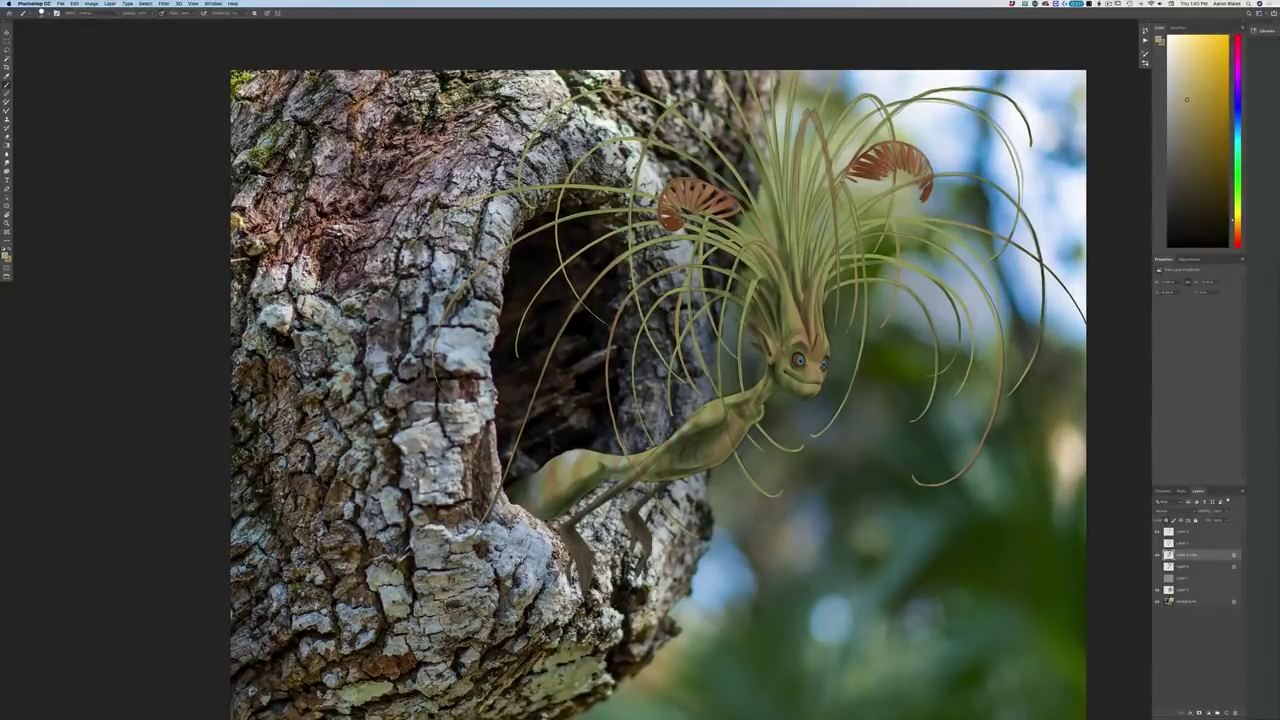
pyautogui.press('super+equal')
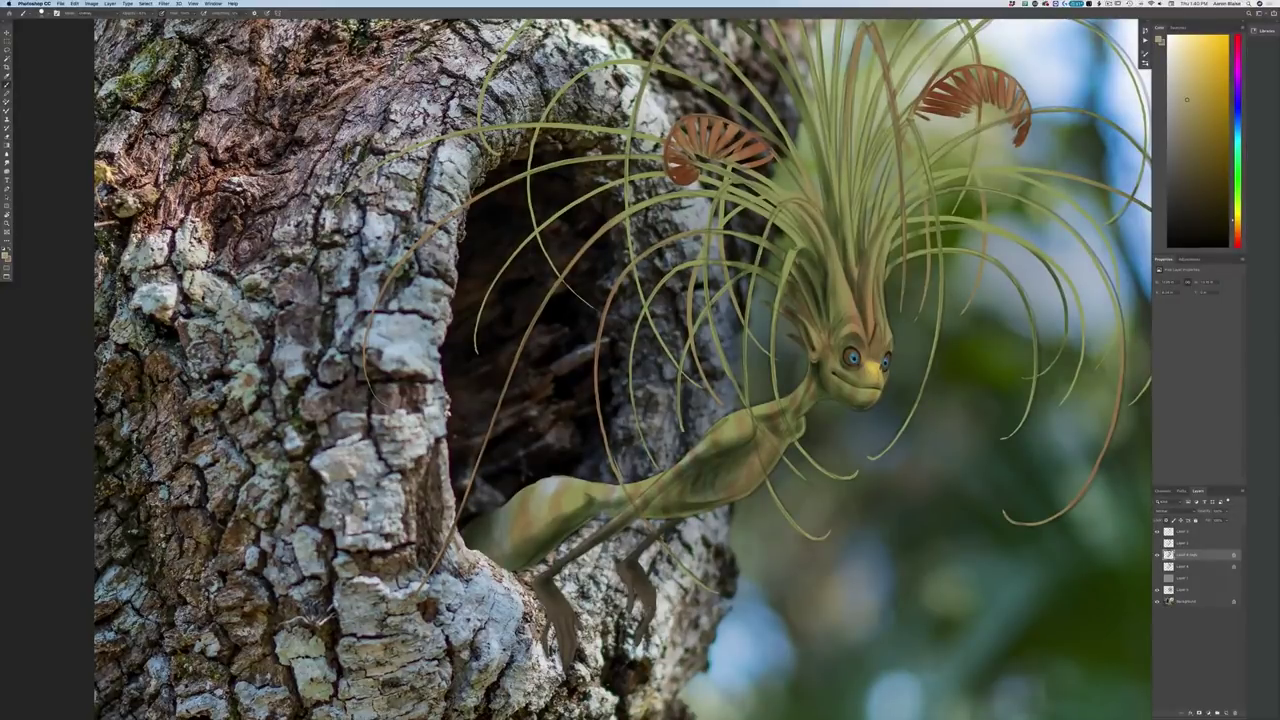
# Check the picture from afar, then pick a slightly greener muted yellow as the painting colour
pyautogui.click(1158, 567)
pyautogui.press('super+minus')
pyautogui.press('super+minus')
pyautogui.press('super+equal')
pyautogui.press('super+equal')
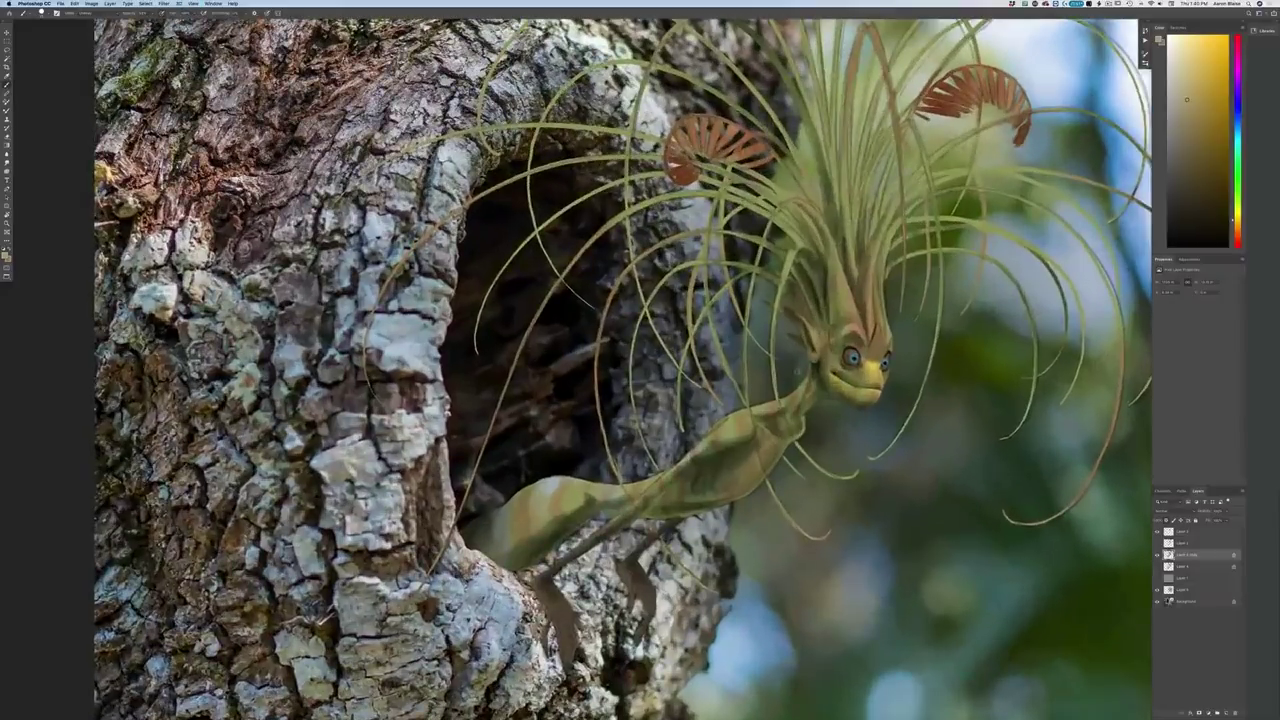
pyautogui.click(8, 259)
pyautogui.click(5, 256)
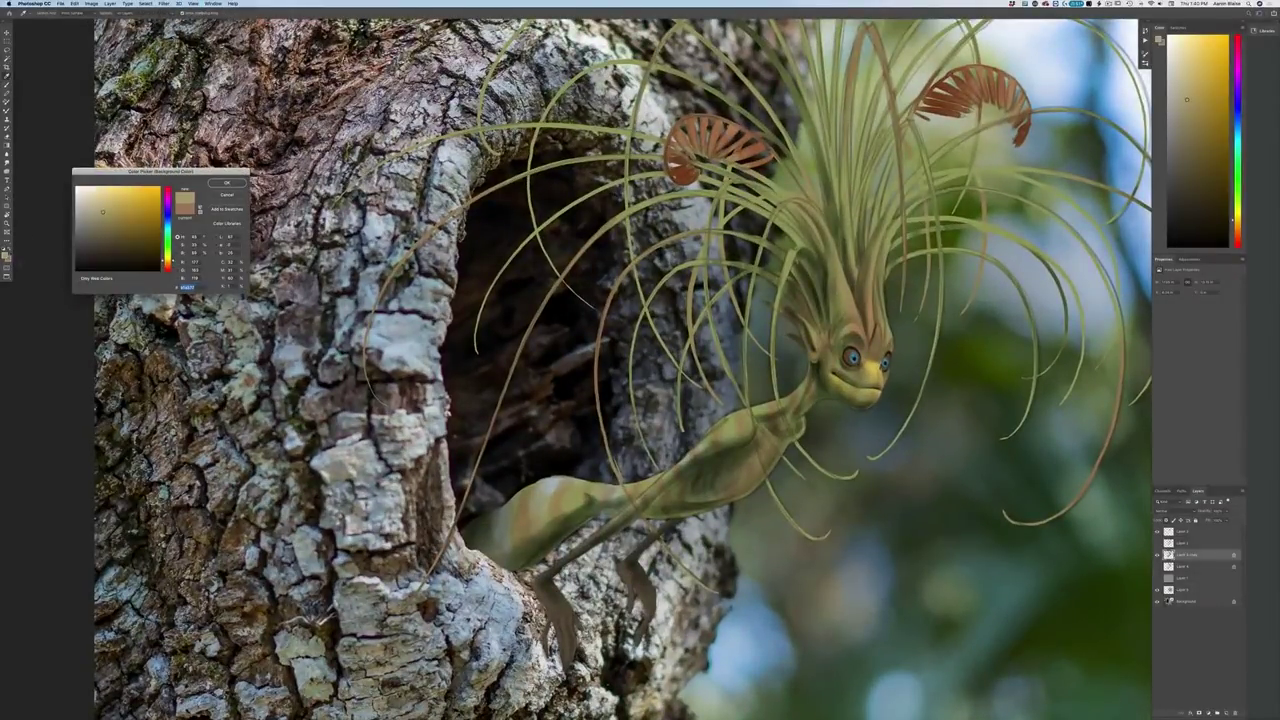
pyautogui.press('Return')
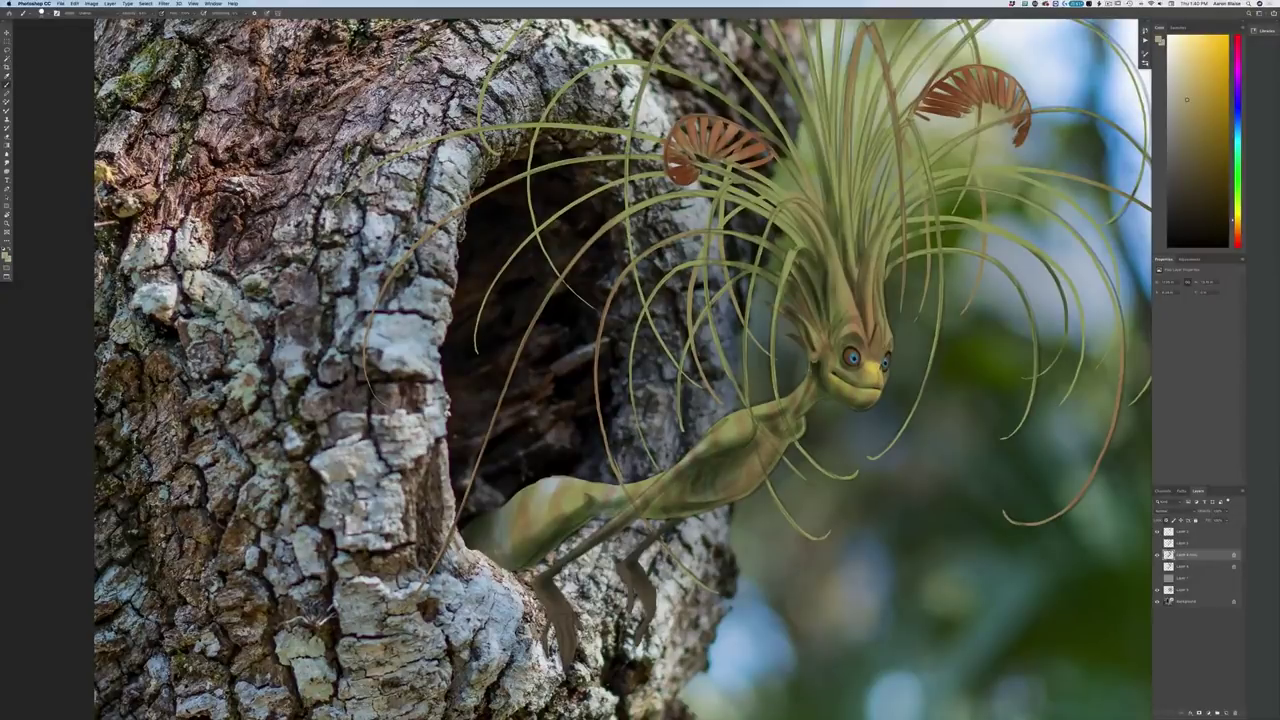
# Brush yellow Overlay highlights onto the face and forehead crest, then check them against the whole picture
pyautogui.moveTo(876, 363); pyautogui.dragTo(872, 372)
pyautogui.moveTo(847, 327); pyautogui.dragTo(859, 330)
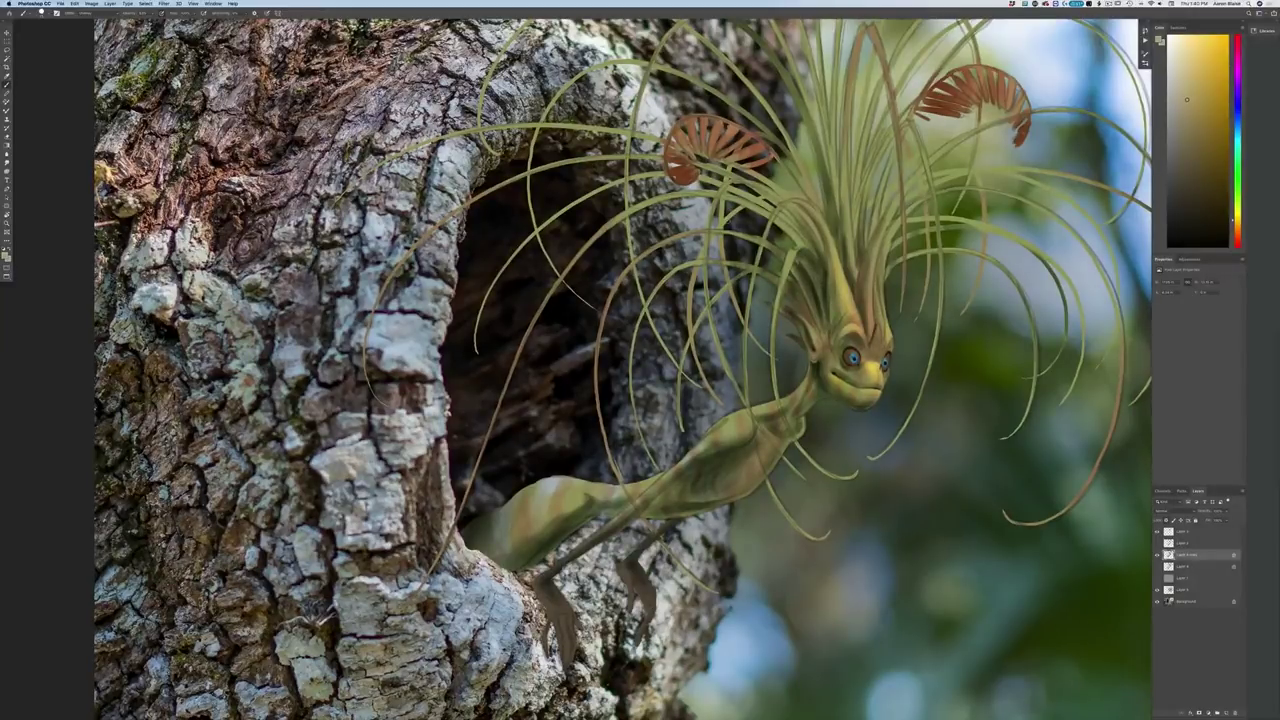
pyautogui.press('super+minus')
pyautogui.press('super+minus')
pyautogui.press('super+minus')
pyautogui.press('super+plus')
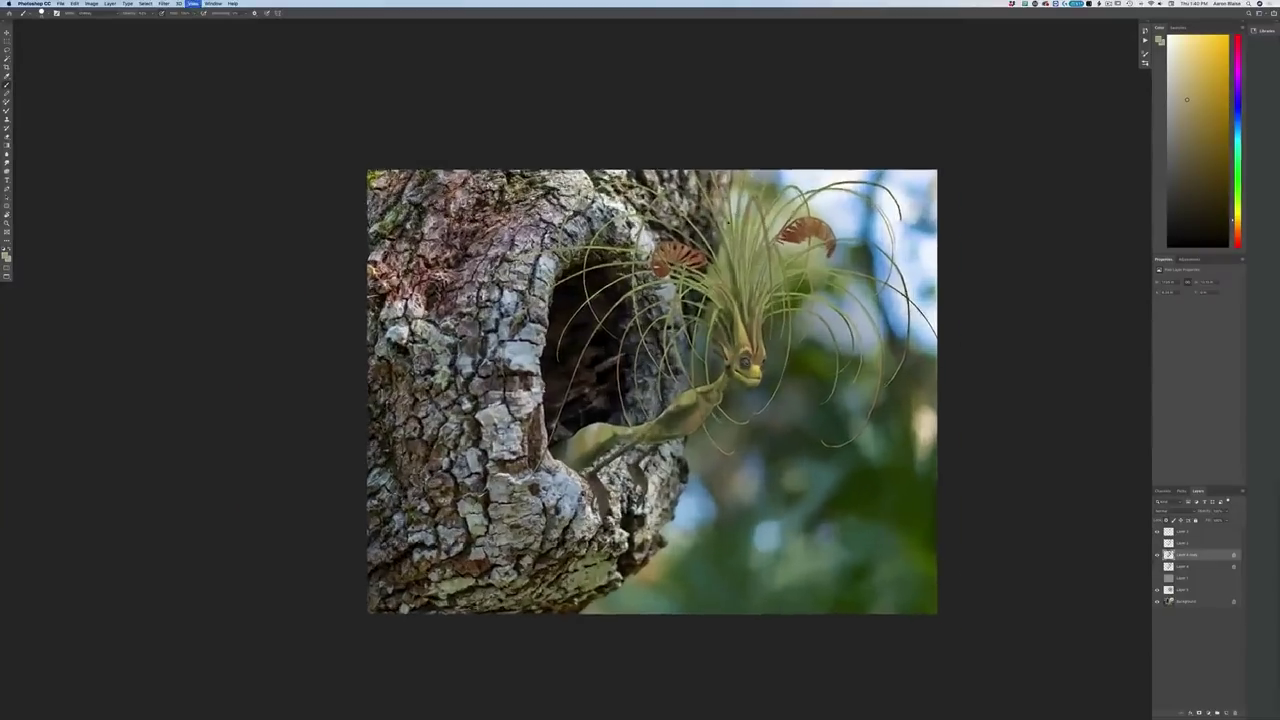
# Shift the foreground colour's hue to green and paint Overlay highlights along the creature's shoulder, back and belly edge
pyautogui.press('super+plus')
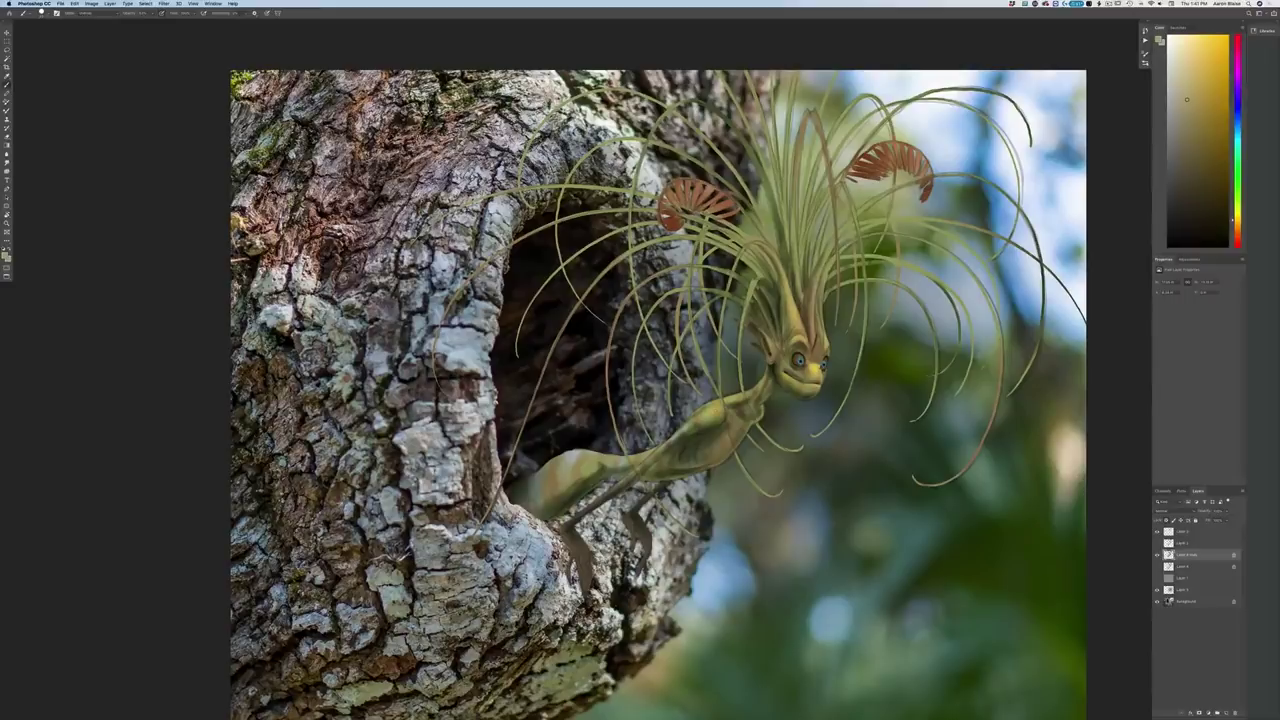
pyautogui.press('super+plus')
pyautogui.moveTo(640, 420); pyautogui.dragTo(714, 303)
pyautogui.click(5, 255)
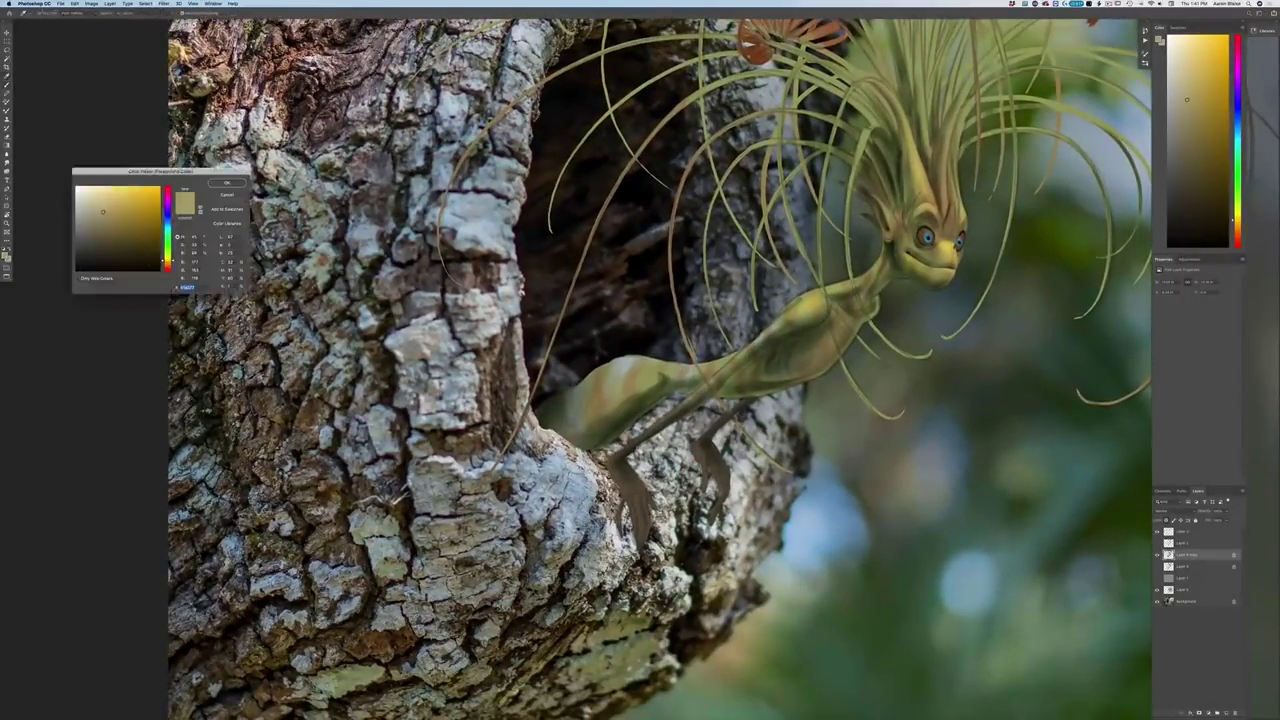
pyautogui.click(167, 249)
pyautogui.click(227, 183)
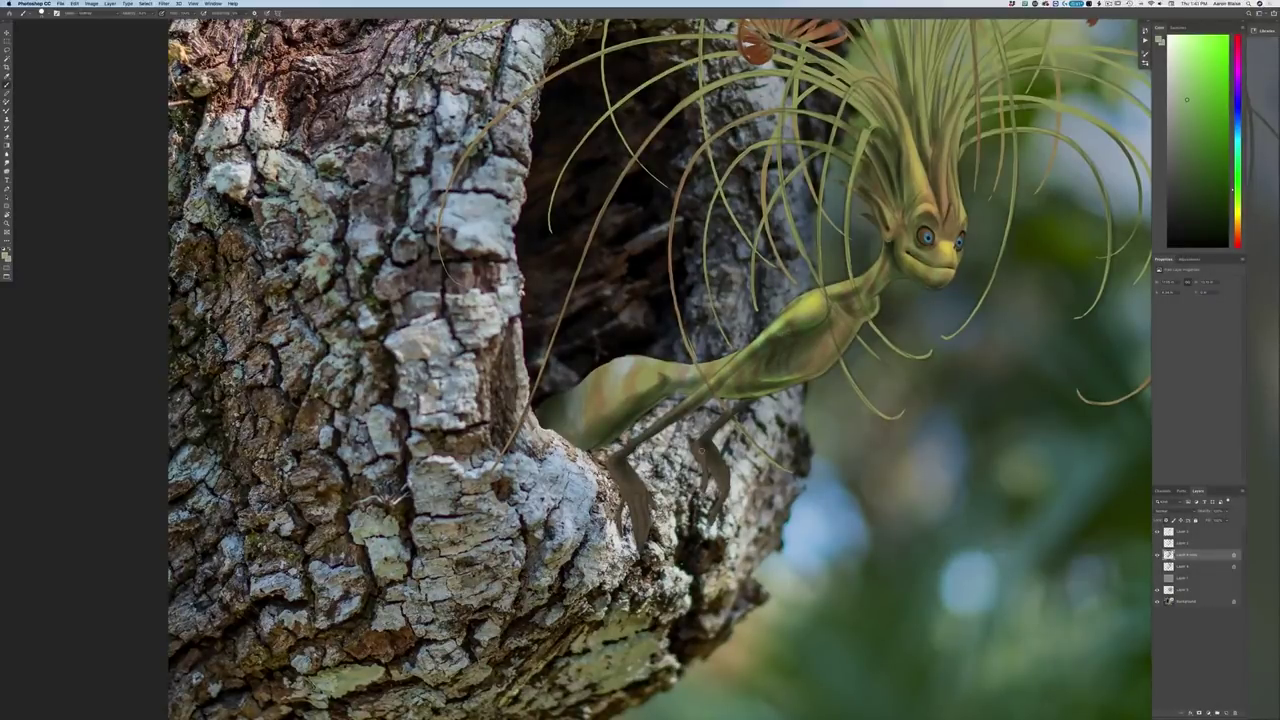
pyautogui.press('super+minus')
pyautogui.press('super+minus')
pyautogui.press('super+minus')
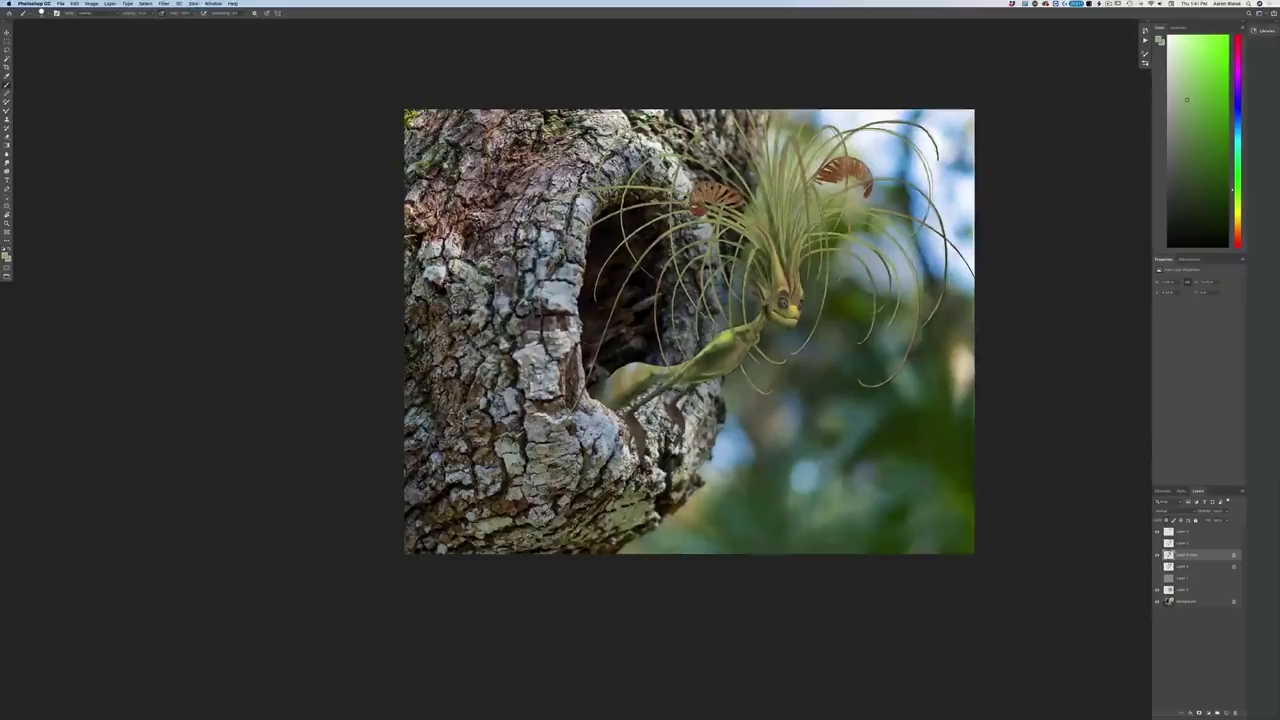
# Add Overlay highlights to the forehead ridges above the eyes and check the head at full-picture size
pyautogui.press('super+equal')
pyautogui.press('super+equal')
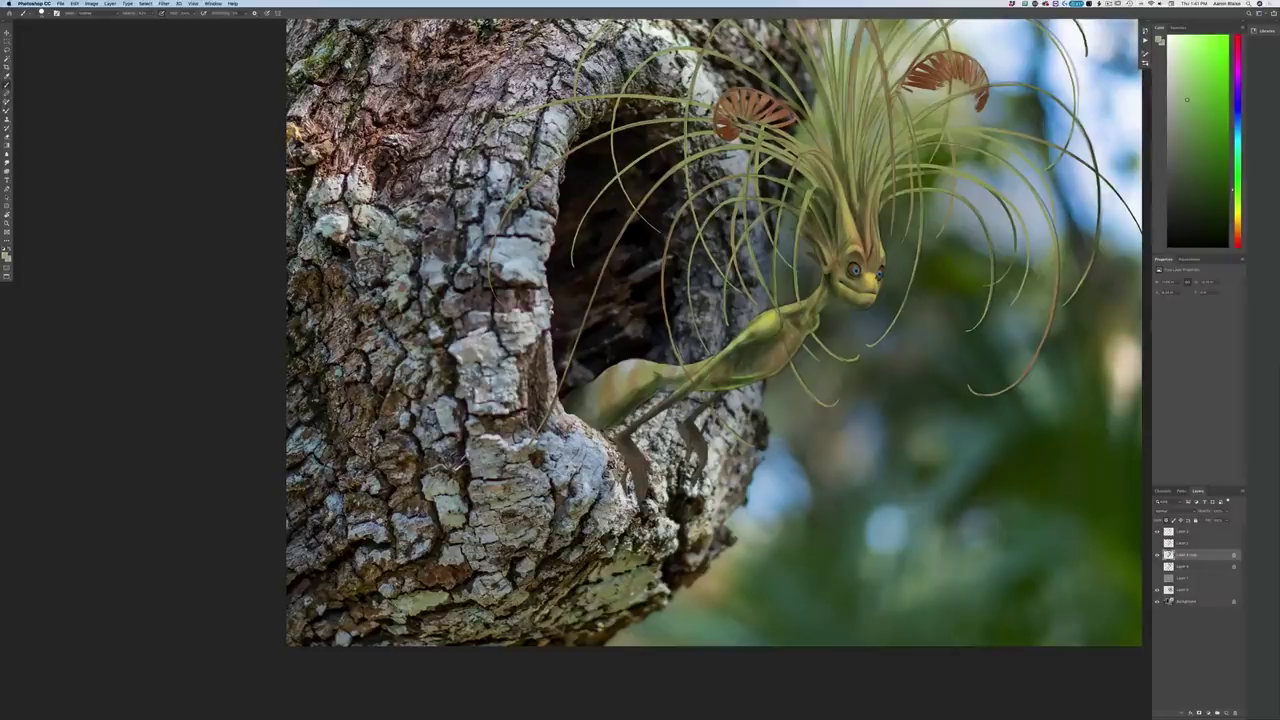
pyautogui.press('super+equal')
pyautogui.moveTo(760, 320); pyautogui.dragTo(546, 398)
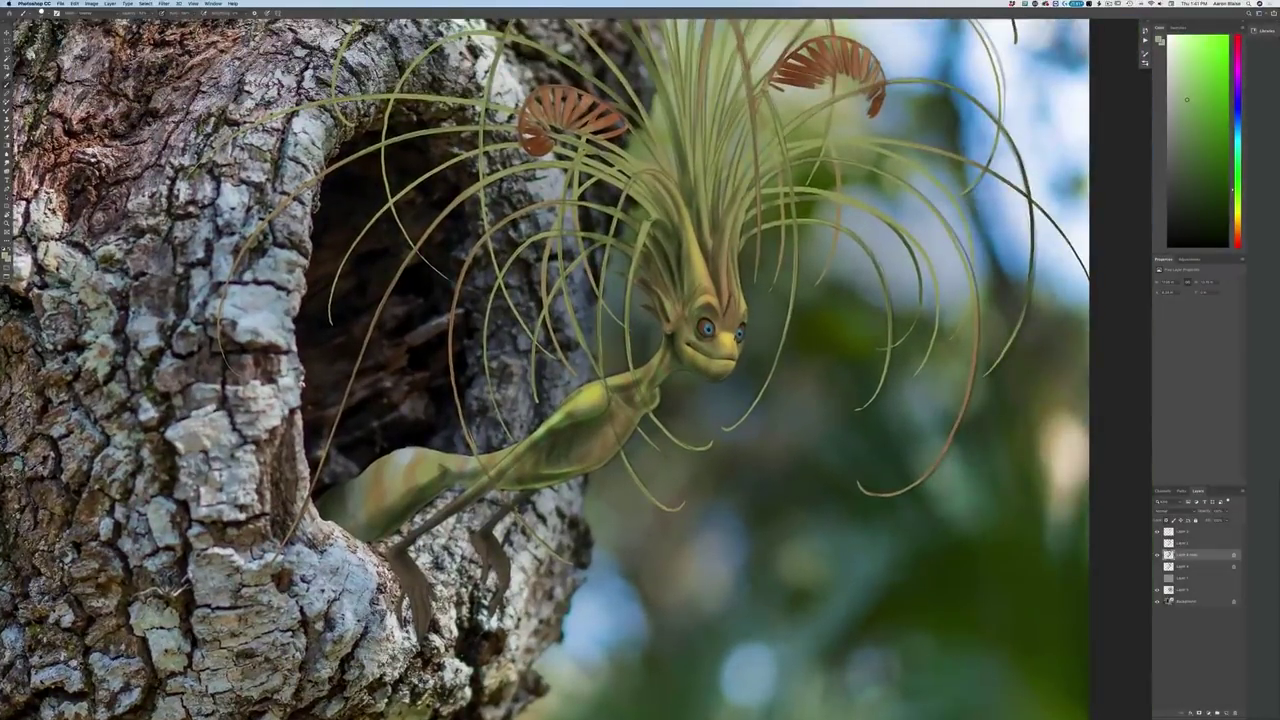
pyautogui.press('super+plus')
pyautogui.press('super+plus')
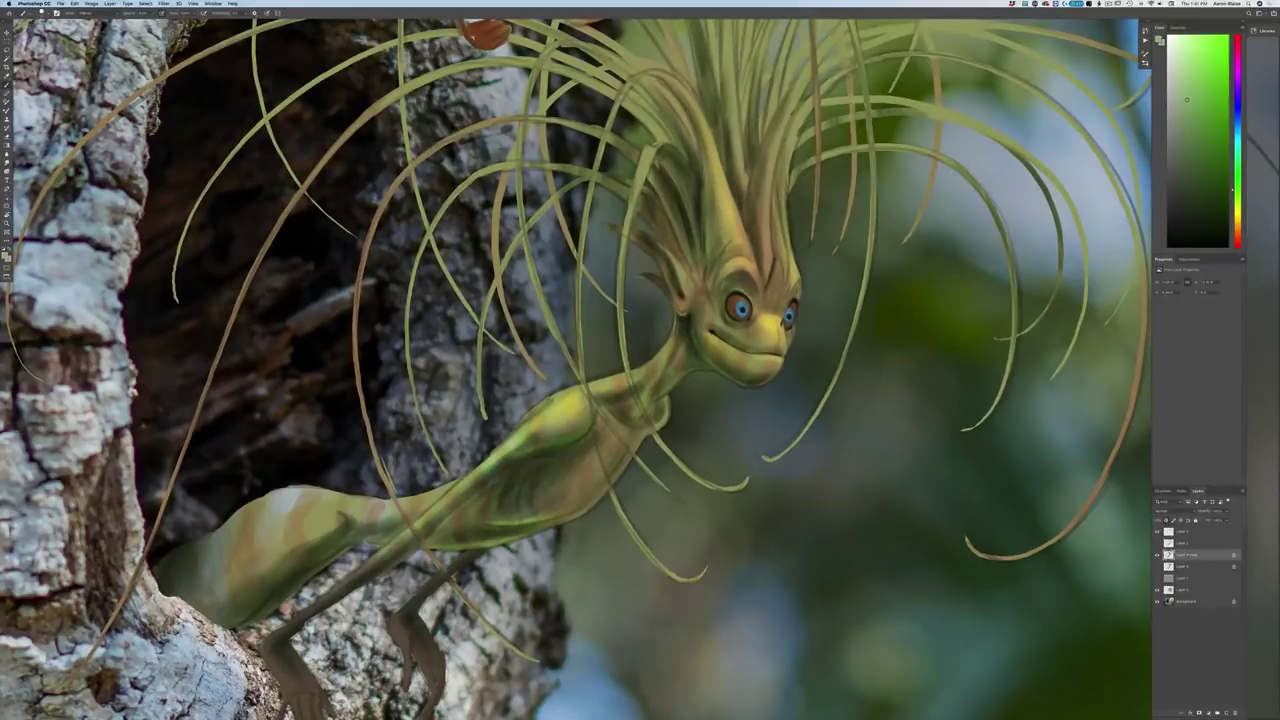
pyautogui.moveTo(795, 263)
pyautogui.mouseDown()
pyautogui.moveTo(797, 279)
pyautogui.moveTo(776, 260)
pyautogui.mouseUp()
pyautogui.moveTo(755, 273); pyautogui.dragTo(739, 245)
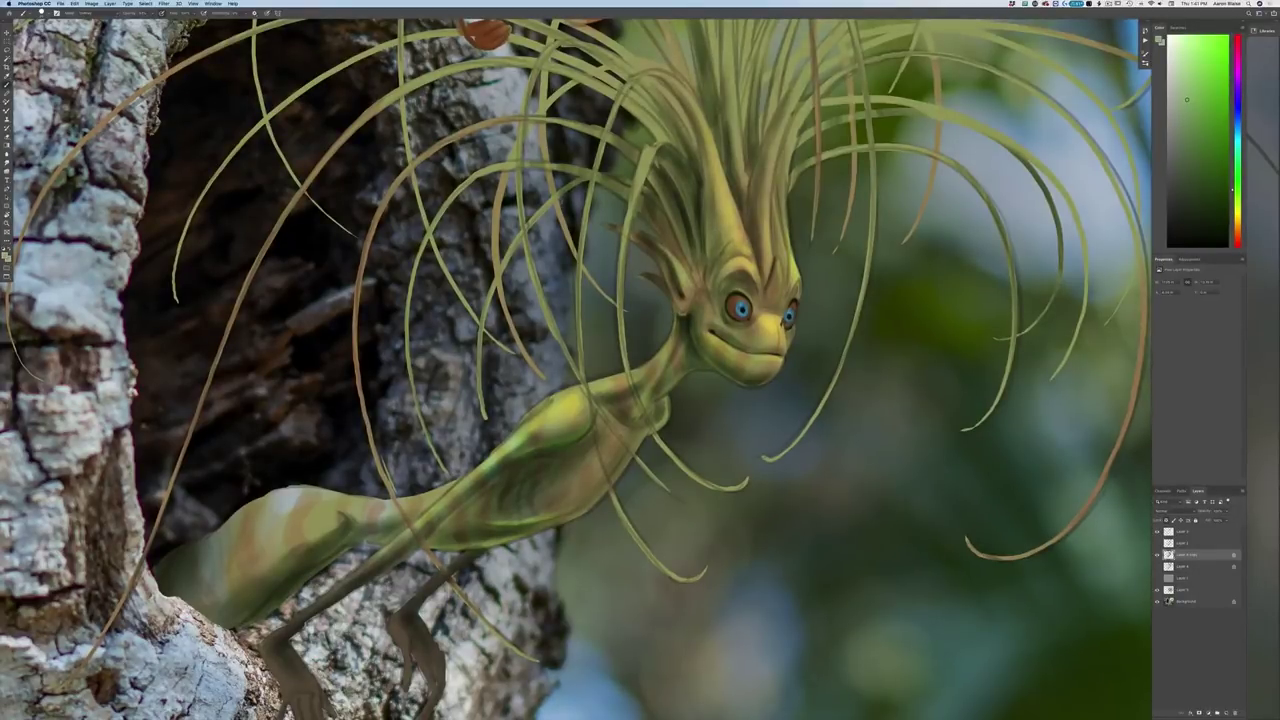
pyautogui.press('super+0')
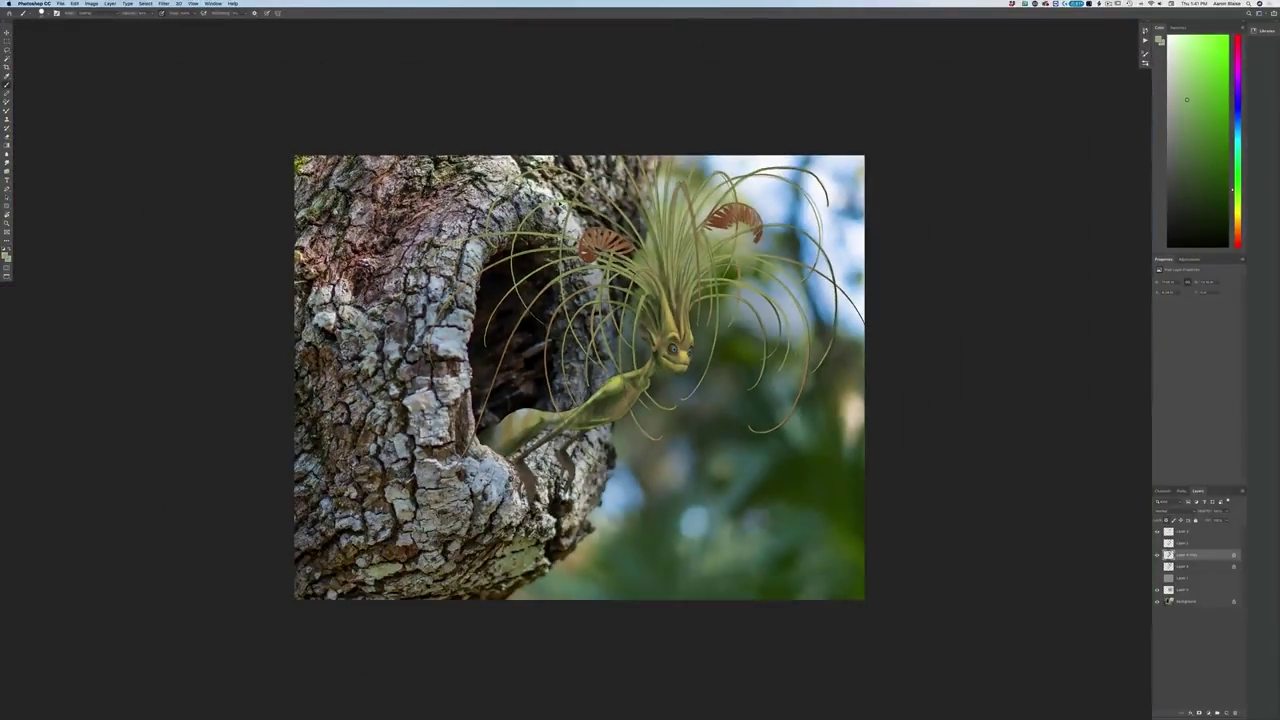
# Brighten the long frond that hangs in front of the shoulder and curls up below the chest
pyautogui.press('super+plus')
pyautogui.press('super+plus')
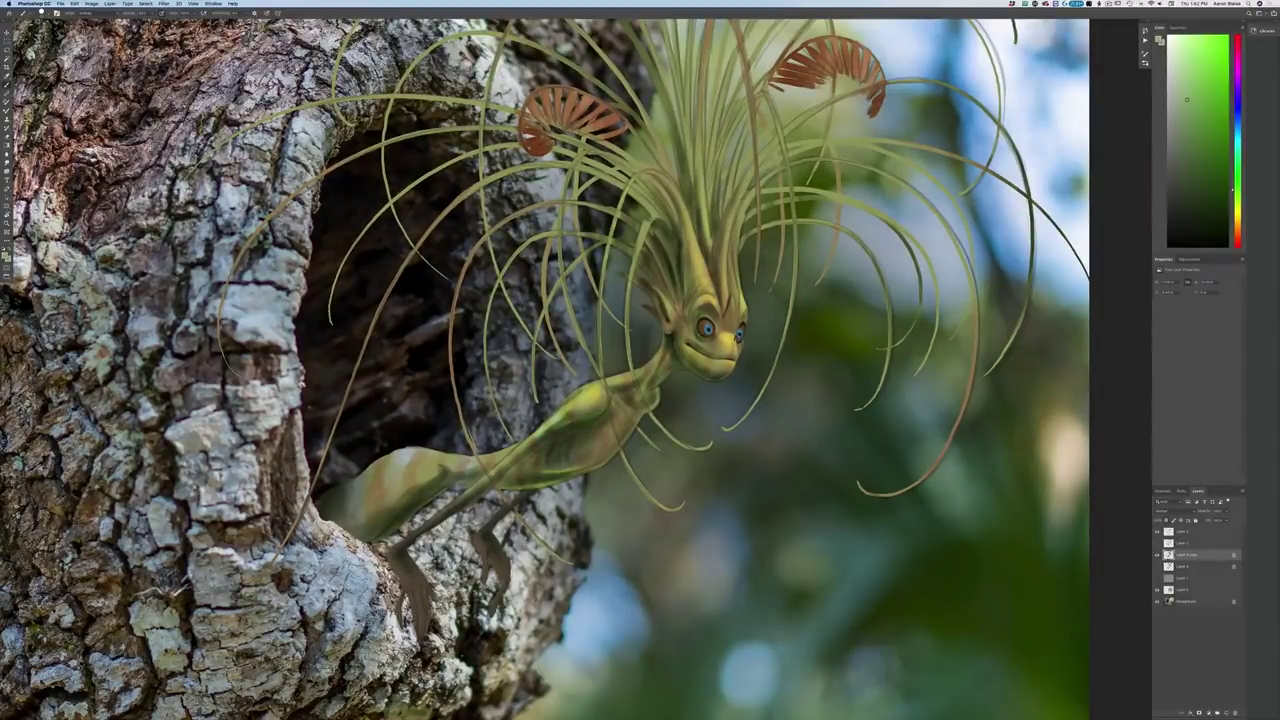
pyautogui.moveTo(598, 306); pyautogui.dragTo(606, 408)
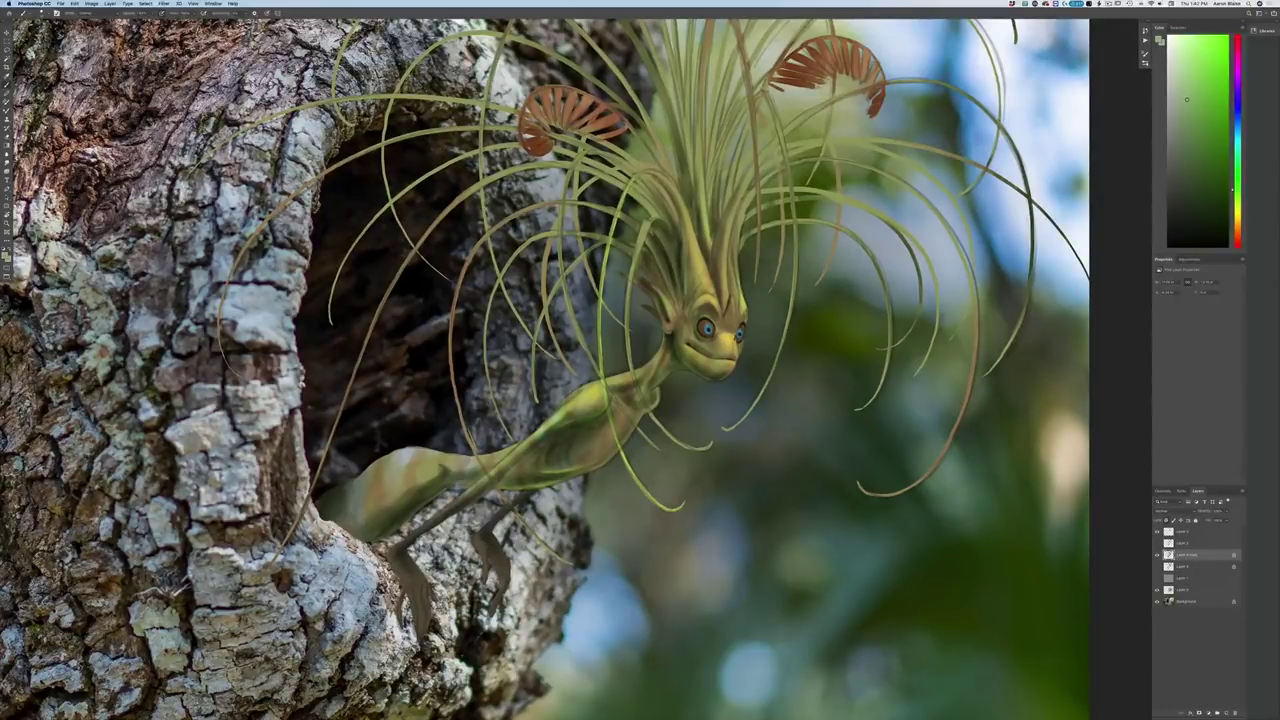
pyautogui.press('super+minus')
pyautogui.press('super+minus')
pyautogui.press('super+minus')
pyautogui.press('super+plus')
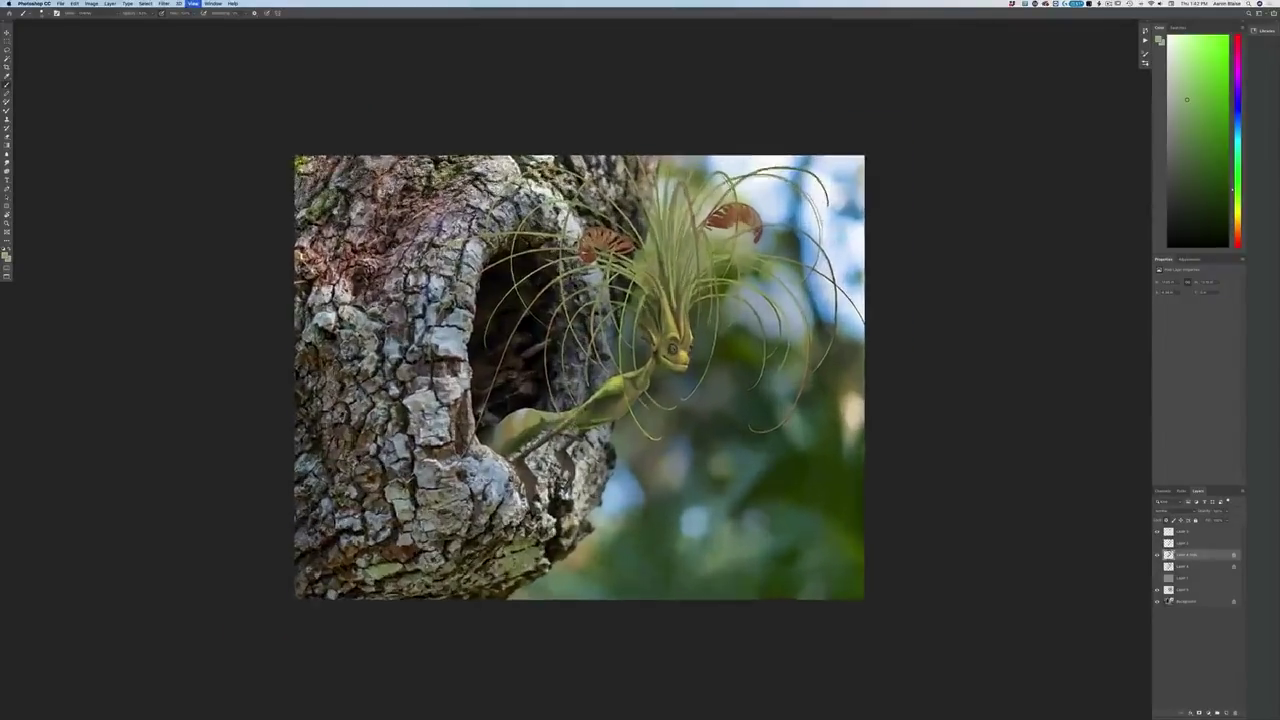
# Brighten the broad drooping frond just behind the head and check it against the whole picture
pyautogui.press('super+plus')
pyautogui.press('super+plus')
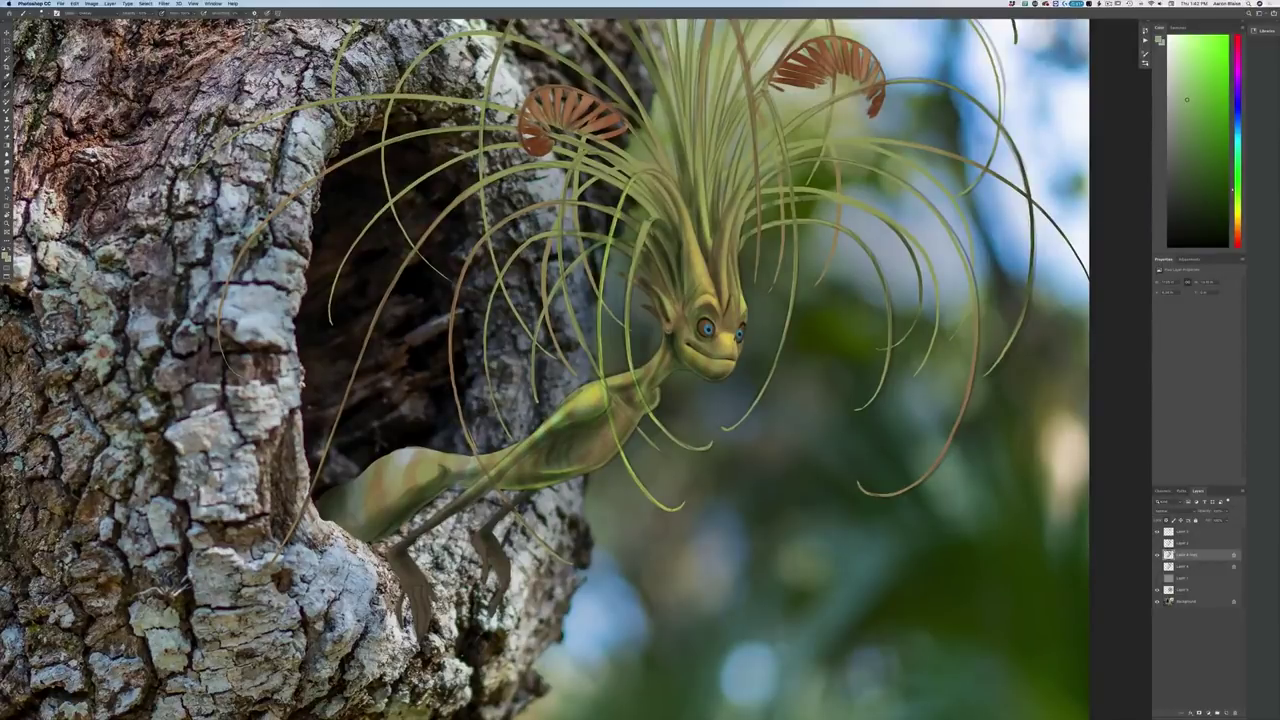
pyautogui.moveTo(651, 225)
pyautogui.mouseDown()
pyautogui.moveTo(632, 275)
pyautogui.moveTo(636, 264)
pyautogui.mouseUp()
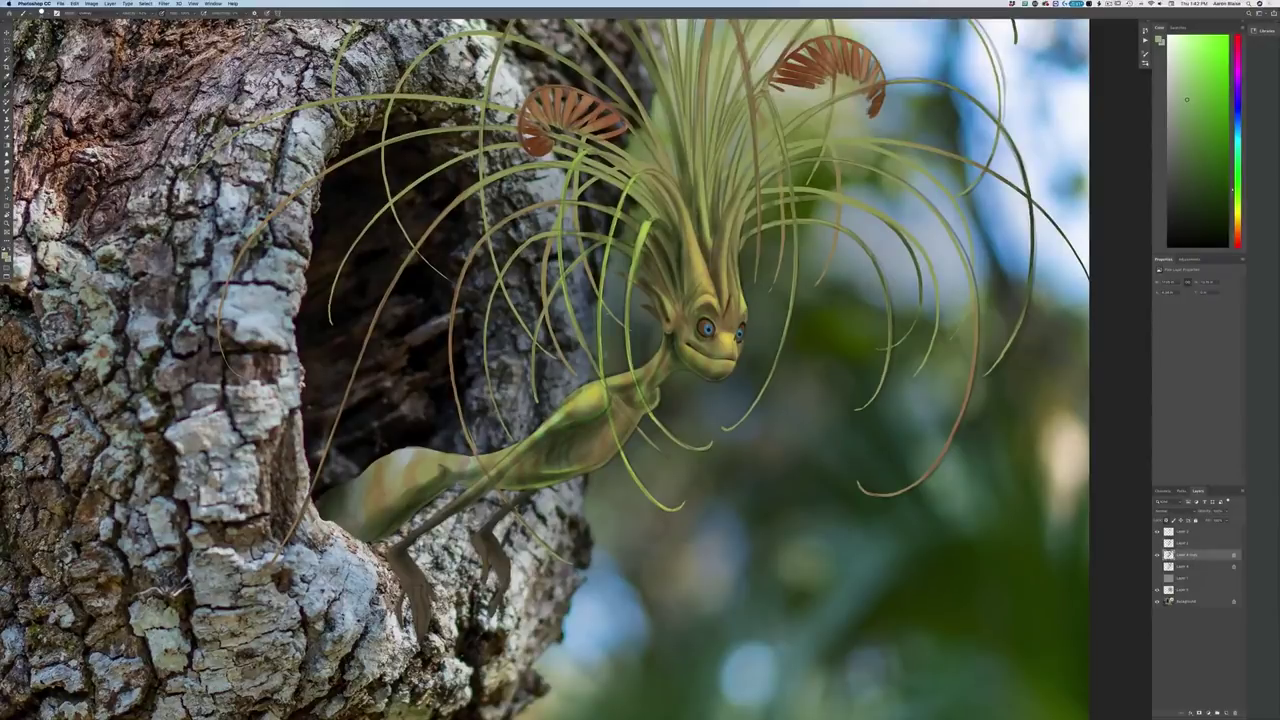
pyautogui.press('super+0')
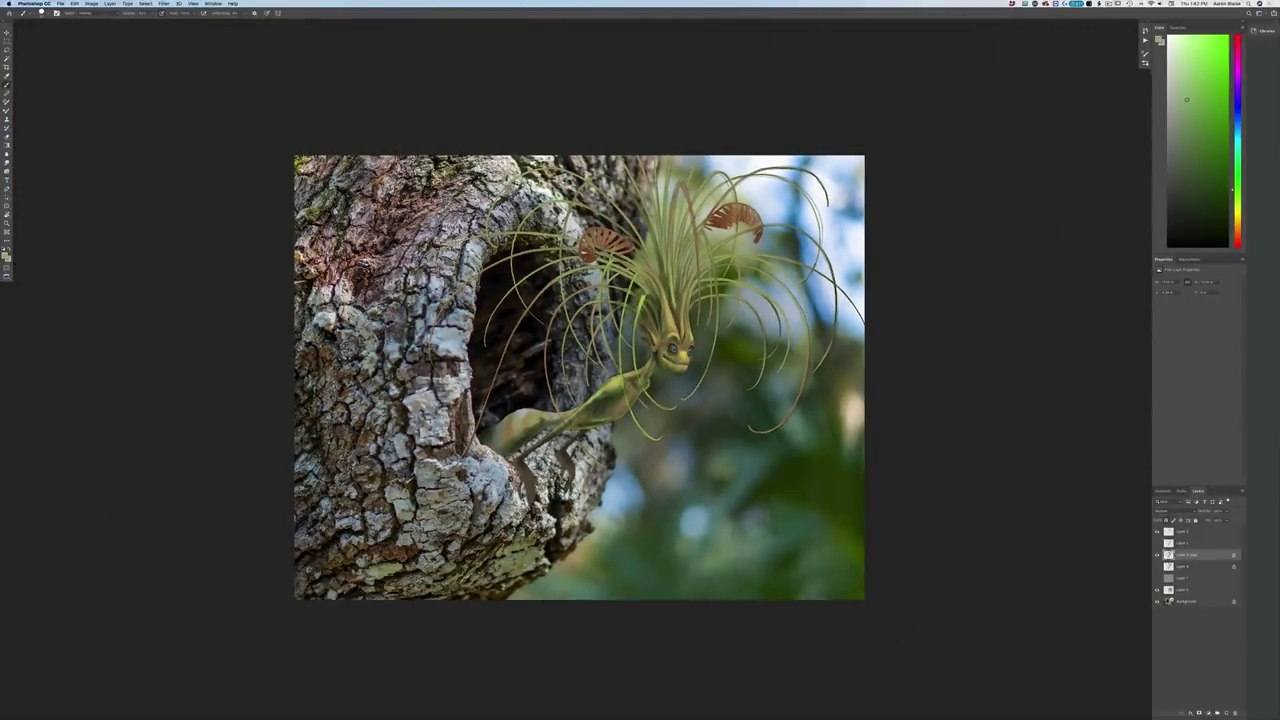
# Paint green highlights along the top of the creature's hip and the long frond hanging in front of the face
pyautogui.press('super+plus')
pyautogui.press('super+plus')
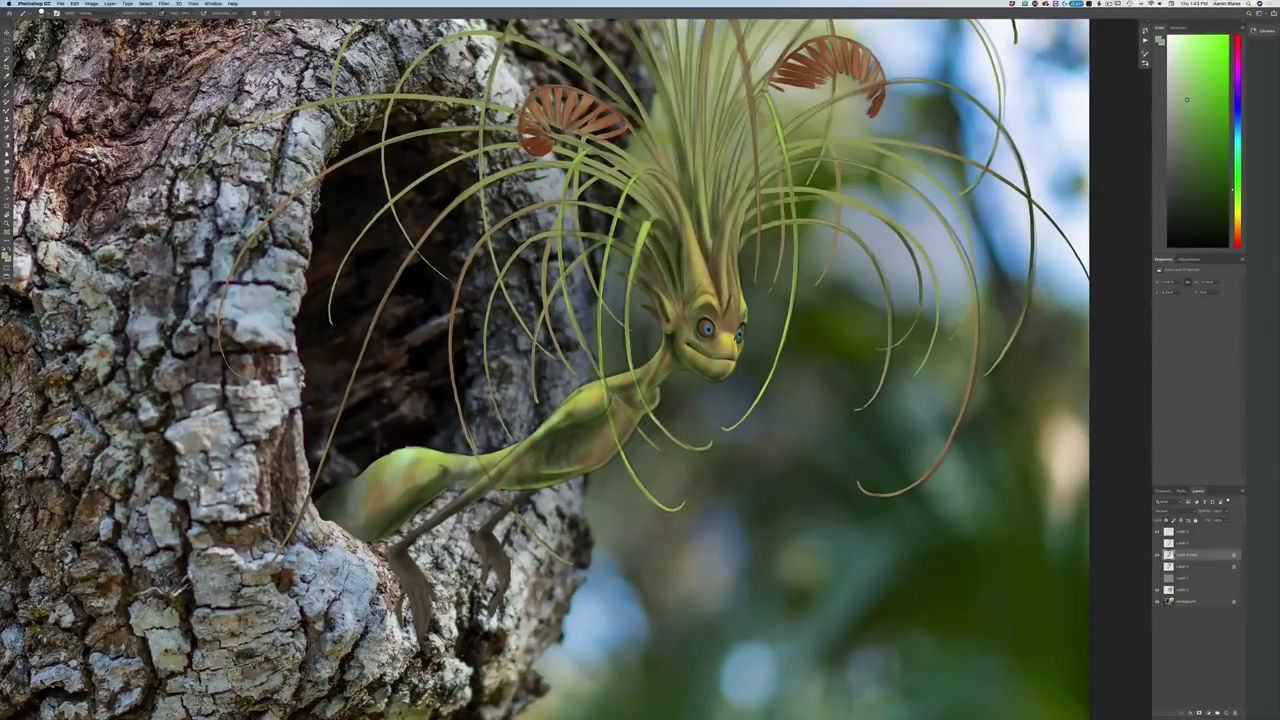
pyautogui.press('super+minus')
pyautogui.press('super+minus')
pyautogui.press('super+minus')
pyautogui.press('super+equal')
pyautogui.press('super+equal')
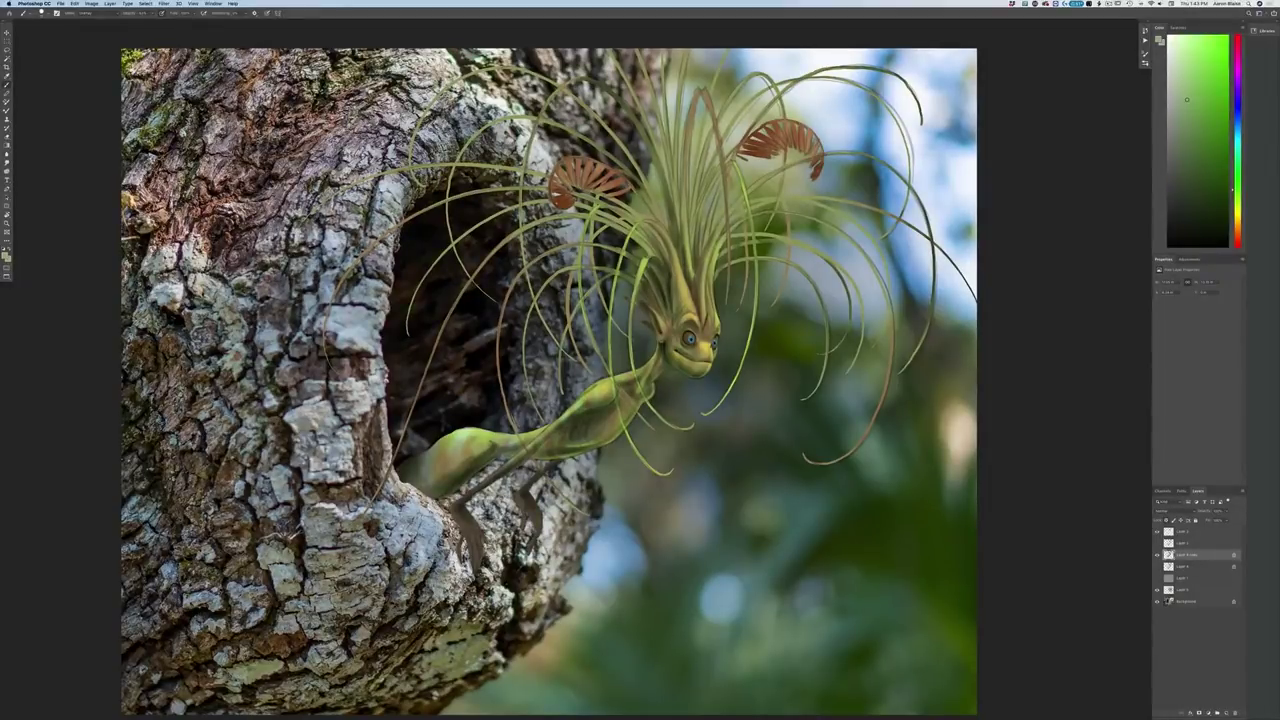
# Touch up the highlights on the frond bases rising from the forehead and compare them with the whole picture
pyautogui.press('super+equal')
pyautogui.press('super+equal')
pyautogui.press('super+equal')
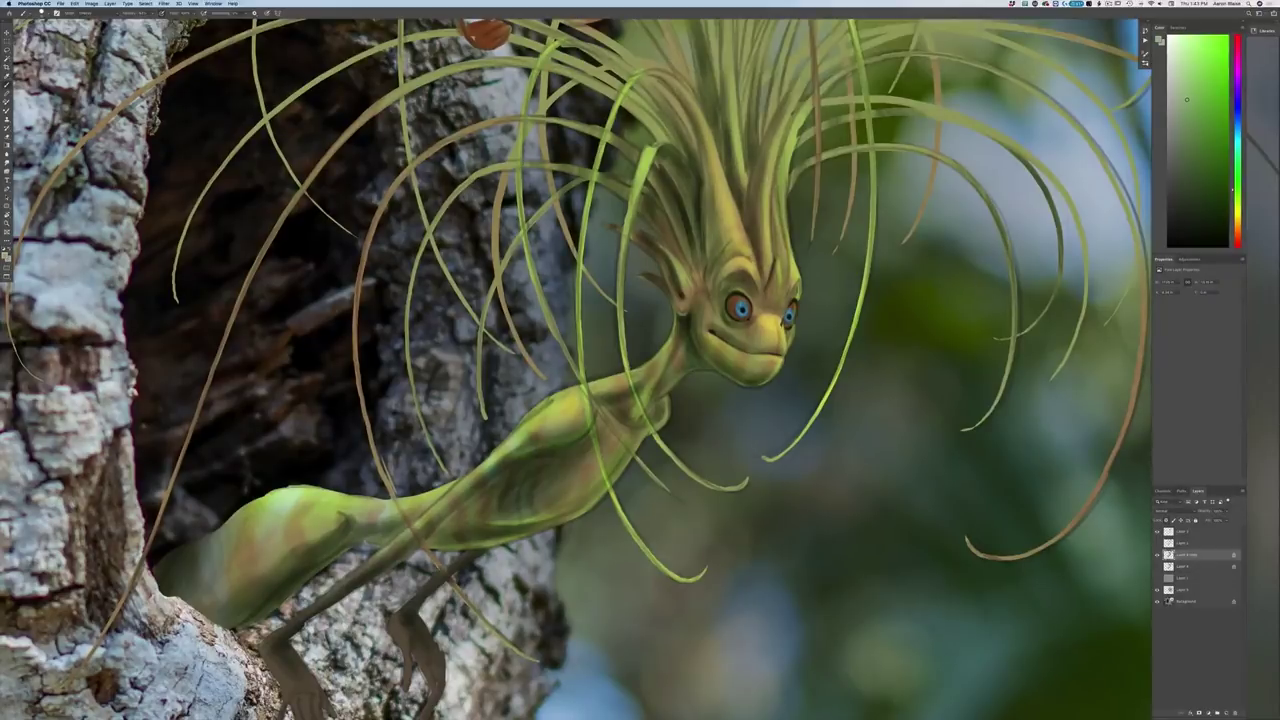
pyautogui.moveTo(734, 202); pyautogui.dragTo(745, 235)
pyautogui.press('super+minus')
pyautogui.press('super+minus')
pyautogui.press('super+minus')
pyautogui.press('super+minus')
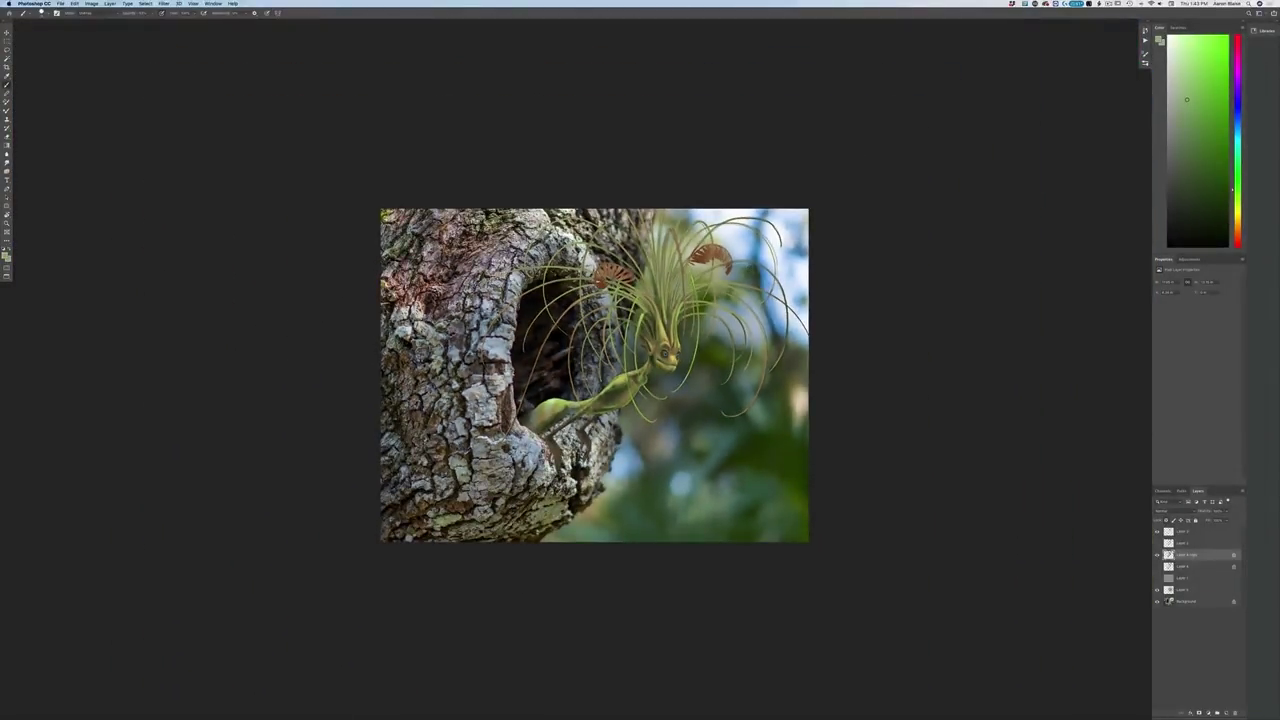
# Flip the canvas horizontally to examine the creature mirrored, then restore the original orientation
pyautogui.click(91, 3)
pyautogui.moveTo(110, 67)
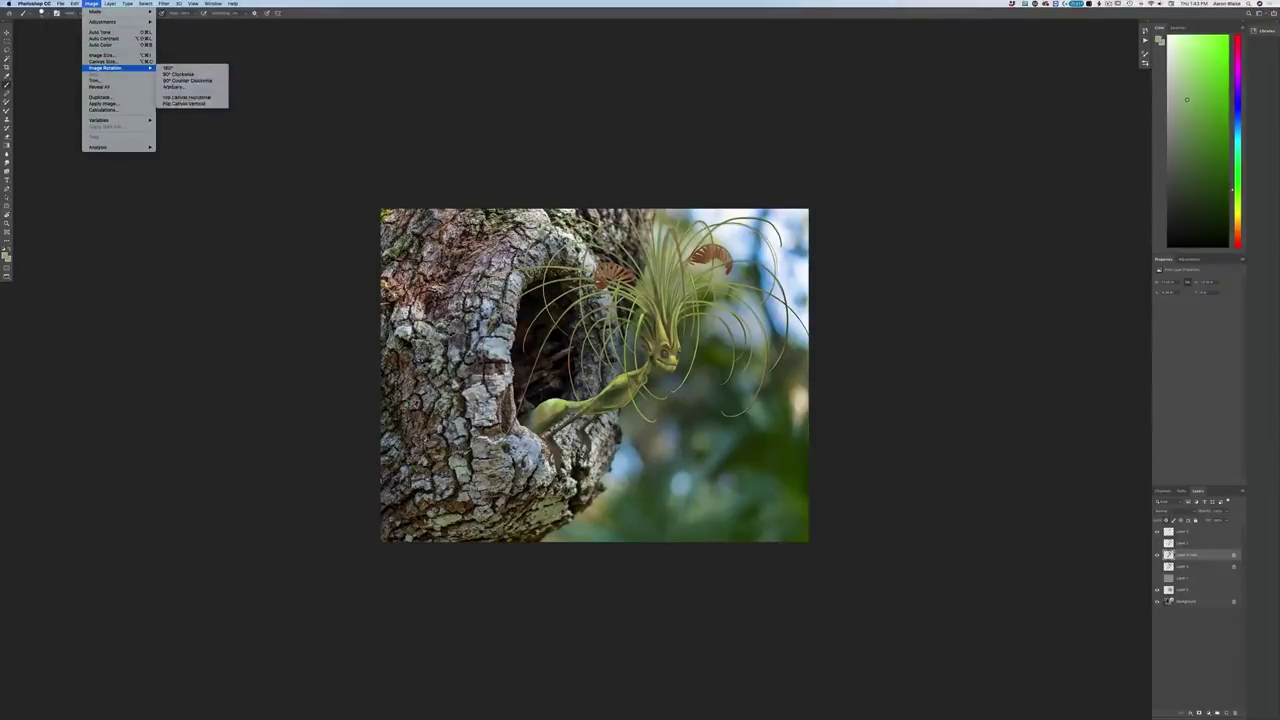
pyautogui.click(185, 97)
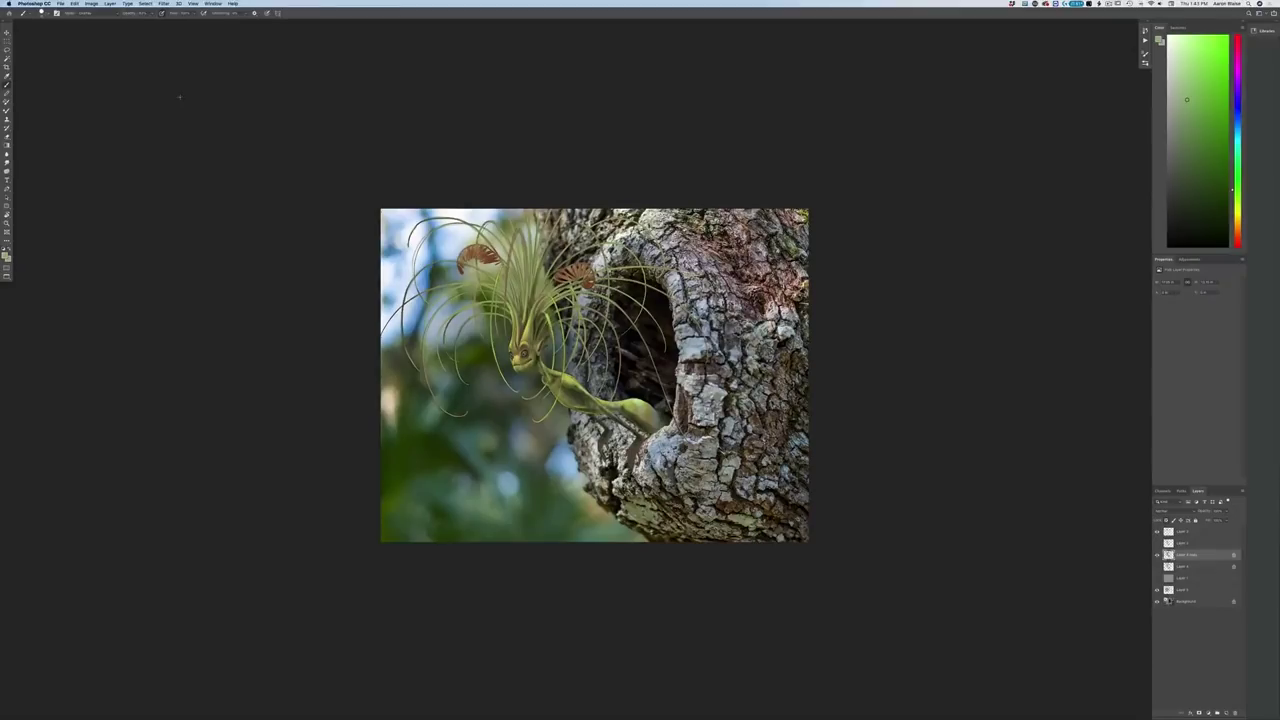
pyautogui.press('super+plus')
pyautogui.press('super+plus')
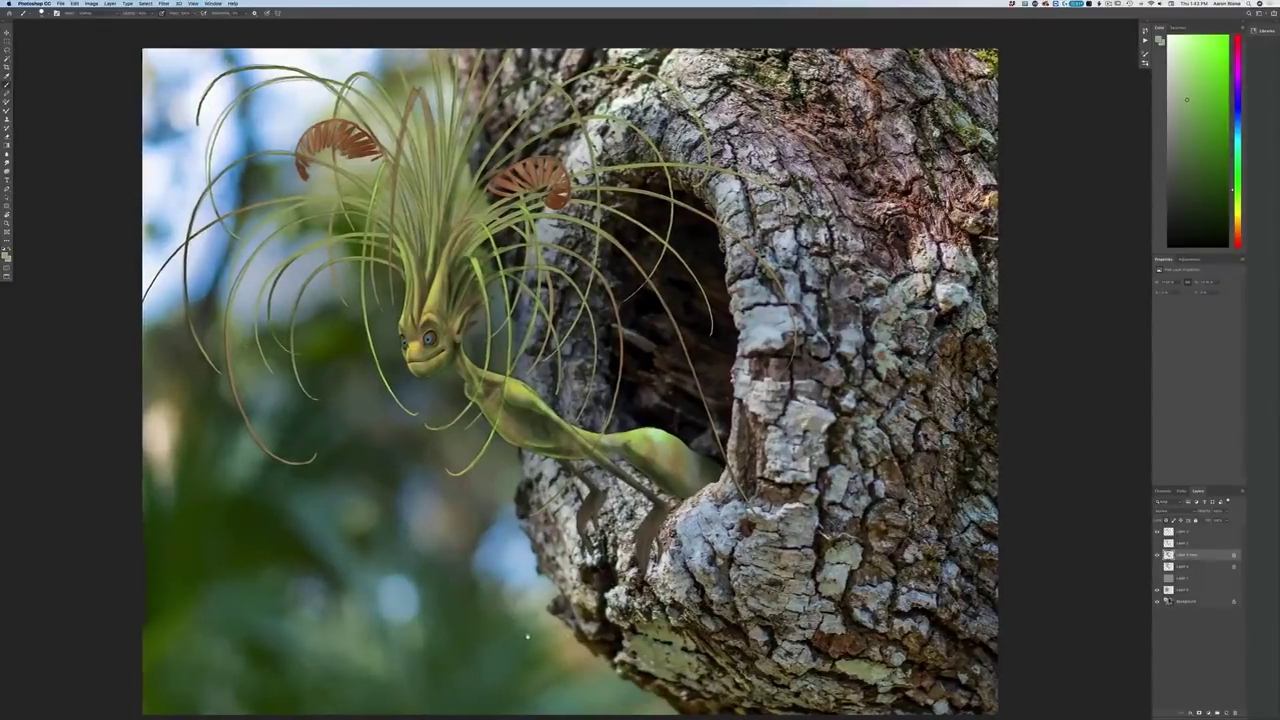
pyautogui.moveTo(527, 636); pyautogui.dragTo(603, 636)
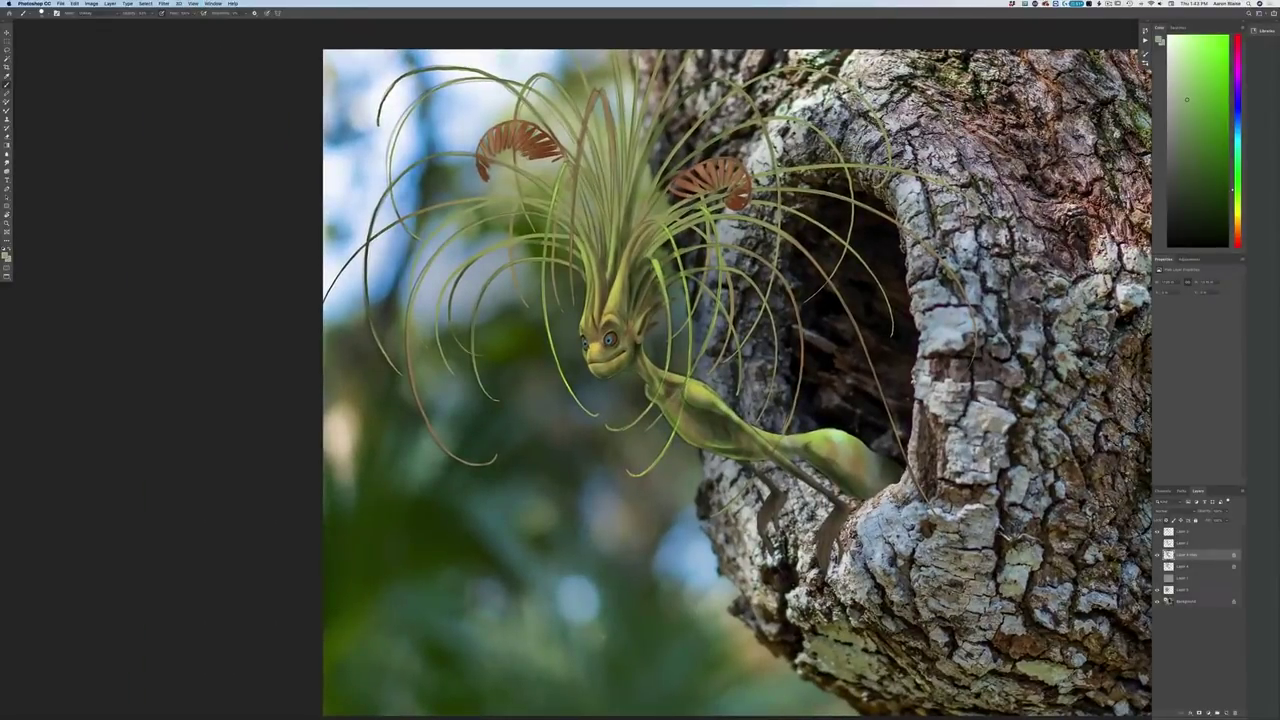
pyautogui.press('super+plus')
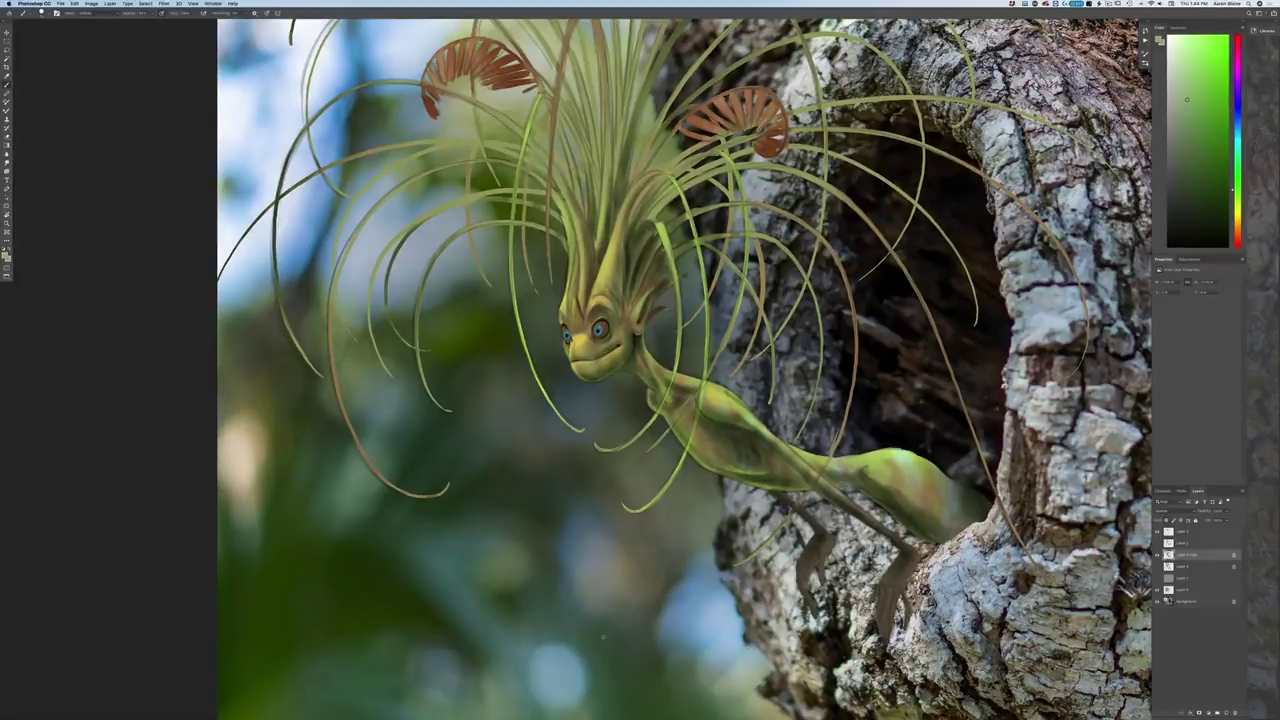
pyautogui.press('F2')
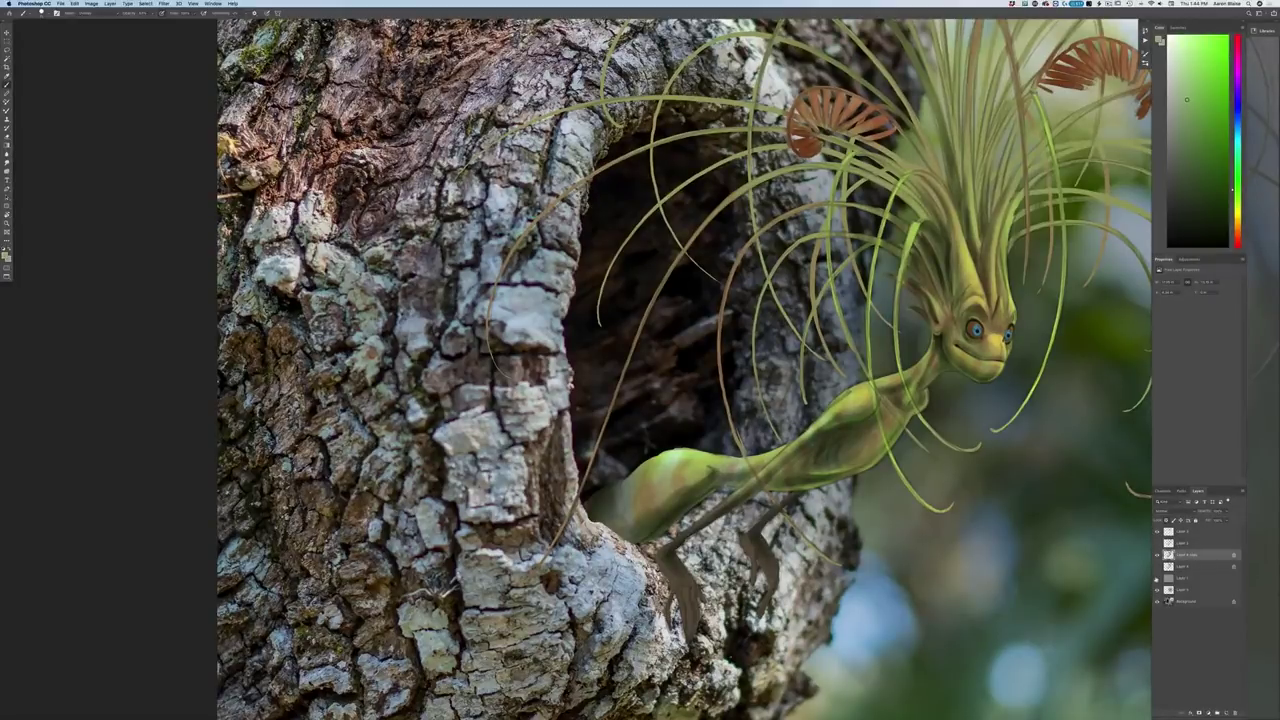
# Hide and reshow the creature's painted layer to identify it, and unlock the layer
pyautogui.click(1157, 556)
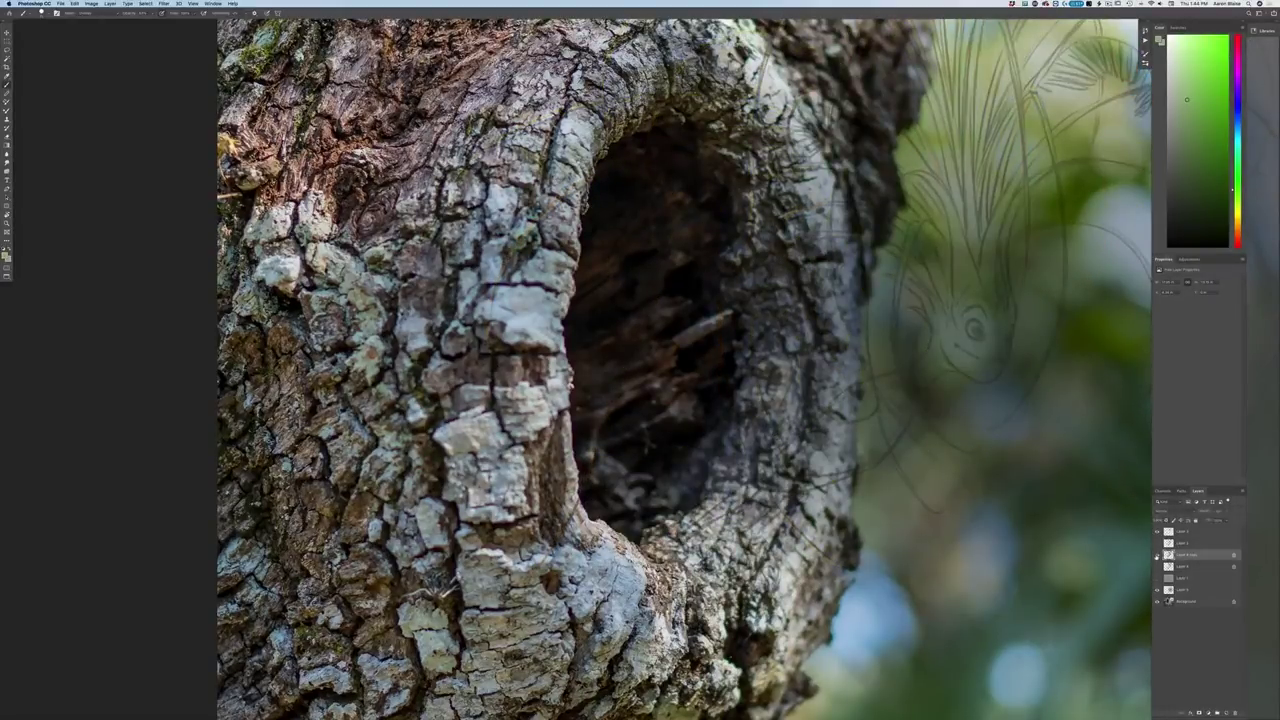
pyautogui.click(1157, 556)
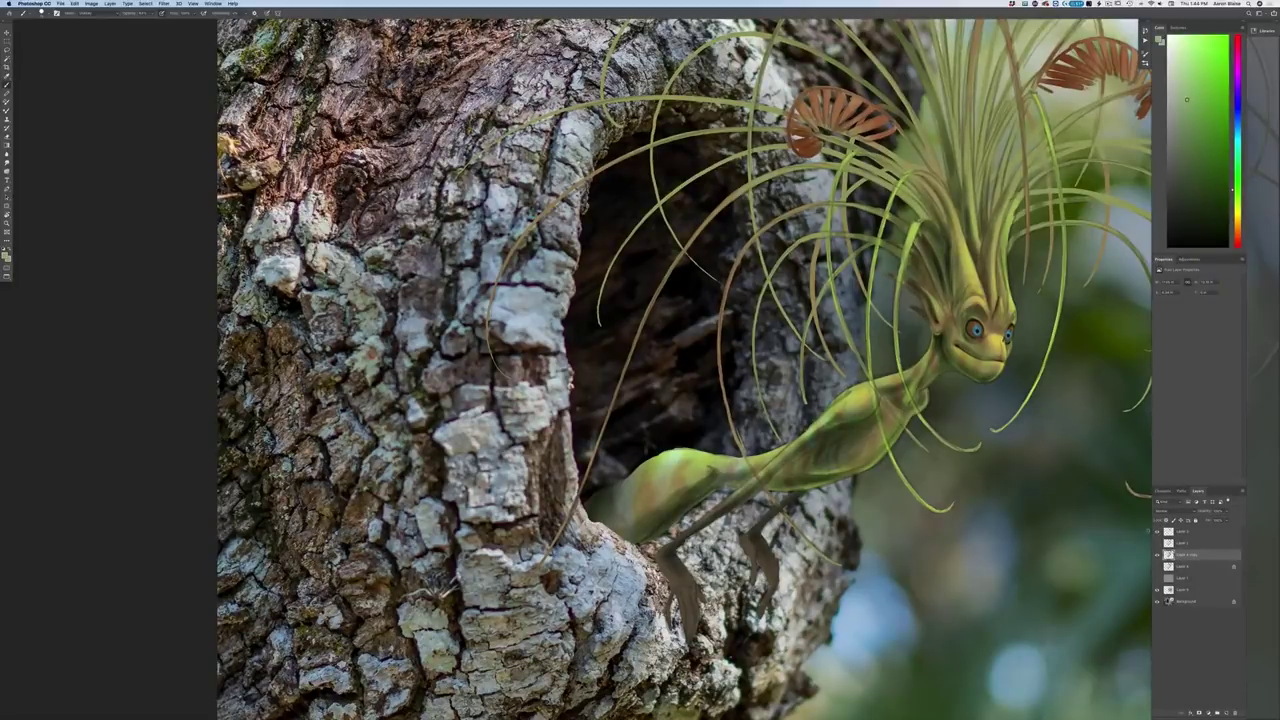
# Choose a bright yellow as the foreground colour and change the brush's blending mode from Overlay
pyautogui.click(5, 256)
pyautogui.click(168, 259)
pyautogui.click(130, 196)
pyautogui.click(227, 183)
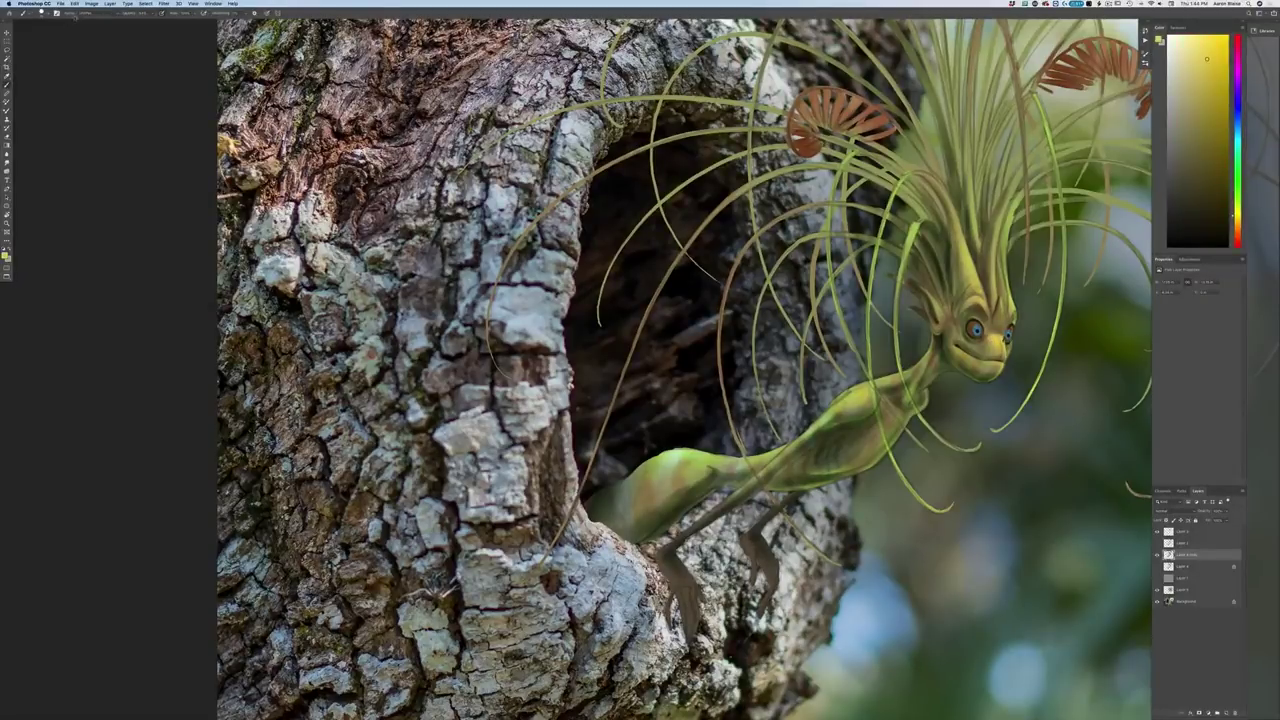
pyautogui.click(85, 12)
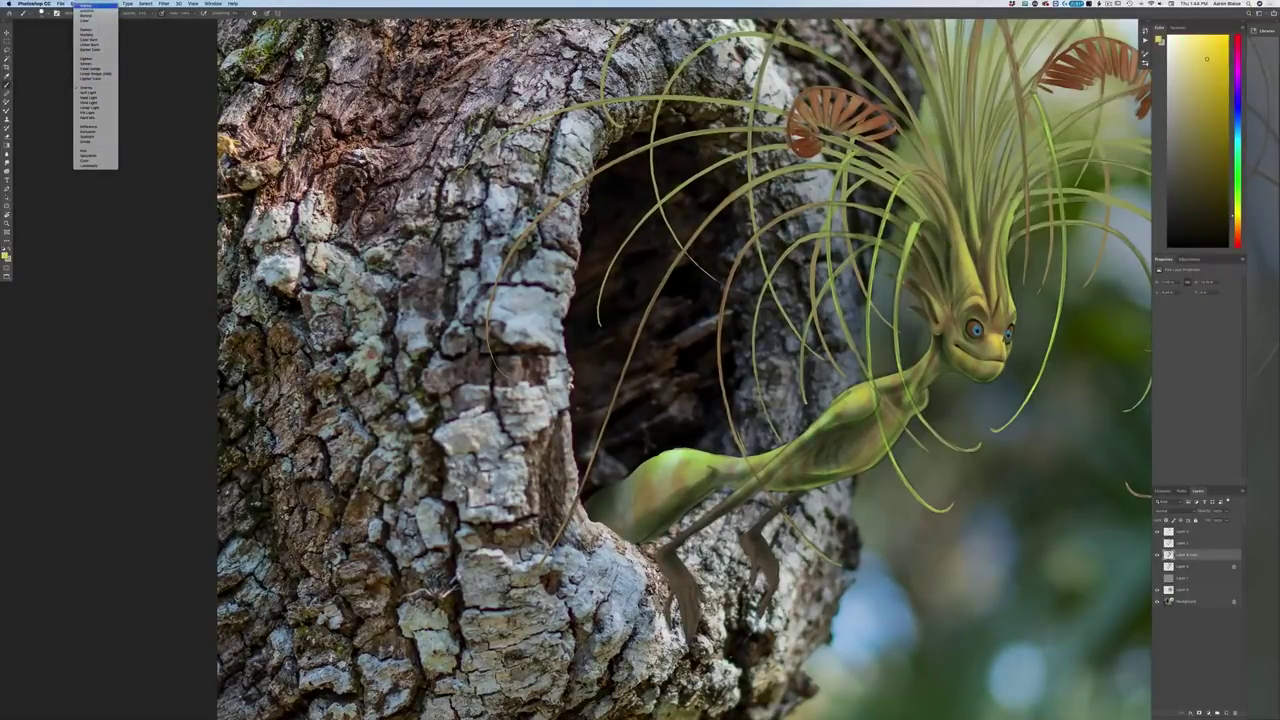
pyautogui.click(113, 28)
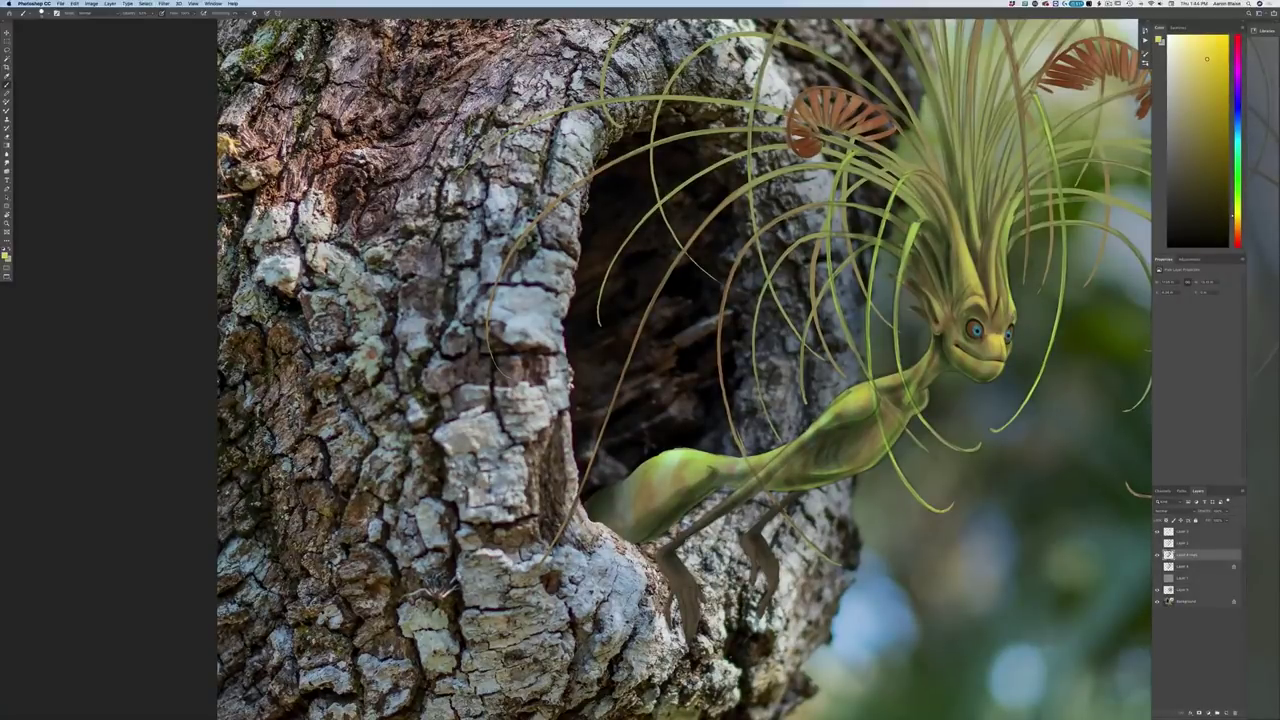
# Try a yellow brush stroke on the creature's nose and undo it
pyautogui.moveTo(996, 323); pyautogui.dragTo(1001, 331)
pyautogui.press('super+z')
pyautogui.moveTo(499, 515); pyautogui.dragTo(255, 549)
pyautogui.press('super+plus')
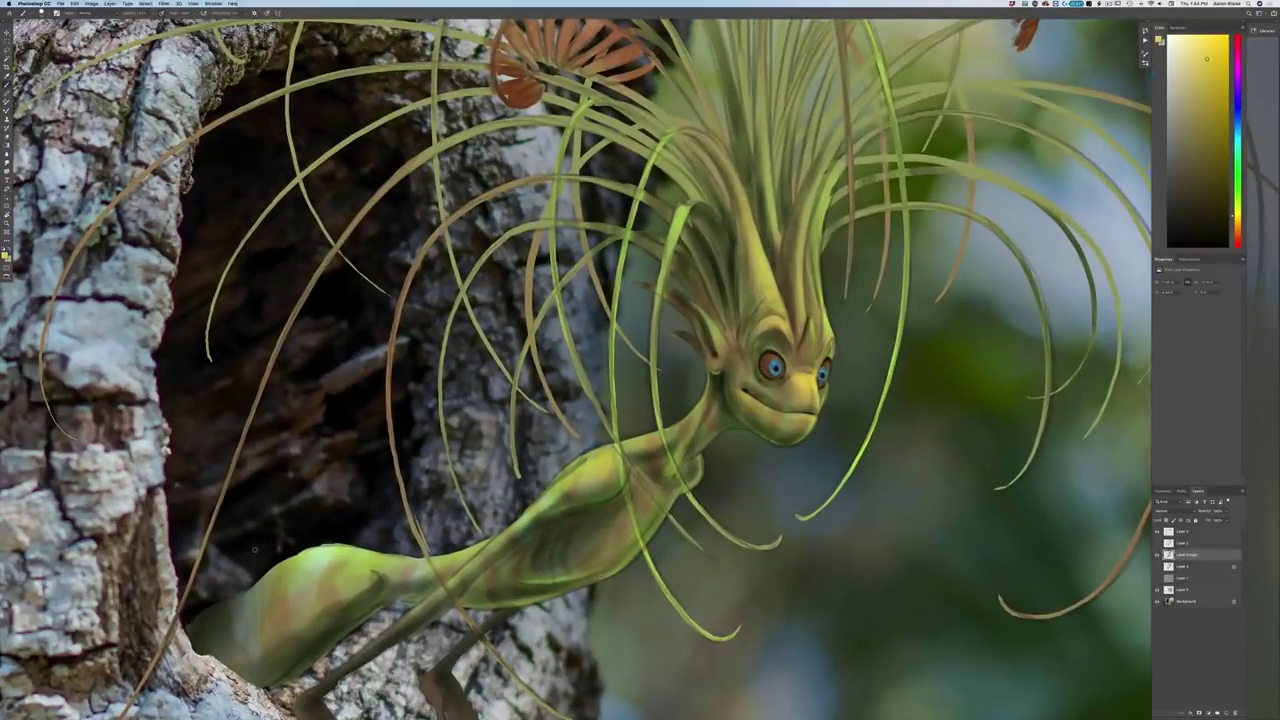
# Choose a muted yellow as the foreground colour and change the brush's blending mode
pyautogui.click(5, 256)
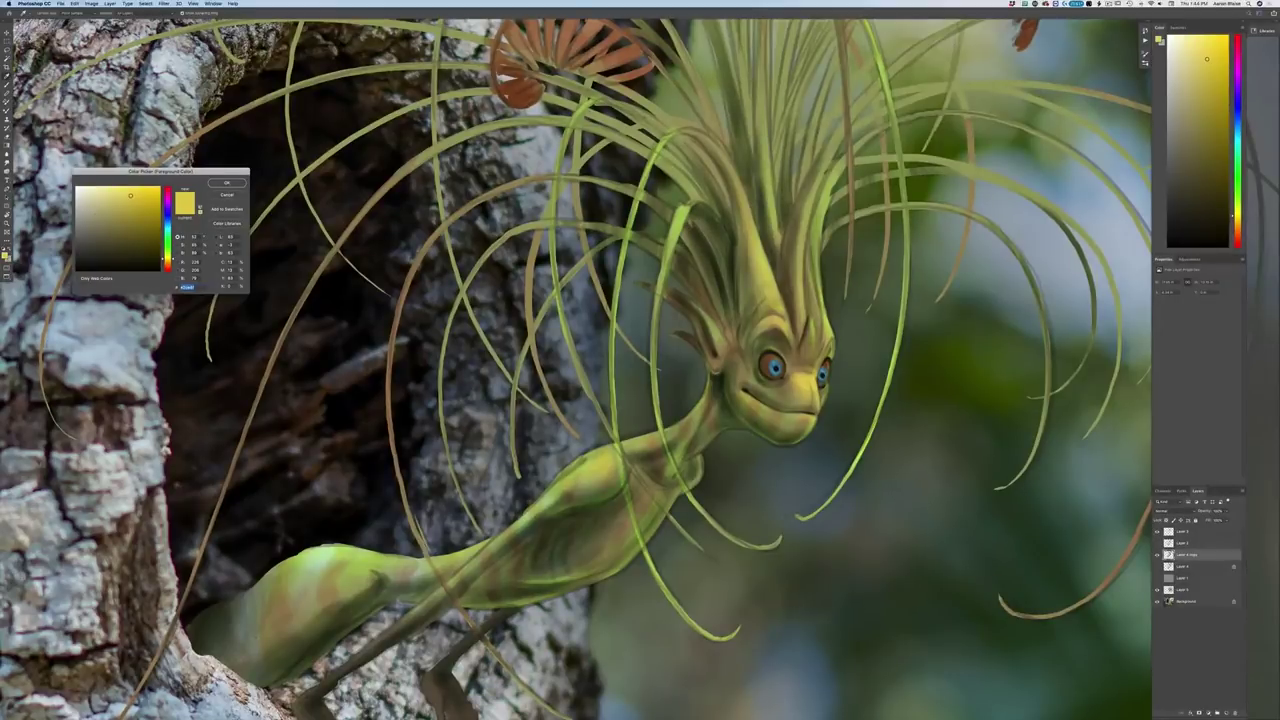
pyautogui.press('Return')
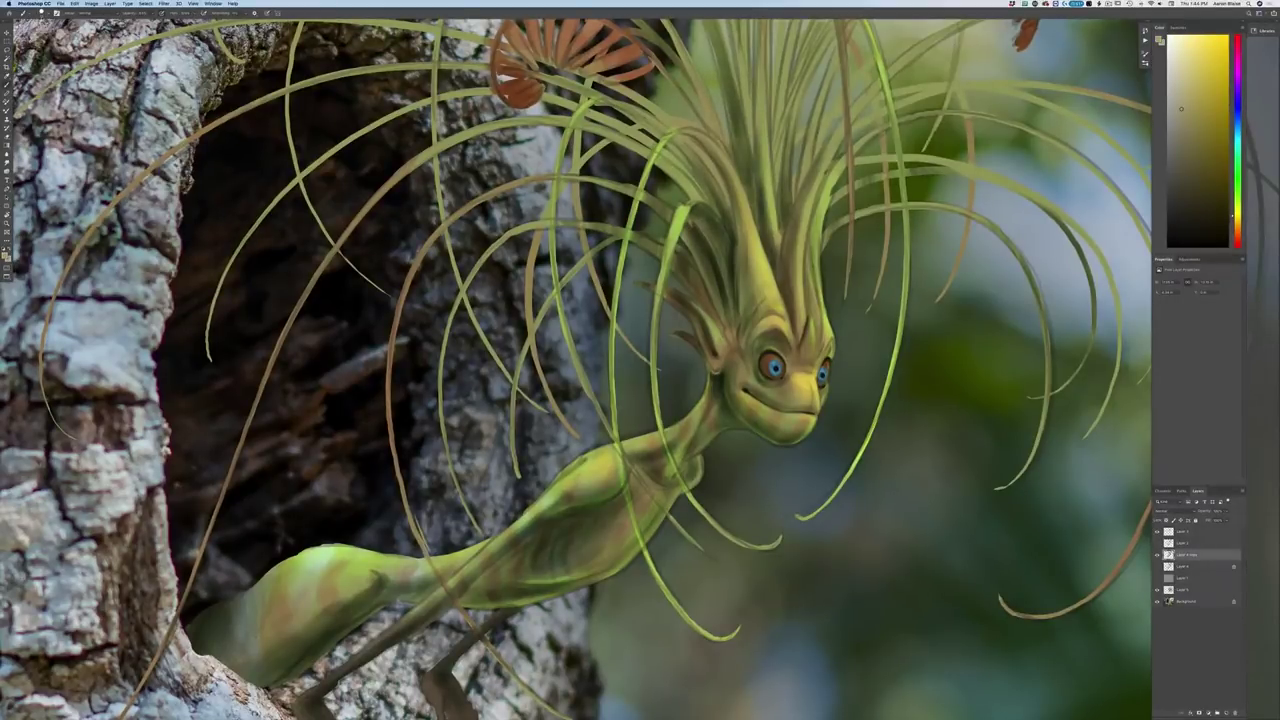
pyautogui.click(85, 15)
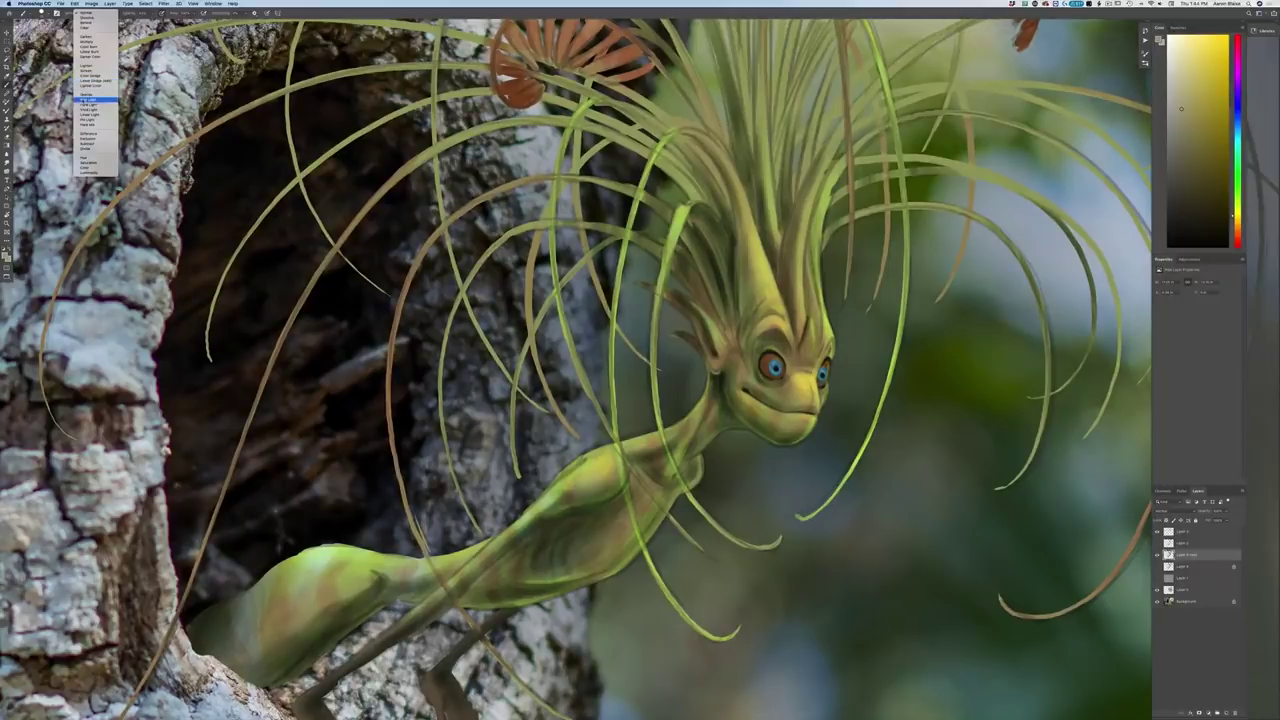
pyautogui.click(85, 95)
pyautogui.click(85, 14)
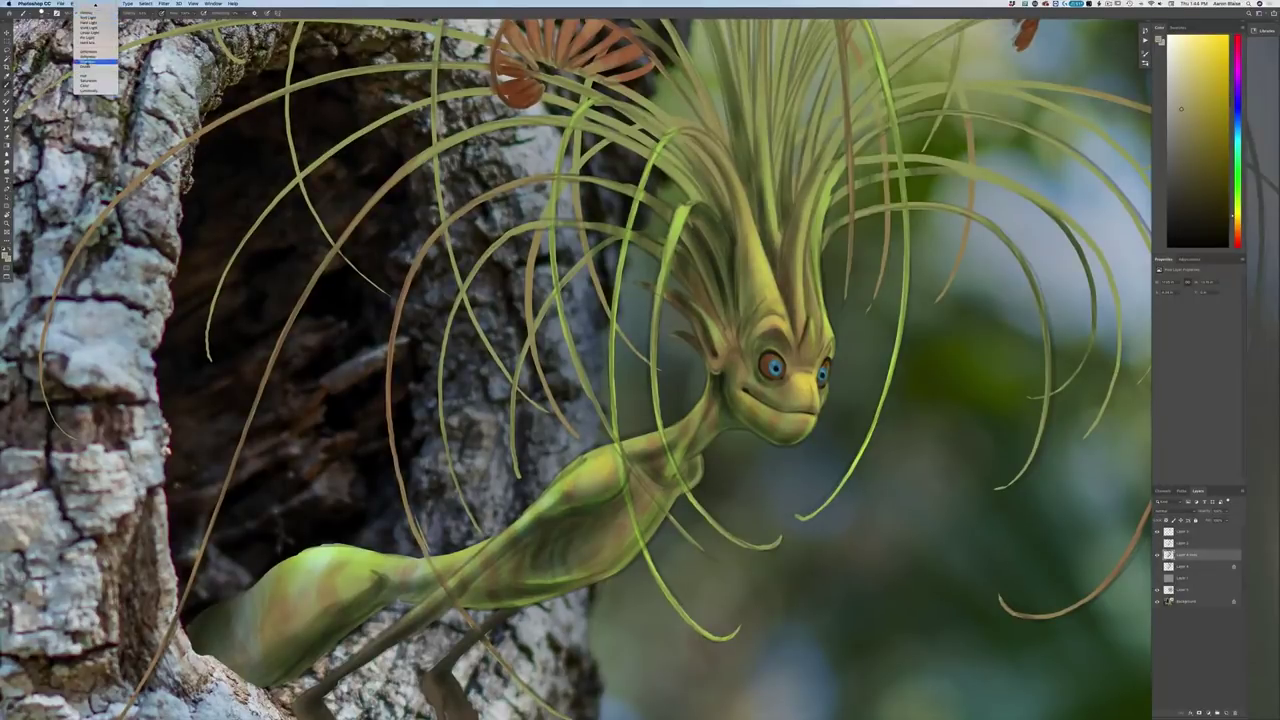
pyautogui.moveTo(86, 5)
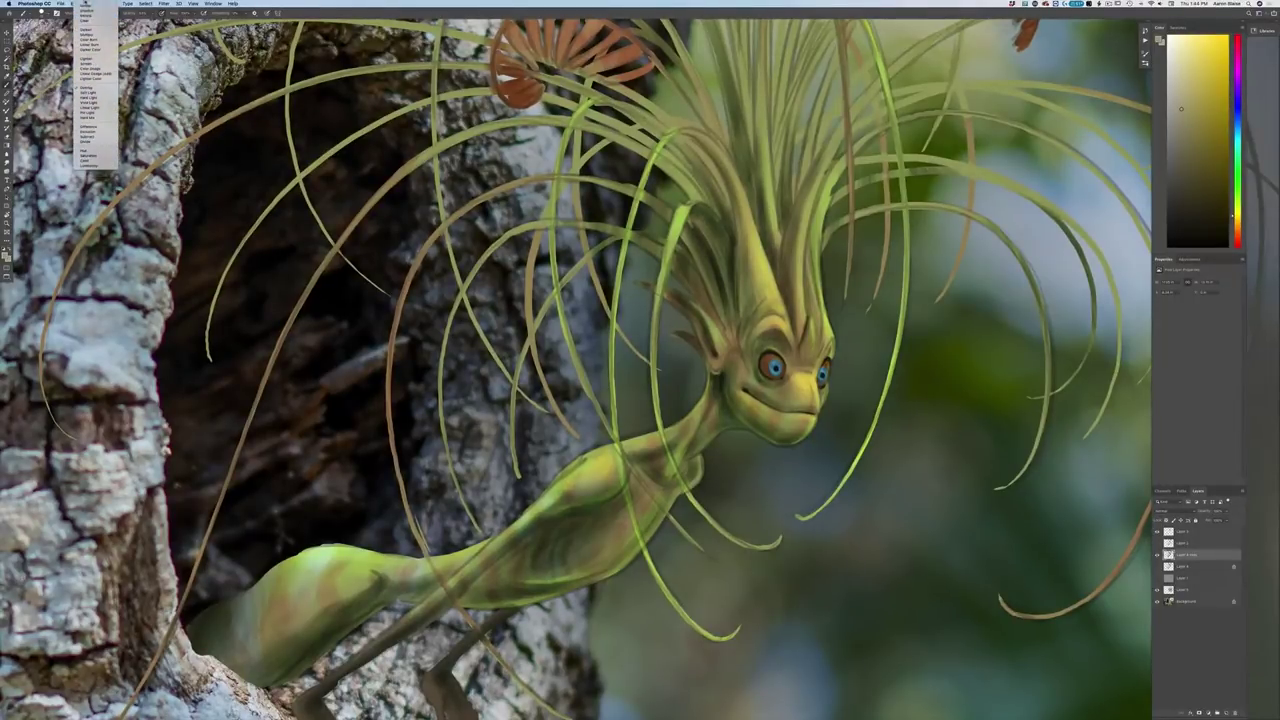
pyautogui.click(95, 6)
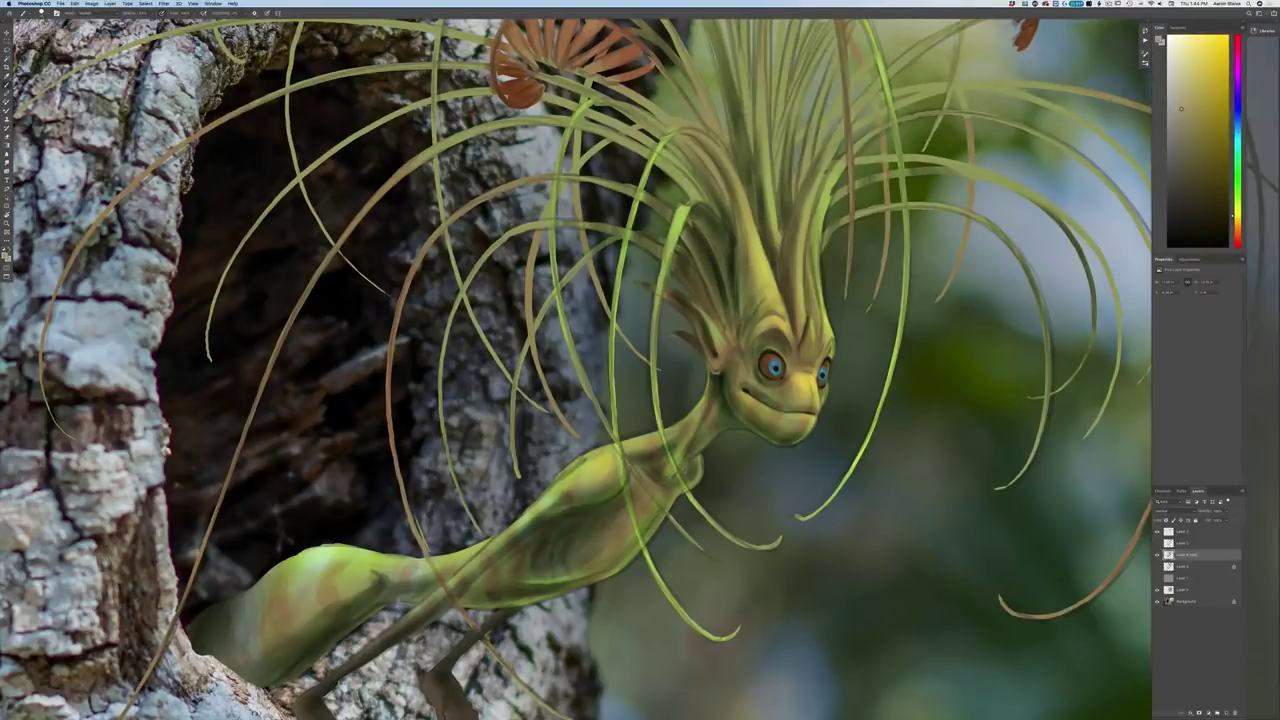
# Set the foreground colour to a muted, greyish green
pyautogui.click(5, 256)
pyautogui.moveTo(167, 255); pyautogui.dragTo(166, 238)
pyautogui.moveTo(95, 216); pyautogui.dragTo(95, 220)
pyautogui.press('Return')
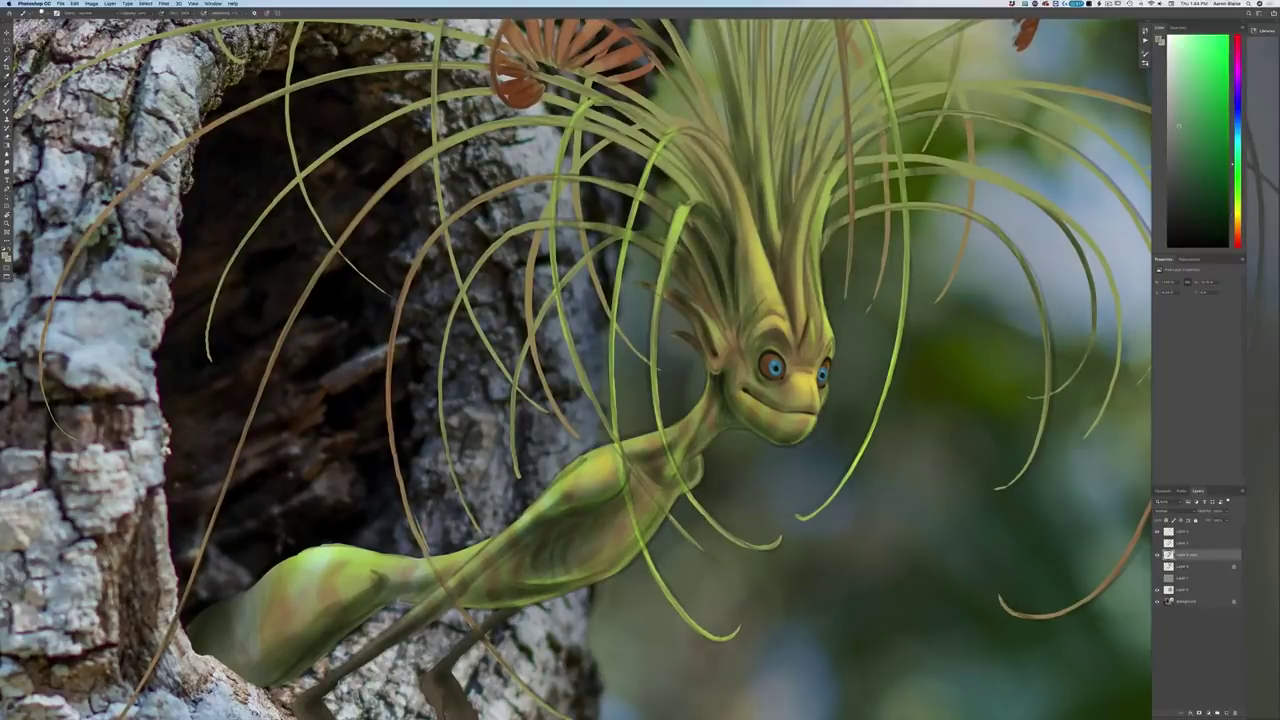
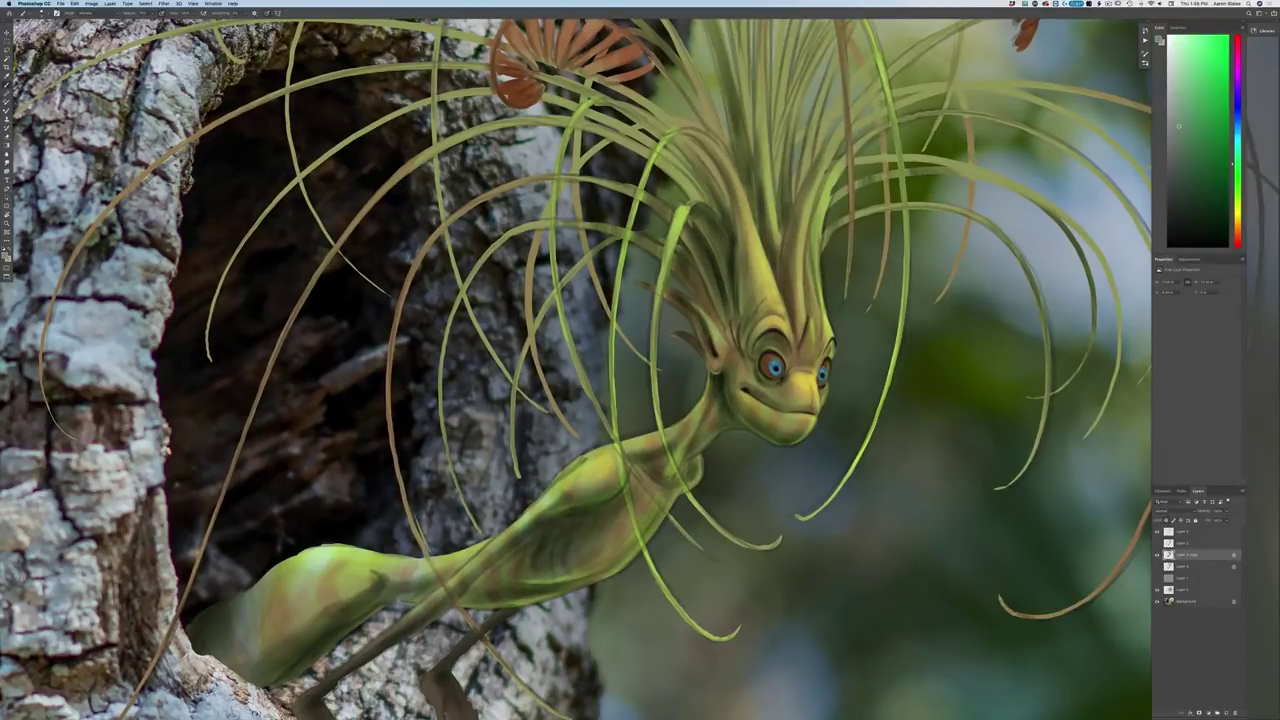
# Enlarge the brush and shade around the creature's ear, neck and the frond bases above the head in muted green
pyautogui.press(']')
pyautogui.moveTo(708, 339)
pyautogui.mouseDown()
pyautogui.moveTo(714, 355)
pyautogui.moveTo(698, 318)
pyautogui.mouseUp()
pyautogui.moveTo(722, 378); pyautogui.dragTo(723, 387)
pyautogui.moveTo(722, 378); pyautogui.dragTo(620, 555)
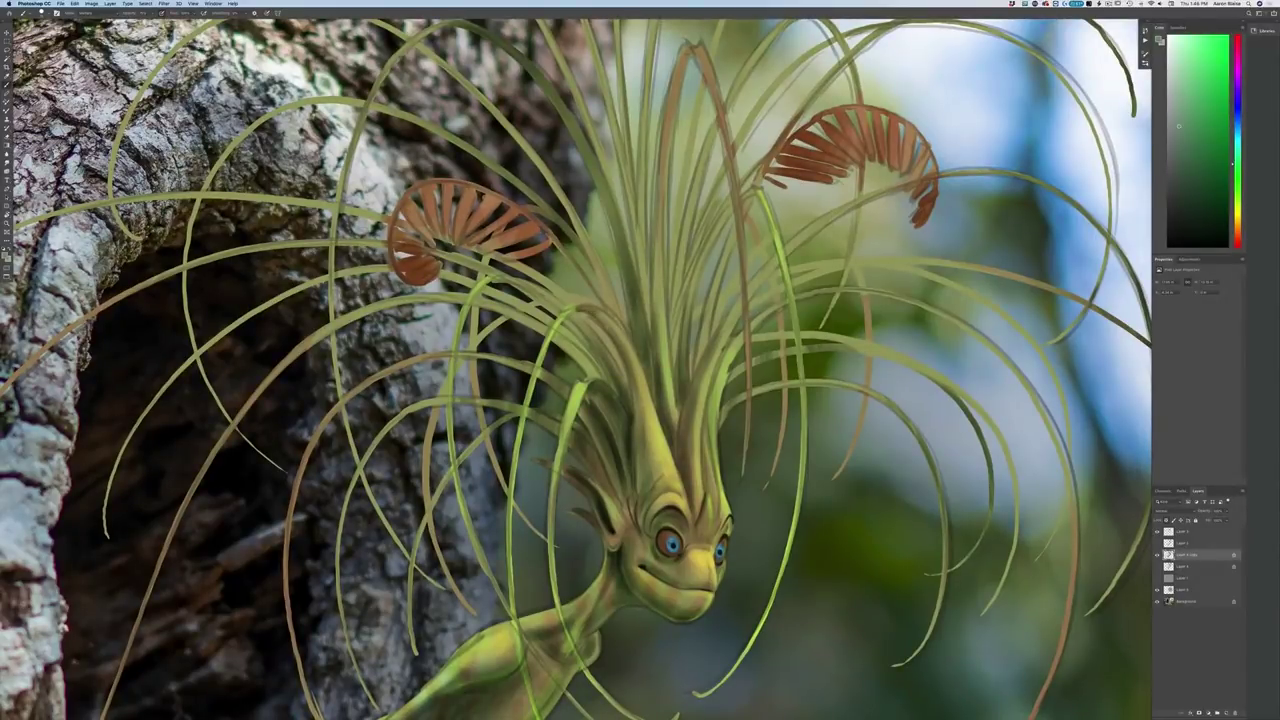
pyautogui.moveTo(594, 312)
pyautogui.mouseDown()
pyautogui.moveTo(633, 352)
pyautogui.moveTo(616, 342)
pyautogui.moveTo(650, 437)
pyautogui.moveTo(651, 414)
pyautogui.mouseUp()
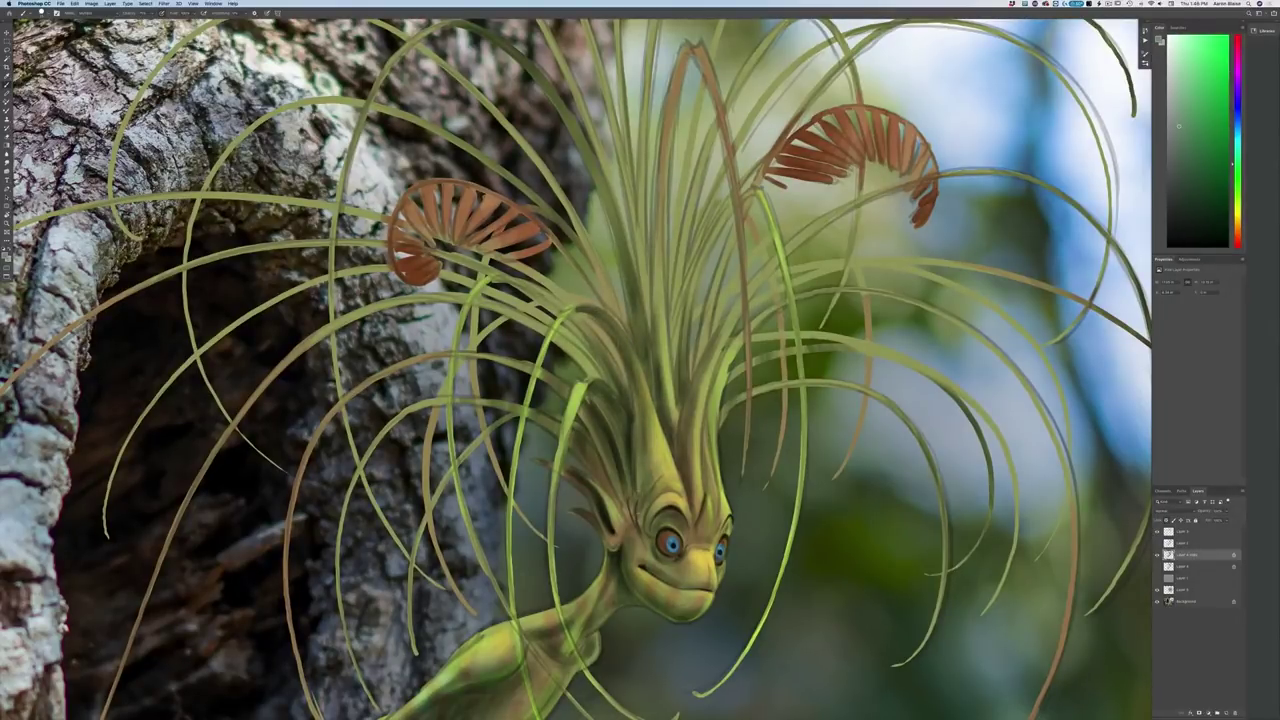
# Examine the shaded head and fronds up close and against the whole picture
pyautogui.press('super+minus')
pyautogui.press('super+minus')
pyautogui.press('super+plus')
pyautogui.moveTo(609, 367); pyautogui.dragTo(549, 330)
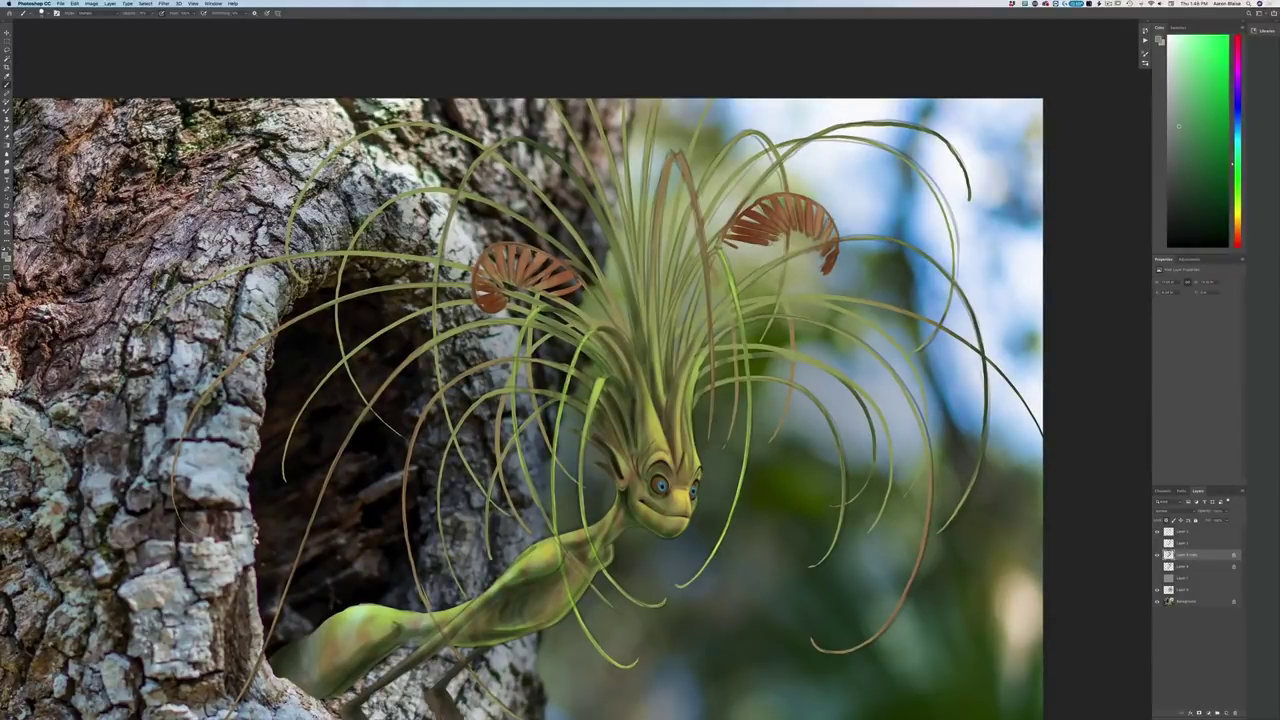
pyautogui.press('super+minus')
pyautogui.press('super+minus')
pyautogui.press('super+minus')
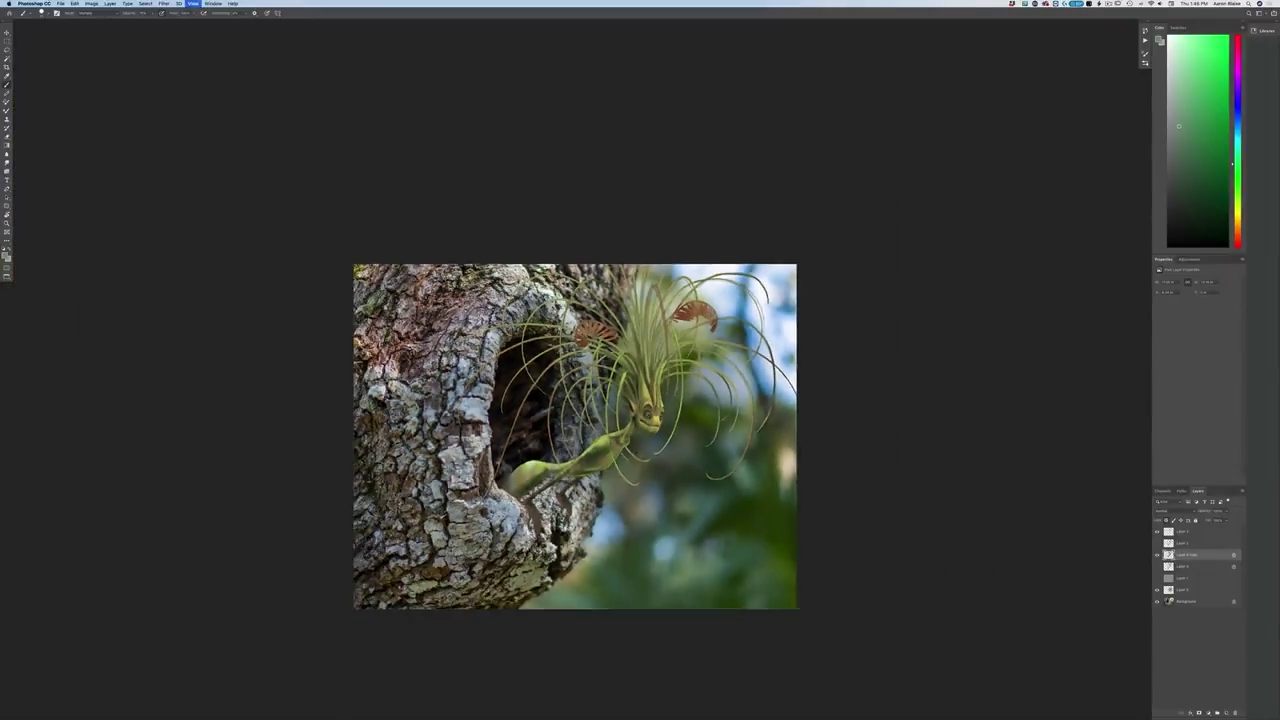
pyautogui.press('super+plus')
pyautogui.press('super+plus')
pyautogui.press('super+plus')
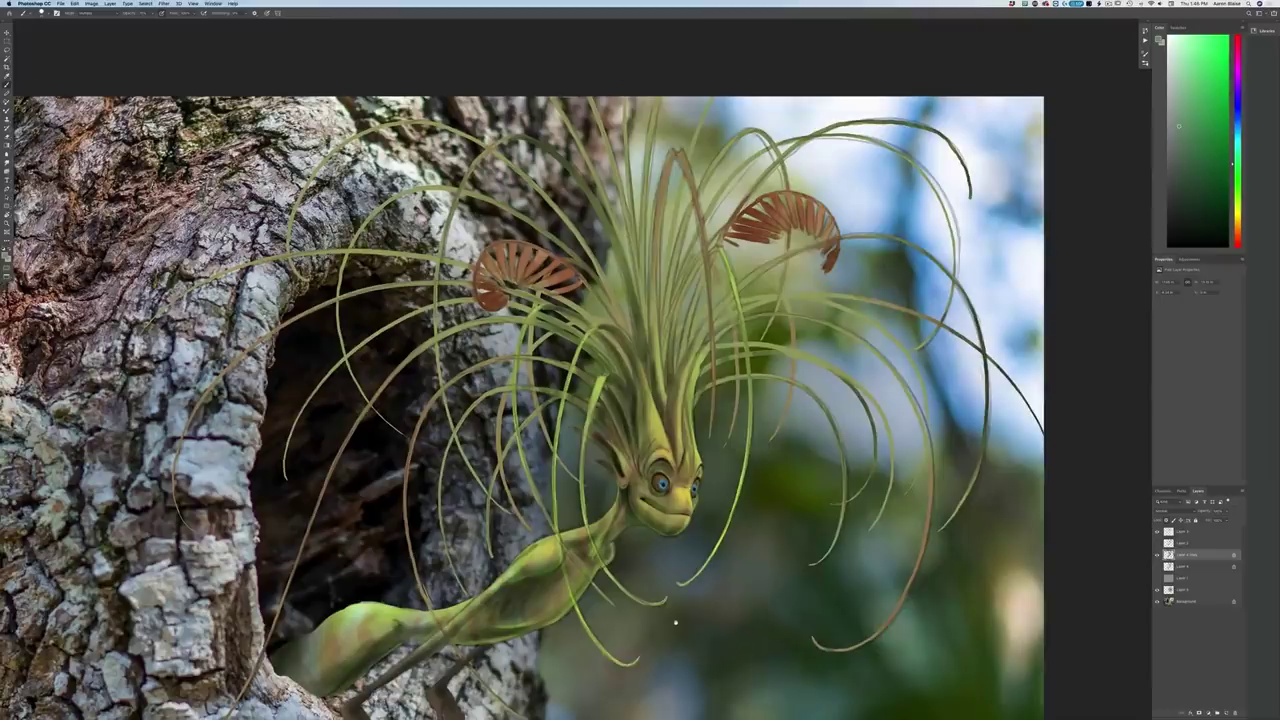
# Darken the frond bases above the forehead and the long upright fronds rising from the head
pyautogui.moveTo(676, 622); pyautogui.dragTo(702, 572)
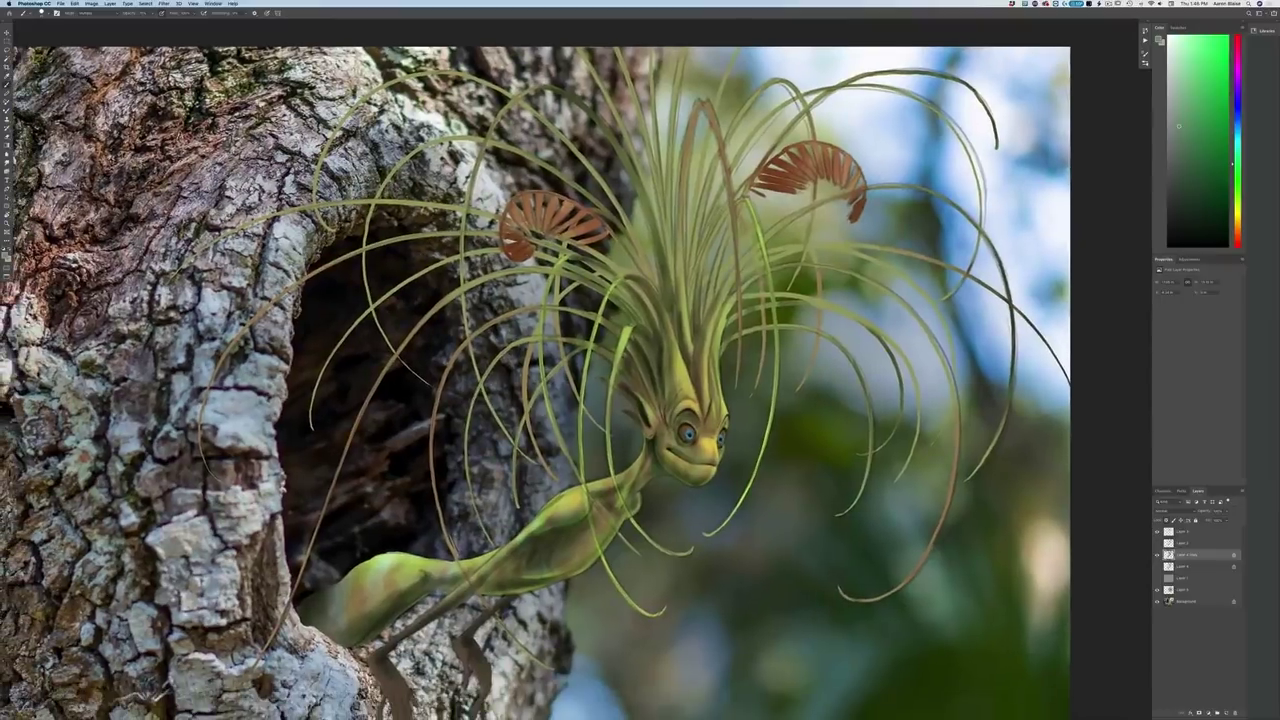
pyautogui.moveTo(719, 322); pyautogui.dragTo(715, 352)
pyautogui.moveTo(722, 315); pyautogui.dragTo(716, 359)
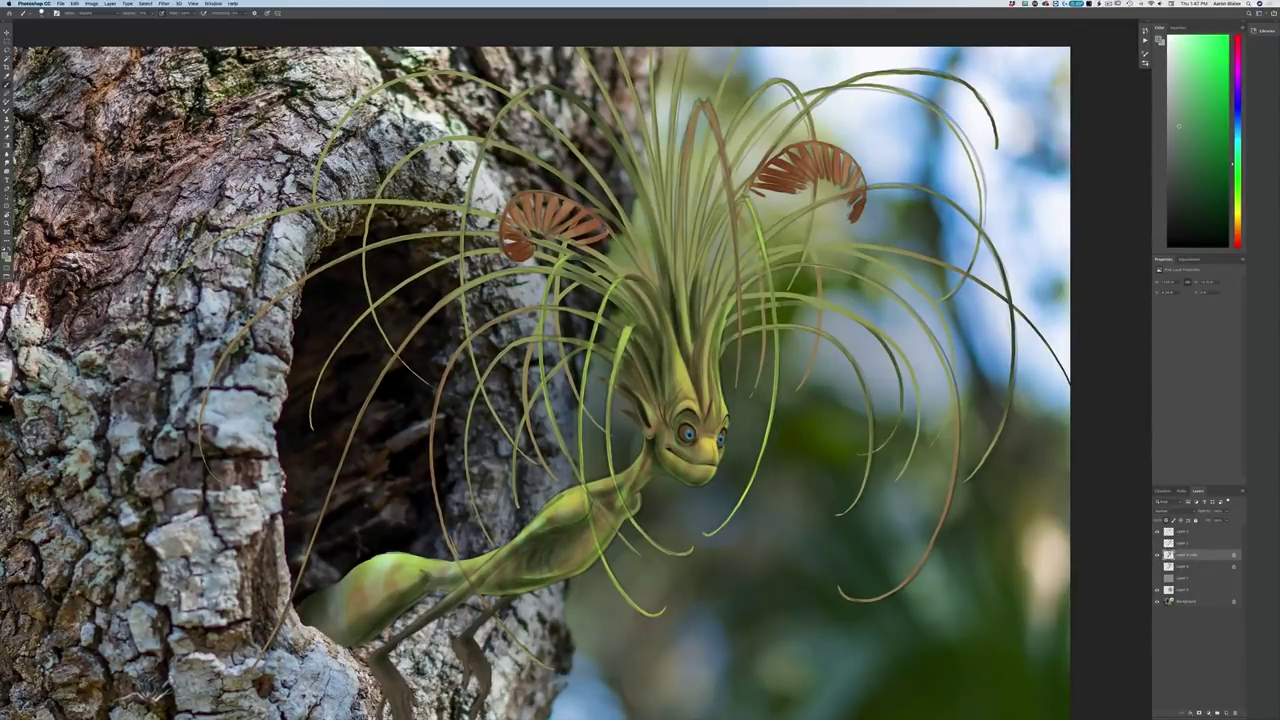
pyautogui.moveTo(671, 251)
pyautogui.mouseDown()
pyautogui.moveTo(675, 285)
pyautogui.moveTo(653, 173)
pyautogui.mouseUp()
pyautogui.moveTo(665, 217)
pyautogui.mouseDown()
pyautogui.moveTo(645, 132)
pyautogui.moveTo(651, 72)
pyautogui.moveTo(663, 199)
pyautogui.mouseUp()
pyautogui.moveTo(679, 80); pyautogui.dragTo(669, 223)
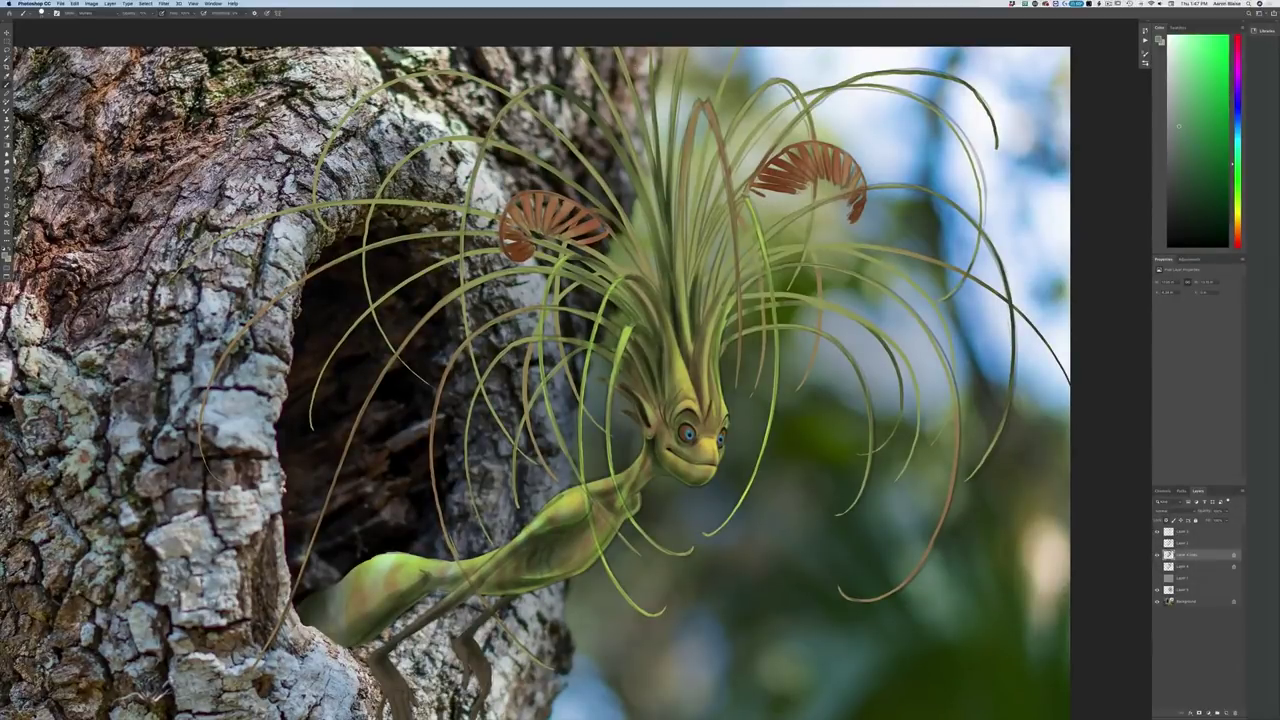
# Deepen the shadows between the central fronds and along the upper part of the tall brown frond
pyautogui.moveTo(693, 248)
pyautogui.mouseDown()
pyautogui.moveTo(692, 275)
pyautogui.moveTo(690, 255)
pyautogui.mouseUp()
pyautogui.moveTo(696, 200); pyautogui.dragTo(690, 240)
pyautogui.moveTo(698, 186)
pyautogui.mouseDown()
pyautogui.moveTo(692, 222)
pyautogui.moveTo(696, 198)
pyautogui.mouseUp()
pyautogui.moveTo(692, 217); pyautogui.dragTo(690, 233)
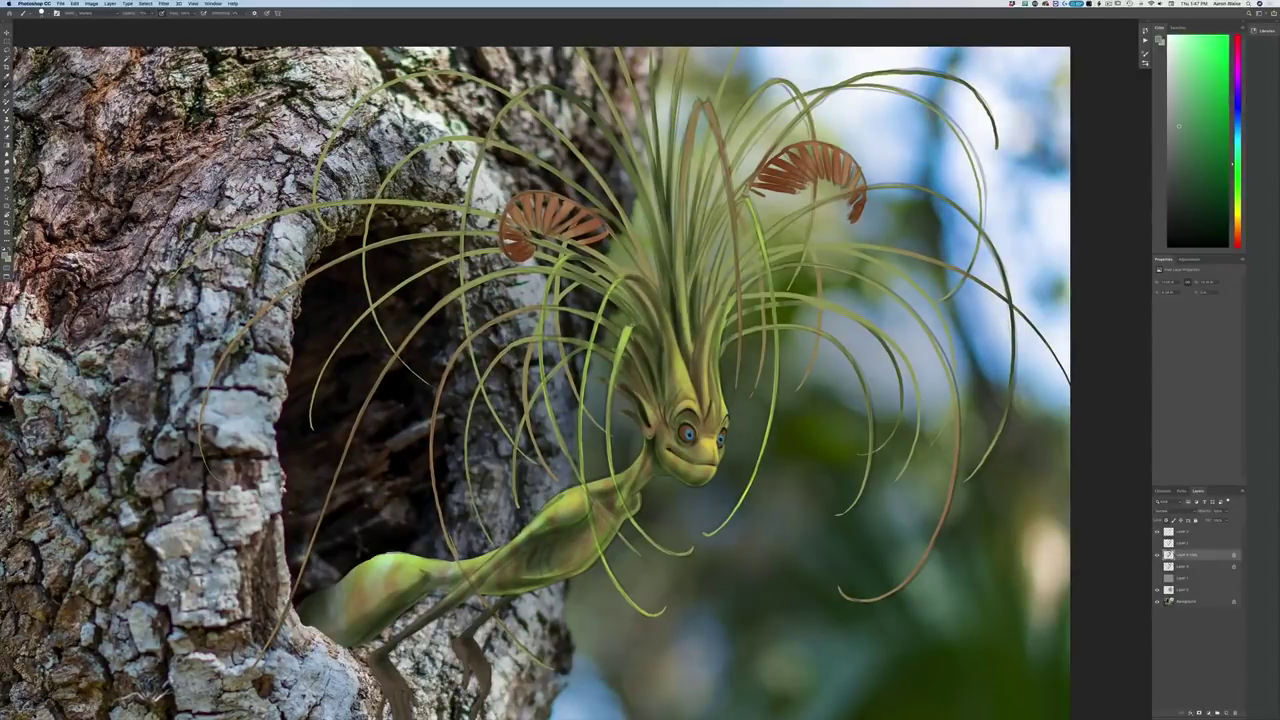
pyautogui.moveTo(702, 103); pyautogui.dragTo(689, 158)
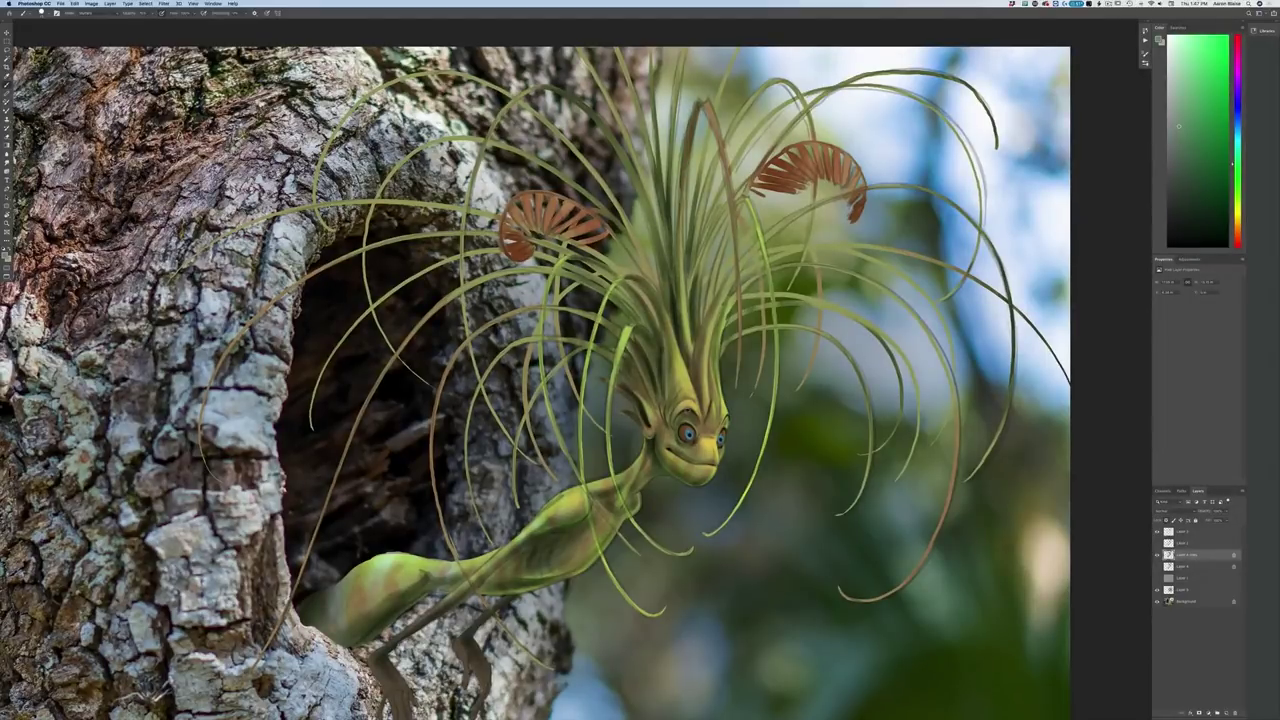
# Shade the creature's neck down to the shoulder and compare it with the whole picture
pyautogui.moveTo(647, 438)
pyautogui.mouseDown()
pyautogui.moveTo(631, 468)
pyautogui.moveTo(600, 482)
pyautogui.mouseUp()
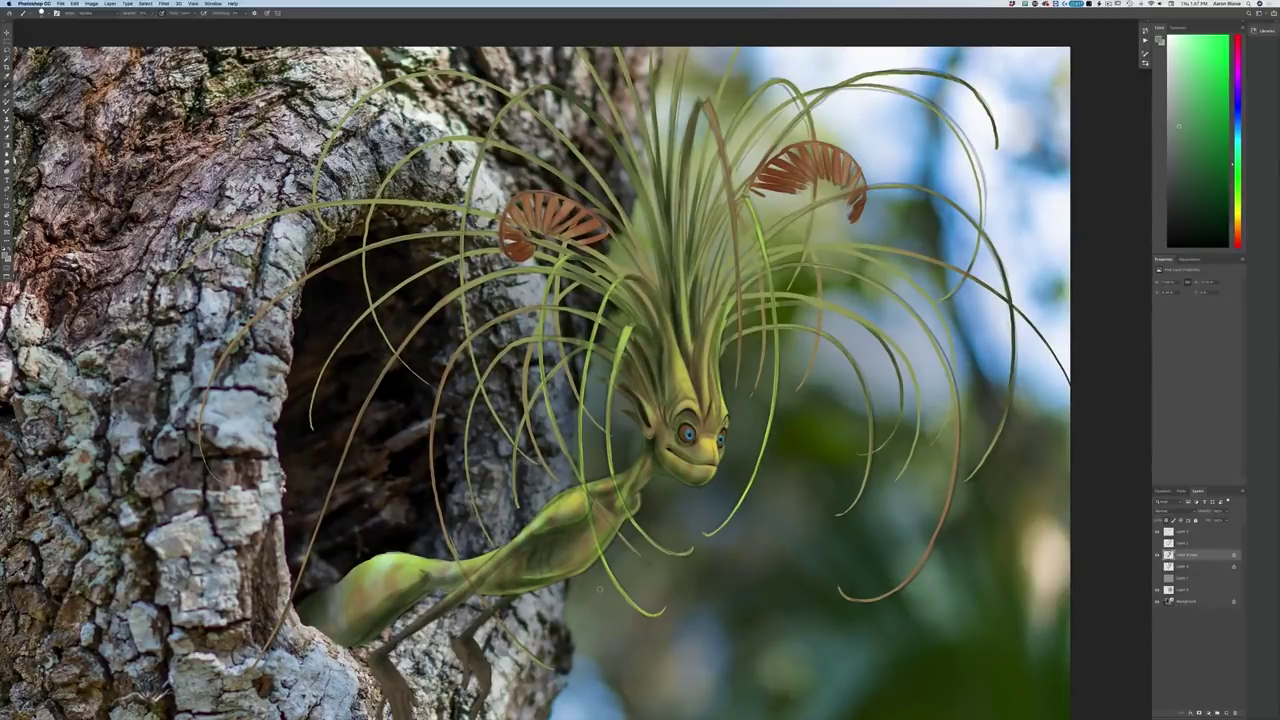
pyautogui.press('super+minus')
pyautogui.press('super+minus')
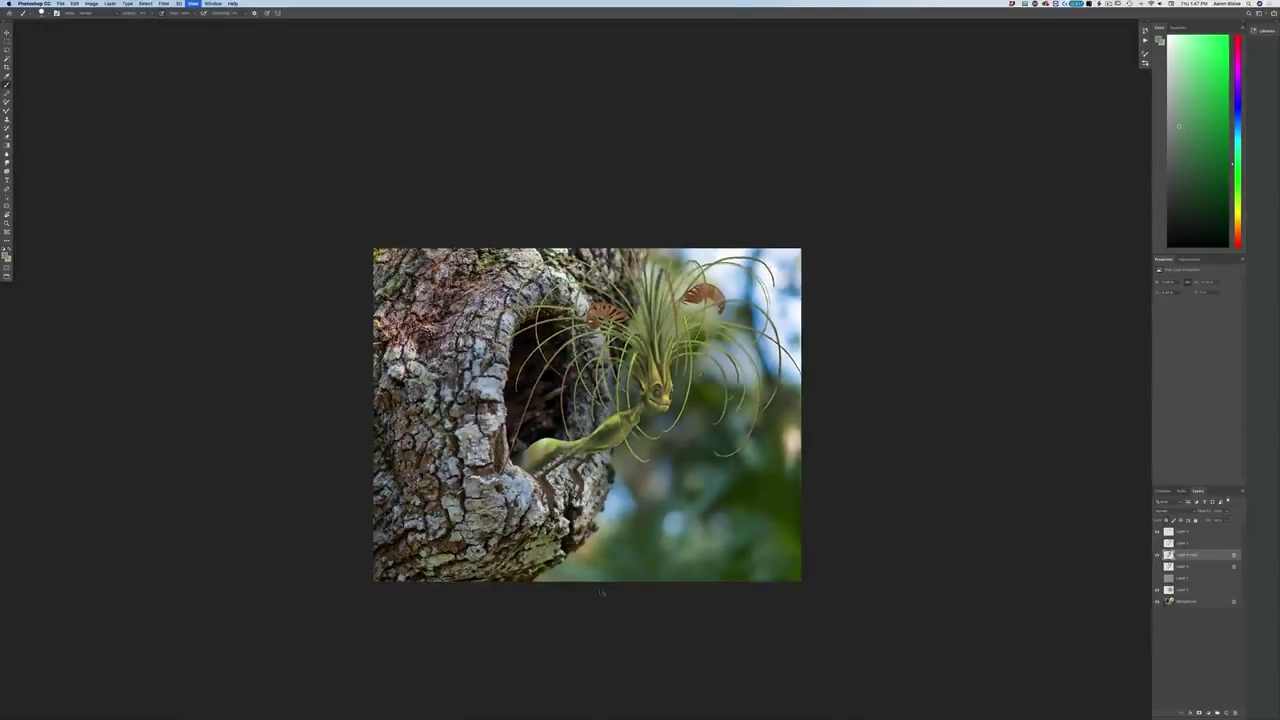
pyautogui.press('super+plus')
pyautogui.press('super+plus')
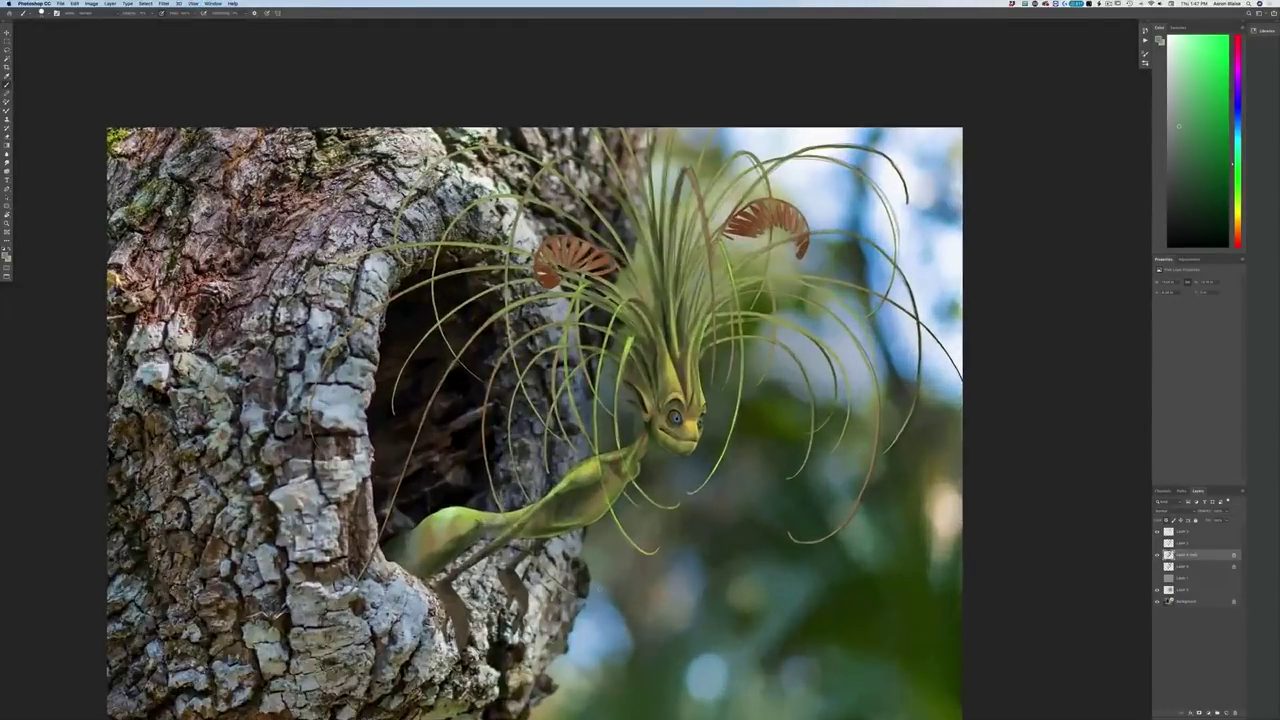
pyautogui.press('super+plus')
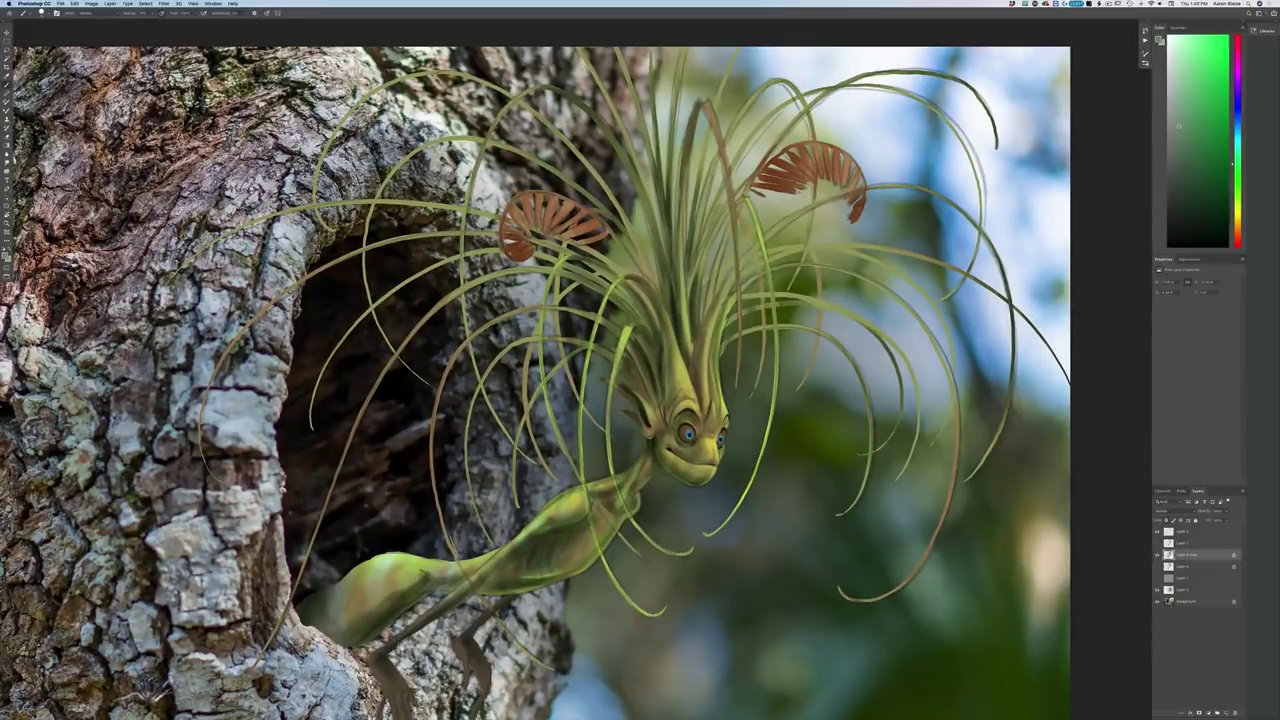
# Shade both of the creature's hands resting on the bark and check them against the whole picture
pyautogui.moveTo(700, 544); pyautogui.dragTo(892, 373)
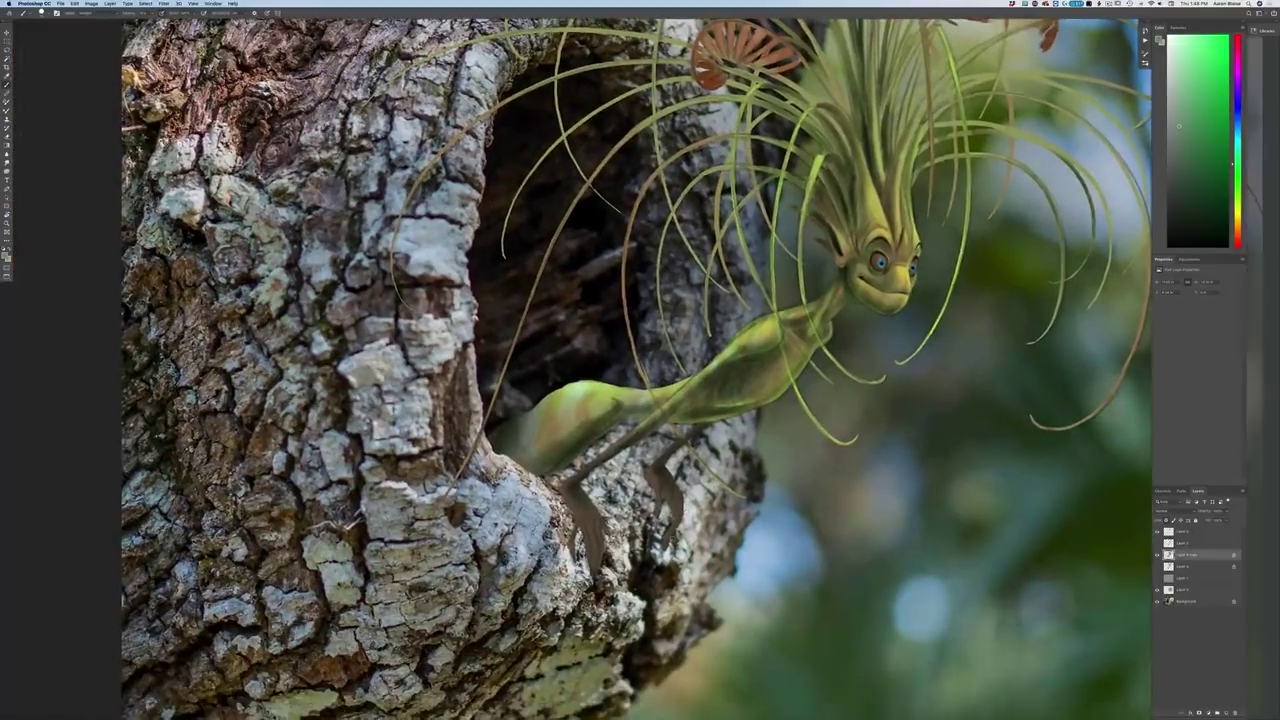
pyautogui.press('super+plus')
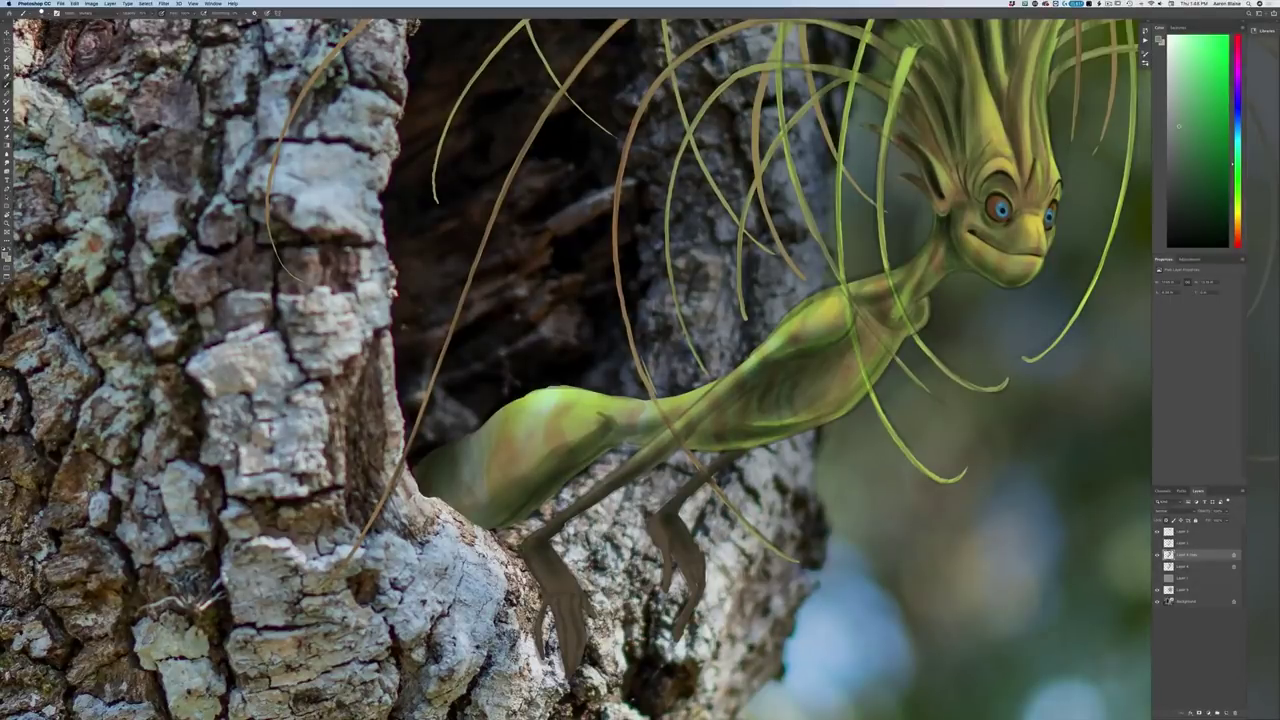
pyautogui.moveTo(547, 593)
pyautogui.mouseDown()
pyautogui.moveTo(539, 628)
pyautogui.moveTo(561, 654)
pyautogui.moveTo(568, 636)
pyautogui.moveTo(570, 654)
pyautogui.mouseUp()
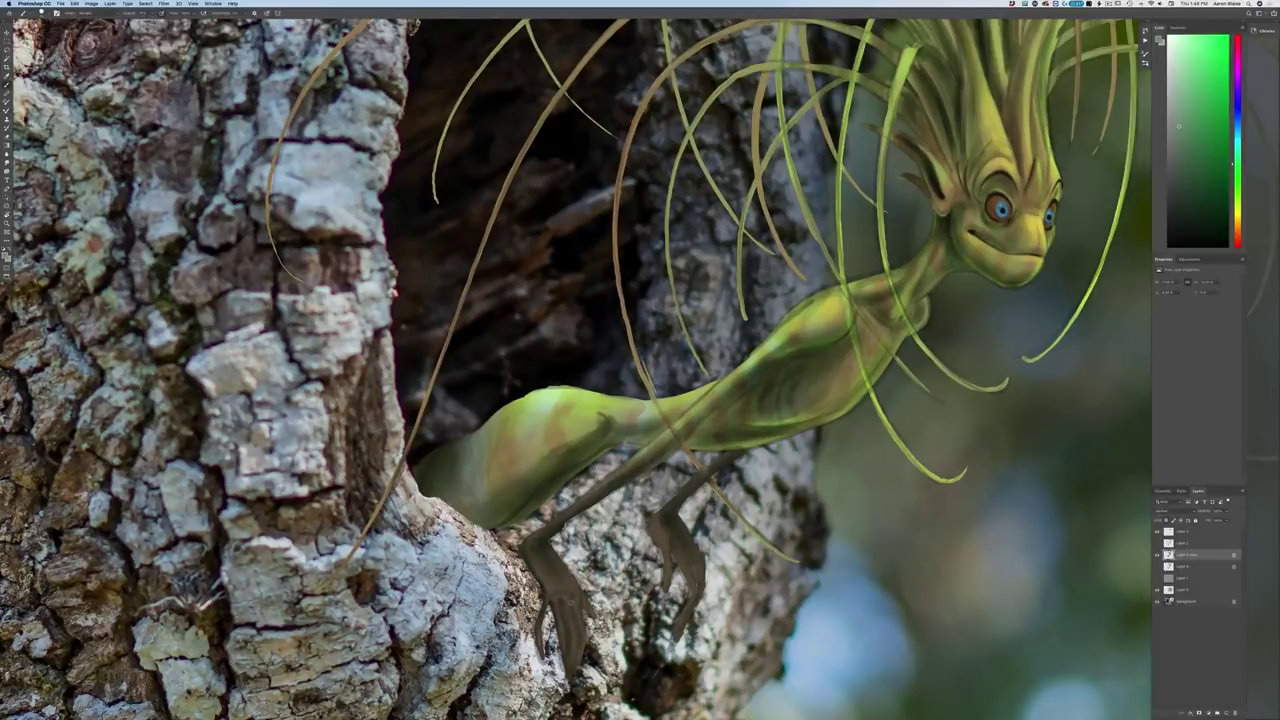
pyautogui.moveTo(648, 517)
pyautogui.mouseDown()
pyautogui.moveTo(668, 577)
pyautogui.moveTo(676, 558)
pyautogui.moveTo(684, 576)
pyautogui.mouseUp()
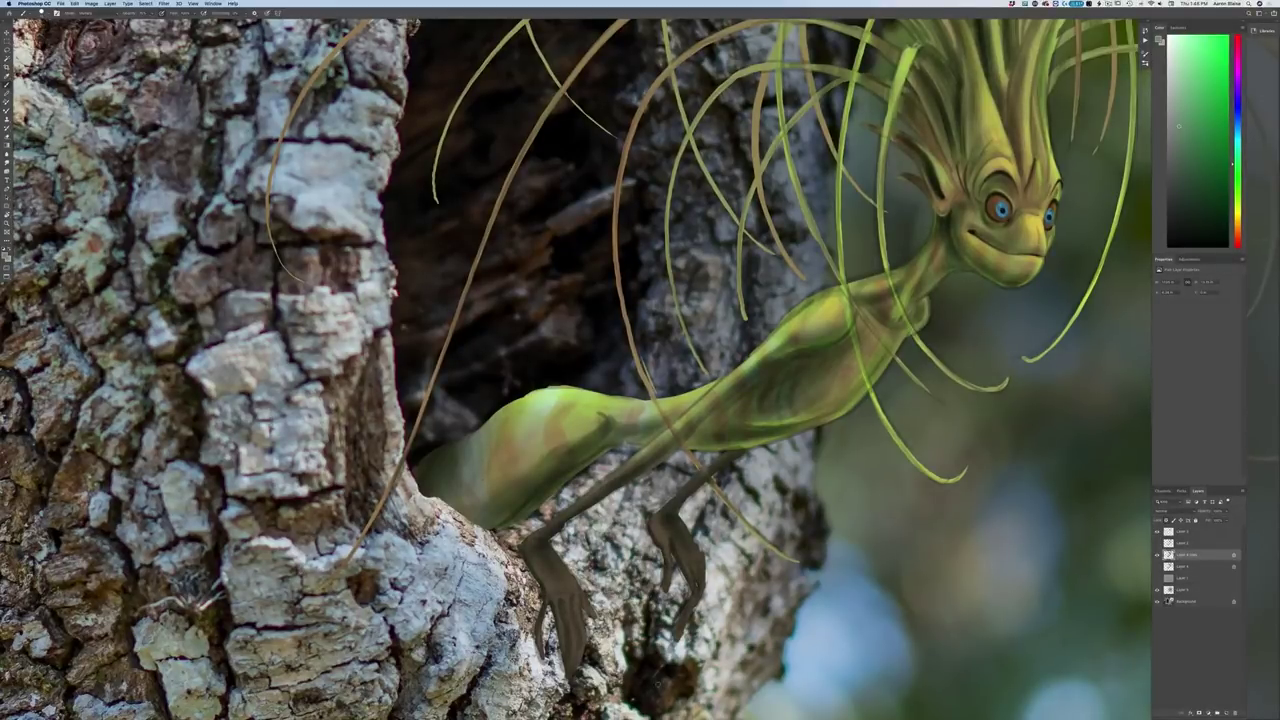
pyautogui.press('super+minus')
pyautogui.press('super+minus')
pyautogui.press('super+minus')
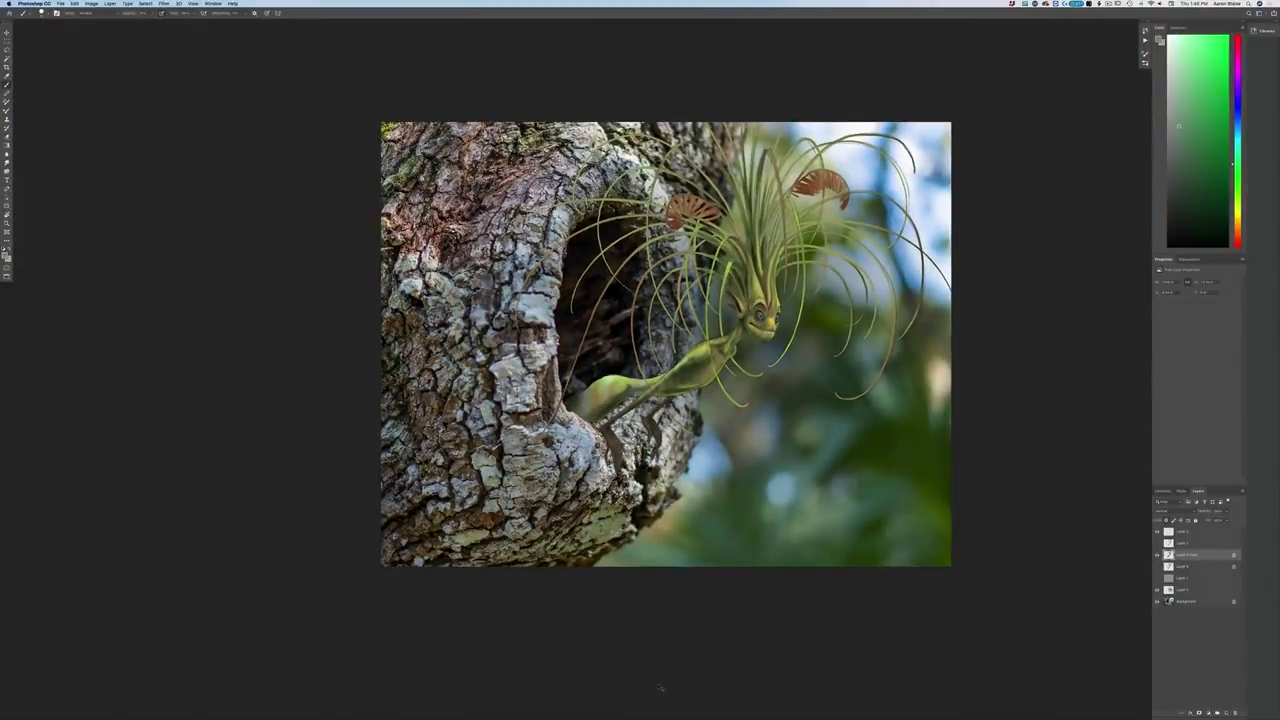
pyautogui.press('super+plus')
pyautogui.press('super+plus')
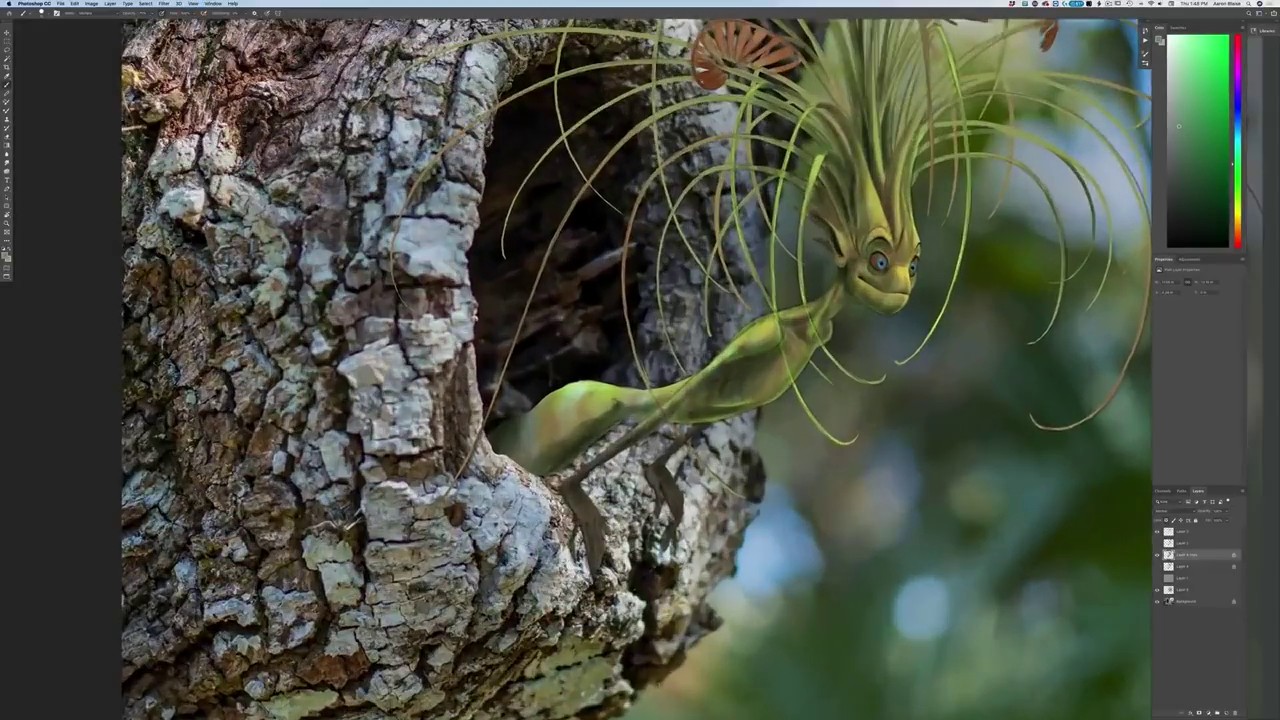
# Darken the inner parts of the two red curled fans among the fronds and check the overall effect
pyautogui.moveTo(660, 687); pyautogui.dragTo(630, 699)
pyautogui.moveTo(760, 380); pyautogui.dragTo(449, 480)
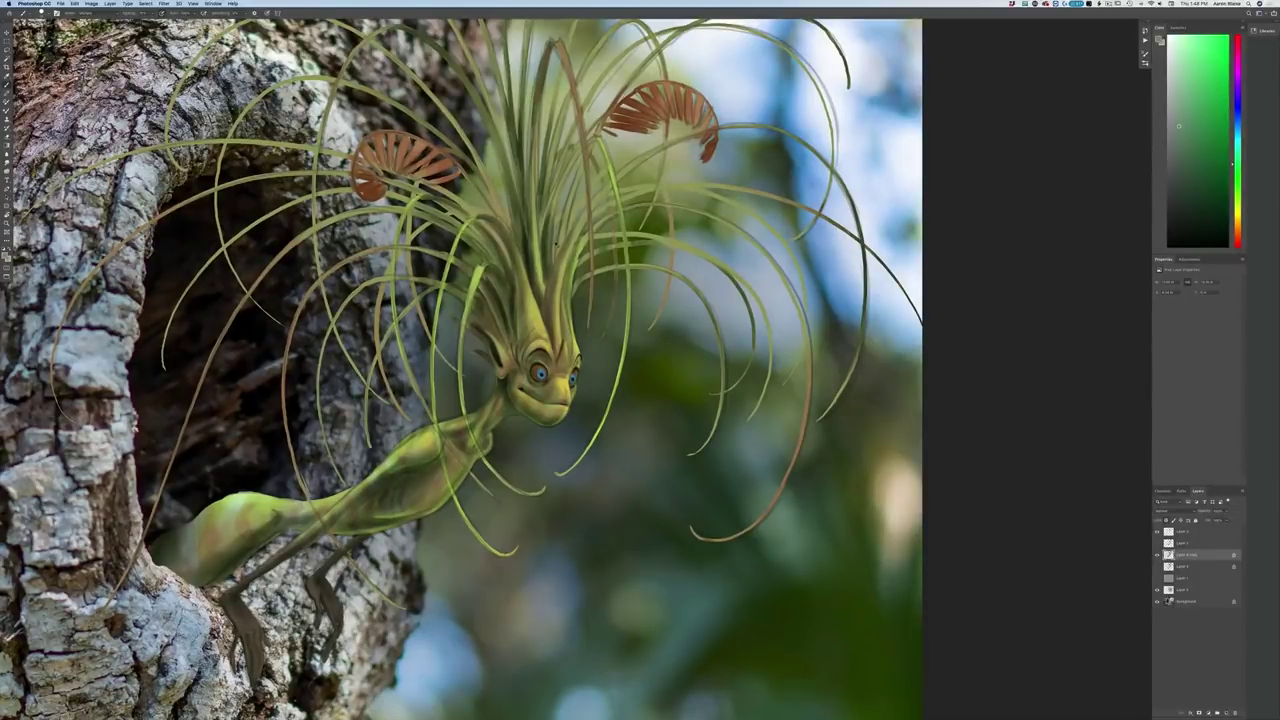
pyautogui.press('super+minus')
pyautogui.press('super+minus')
pyautogui.press('super+equal')
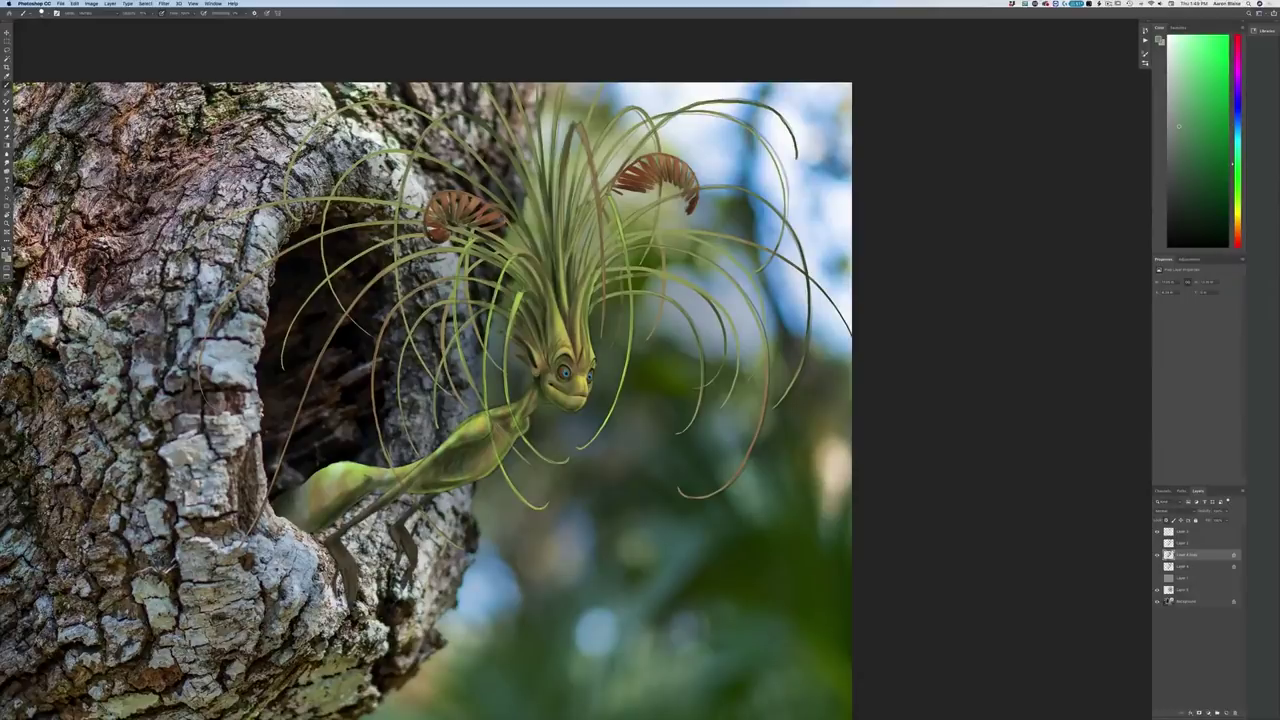
pyautogui.press('super+plus')
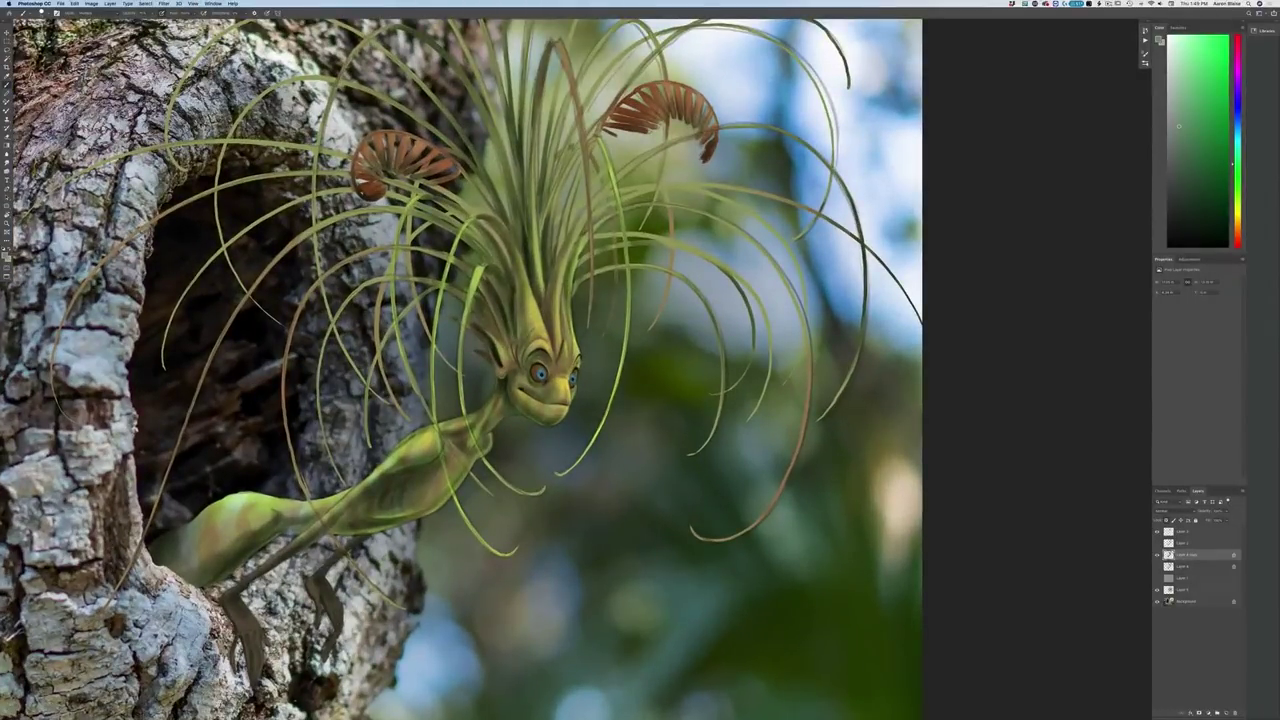
# Touch up the shading at the frond base beside the forehead and review the whole picture
pyautogui.moveTo(572, 273); pyautogui.dragTo(570, 291)
pyautogui.press('super+minus')
pyautogui.press('super+minus')
pyautogui.press('super+minus')
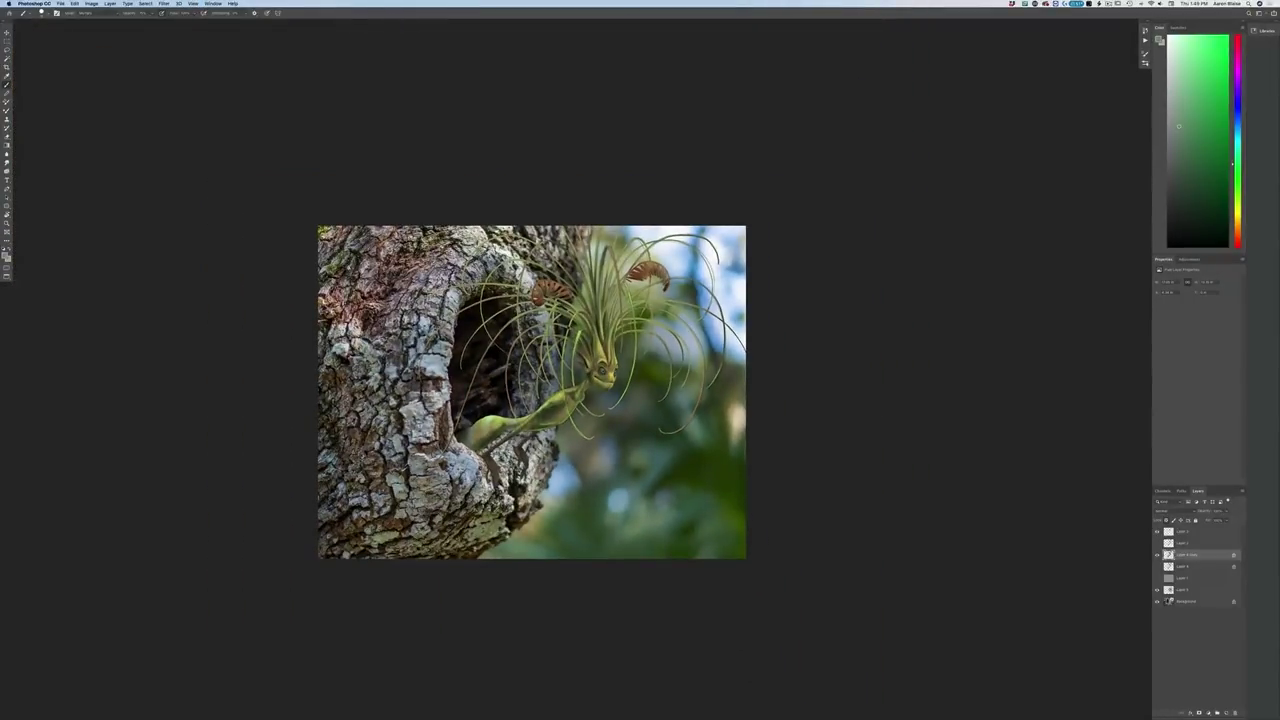
pyautogui.scroll(4, 640, 374)
pyautogui.press('super+minus')
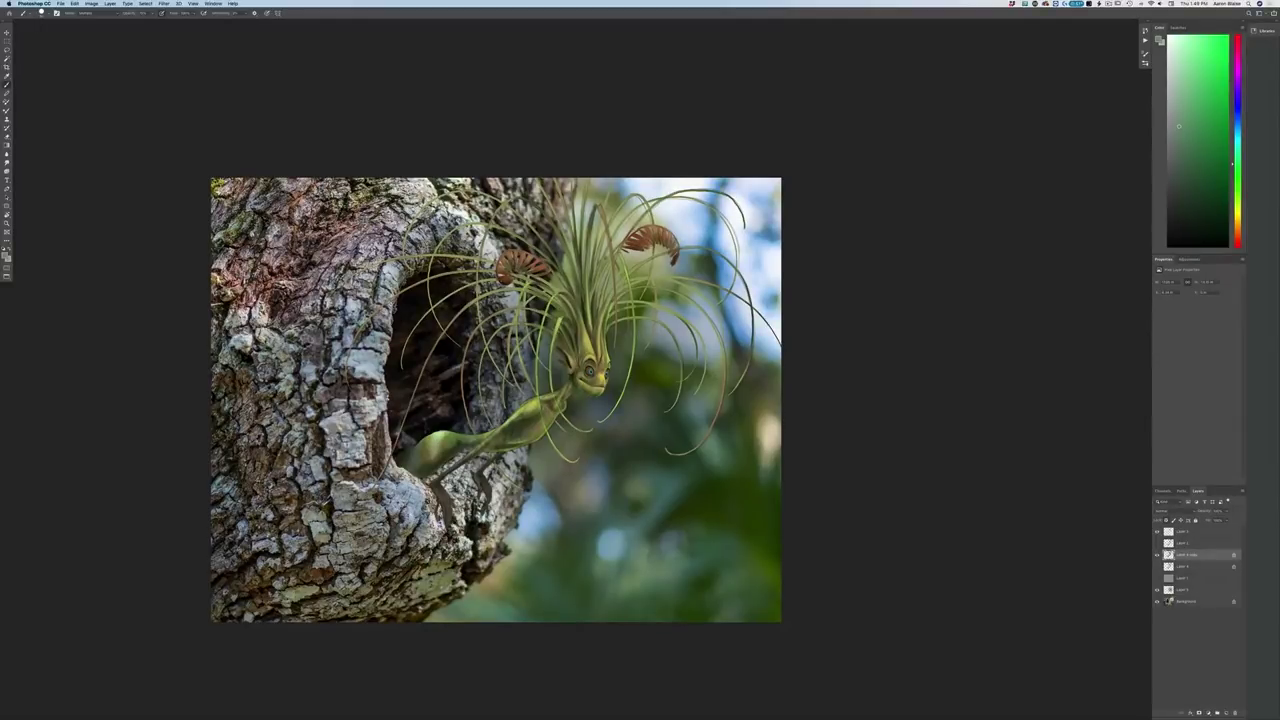
# Choose a light, desaturated yellow as the foreground colour and ready the Brush tool for painting highlights
pyautogui.click(5, 256)
pyautogui.click(168, 261)
pyautogui.click(101, 202)
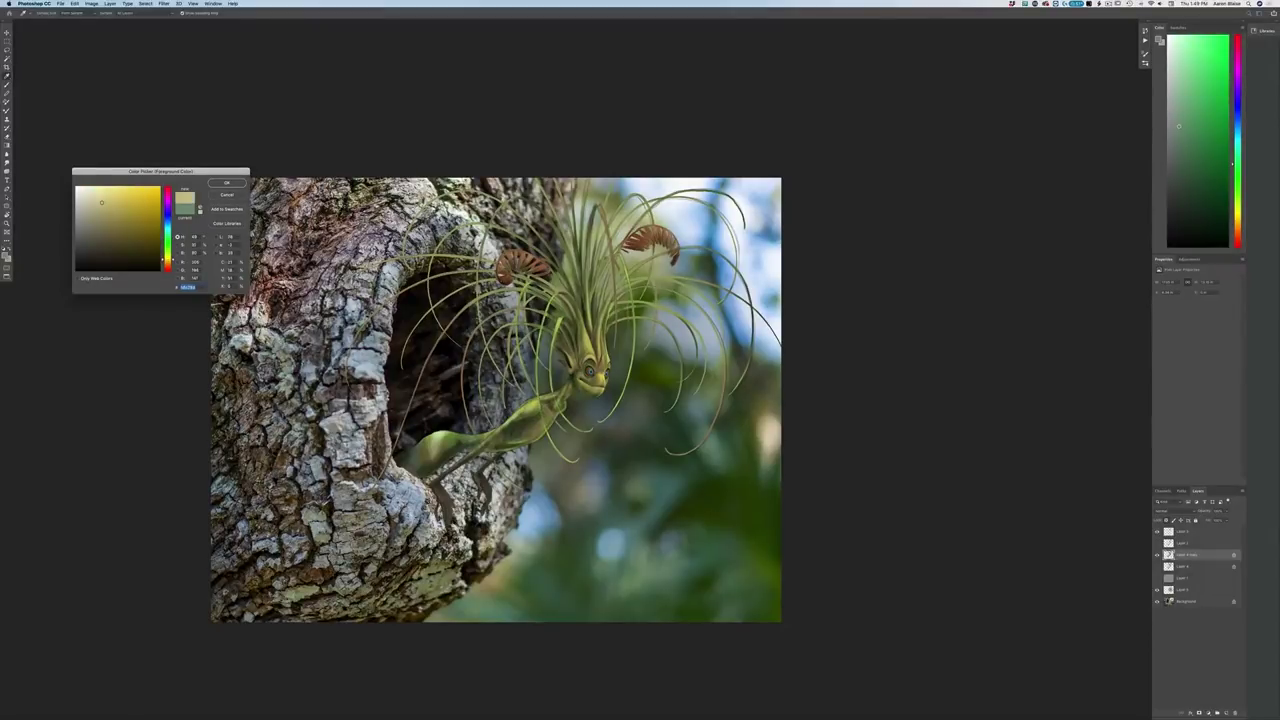
pyautogui.click(227, 183)
pyautogui.press('i')
pyautogui.click(6, 254)
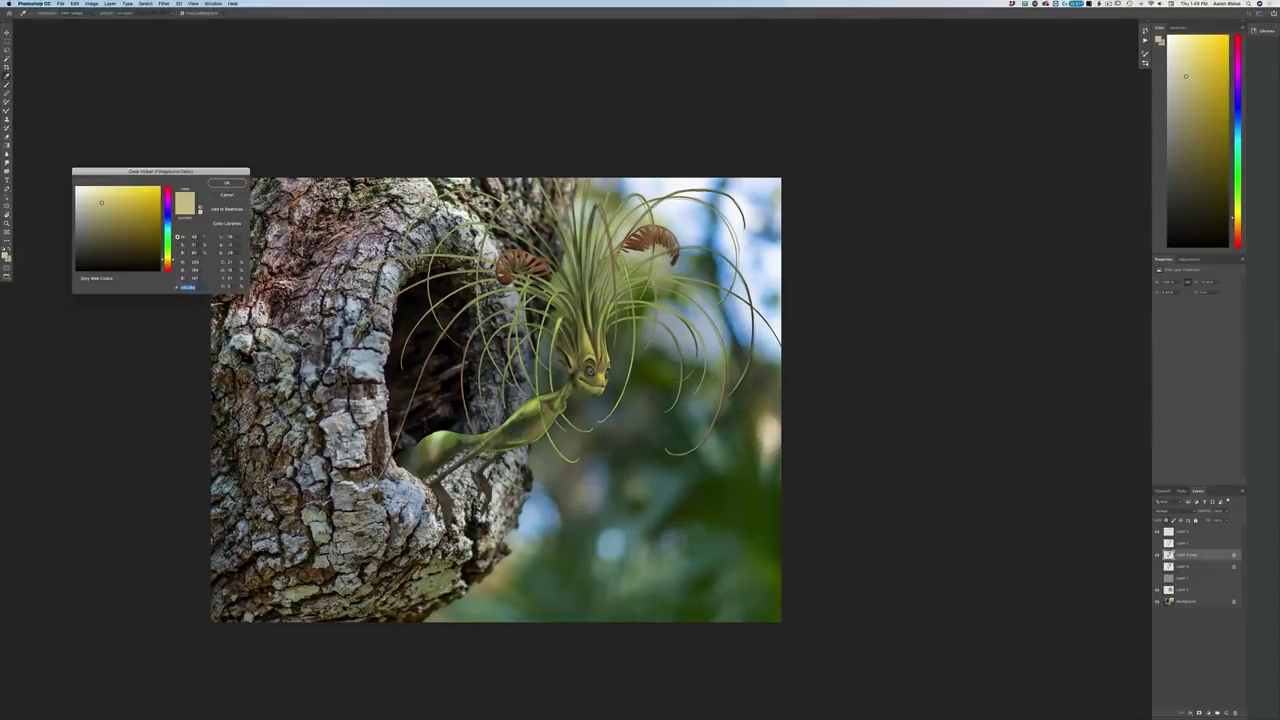
pyautogui.press('Return')
pyautogui.press('b')
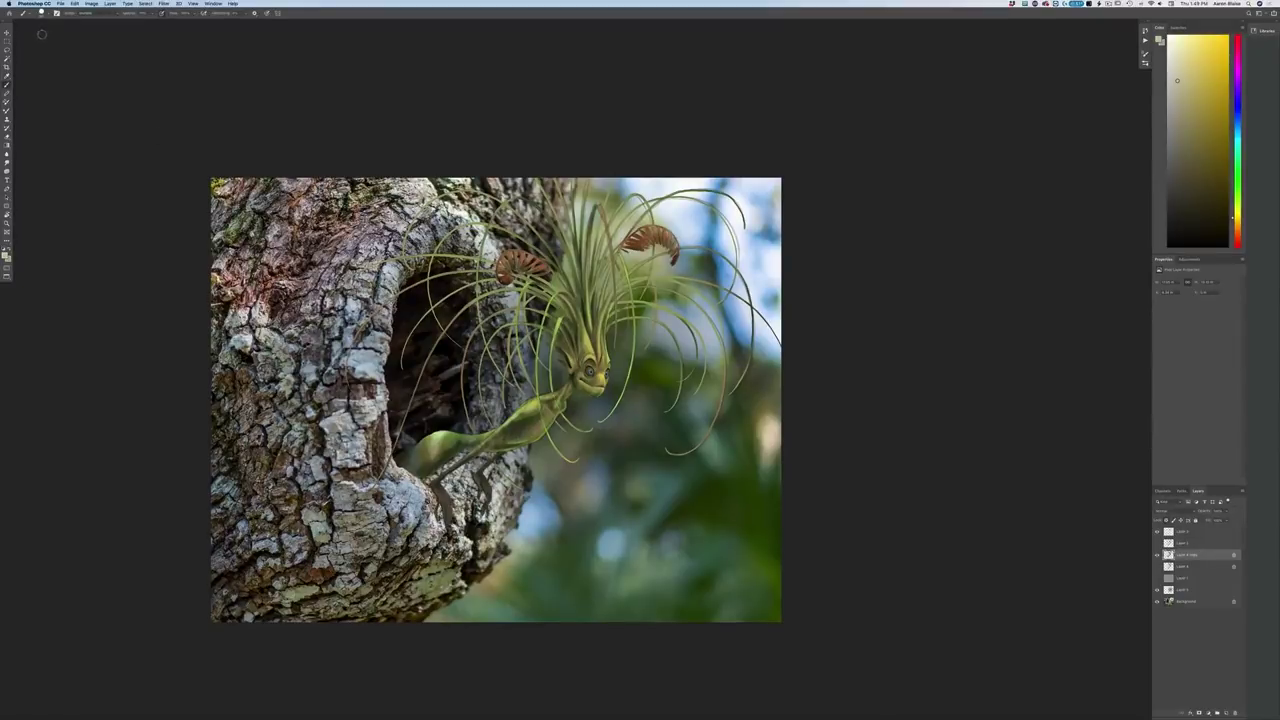
# Adjust the brush's tip settings and blending mode, and paint bright highlights along the long arching fronds
pyautogui.click(41, 13)
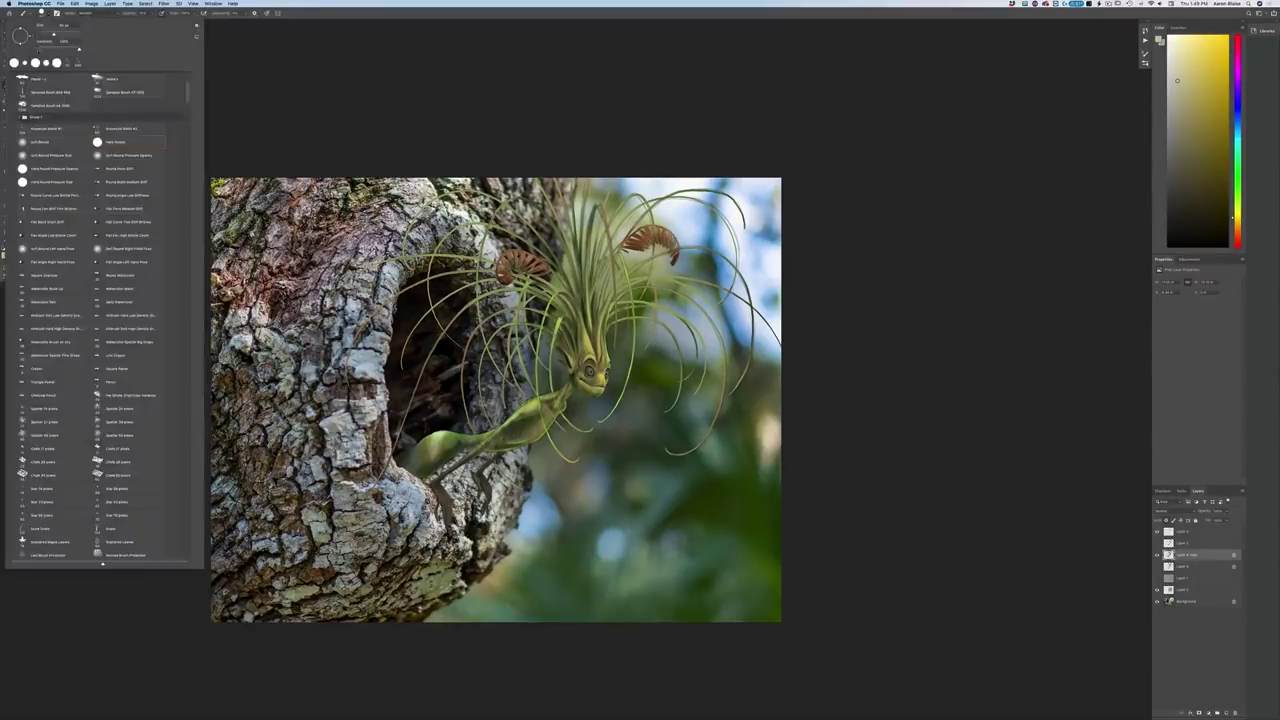
pyautogui.click(206, 85)
pyautogui.click(96, 13)
pyautogui.click(100, 67)
pyautogui.press('Escape')
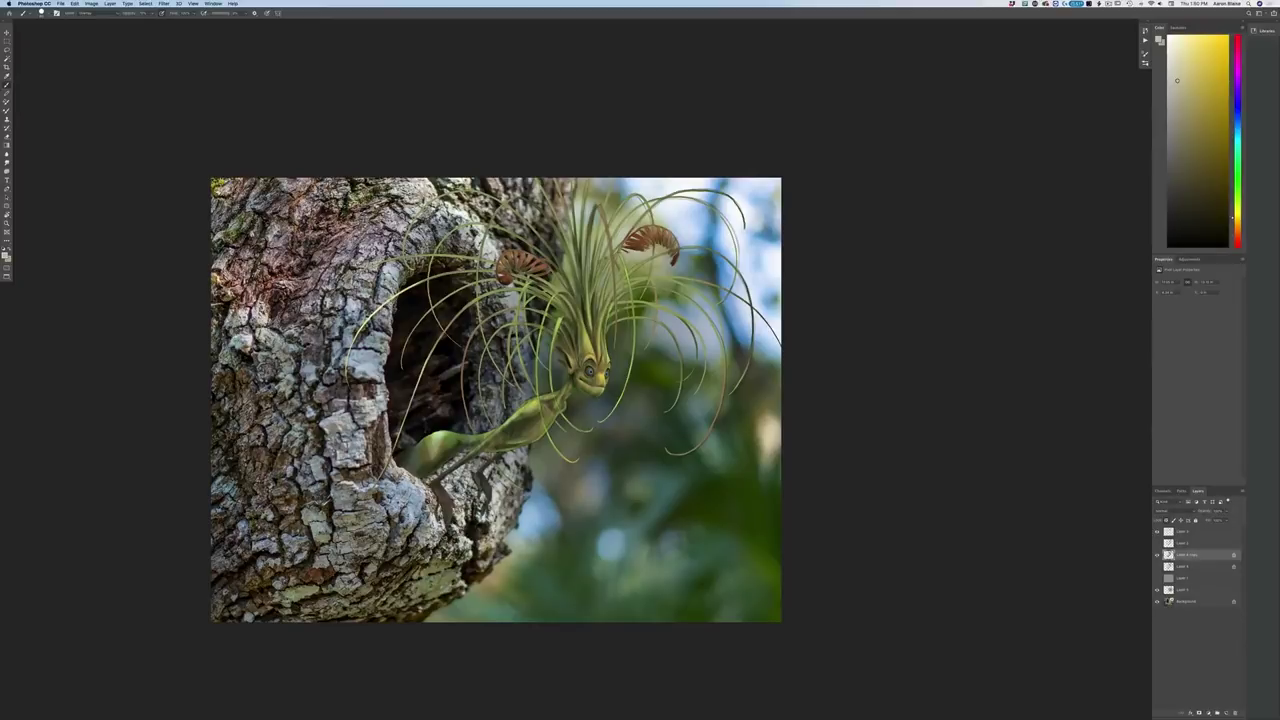
pyautogui.moveTo(704, 438)
pyautogui.mouseDown()
pyautogui.moveTo(721, 398)
pyautogui.moveTo(721, 335)
pyautogui.mouseUp()
pyautogui.press('super+equal')
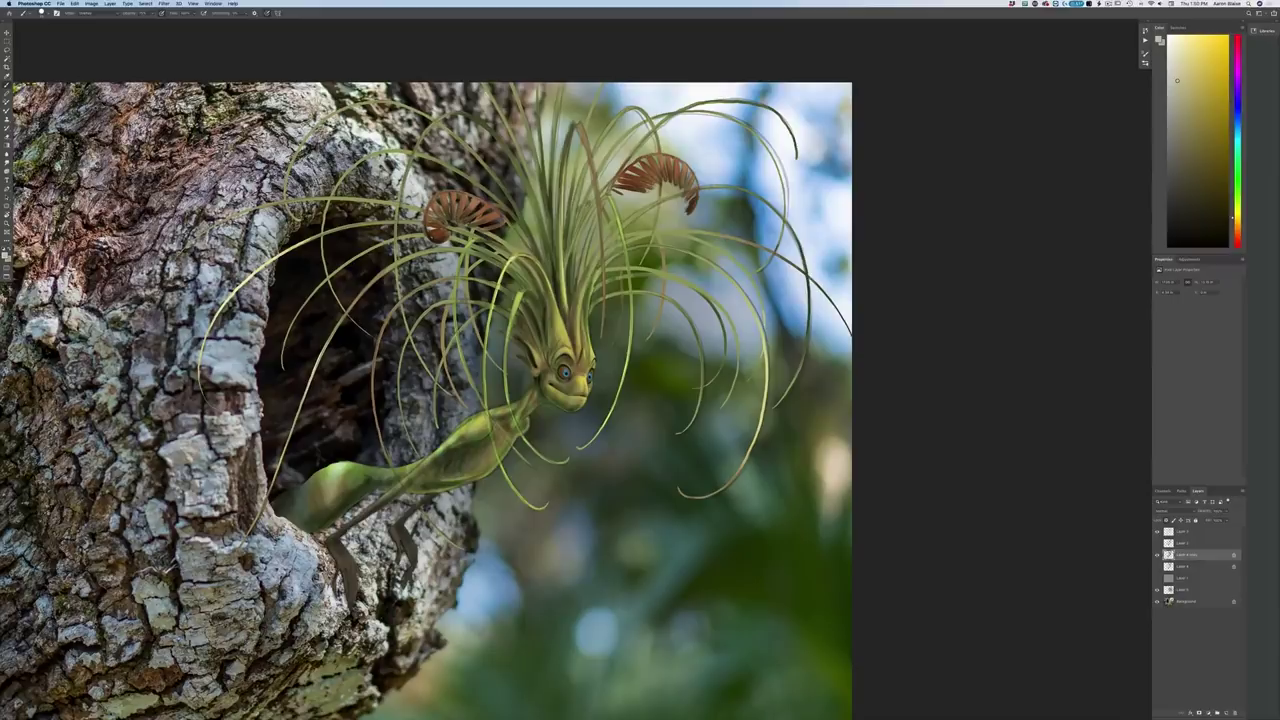
pyautogui.press('super+plus')
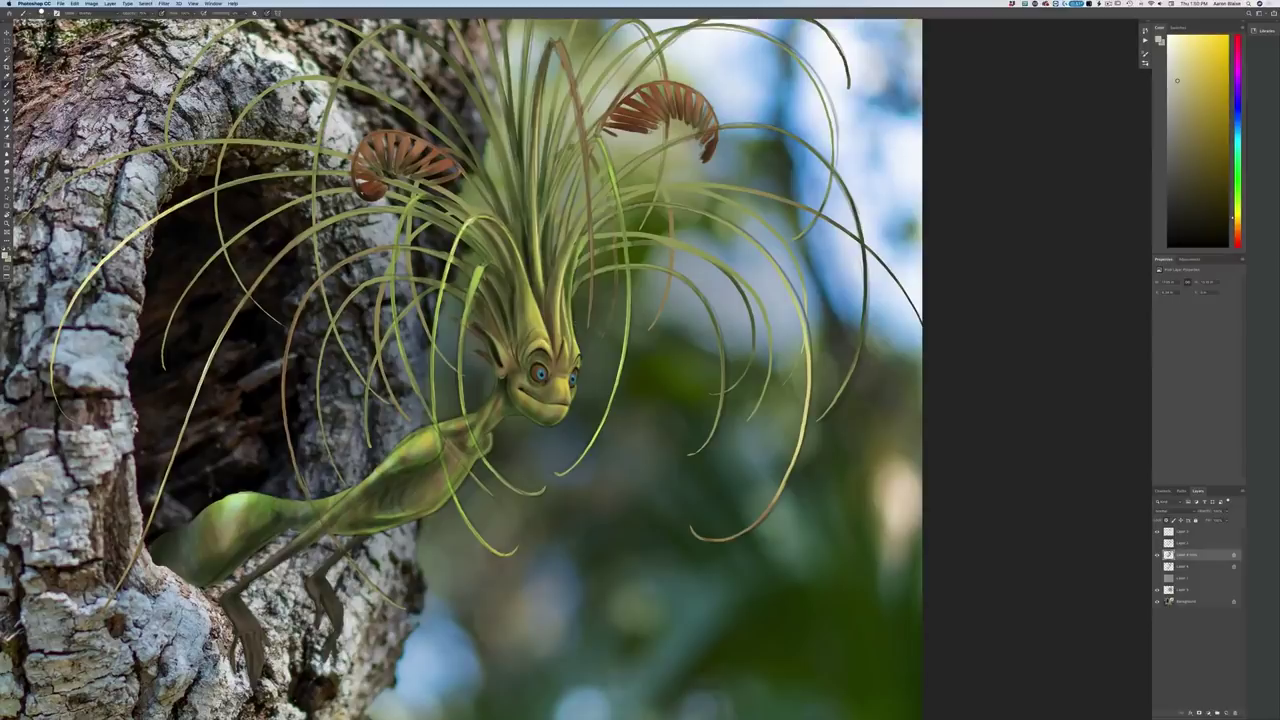
# Hide the topmost visible layer and compare the highlighted fronds with the whole picture
pyautogui.click(1157, 543)
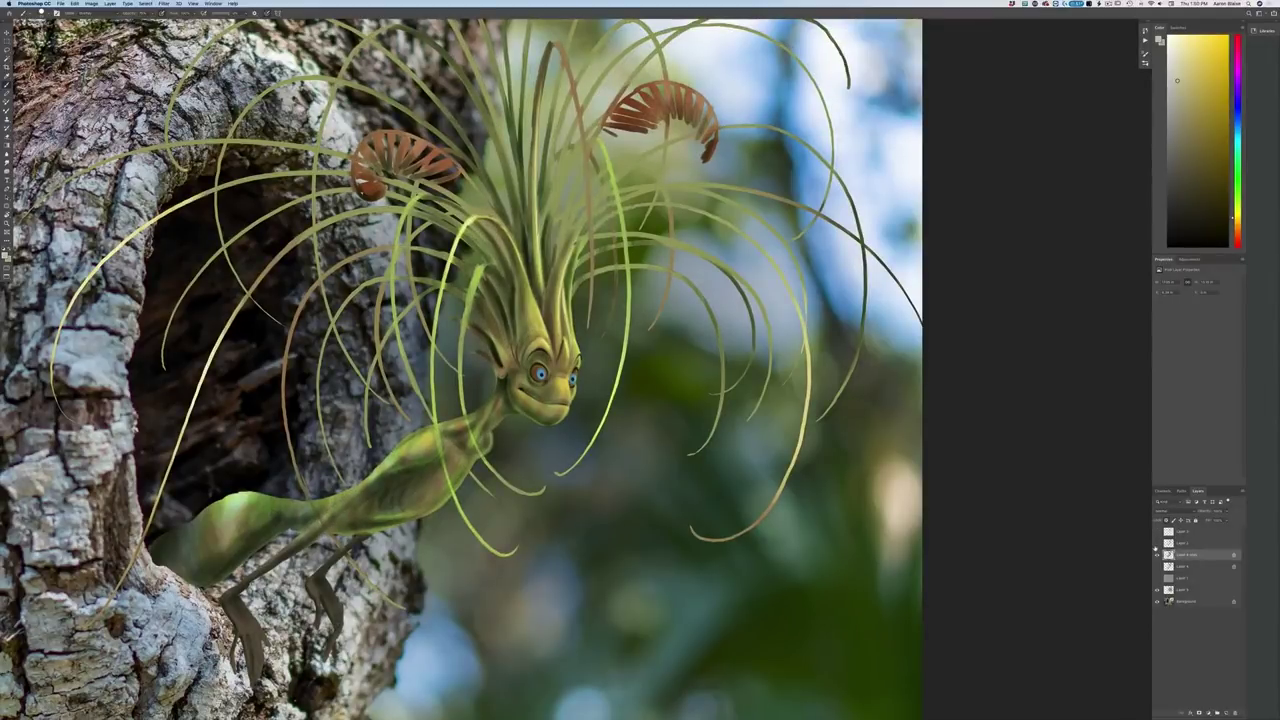
pyautogui.press('super+minus')
pyautogui.press('super+minus')
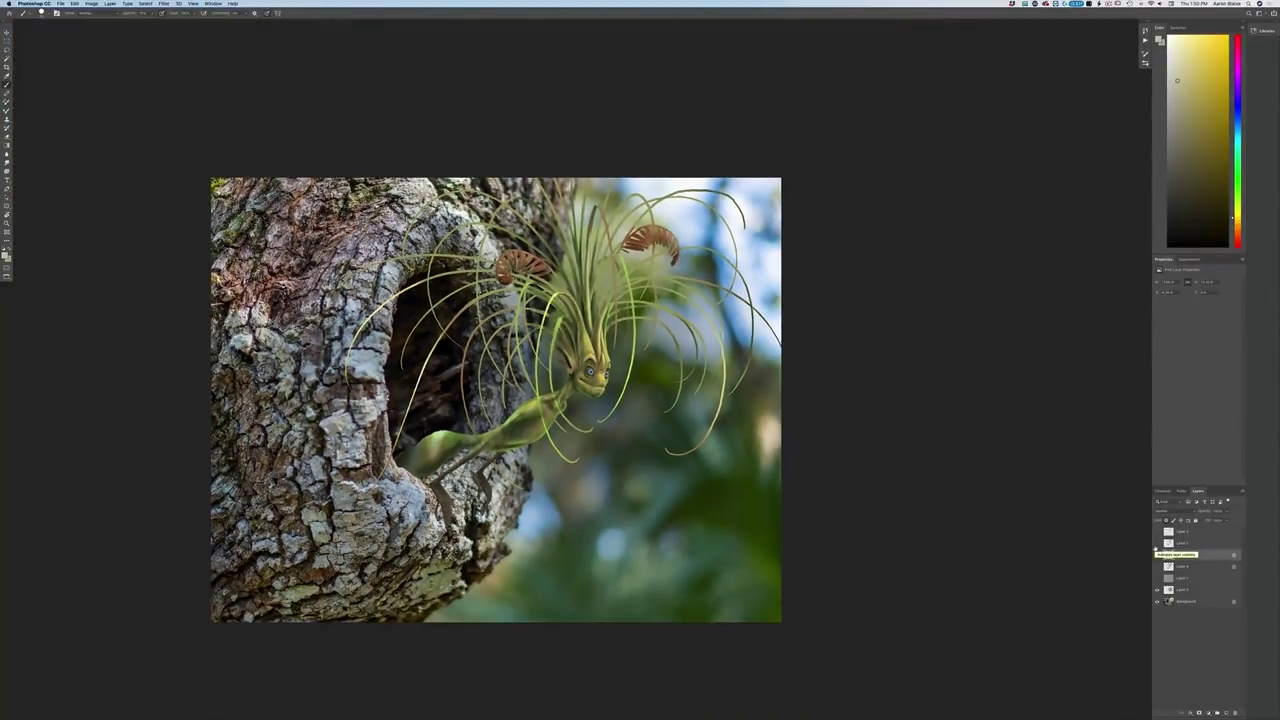
pyautogui.press('super+plus')
pyautogui.press('super+plus')
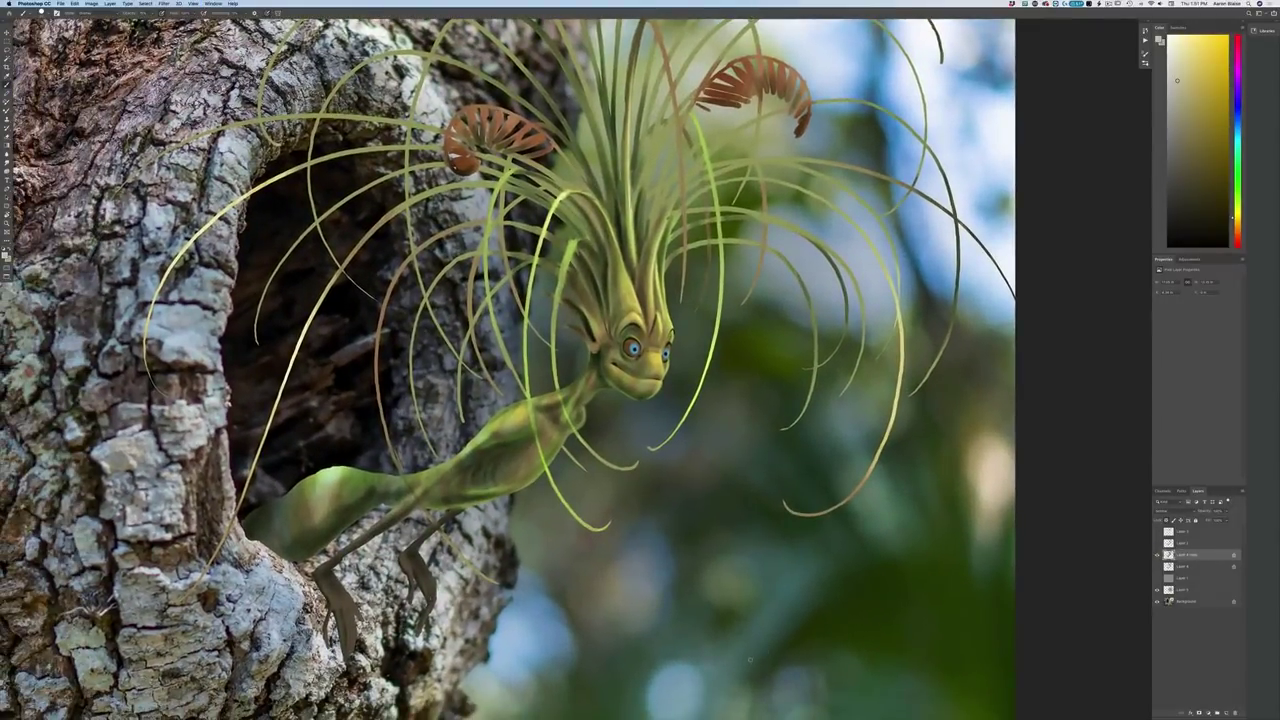
# Brighten the lit parts of the creature's torso and check them repeatedly against the whole picture
pyautogui.press('super+minus')
pyautogui.press('super+minus')
pyautogui.press('super+minus')
pyautogui.press('super+plus')
pyautogui.press('super+plus')
pyautogui.press('super+plus')
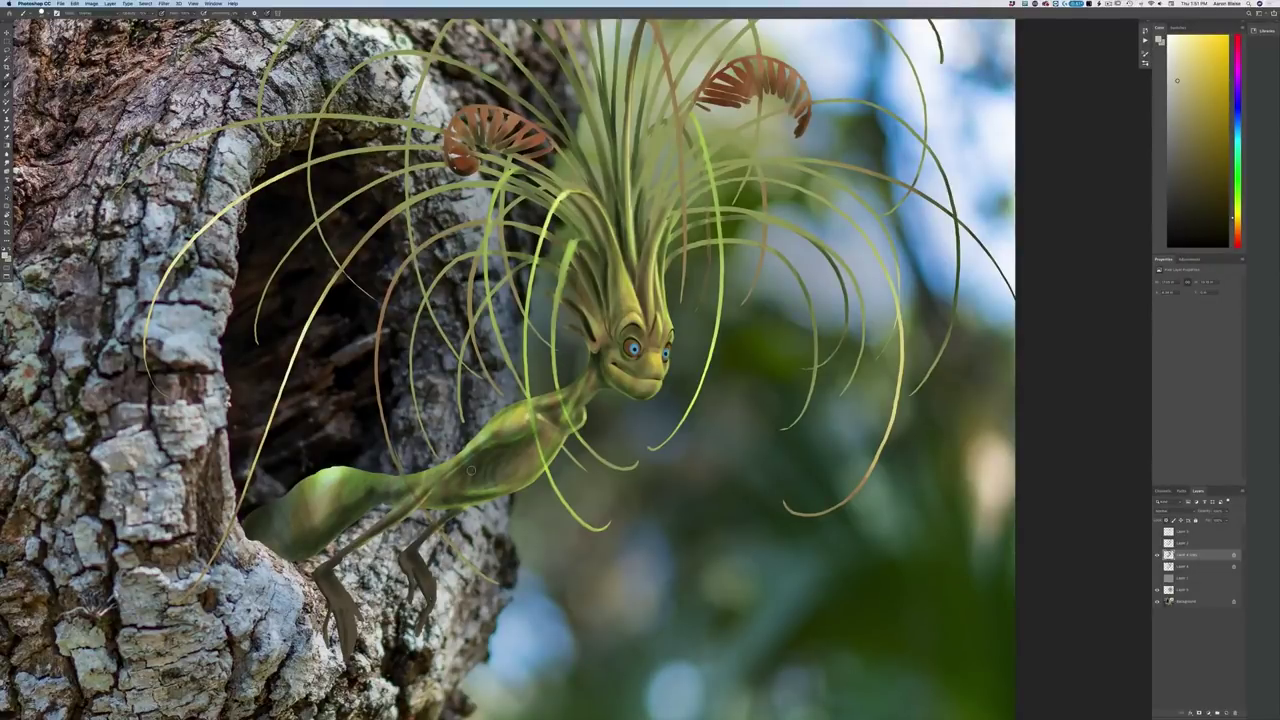
pyautogui.press('super+minus')
pyautogui.press('super+minus')
pyautogui.press('super+minus')
pyautogui.press('super+plus')
pyautogui.press('super+plus')
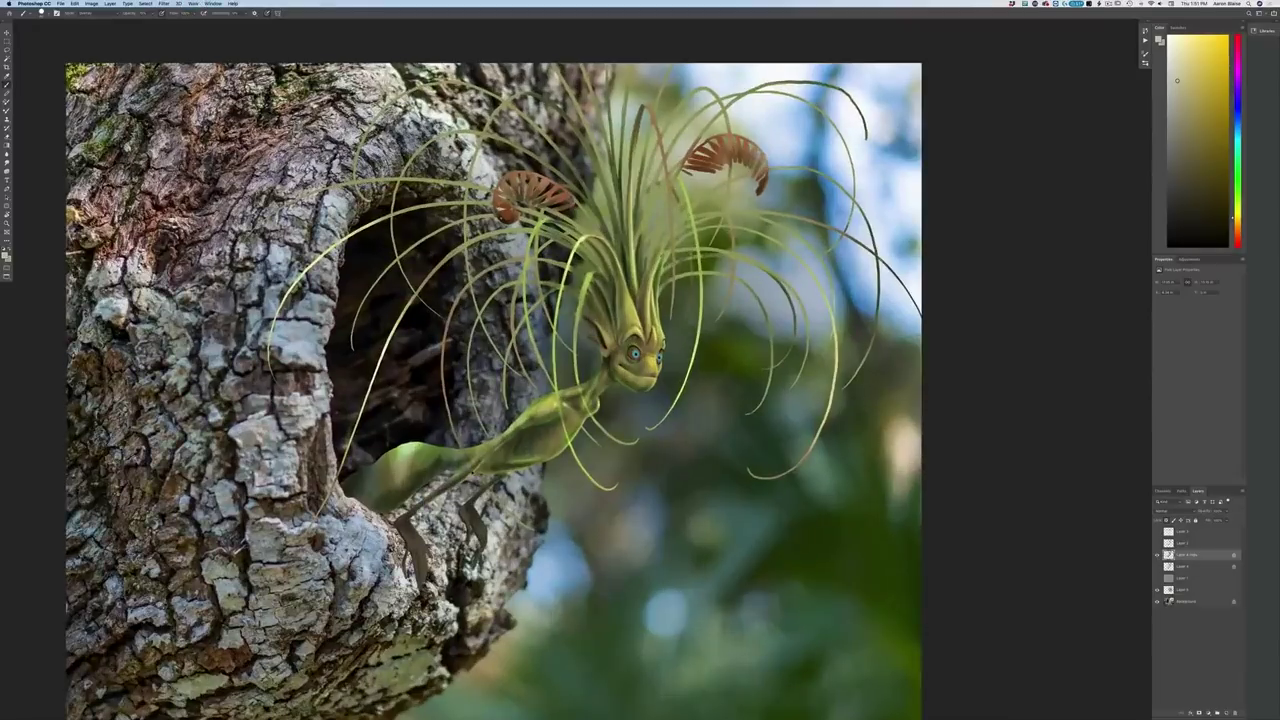
pyautogui.hotkey('ctrl', '+')
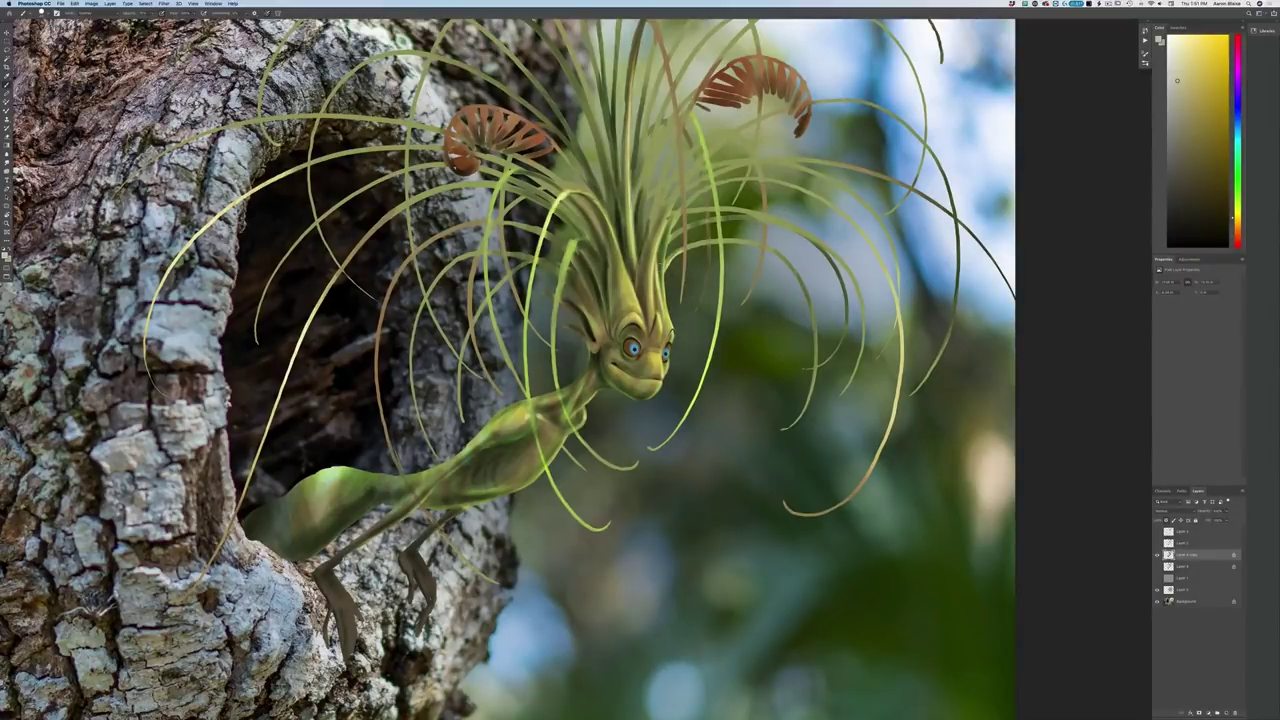
# Paint light accents on the ribs and along the torso's lower edge, and review the whole picture
pyautogui.press('super+plus')
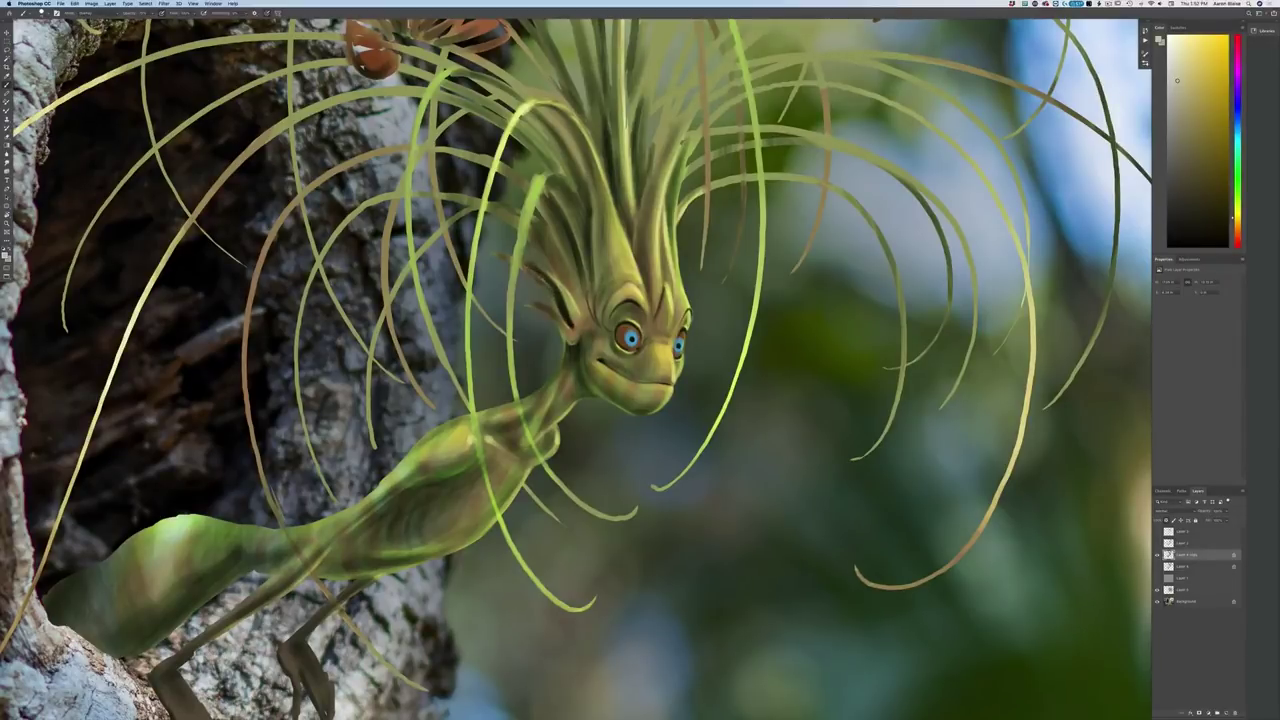
pyautogui.press('super+minus')
pyautogui.press('super+minus')
pyautogui.press('super+minus')
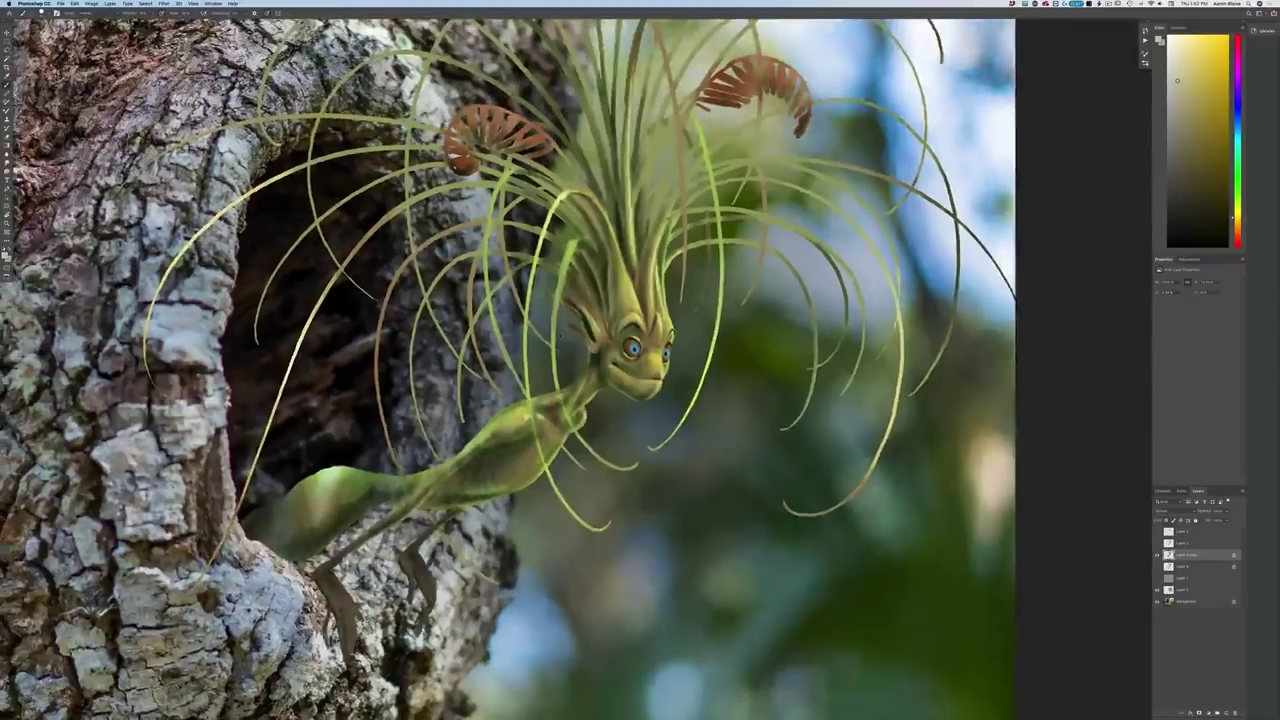
pyautogui.press('super+equal')
pyautogui.press('super+equal')
pyautogui.press('super+equal')
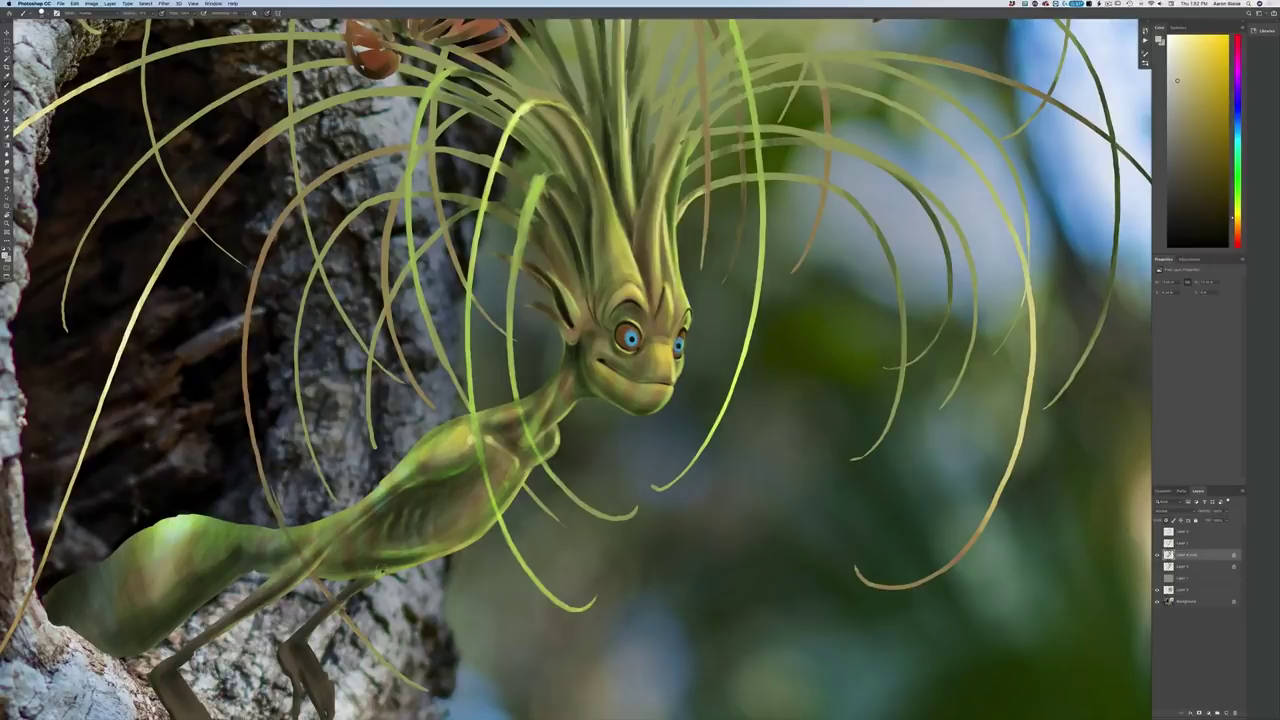
pyautogui.press('super+0')
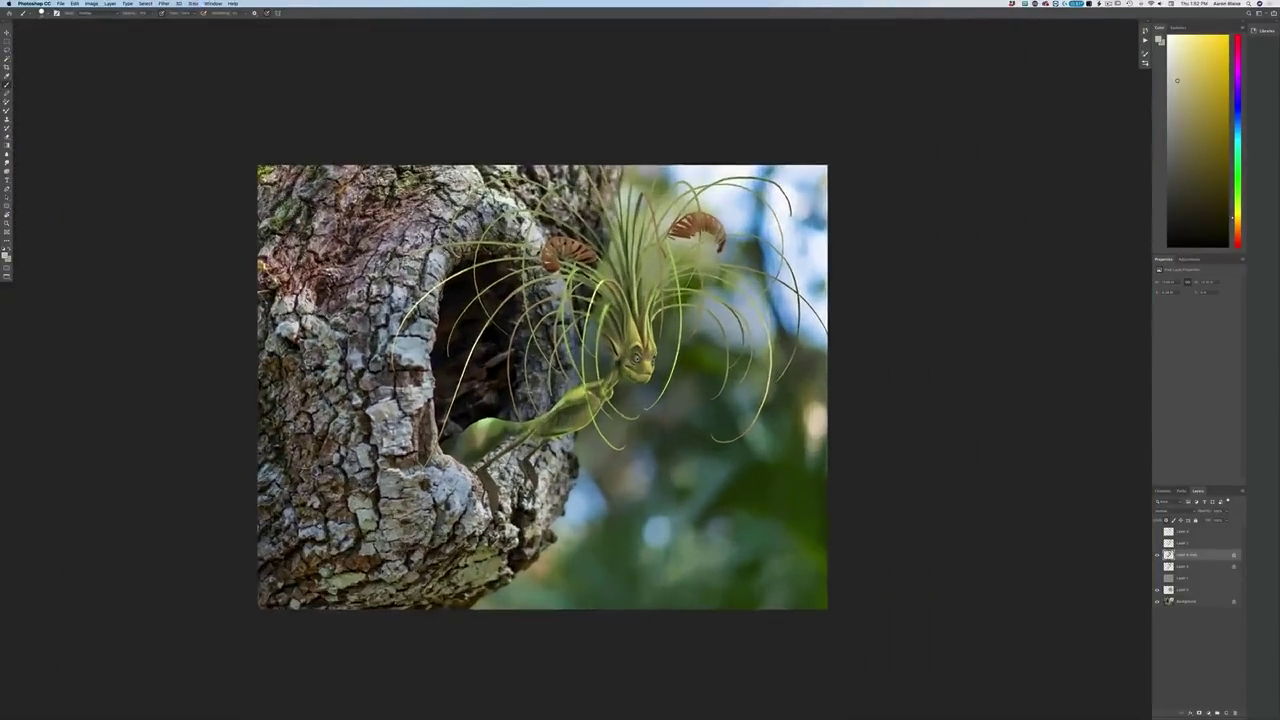
# Add light strokes to the upright fronds between the two red fans and compare them with the whole picture
pyautogui.press('super+equal')
pyautogui.press('super+equal')
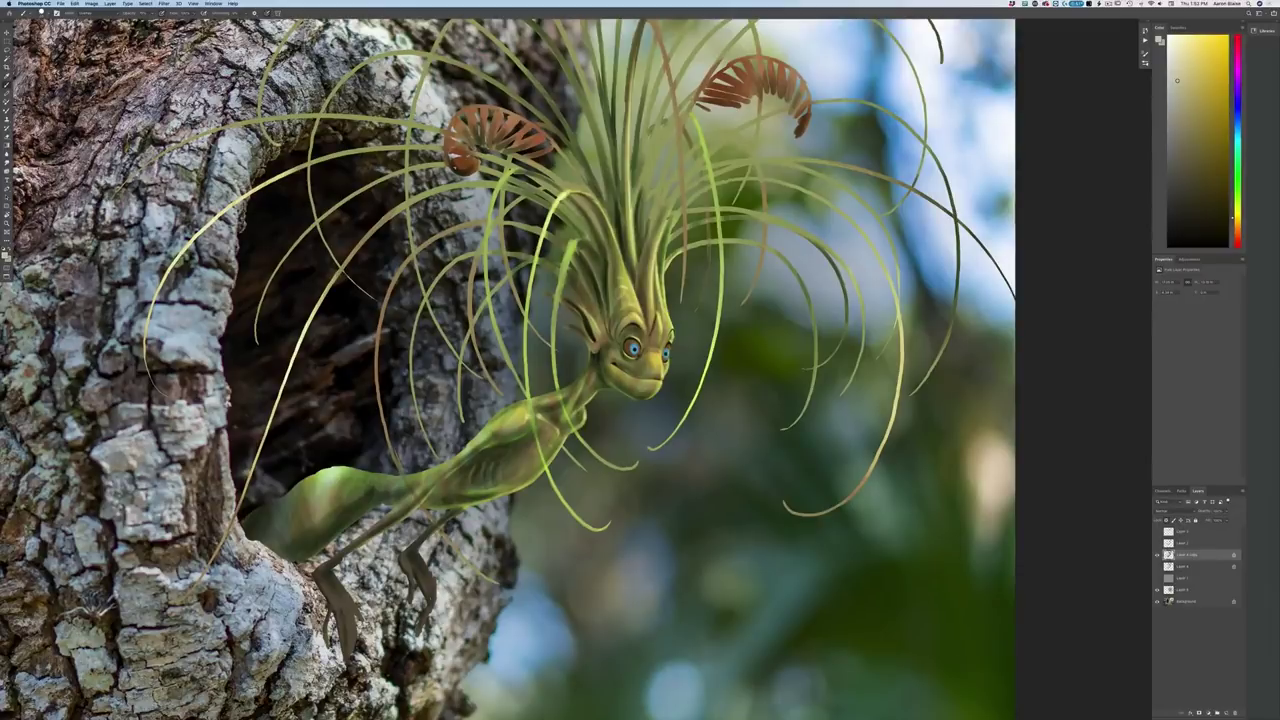
pyautogui.press('super+minus')
pyautogui.press('super+minus')
pyautogui.press('super+minus')
pyautogui.press('super+plus')
pyautogui.scroll(5, 214, 403)
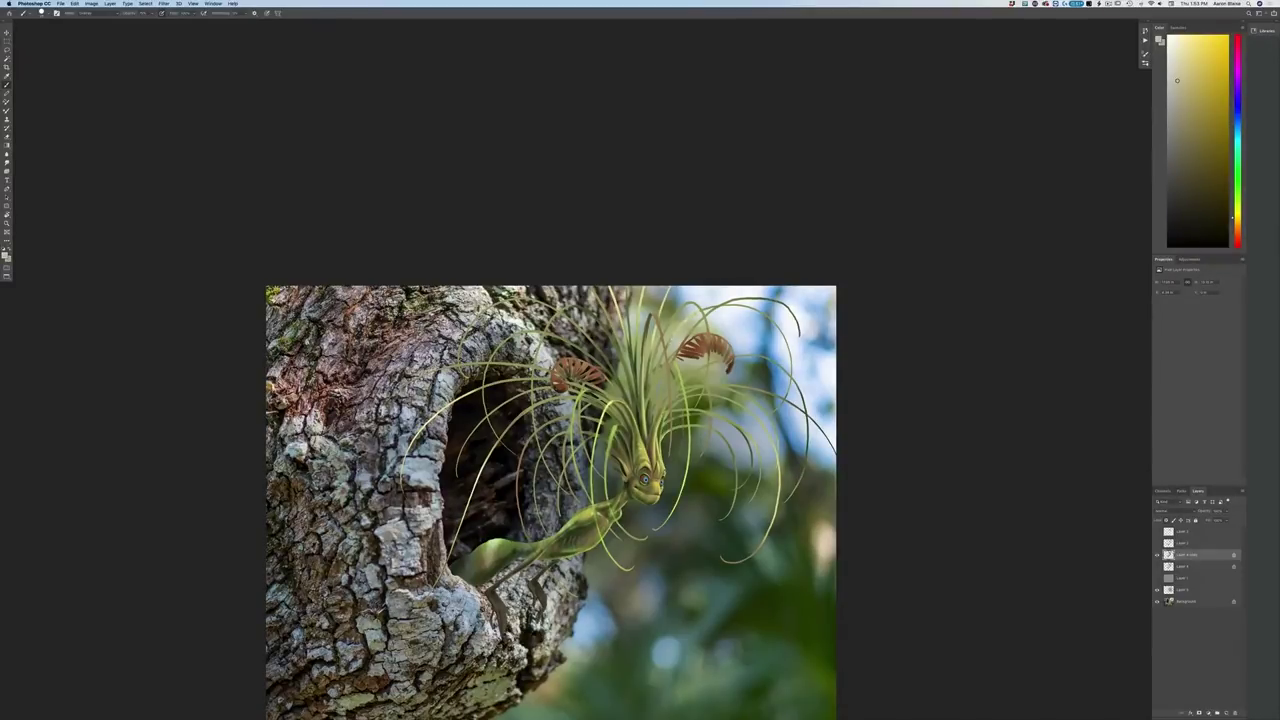
pyautogui.press('super+plus')
pyautogui.press('super+plus')
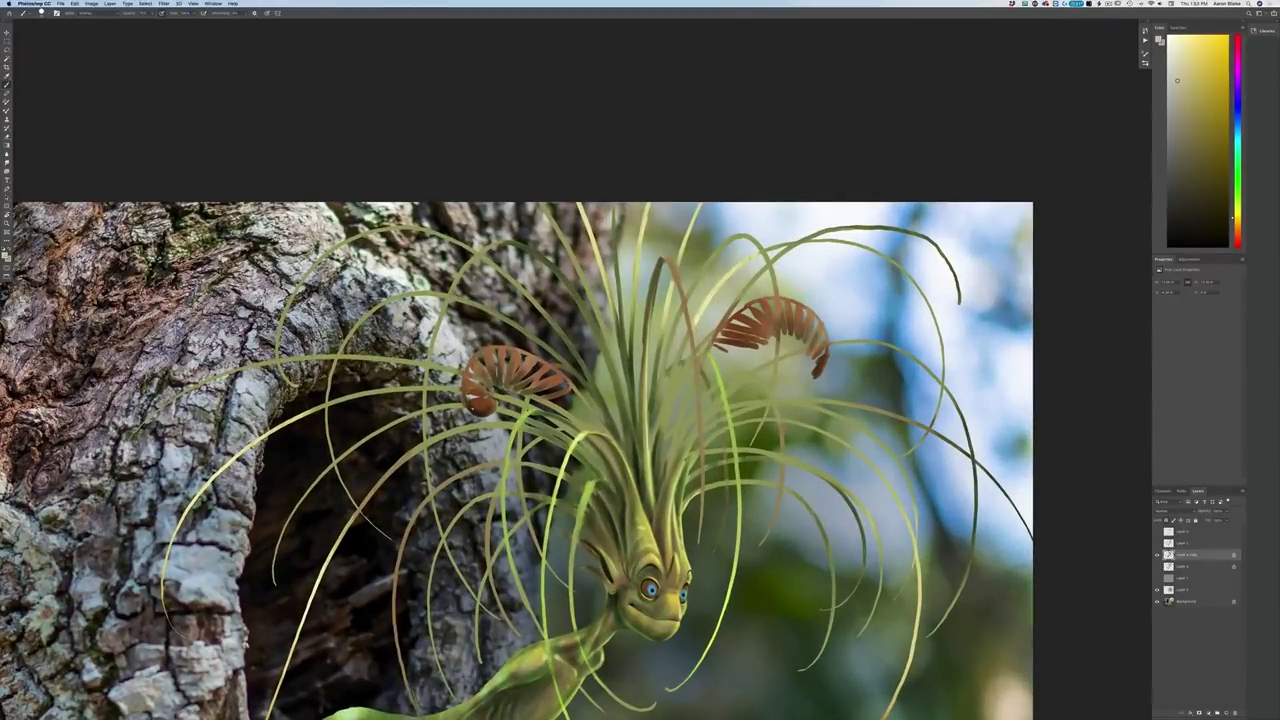
pyautogui.moveTo(686, 339)
pyautogui.mouseDown()
pyautogui.moveTo(669, 382)
pyautogui.moveTo(672, 371)
pyautogui.mouseUp()
pyautogui.scroll(-5, 581, 474)
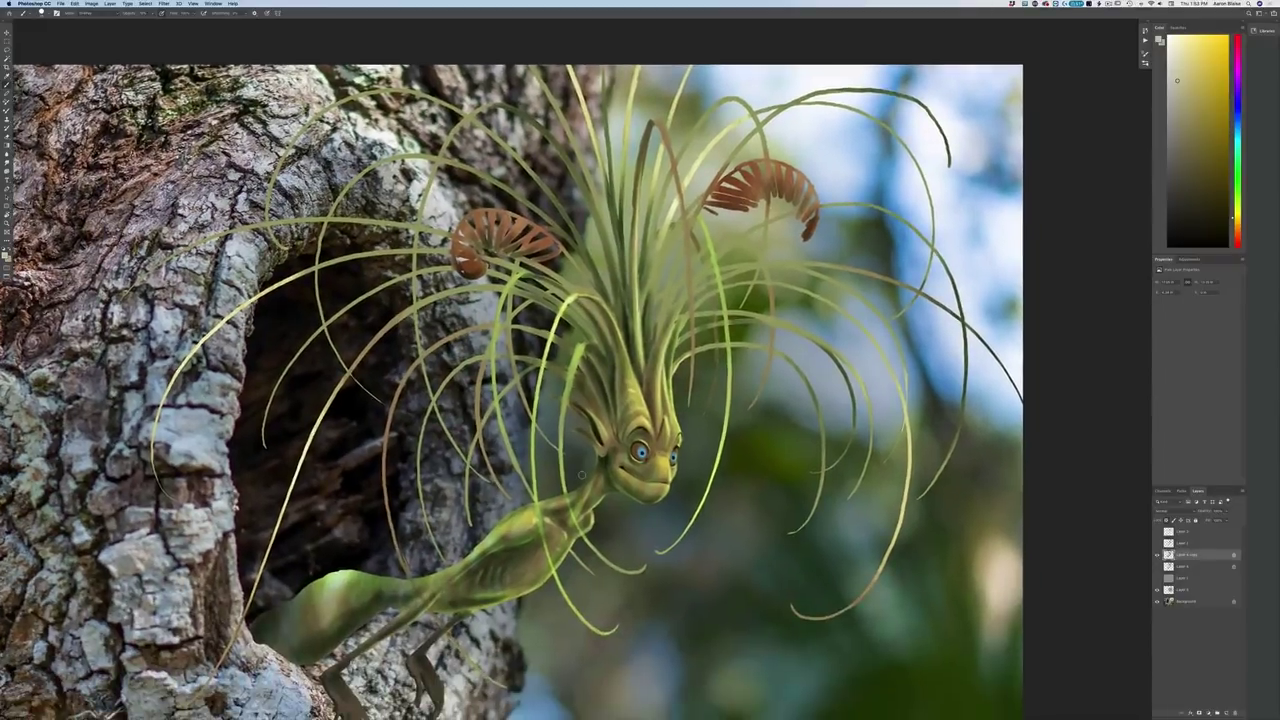
# Create a new layer above the creature and choose a light blue foreground colour sampled from the background sky
pyautogui.click(1224, 713)
pyautogui.press('super+plus')
pyautogui.moveTo(571, 685); pyautogui.dragTo(614, 554)
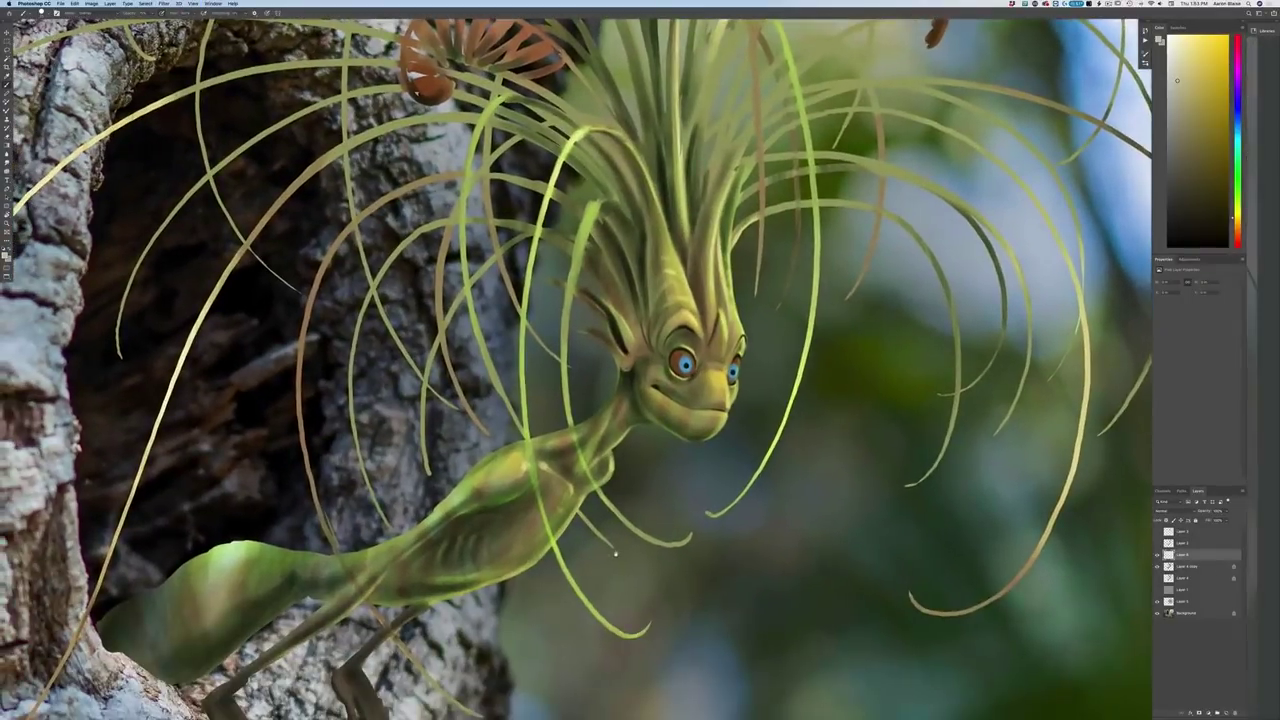
pyautogui.click(5, 256)
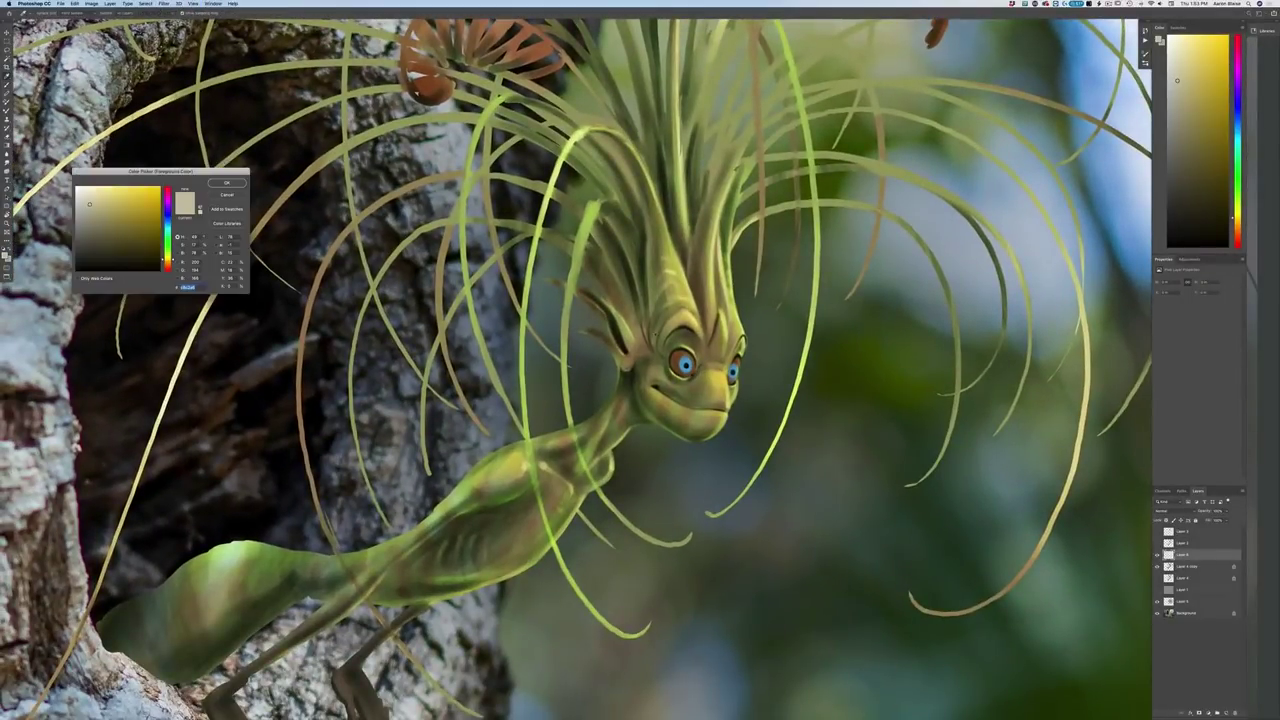
pyautogui.click(912, 263)
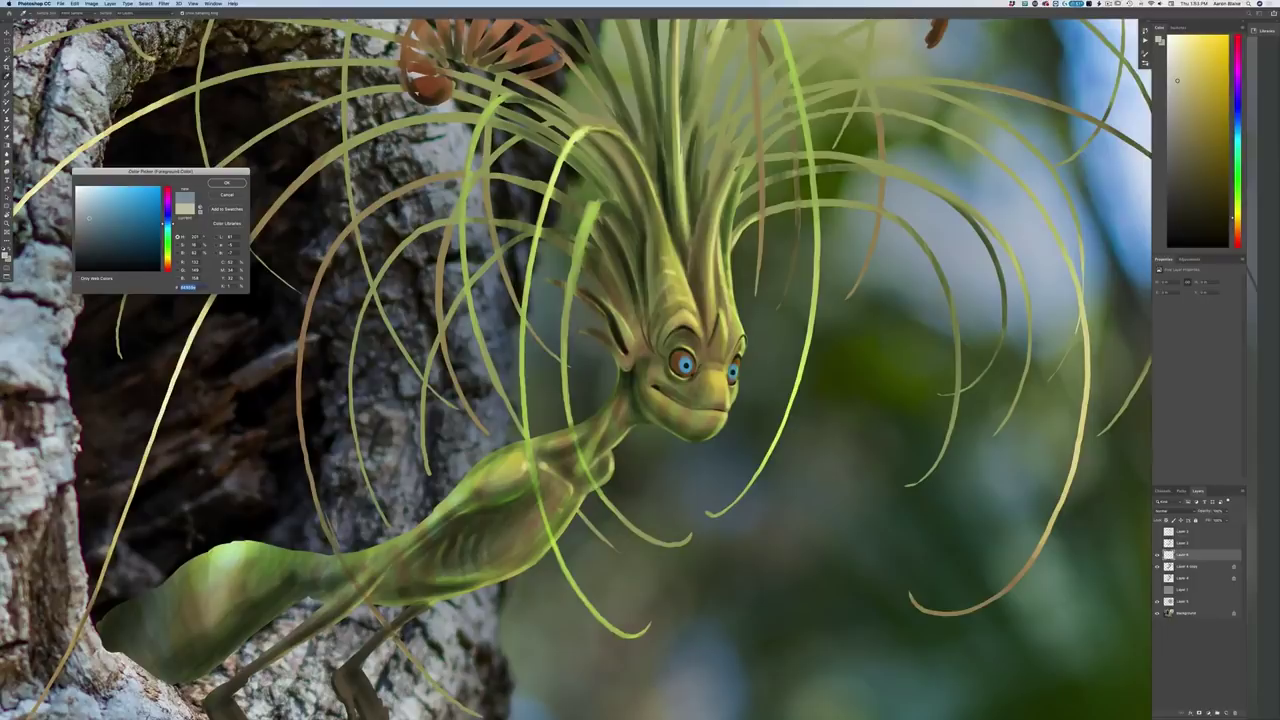
pyautogui.click(1110, 196)
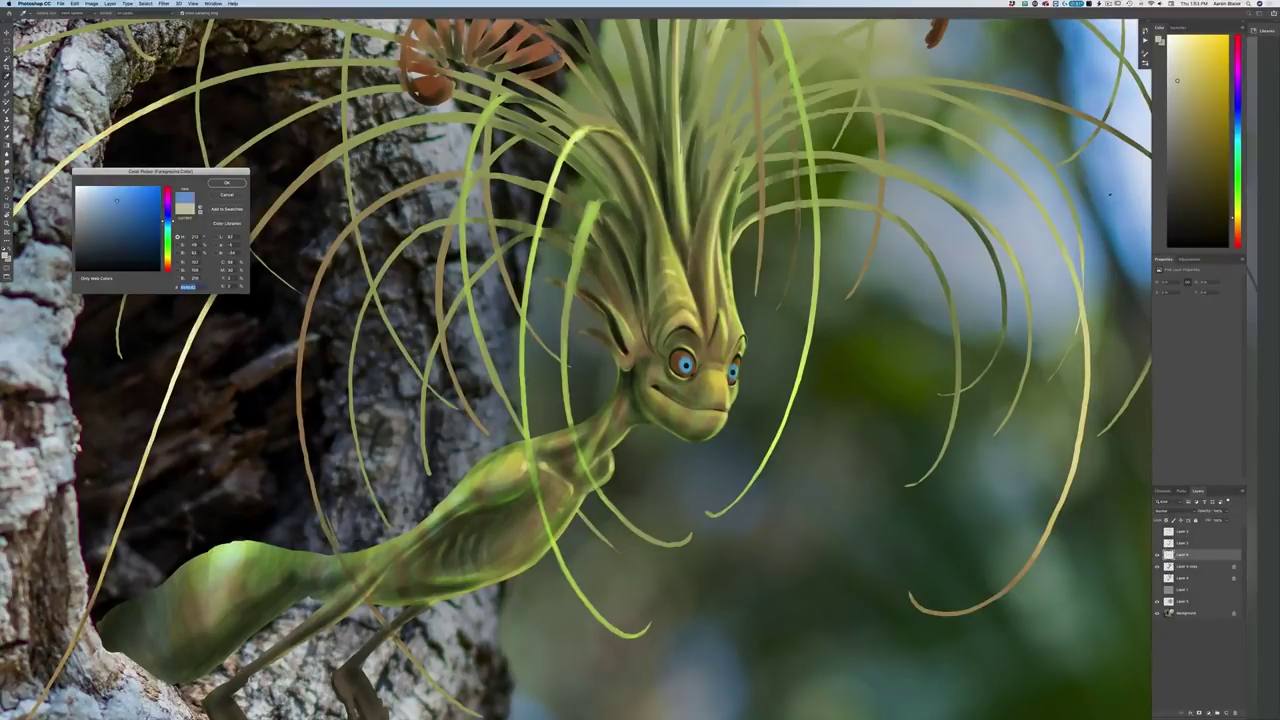
pyautogui.click(110, 195)
pyautogui.click(226, 183)
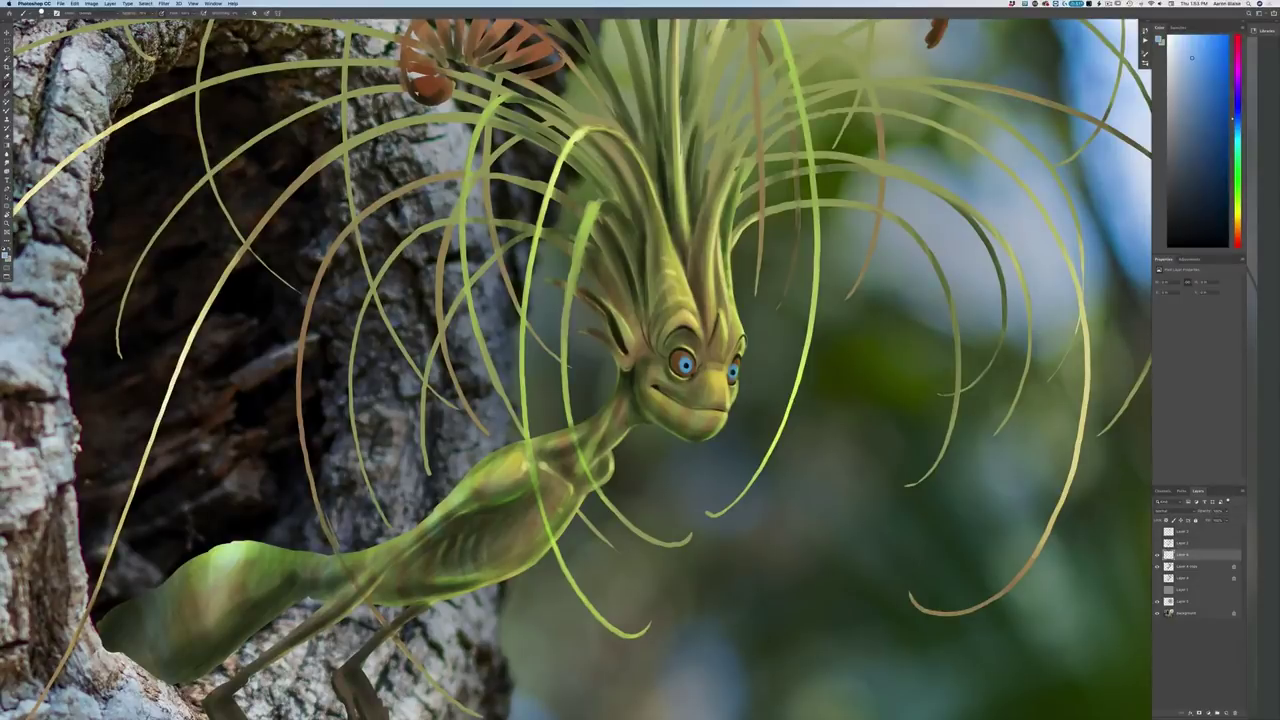
# Adjust the brush opacity and paint light blue and pale turquoise reflections in the creature's eyes
pyautogui.press('super+equal')
pyautogui.press('super+minus')
pyautogui.click(151, 14)
pyautogui.click(5, 256)
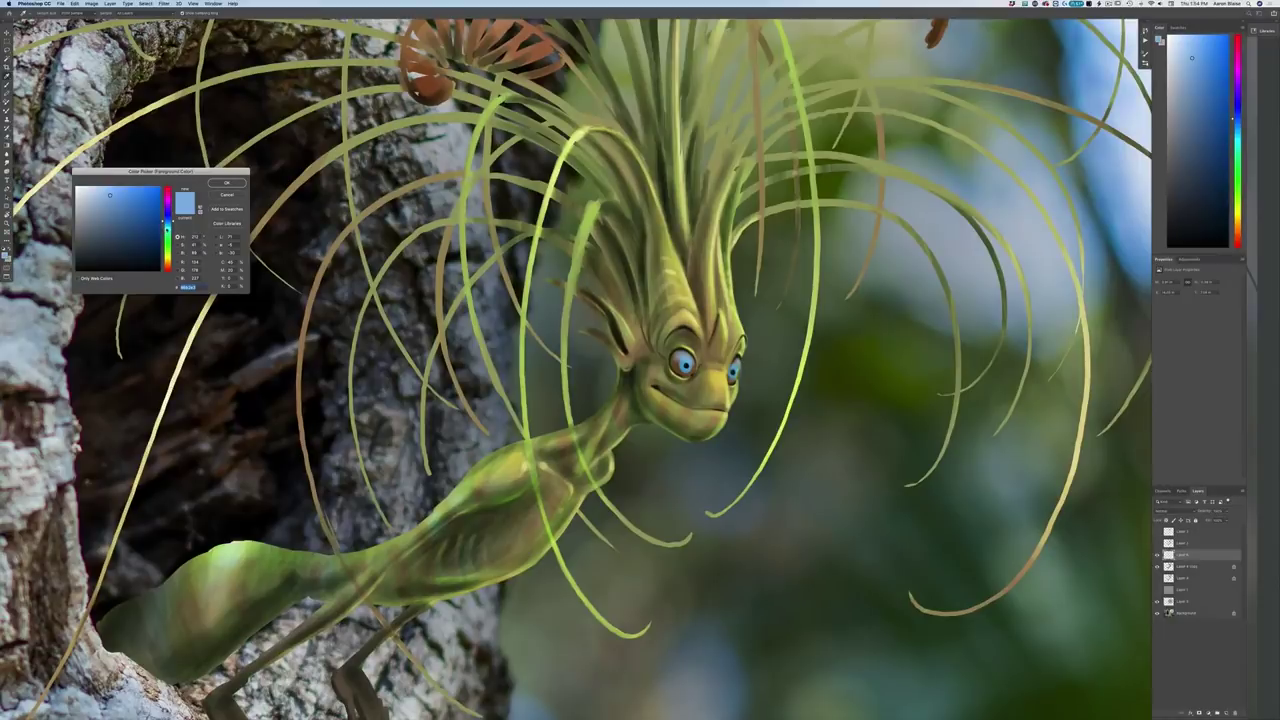
pyautogui.click(168, 229)
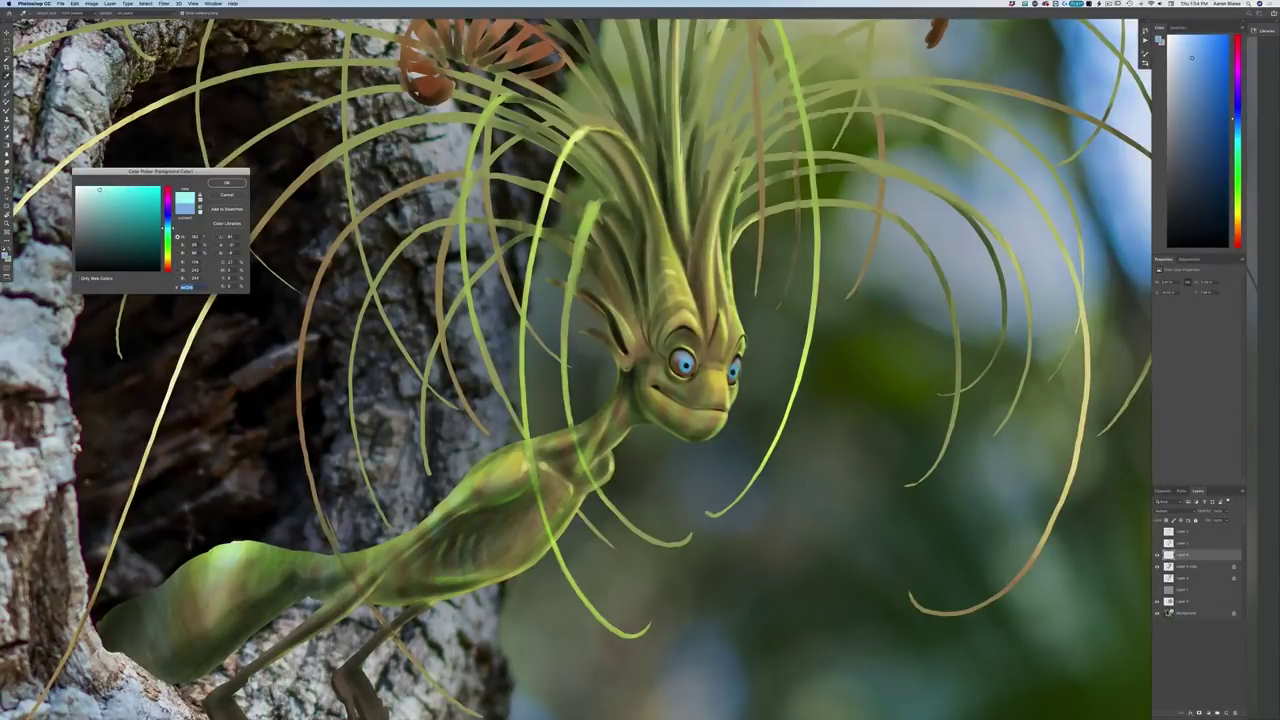
pyautogui.click(226, 183)
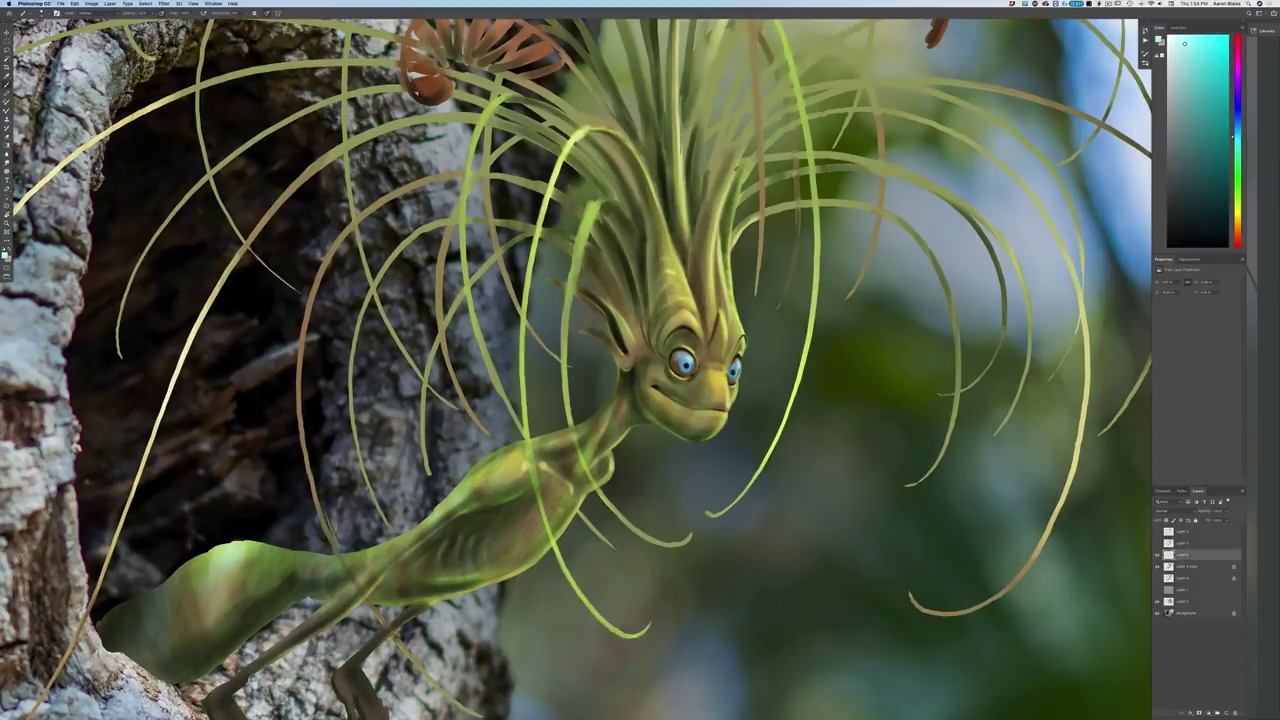
# Choose a near-white cream foreground colour and paint small bright glints in both eyes
pyautogui.click(5, 256)
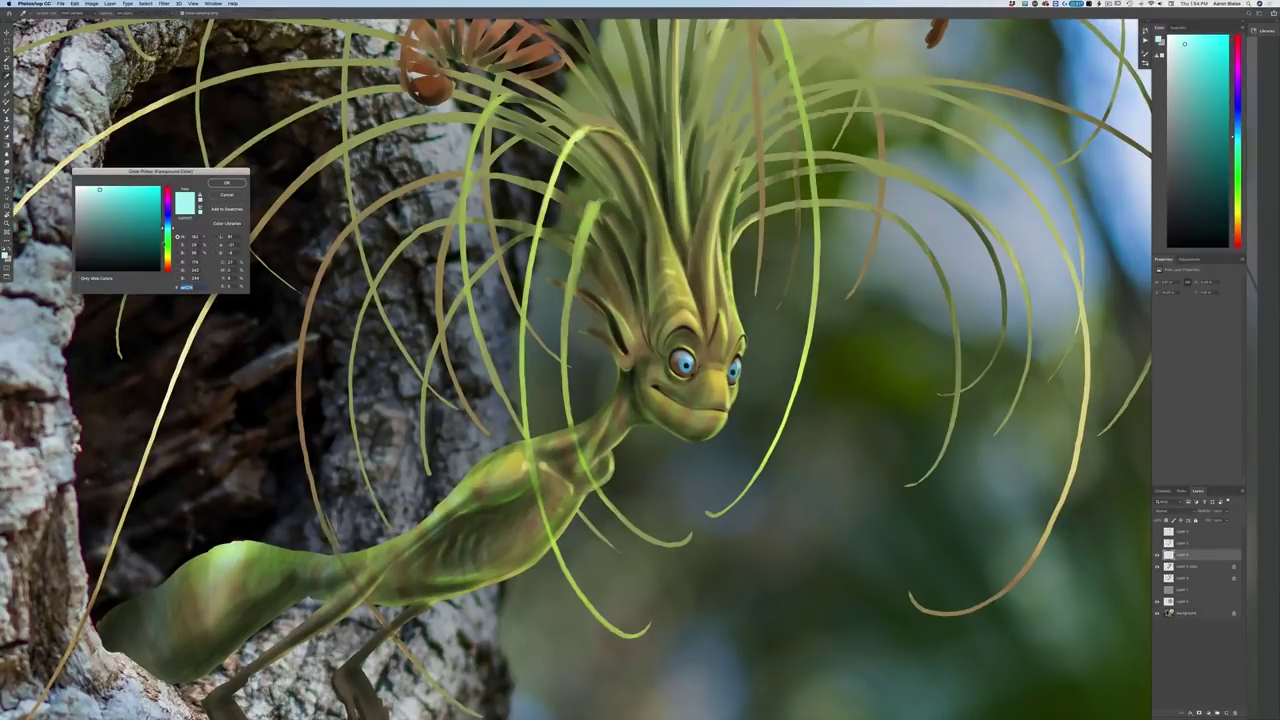
pyautogui.click(167, 260)
pyautogui.click(82, 187)
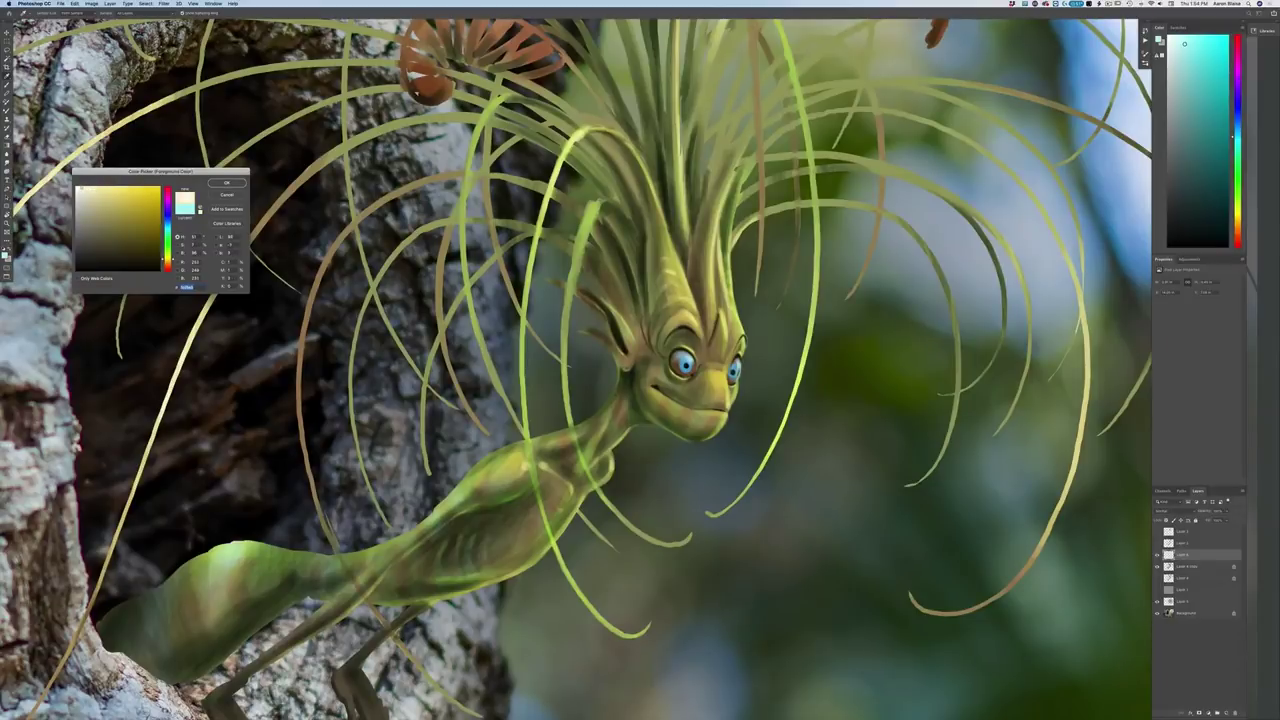
pyautogui.press('Return')
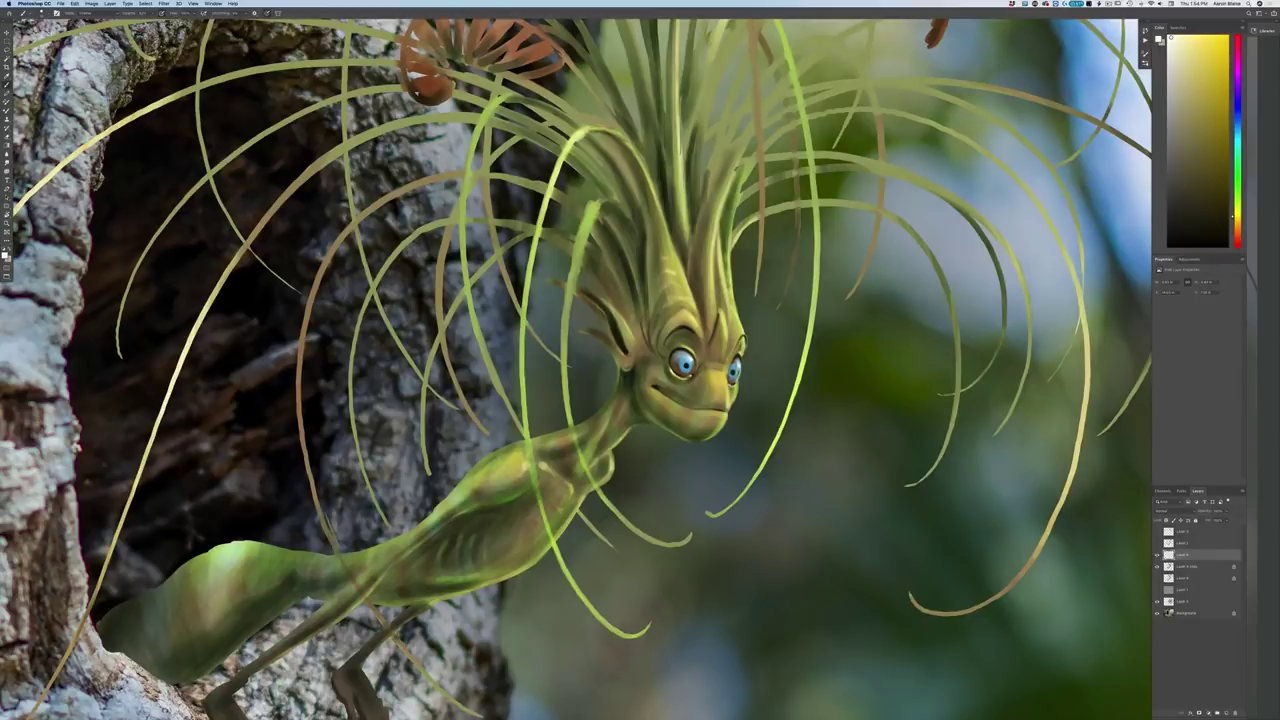
pyautogui.press('super+plus')
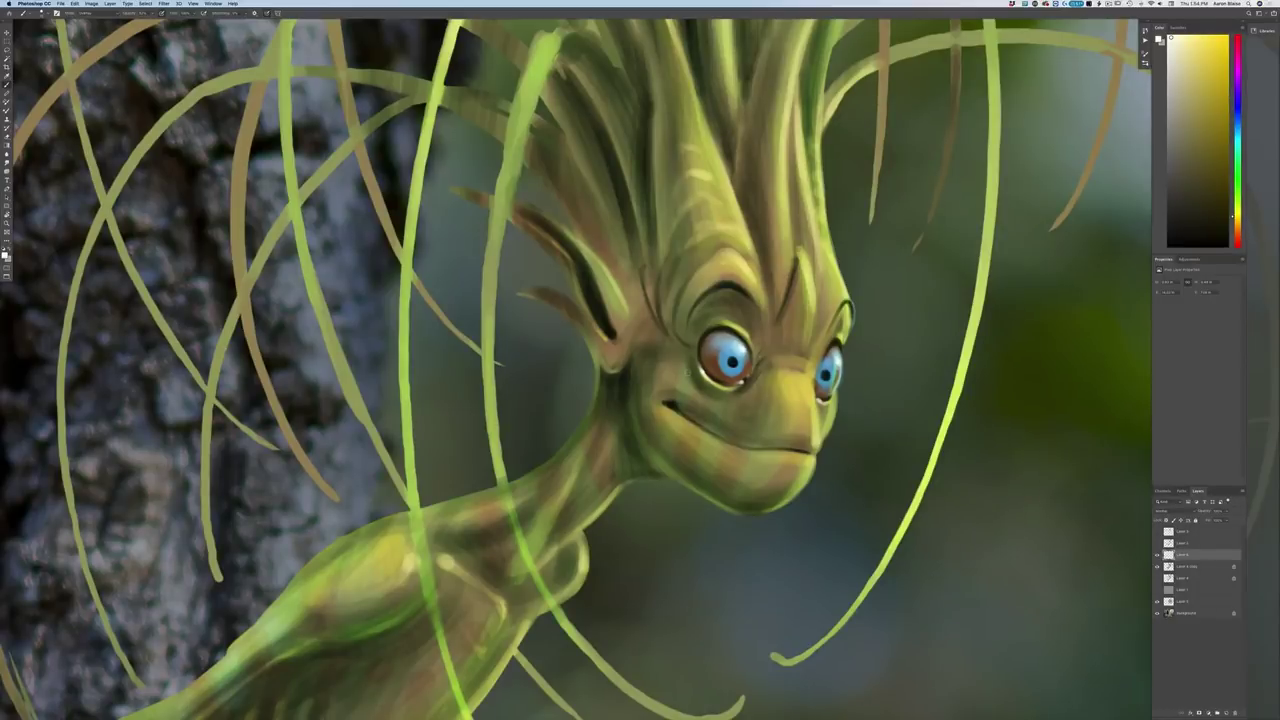
# Add a layer beneath the one with the eye glints, rename the glint layer "Eye highlight" and name the new layer for the iris colour
pyautogui.click(1219, 712)
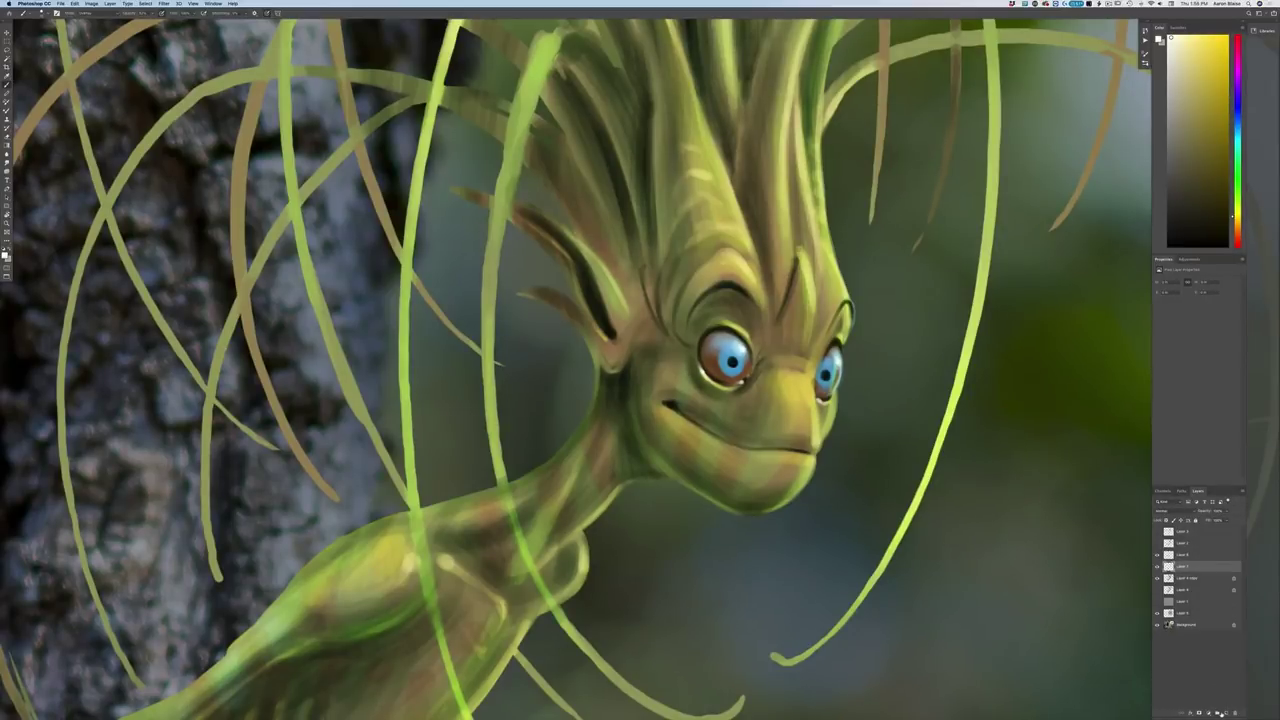
pyautogui.doubleClick(1174, 556)
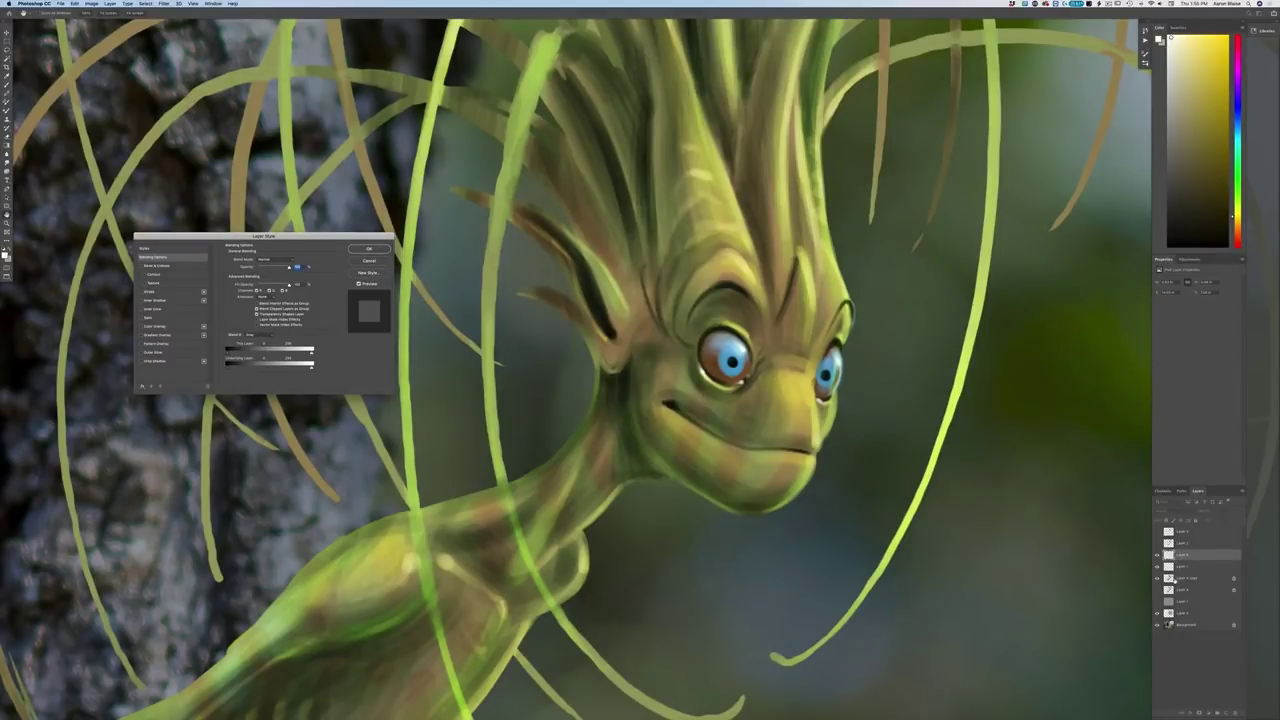
pyautogui.click(368, 260)
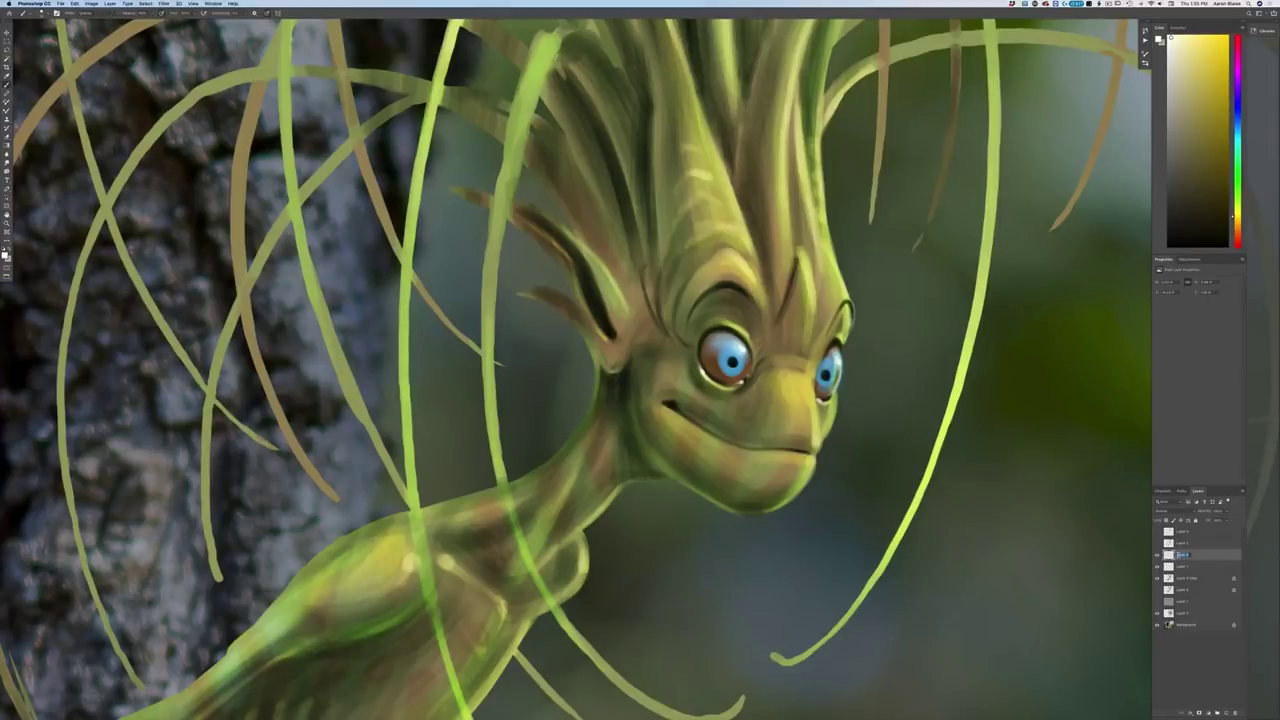
pyautogui.write('h')
pyautogui.doubleClick(1183, 567)
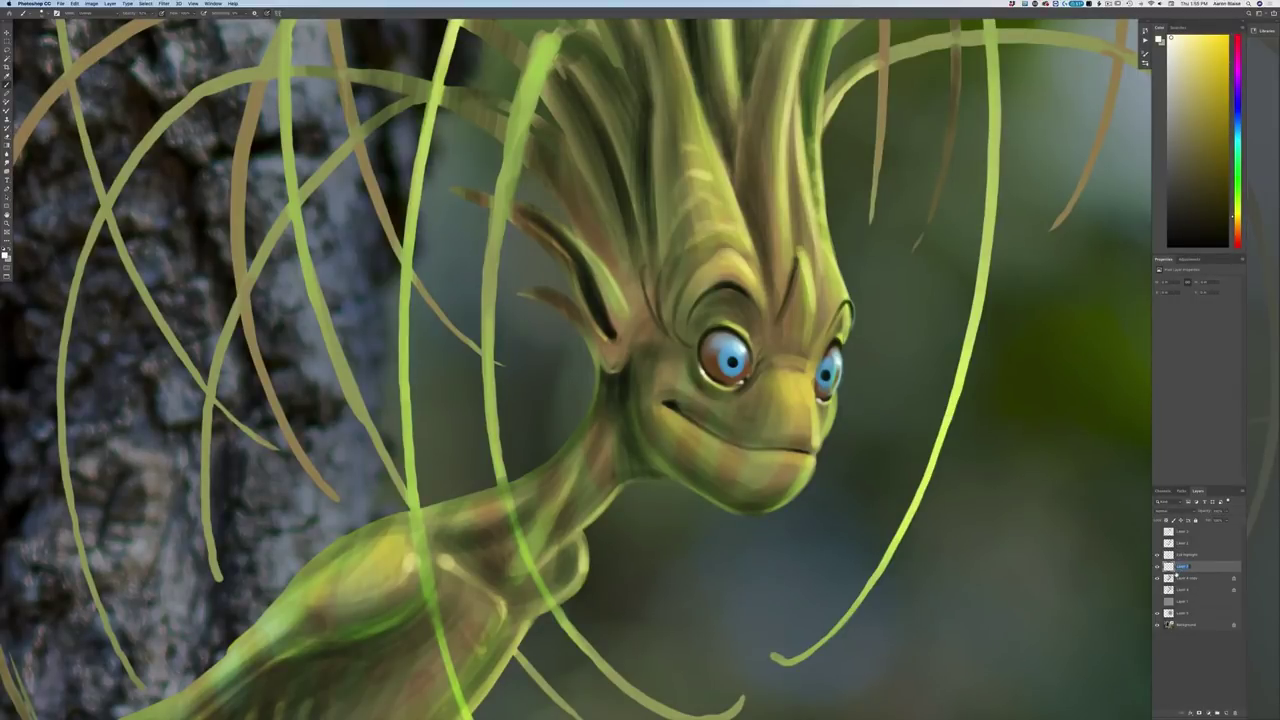
pyautogui.press('BackSpace')
pyautogui.press('Return')
# Sample the iris blue, choose a deeper blue foreground colour from it and paint darker blue into the irises
pyautogui.click(6, 256)
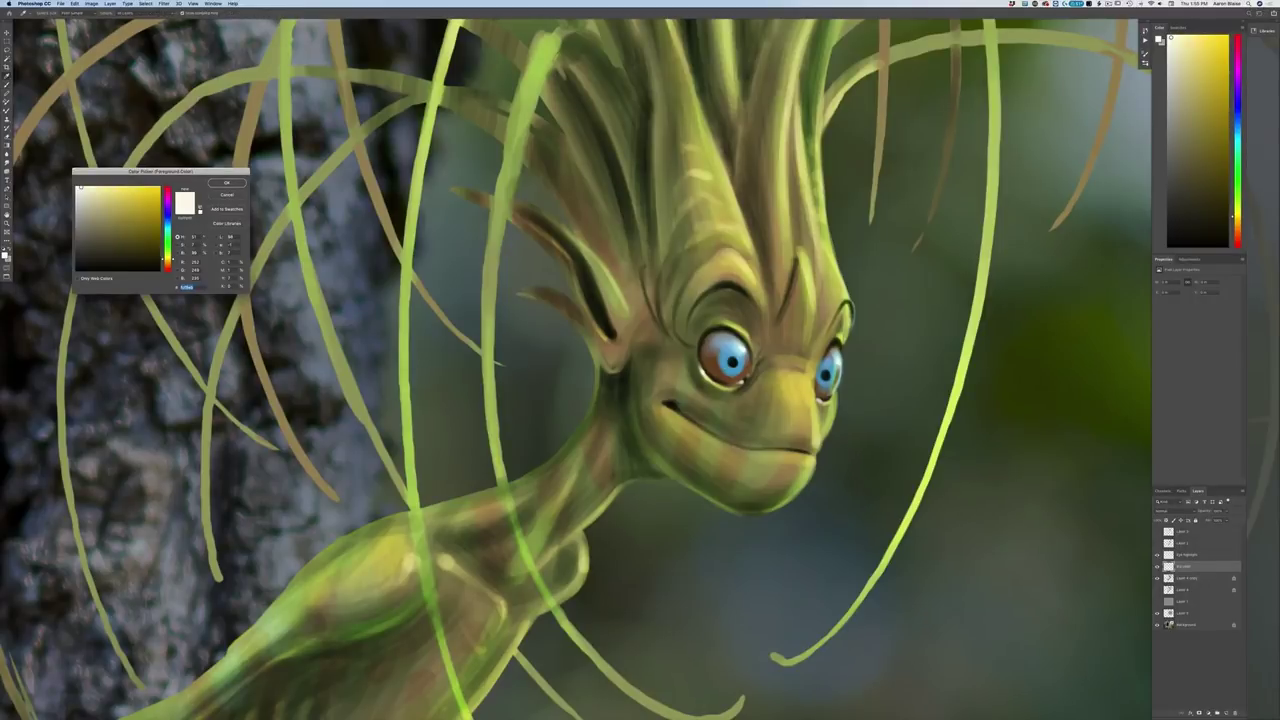
pyautogui.click(727, 368)
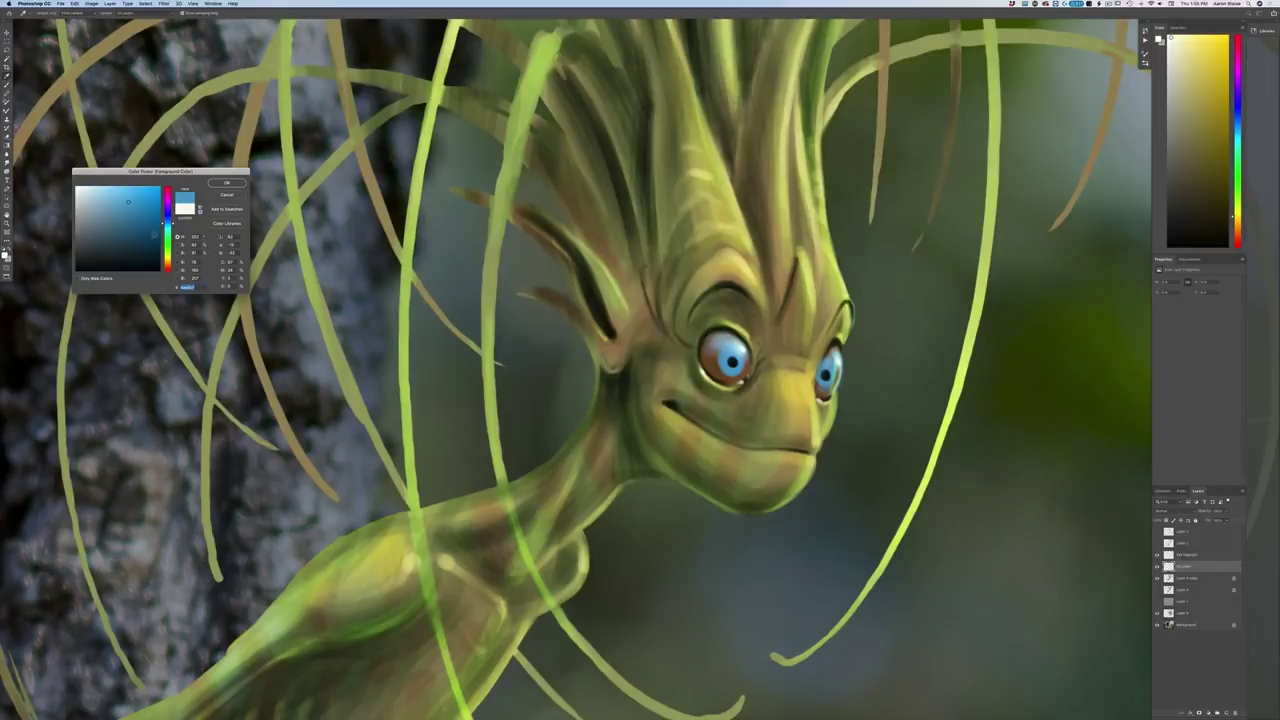
pyautogui.click(168, 222)
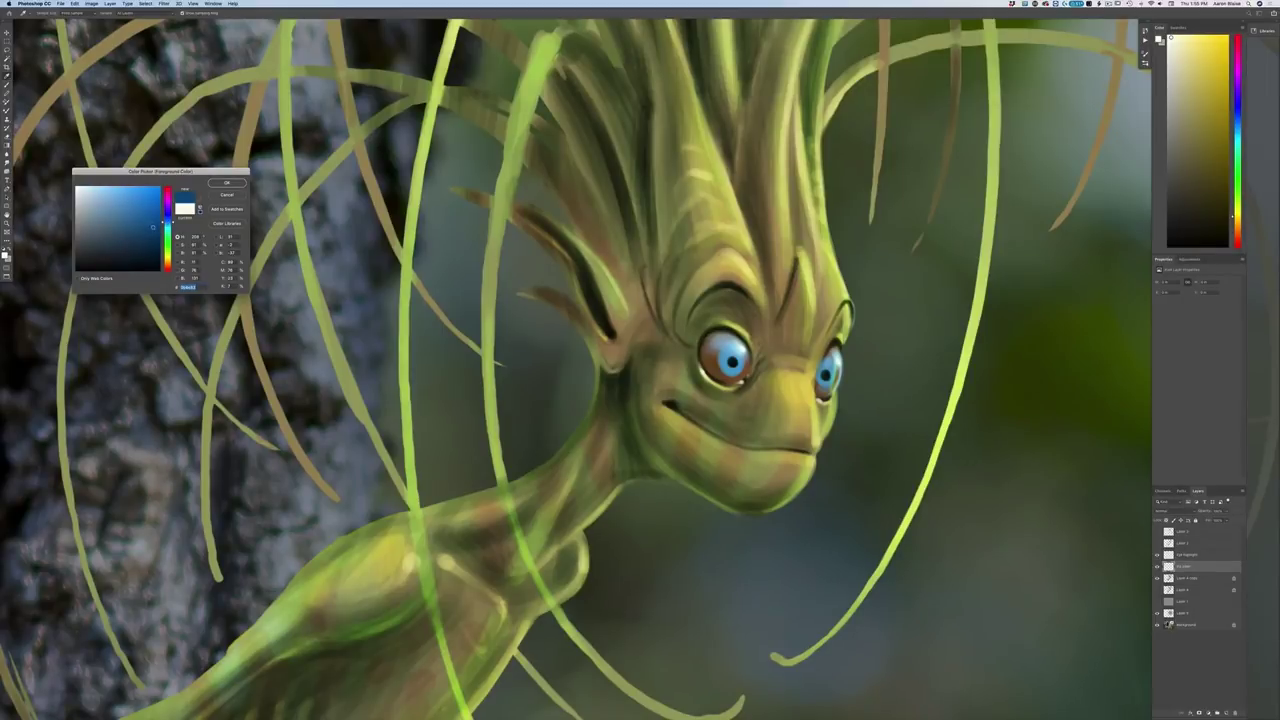
pyautogui.click(227, 183)
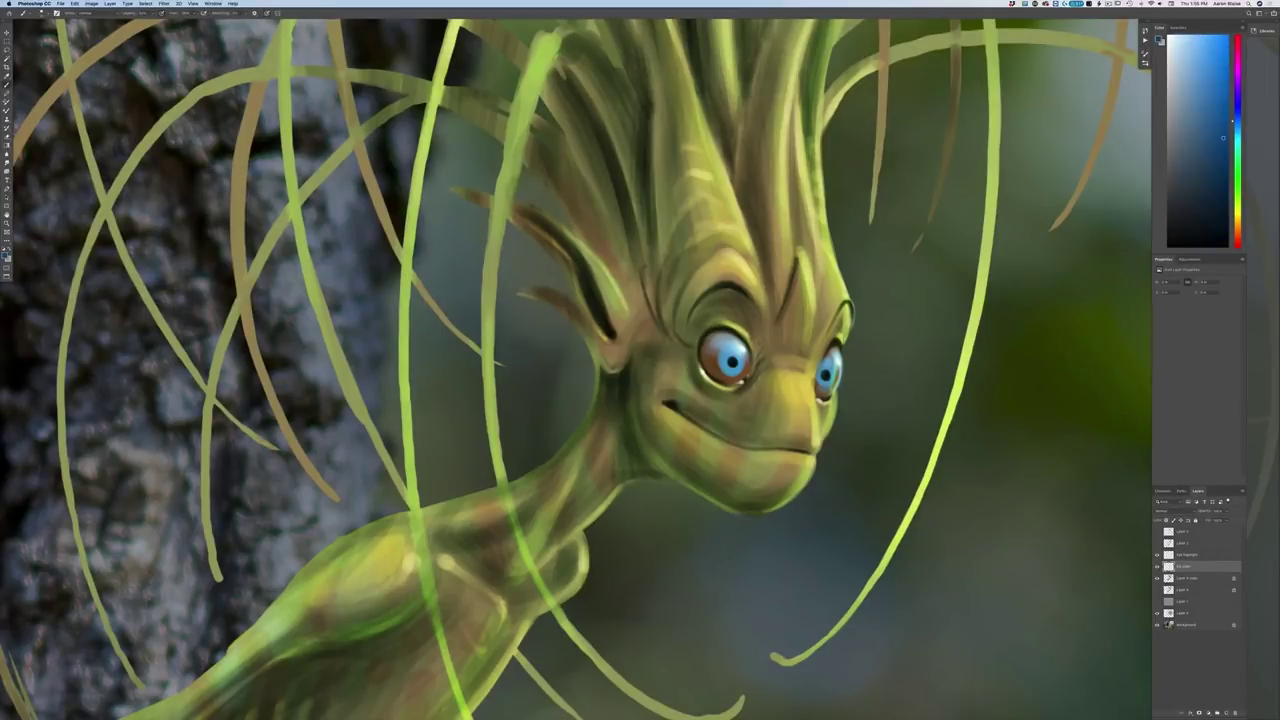
pyautogui.moveTo(736, 348); pyautogui.dragTo(730, 350)
# Choose a pale cyan foreground colour and paint light accents into the irises
pyautogui.click(5, 256)
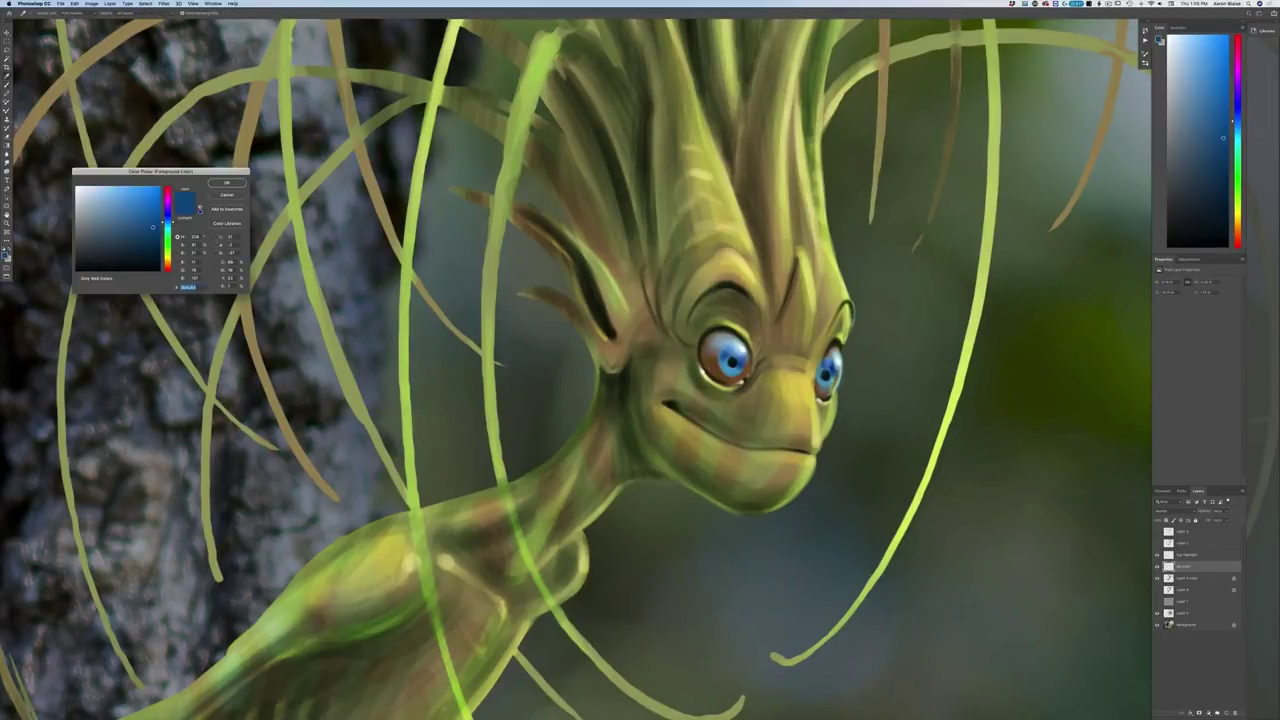
pyautogui.click(128, 202)
pyautogui.moveTo(168, 223); pyautogui.dragTo(168, 227)
pyautogui.click(108, 188)
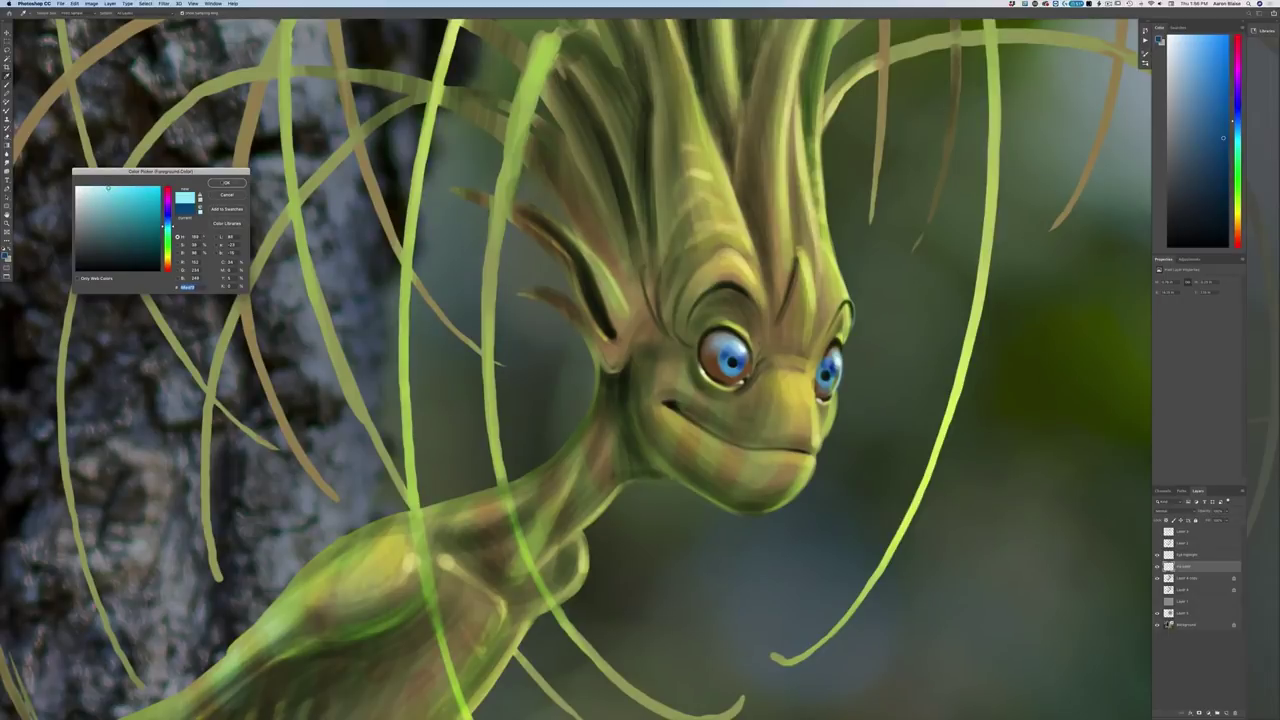
pyautogui.press('Return')
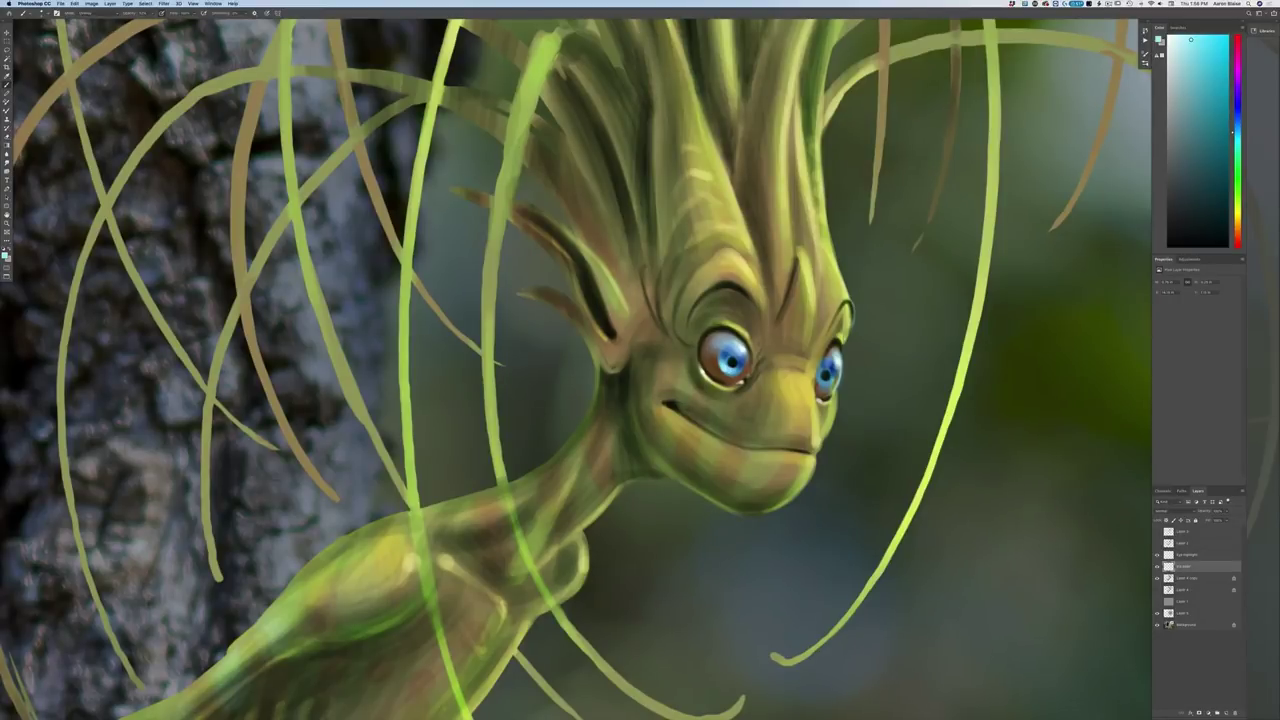
pyautogui.moveTo(823, 384); pyautogui.dragTo(830, 382)
# Examine the recoloured eyes in close-up and against the whole picture
pyautogui.press('super+minus')
pyautogui.press('super+minus')
pyautogui.press('super+minus')
pyautogui.press('super+minus')
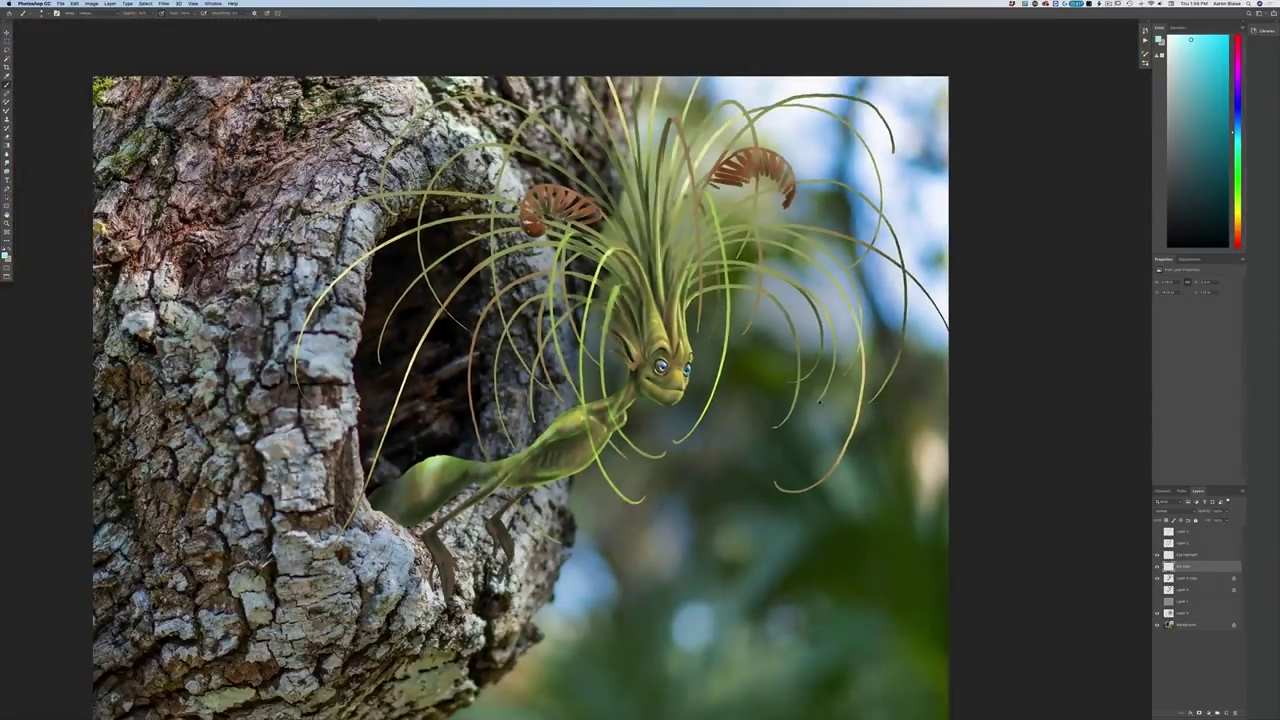
pyautogui.press('super+equal')
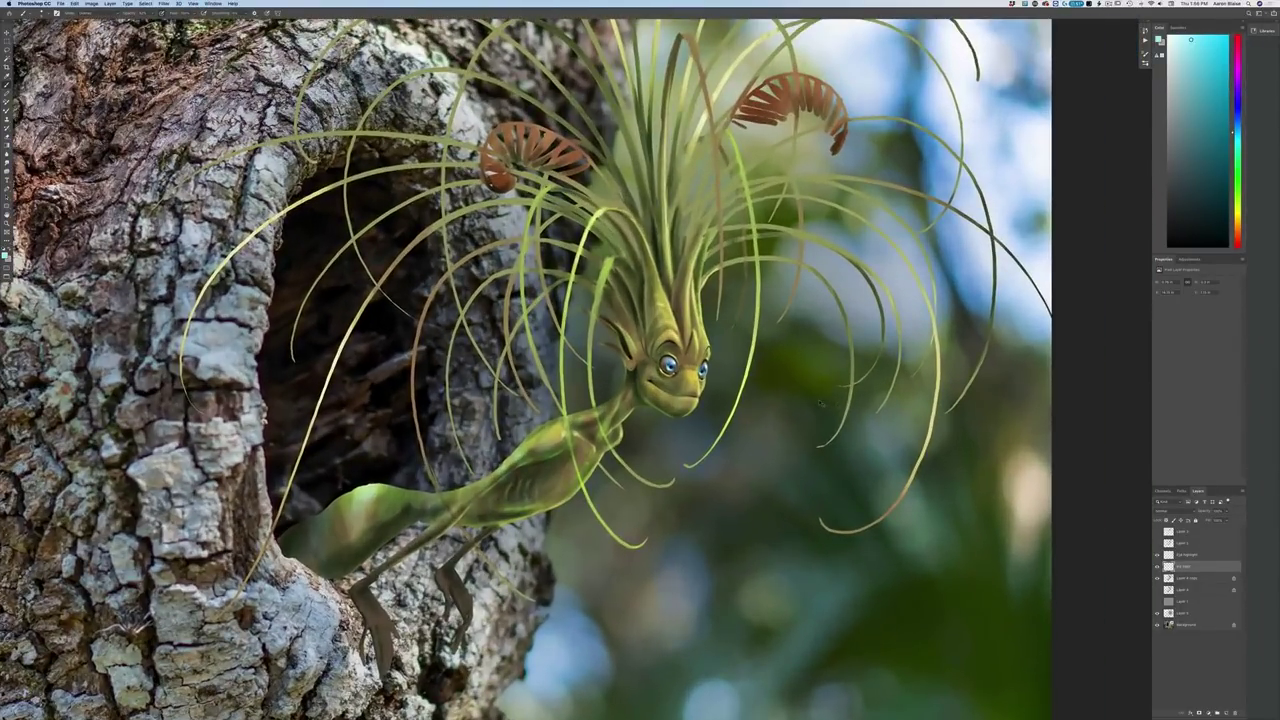
pyautogui.press('super+equal')
pyautogui.press('super+equal')
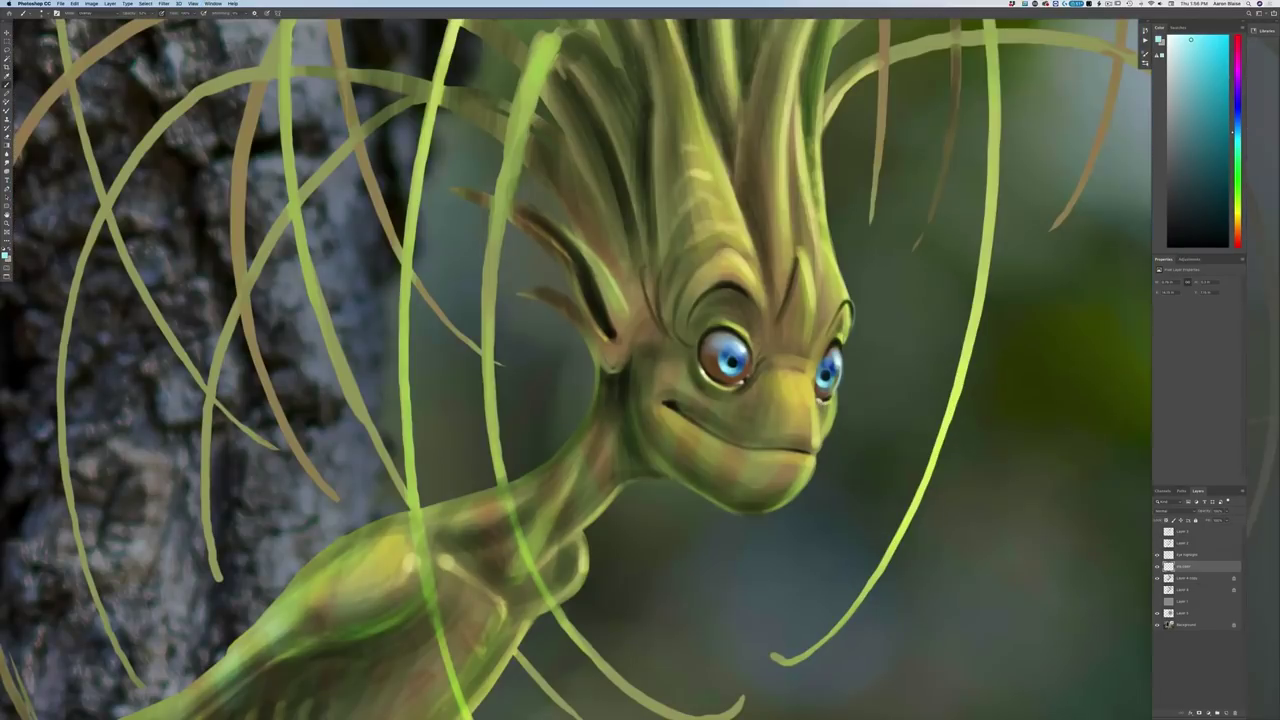
pyautogui.press('super+minus')
pyautogui.press('super+minus')
pyautogui.press('super+minus')
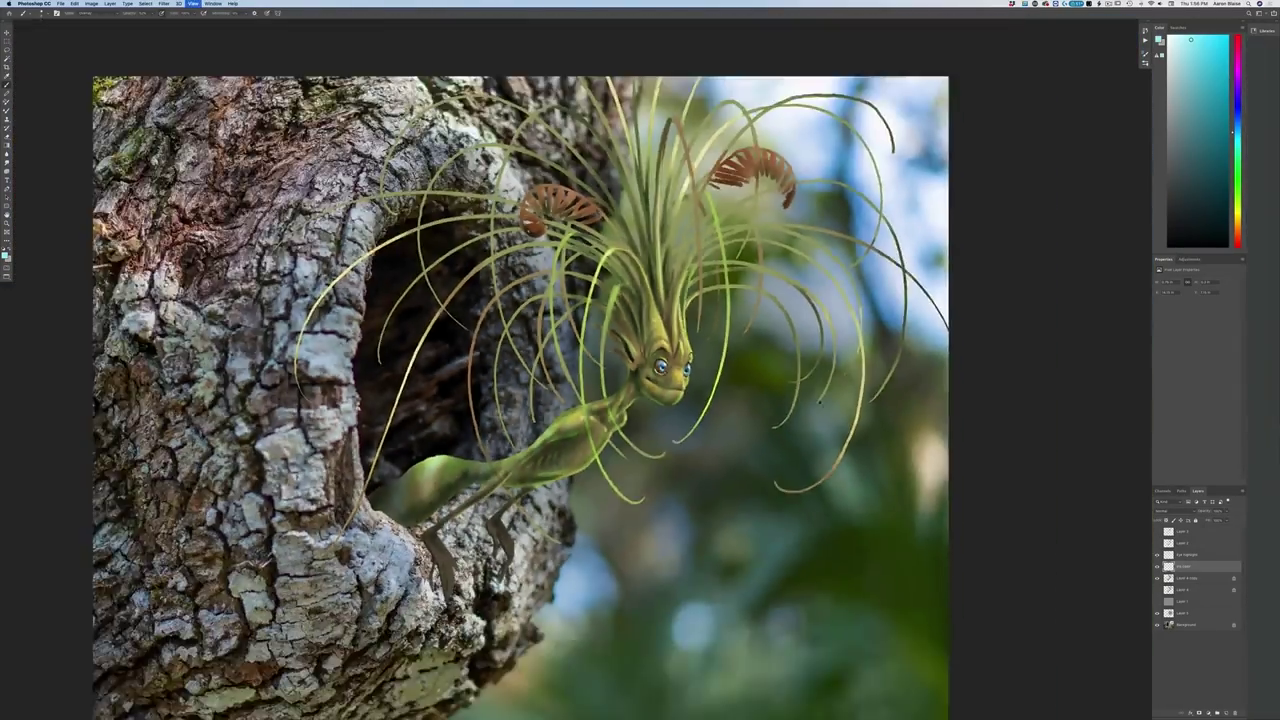
pyautogui.press('super+equal')
pyautogui.press('super+equal')
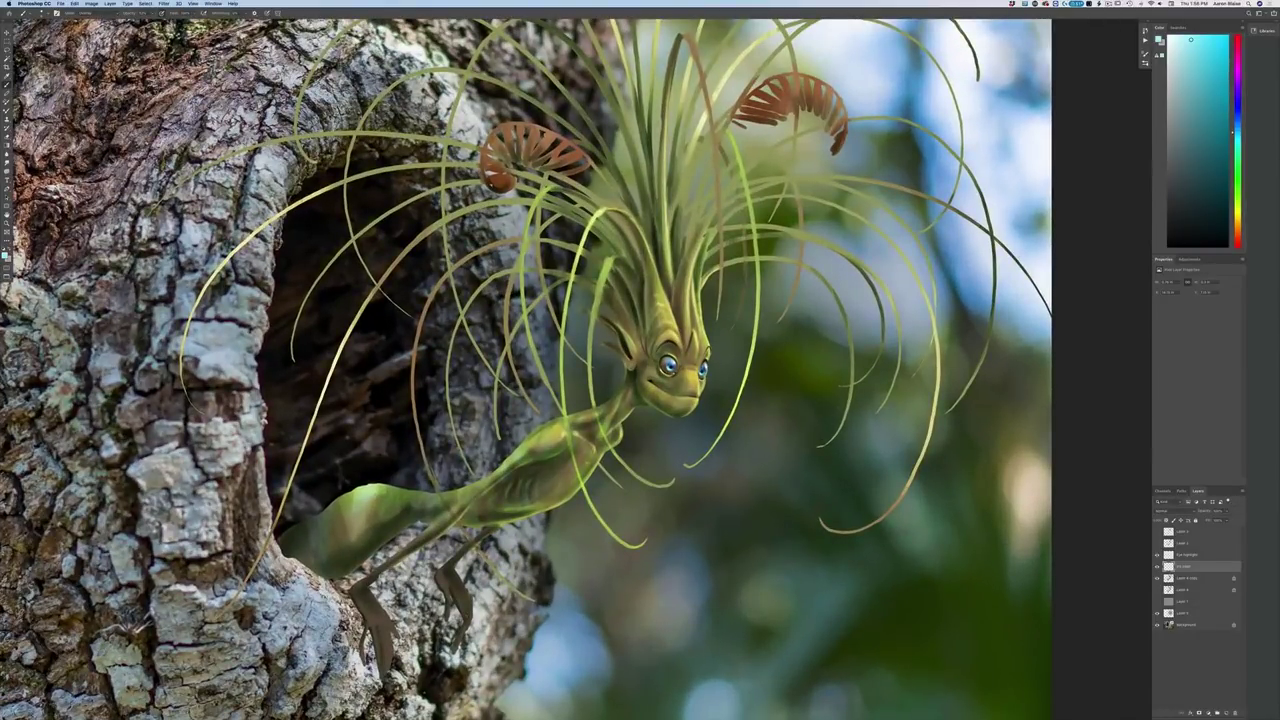
# Sample a soft blue from the background sky as the foreground colour
pyautogui.click(6, 255)
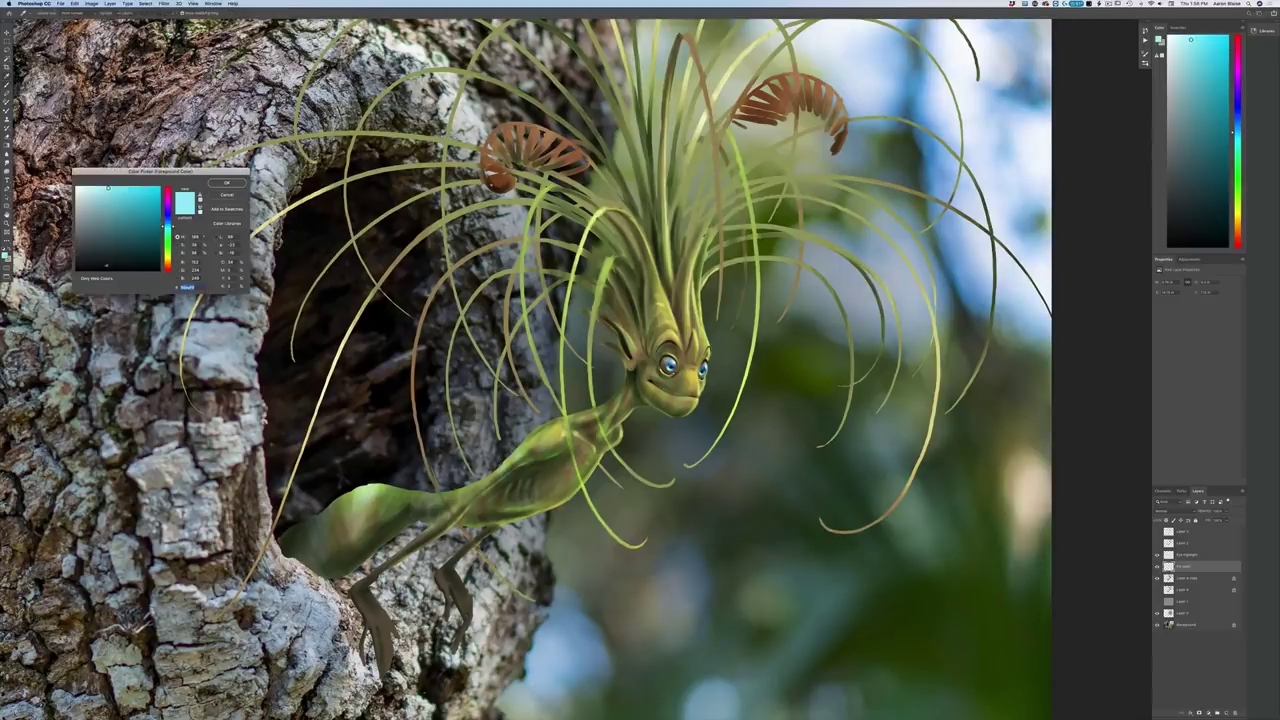
pyautogui.click(968, 295)
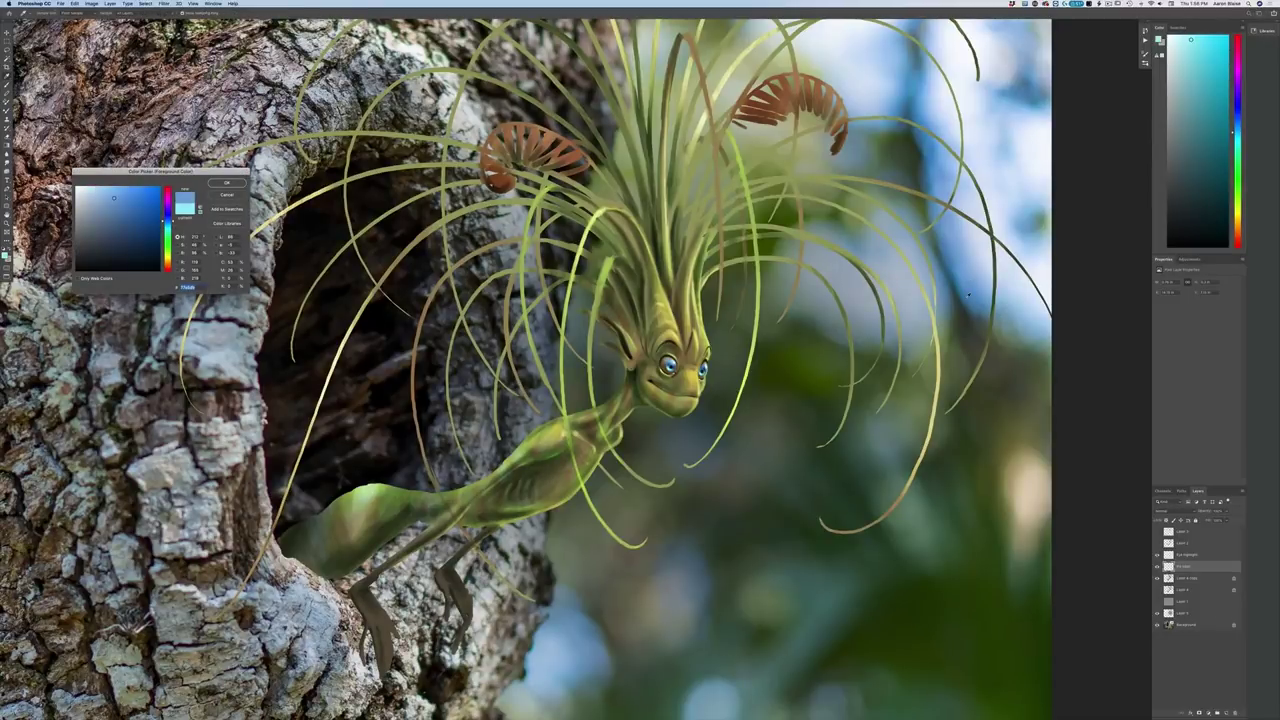
pyautogui.press('Return')
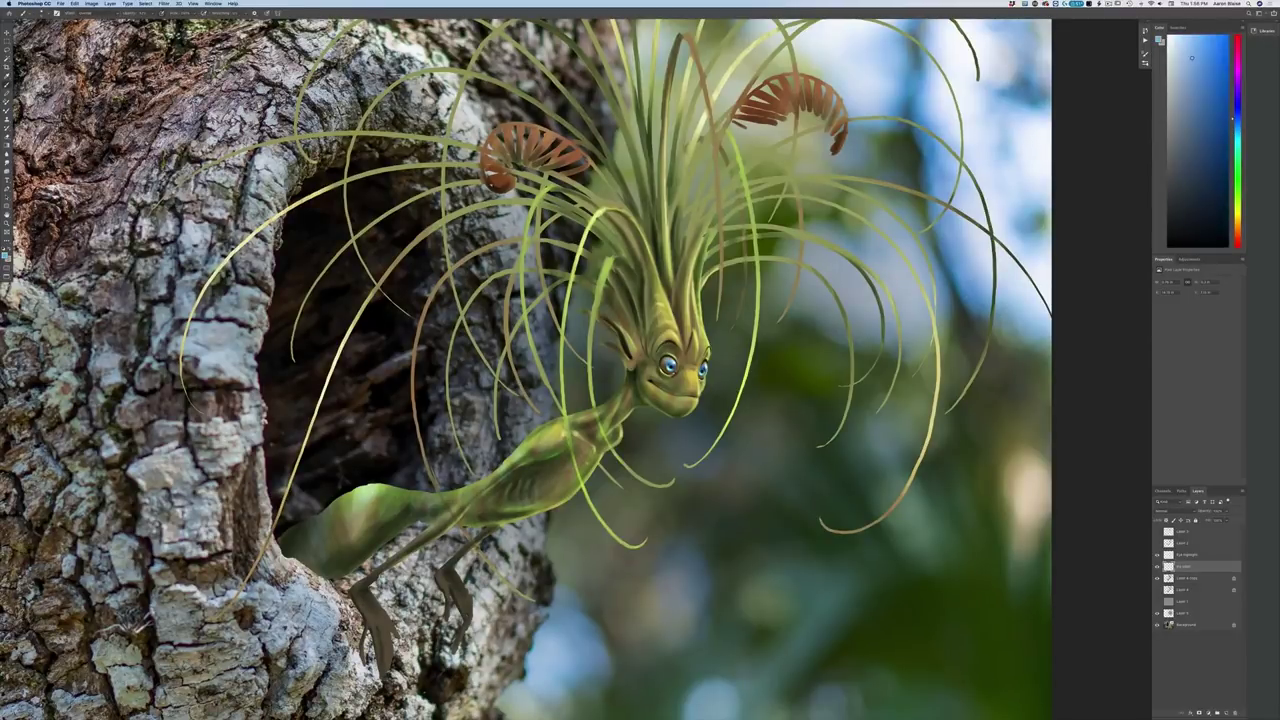
# Add a new layer above "Eye highlight" and name it for the reflections, keeping "Eye highlight" as the name of the layer below
pyautogui.click(1180, 554)
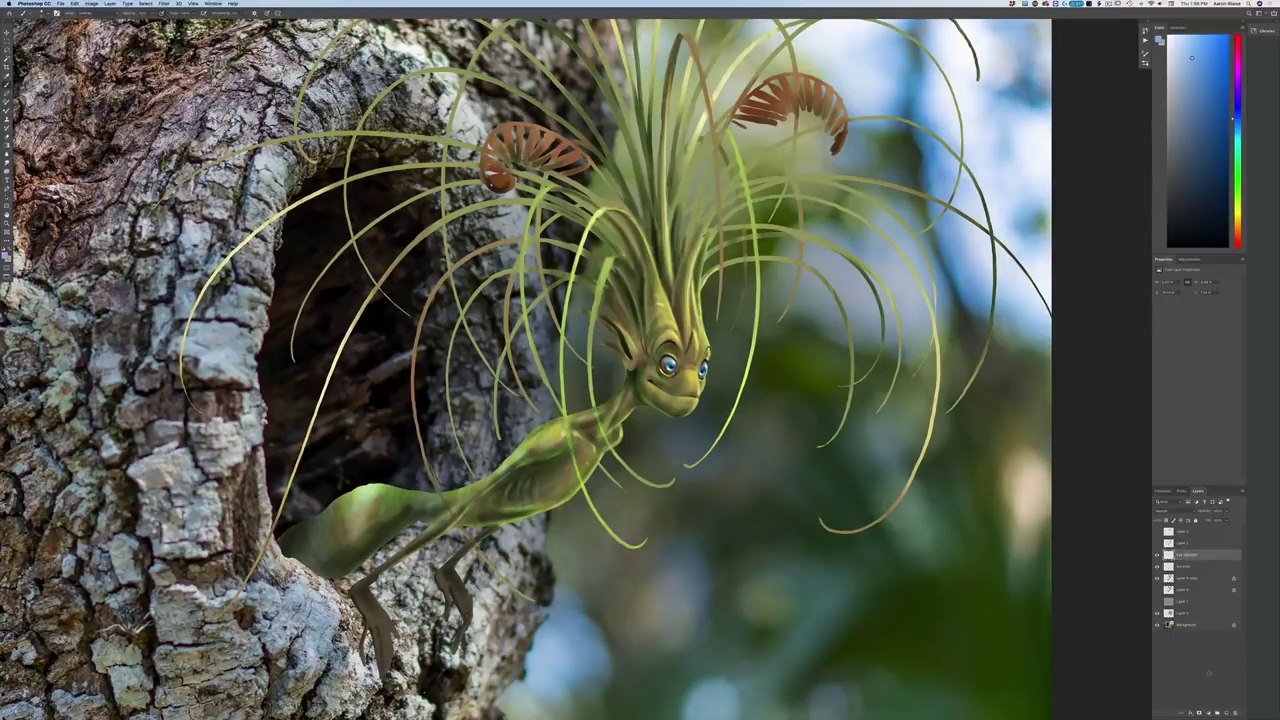
pyautogui.click(1223, 713)
pyautogui.write('r')
pyautogui.press('Return')
pyautogui.doubleClick(1187, 566)
pyautogui.write('Eye highlight')
pyautogui.press('Return')
pyautogui.press('super+plus')
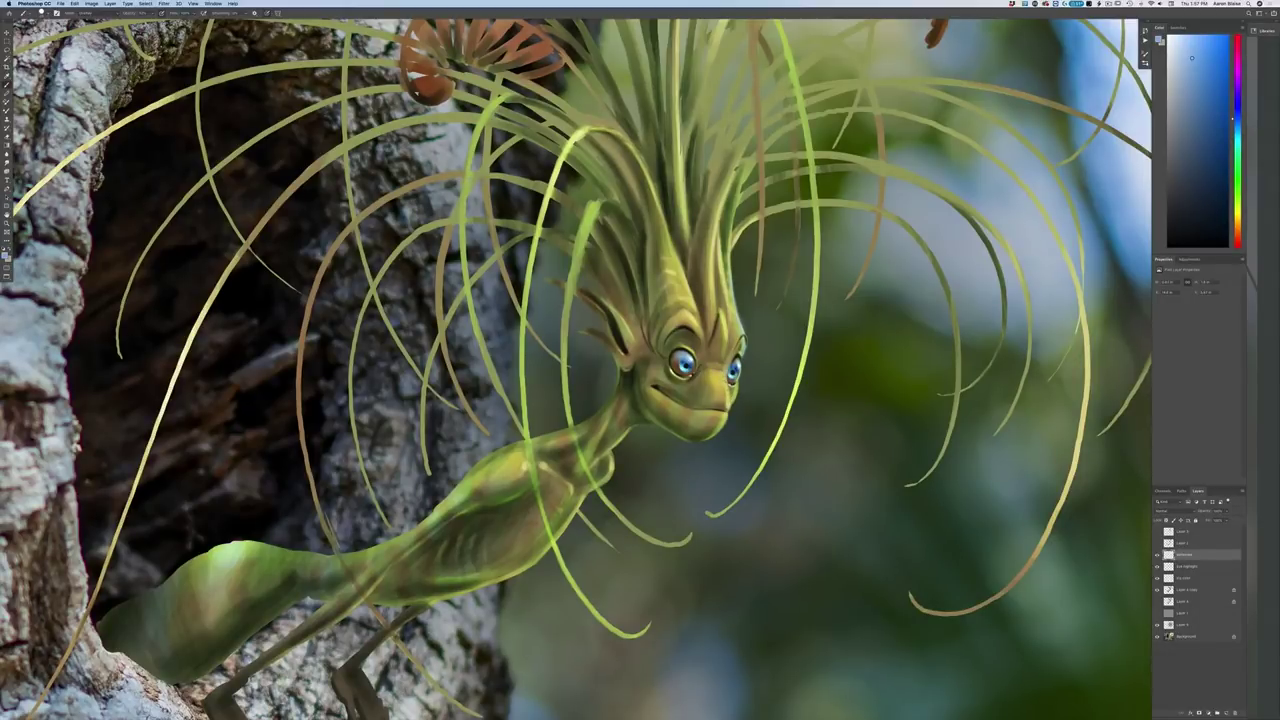
# Paint muted grey-green strokes along the fronds behind the creature's head, compare them with the whole picture and enlarge the brush
pyautogui.press('F6')
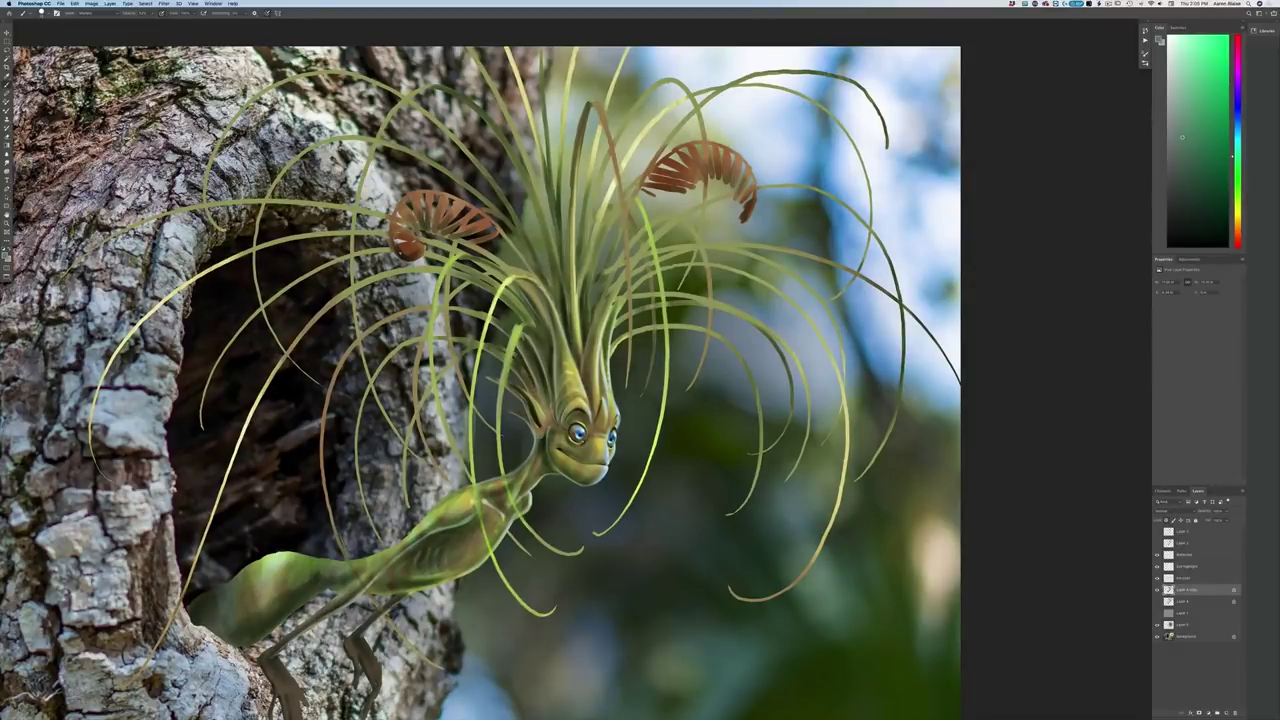
pyautogui.moveTo(531, 385); pyautogui.dragTo(514, 366)
pyautogui.moveTo(553, 295); pyautogui.dragTo(559, 313)
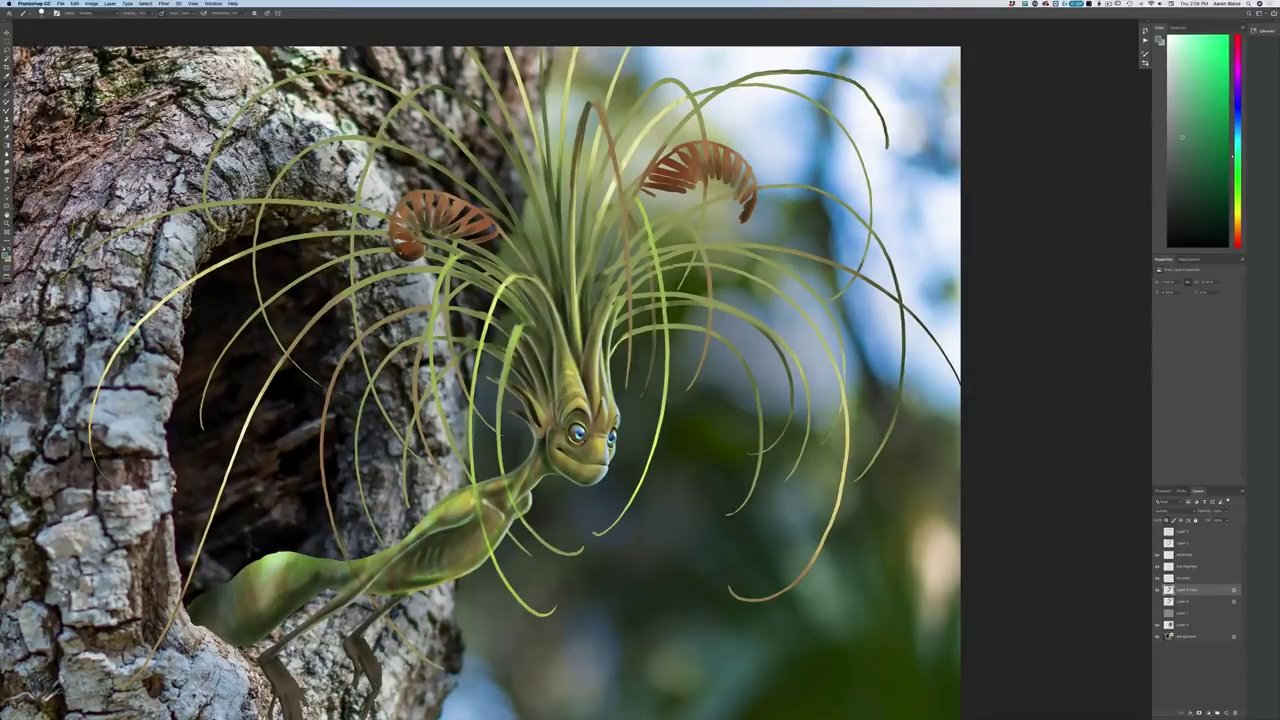
pyautogui.moveTo(542, 403); pyautogui.dragTo(534, 376)
pyautogui.press('super+minus')
pyautogui.press('super+minus')
pyautogui.press('super+minus')
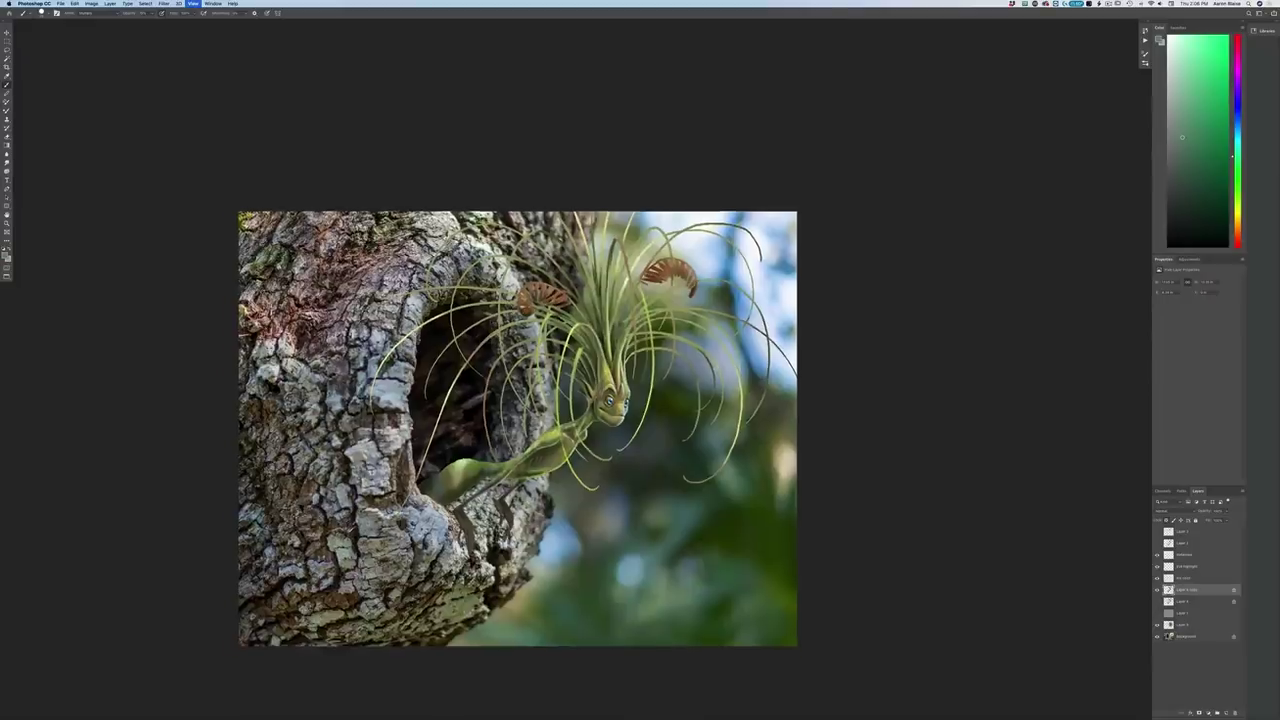
pyautogui.press('super+plus')
pyautogui.press('super+plus')
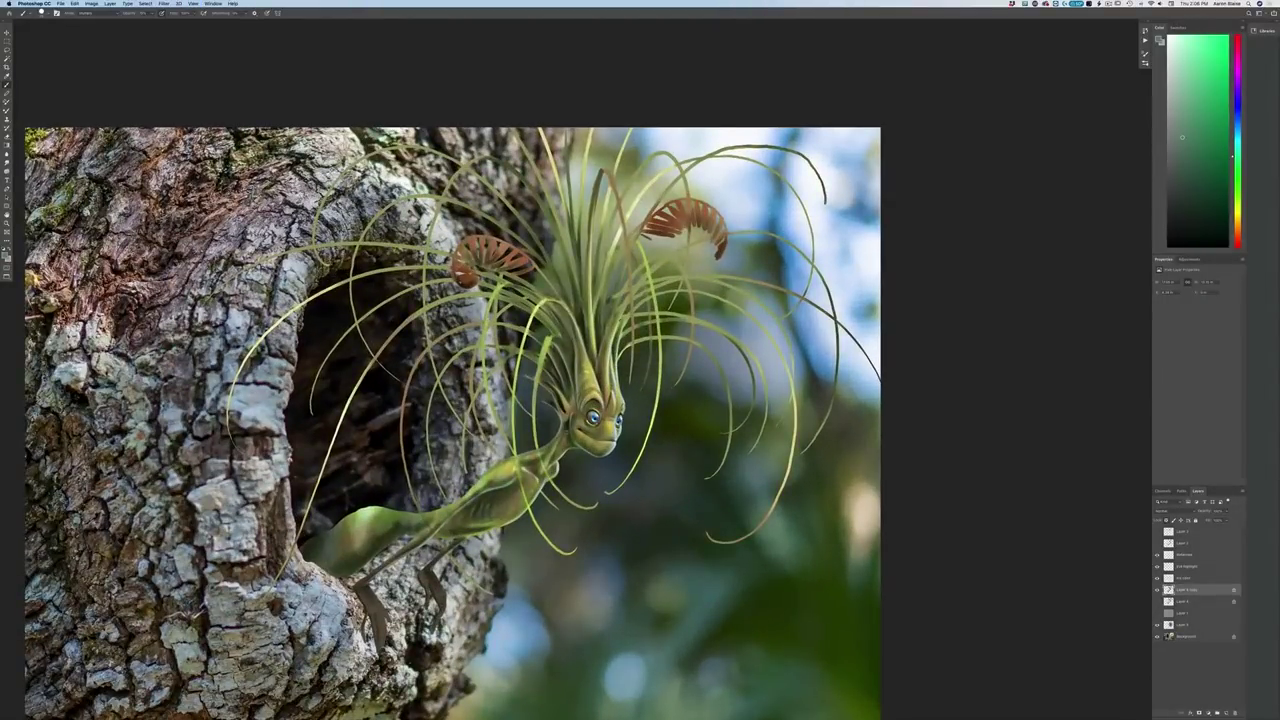
pyautogui.press(']')
pyautogui.press('super+plus')
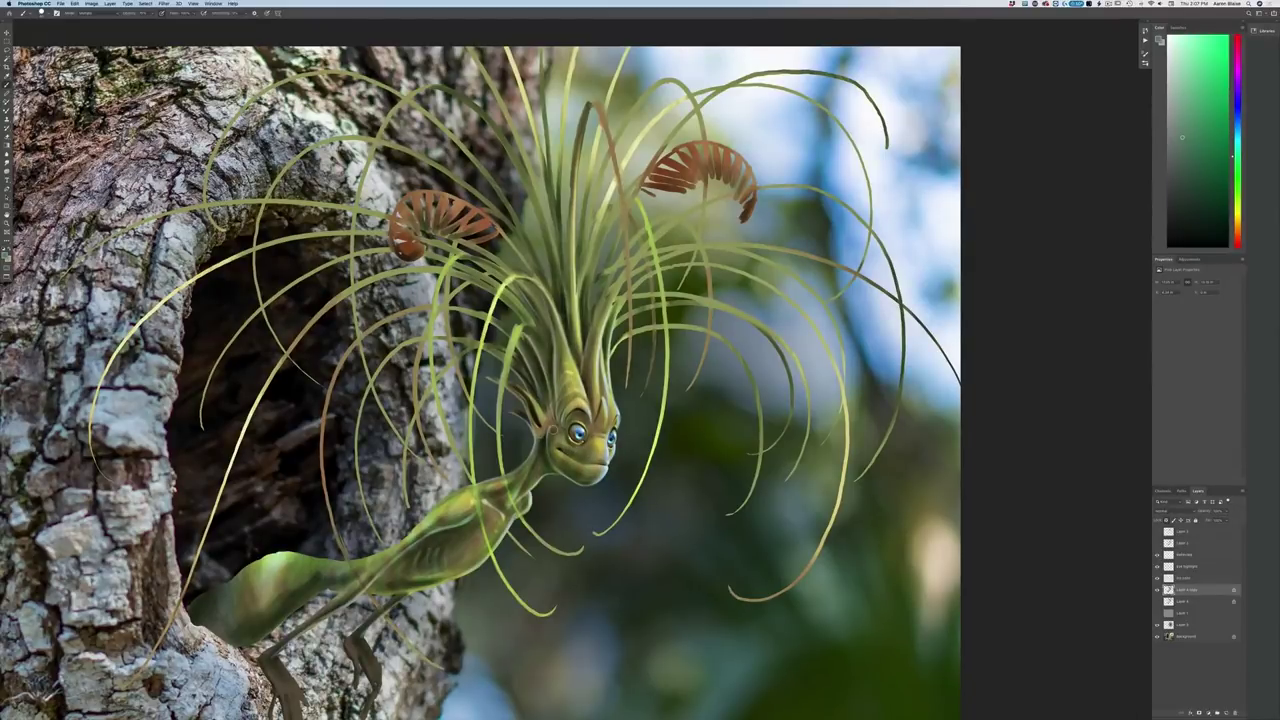
# Undo the last few brush strokes on the creature painting
pyautogui.press('super+minus')
pyautogui.press('super+minus')
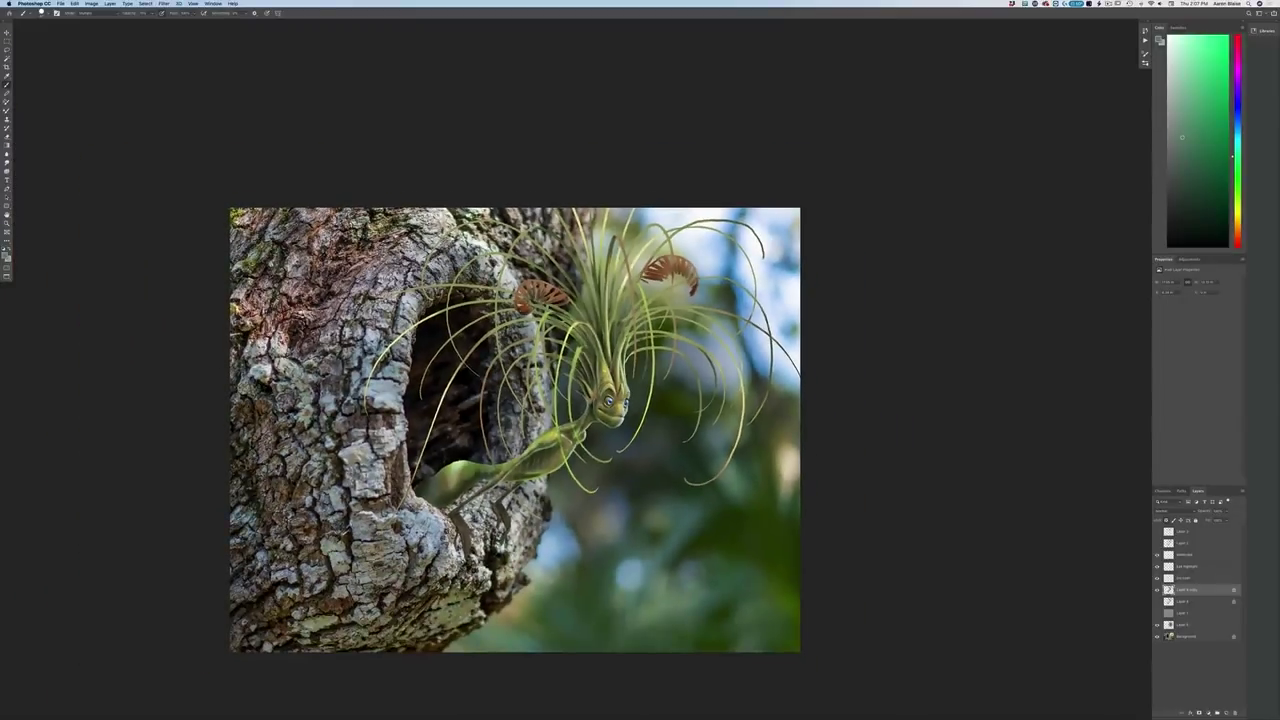
pyautogui.press('super+z')
pyautogui.press('super+z')
pyautogui.press('super+z')
pyautogui.press('super+z')
# Set the brush blending mode to Overlay and choose a light warm beige as the foreground colour
pyautogui.click(80, 14)
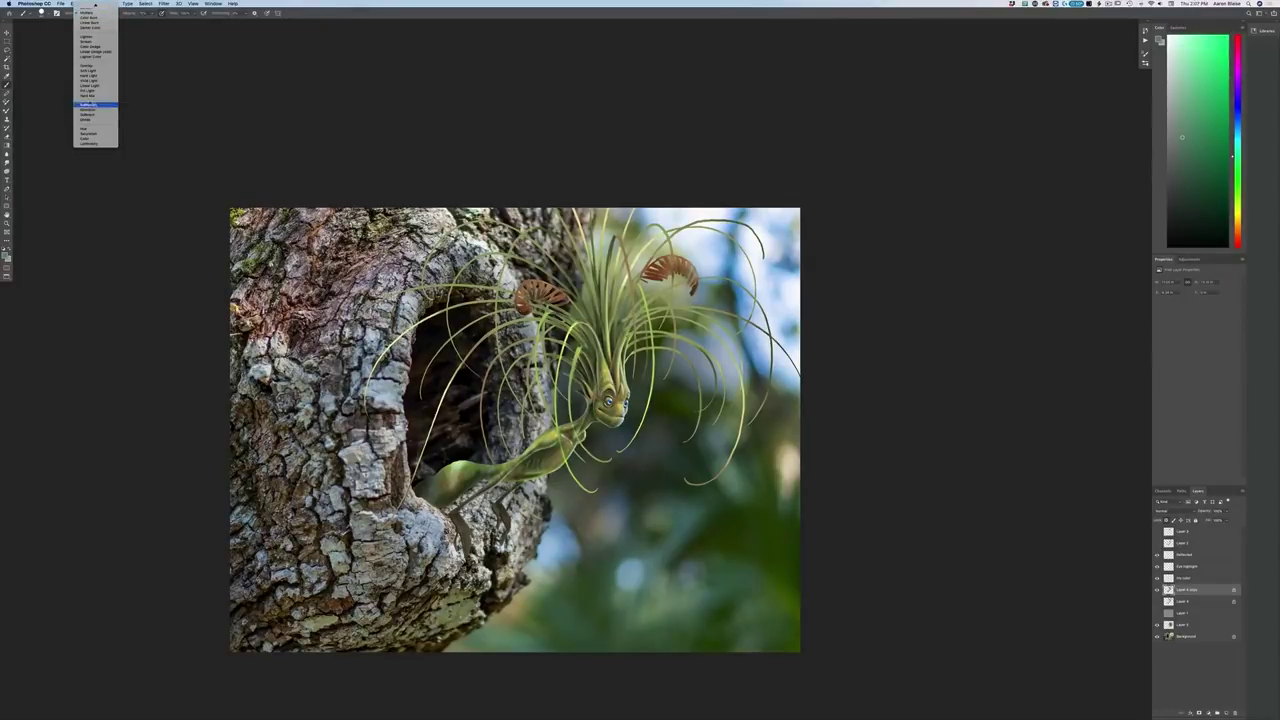
pyautogui.click(78, 68)
pyautogui.press('i')
pyautogui.click(6, 256)
pyautogui.click(167, 264)
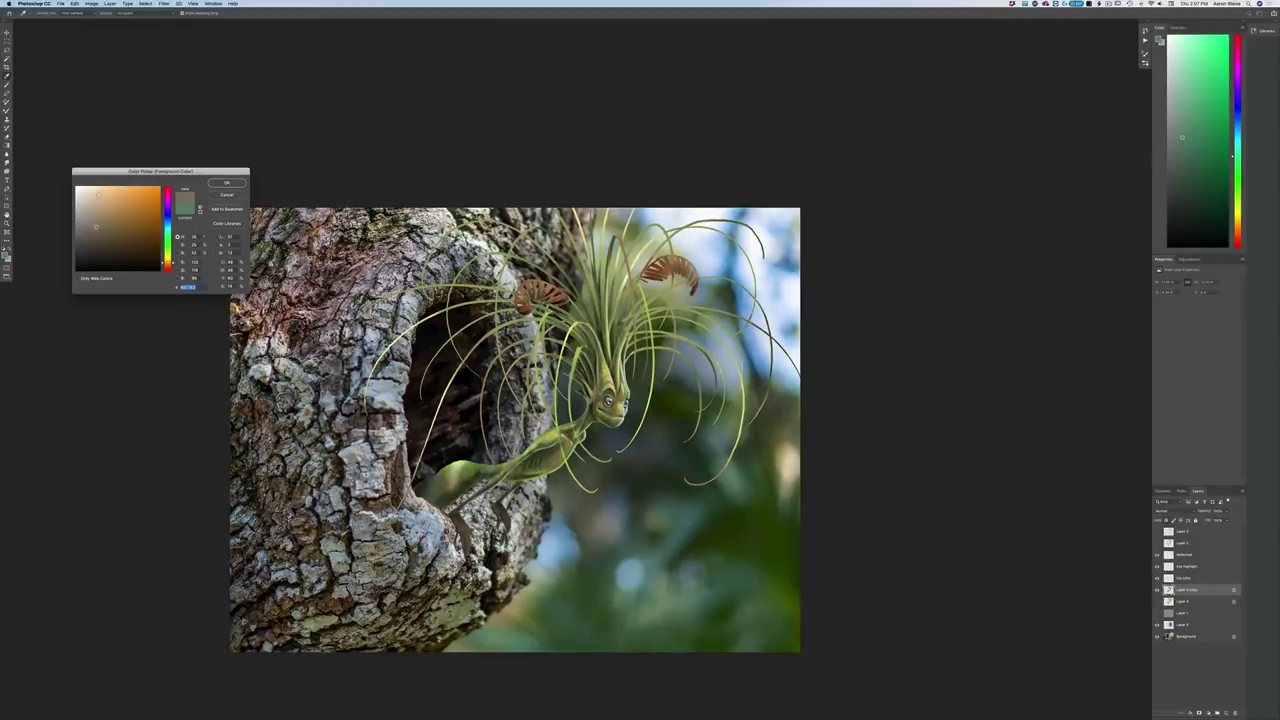
pyautogui.click(226, 183)
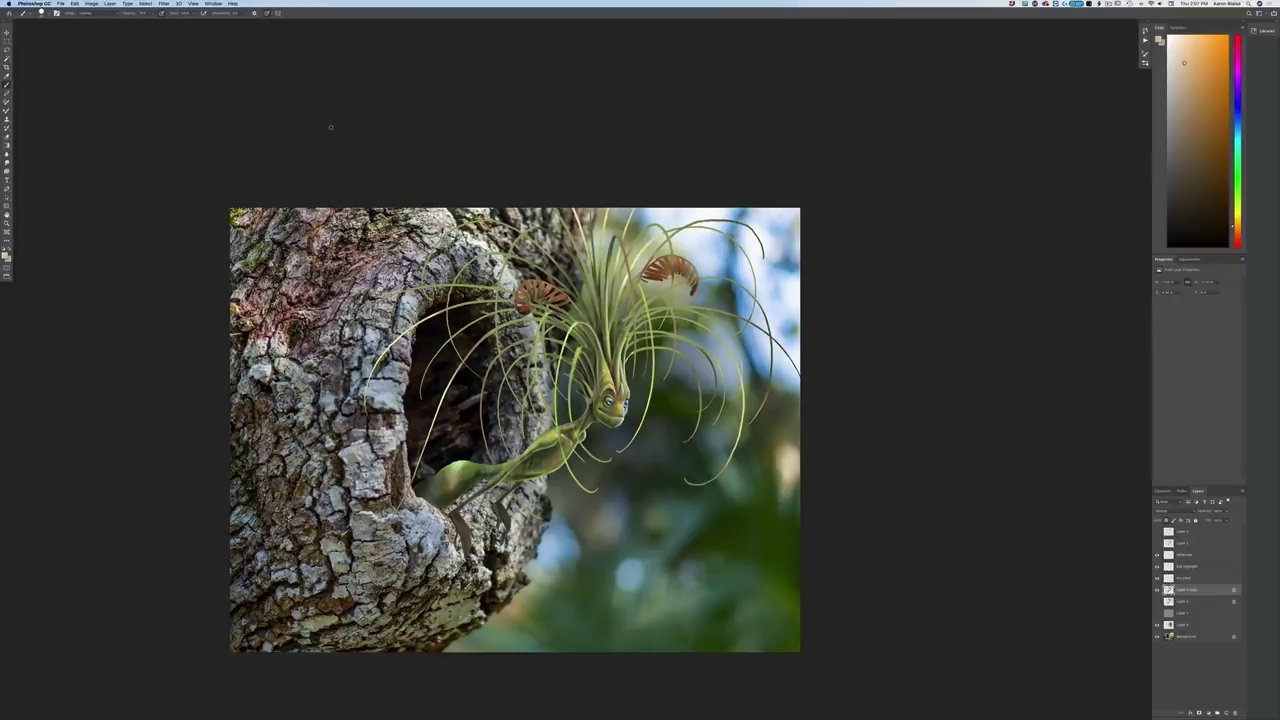
# Brush warm highlights across the ribs of the two curled reddish fronds on the creature's head
pyautogui.press('super+equal')
pyautogui.scroll(3, 592, 598)
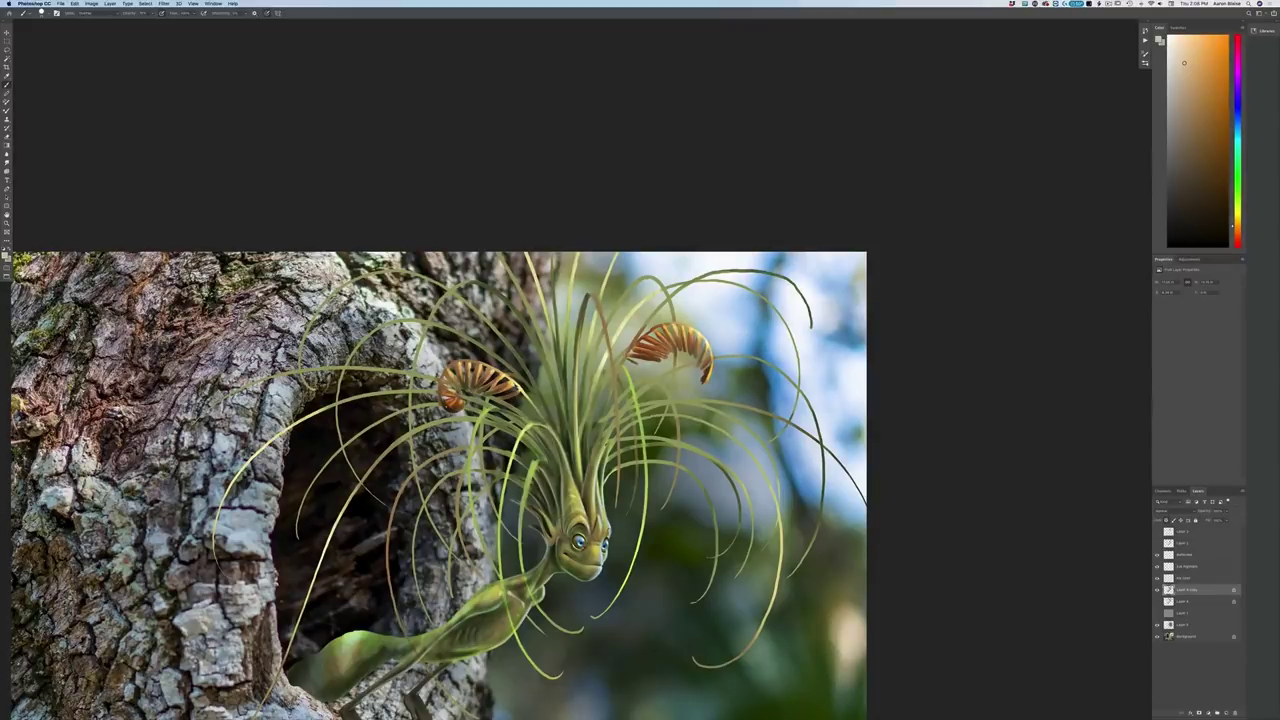
pyautogui.press('super+minus')
pyautogui.press('super+minus')
pyautogui.press('super+minus')
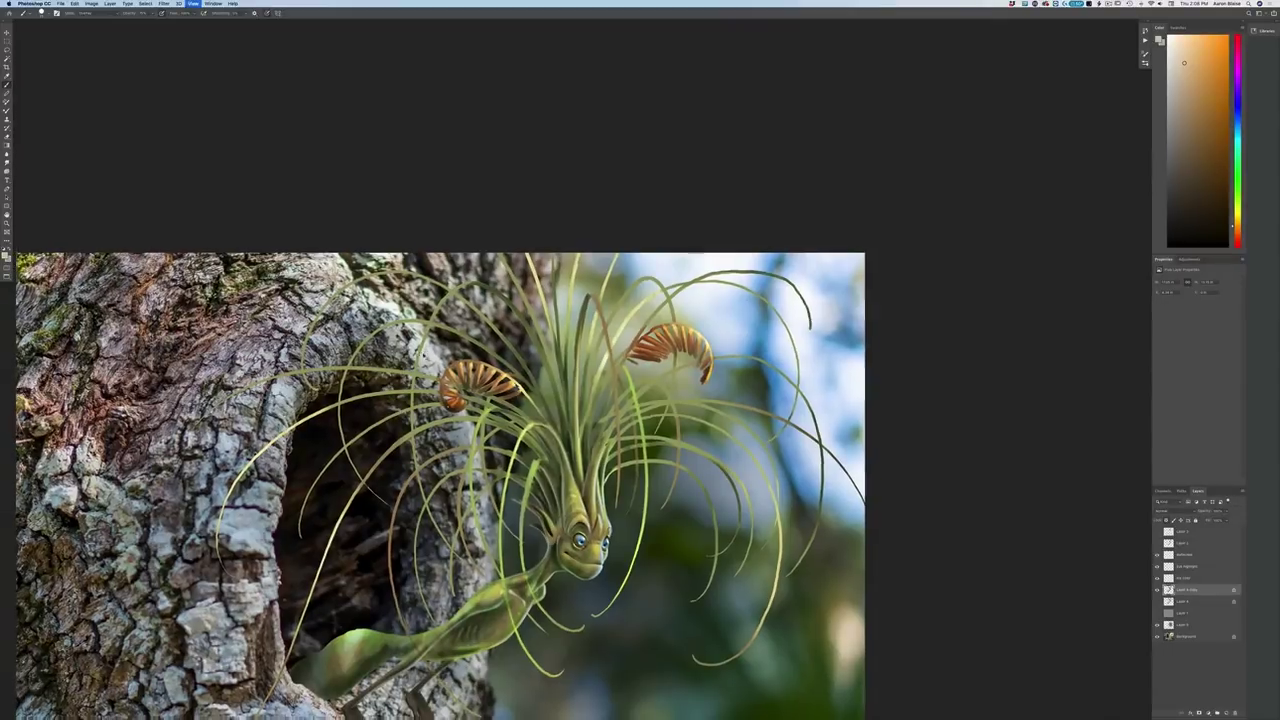
pyautogui.press('super+equal')
pyautogui.press('super+equal')
pyautogui.press('super+equal')
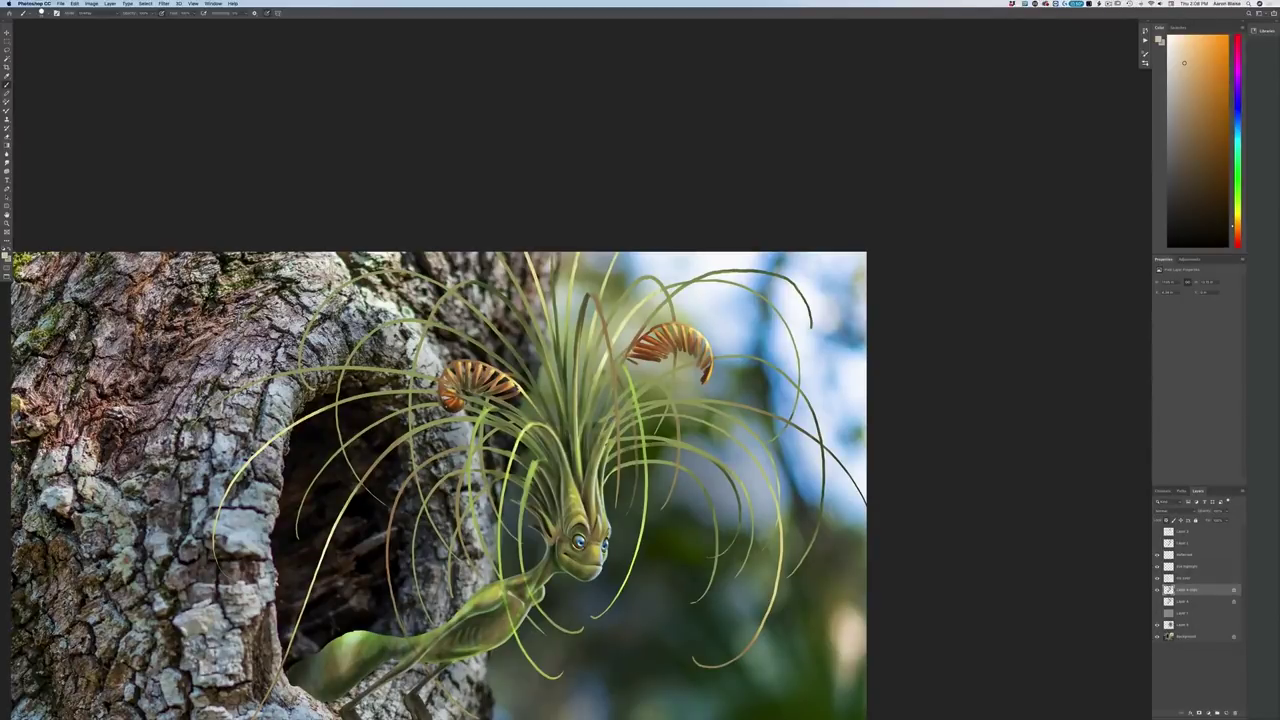
# Brush light strokes along the upright leaf blades in the upper middle of the creature's plume
pyautogui.moveTo(528, 370); pyautogui.dragTo(546, 406)
pyautogui.moveTo(533, 315); pyautogui.dragTo(551, 367)
pyautogui.moveTo(495, 289); pyautogui.dragTo(539, 347)
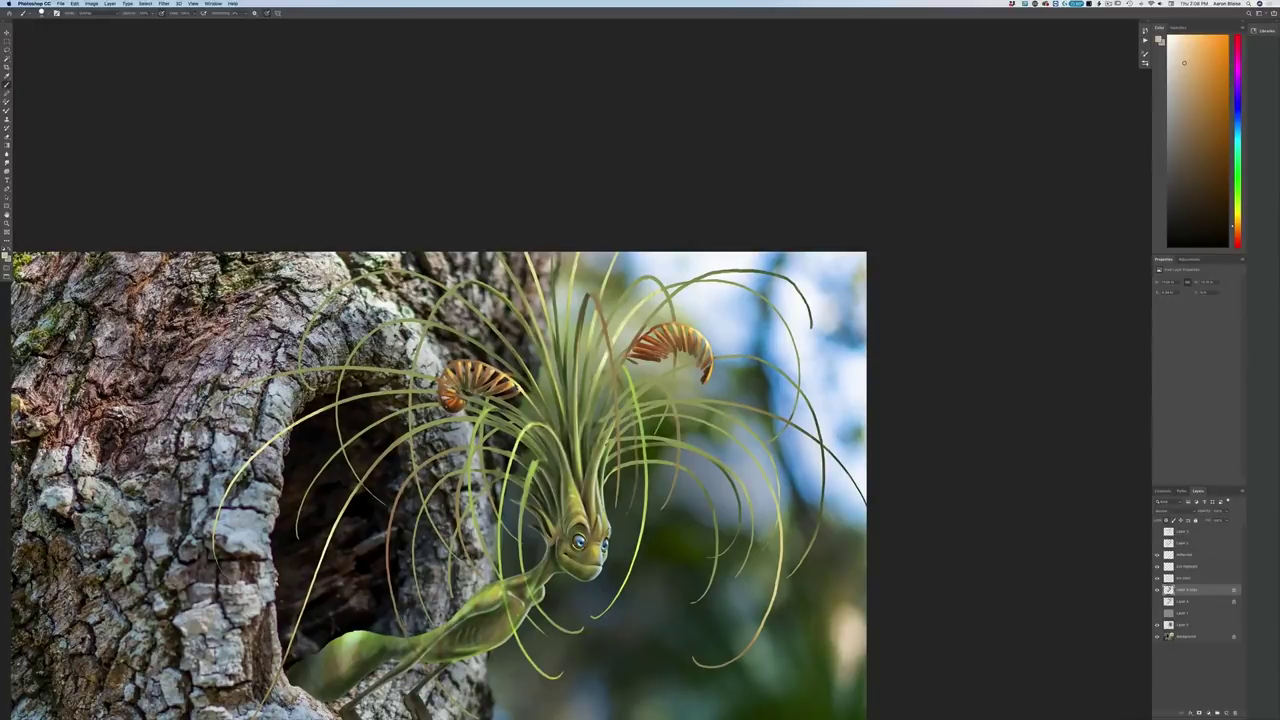
pyautogui.moveTo(567, 364); pyautogui.dragTo(554, 267)
pyautogui.press('super+plus')
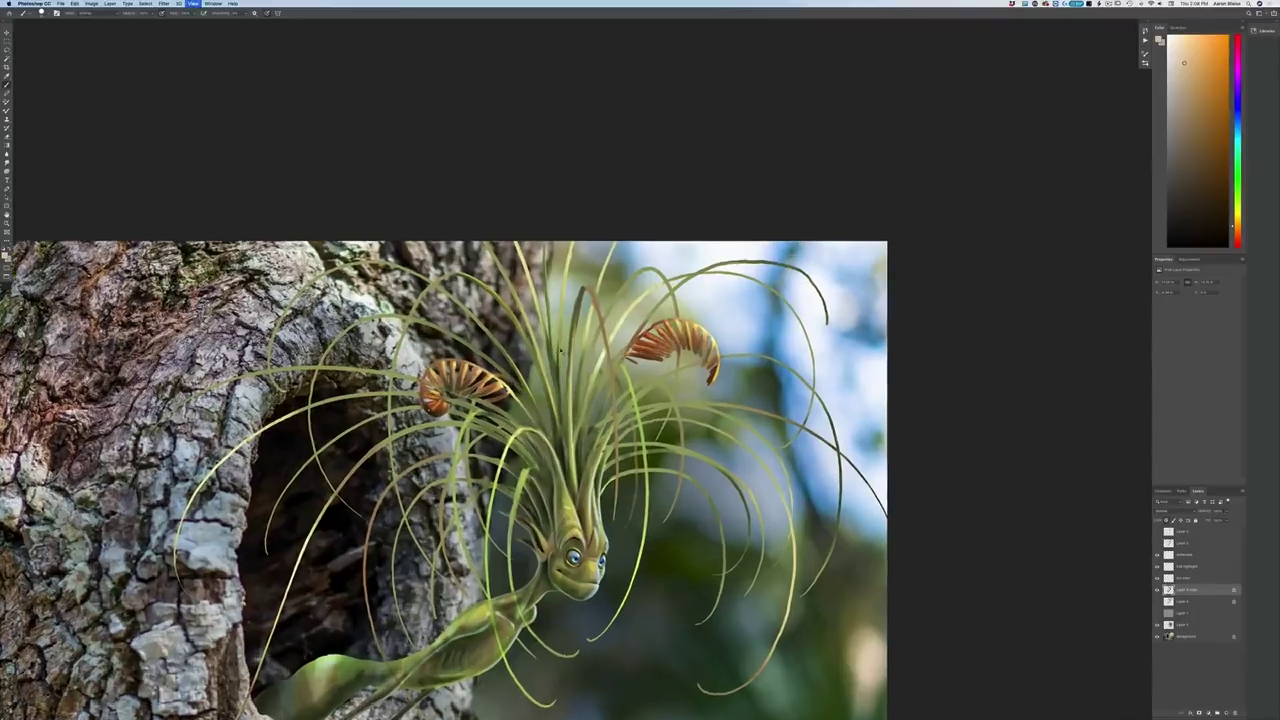
pyautogui.moveTo(531, 326); pyautogui.dragTo(527, 277)
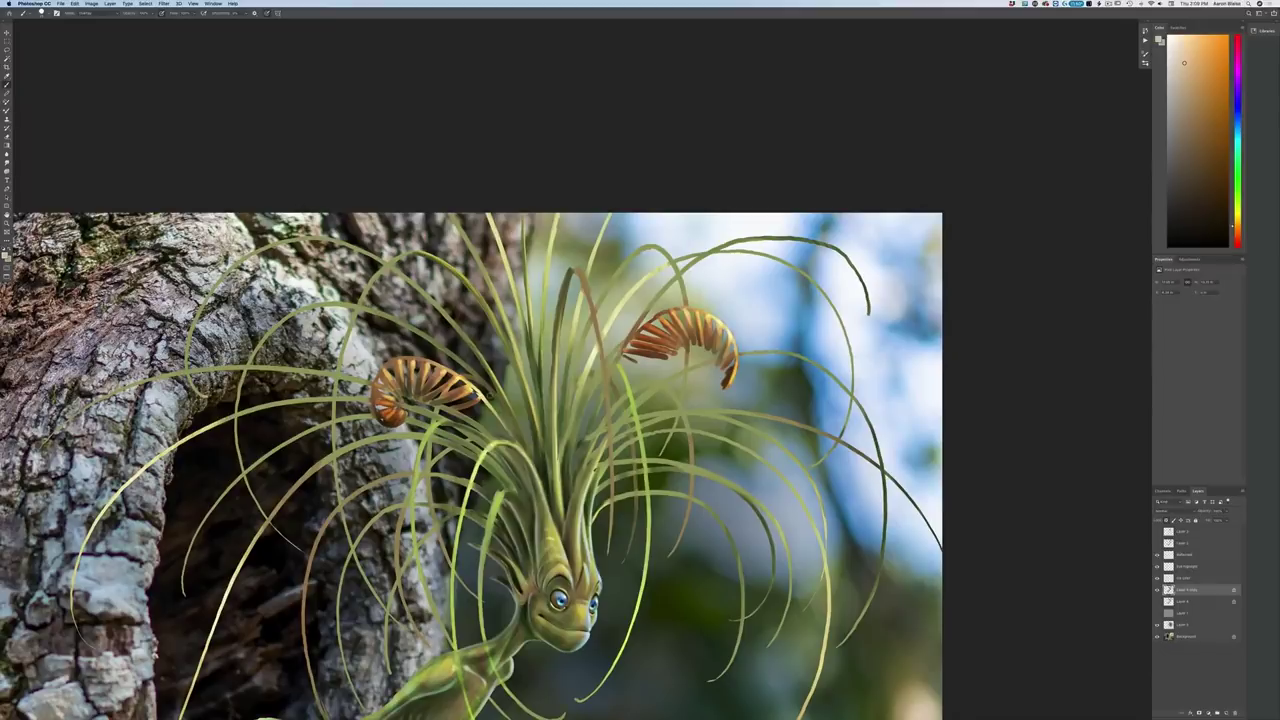
# Brighten the arching tendrils around and above the left curled frond with short highlight strokes
pyautogui.moveTo(465, 363); pyautogui.dragTo(382, 311)
pyautogui.moveTo(488, 360); pyautogui.dragTo(404, 274)
pyautogui.moveTo(496, 384); pyautogui.dragTo(448, 316)
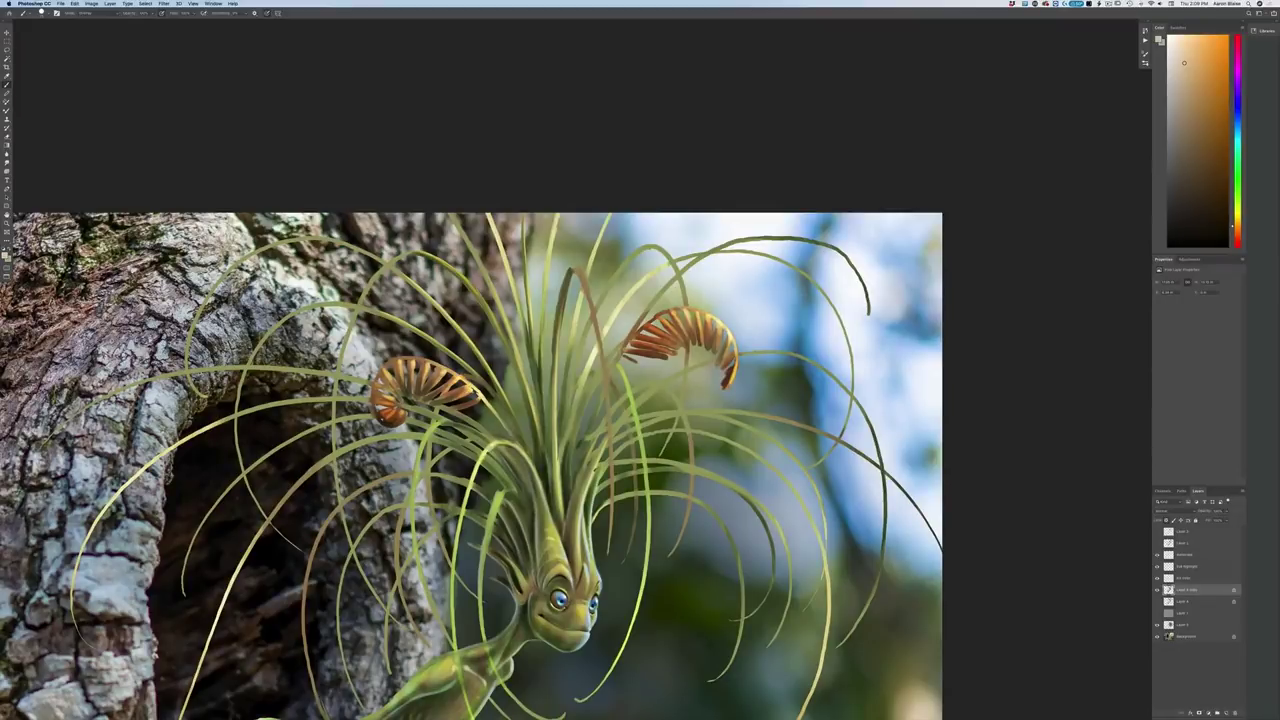
pyautogui.moveTo(386, 262); pyautogui.dragTo(320, 237)
pyautogui.moveTo(336, 383); pyautogui.dragTo(335, 443)
# Paint highlights along the long tendrils hanging over the creature's body and the tree hollow, including their lower tips
pyautogui.moveTo(480, 520); pyautogui.dragTo(601, 261)
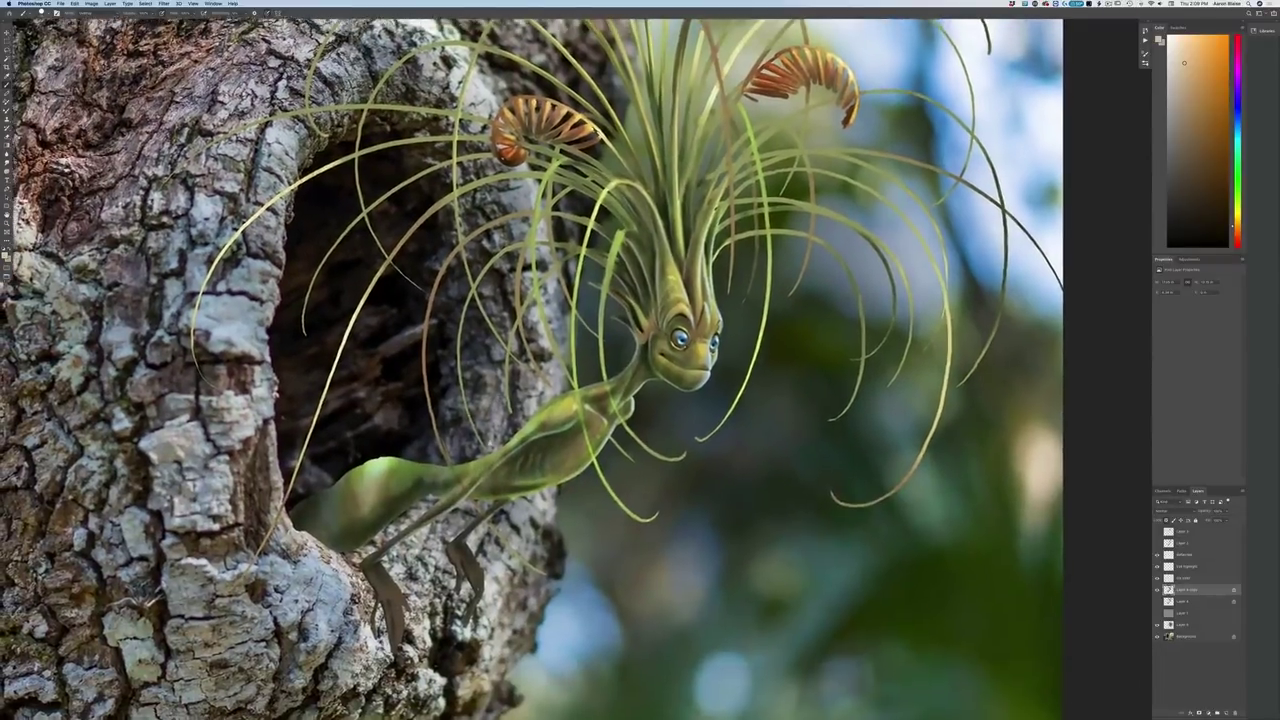
pyautogui.moveTo(578, 392); pyautogui.dragTo(586, 438)
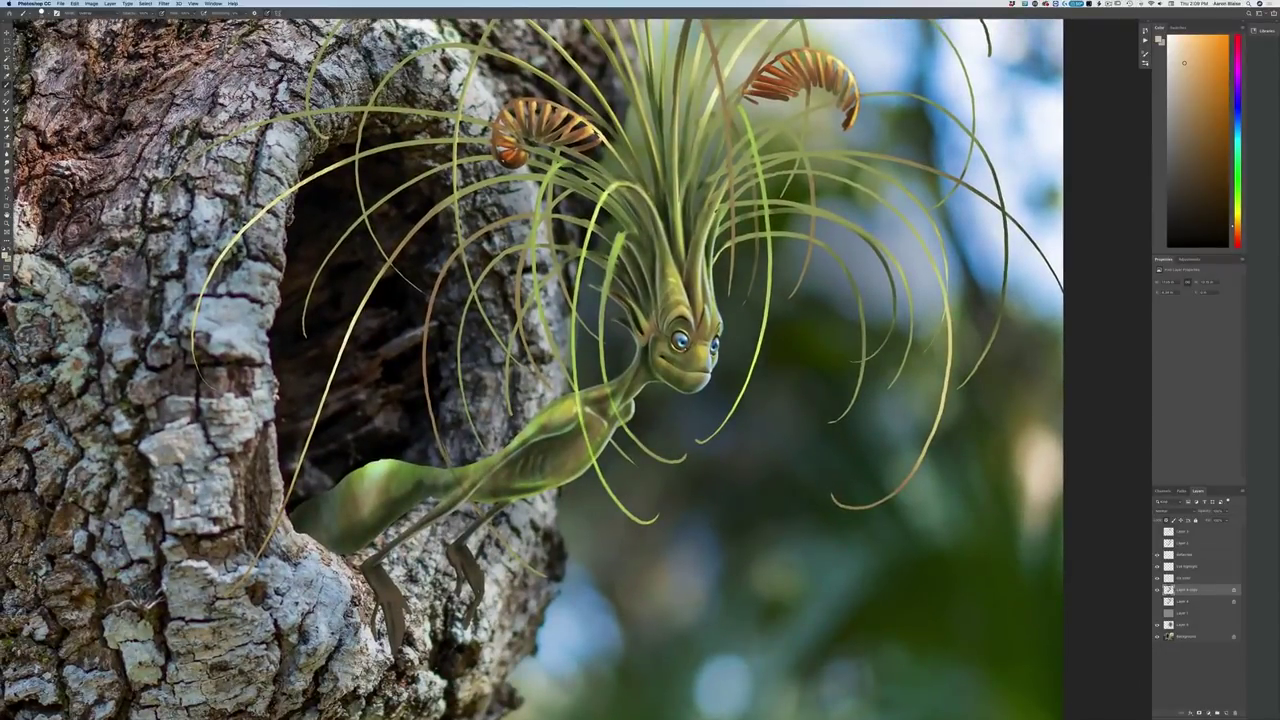
pyautogui.moveTo(447, 460); pyautogui.dragTo(499, 537)
pyautogui.moveTo(434, 424)
pyautogui.mouseDown()
pyautogui.moveTo(448, 462)
pyautogui.moveTo(432, 408)
pyautogui.moveTo(468, 420)
pyautogui.moveTo(484, 450)
pyautogui.moveTo(506, 368)
pyautogui.mouseUp()
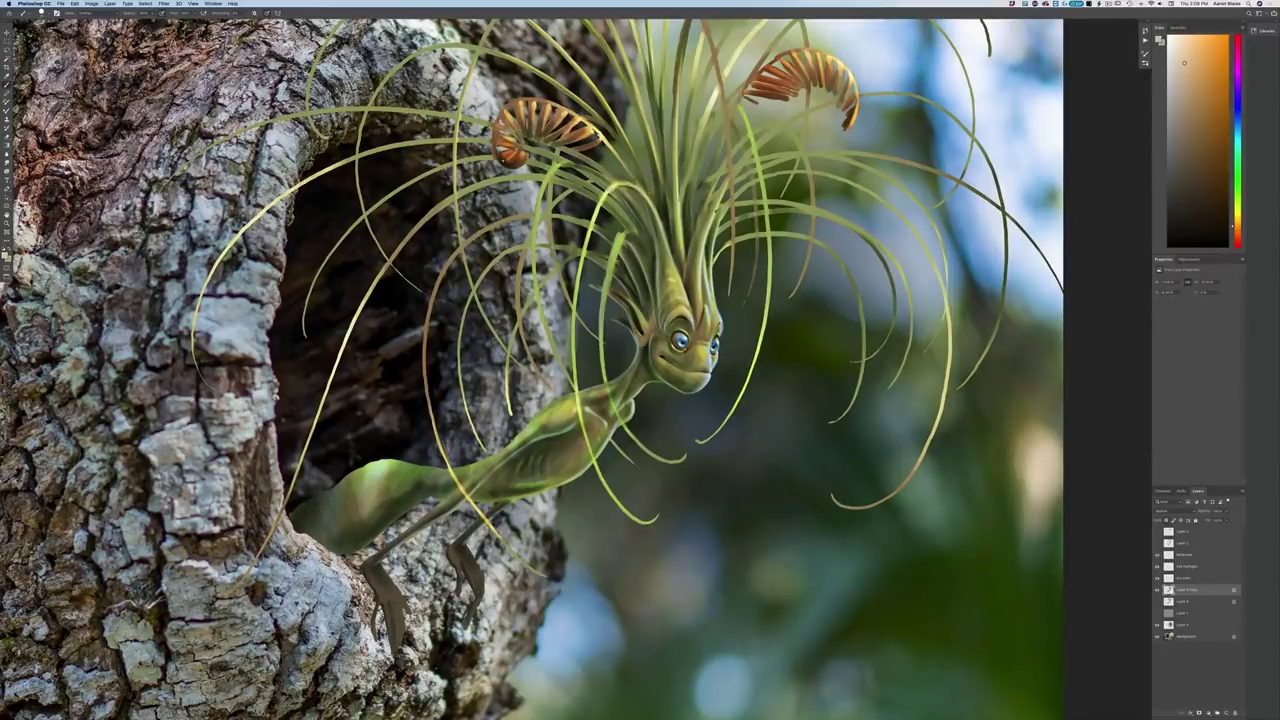
pyautogui.moveTo(266, 538); pyautogui.dragTo(226, 598)
pyautogui.moveTo(270, 533); pyautogui.dragTo(261, 552)
# Add small highlight strokes to the strands at the base of the plume, just above the creature's head
pyautogui.moveTo(569, 174)
pyautogui.mouseDown()
pyautogui.moveTo(601, 189)
pyautogui.moveTo(587, 191)
pyautogui.moveTo(591, 221)
pyautogui.moveTo(615, 239)
pyautogui.mouseUp()
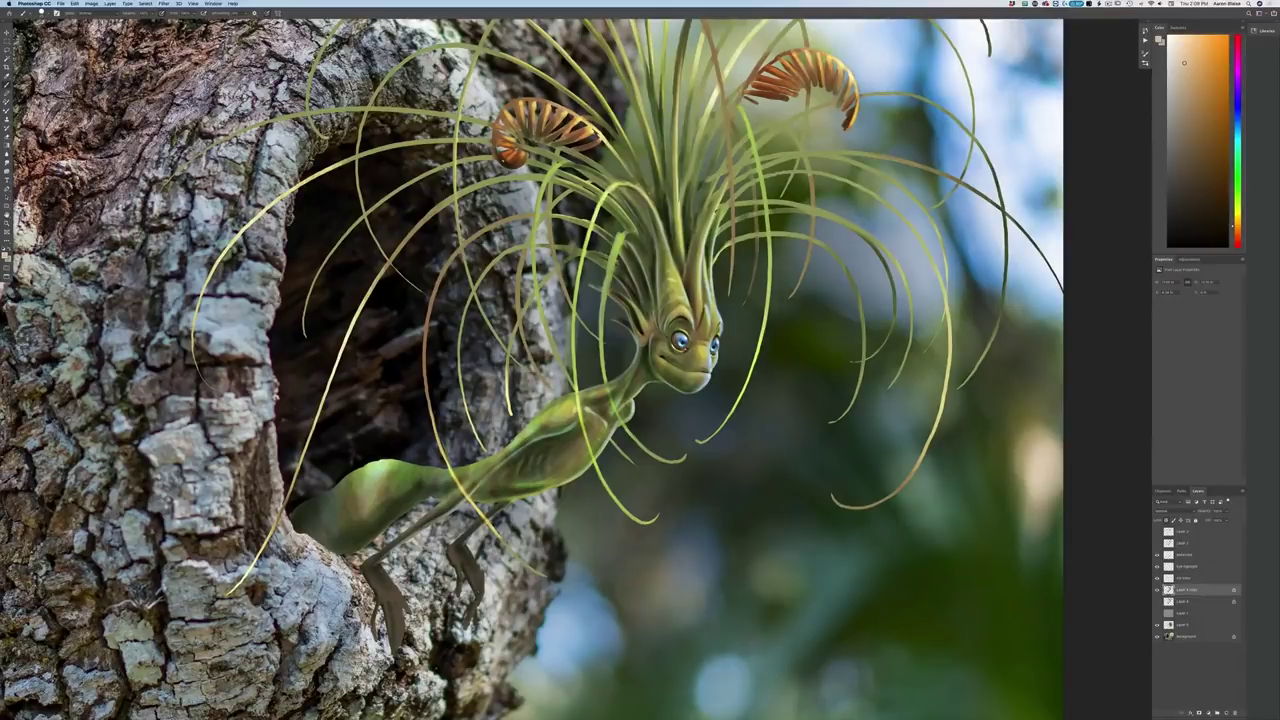
pyautogui.moveTo(697, 175); pyautogui.dragTo(689, 223)
pyautogui.moveTo(638, 167)
pyautogui.mouseDown()
pyautogui.moveTo(651, 191)
pyautogui.moveTo(636, 180)
pyautogui.mouseUp()
# Brush warm highlights onto the drooping blades and tendrils on the right side of the plume
pyautogui.press('super+0')
pyautogui.scroll(5, 566, 383)
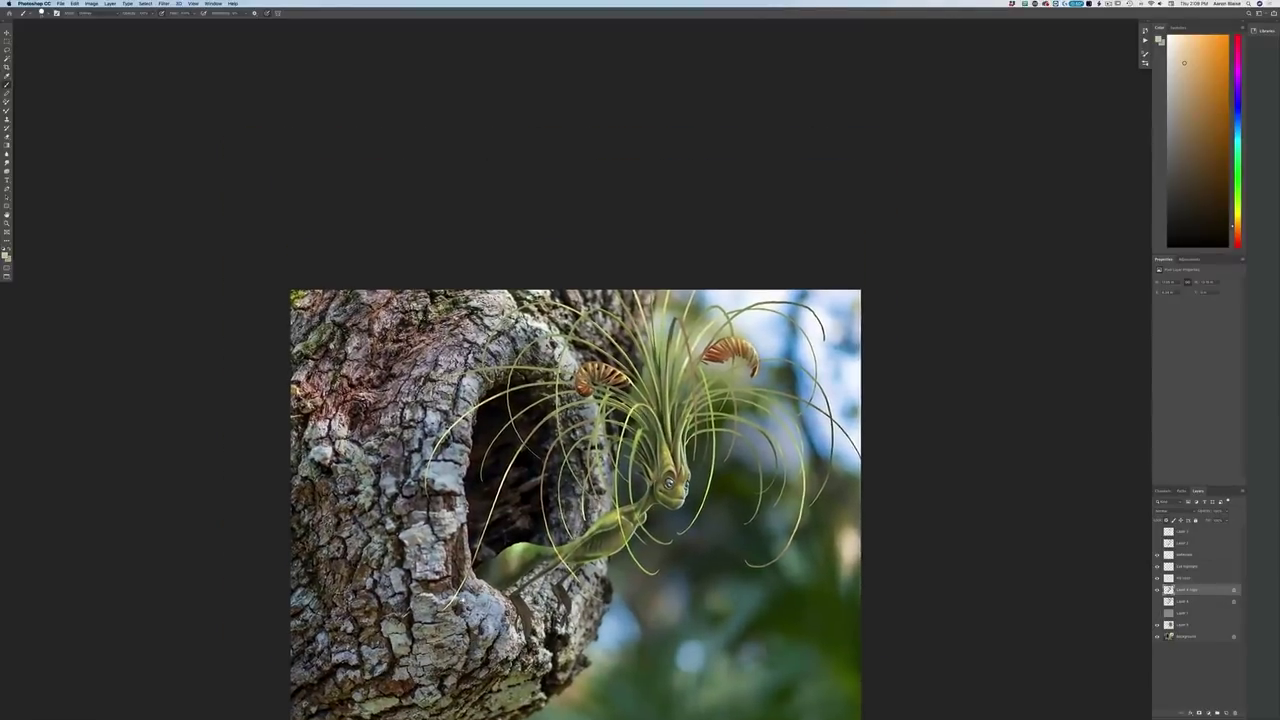
pyautogui.press('super+plus')
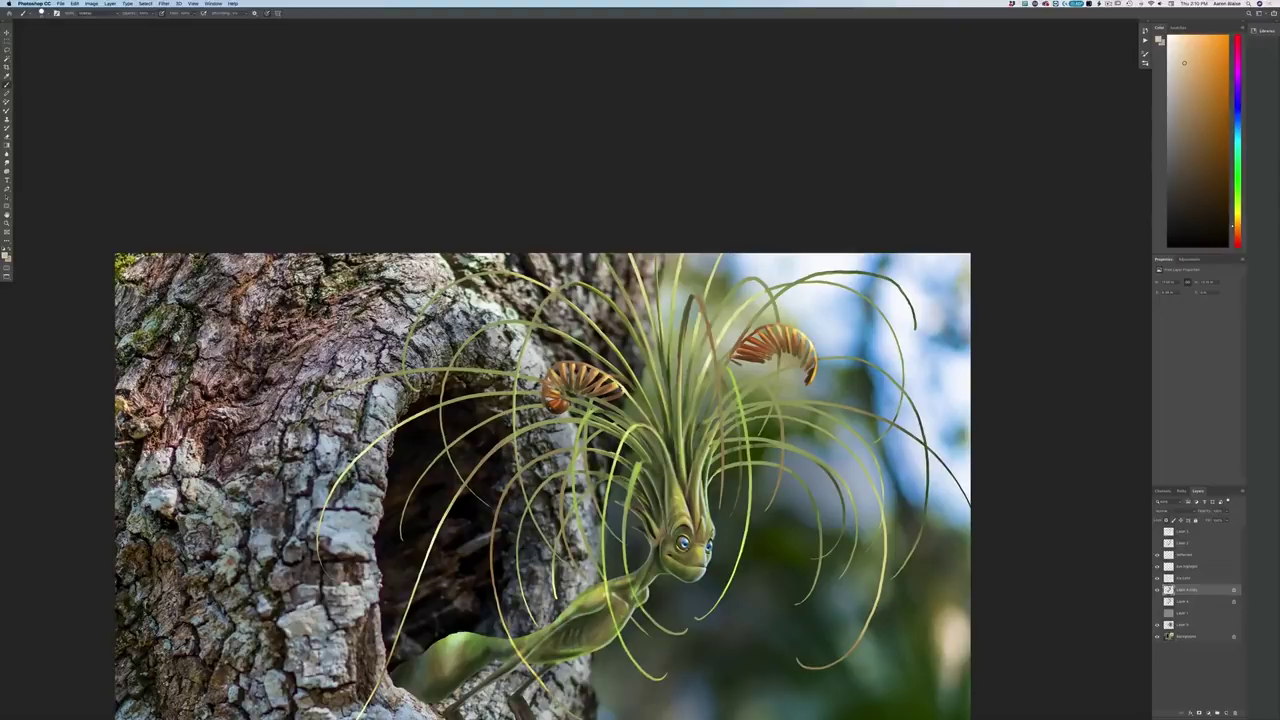
pyautogui.moveTo(714, 393); pyautogui.dragTo(706, 421)
pyautogui.moveTo(699, 294); pyautogui.dragTo(724, 504)
pyautogui.moveTo(777, 401)
pyautogui.mouseDown()
pyautogui.moveTo(783, 464)
pyautogui.moveTo(767, 510)
pyautogui.mouseUp()
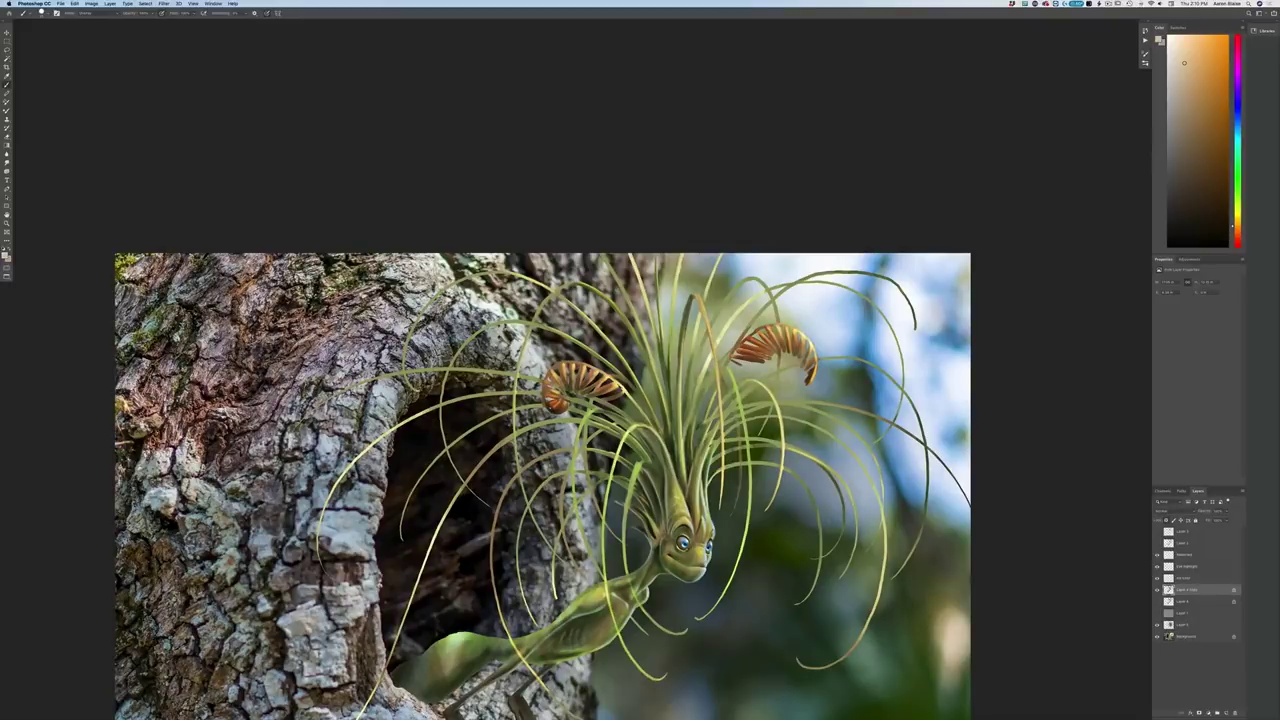
pyautogui.moveTo(809, 493)
pyautogui.mouseDown()
pyautogui.moveTo(820, 557)
pyautogui.moveTo(803, 595)
pyautogui.mouseUp()
pyautogui.moveTo(783, 418)
pyautogui.mouseDown()
pyautogui.moveTo(841, 443)
pyautogui.moveTo(825, 414)
pyautogui.moveTo(841, 423)
pyautogui.mouseUp()
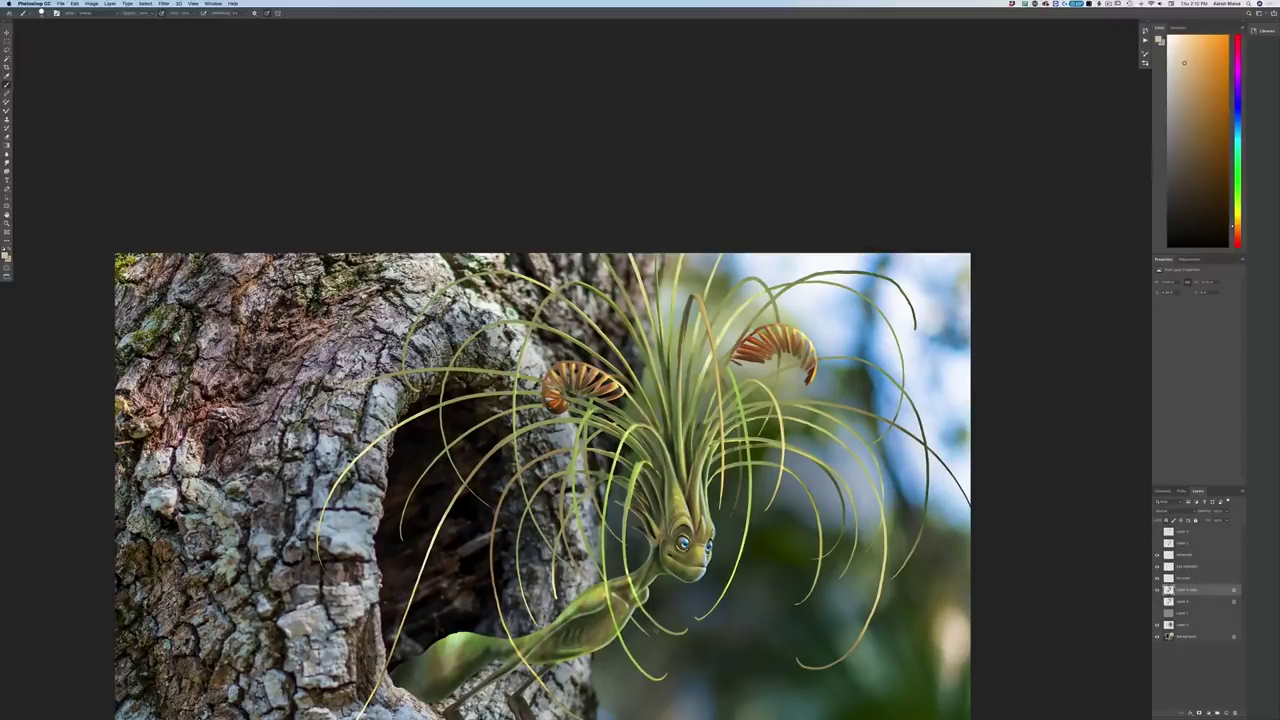
# Brighten the far-left tendrils where they cross the bark above the tree hollow
pyautogui.hotkey('ctrl', '-')
pyautogui.hotkey('ctrl', '-')
pyautogui.hotkey('ctrl', '-')
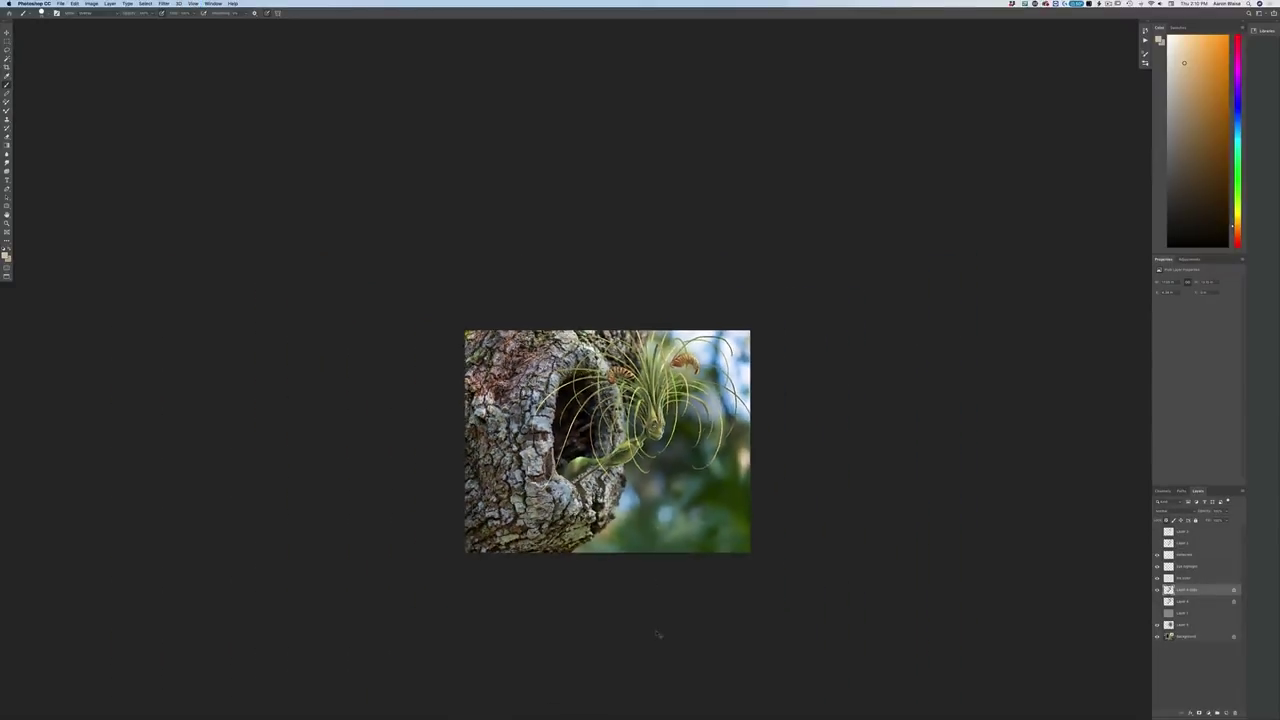
pyautogui.hotkey('ctrl', '+')
pyautogui.hotkey('ctrl', '+')
pyautogui.hotkey('ctrl', '+')
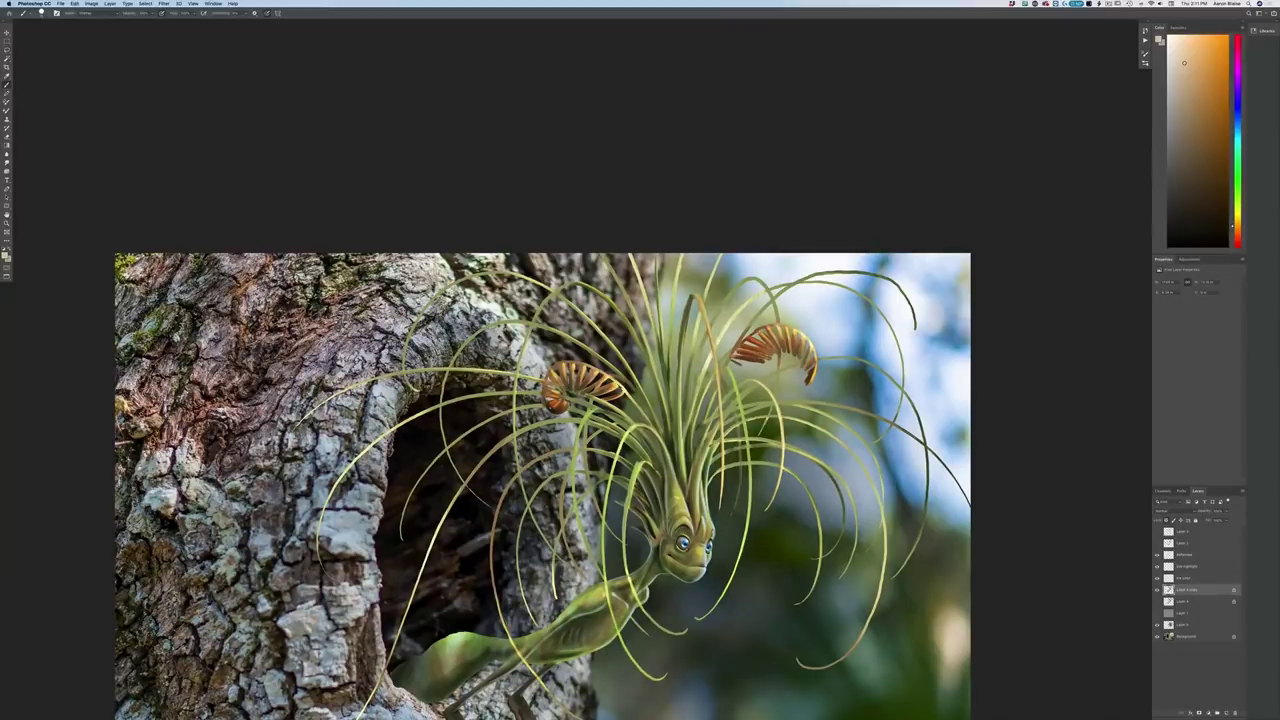
pyautogui.moveTo(404, 360); pyautogui.dragTo(410, 336)
# Make the layer directly above the eye highlight layer active
pyautogui.press('super+minus')
pyautogui.press('super+minus')
pyautogui.press('super+minus')
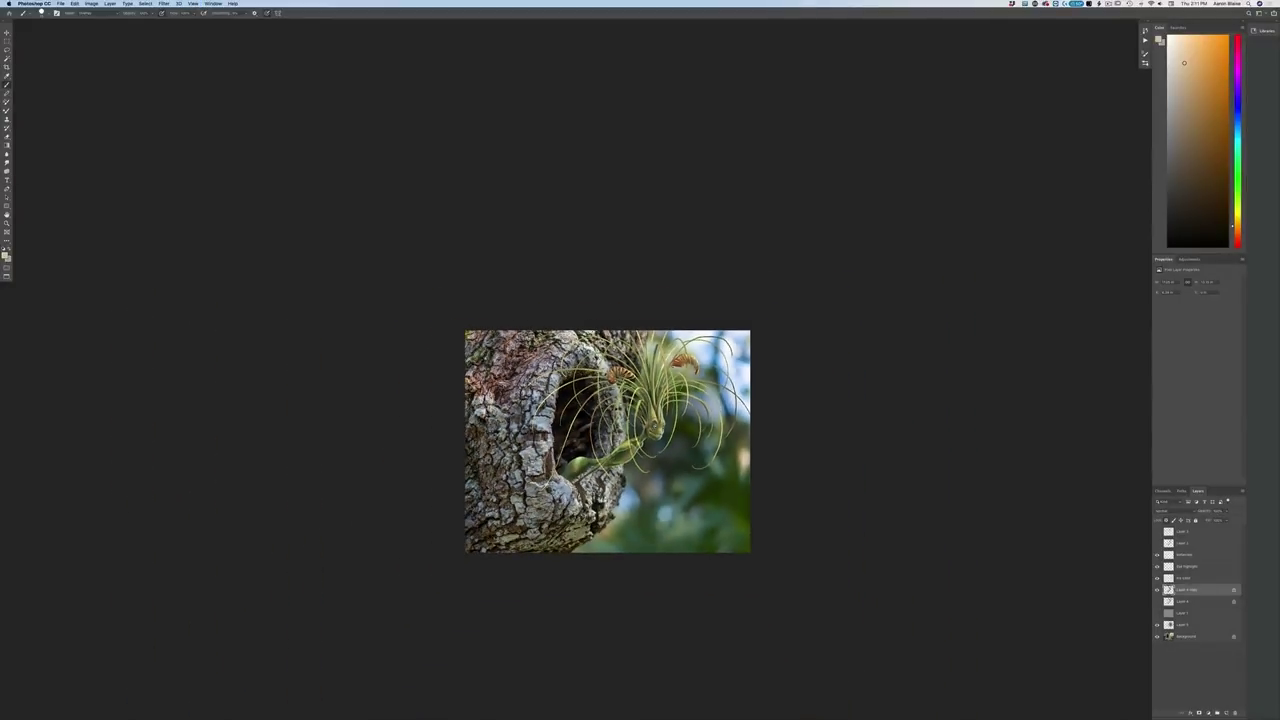
pyautogui.press('super+plus')
pyautogui.press('super+plus')
pyautogui.moveTo(610, 480); pyautogui.dragTo(635, 398)
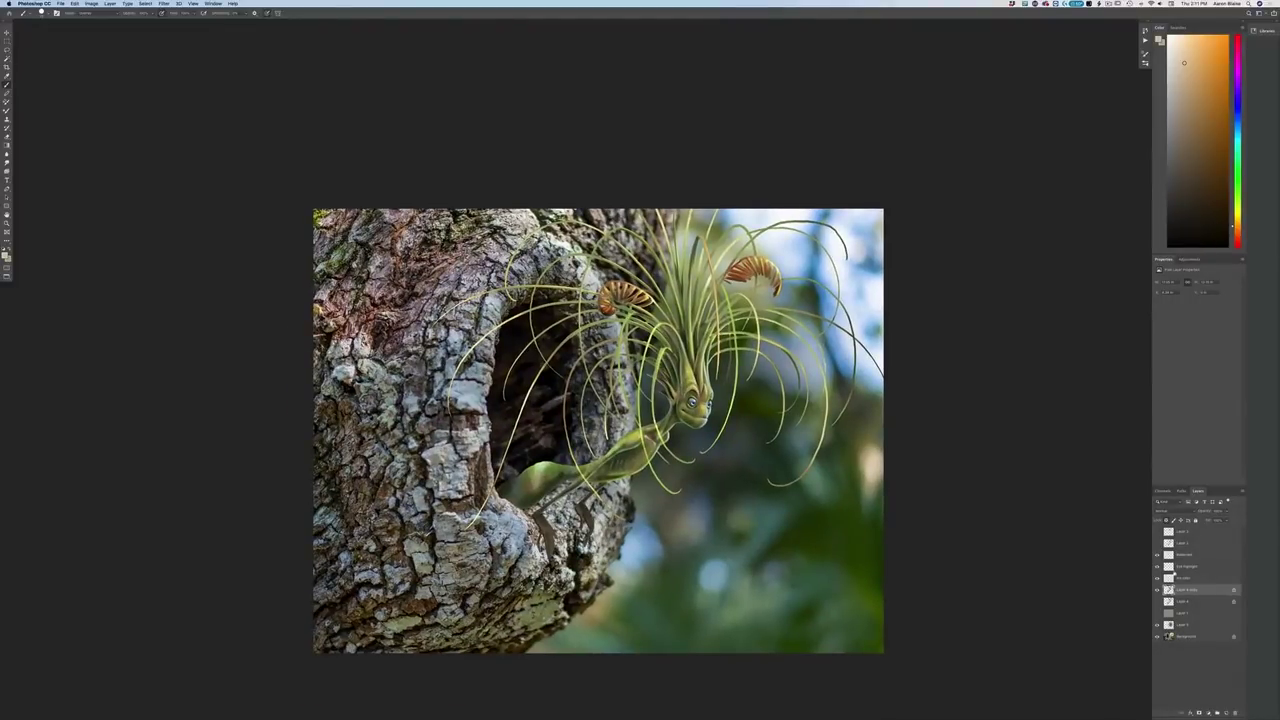
pyautogui.click(1177, 558)
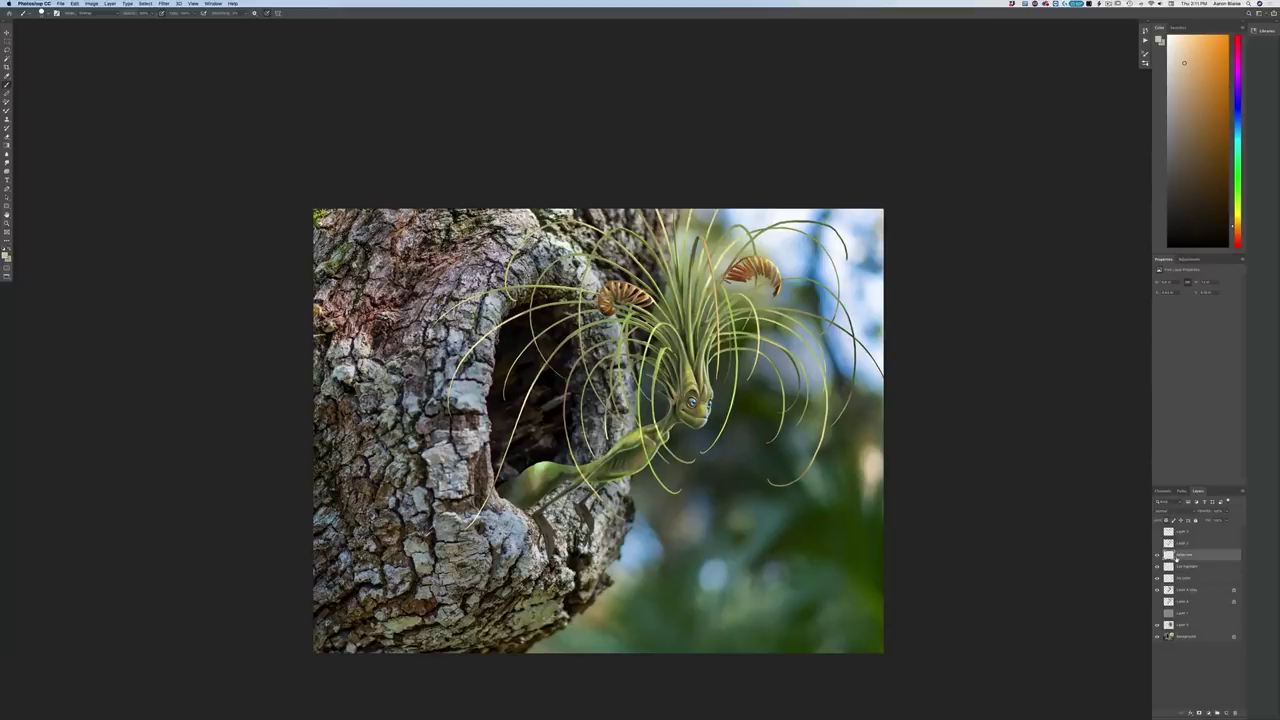
# Examine the whole composition and how the creature sits against the tree hollow
pyautogui.moveTo(272, 617); pyautogui.dragTo(352, 554)
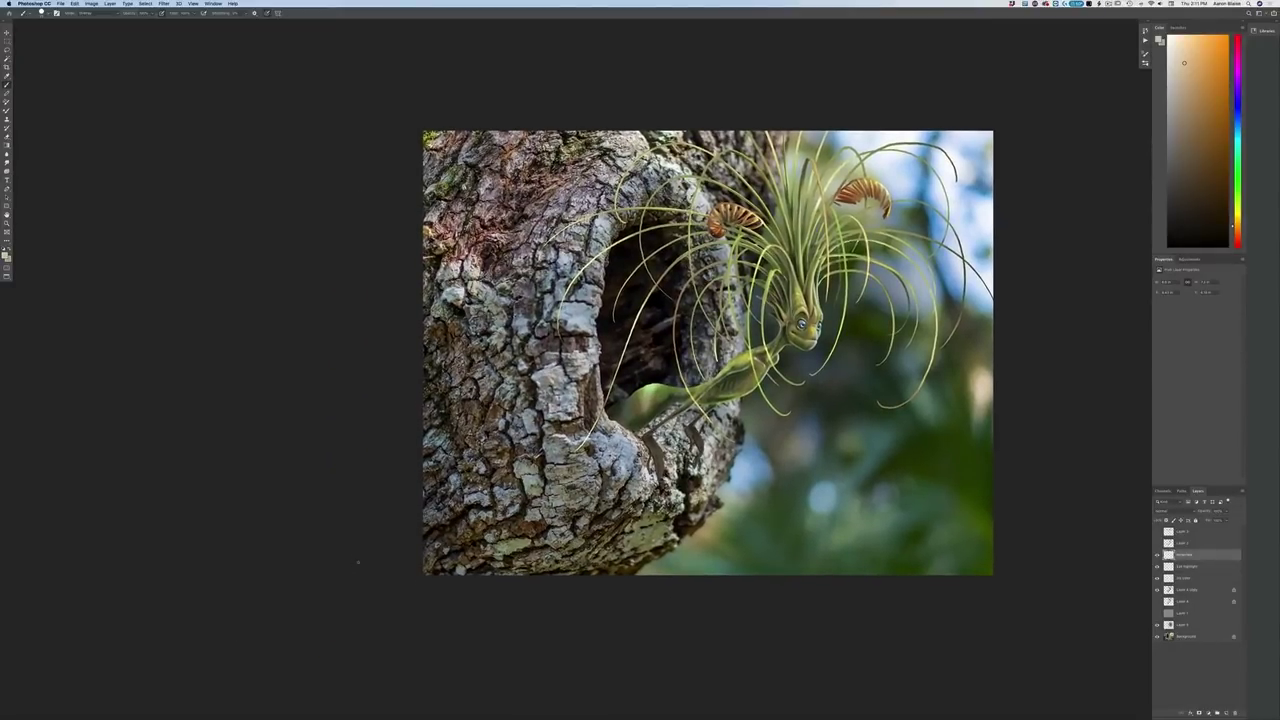
pyautogui.press('super+minus')
pyautogui.press('super+minus')
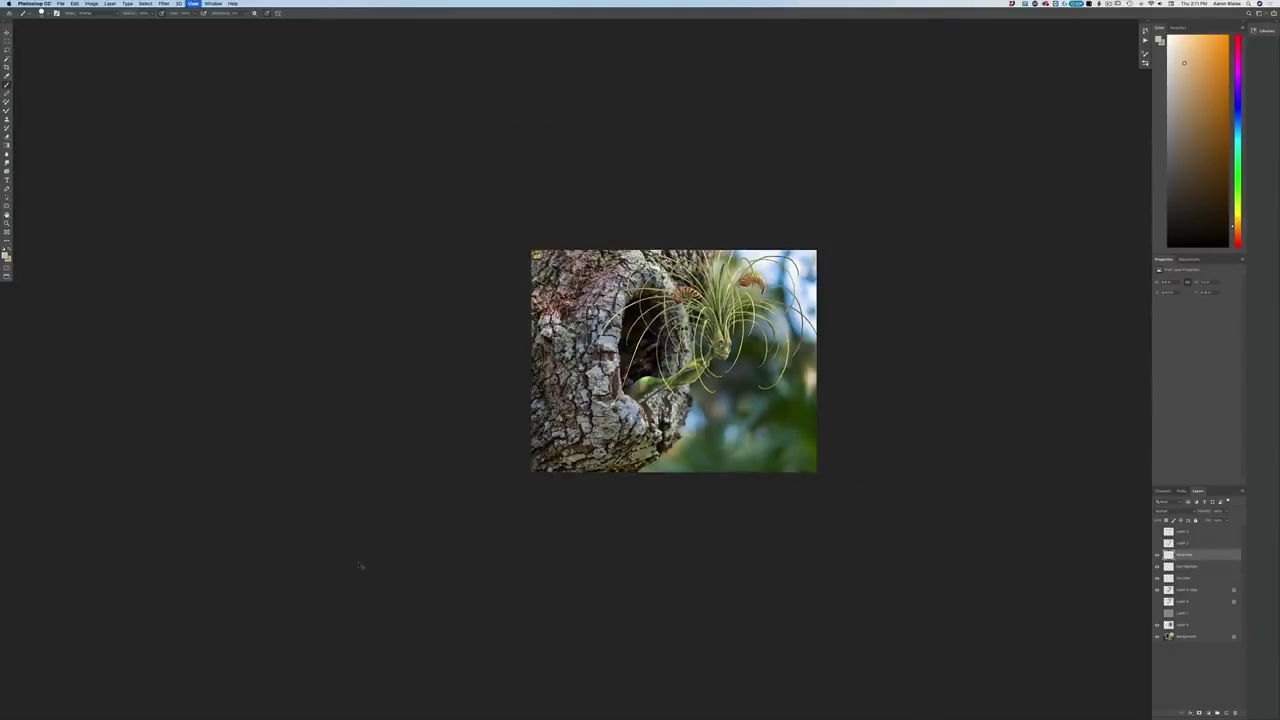
pyautogui.hotkey('ctrl', '+')
pyautogui.hotkey('ctrl', '+')
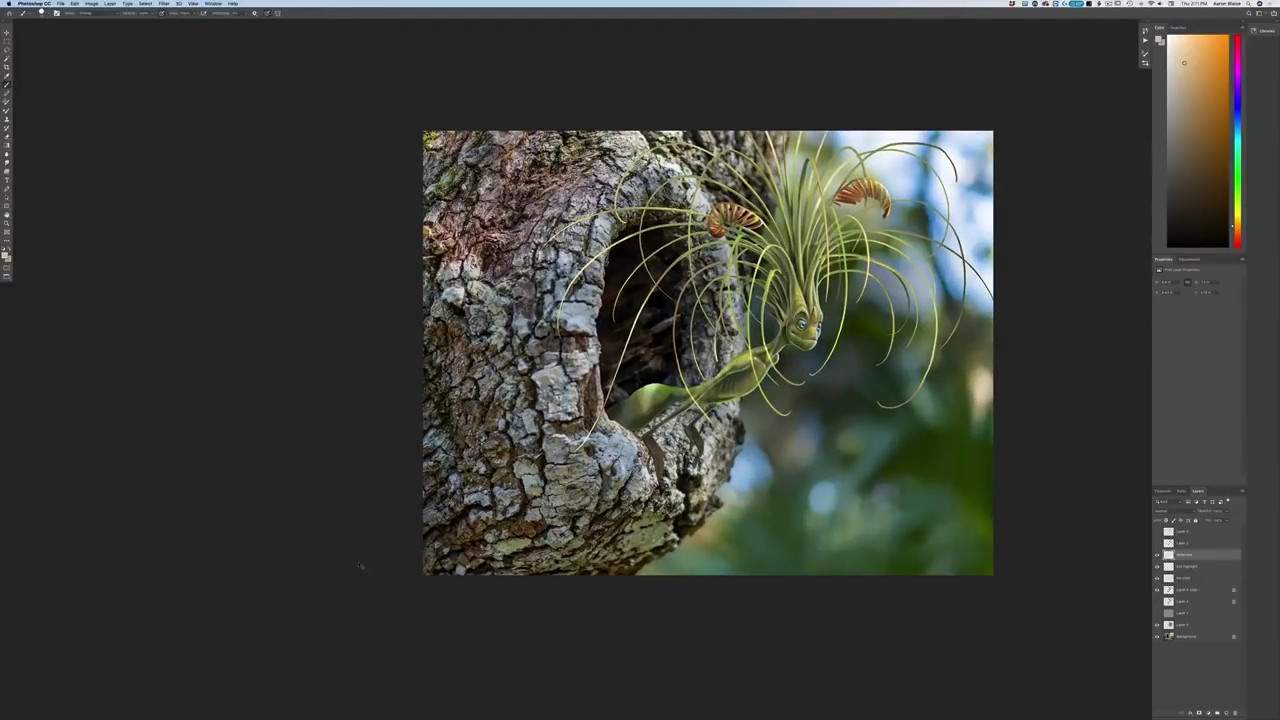
pyautogui.hotkey('ctrl', '+')
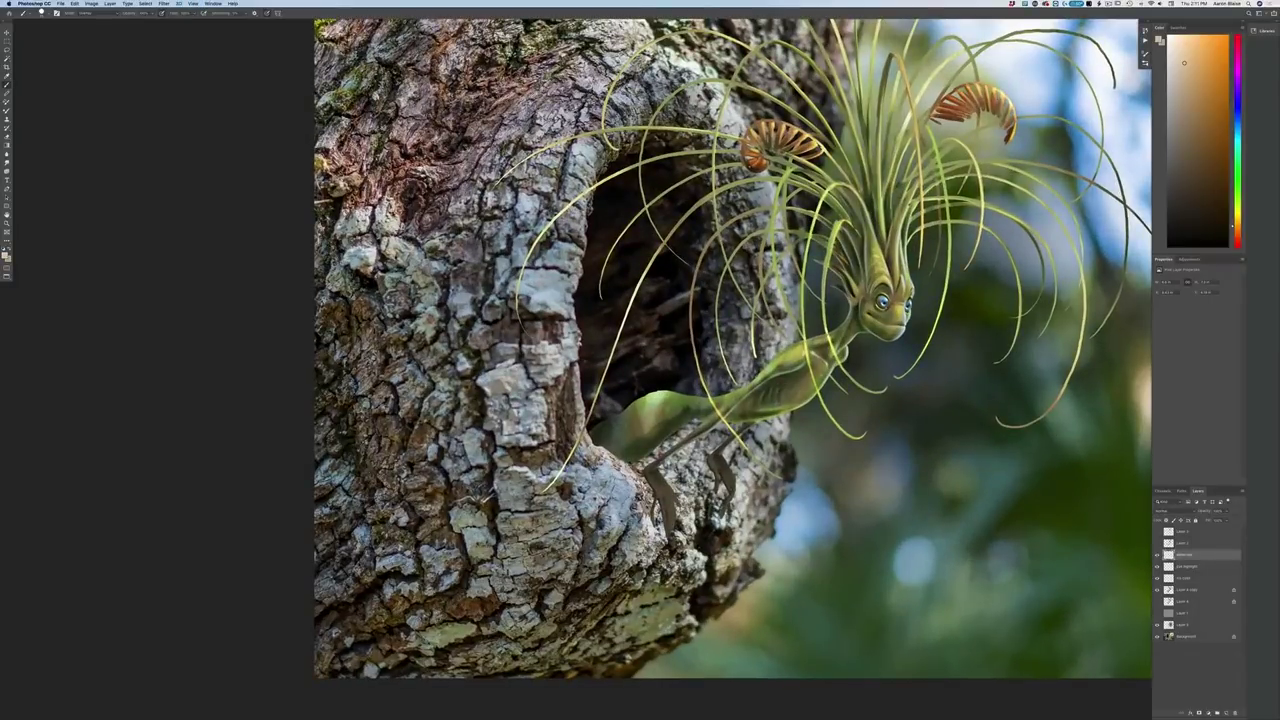
pyautogui.hotkey('ctrl', '-')
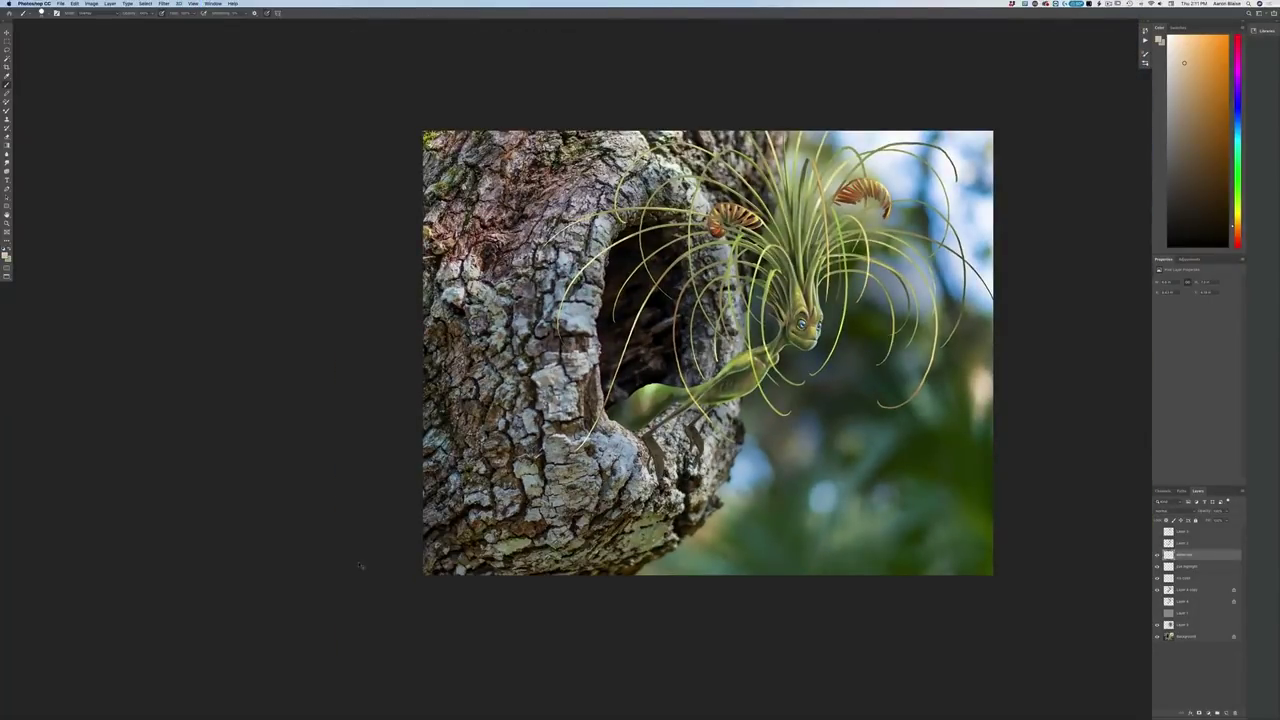
# Sample the bright green from the top of the creature's hind body and brush it along that upper edge
pyautogui.hotkey('ctrl', '+')
pyautogui.hotkey('ctrl', '+')
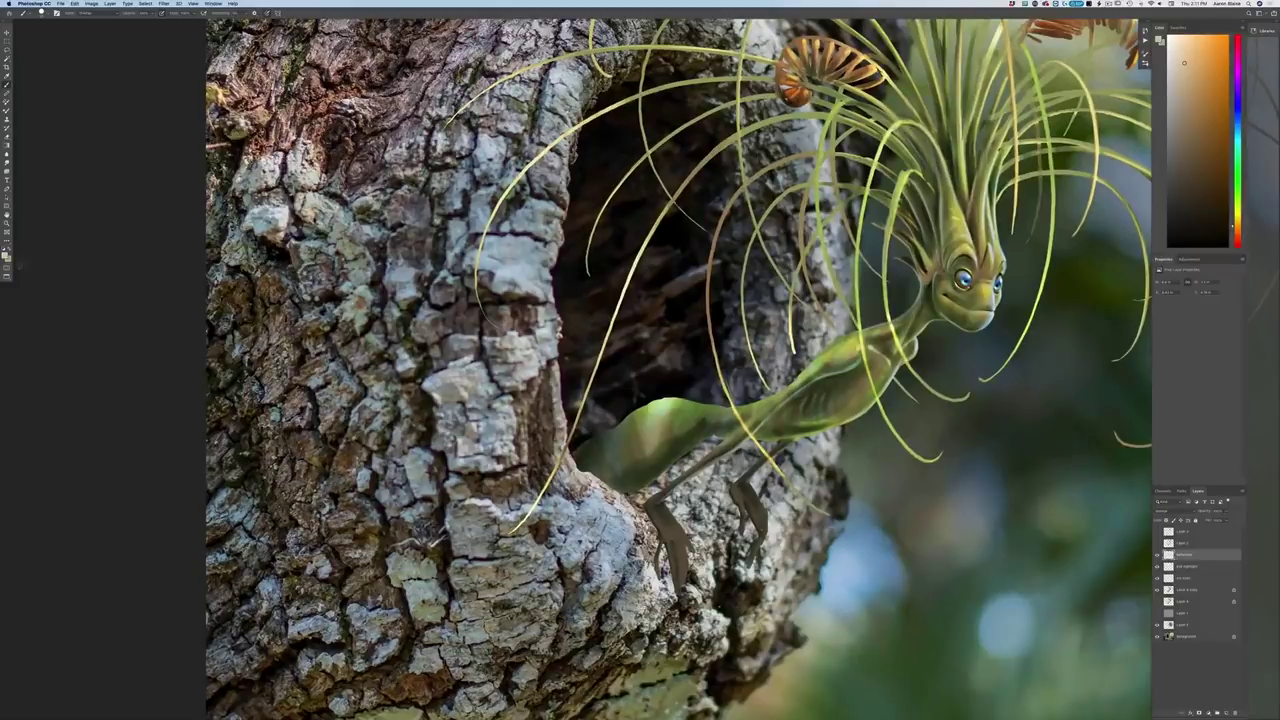
pyautogui.click(9, 259)
pyautogui.click(680, 402)
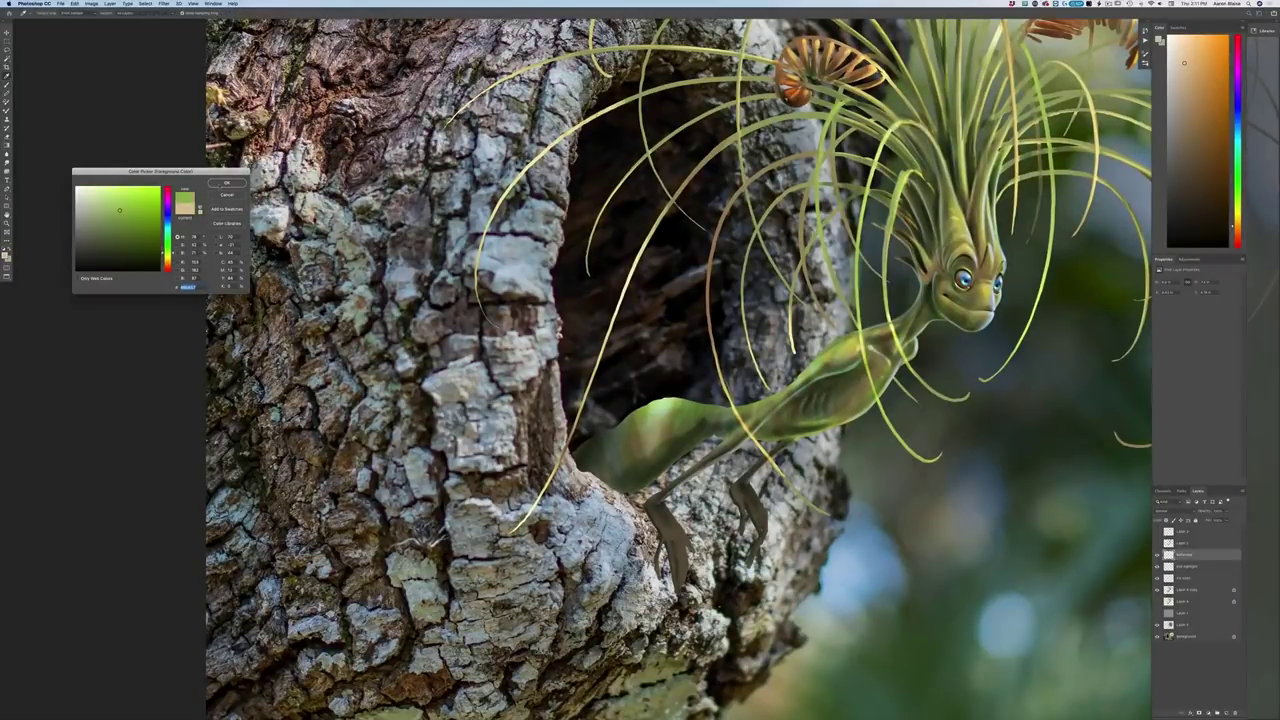
pyautogui.press('Return')
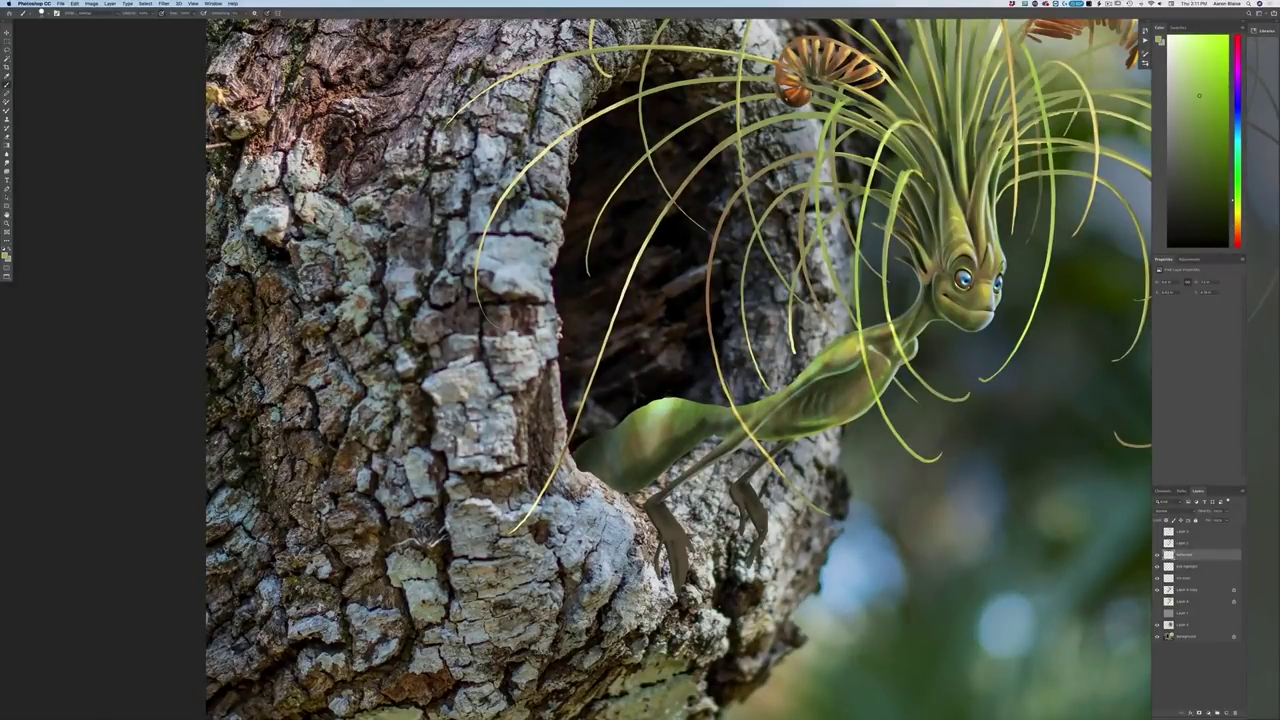
pyautogui.moveTo(668, 400); pyautogui.dragTo(630, 415)
# Adjust the green foreground colour and change the brush blending mode for painting over the pale highlight on the hind body
pyautogui.click(6, 254)
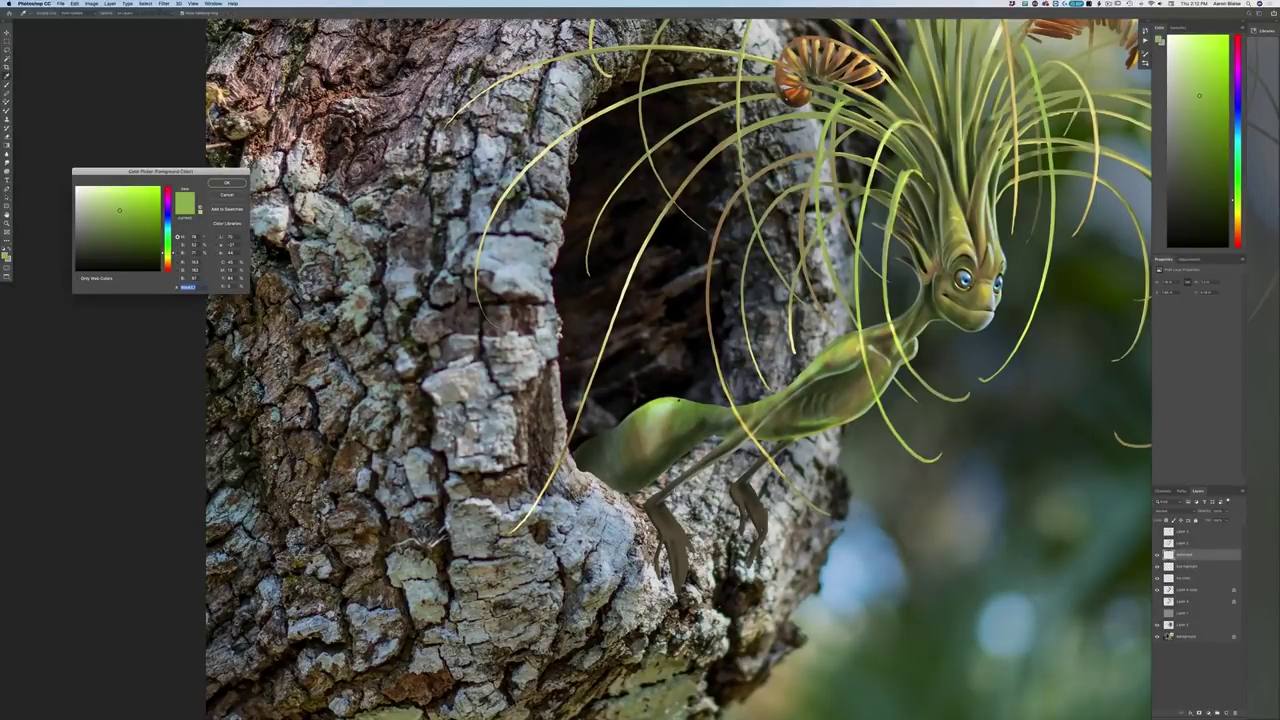
pyautogui.click(227, 183)
pyautogui.click(74, 4)
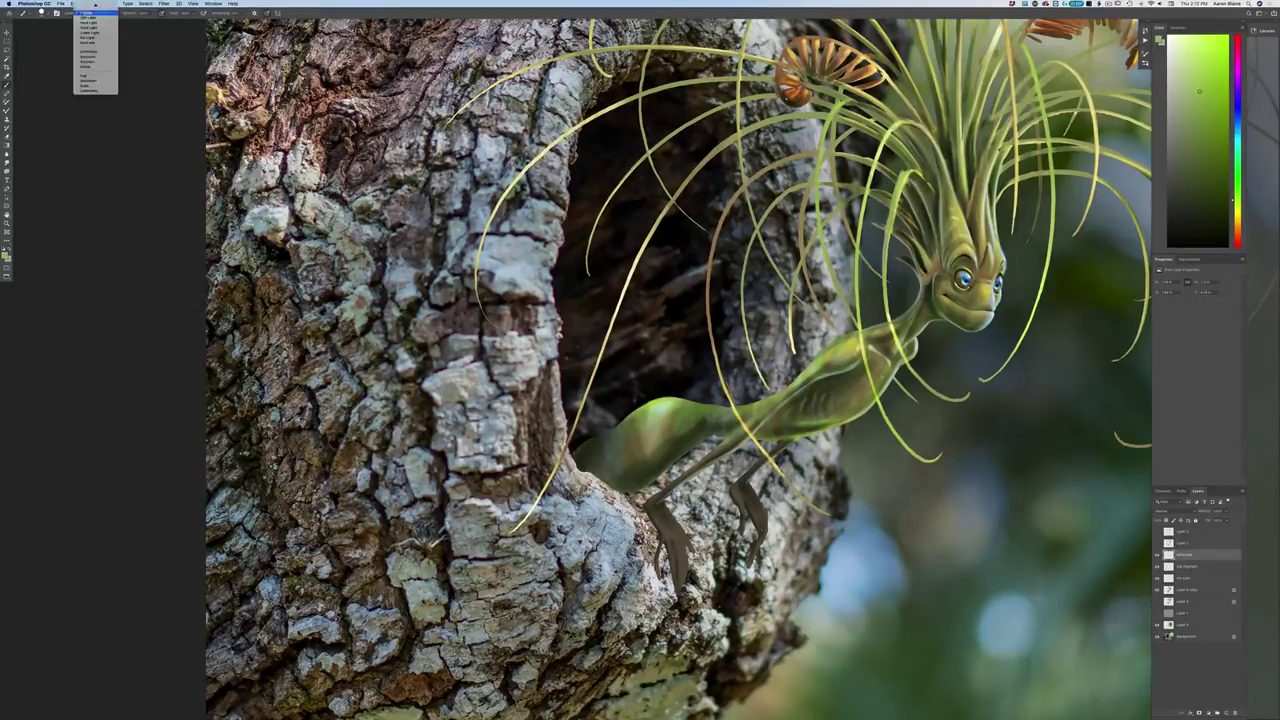
pyautogui.click(88, 4)
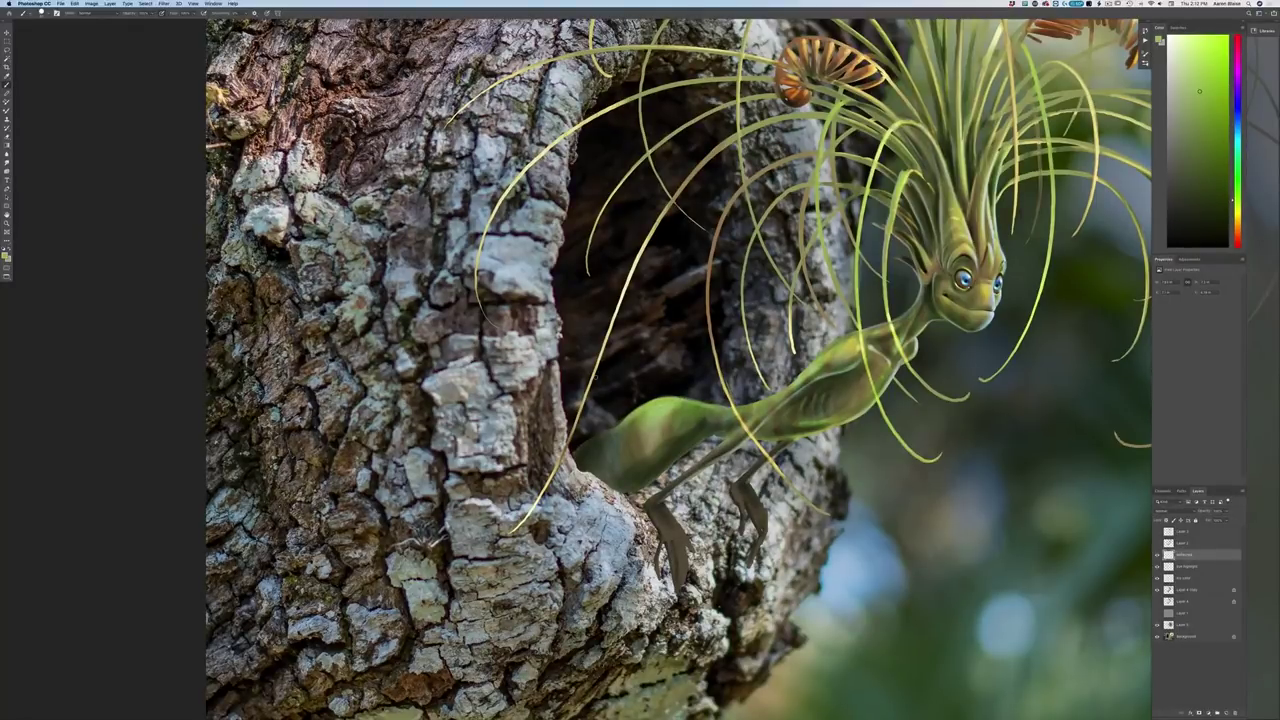
# Brush a thin green highlight along the lower edge of the creature's thigh on the hind body
pyautogui.press('super+minus')
pyautogui.press('super+minus')
pyautogui.press('super+minus')
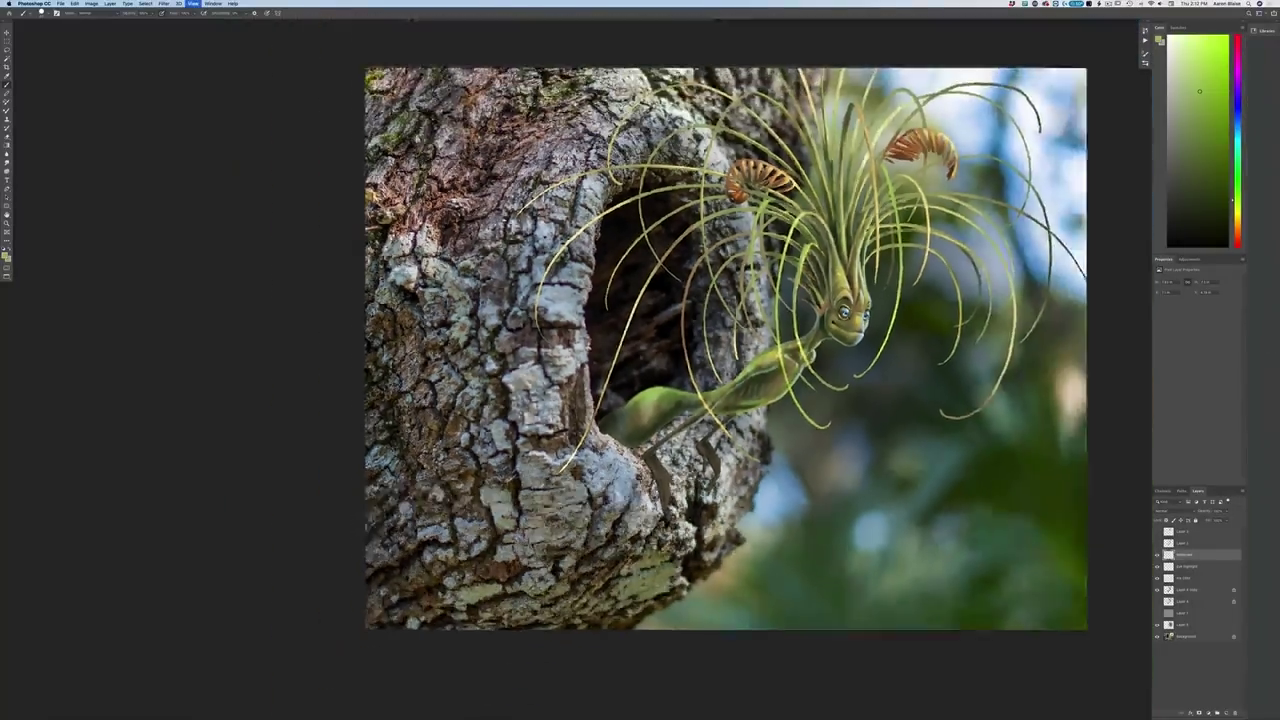
pyautogui.press('super+plus')
pyautogui.press('super+plus')
pyautogui.press('super+plus')
pyautogui.press('super+plus')
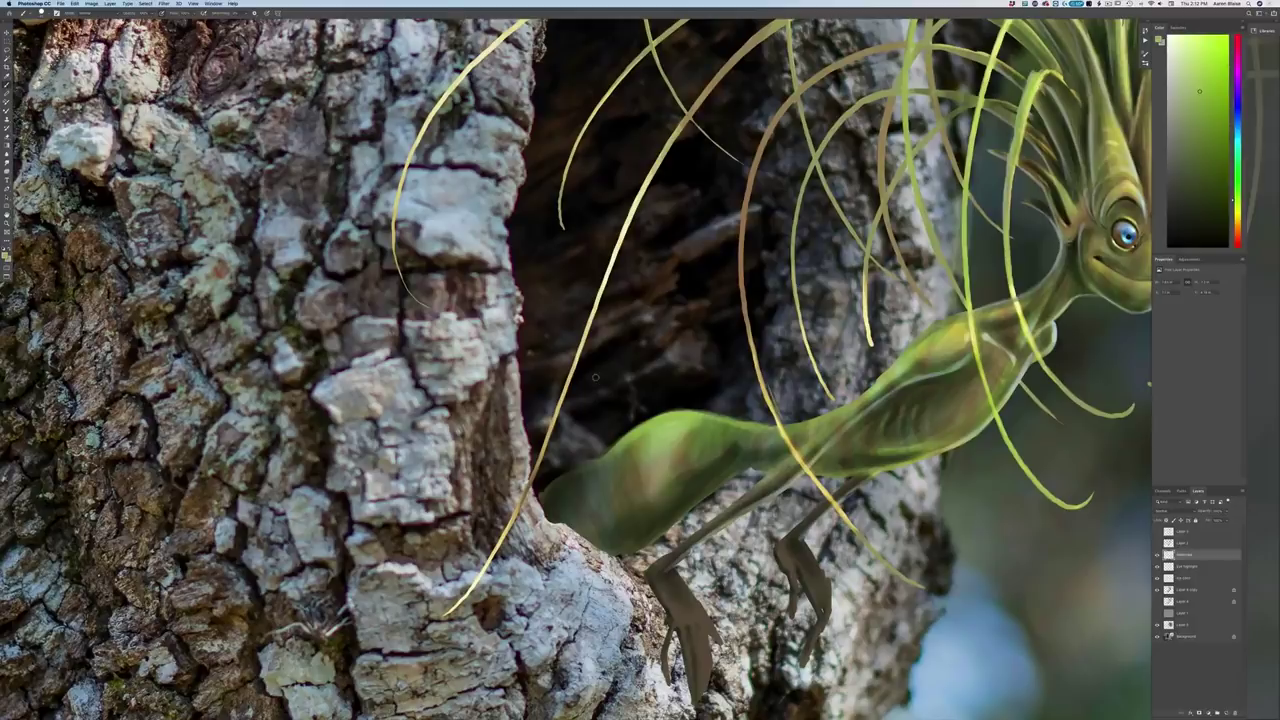
pyautogui.moveTo(736, 447); pyautogui.dragTo(704, 478)
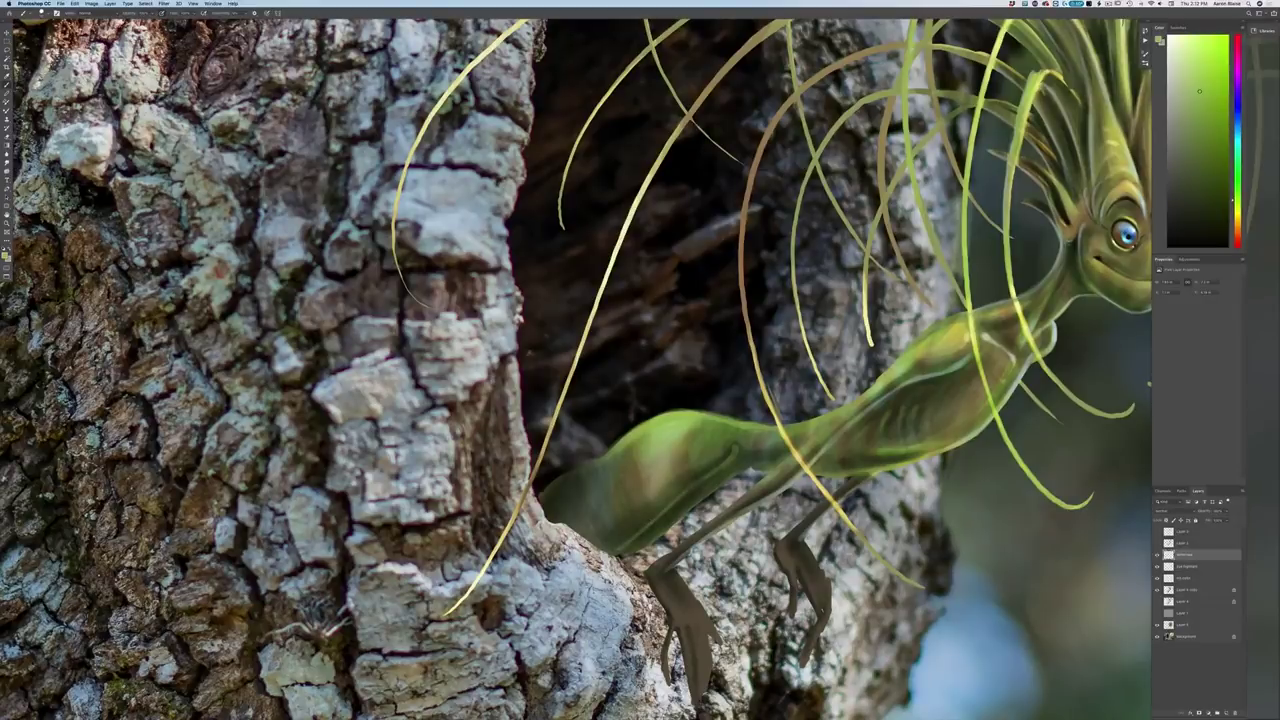
# Sample a grey from the bark beneath the hind body and brush it along the thigh's lower edges
pyautogui.click(5, 256)
pyautogui.click(729, 553)
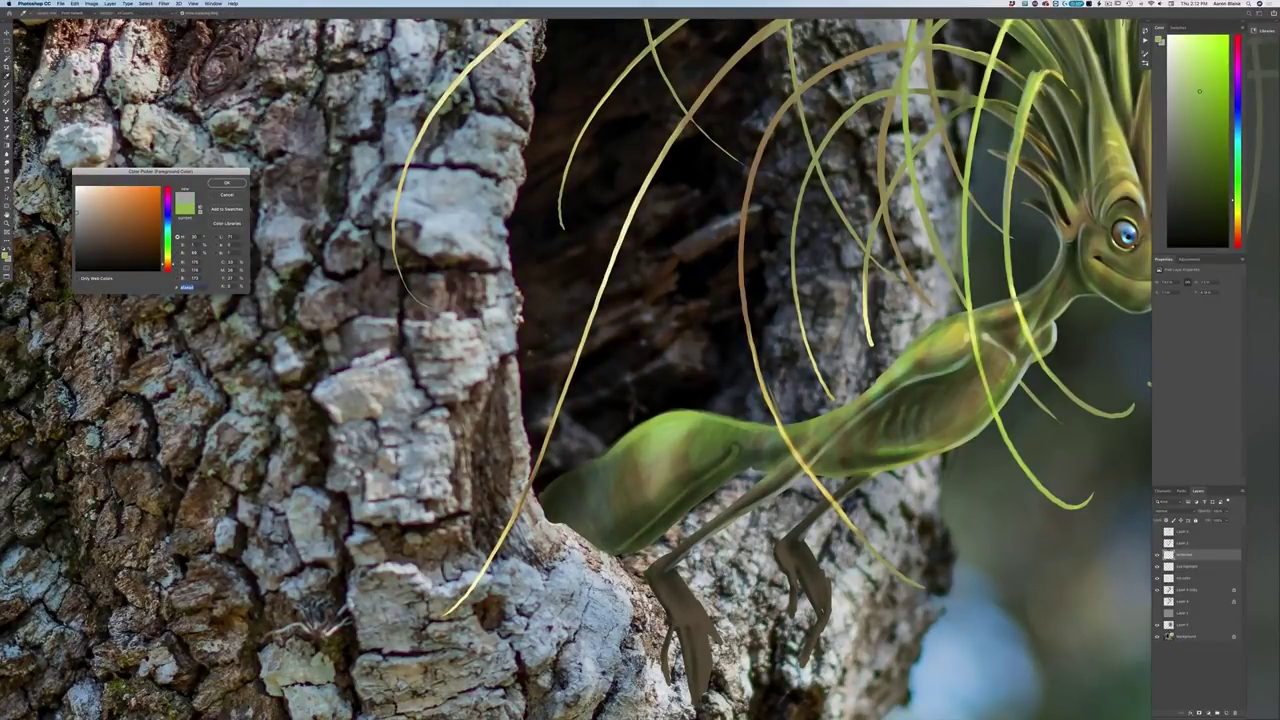
pyautogui.press('Return')
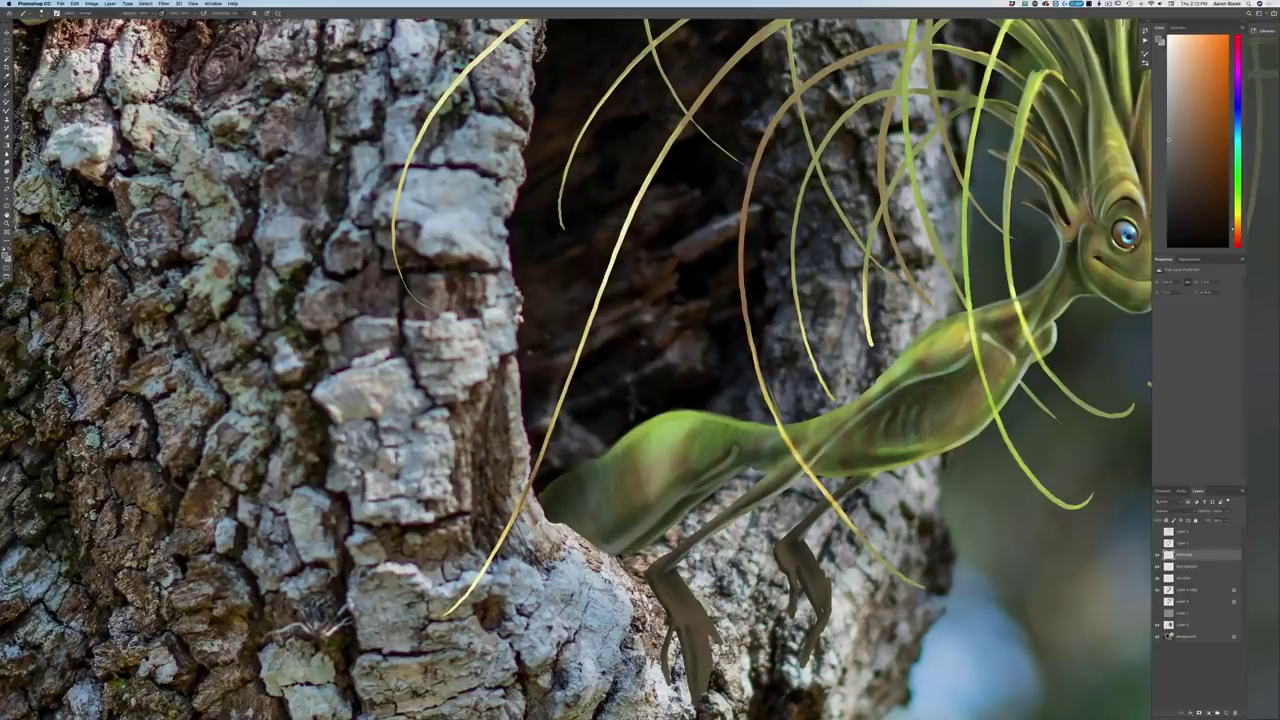
pyautogui.press('super+minus')
pyautogui.press('super+minus')
pyautogui.press('super+minus')
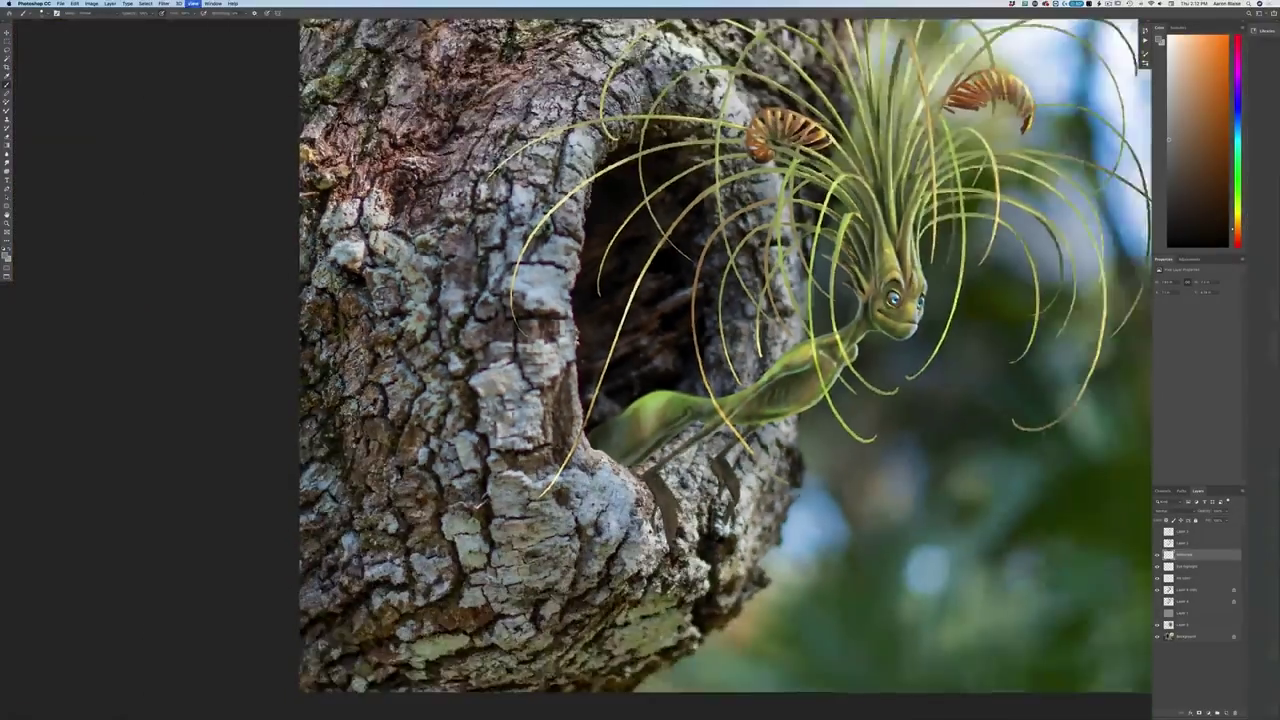
pyautogui.press('super+plus')
pyautogui.press('super+plus')
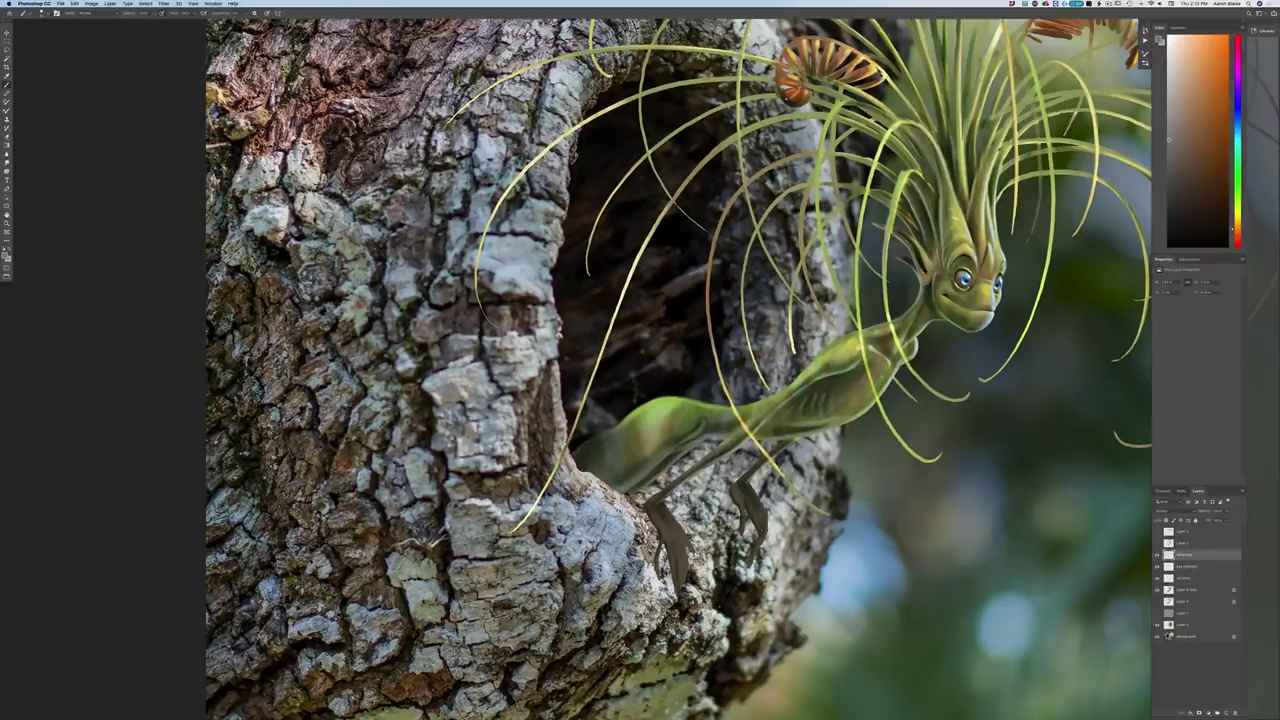
# Choose a lighter warm grey as foreground colour and paint reflected light on the creature's feet gripping the trunk
pyautogui.click(7, 254)
pyautogui.click(78, 218)
pyautogui.press('Return')
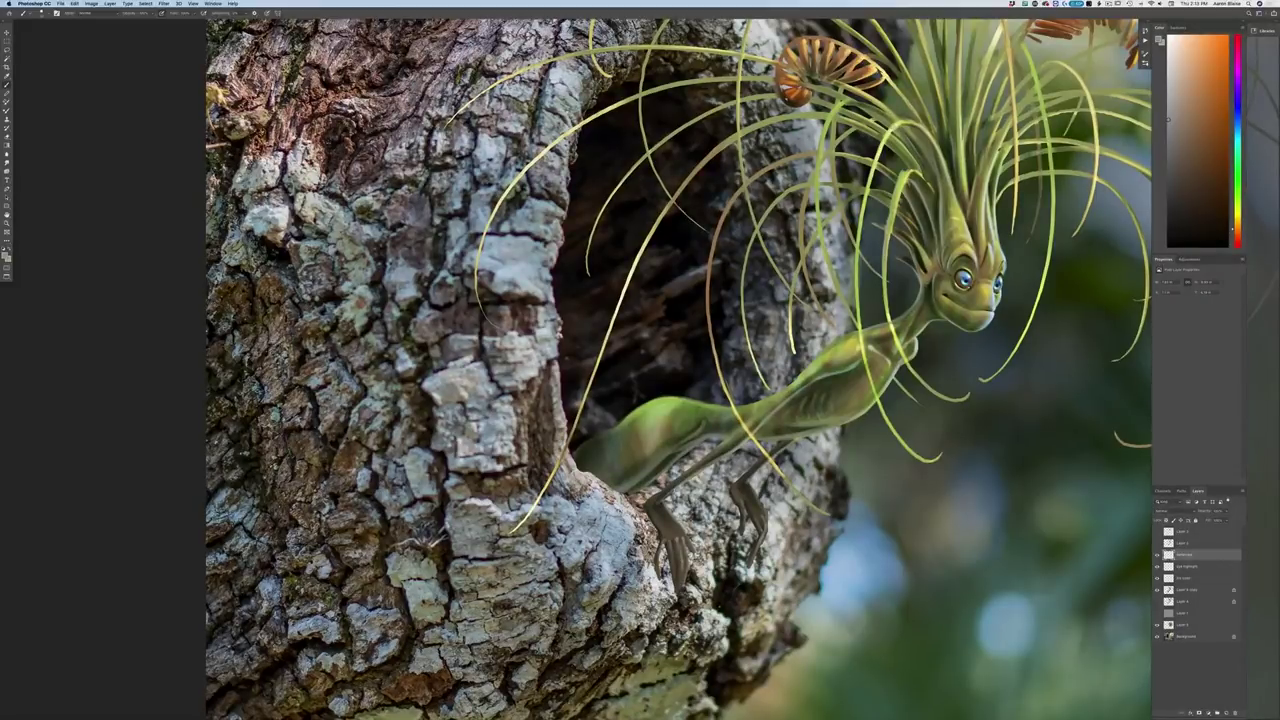
pyautogui.press('super+minus')
pyautogui.press('super+minus')
pyautogui.press('super+minus')
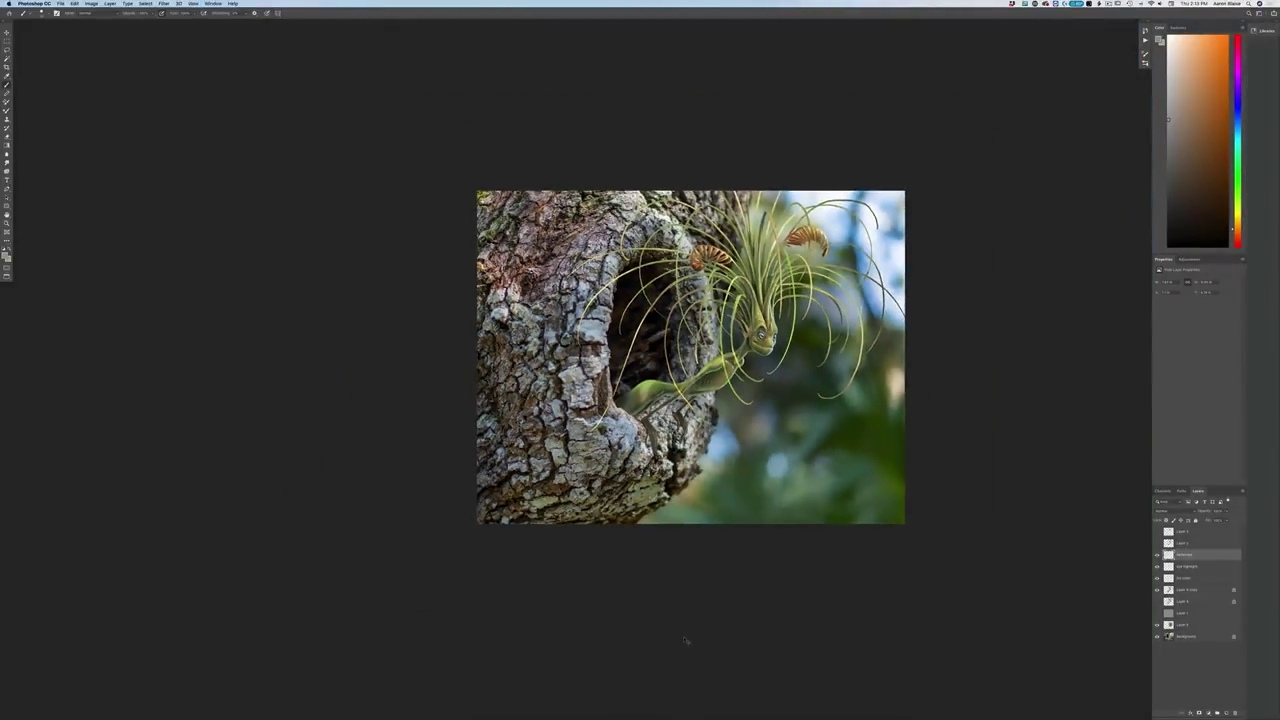
pyautogui.press('super+plus')
pyautogui.press('super+plus')
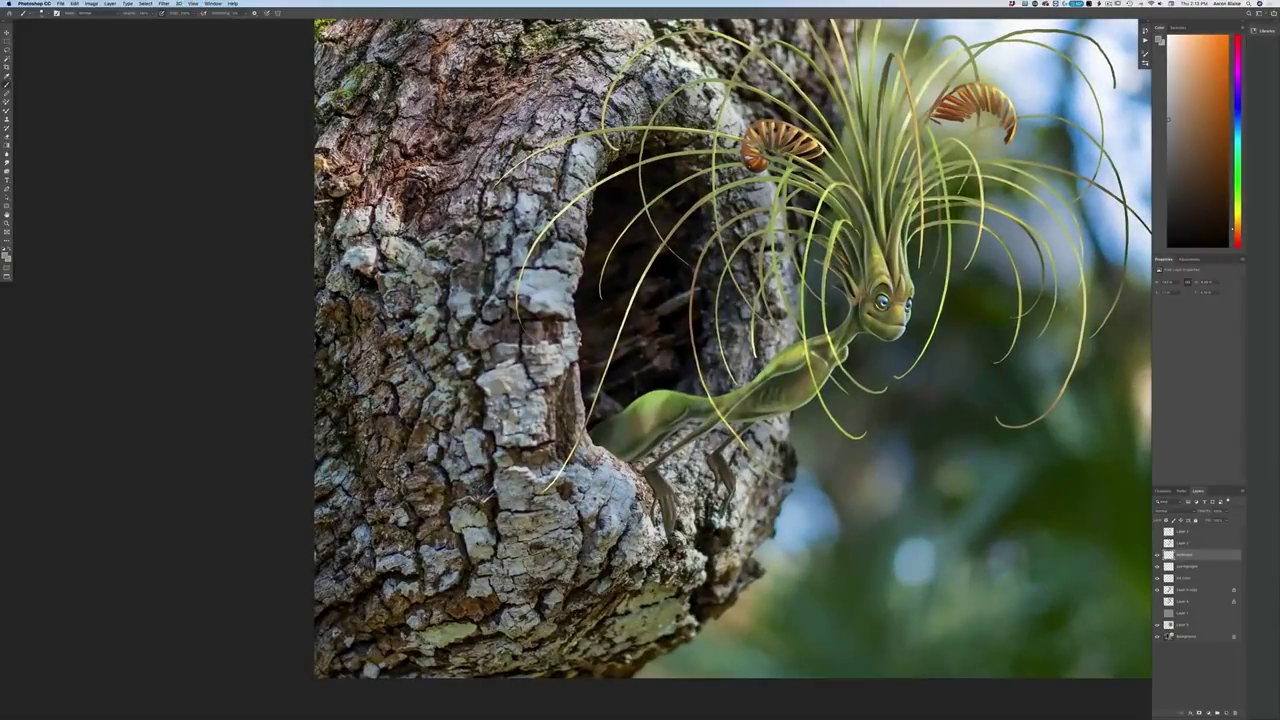
pyautogui.moveTo(270, 391); pyautogui.dragTo(233, 441)
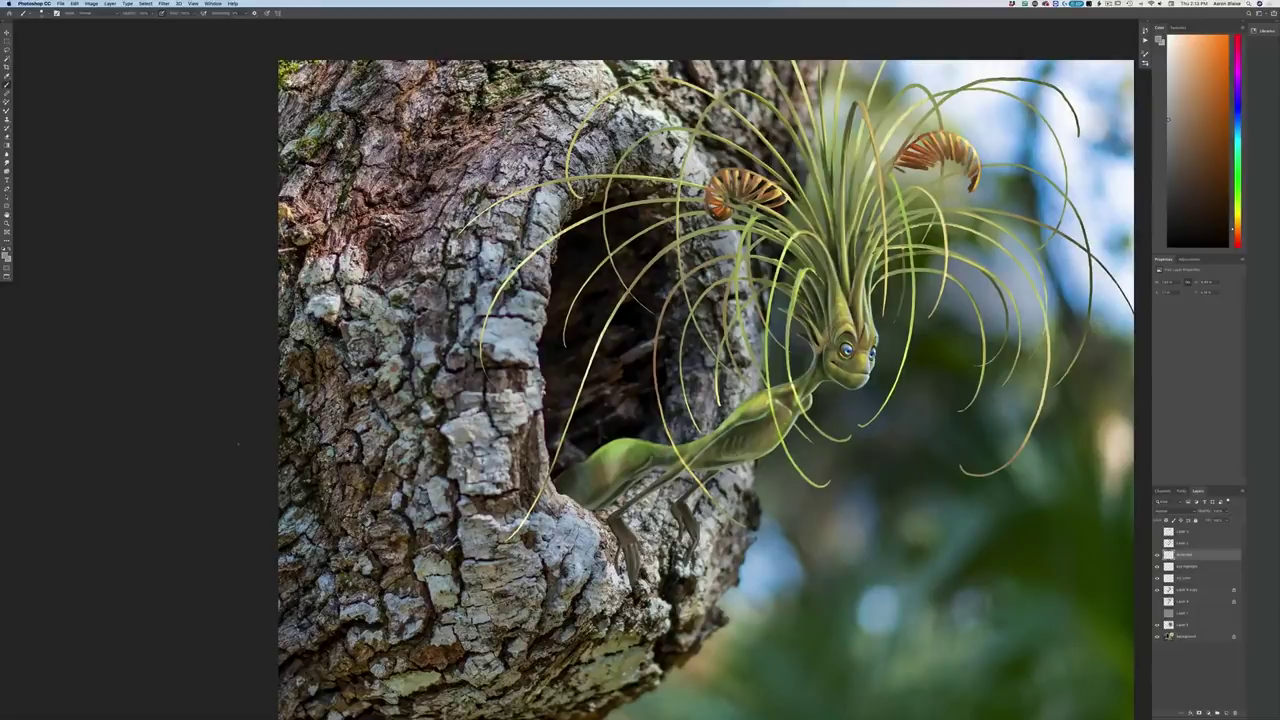
# Activate the creature's copied layer, set the foreground to a muted green and rename the layer
pyautogui.click(1178, 591)
pyautogui.click(6, 256)
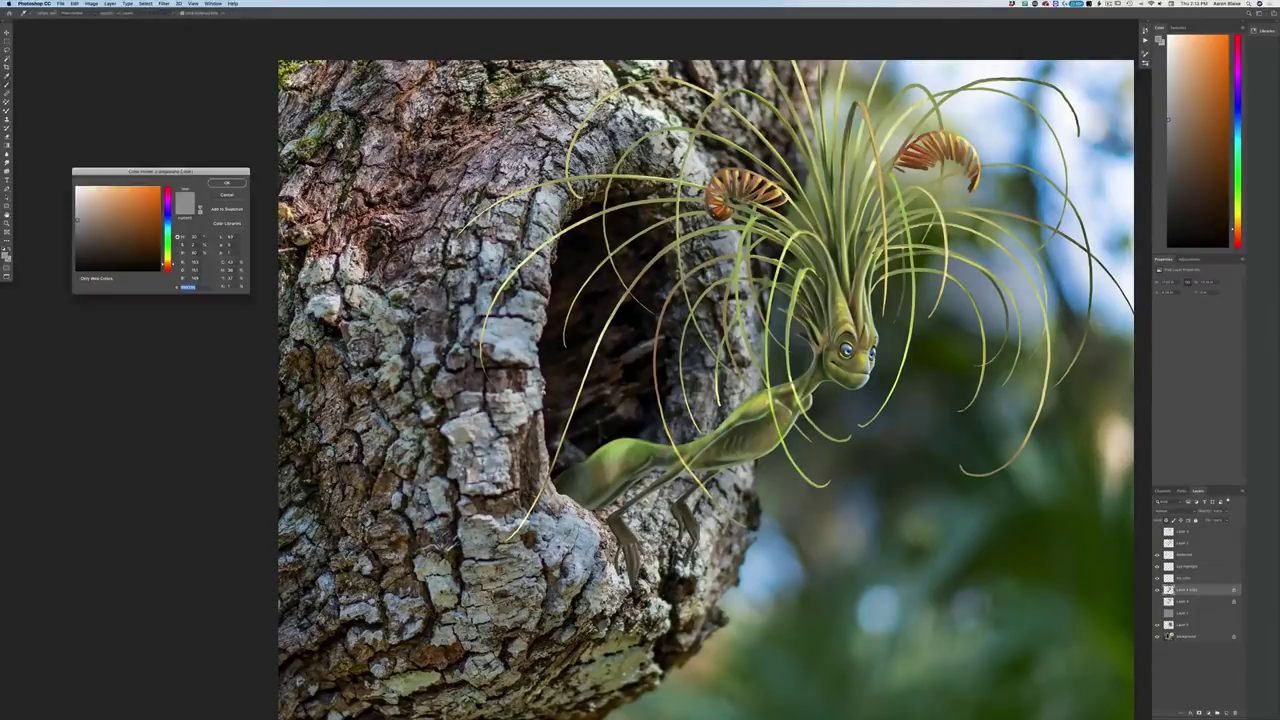
pyautogui.moveTo(167, 252); pyautogui.dragTo(167, 244)
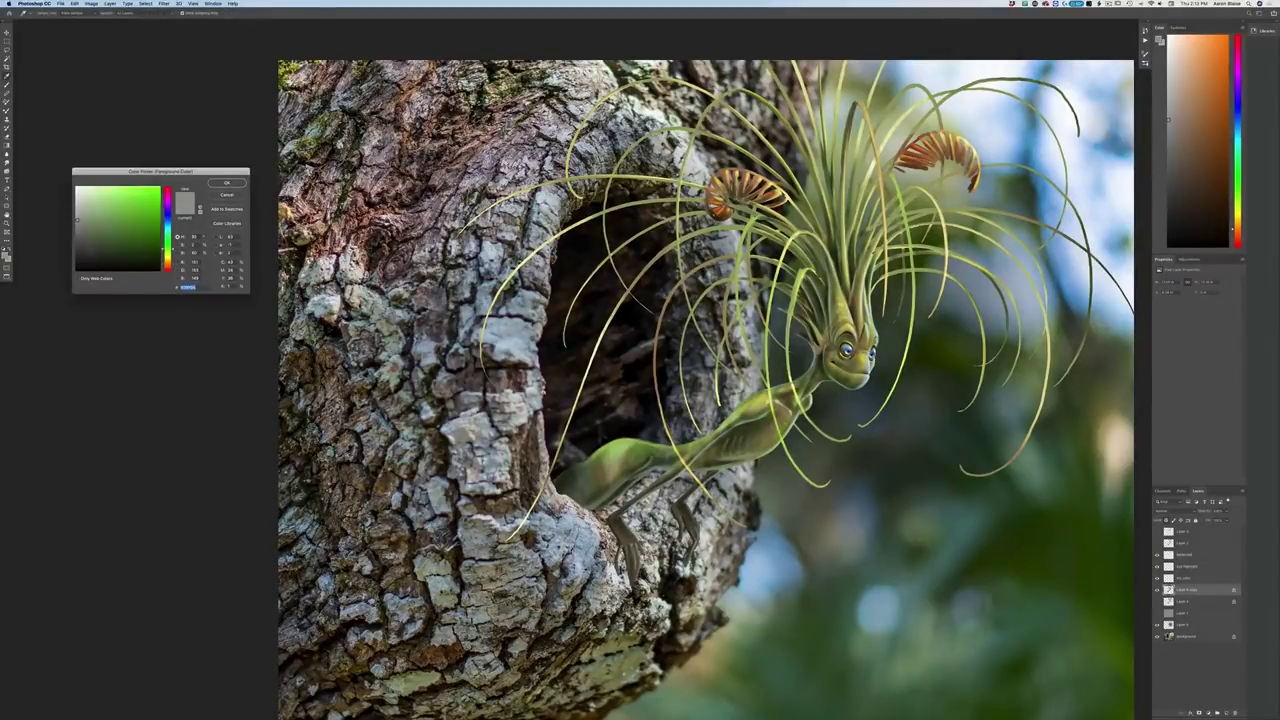
pyautogui.click(87, 230)
pyautogui.click(227, 183)
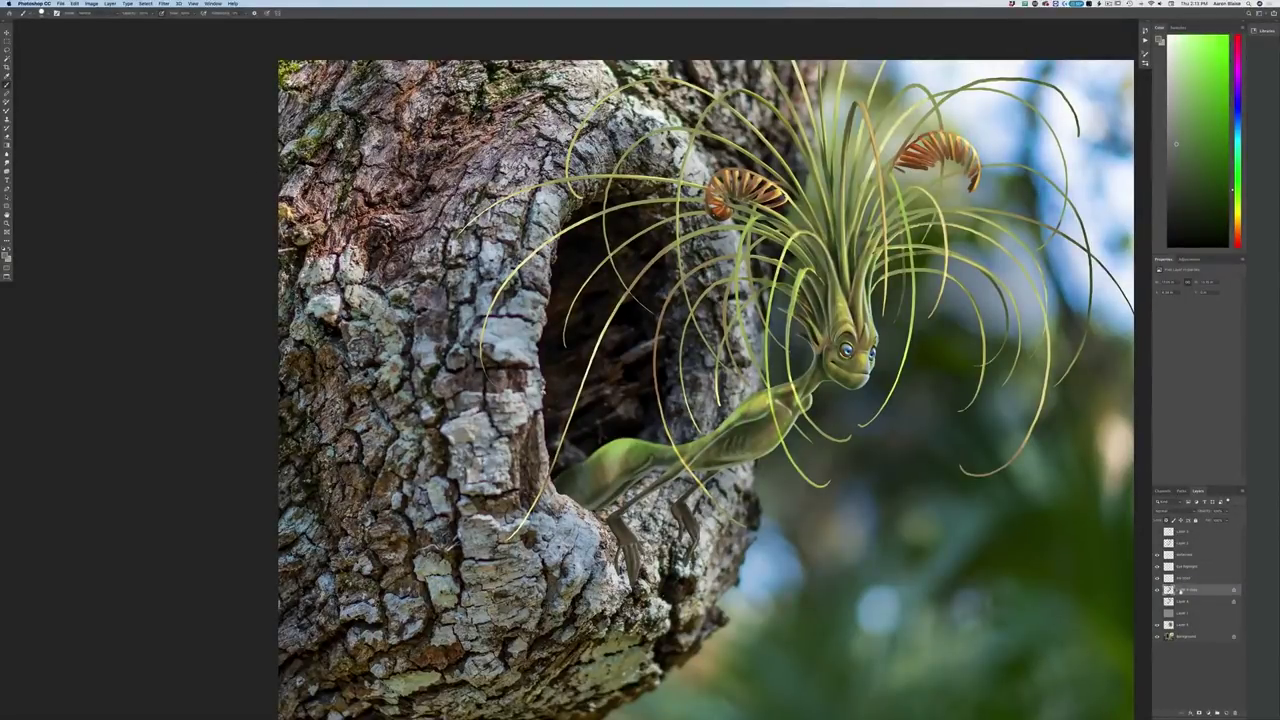
pyautogui.write('B')
pyautogui.press('Return')
# Set the brush blending mode to Multiply and darken the tendrils hanging in front of the trunk
pyautogui.click(83, 14)
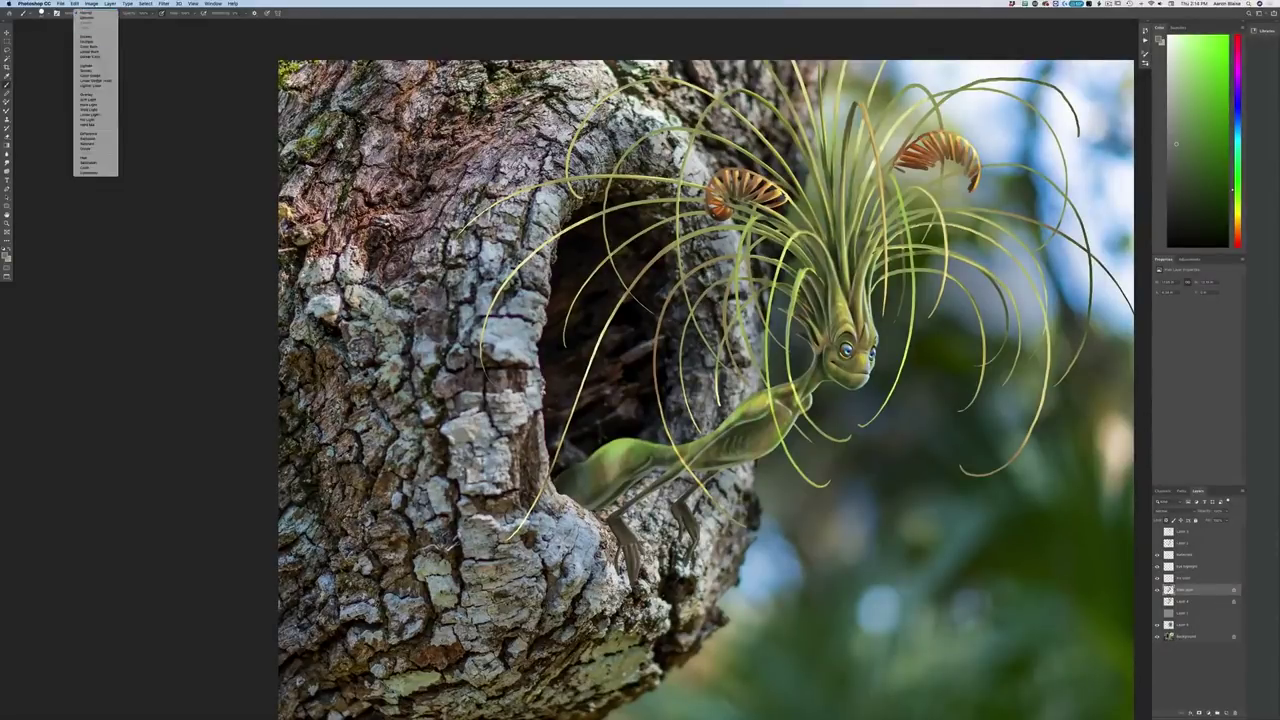
pyautogui.click(84, 42)
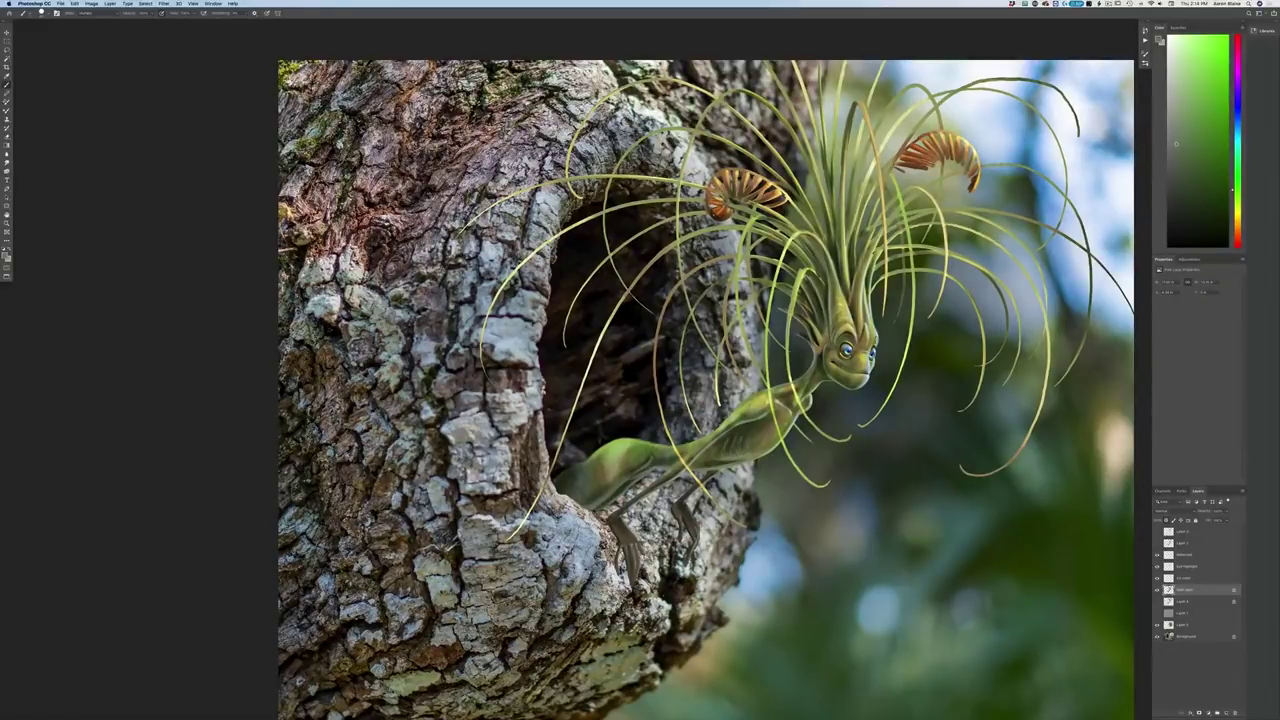
pyautogui.moveTo(716, 368); pyautogui.dragTo(719, 405)
pyautogui.moveTo(727, 299); pyautogui.dragTo(726, 331)
pyautogui.press('super+minus')
pyautogui.press('super+minus')
pyautogui.press('super+minus')
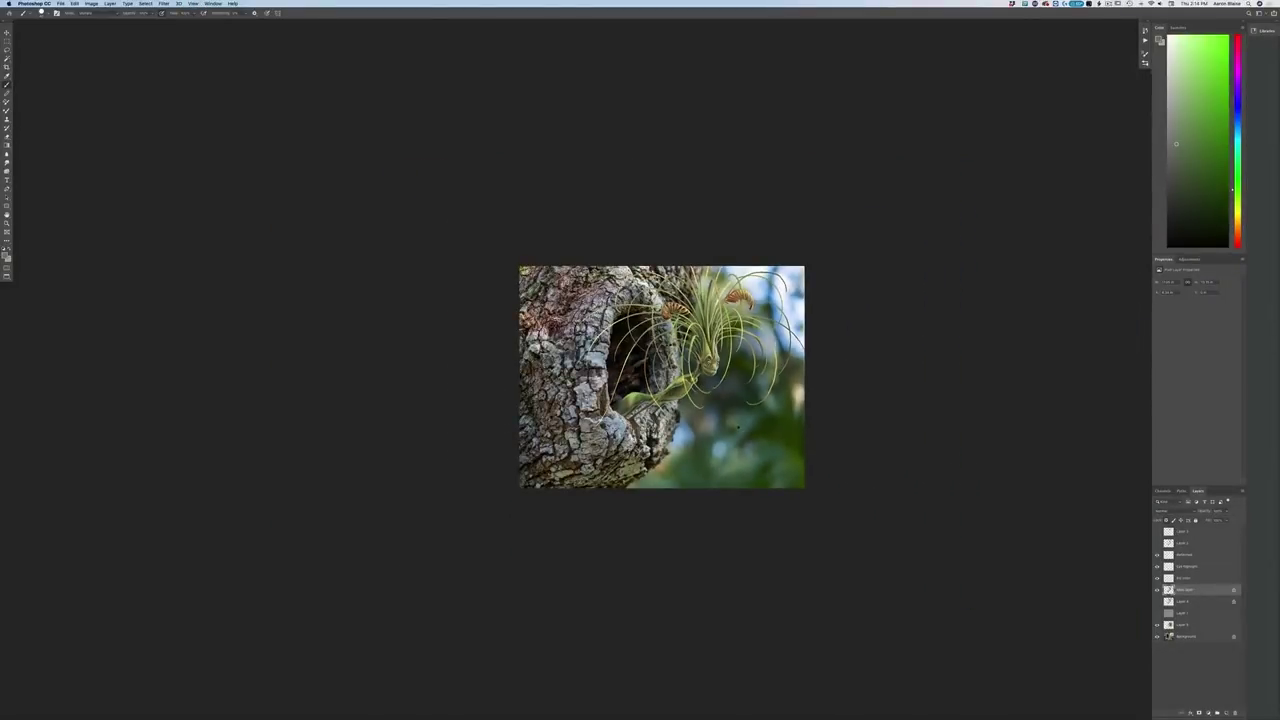
pyautogui.press('super+plus')
pyautogui.press('super+plus')
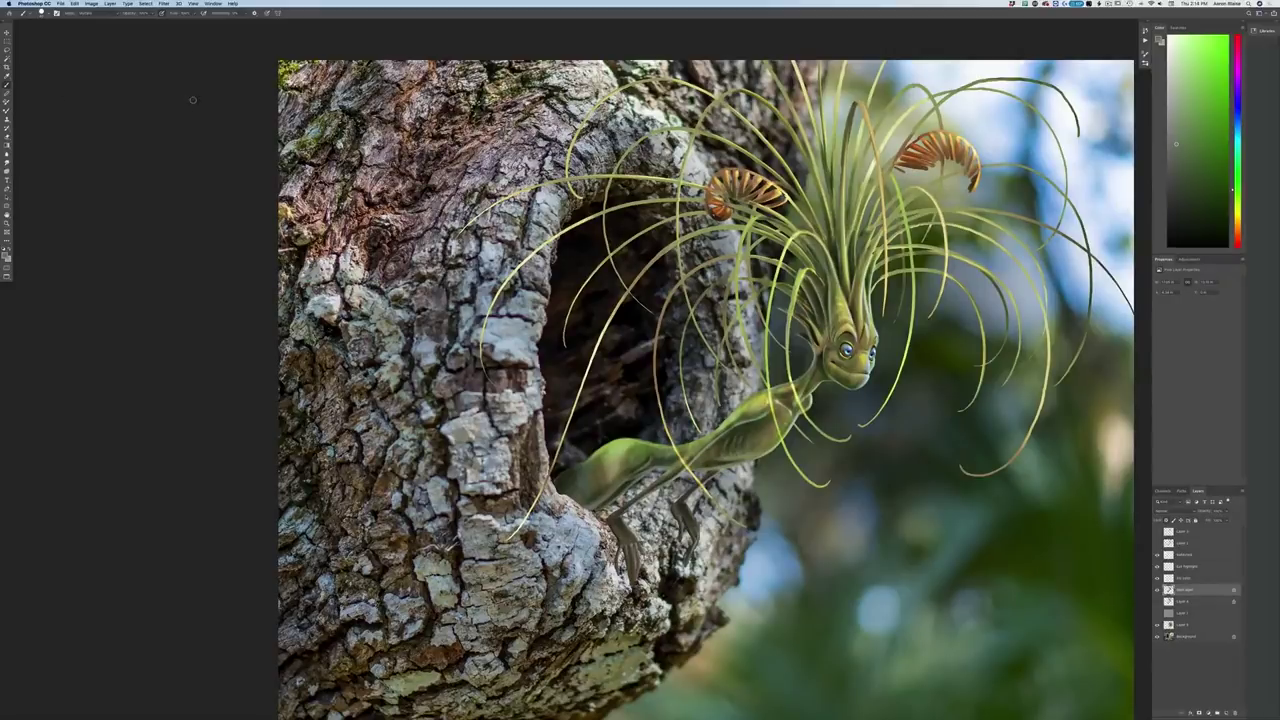
# Choose a different brush preset from further down the brush list
pyautogui.click(96, 14)
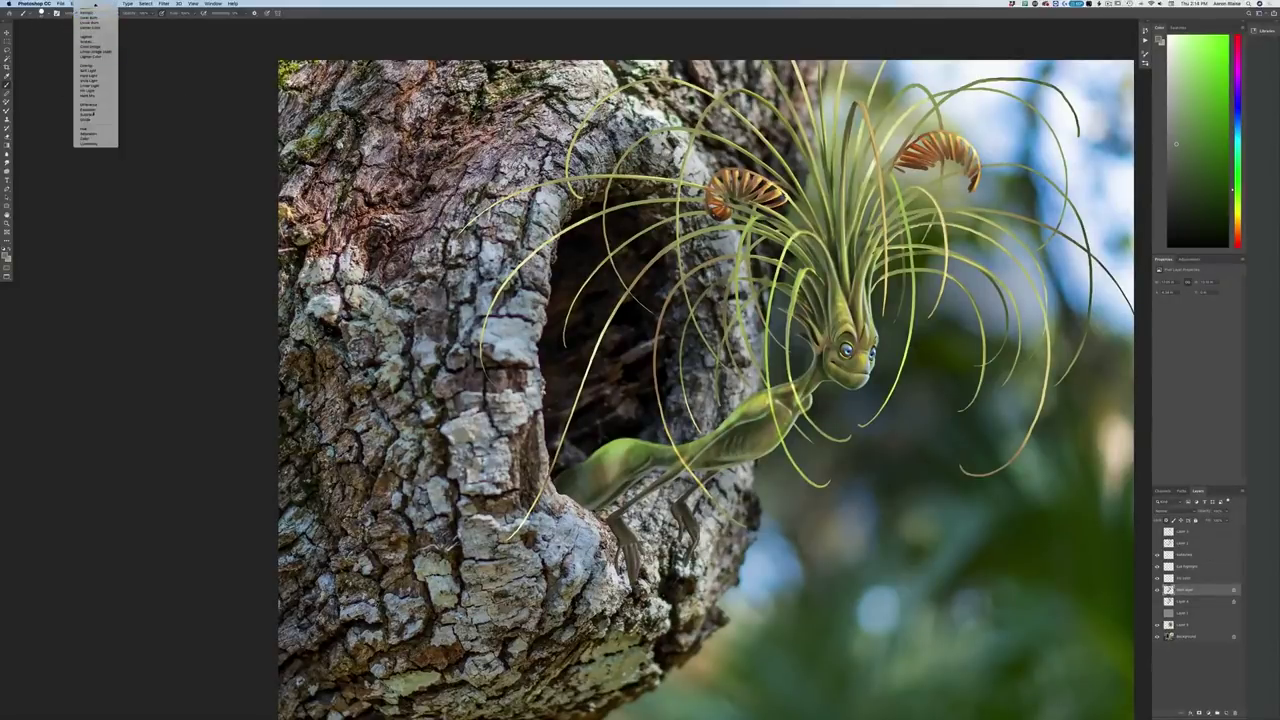
pyautogui.click(50, 61)
pyautogui.click(44, 13)
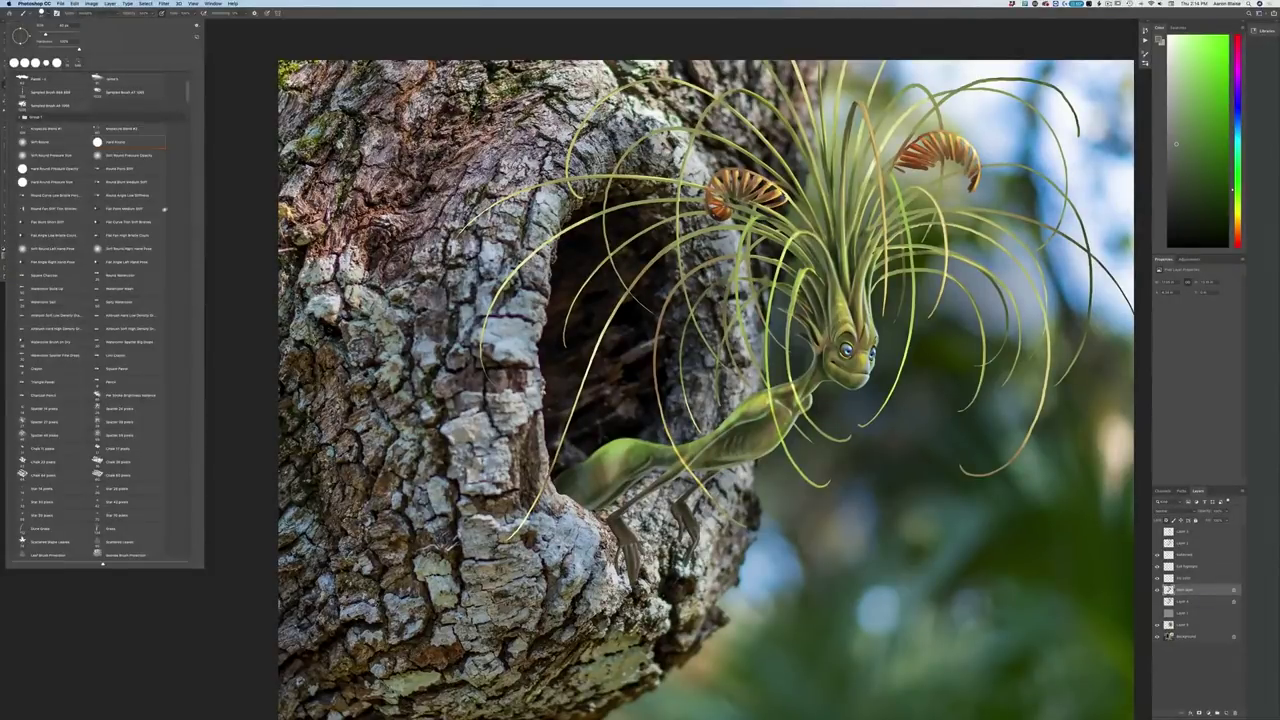
pyautogui.moveTo(187, 99); pyautogui.dragTo(210, 545)
pyautogui.doubleClick(152, 536)
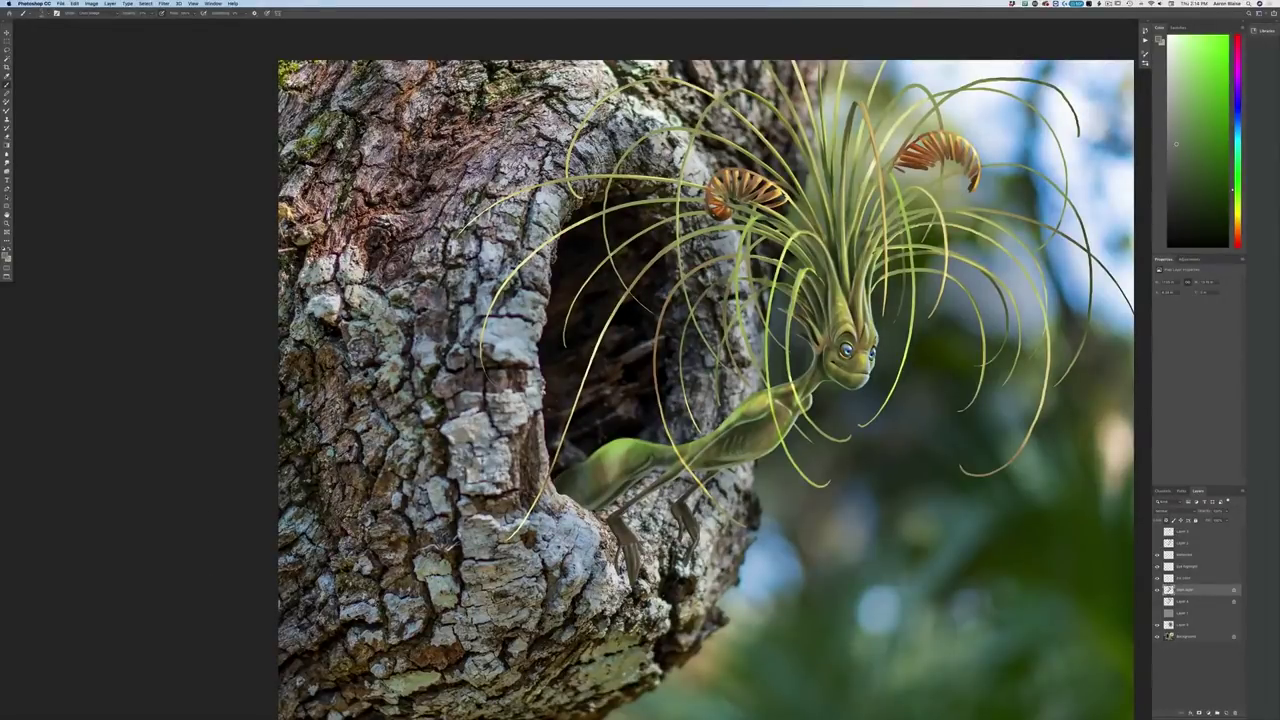
# Set the new brush to Multiply, adjust its opacity and shade the creature's head and upper body
pyautogui.click(92, 13)
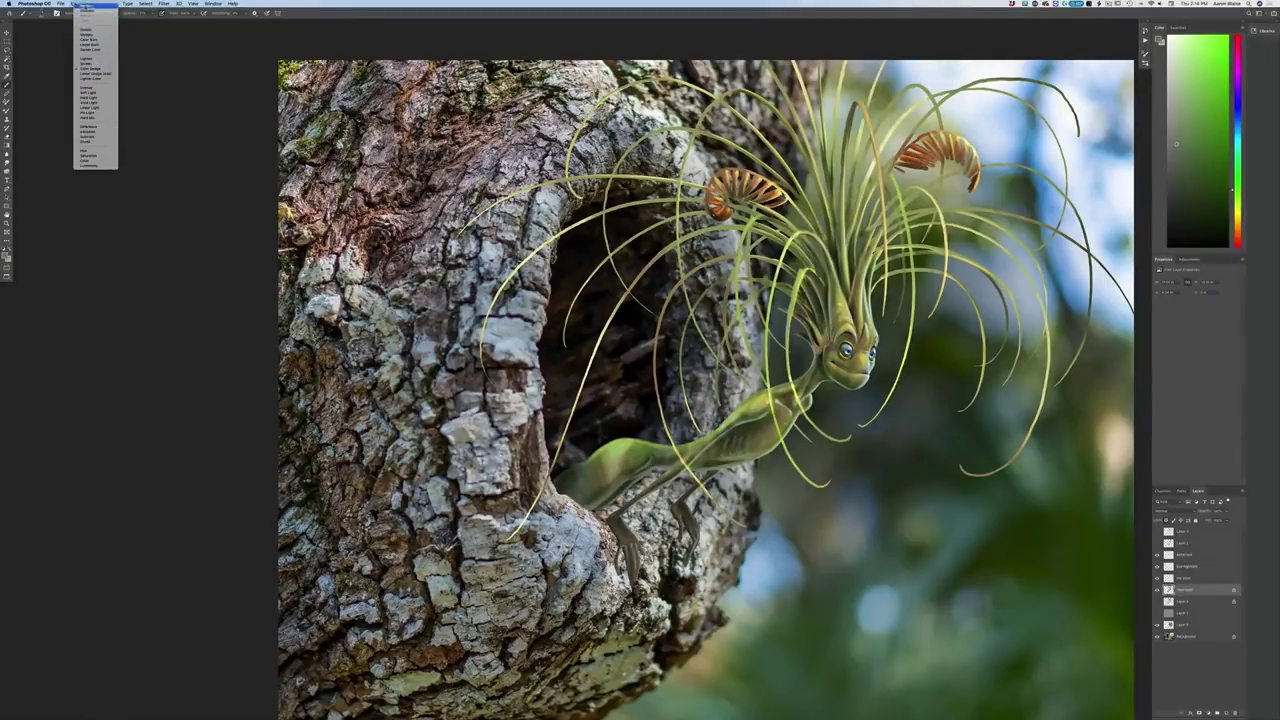
pyautogui.click(95, 6)
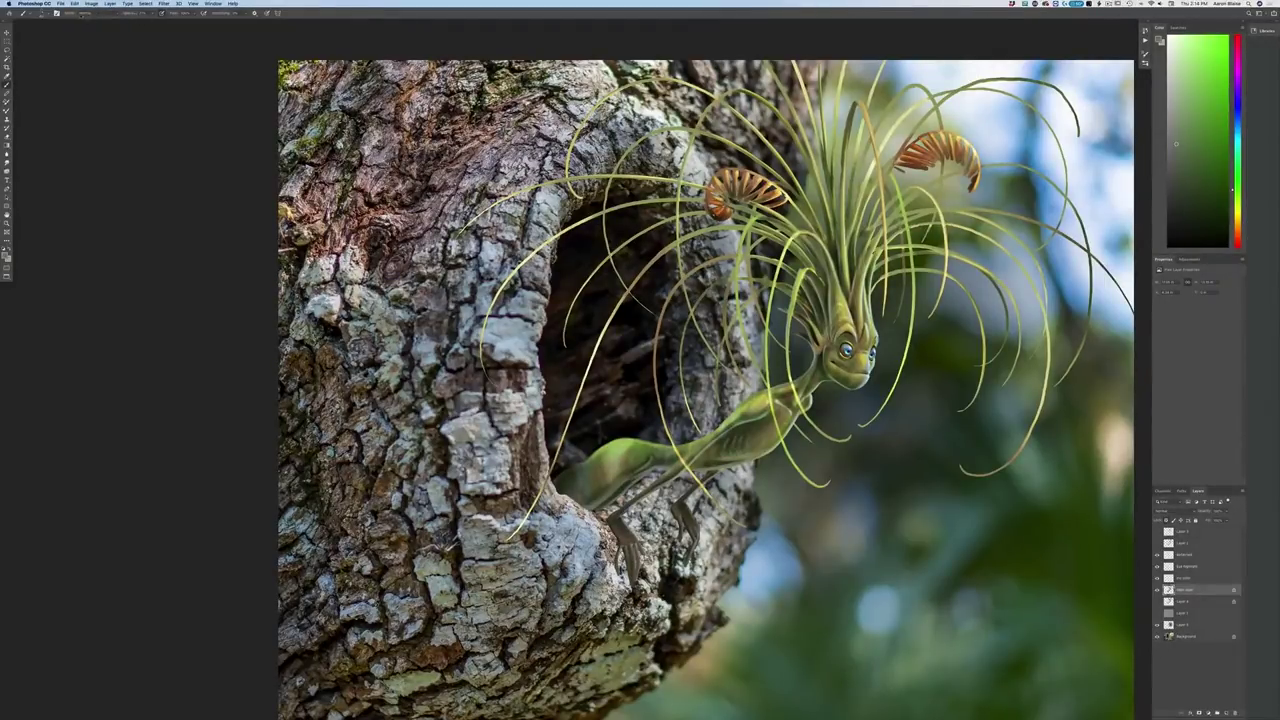
pyautogui.click(82, 14)
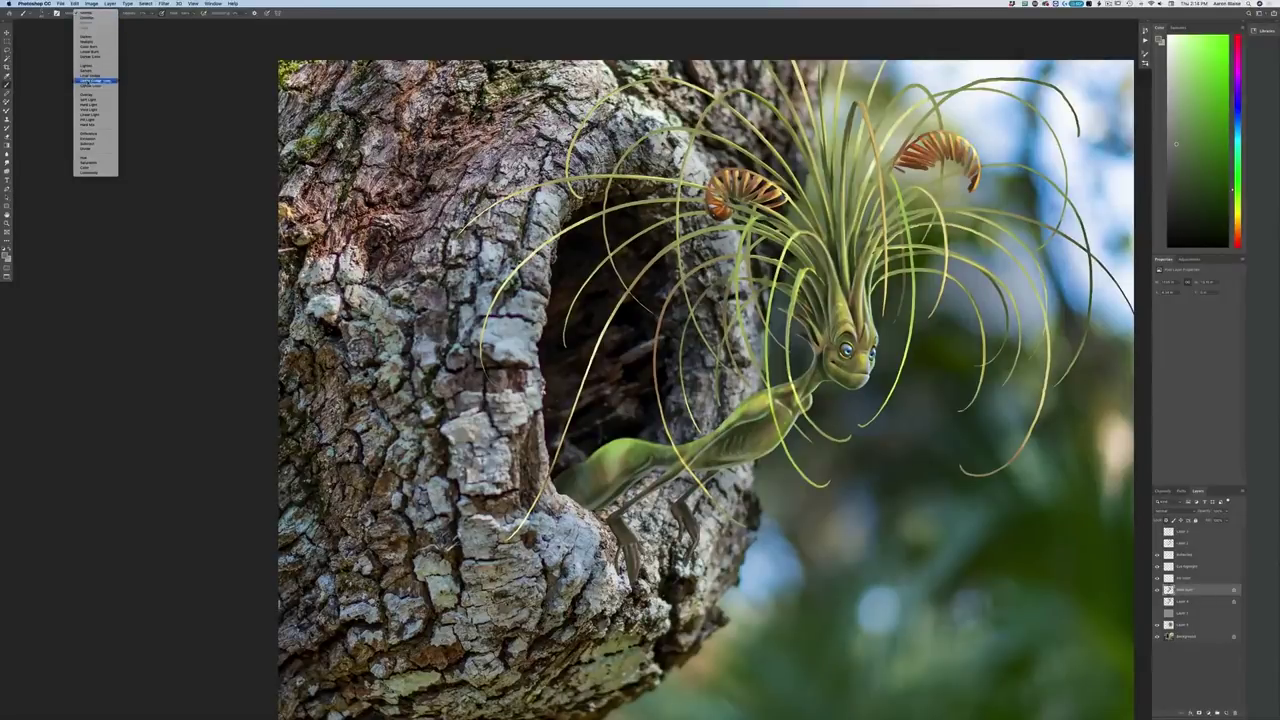
pyautogui.click(87, 42)
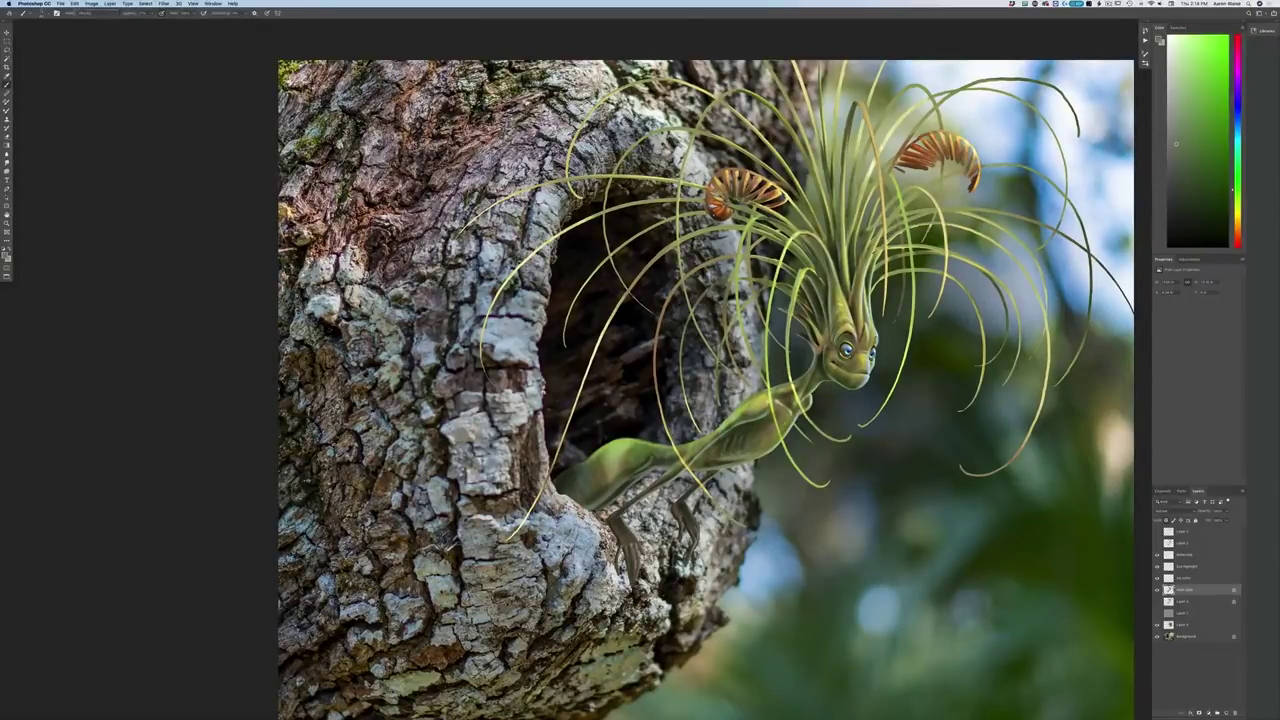
pyautogui.moveTo(151, 14); pyautogui.dragTo(159, 24)
pyautogui.press('super+plus')
pyautogui.moveTo(850, 340); pyautogui.dragTo(583, 450)
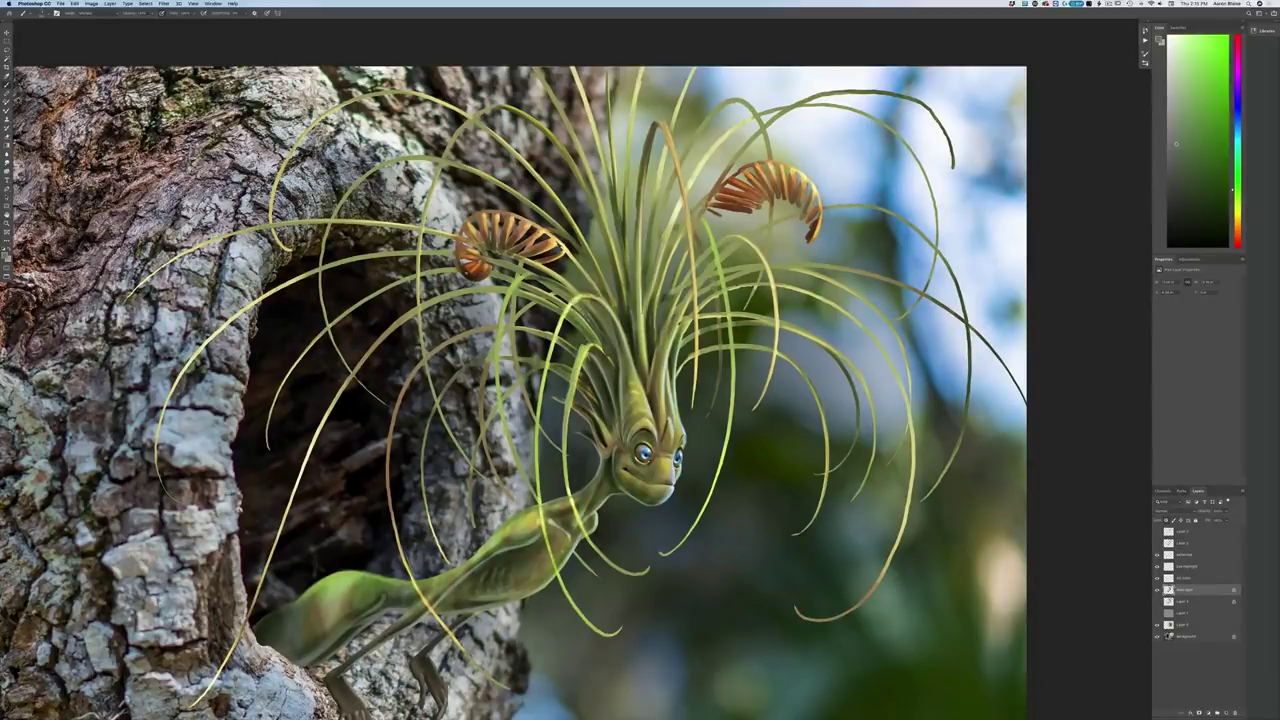
pyautogui.scroll(5, 633, 495)
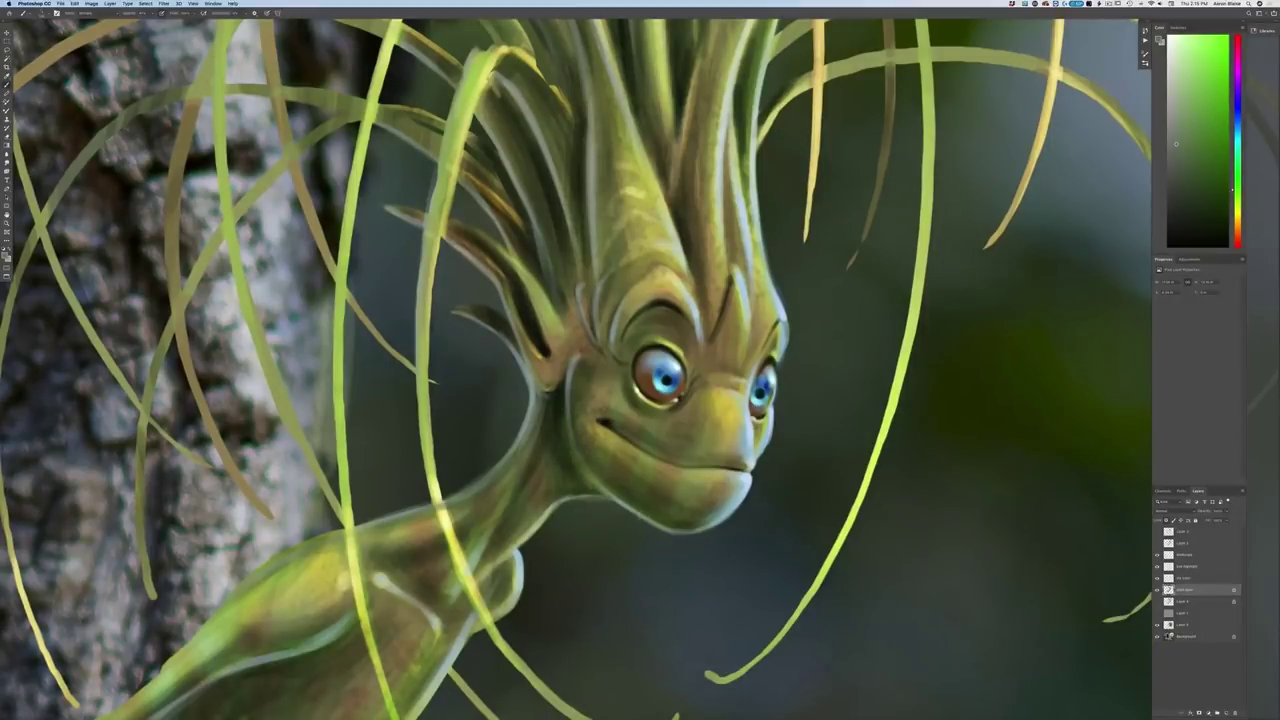
pyautogui.scroll(-6, 650, 380)
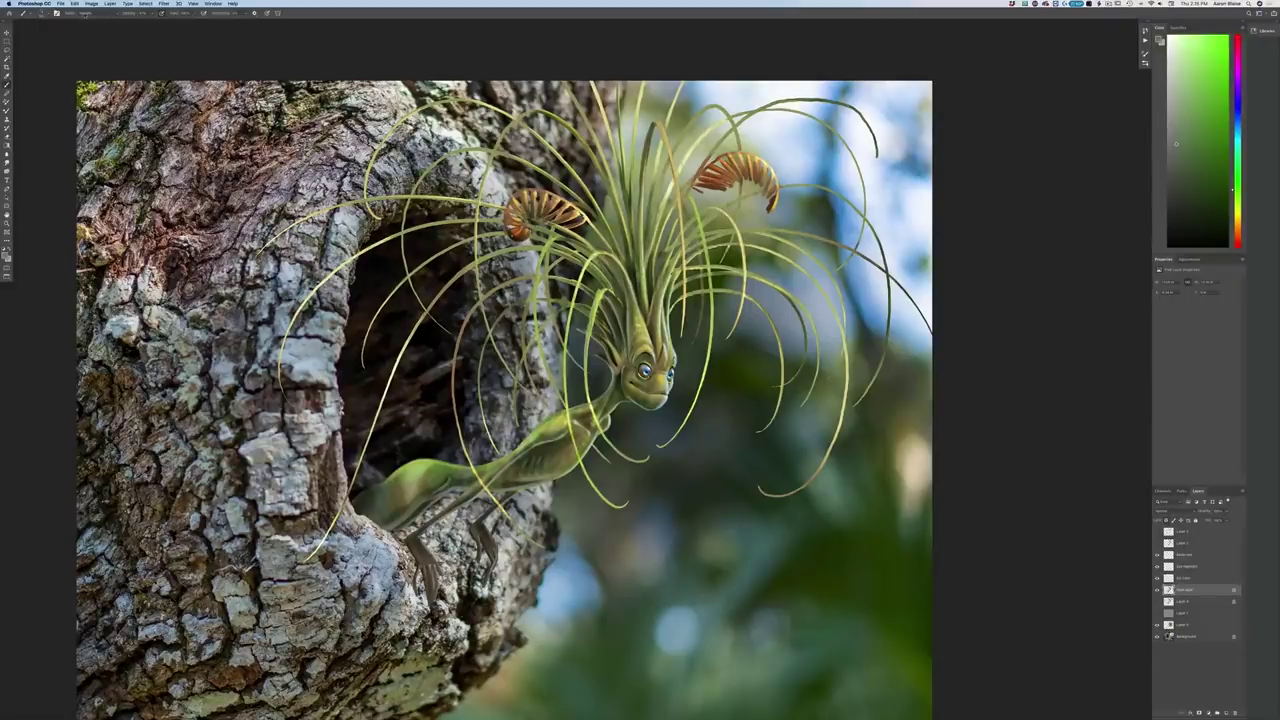
# Change the brush blending mode, set the foreground to a pale yellow-green and dab highlights over the creature
pyautogui.click(96, 14)
pyautogui.click(94, 67)
pyautogui.click(5, 256)
pyautogui.moveTo(167, 251); pyautogui.dragTo(167, 257)
pyautogui.click(103, 202)
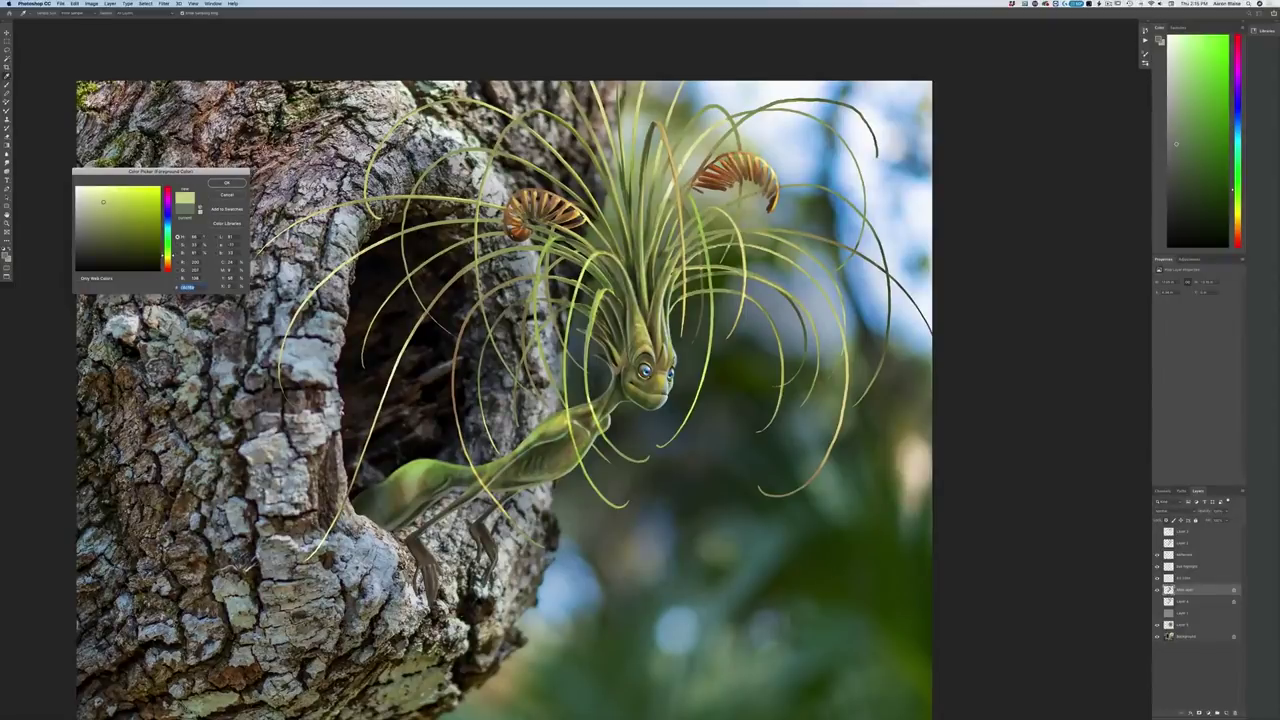
pyautogui.press('Return')
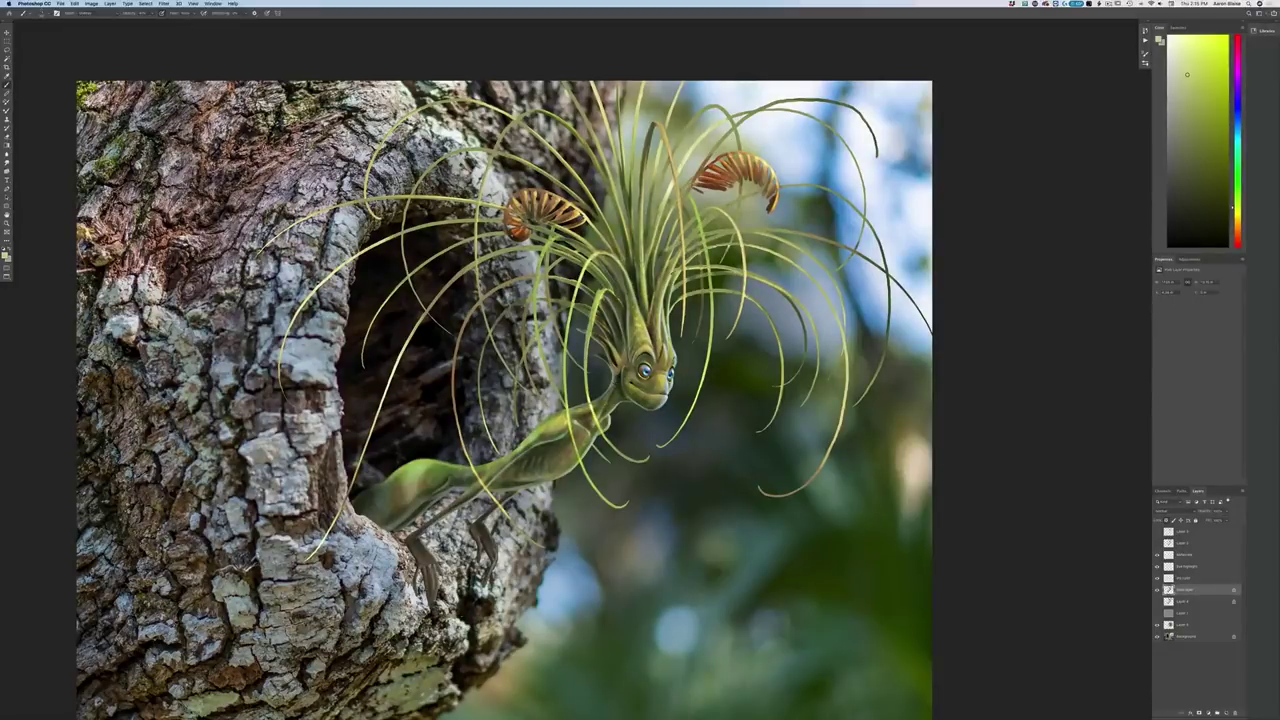
pyautogui.press('super+plus')
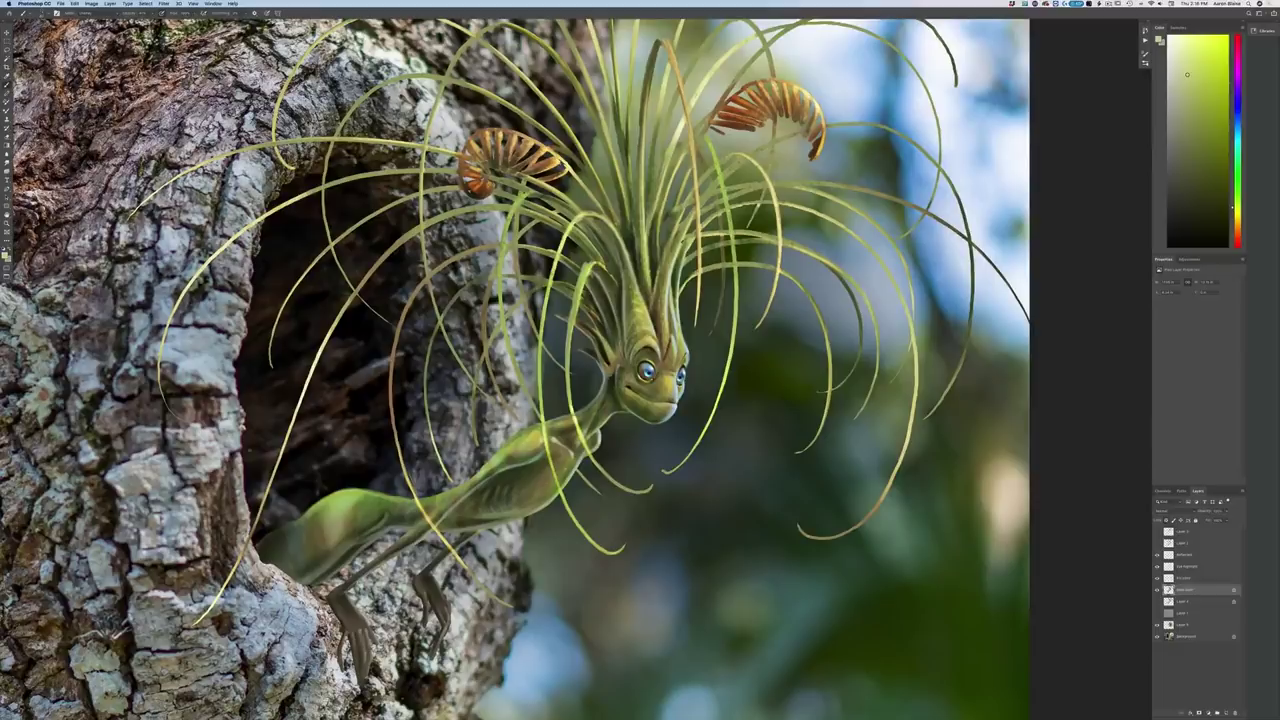
# Examine the creature's head and body up close and within the whole composition
pyautogui.press('super+minus')
pyautogui.press('super+minus')
pyautogui.press('super+minus')
pyautogui.press('super+plus')
pyautogui.press('super+plus')
pyautogui.press('super+plus')
pyautogui.press('super+plus')
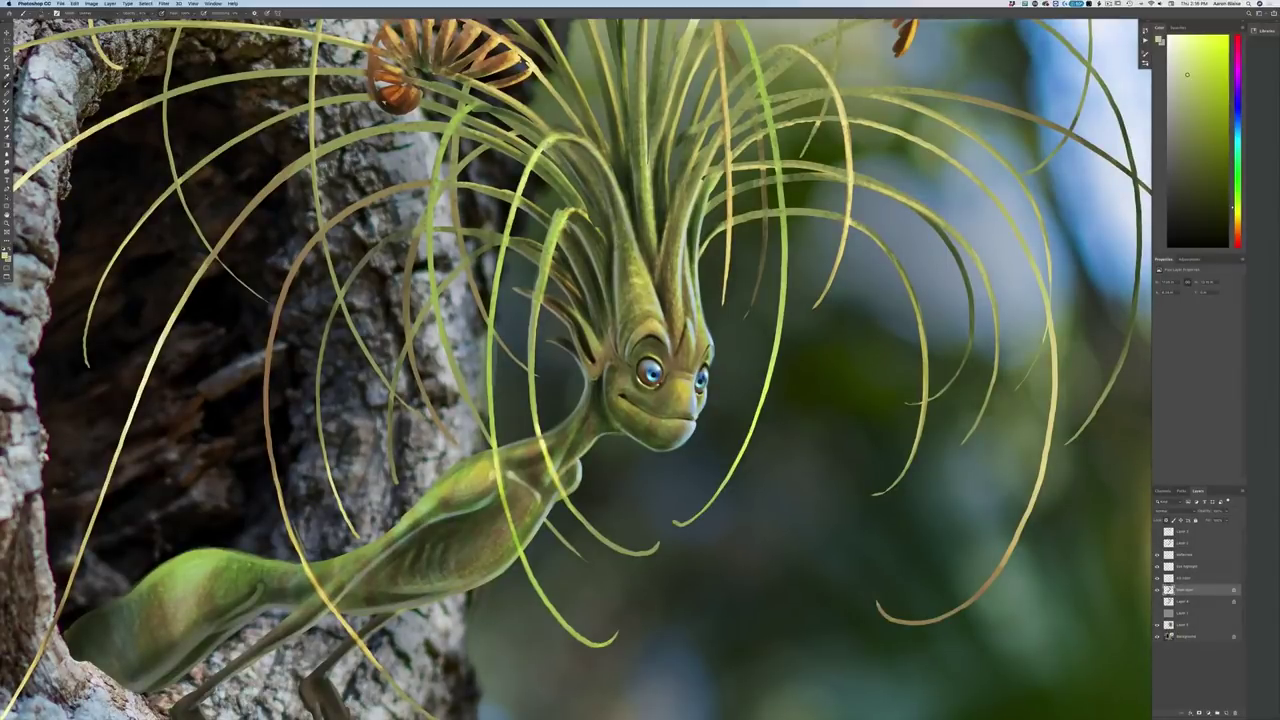
pyautogui.press('super+minus')
pyautogui.press('super+minus')
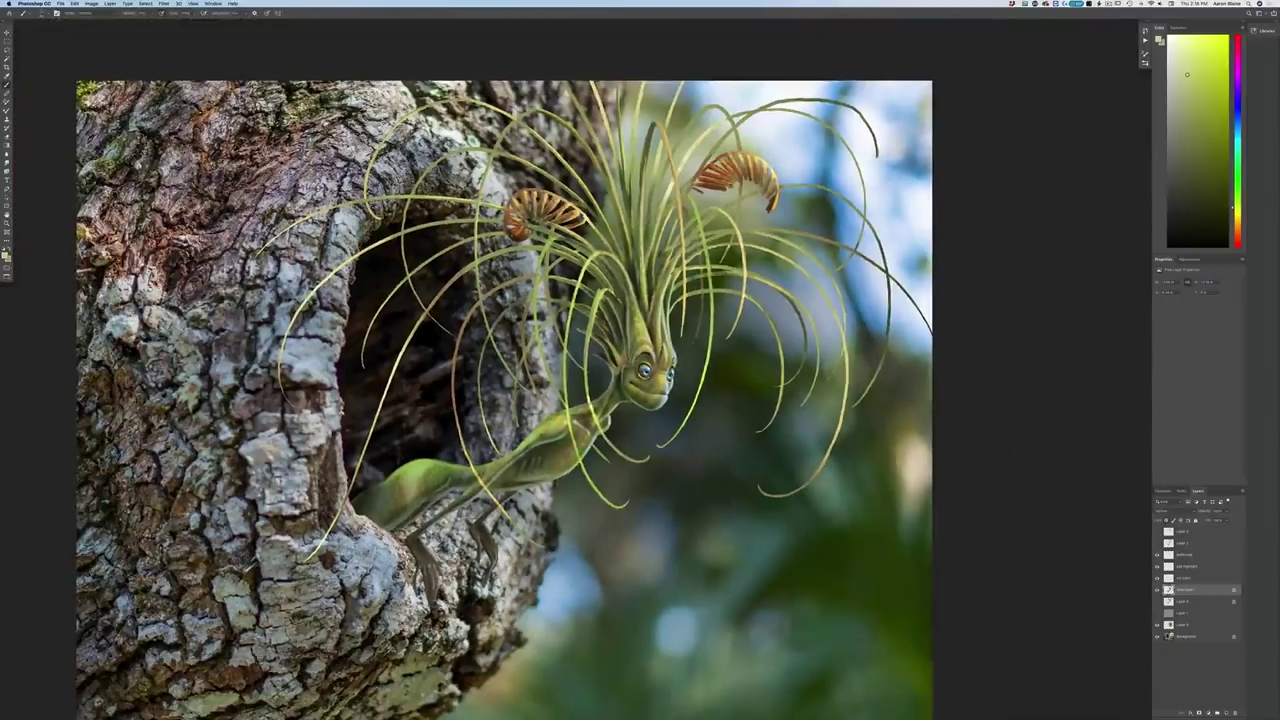
pyautogui.press('super+minus')
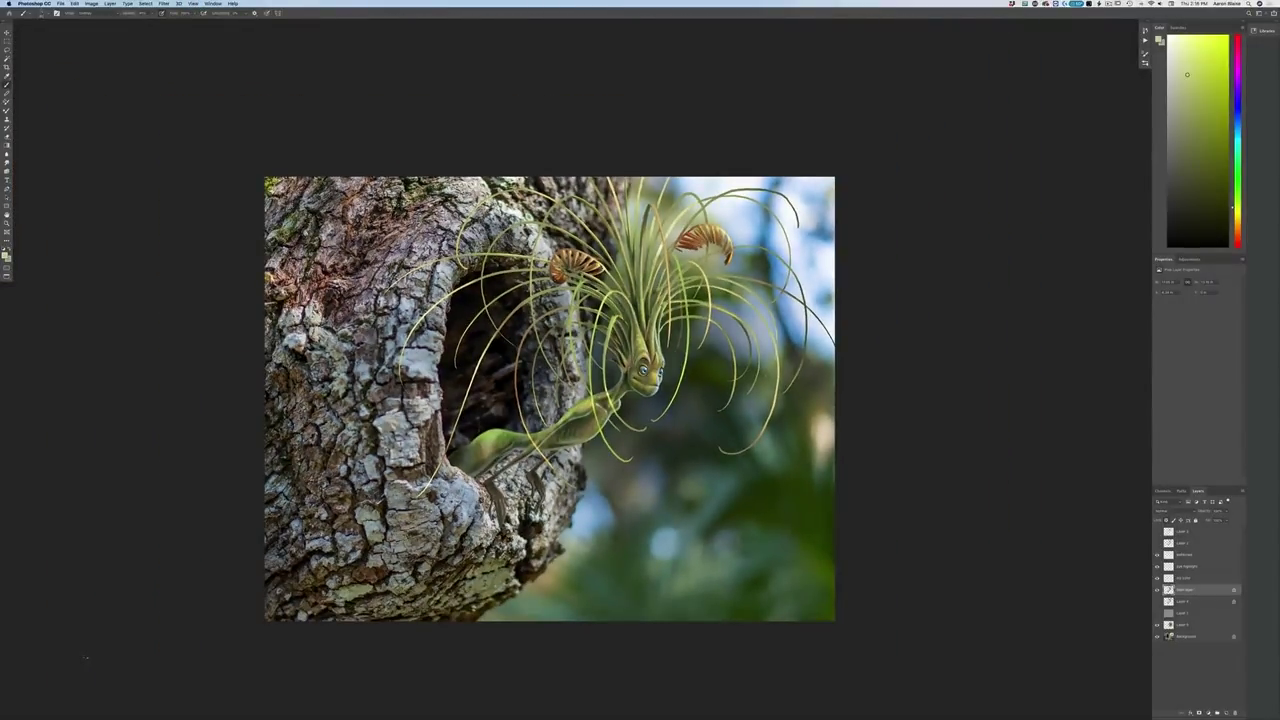
pyautogui.press('super+plus')
pyautogui.press('super+plus')
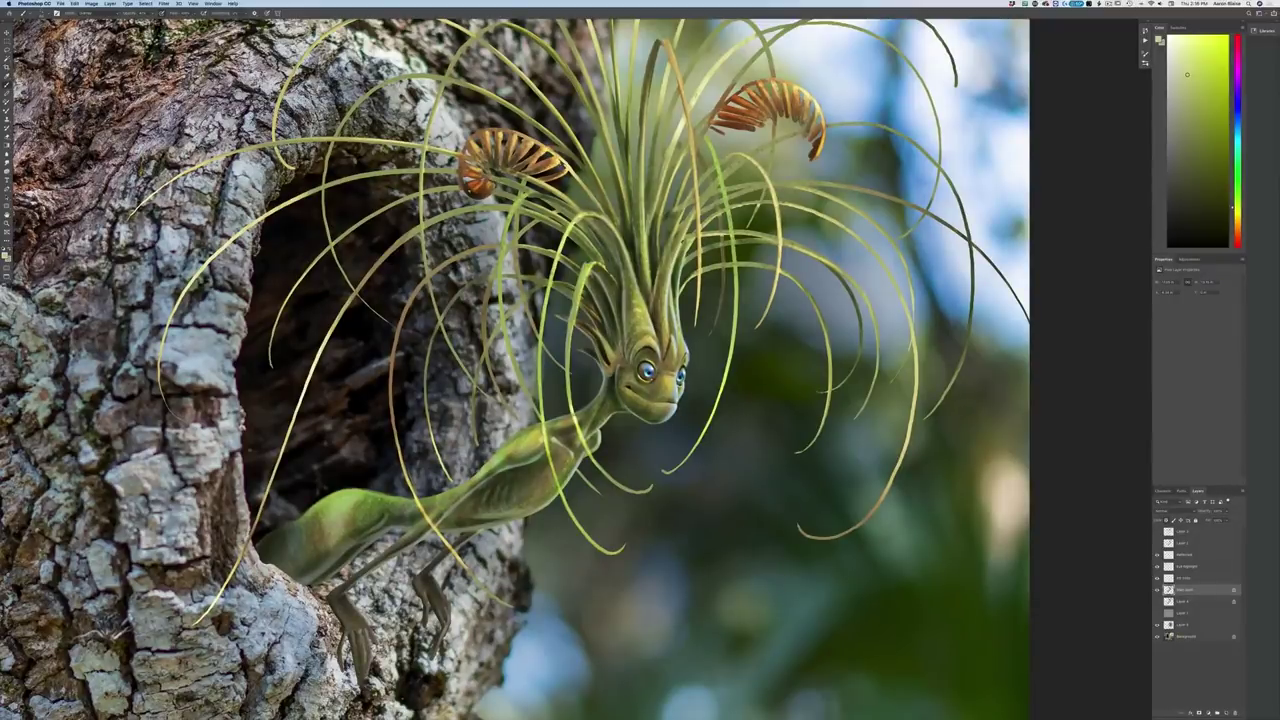
# Add a new layer above the creature's painted detail layers and change its blending mode
pyautogui.press('super+minus')
pyautogui.press('super+minus')
pyautogui.press('super+minus')
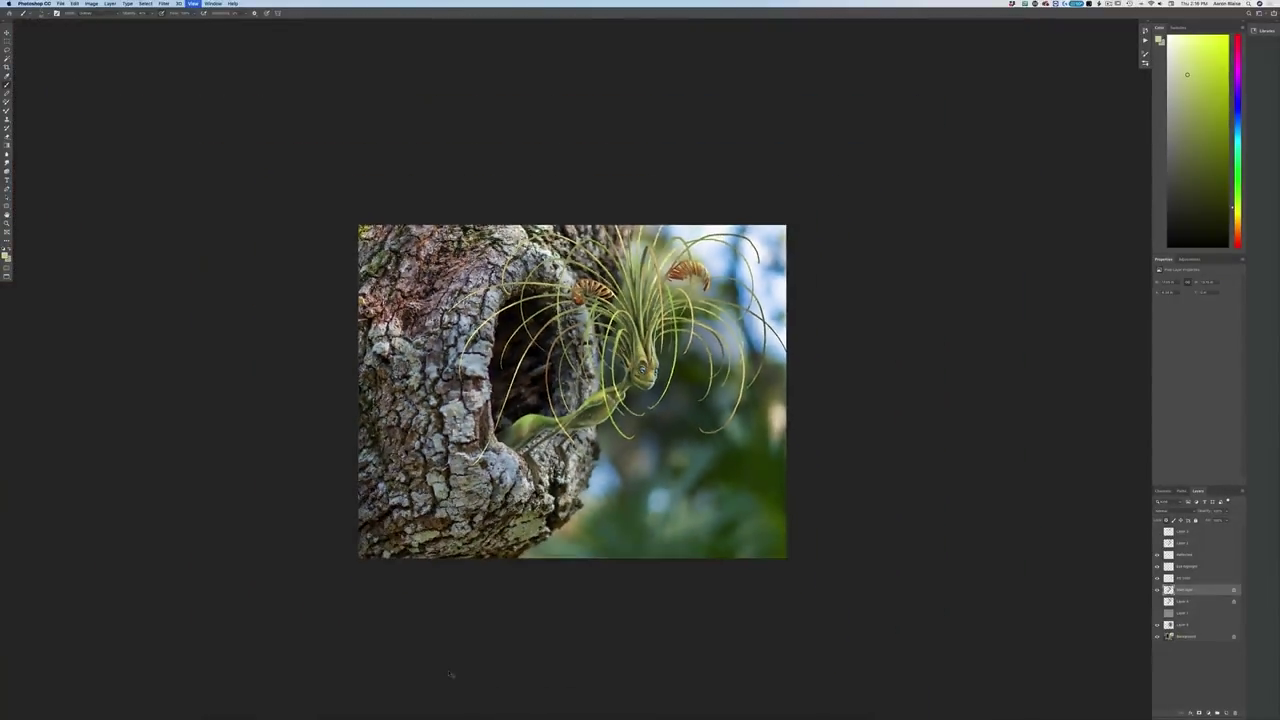
pyautogui.press('super+equal')
pyautogui.press('super+equal')
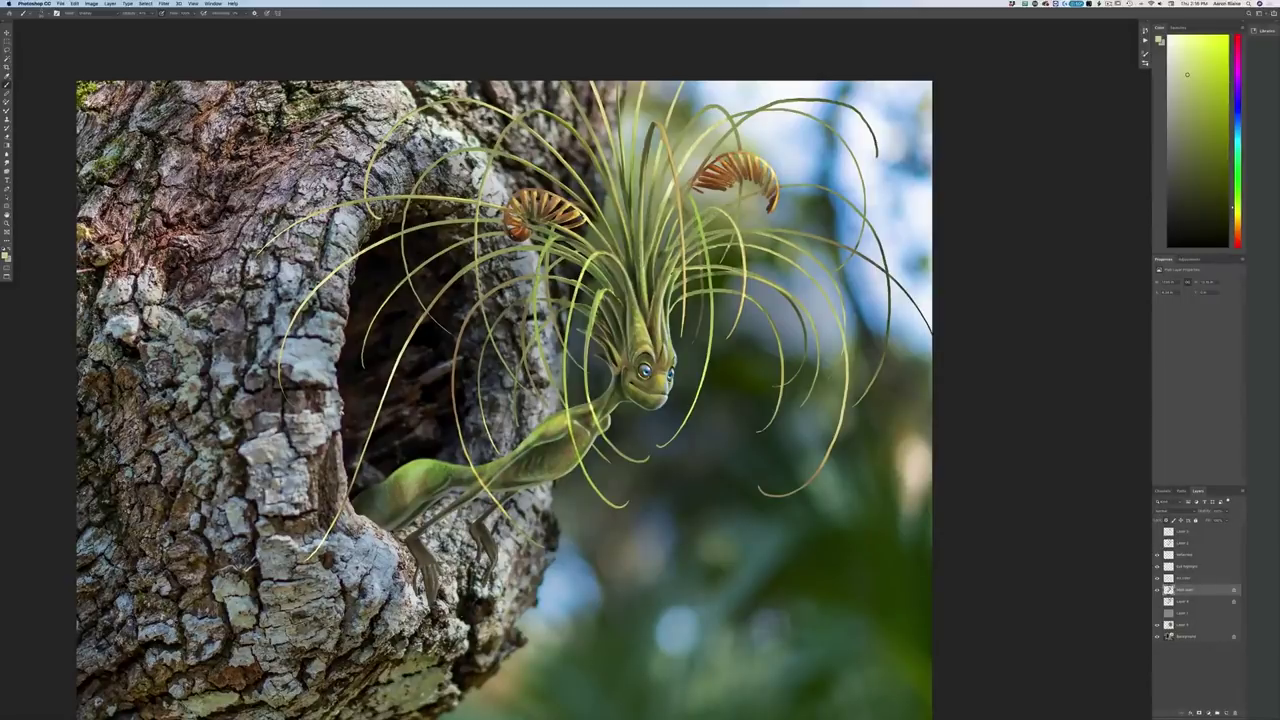
pyautogui.click(1184, 556)
pyautogui.click(1216, 713)
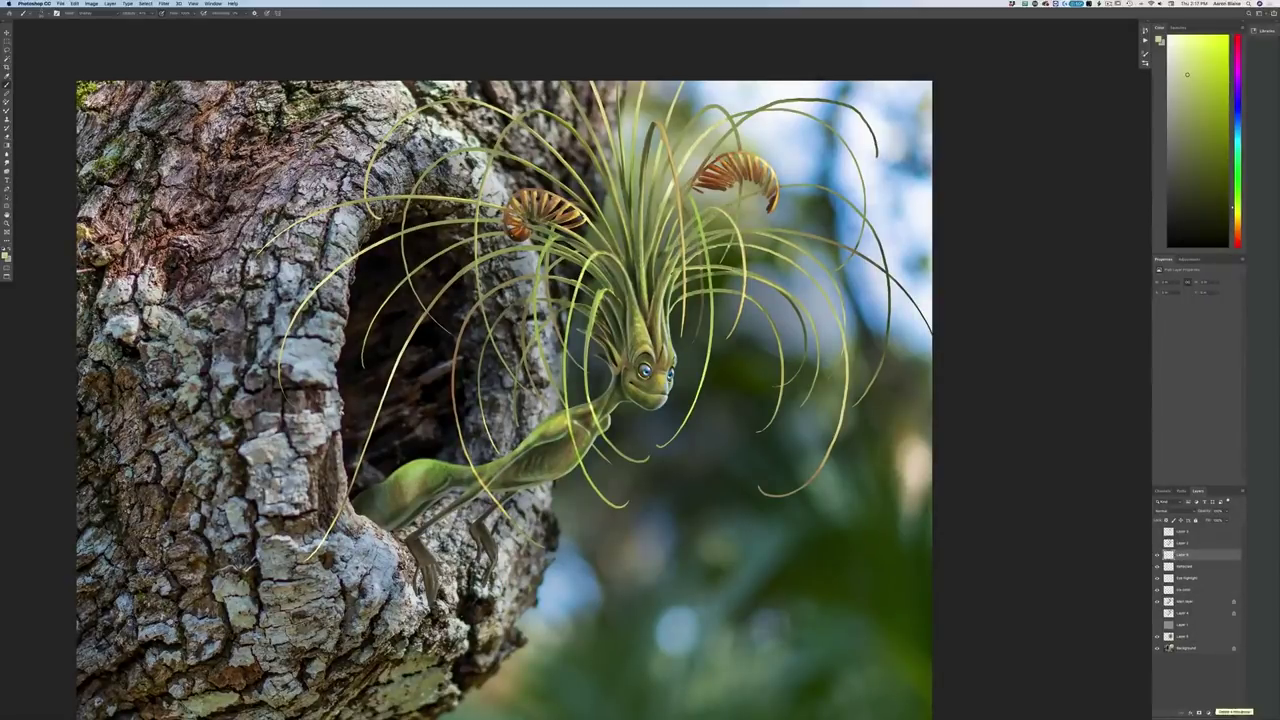
pyautogui.click(1170, 511)
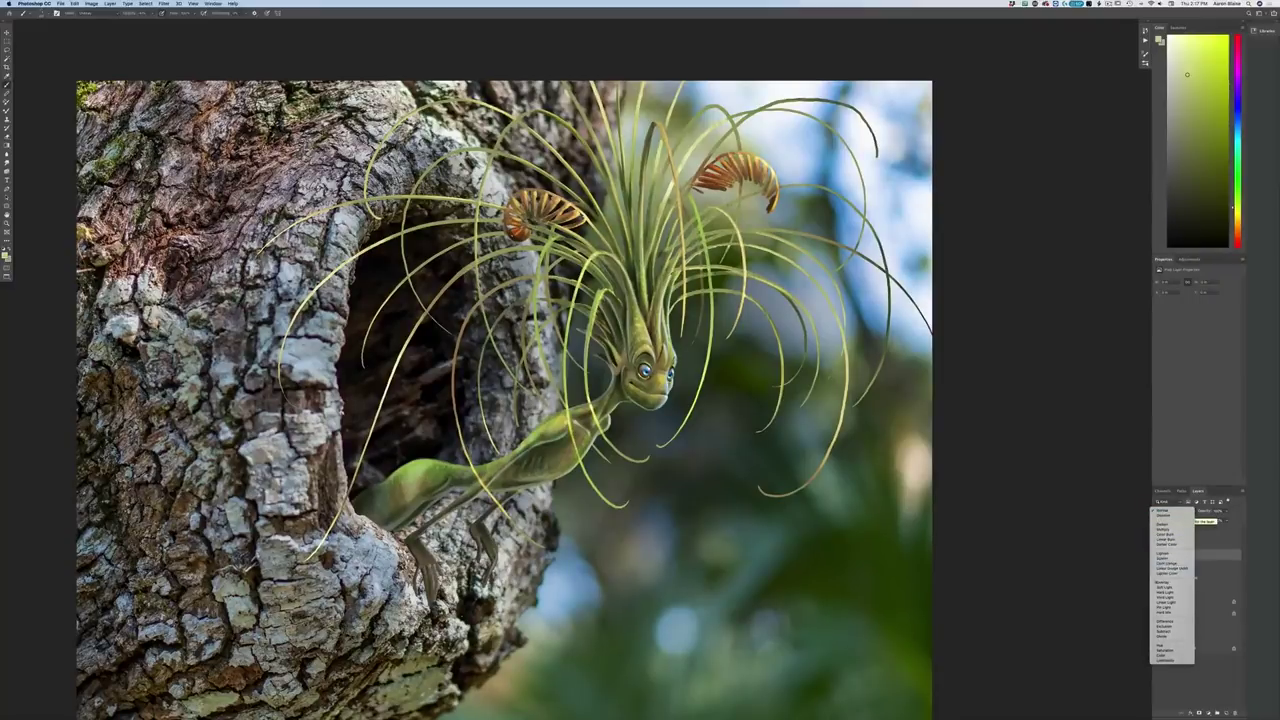
pyautogui.click(1160, 586)
# Set the foreground color to a rusty orange-brown for the skin markings
pyautogui.click(5, 256)
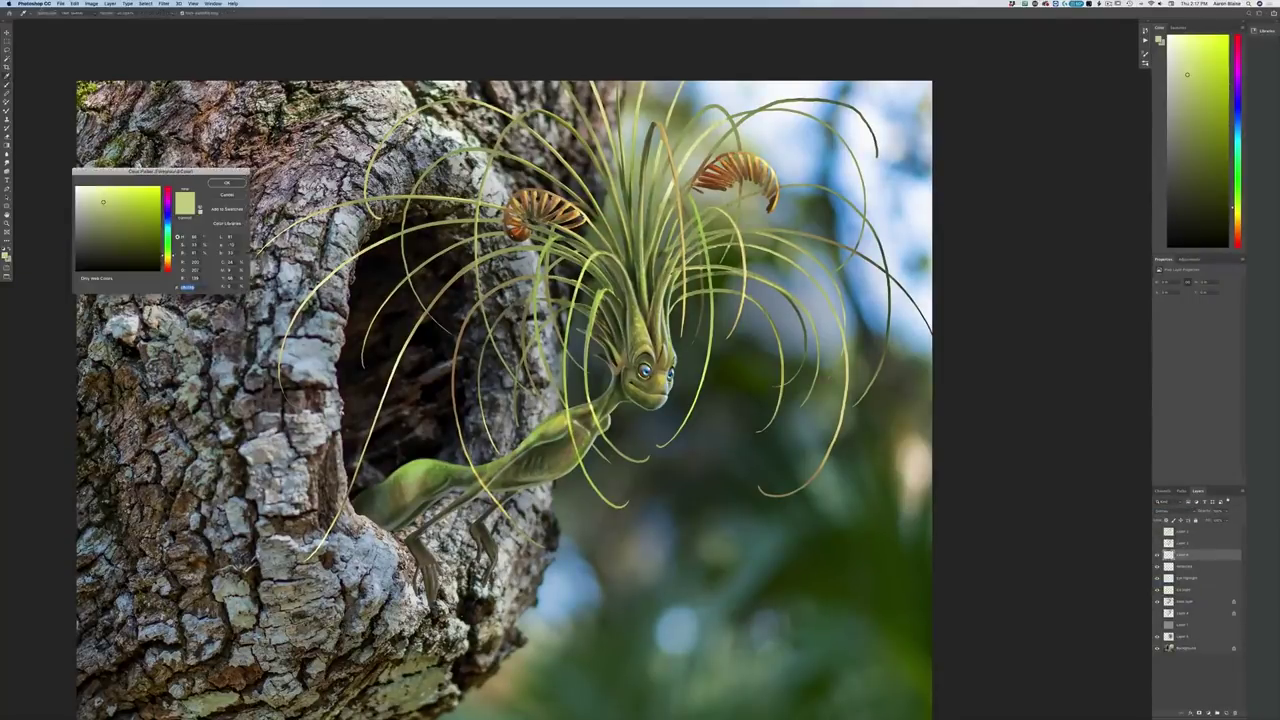
pyautogui.click(168, 266)
pyautogui.click(145, 223)
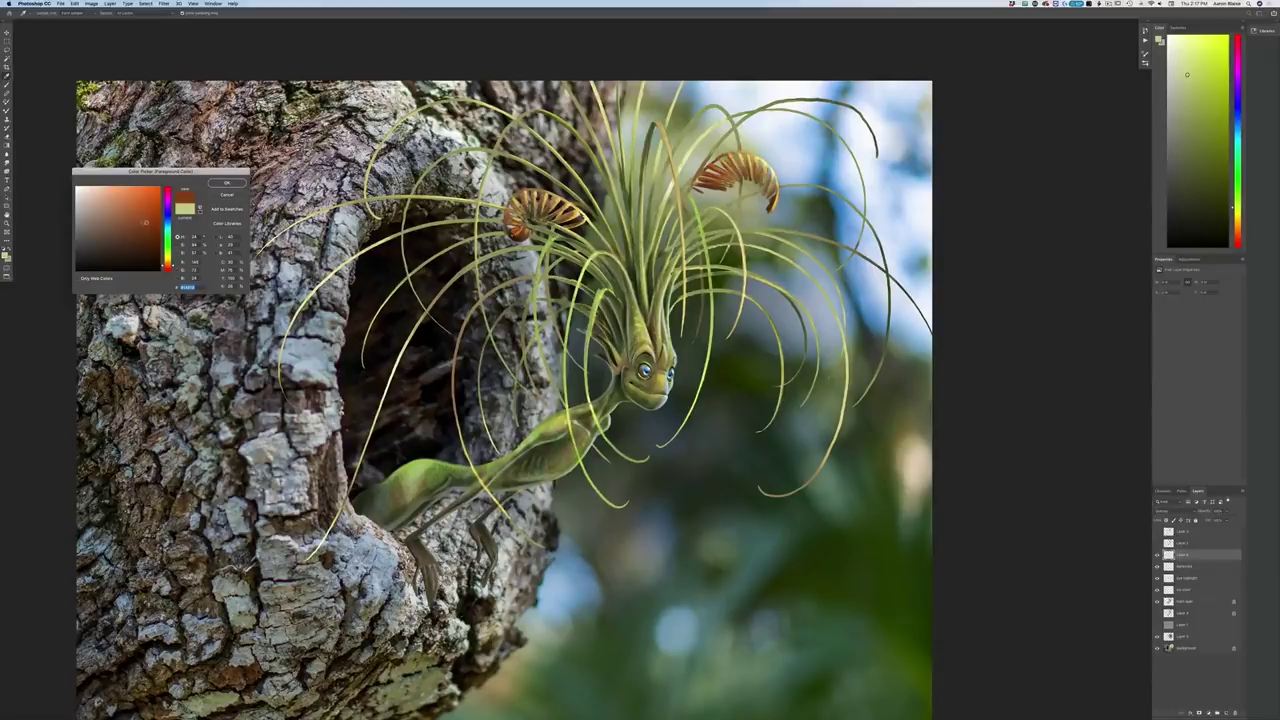
pyautogui.moveTo(145, 222); pyautogui.dragTo(141, 219)
pyautogui.click(224, 184)
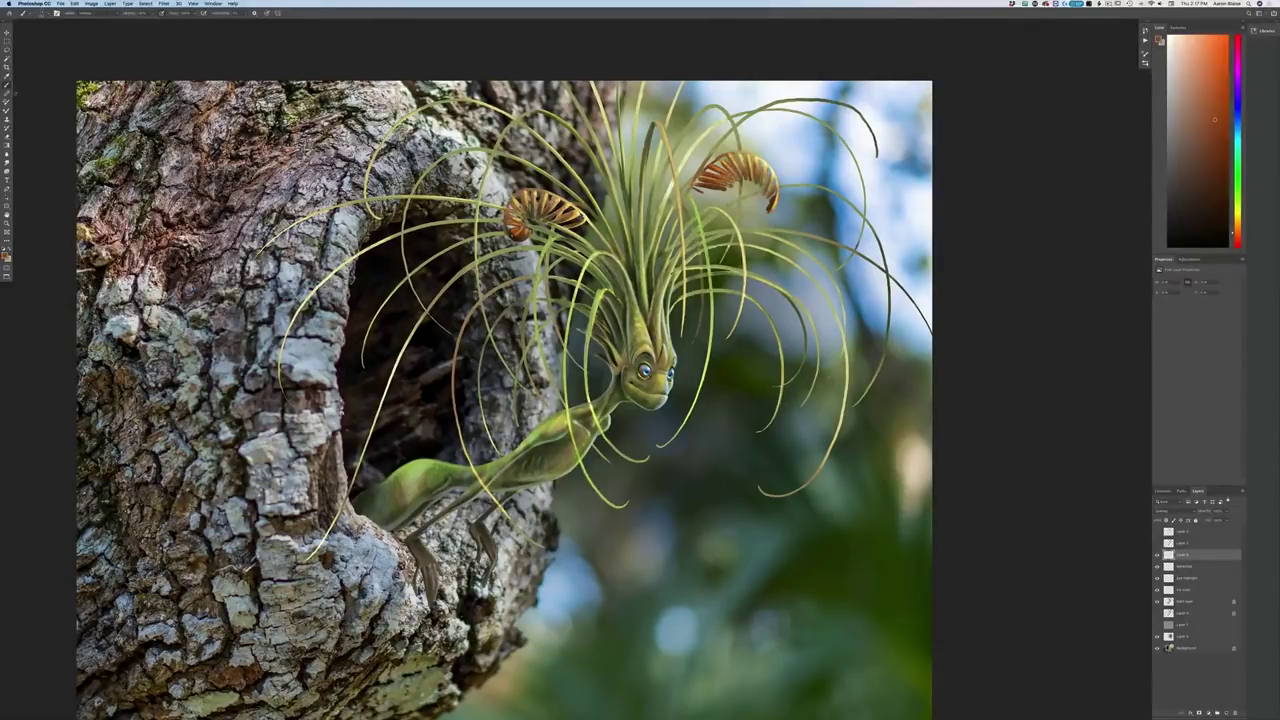
# Choose the Hard Round brush preset and set the brush mode to Normal
pyautogui.click(43, 14)
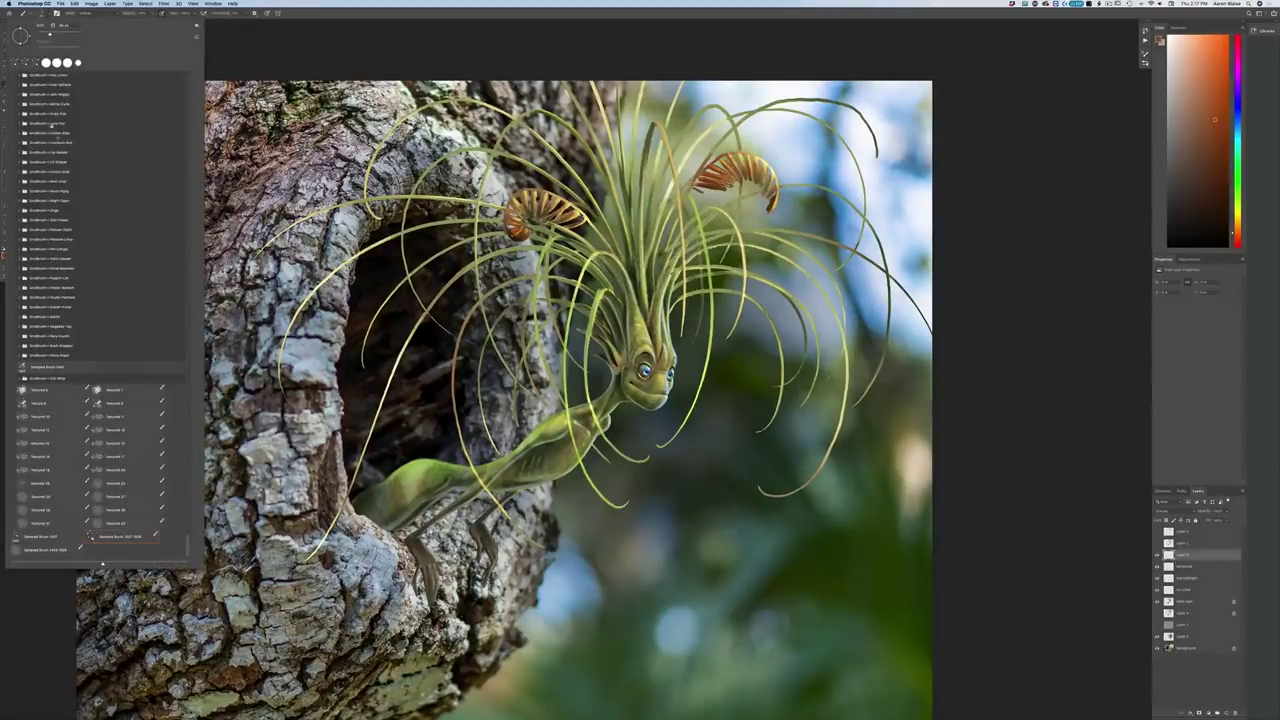
pyautogui.moveTo(187, 545); pyautogui.dragTo(180, 60)
pyautogui.click(103, 341)
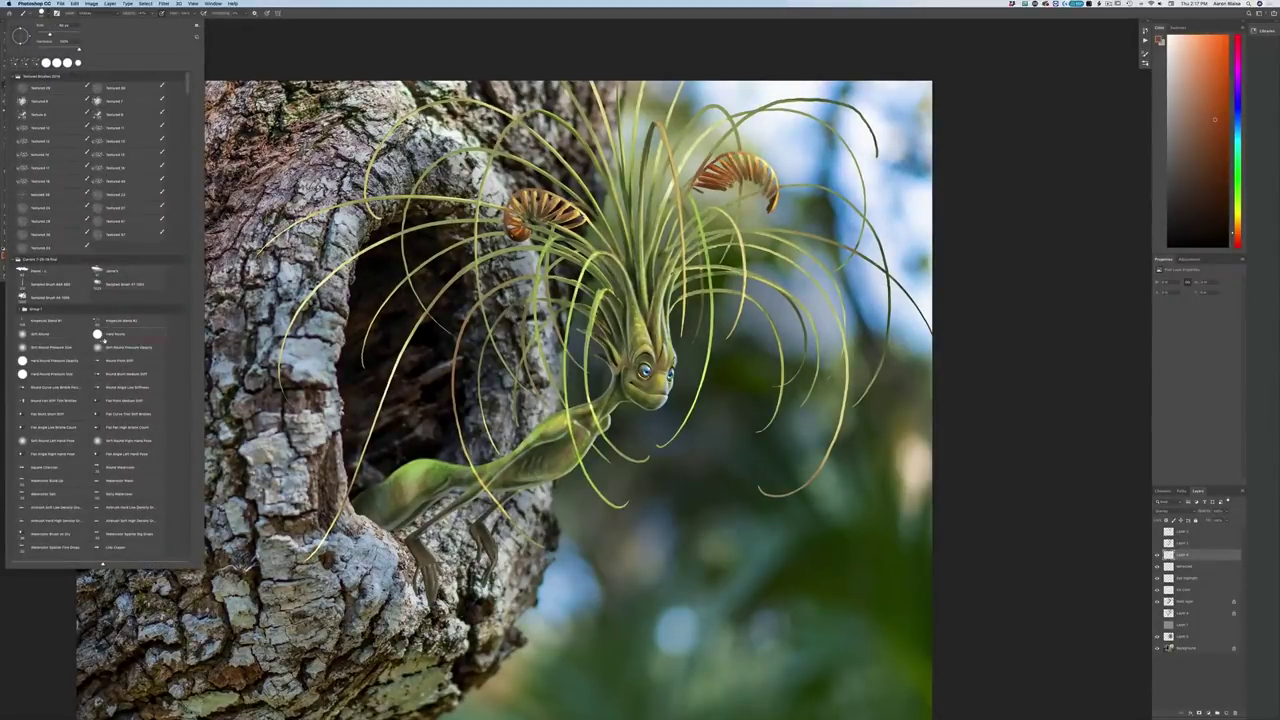
pyautogui.click(246, 56)
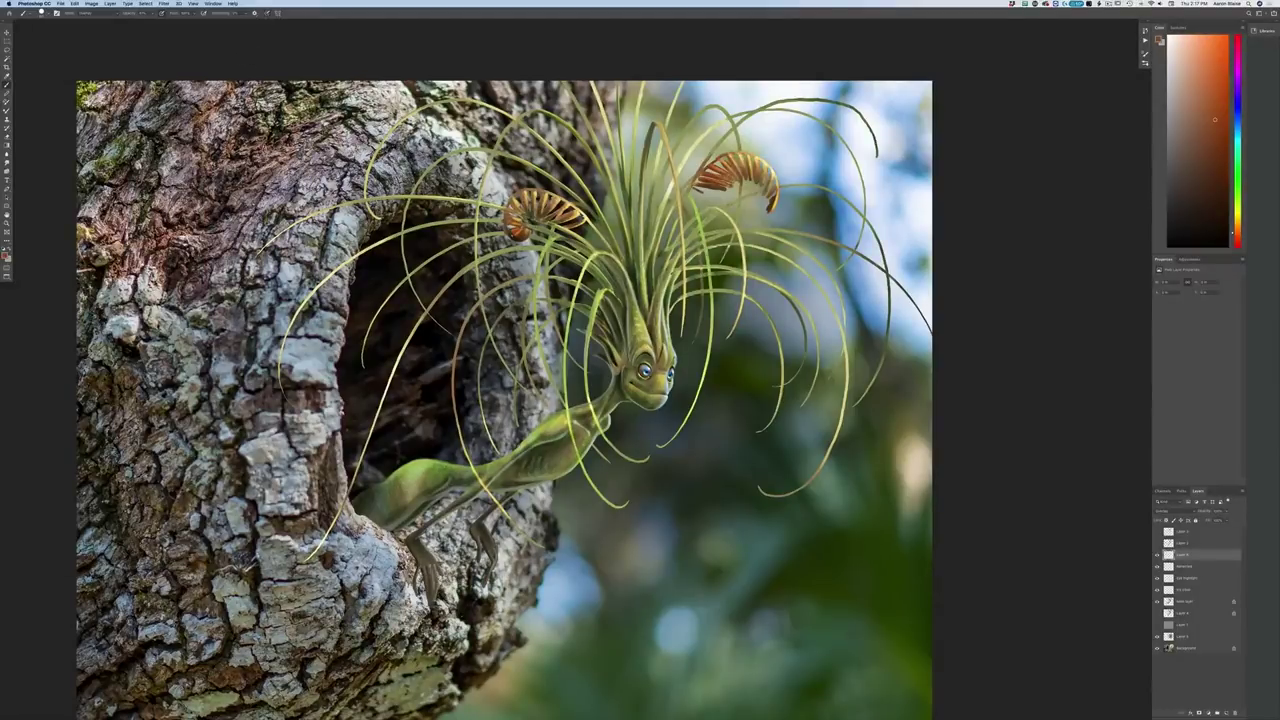
pyautogui.click(75, 3)
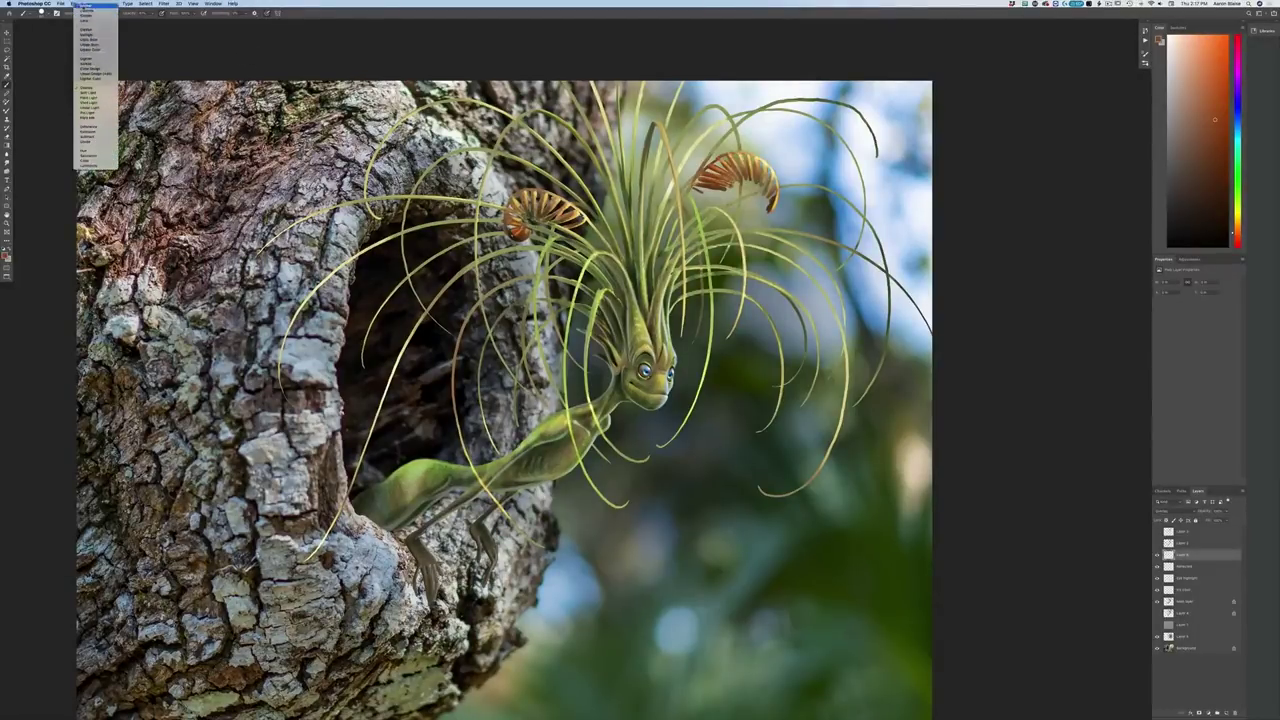
pyautogui.click(87, 6)
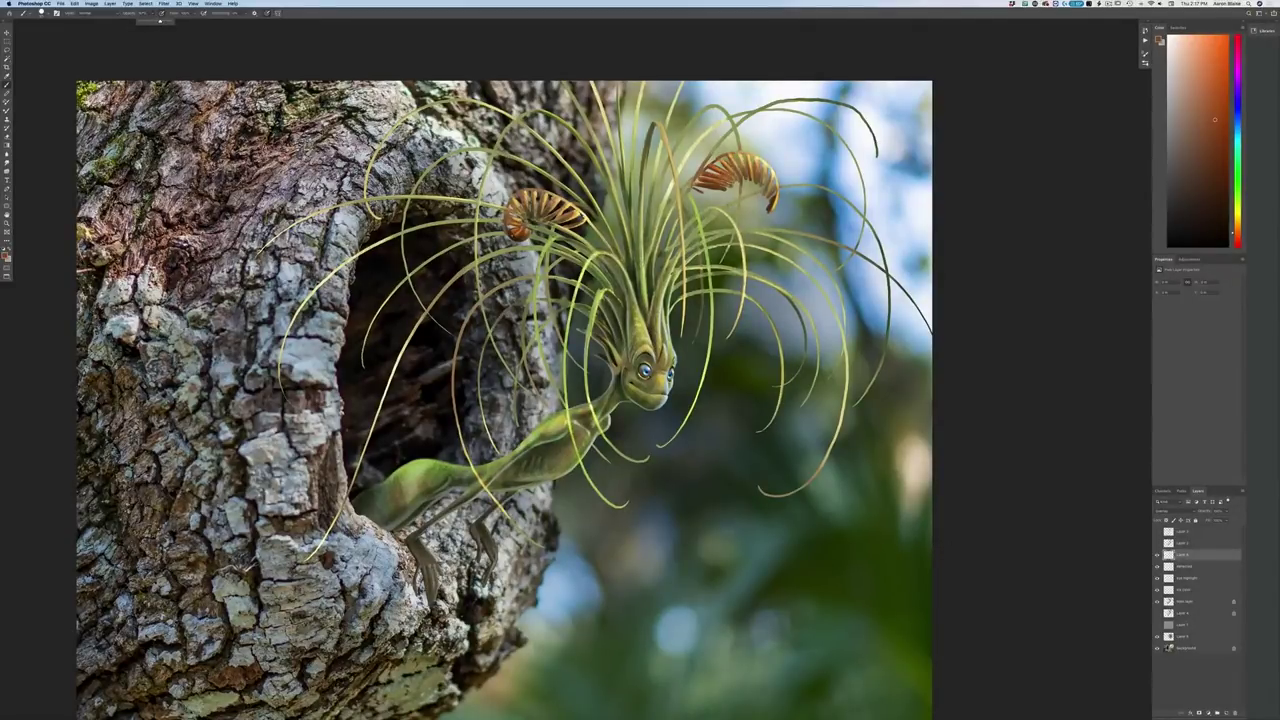
# Darken the foreground color to a deeper reddish brown and paint markings on the creature's face
pyautogui.press('super+plus')
pyautogui.press('super+plus')
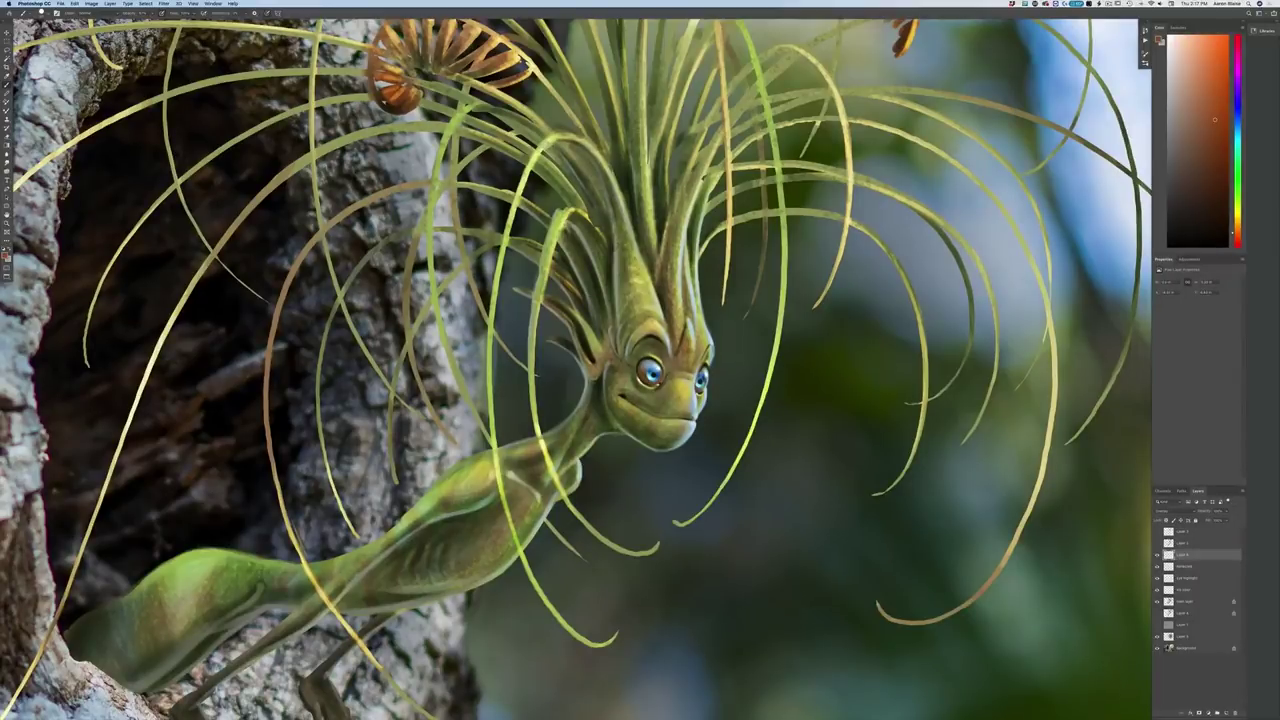
pyautogui.click(5, 256)
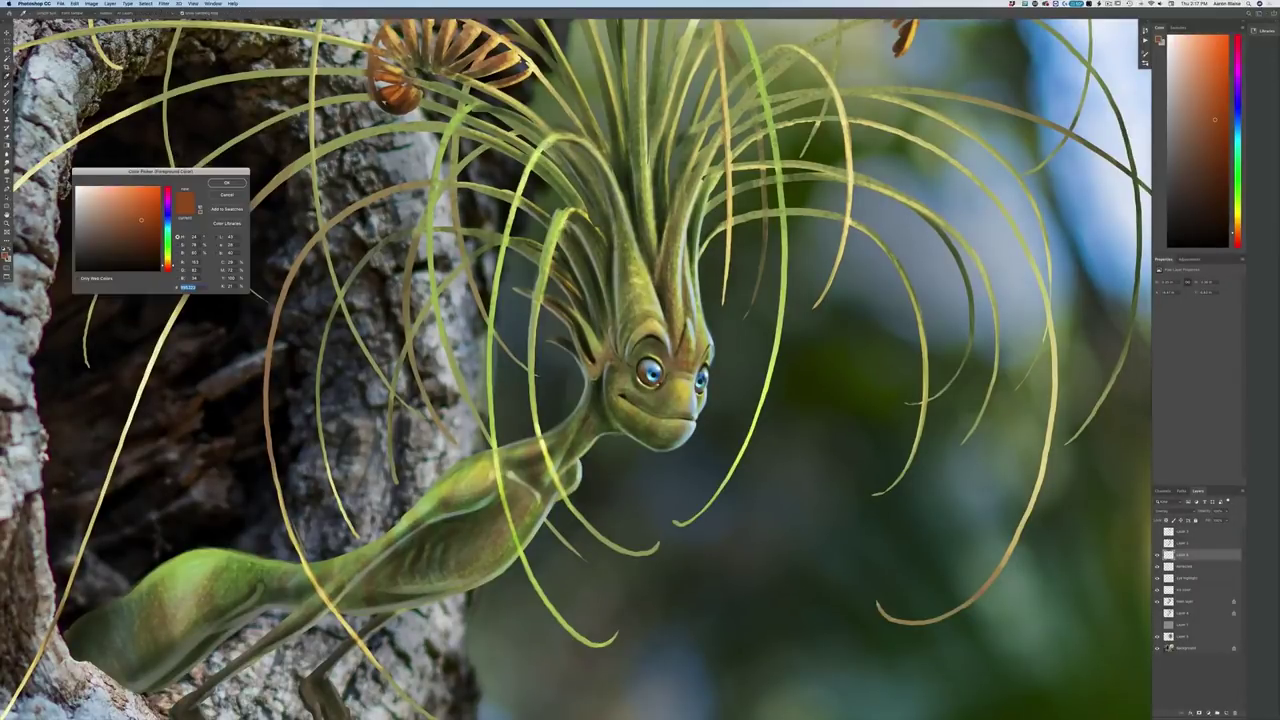
pyautogui.click(146, 230)
pyautogui.press('Return')
pyautogui.moveTo(687, 381); pyautogui.dragTo(687, 391)
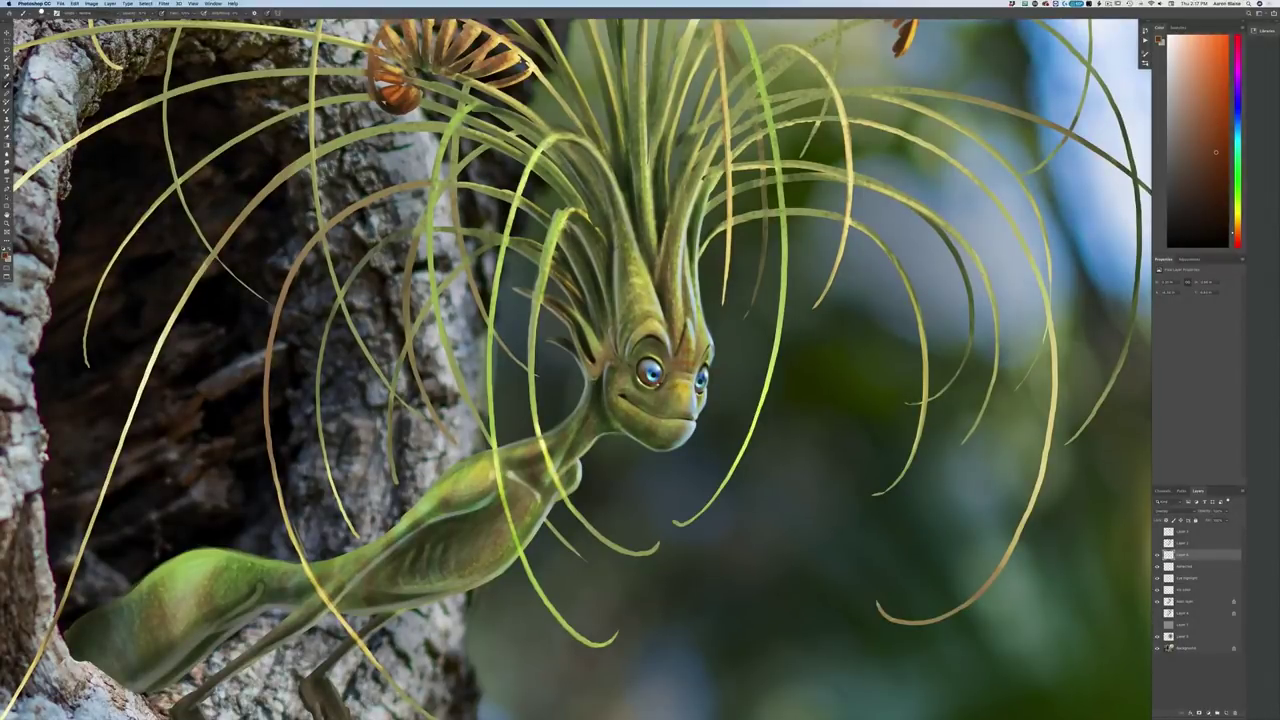
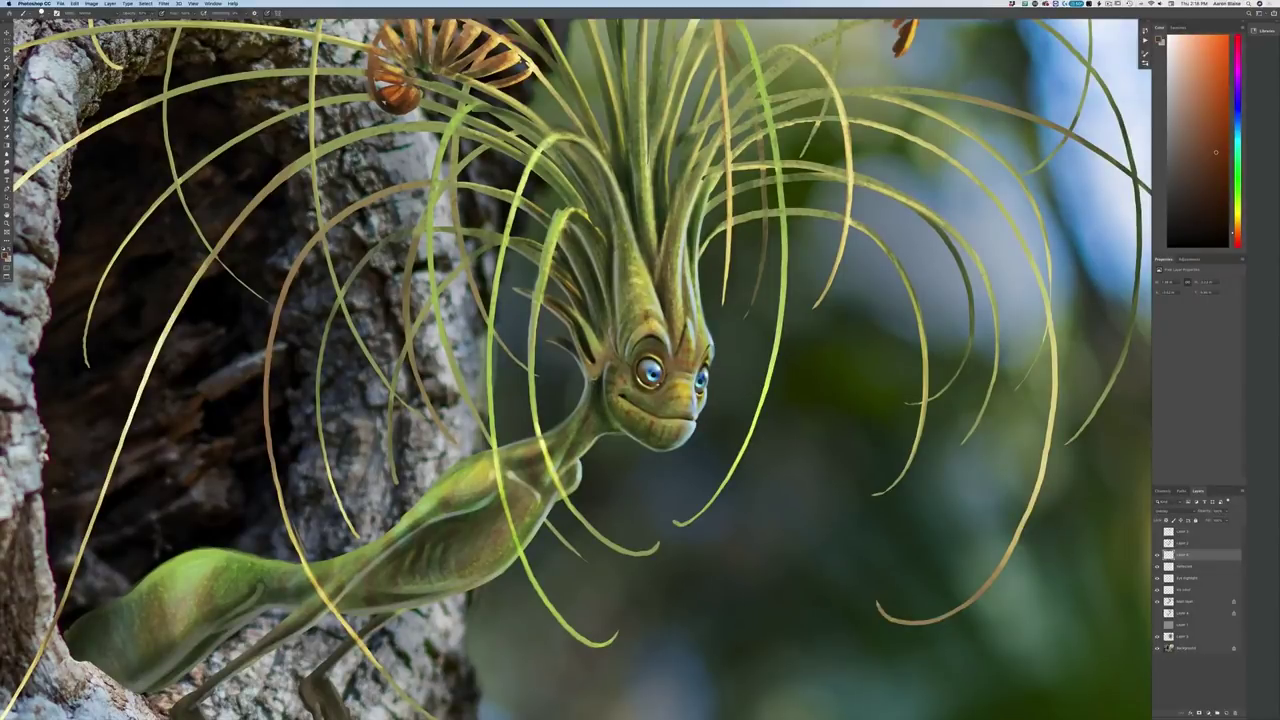
# Paint reddish-brown stripes on the creature's forehead, the side of its head and the base of its fronds
pyautogui.moveTo(637, 313); pyautogui.dragTo(633, 327)
pyautogui.moveTo(624, 292); pyautogui.dragTo(620, 344)
pyautogui.moveTo(609, 288); pyautogui.dragTo(604, 306)
pyautogui.moveTo(616, 351); pyautogui.dragTo(614, 365)
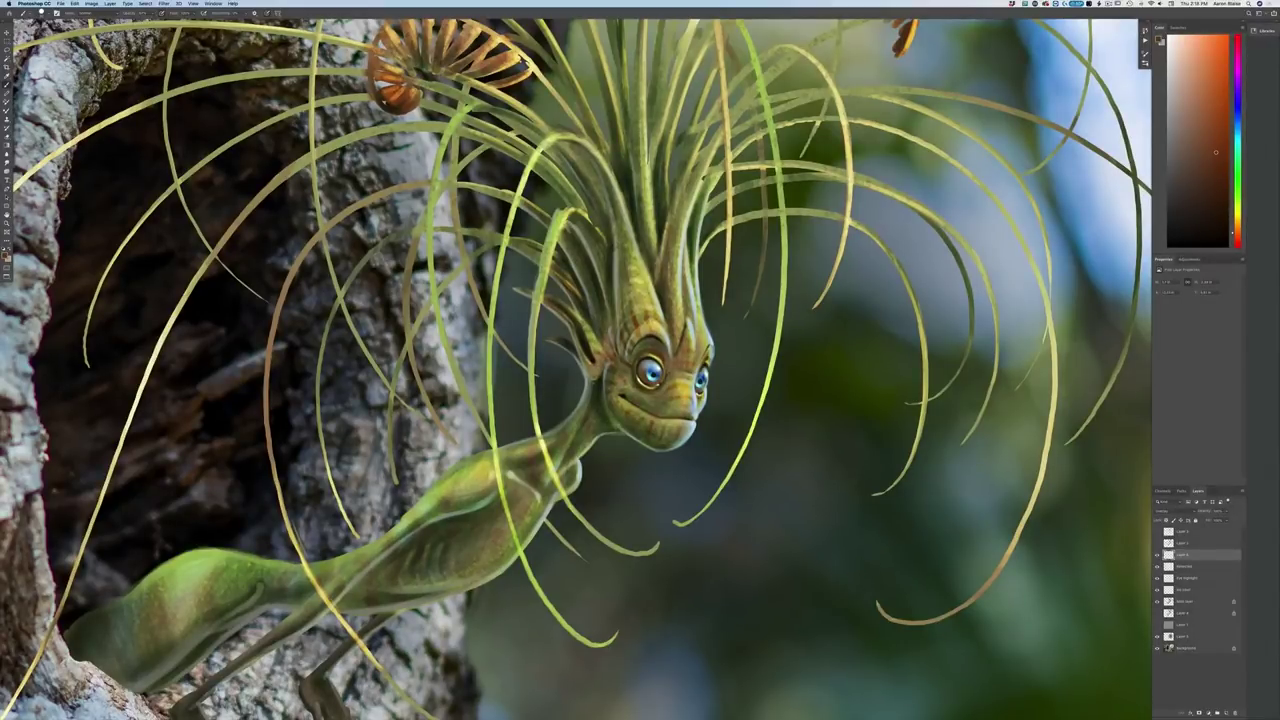
pyautogui.moveTo(573, 313); pyautogui.dragTo(546, 300)
# Examine the new skin markings up close and within the whole composition
pyautogui.press('super+minus')
pyautogui.press('super+minus')
pyautogui.press('super+minus')
pyautogui.press('super+plus')
pyautogui.press('super+plus')
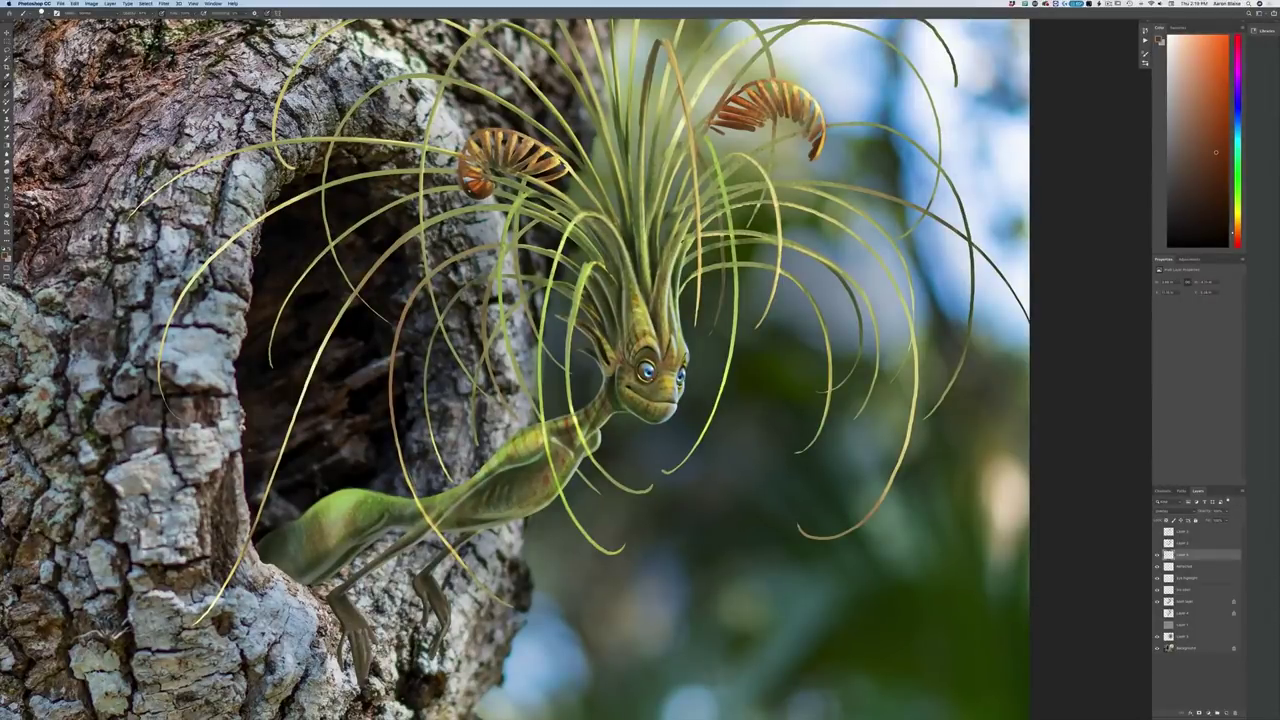
pyautogui.press('super+minus')
pyautogui.press('super+minus')
pyautogui.press('super+minus')
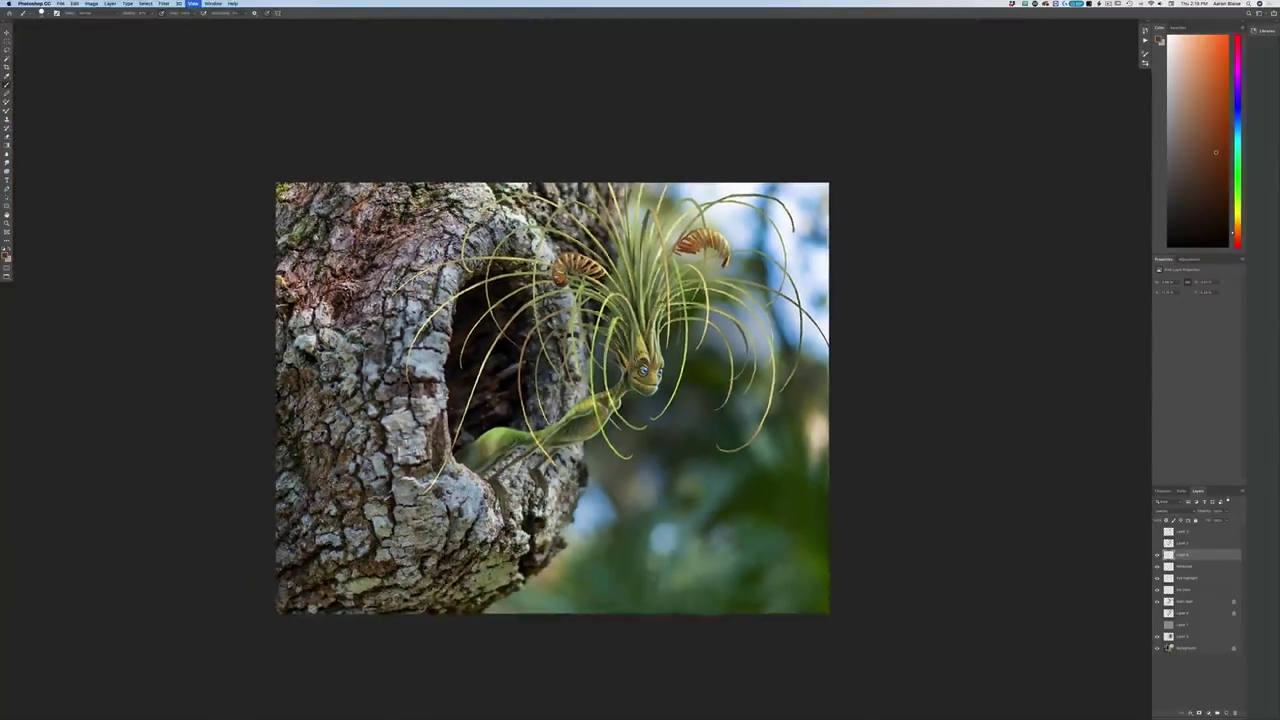
pyautogui.press('super+plus')
pyautogui.press('super+plus')
pyautogui.press('super+plus')
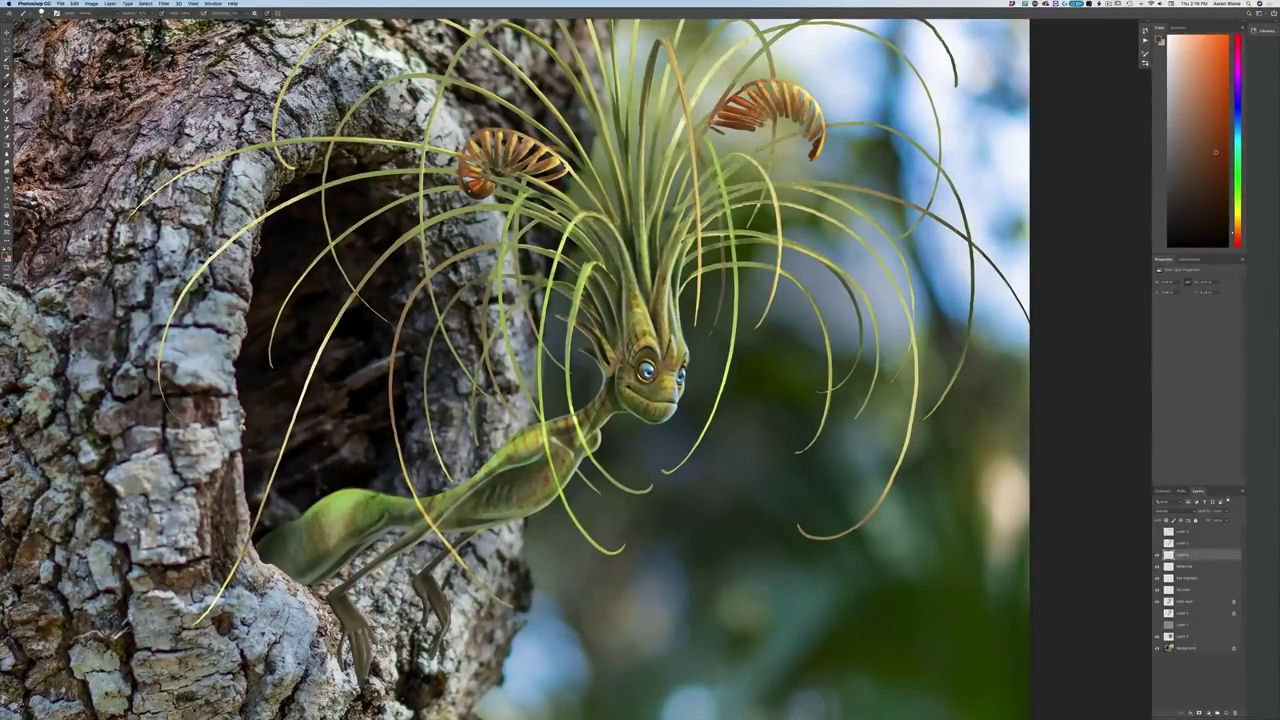
# Paint reddish-brown stripes across the creature's rear body near the tree hollow
pyautogui.moveTo(385, 498); pyautogui.dragTo(397, 502)
pyautogui.press('super+minus')
pyautogui.press('super+minus')
pyautogui.press('super+plus')
pyautogui.press('super+plus')
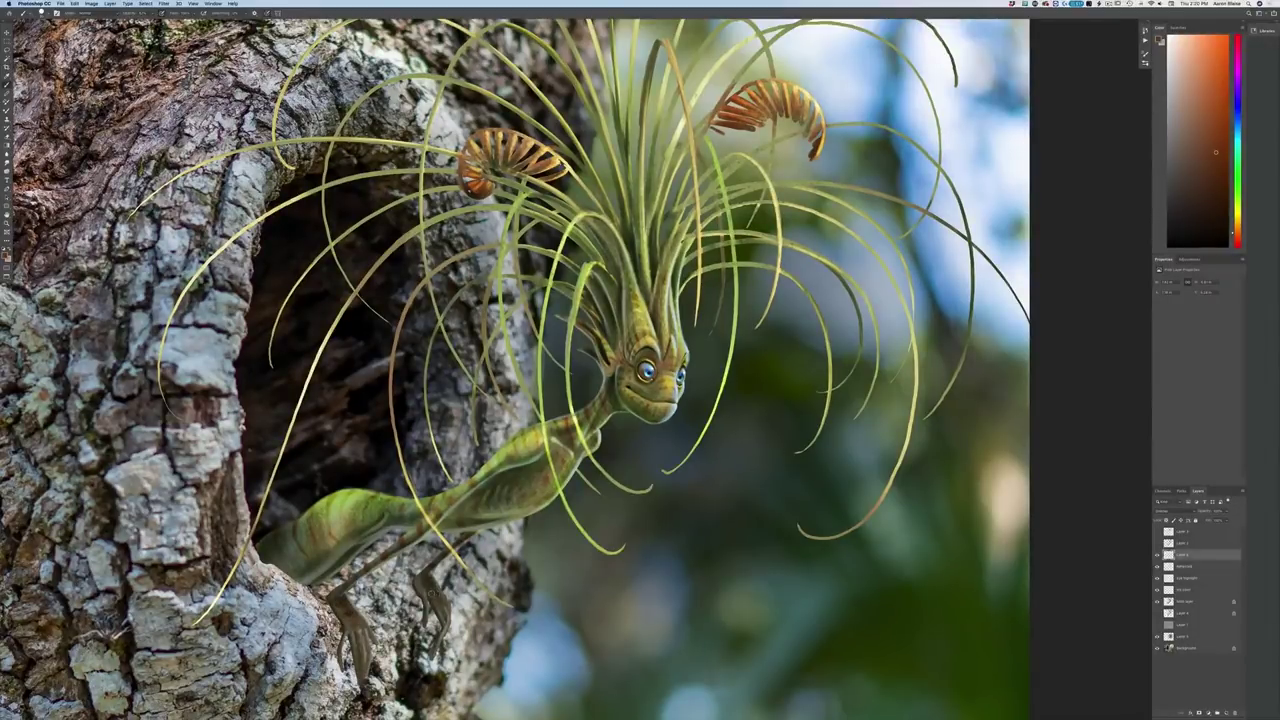
# Paint reddish-brown color along a drooping frond beside the creature's head
pyautogui.press('super+minus')
pyautogui.press('super+minus')
pyautogui.press('super+minus')
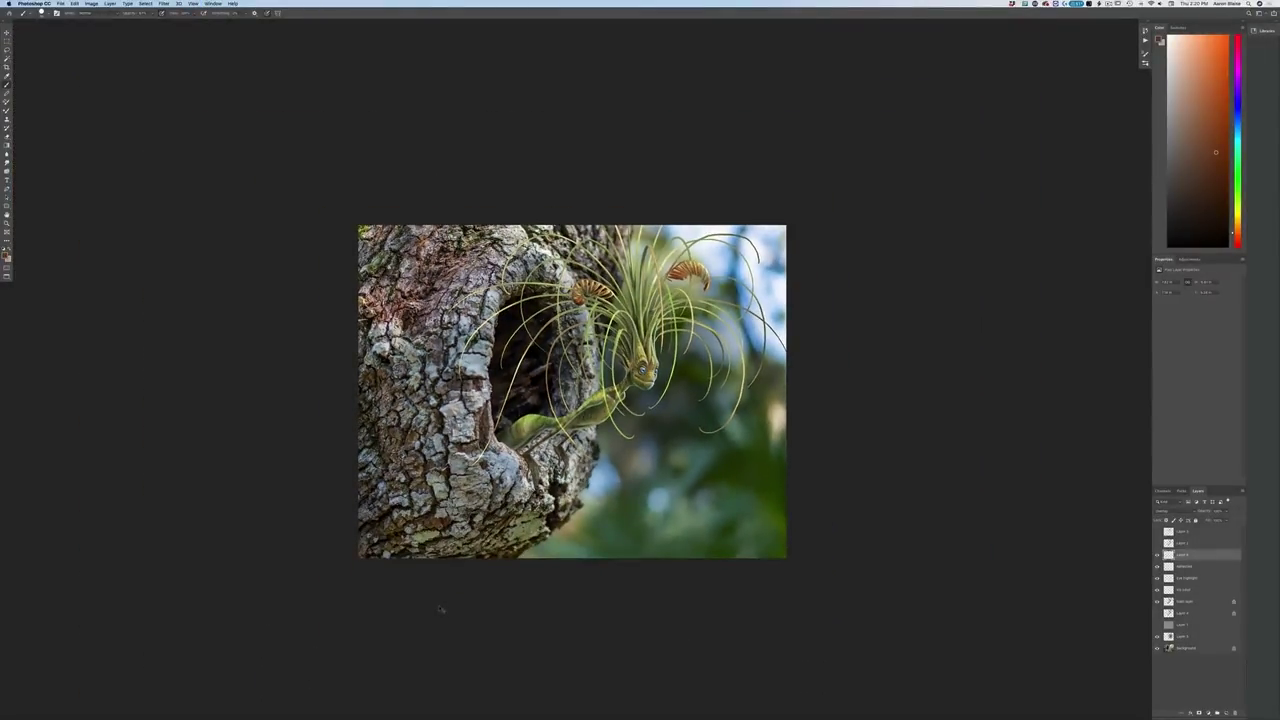
pyautogui.press('super+plus')
pyautogui.press('super+plus')
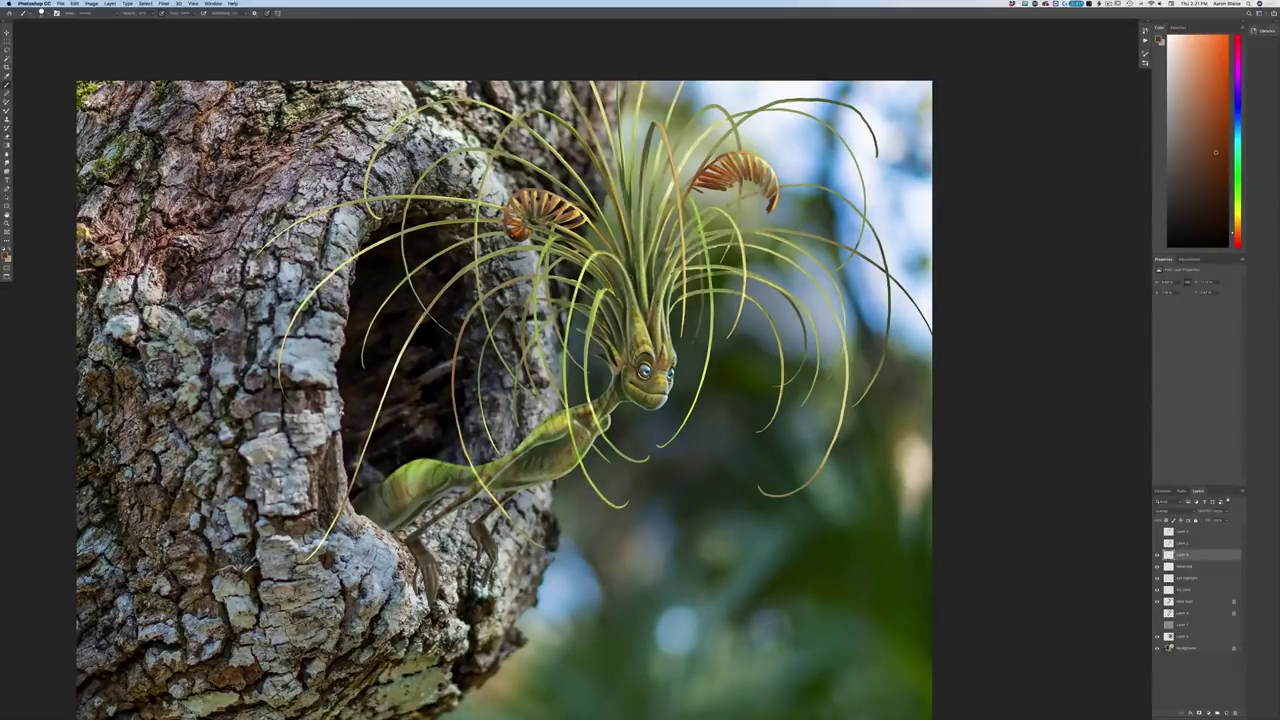
pyautogui.moveTo(765, 309); pyautogui.dragTo(782, 351)
# Examine how the striped creature and its fronds read against the tree and blurred background at several magnifications
pyautogui.press('super+minus')
pyautogui.press('super+minus')
pyautogui.press('super+plus')
pyautogui.press('super+plus')
pyautogui.press('super+0')
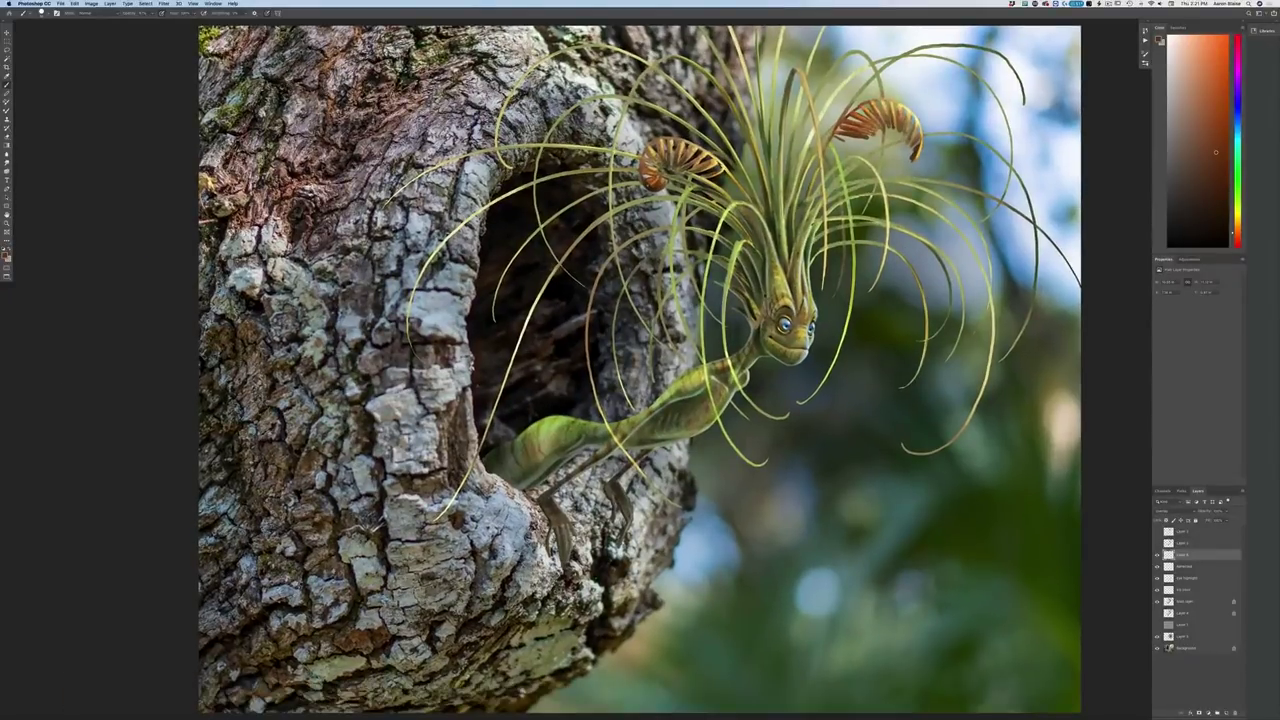
pyautogui.press('super+minus')
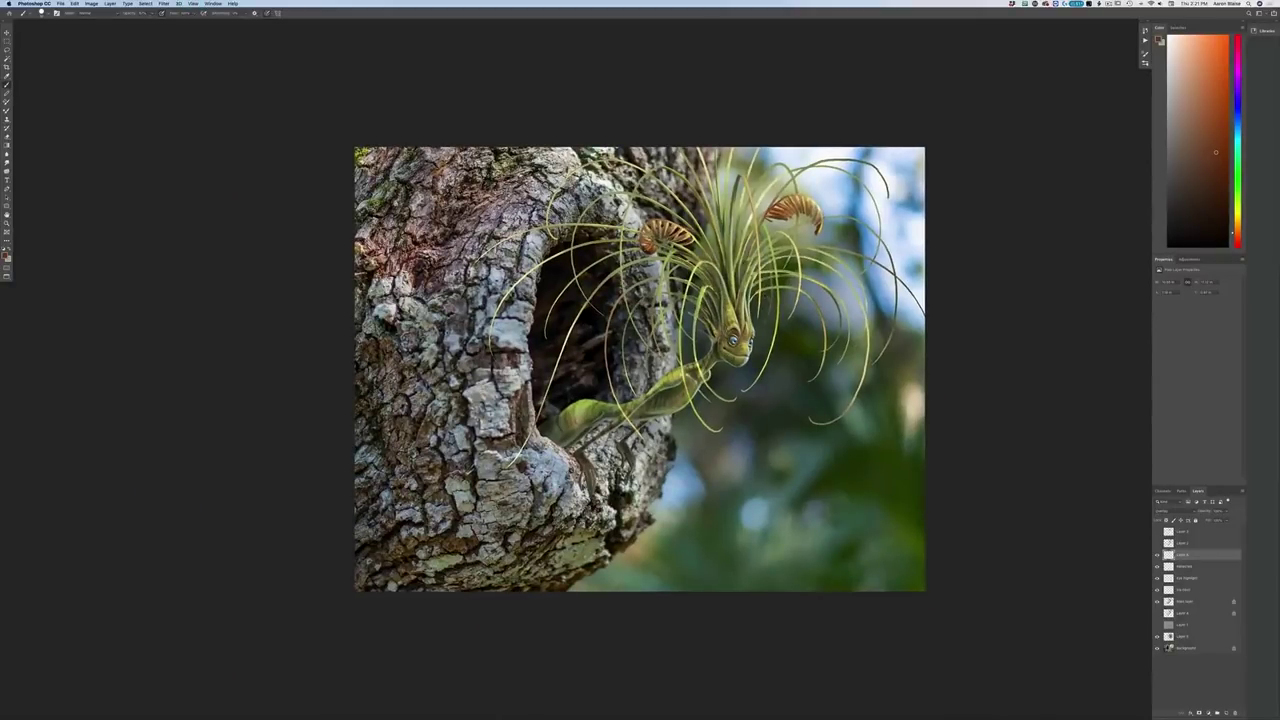
pyautogui.press('super+plus')
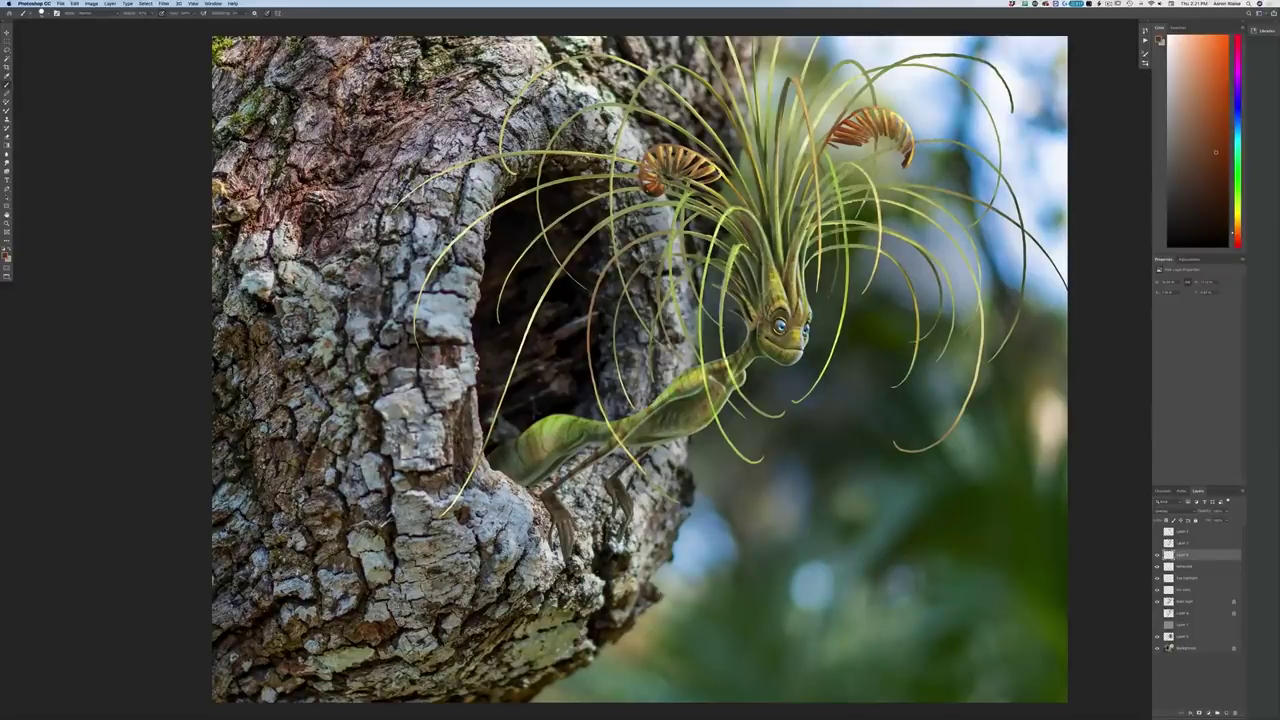
pyautogui.press('super+minus')
pyautogui.press('super+minus')
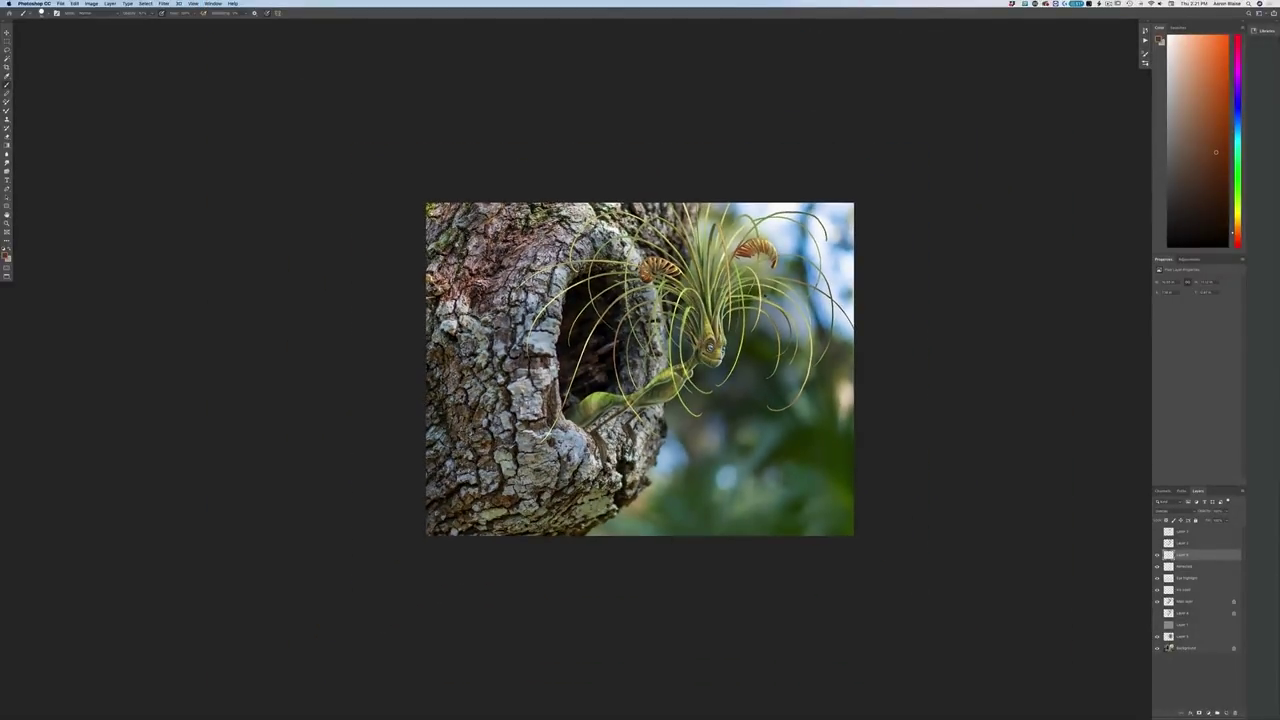
pyautogui.press('super+plus')
pyautogui.press('super+plus')
pyautogui.press('super+minus')
pyautogui.press('super+minus')
# Flip the whole canvas horizontally
pyautogui.click(91, 3)
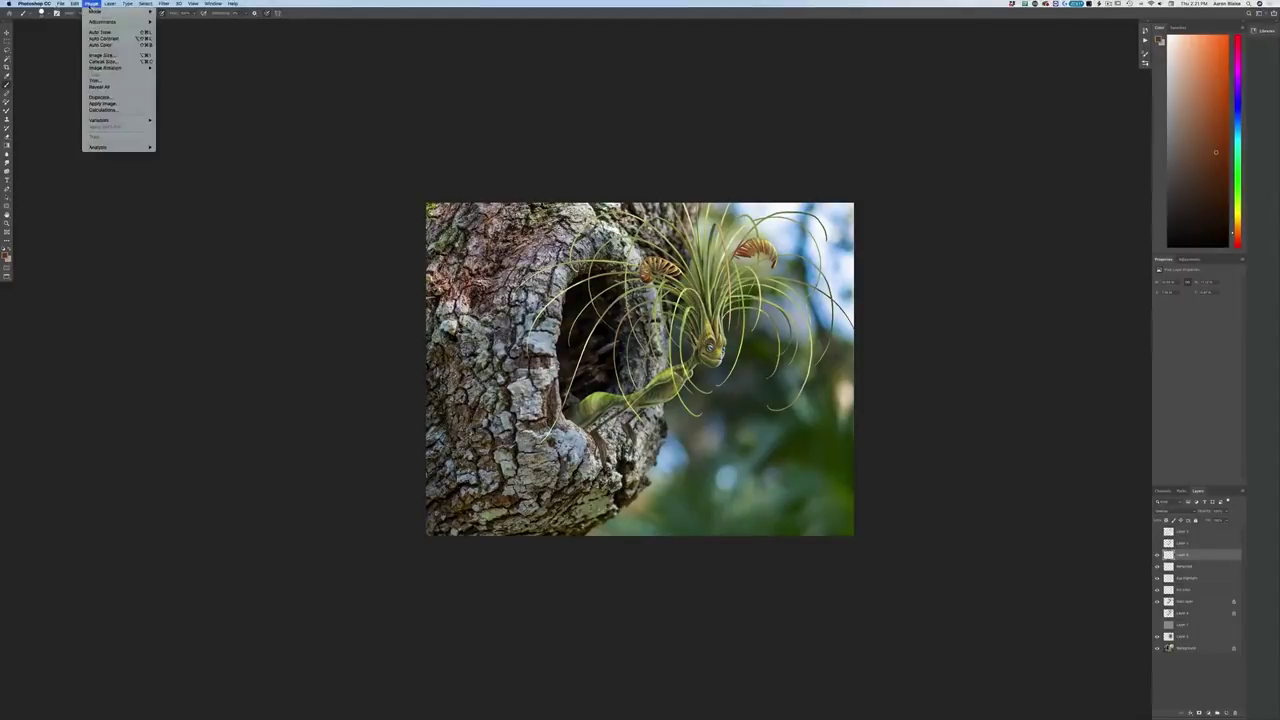
pyautogui.moveTo(115, 67)
pyautogui.click(172, 98)
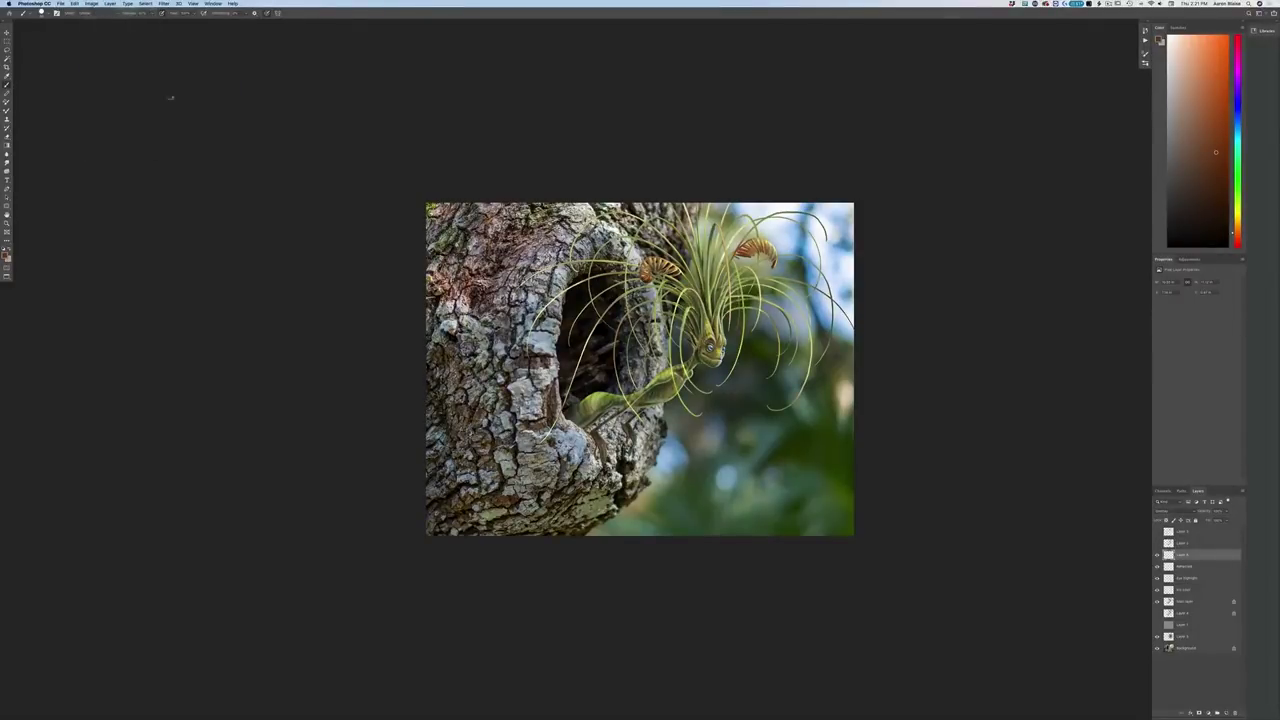
pyautogui.press('super+0')
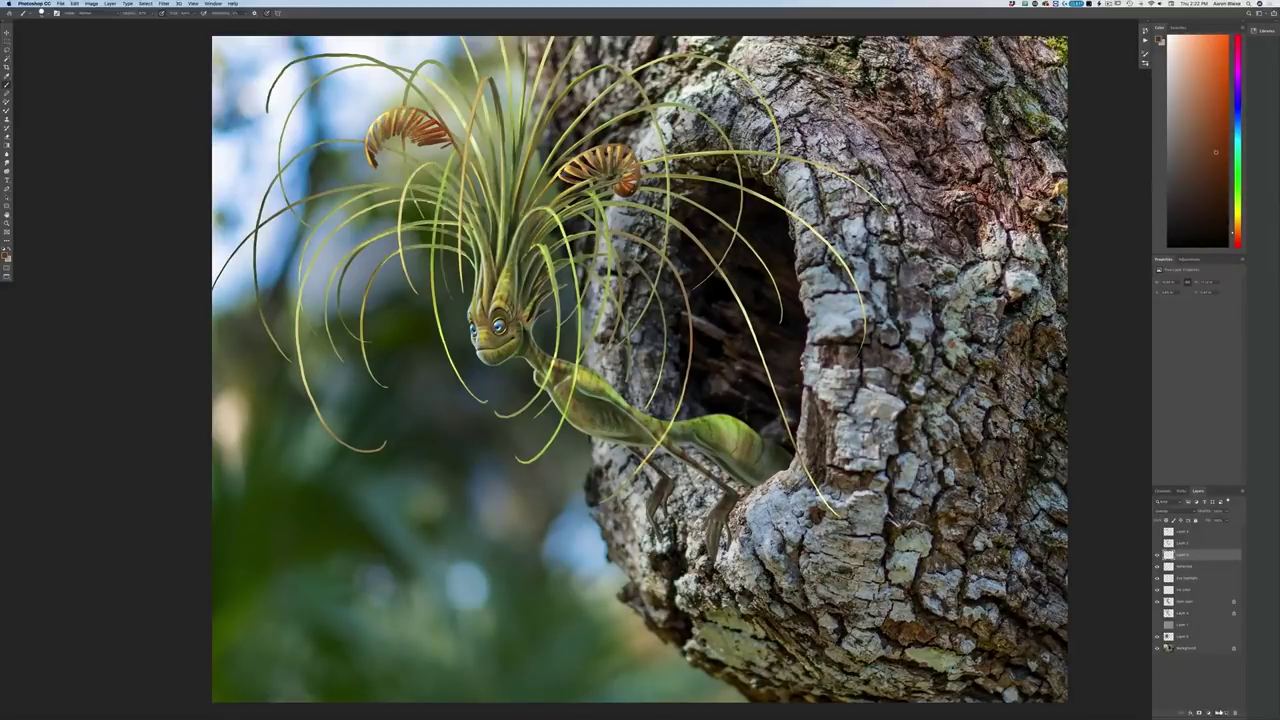
# Add another new layer above the markings layer and rename it
pyautogui.click(1218, 712)
pyautogui.doubleClick(1183, 554)
pyautogui.write('s')
pyautogui.press('Return')
# Set the foreground to a very pale blue sampled from the bright sky in the photo
pyautogui.click(6, 254)
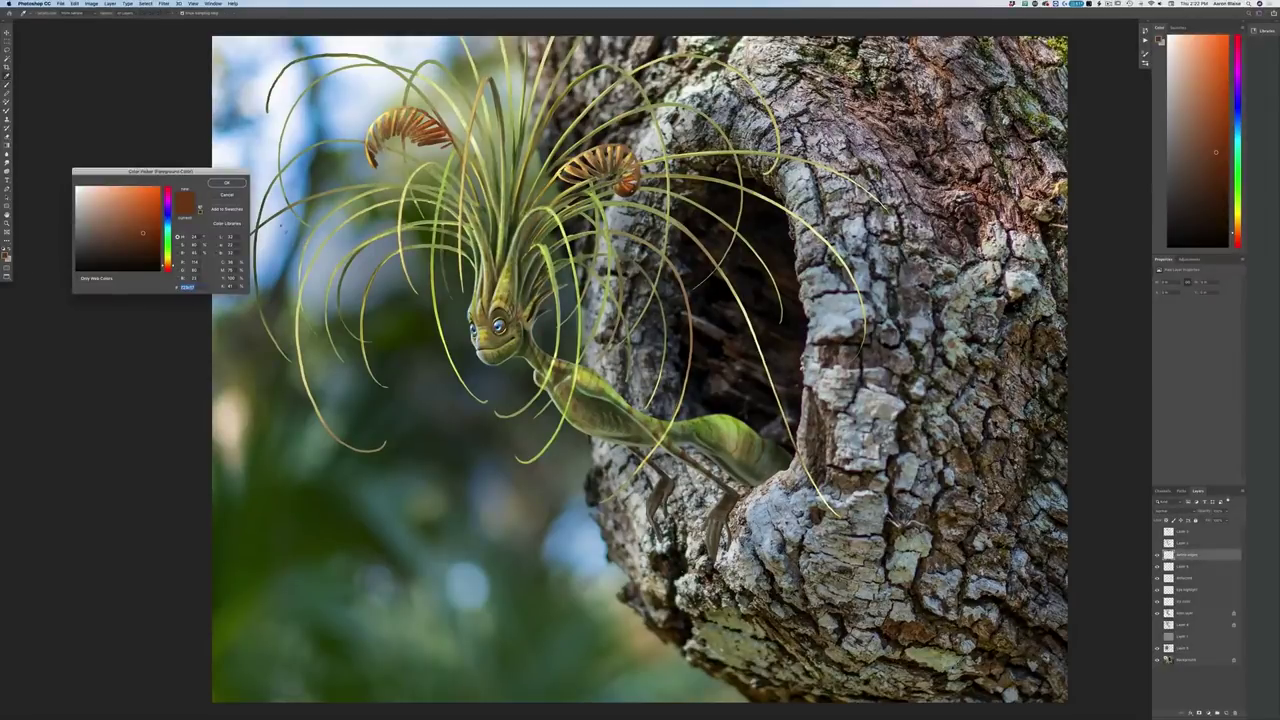
pyautogui.click(269, 149)
pyautogui.press('Return')
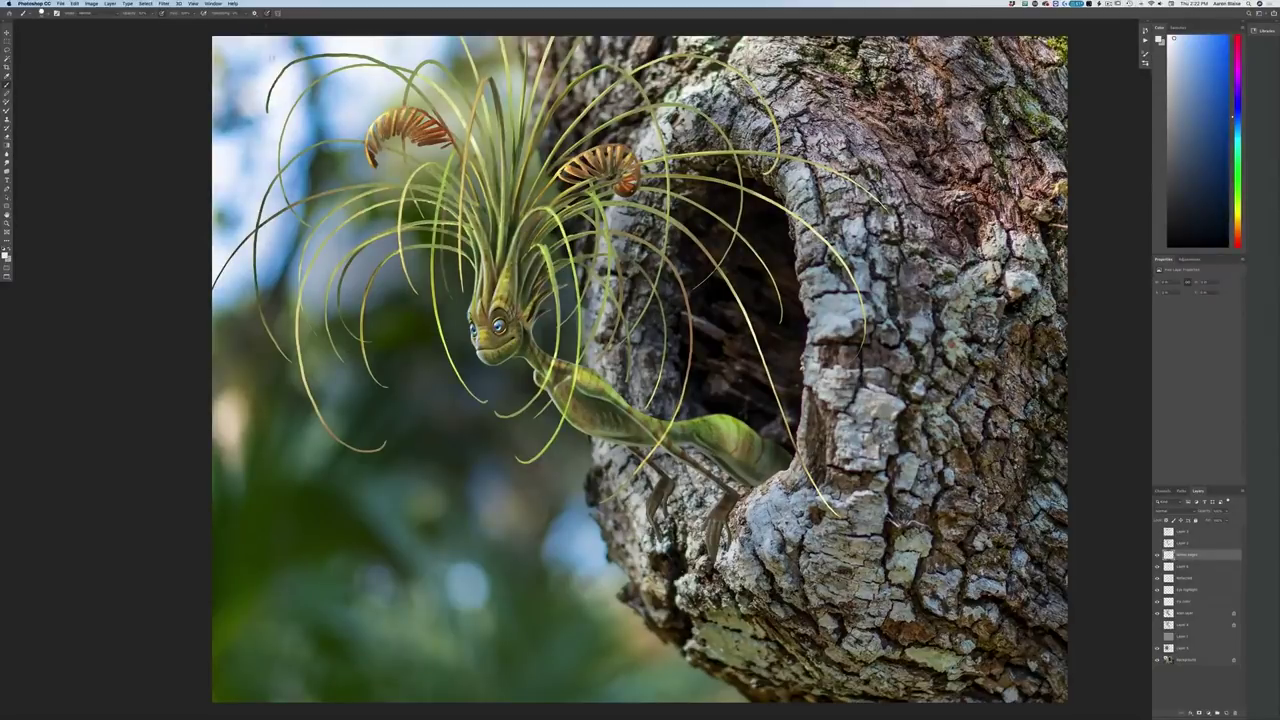
# Adjust the brush opacity and paint pale blue edge light along the fronds beside and above the creature's head
pyautogui.click(152, 14)
pyautogui.moveTo(152, 21); pyautogui.dragTo(157, 22)
pyautogui.press('super+plus')
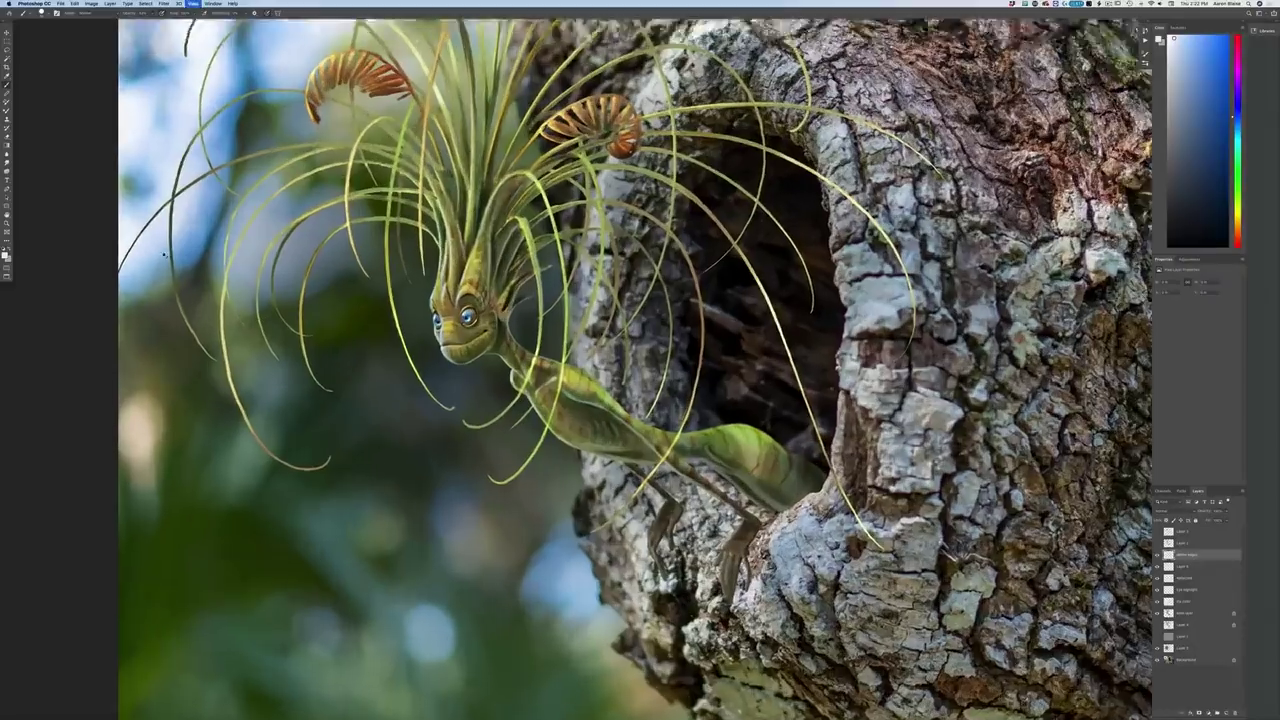
pyautogui.press('p')
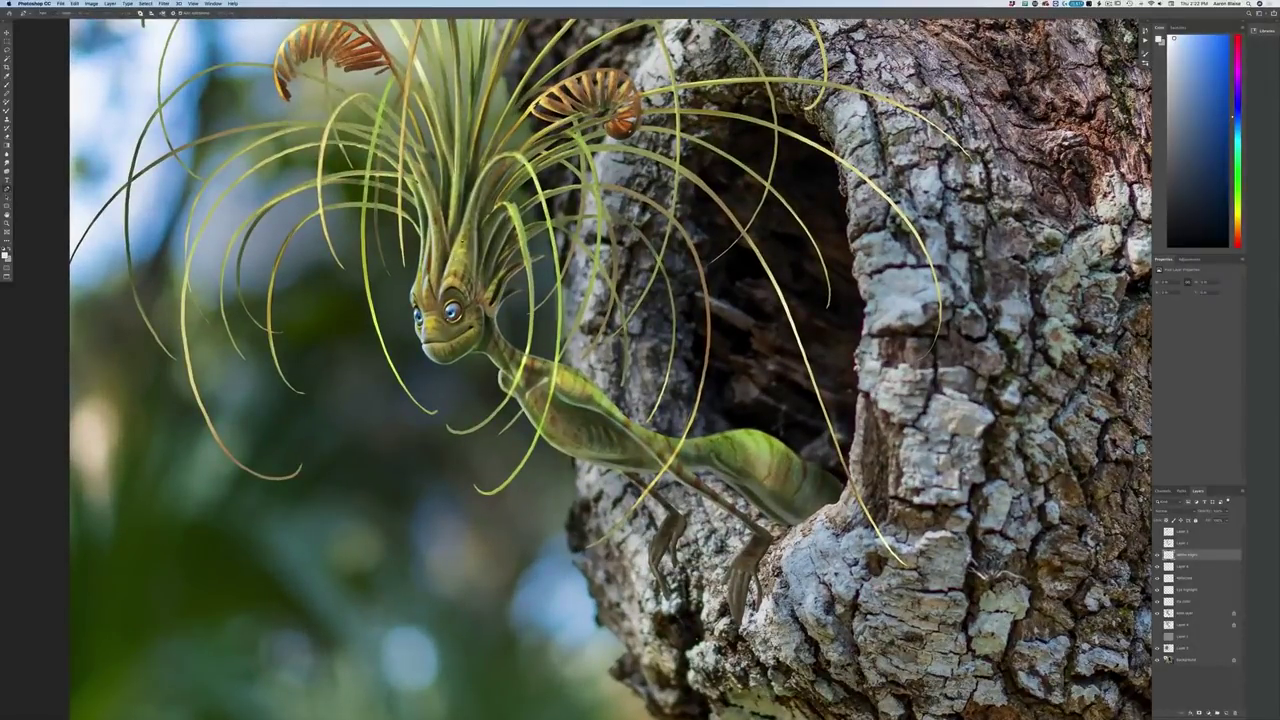
pyautogui.press('b')
pyautogui.moveTo(519, 232); pyautogui.dragTo(524, 260)
pyautogui.moveTo(485, 181); pyautogui.dragTo(479, 165)
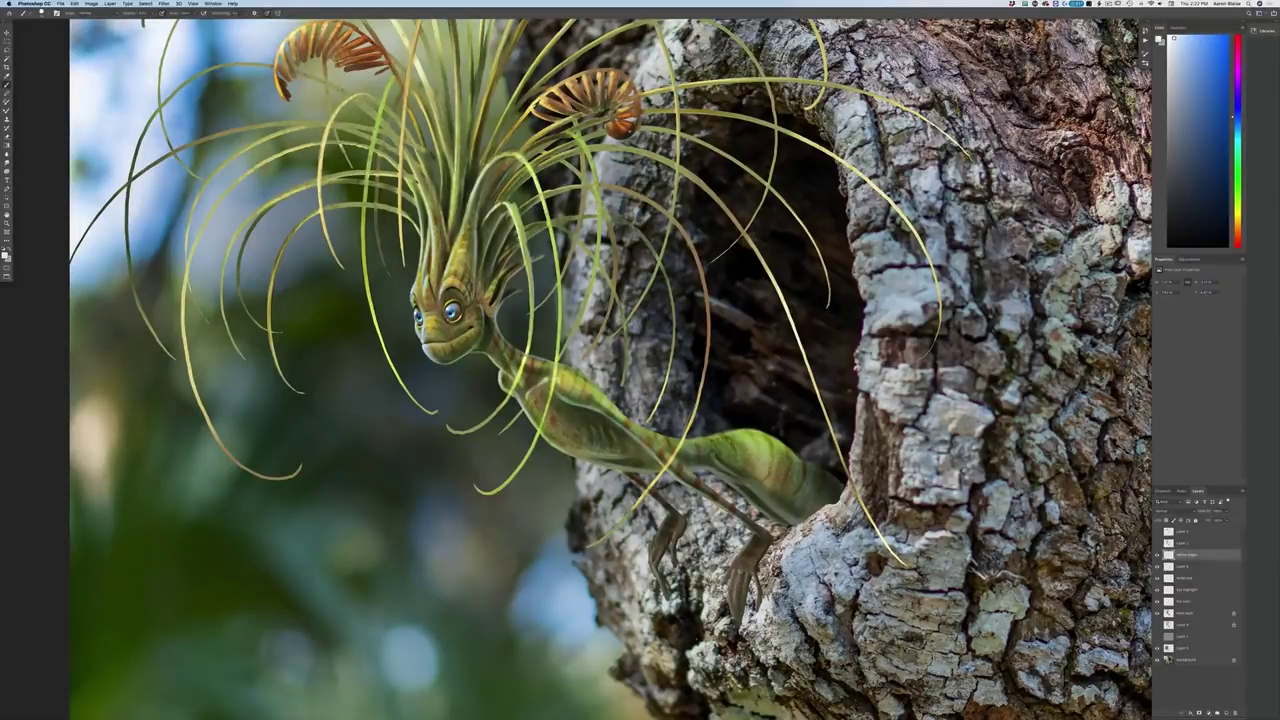
# Add pale blue edge light to the long drooping fronds that hang over the blurred background
pyautogui.moveTo(535, 179); pyautogui.dragTo(525, 165)
pyautogui.moveTo(455, 203)
pyautogui.mouseDown()
pyautogui.moveTo(451, 167)
pyautogui.moveTo(418, 161)
pyautogui.mouseUp()
pyautogui.moveTo(433, 111); pyautogui.dragTo(441, 137)
pyautogui.moveTo(283, 445); pyautogui.dragTo(384, 528)
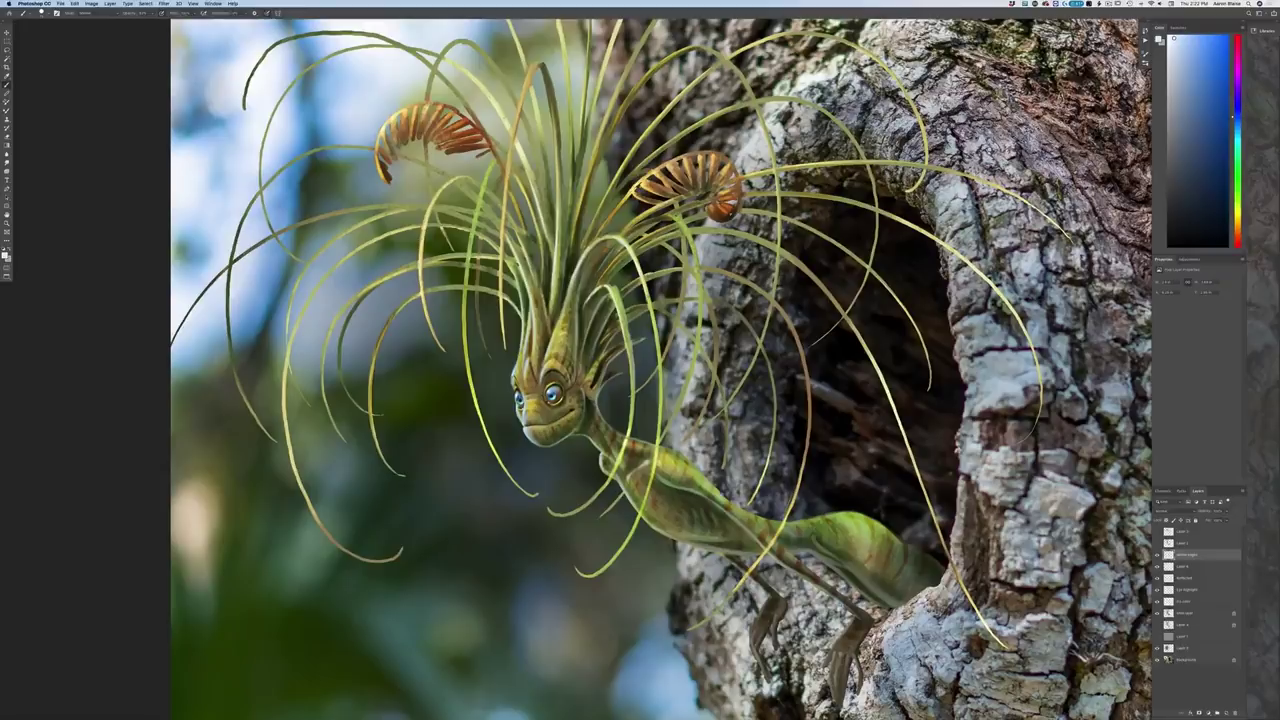
pyautogui.press('0')
pyautogui.moveTo(393, 313); pyautogui.dragTo(369, 402)
pyautogui.moveTo(465, 268); pyautogui.dragTo(466, 338)
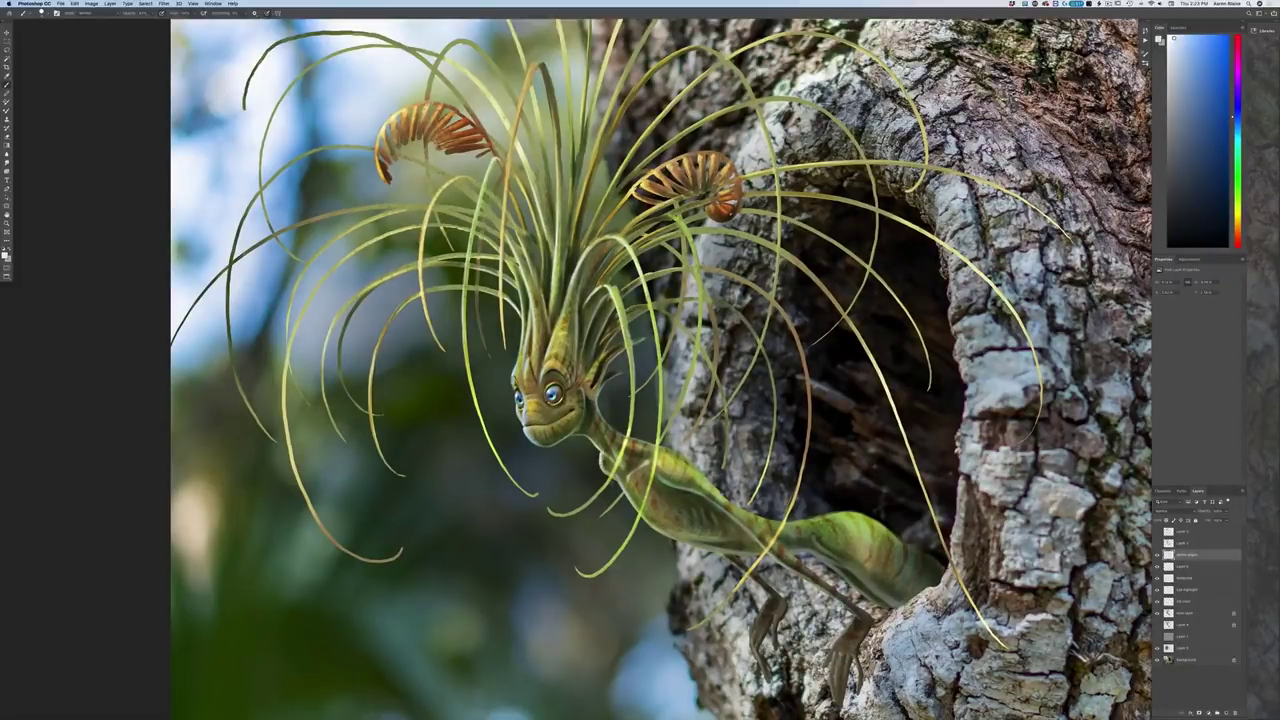
# Paint pale edge light along the creature's chest, front legs, feet and the underside of its rear body
pyautogui.moveTo(621, 487); pyautogui.dragTo(631, 503)
pyautogui.moveTo(723, 553); pyautogui.dragTo(741, 567)
pyautogui.moveTo(757, 617); pyautogui.dragTo(756, 640)
pyautogui.moveTo(774, 621); pyautogui.dragTo(770, 635)
pyautogui.moveTo(849, 635); pyautogui.dragTo(851, 617)
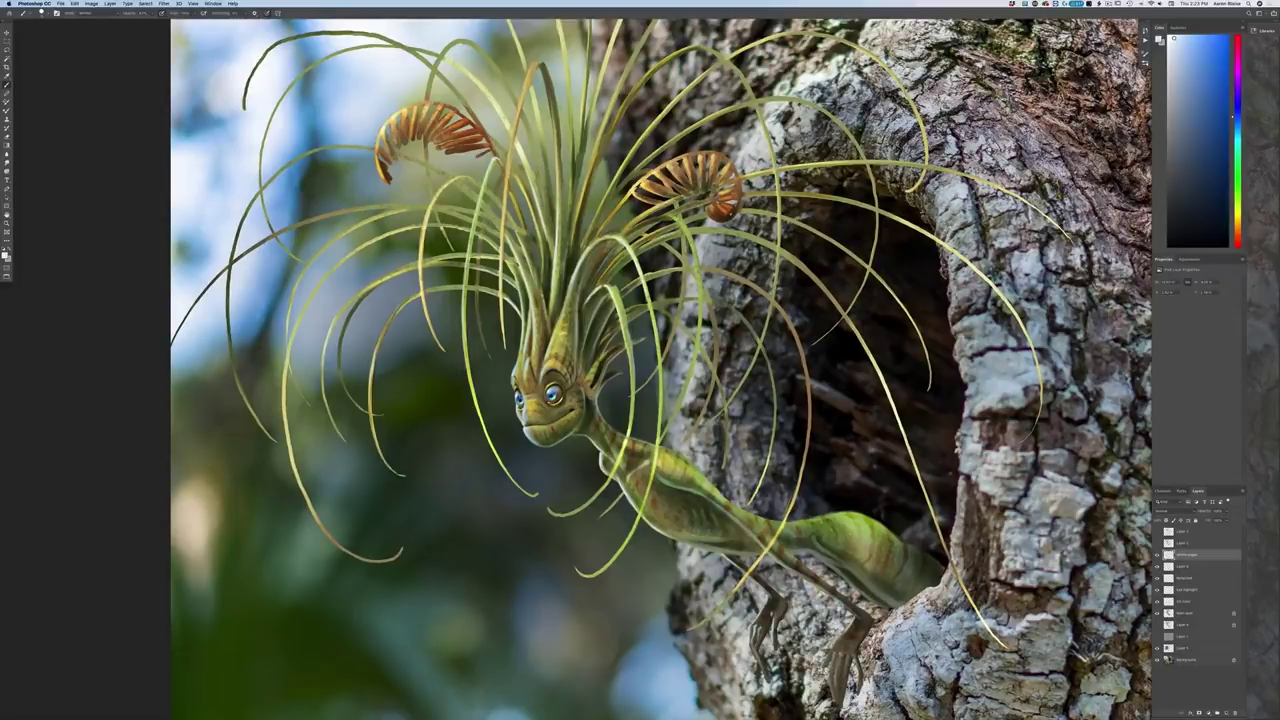
pyautogui.moveTo(803, 577); pyautogui.dragTo(855, 614)
pyautogui.moveTo(845, 565); pyautogui.dragTo(883, 595)
pyautogui.moveTo(806, 550); pyautogui.dragTo(863, 593)
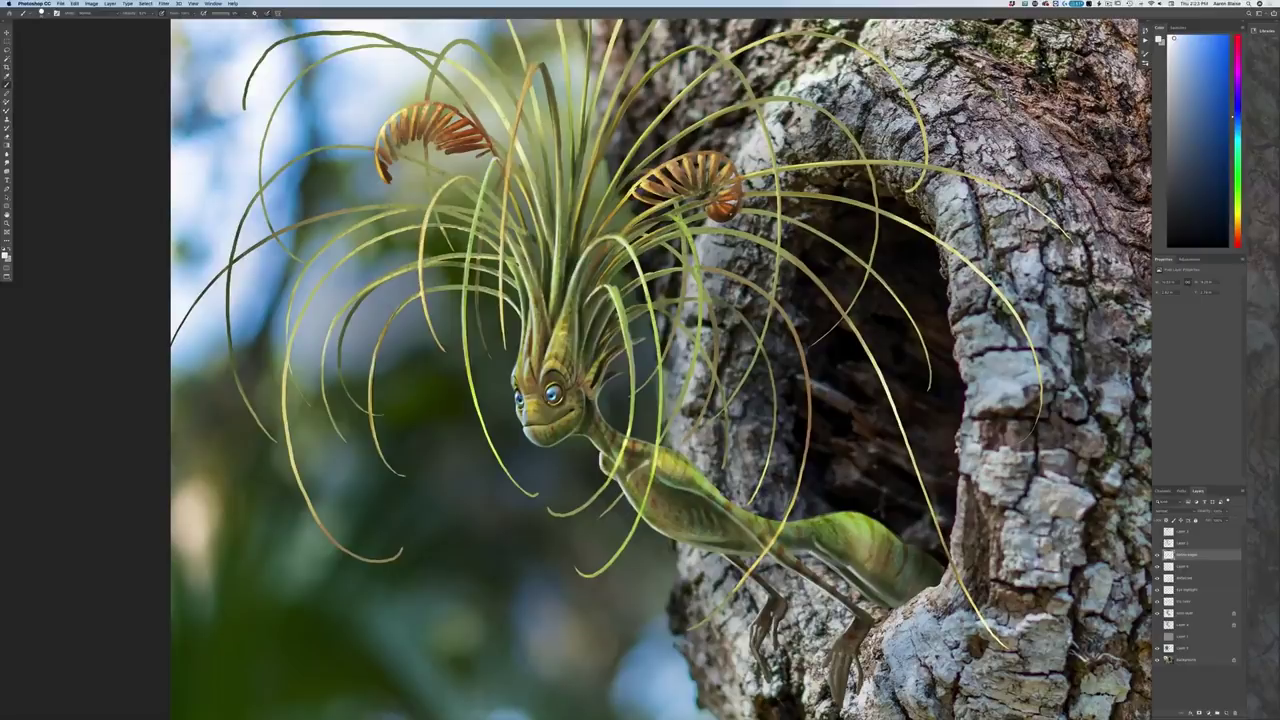
# Brush pale edge light along the creature's belly and the top contour of its back
pyautogui.moveTo(669, 531); pyautogui.dragTo(697, 539)
pyautogui.moveTo(695, 545); pyautogui.dragTo(727, 553)
pyautogui.moveTo(661, 445); pyautogui.dragTo(824, 584)
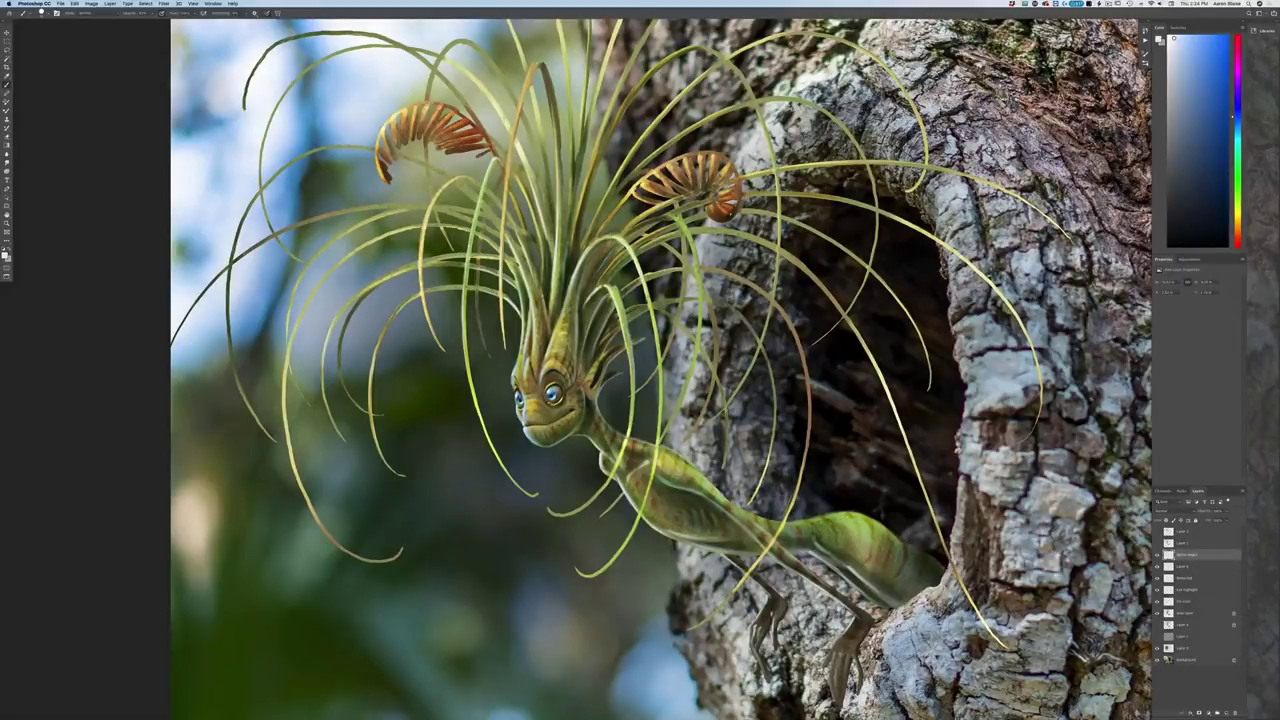
pyautogui.moveTo(808, 521)
pyautogui.mouseDown()
pyautogui.moveTo(844, 513)
pyautogui.moveTo(832, 513)
pyautogui.mouseUp()
pyautogui.press('super+minus')
pyautogui.press('super+minus')
pyautogui.press('super+minus')
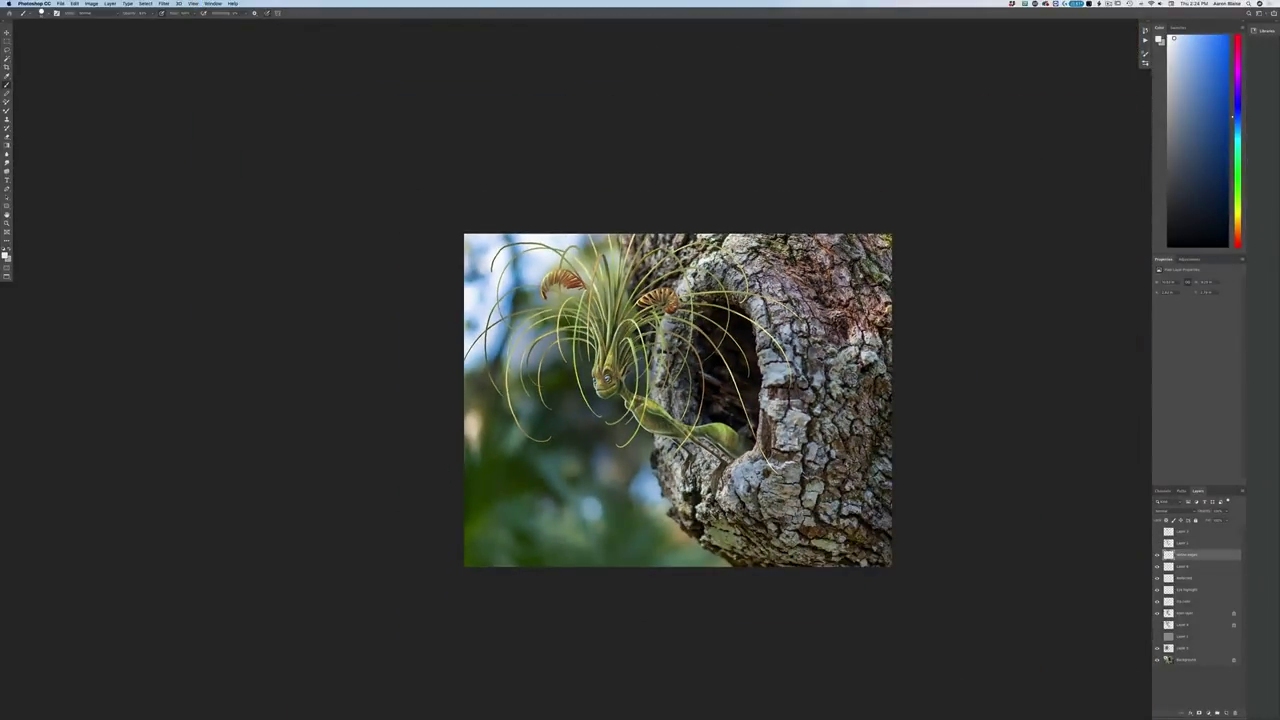
# Paint fine pale blue rim strokes around the brow, the far side of the head and the frond bases
pyautogui.press('super+equal')
pyautogui.press('super+equal')
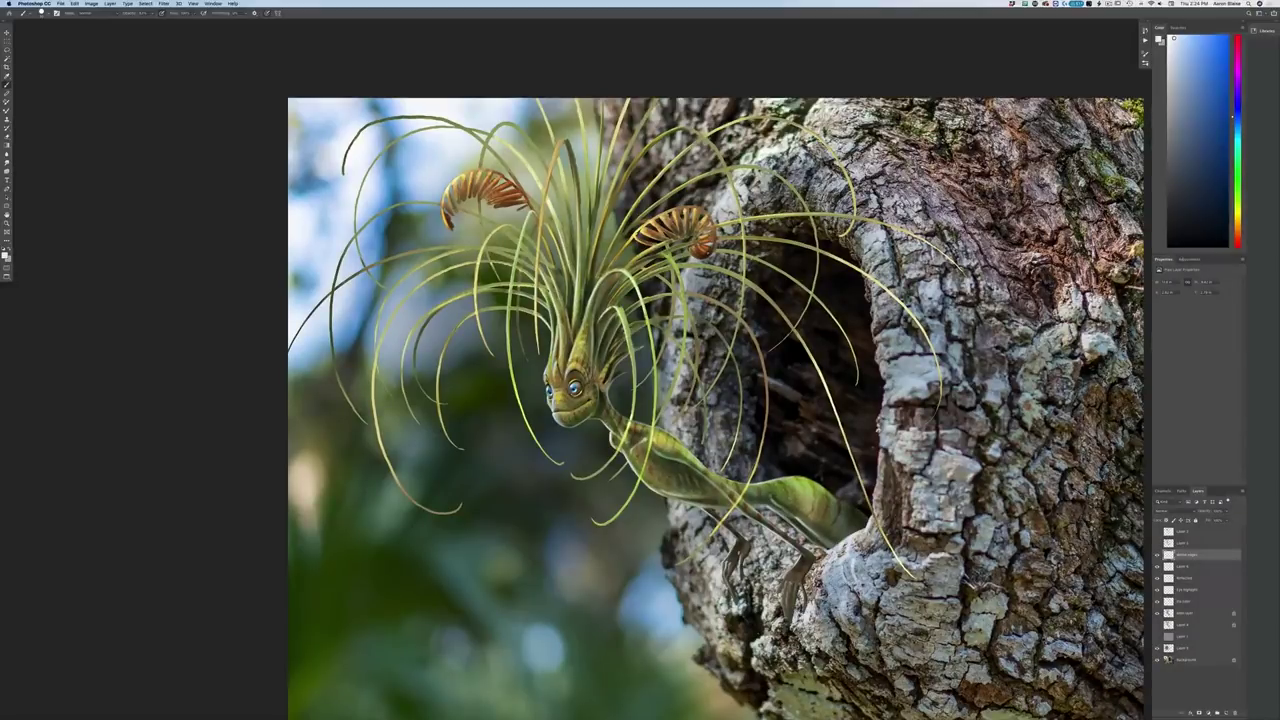
pyautogui.press('super+plus')
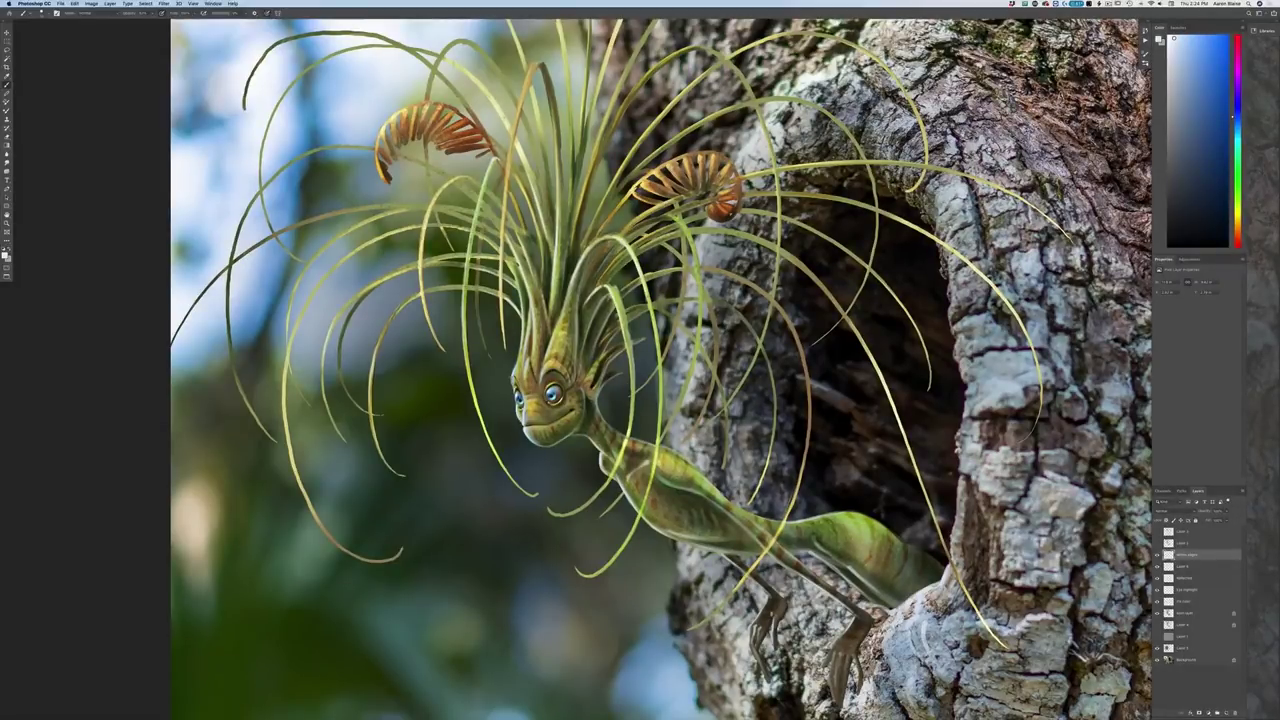
pyautogui.press('super+plus')
pyautogui.press('super+plus')
pyautogui.press('super+plus')
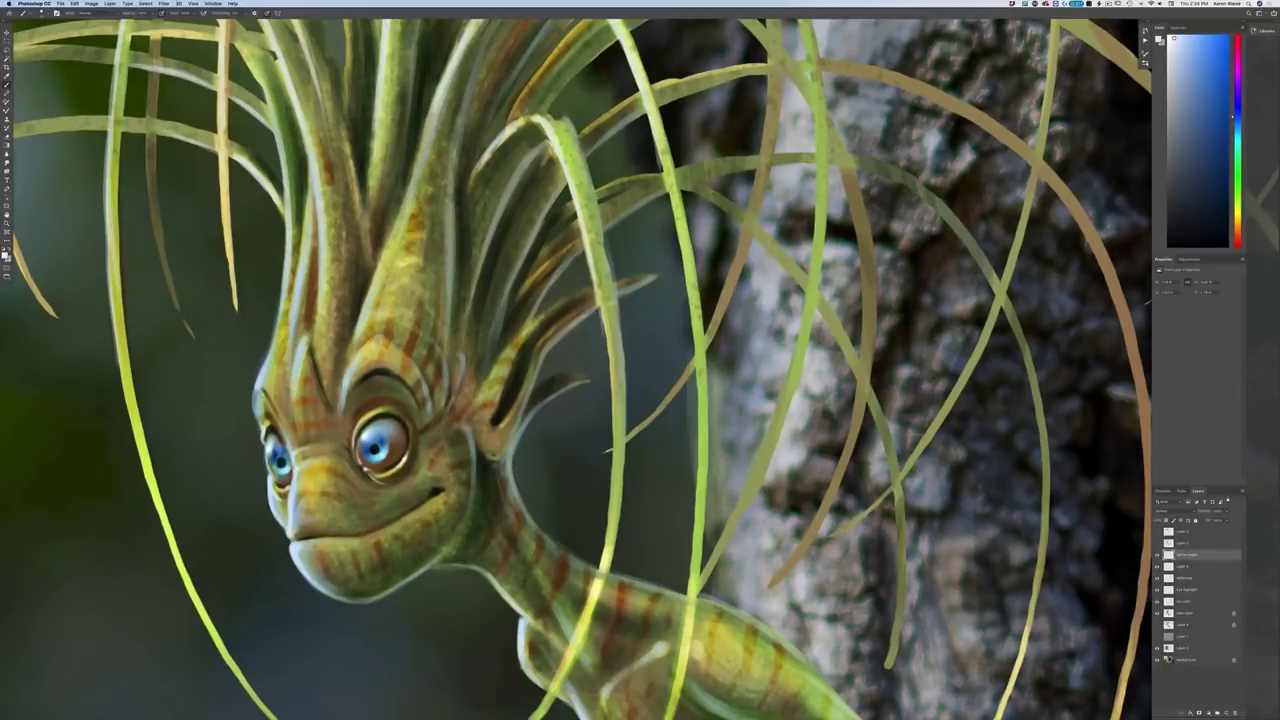
pyautogui.moveTo(257, 390); pyautogui.dragTo(260, 432)
pyautogui.moveTo(294, 383); pyautogui.dragTo(290, 419)
pyautogui.moveTo(313, 334)
pyautogui.mouseDown()
pyautogui.moveTo(317, 352)
pyautogui.moveTo(327, 334)
pyautogui.moveTo(327, 354)
pyautogui.mouseUp()
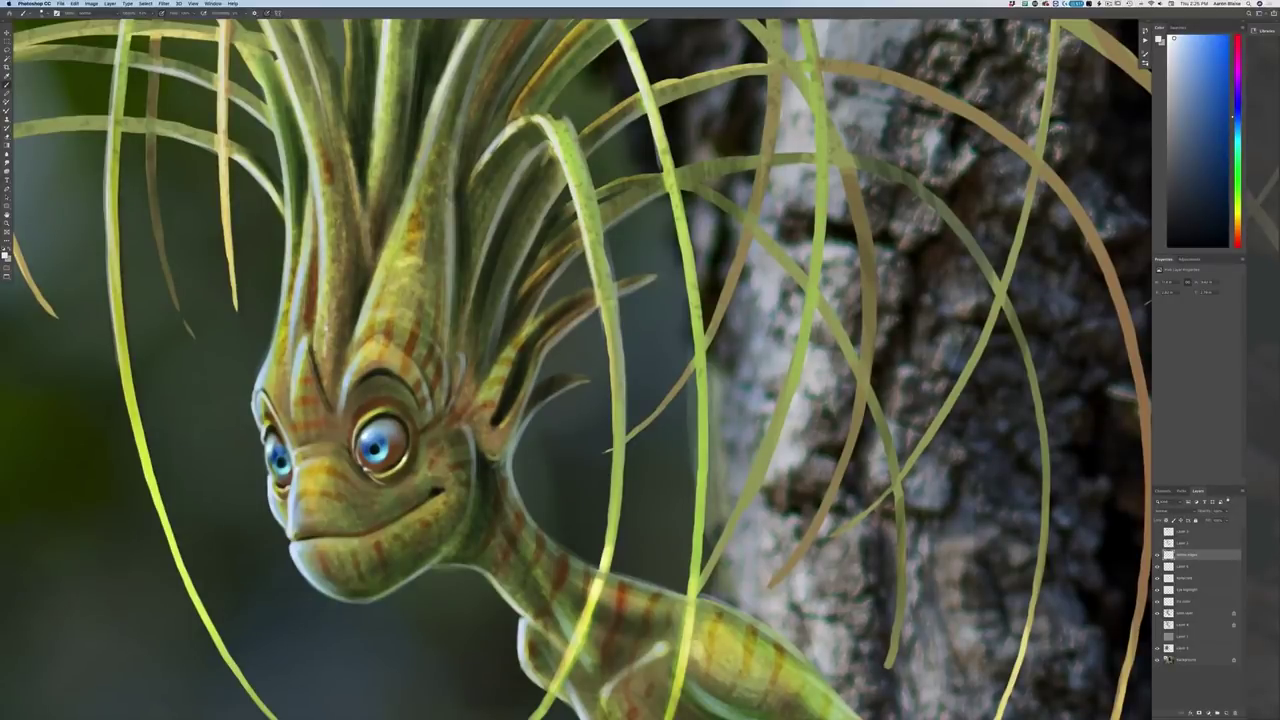
pyautogui.moveTo(332, 221); pyautogui.dragTo(328, 309)
pyautogui.moveTo(275, 373); pyautogui.dragTo(271, 389)
pyautogui.moveTo(393, 261); pyautogui.dragTo(377, 320)
# Change the foreground to a very pale yellow by shifting only the hue
pyautogui.press('super+minus')
pyautogui.press('super+minus')
pyautogui.press('super+minus')
pyautogui.press('super+minus')
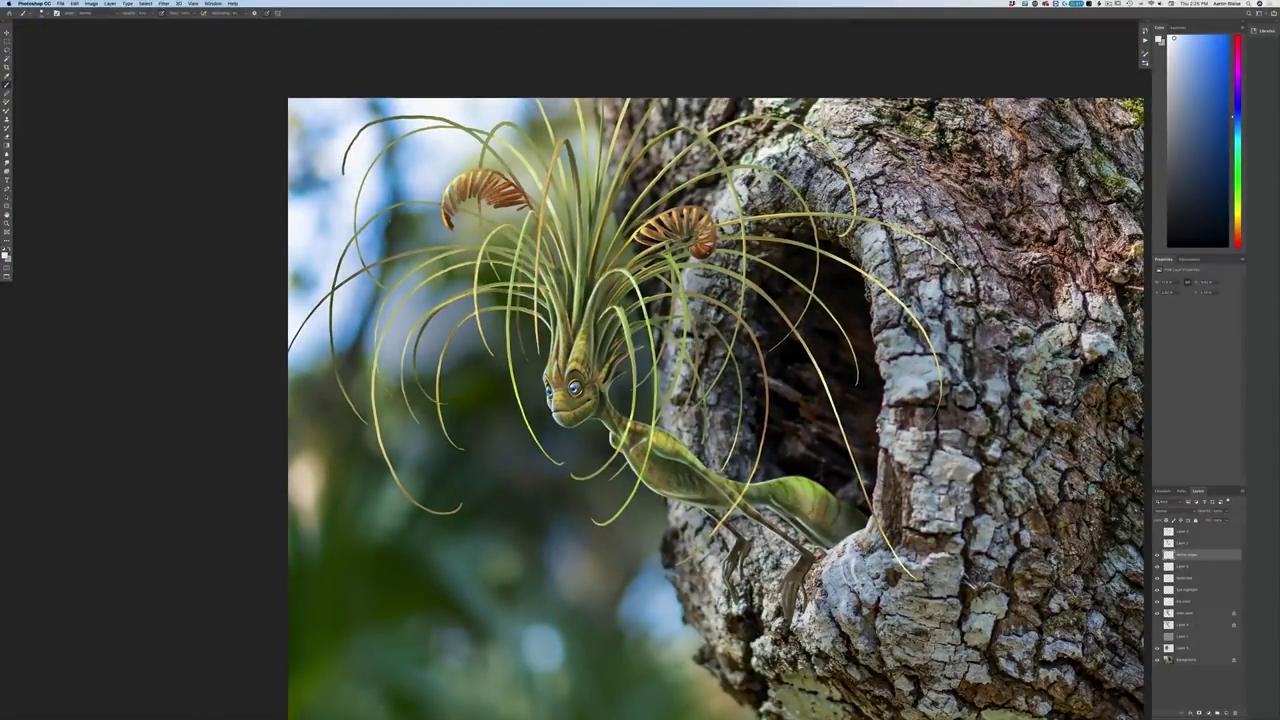
pyautogui.press('super+equal')
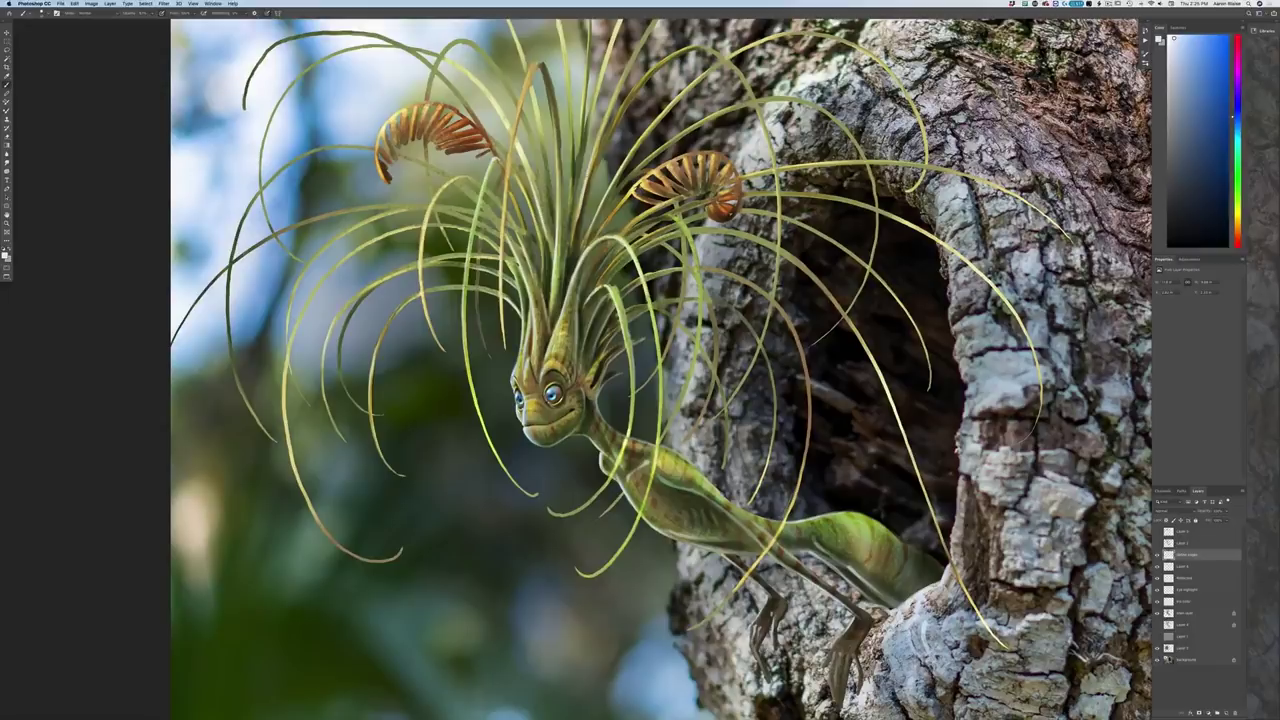
pyautogui.click(5, 256)
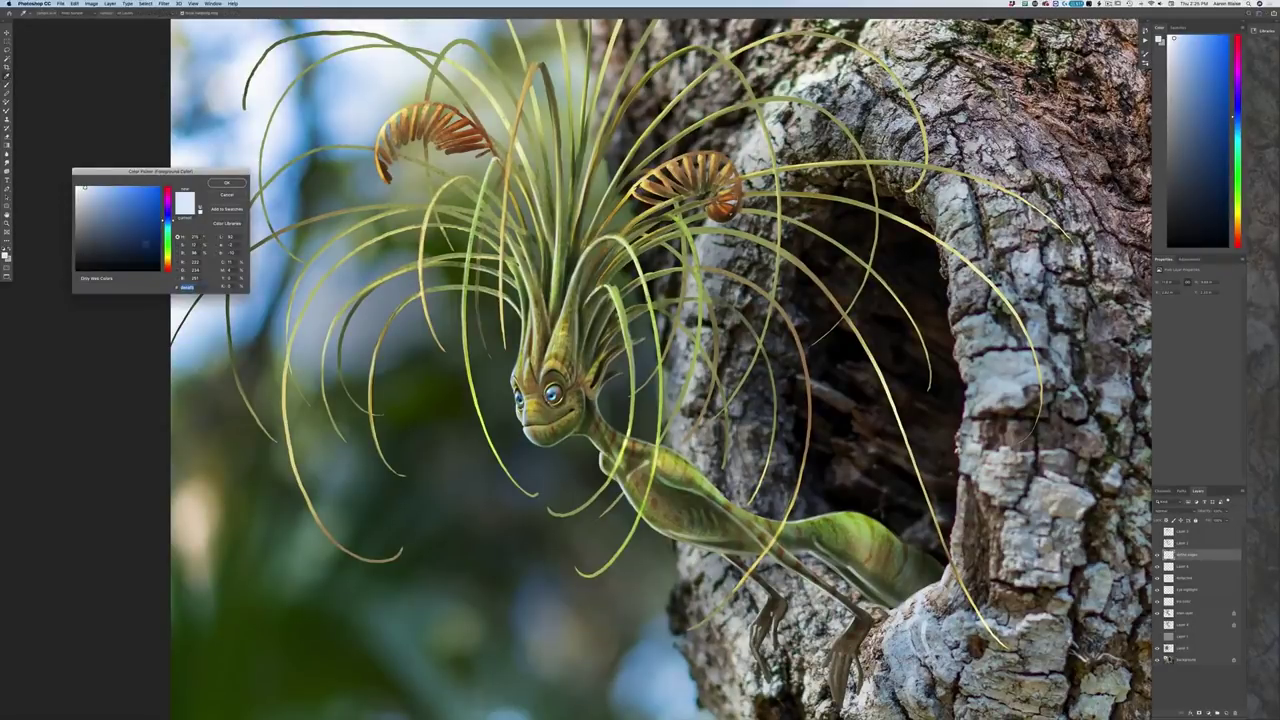
pyautogui.click(167, 258)
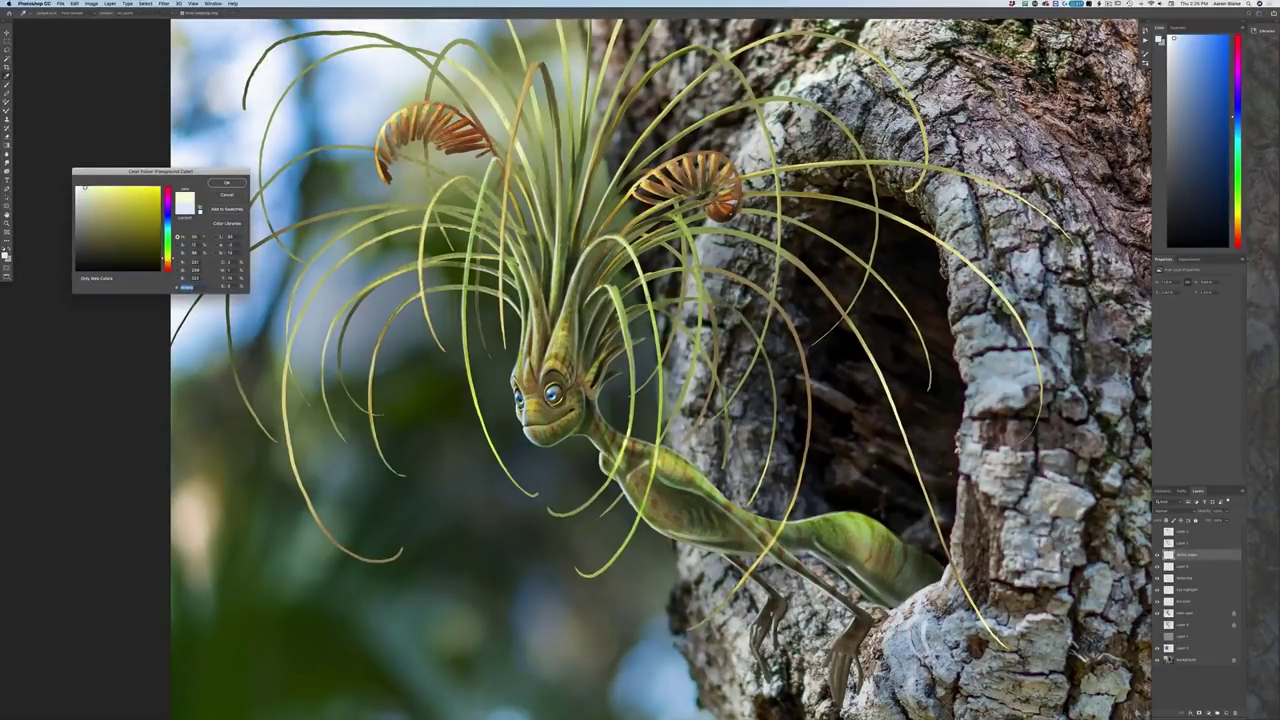
pyautogui.click(227, 183)
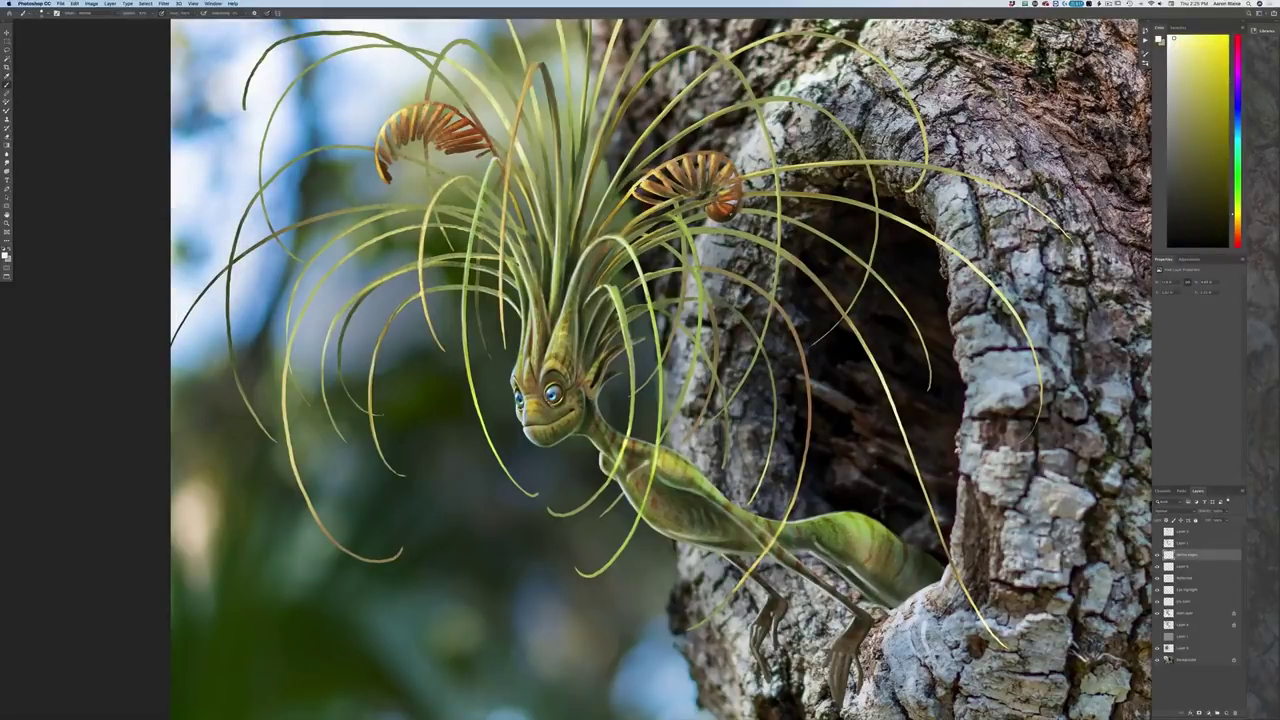
# Paint pale yellow highlights on the fronds around the curled orange frond nearest the tree hollow
pyautogui.moveTo(662, 166)
pyautogui.mouseDown()
pyautogui.moveTo(611, 219)
pyautogui.moveTo(631, 221)
pyautogui.mouseUp()
pyautogui.moveTo(686, 216)
pyautogui.mouseDown()
pyautogui.moveTo(672, 232)
pyautogui.moveTo(690, 276)
pyautogui.mouseUp()
pyautogui.moveTo(683, 230); pyautogui.dragTo(673, 325)
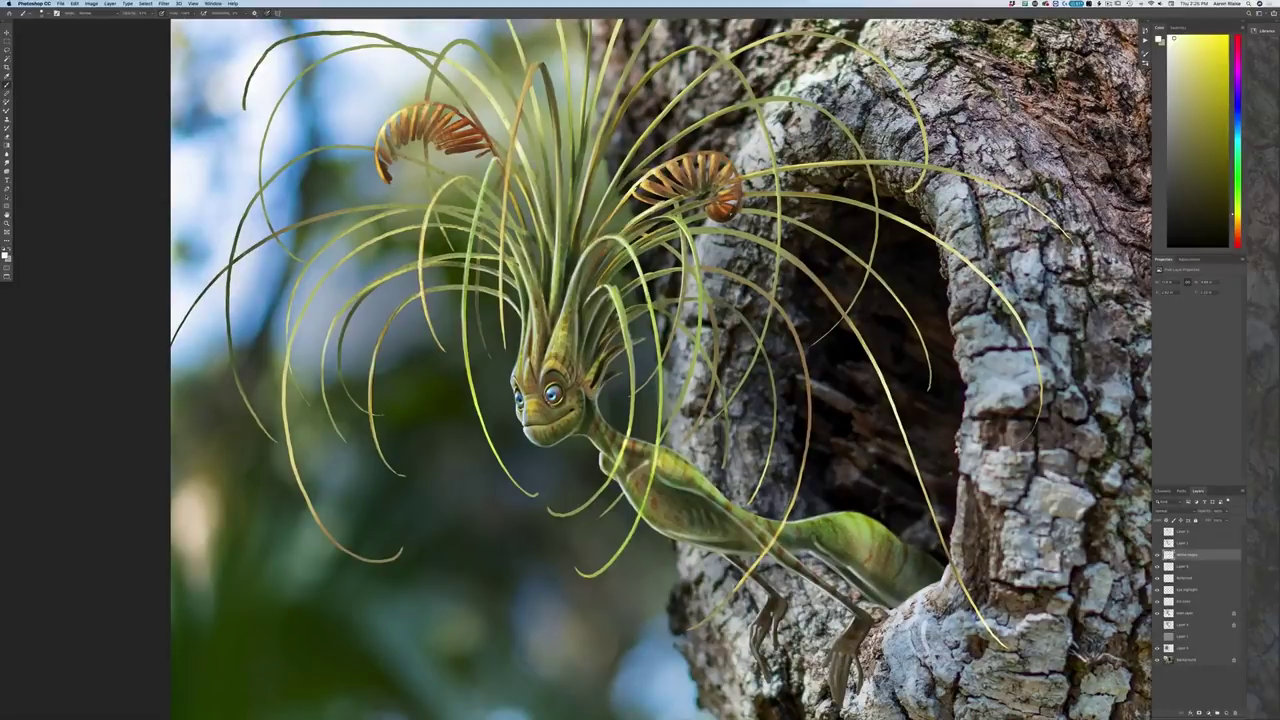
pyautogui.moveTo(648, 221); pyautogui.dragTo(628, 231)
pyautogui.moveTo(701, 282); pyautogui.dragTo(689, 378)
pyautogui.moveTo(707, 305); pyautogui.dragTo(716, 355)
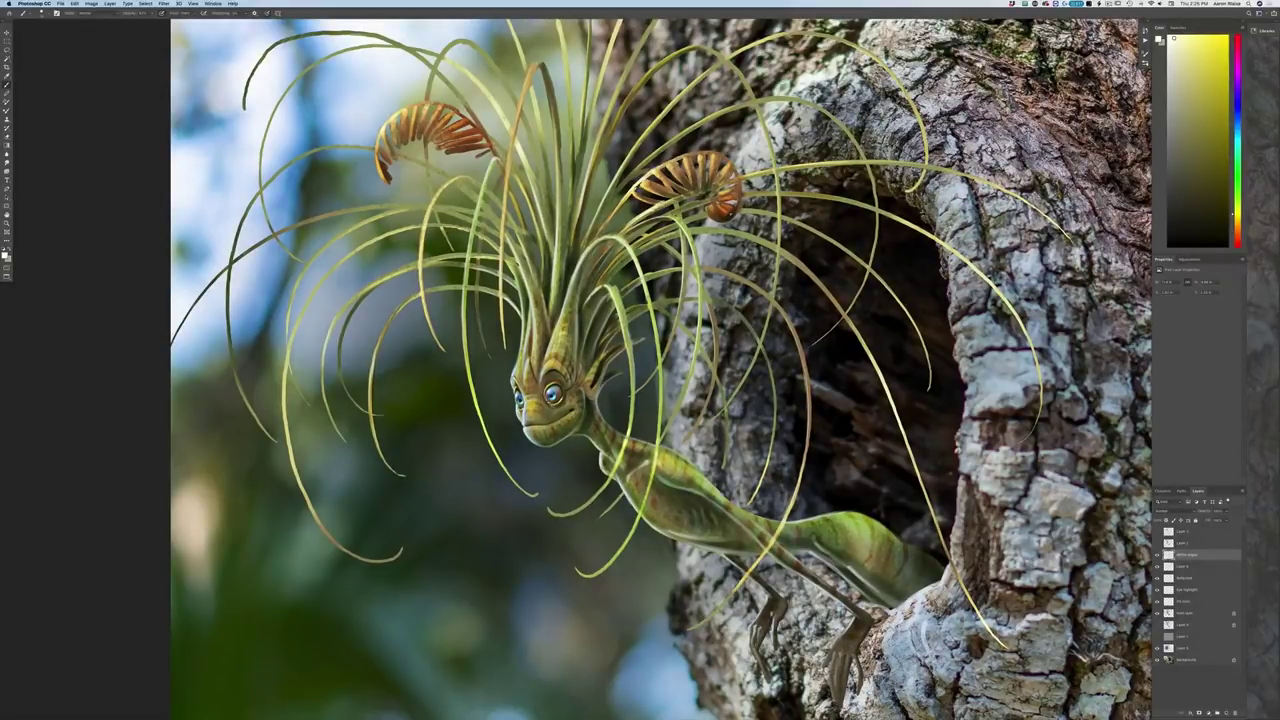
# Examine at several magnifications how the edge-lit creature and fronds read against the tree and background
pyautogui.press('super+minus')
pyautogui.press('super+minus')
pyautogui.press('super+minus')
pyautogui.press('super+plus')
pyautogui.press('super+plus')
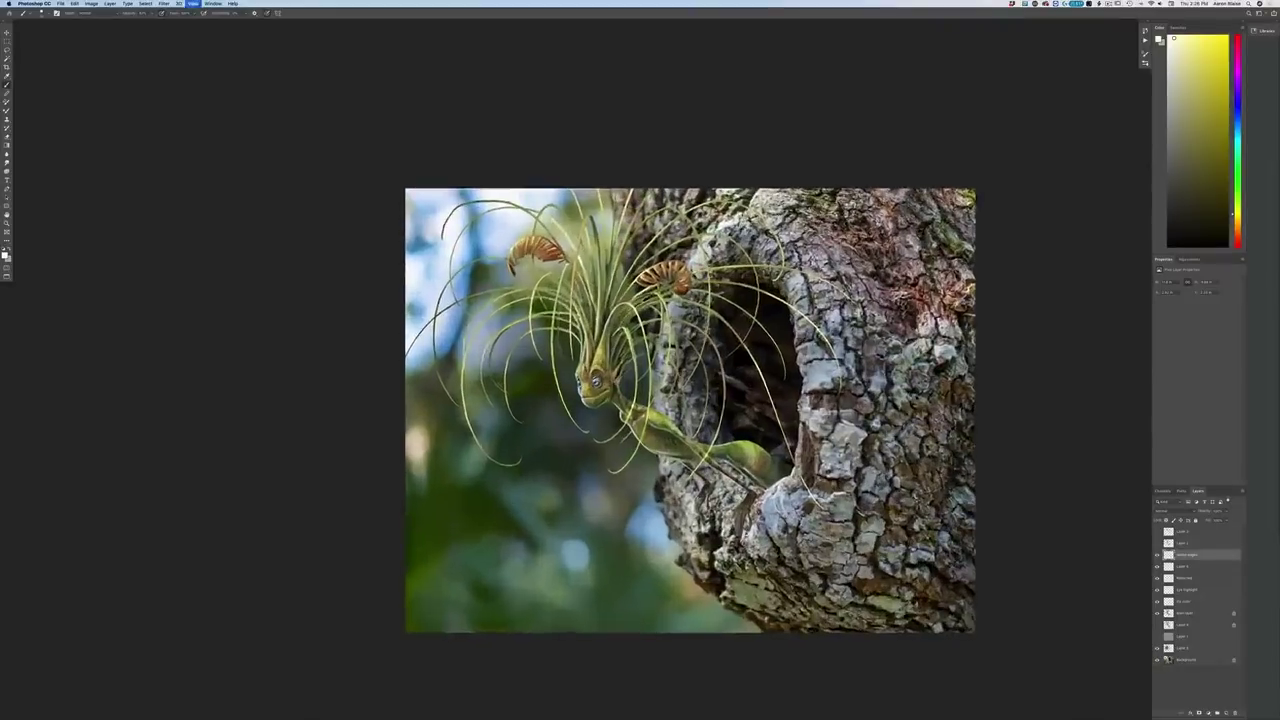
pyautogui.press('super+equal')
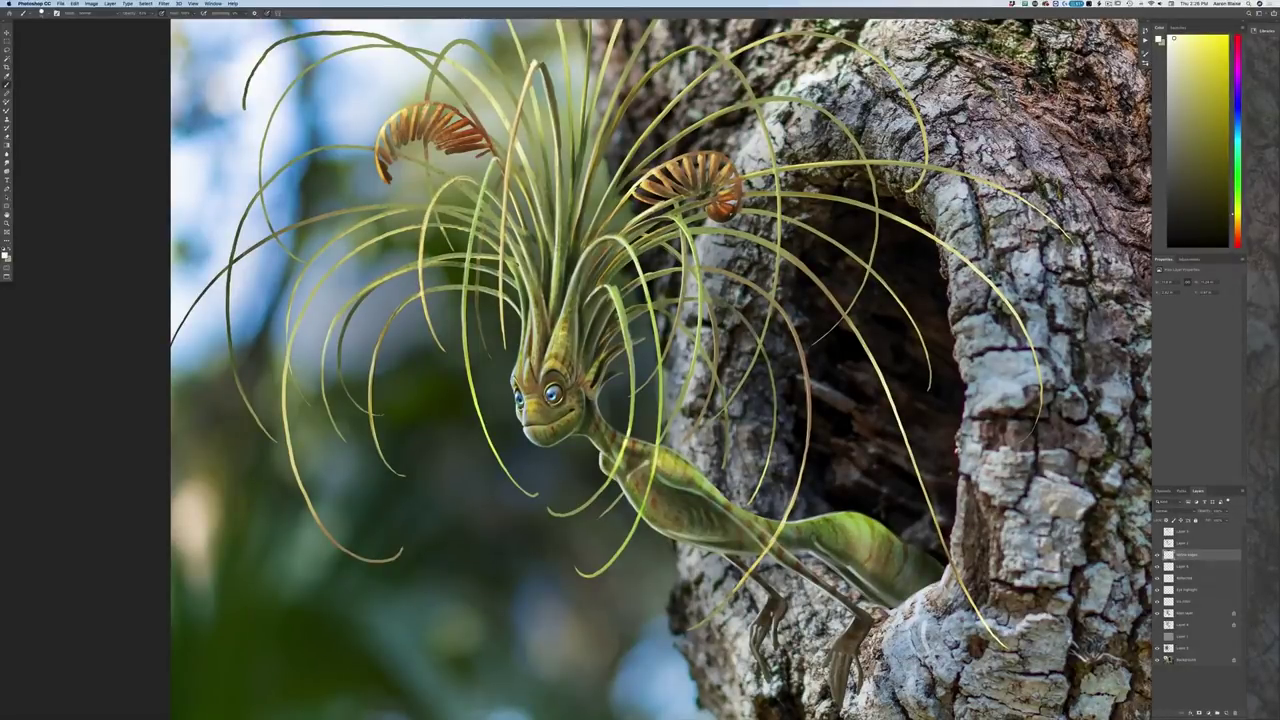
pyautogui.press('super+0')
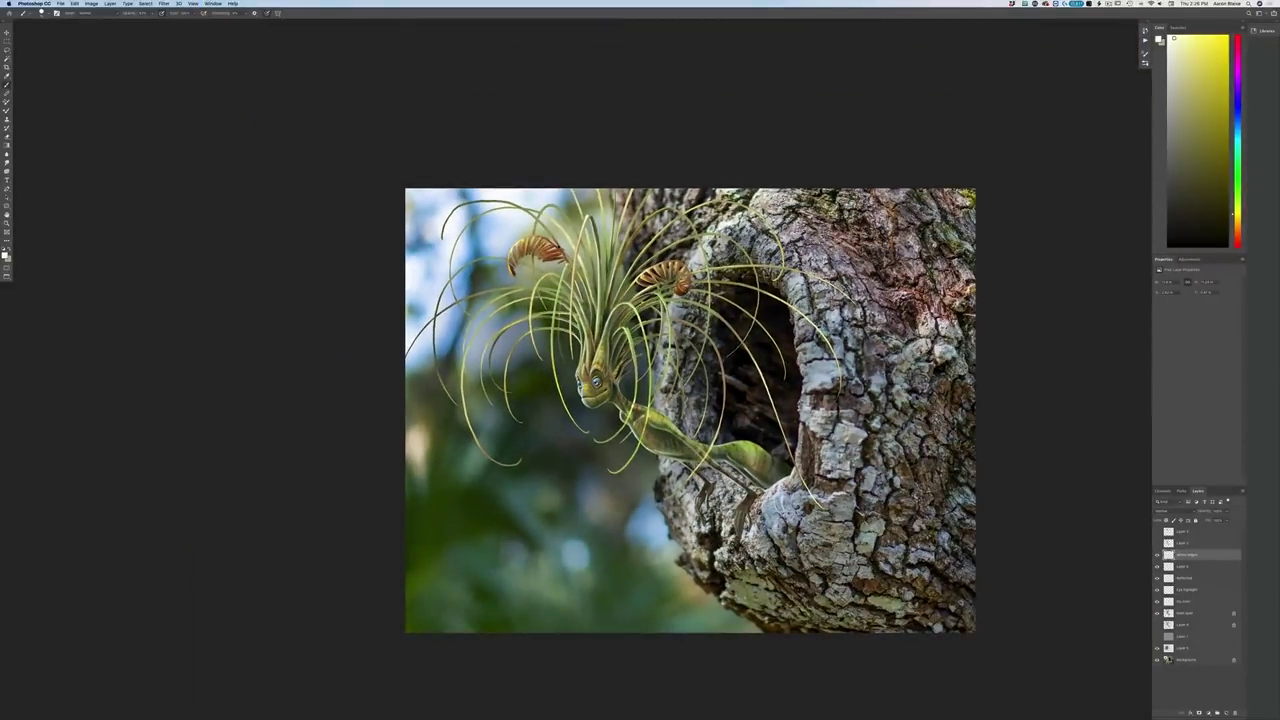
pyautogui.press('super+plus')
pyautogui.press('super+plus')
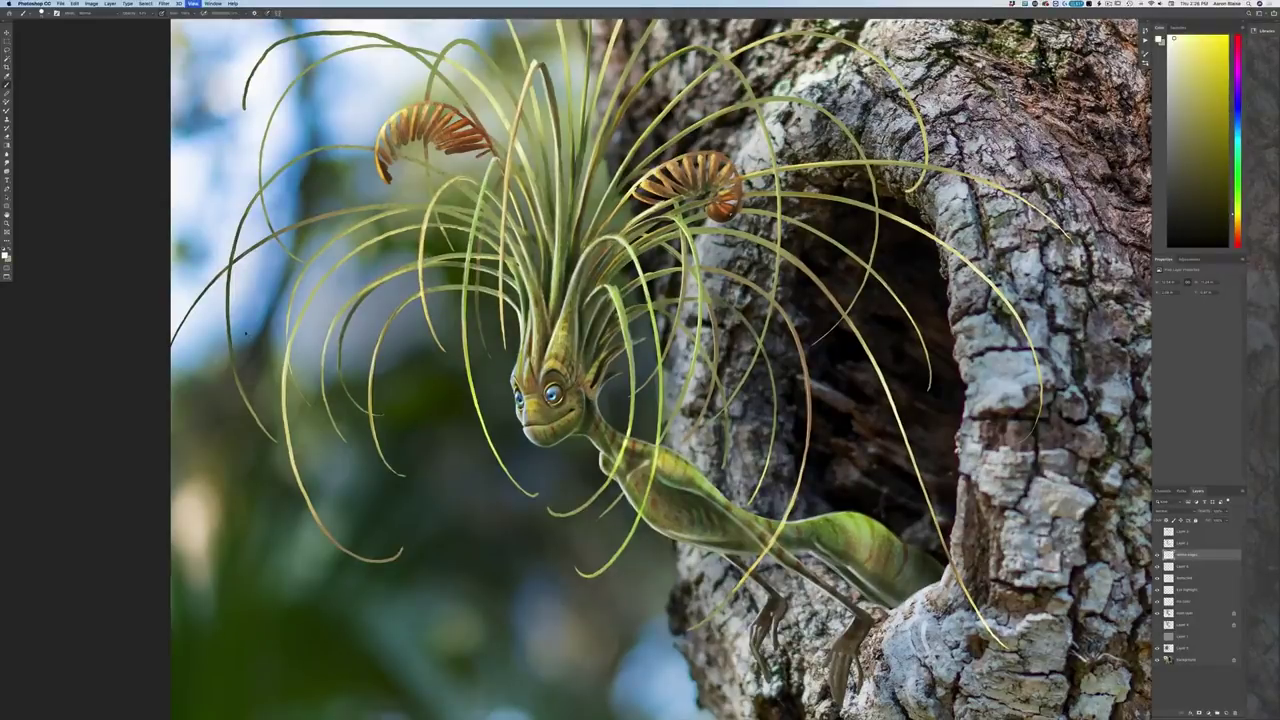
pyautogui.press('super+minus')
pyautogui.press('super+minus')
pyautogui.press('super+minus')
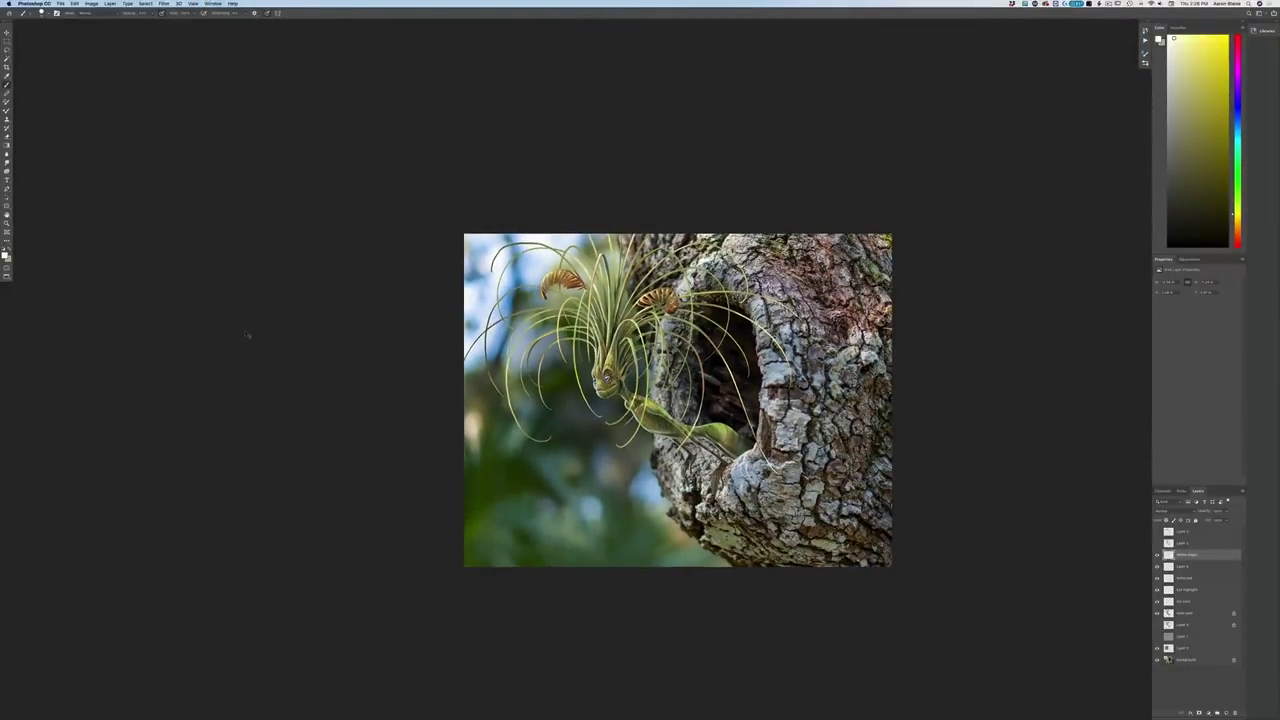
pyautogui.hotkey('ctrl', '+')
pyautogui.hotkey('ctrl', '+')
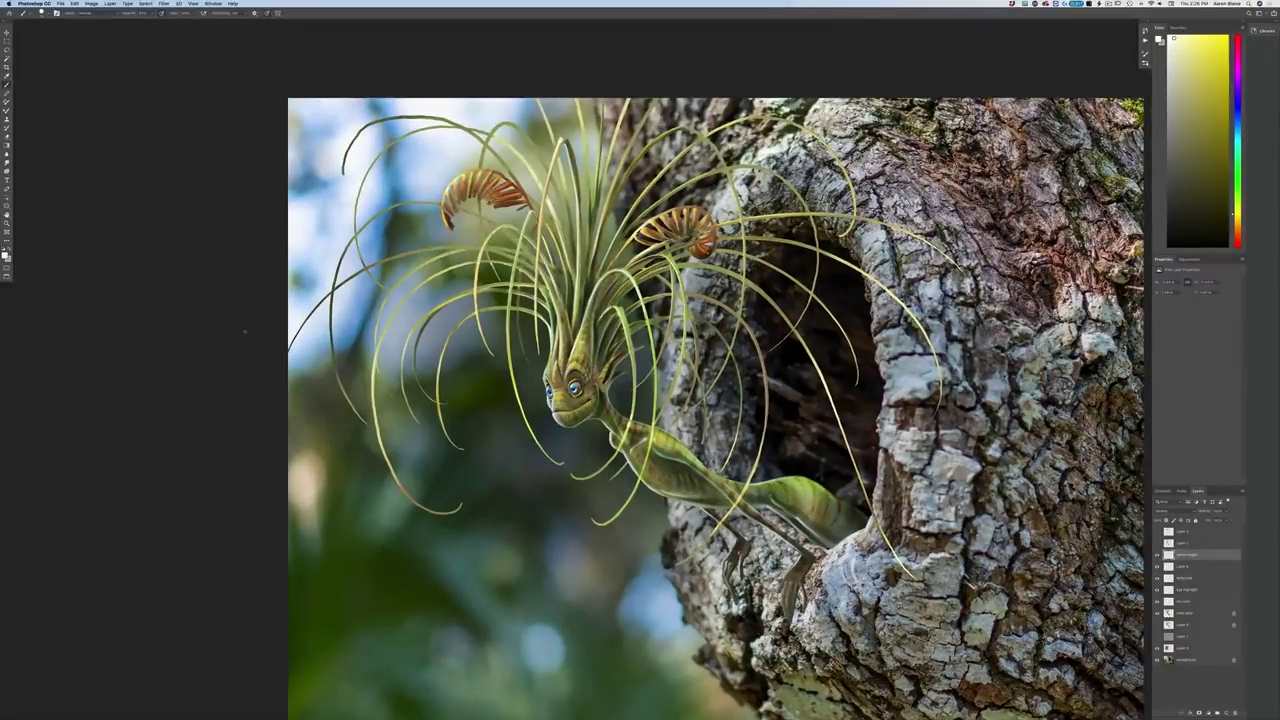
# Add a new layer directly beneath the creature's main painted layer and set its blend mode to Multiply
pyautogui.click(1184, 628)
pyautogui.click(1219, 713)
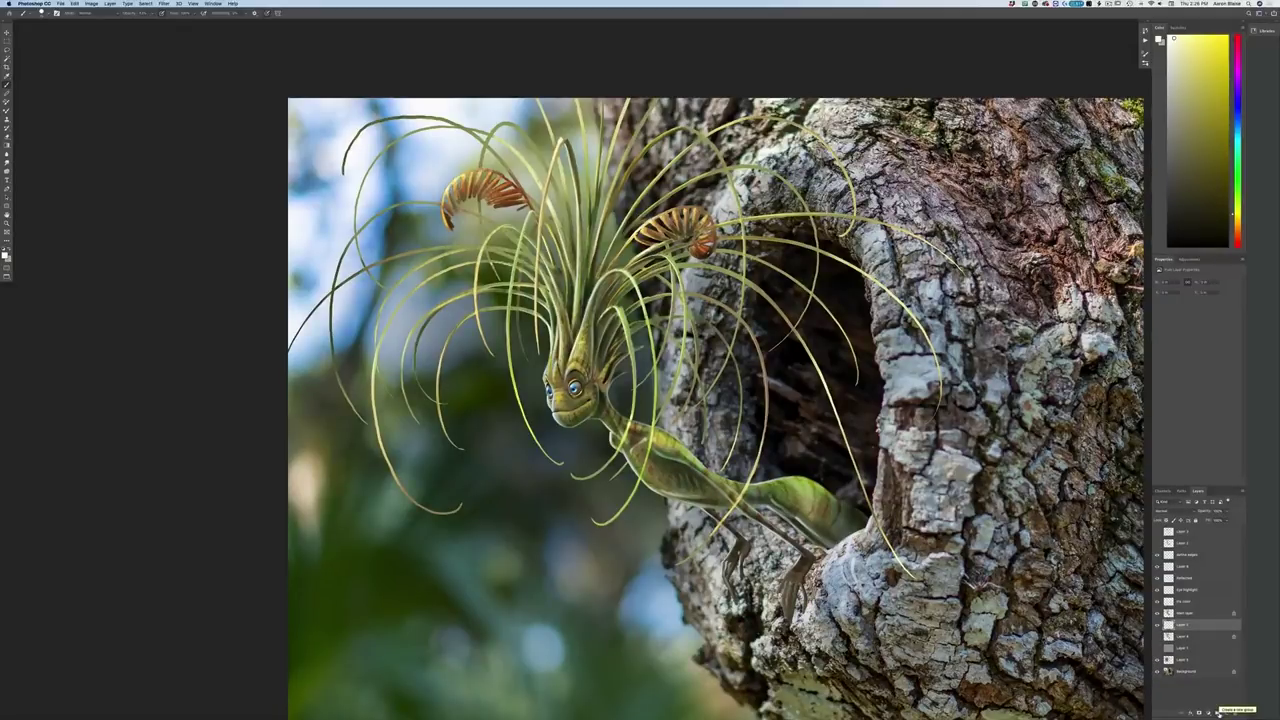
pyautogui.click(1168, 511)
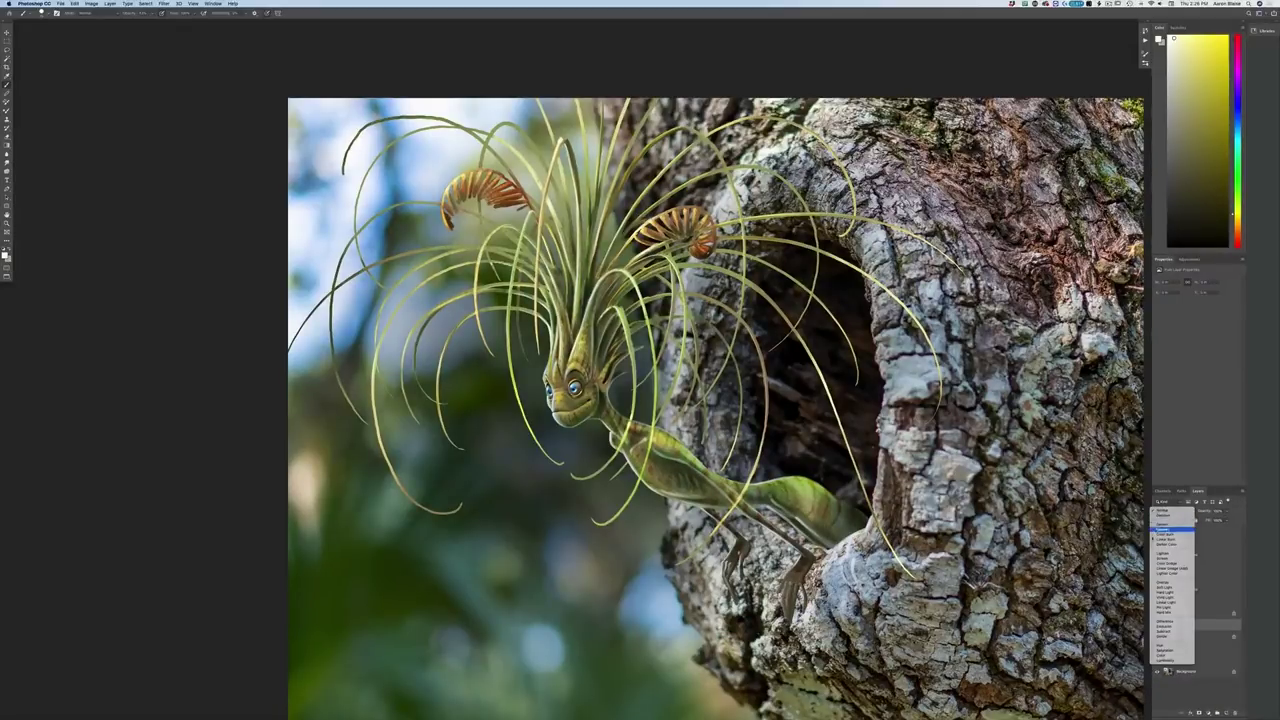
pyautogui.click(1170, 532)
# Set the foreground to a muted grey-blue and darken it for painting shadows
pyautogui.click(5, 256)
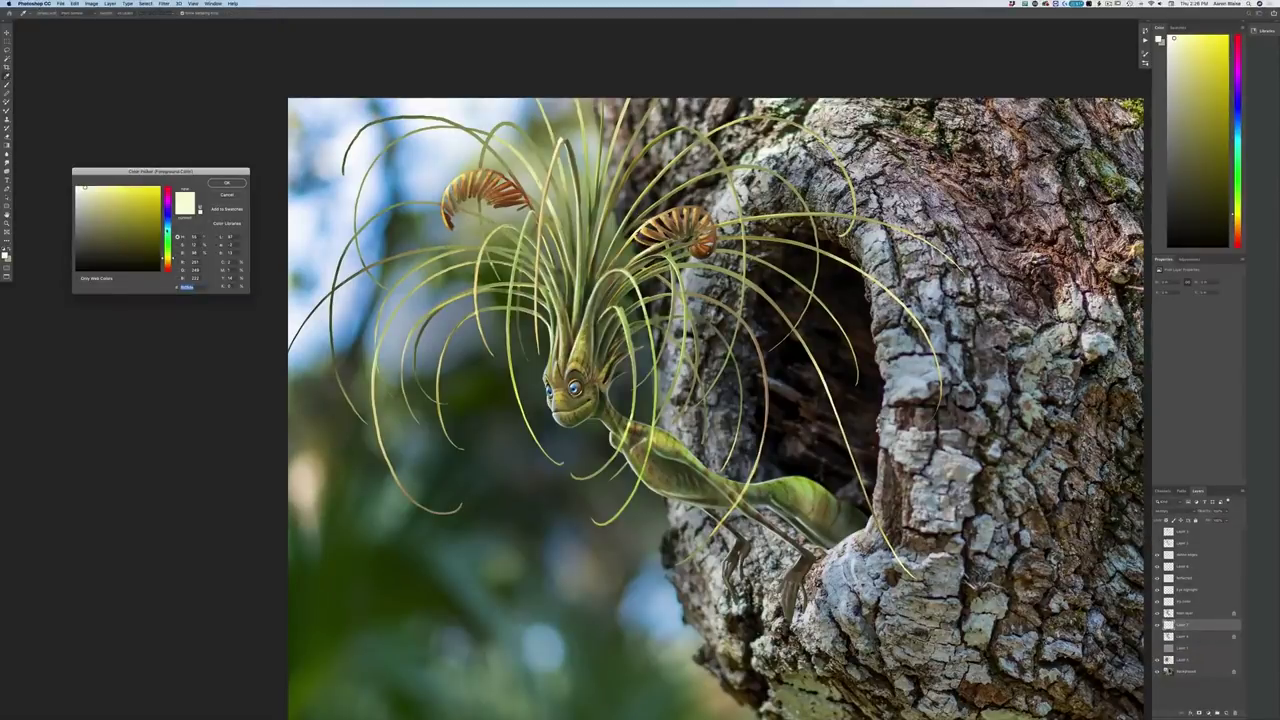
pyautogui.click(168, 226)
pyautogui.click(92, 229)
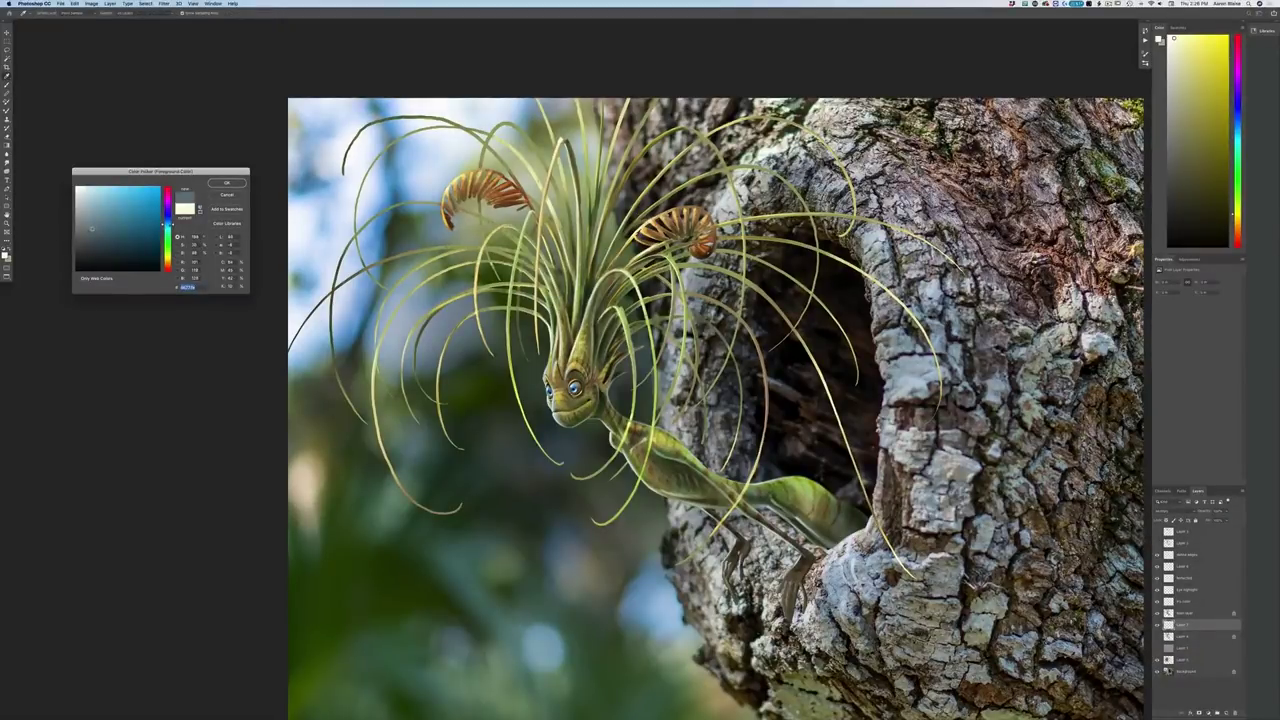
pyautogui.click(226, 183)
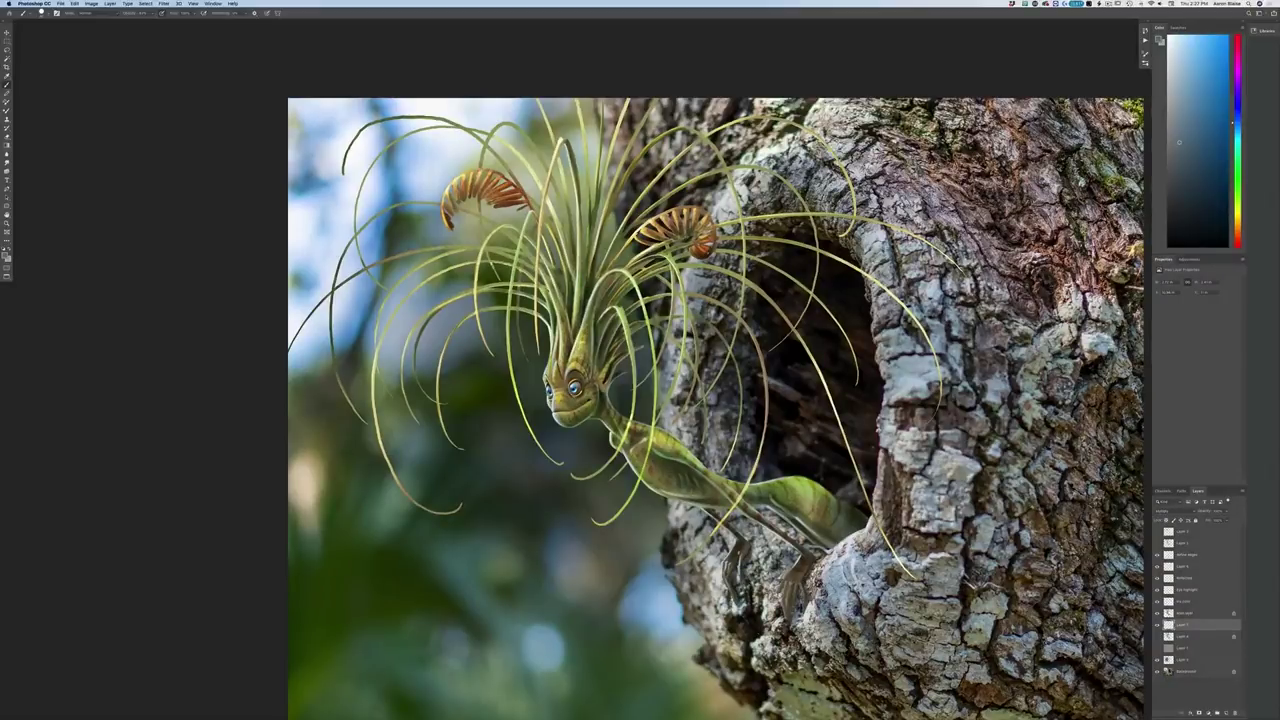
pyautogui.click(5, 256)
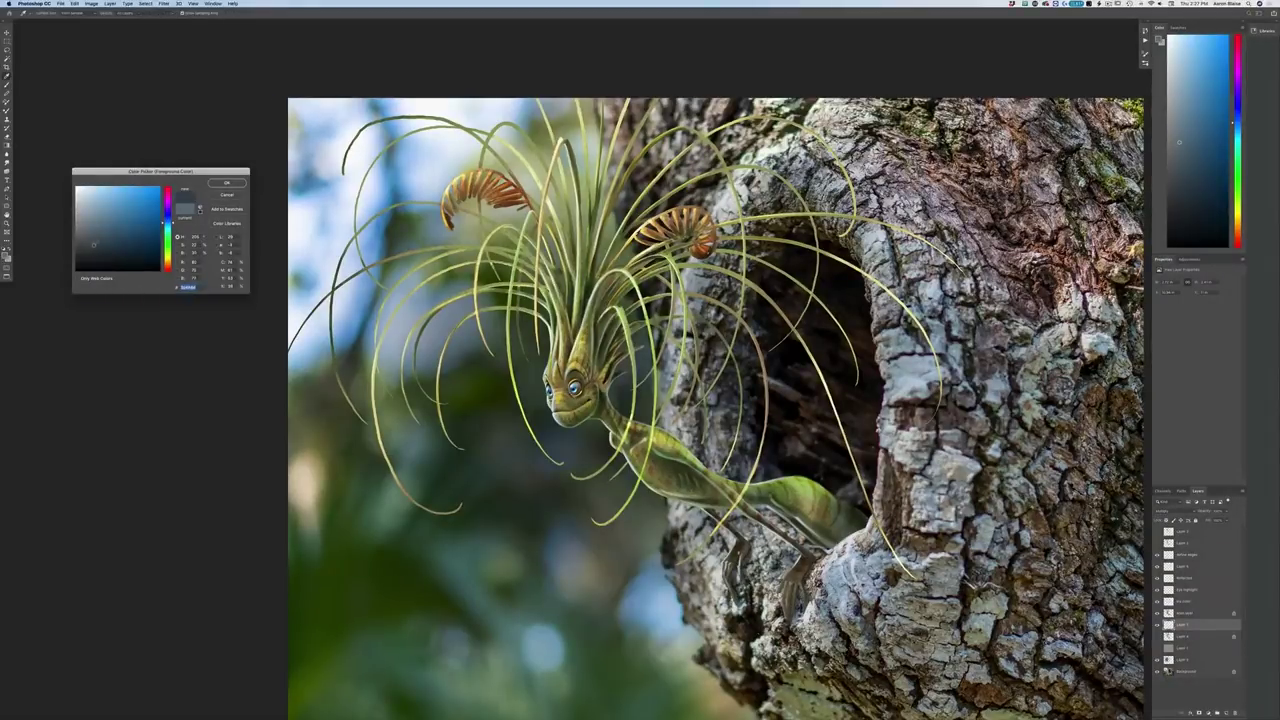
pyautogui.click(227, 183)
# Paint soft shadows on the bark around the creature's front foot and leg
pyautogui.moveTo(797, 601); pyautogui.dragTo(795, 611)
pyautogui.click(807, 564)
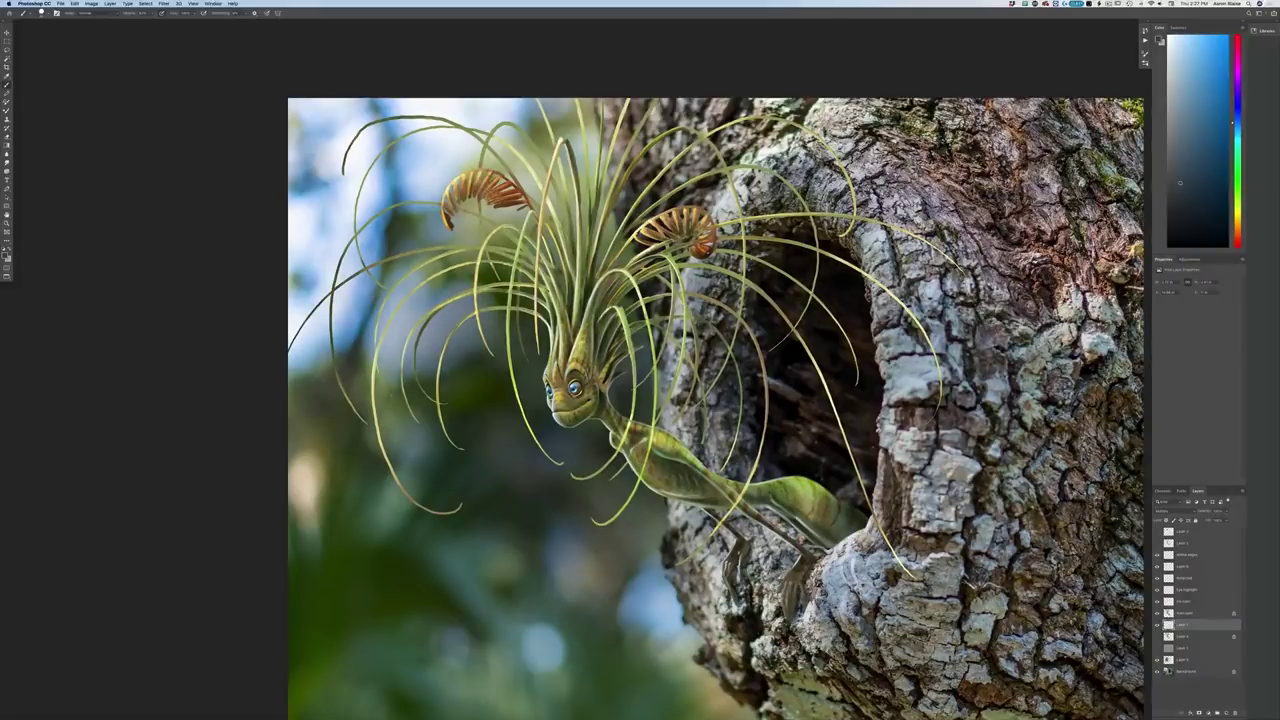
pyautogui.press('super+minus')
pyautogui.press('super+minus')
pyautogui.press('super+equal')
pyautogui.press('super+plus')
pyautogui.moveTo(822, 554); pyautogui.dragTo(800, 540)
# Make the edge-light layer active again and check the whole composition
pyautogui.click(1182, 555)
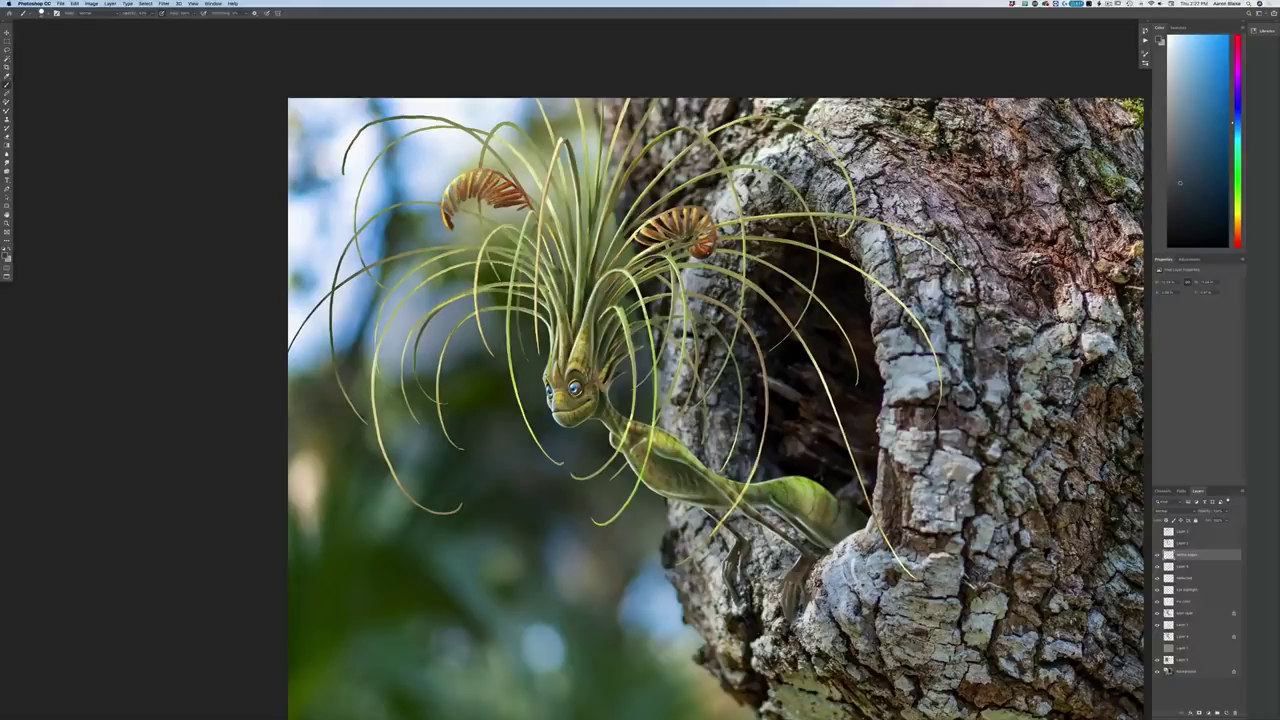
pyautogui.hotkey('ctrl', '-')
pyautogui.hotkey('ctrl', '-')
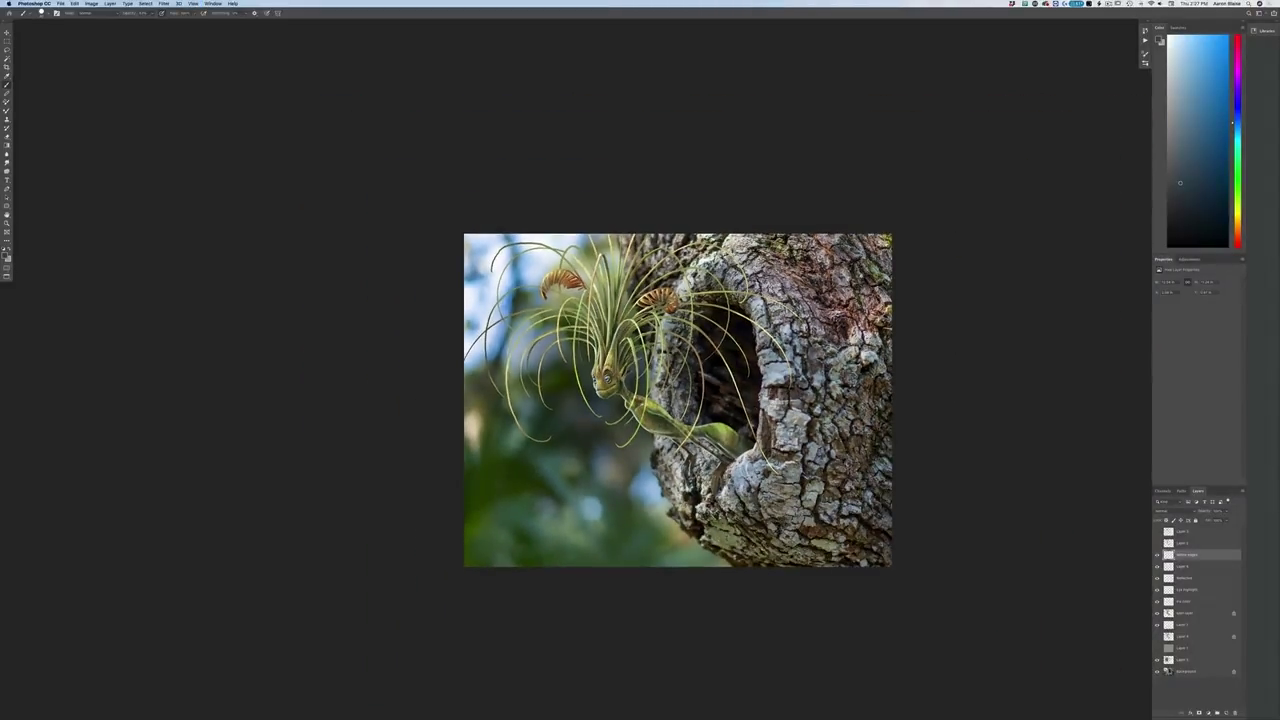
# Flip the whole canvas horizontally
pyautogui.click(91, 3)
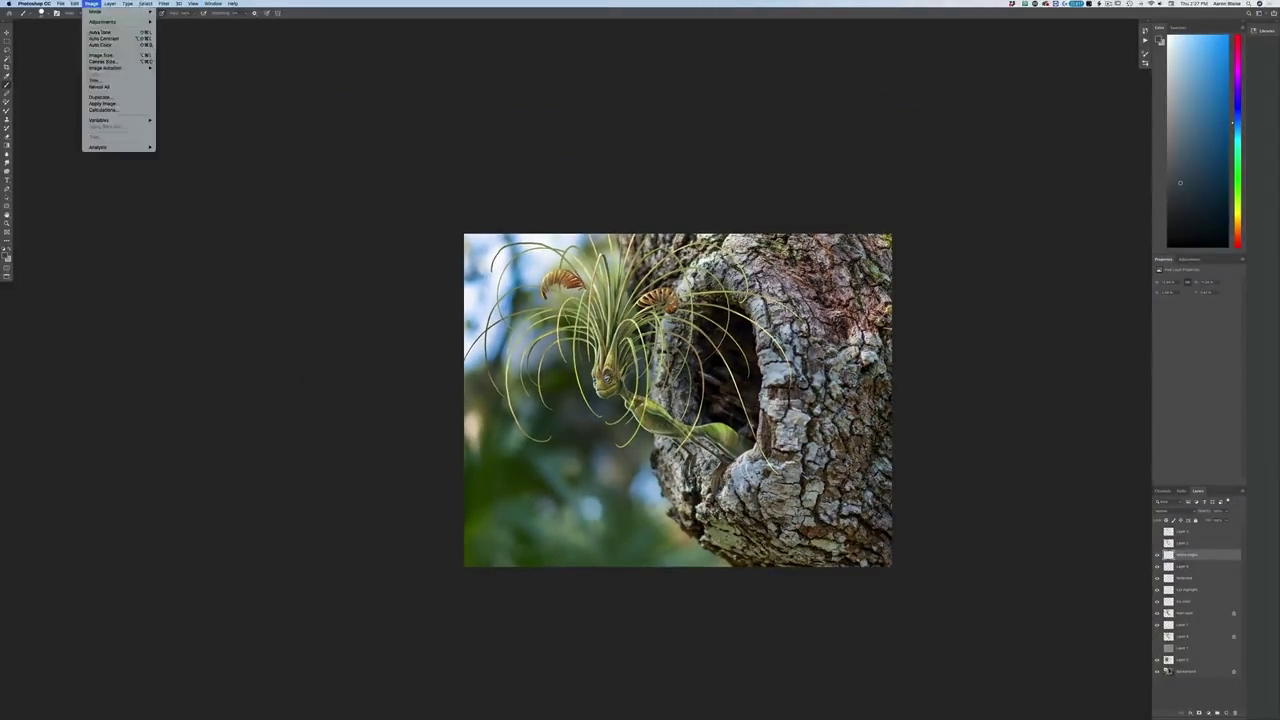
pyautogui.moveTo(105, 67)
pyautogui.click(188, 97)
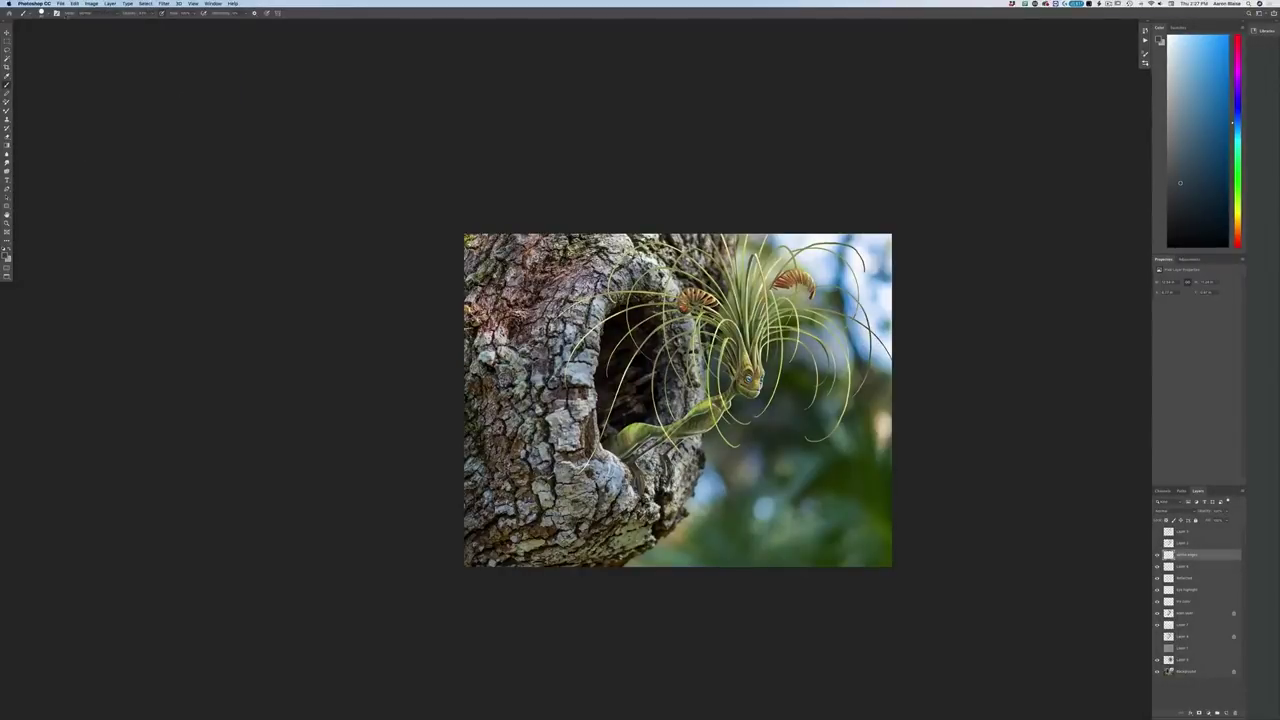
# Save the document in Photoshop format as Airplant Creature in the Creature Design folder, with maximum compatibility
pyautogui.click(61, 4)
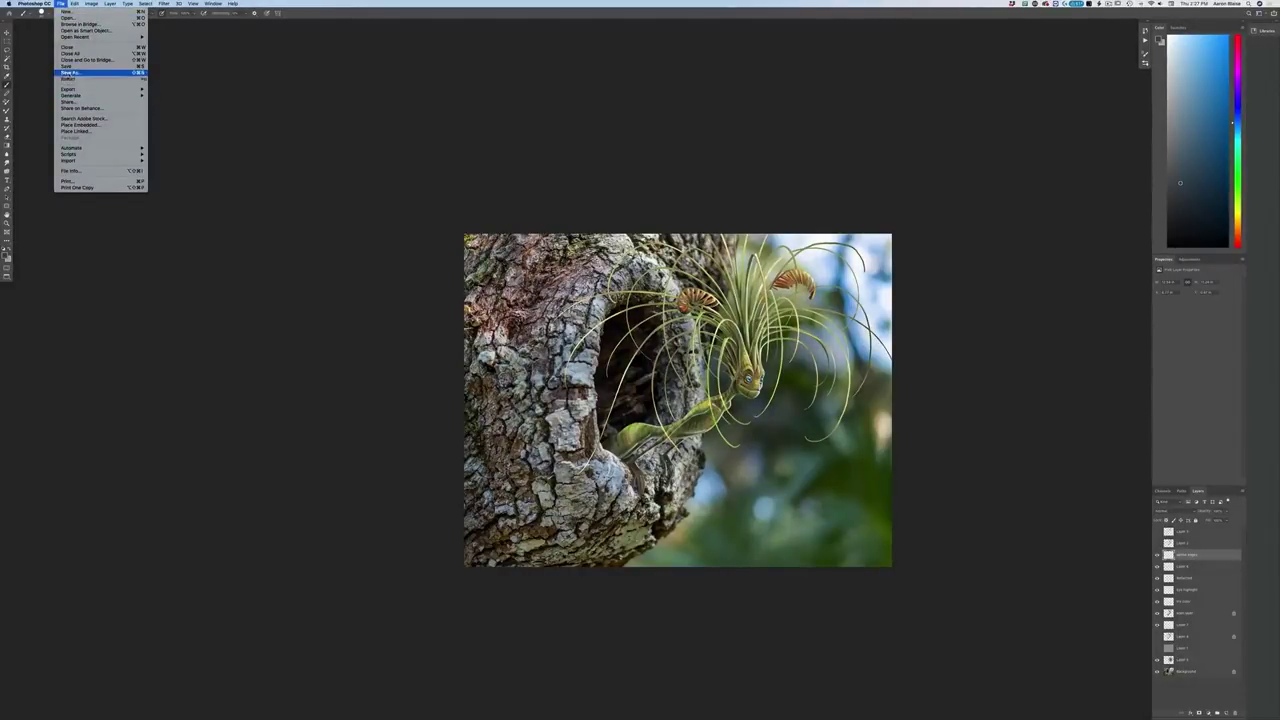
pyautogui.click(69, 73)
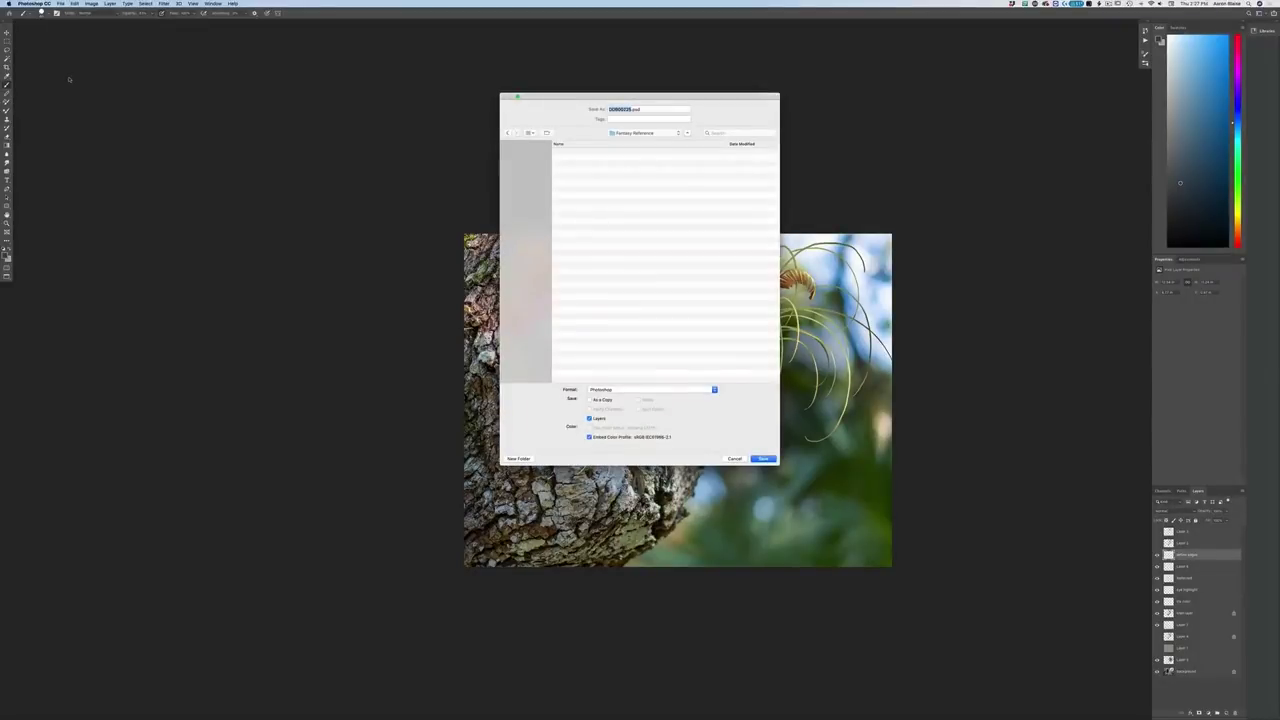
pyautogui.write('4')
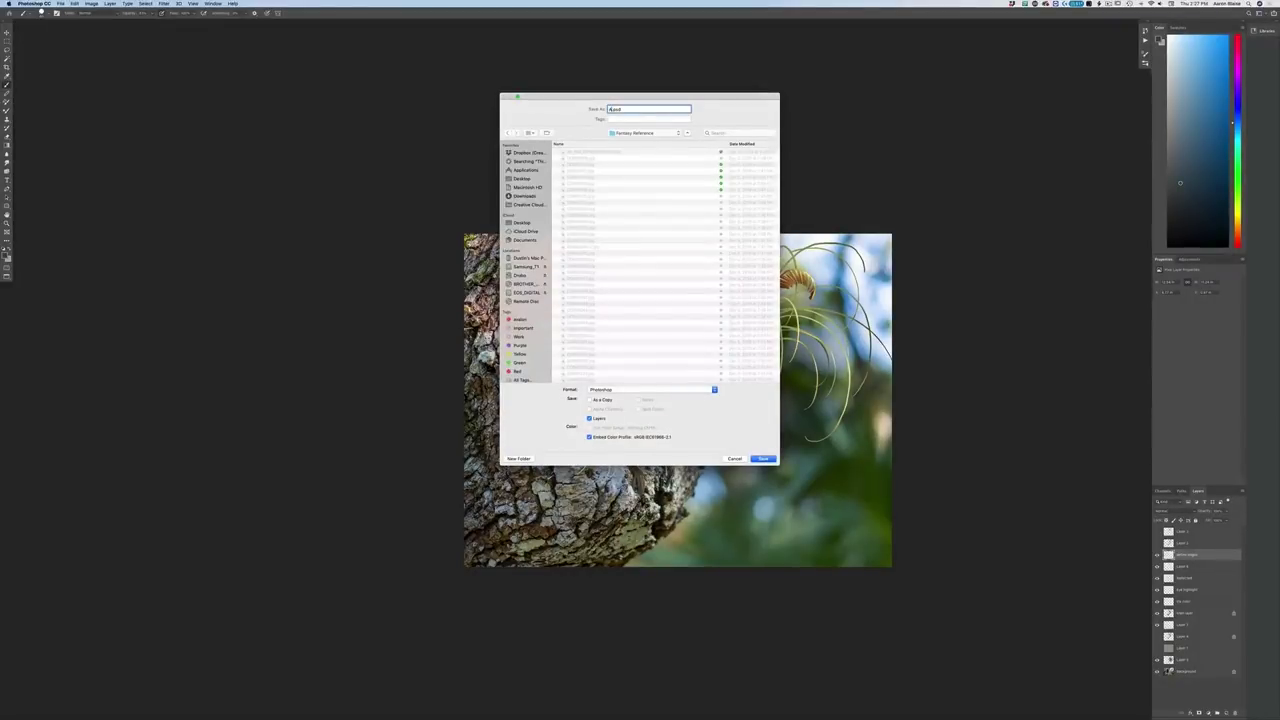
pyautogui.write('lielant Creres')
pyautogui.click(520, 152)
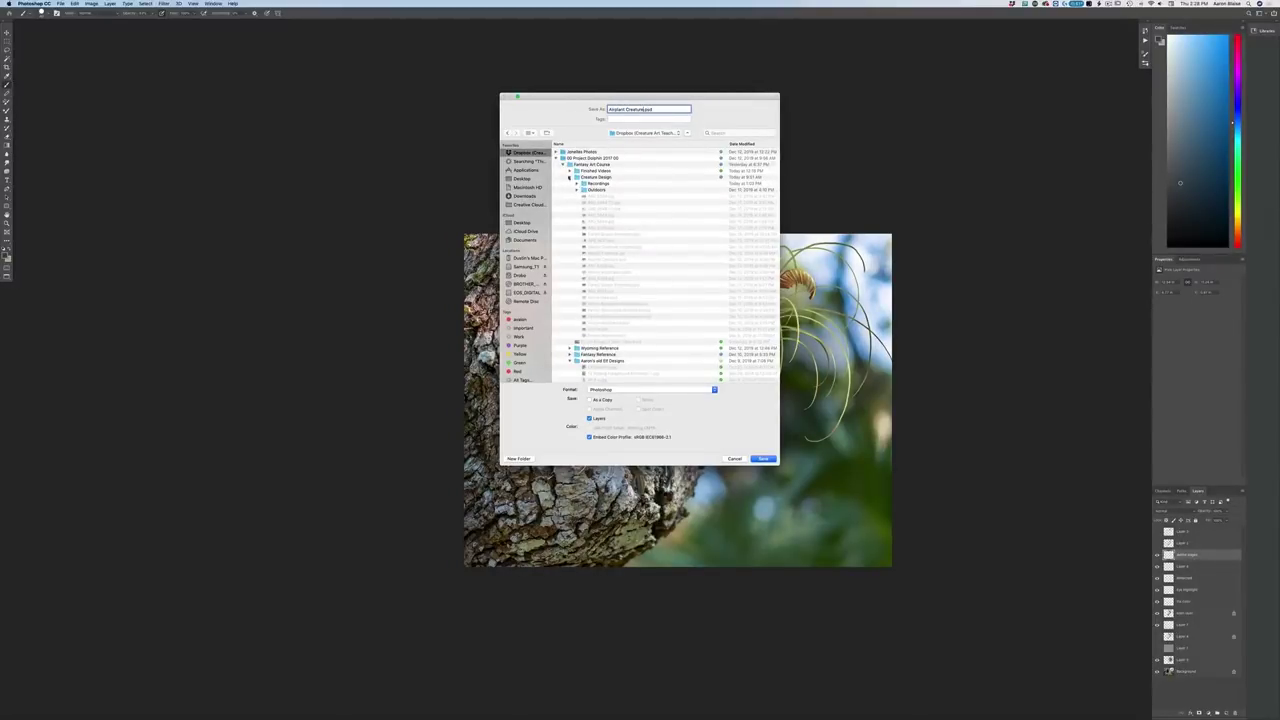
pyautogui.click(576, 178)
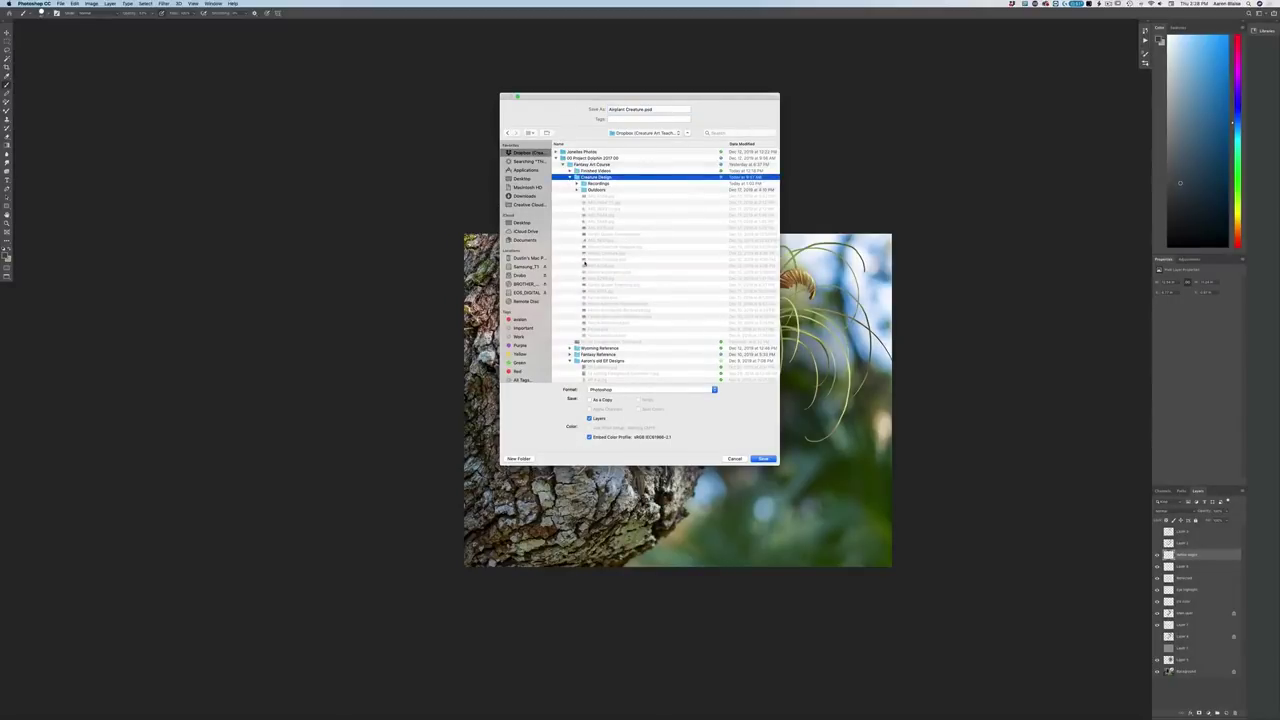
pyautogui.click(763, 458)
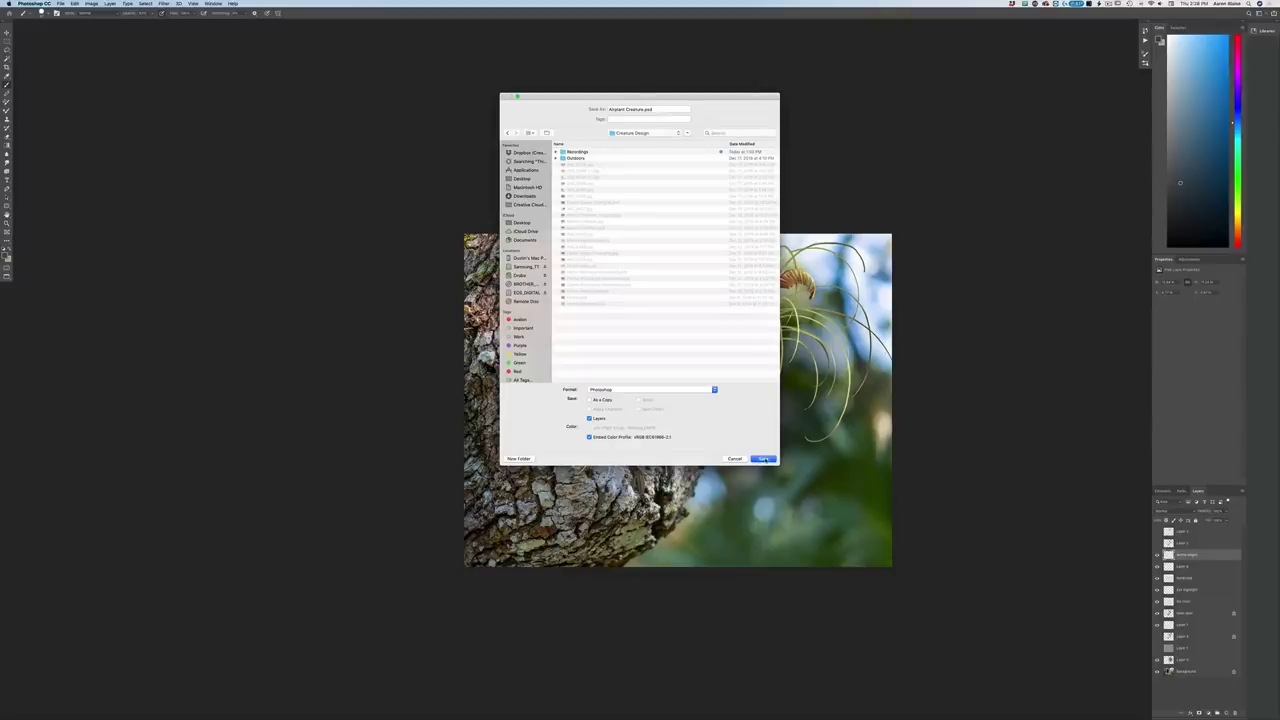
pyautogui.click(765, 458)
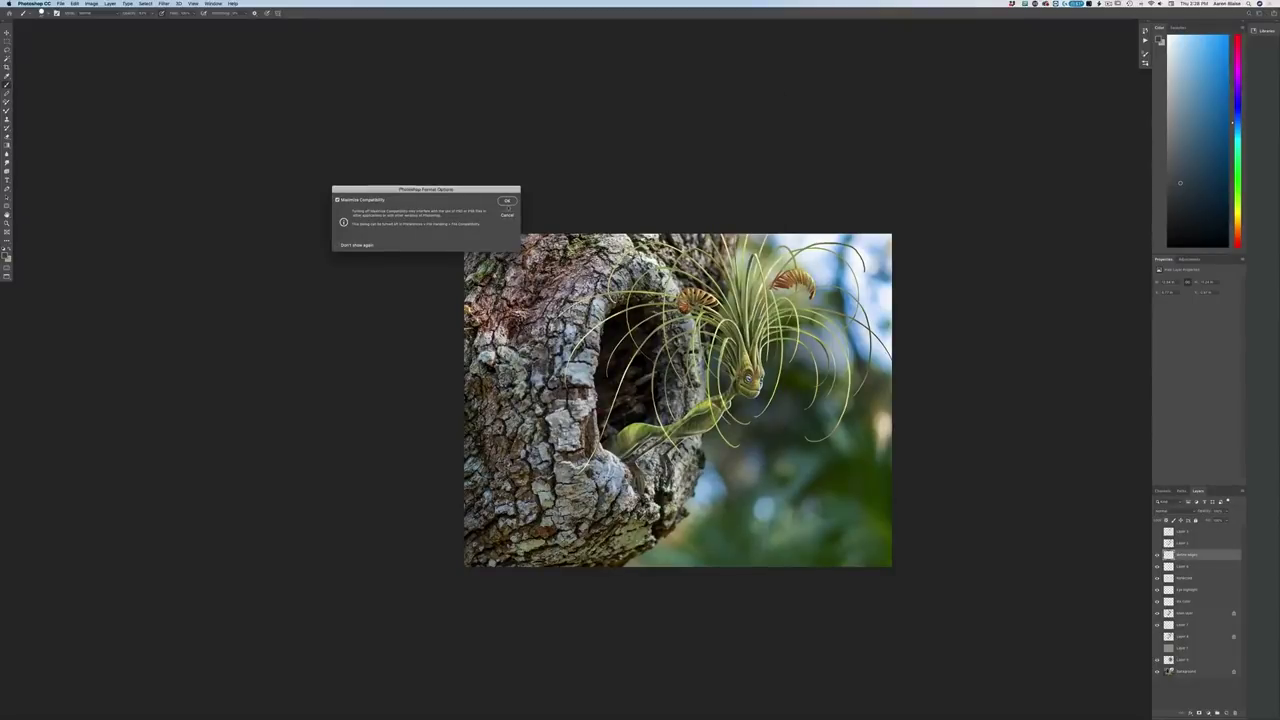
pyautogui.click(505, 202)
# Group all the creature layers from the main painted layer up to the edge-light layer
pyautogui.moveTo(349, 484); pyautogui.dragTo(313, 454)
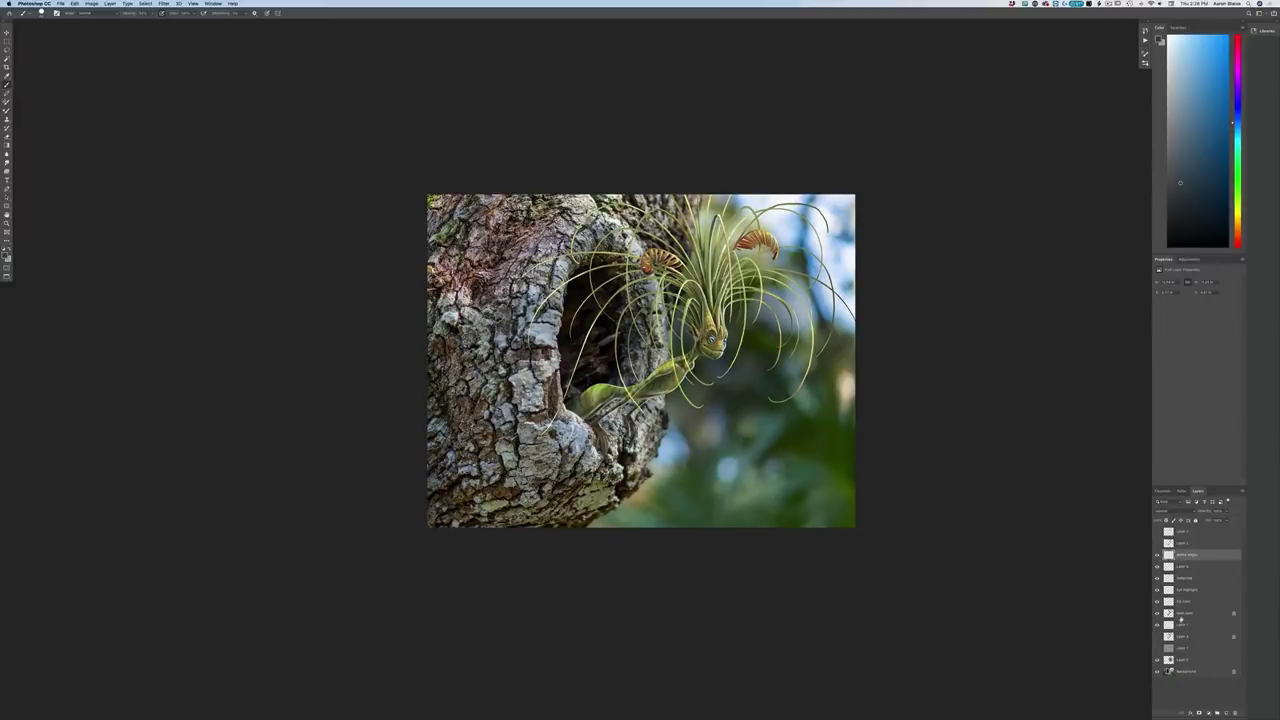
pyautogui.click(1181, 615)
pyautogui.keyDown('shift'); pyautogui.click(1183, 556); pyautogui.keyUp('shift')
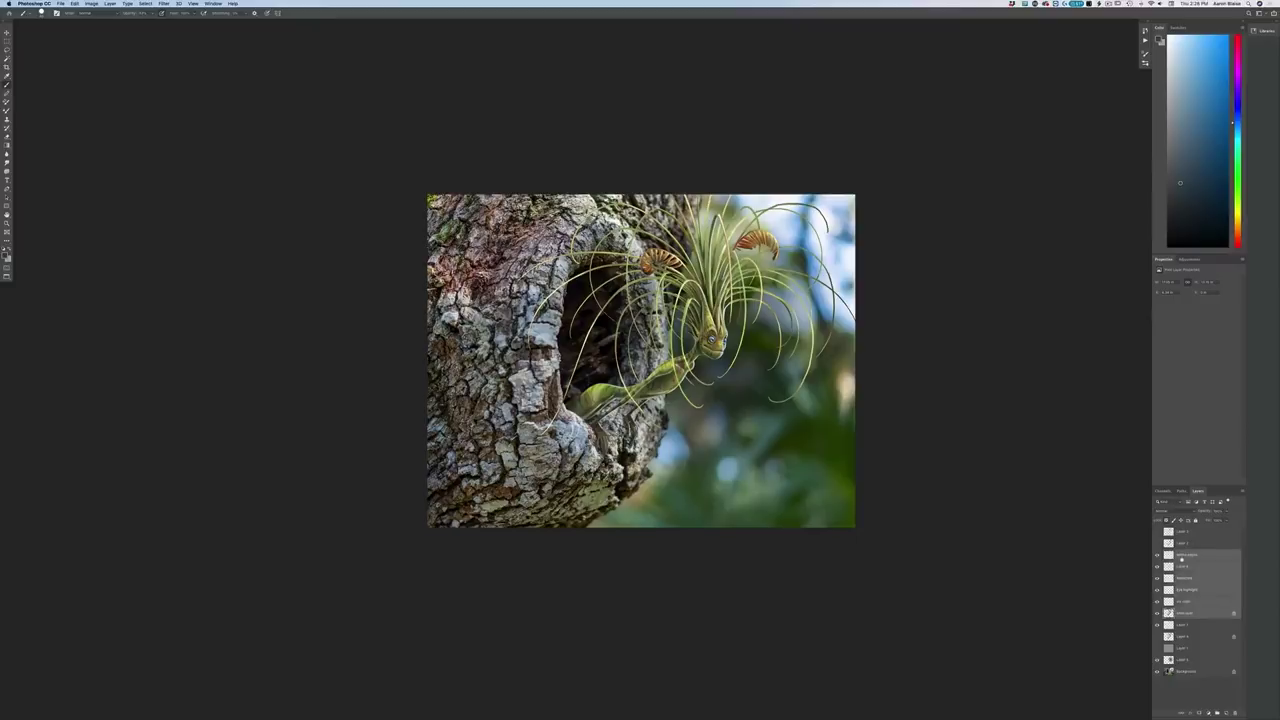
pyautogui.click(1216, 713)
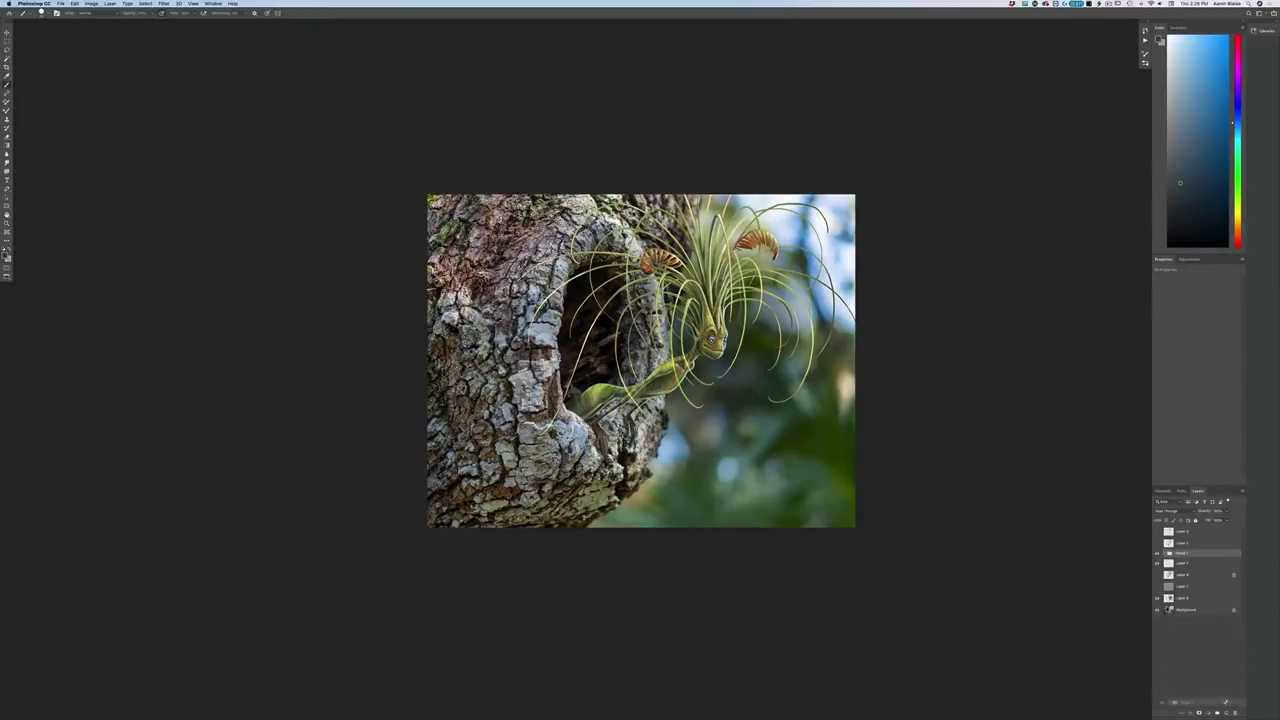
# Duplicate the creature group, keep the original hidden, and merge the duplicate into a single layer
pyautogui.moveTo(1221, 553); pyautogui.dragTo(1227, 713)
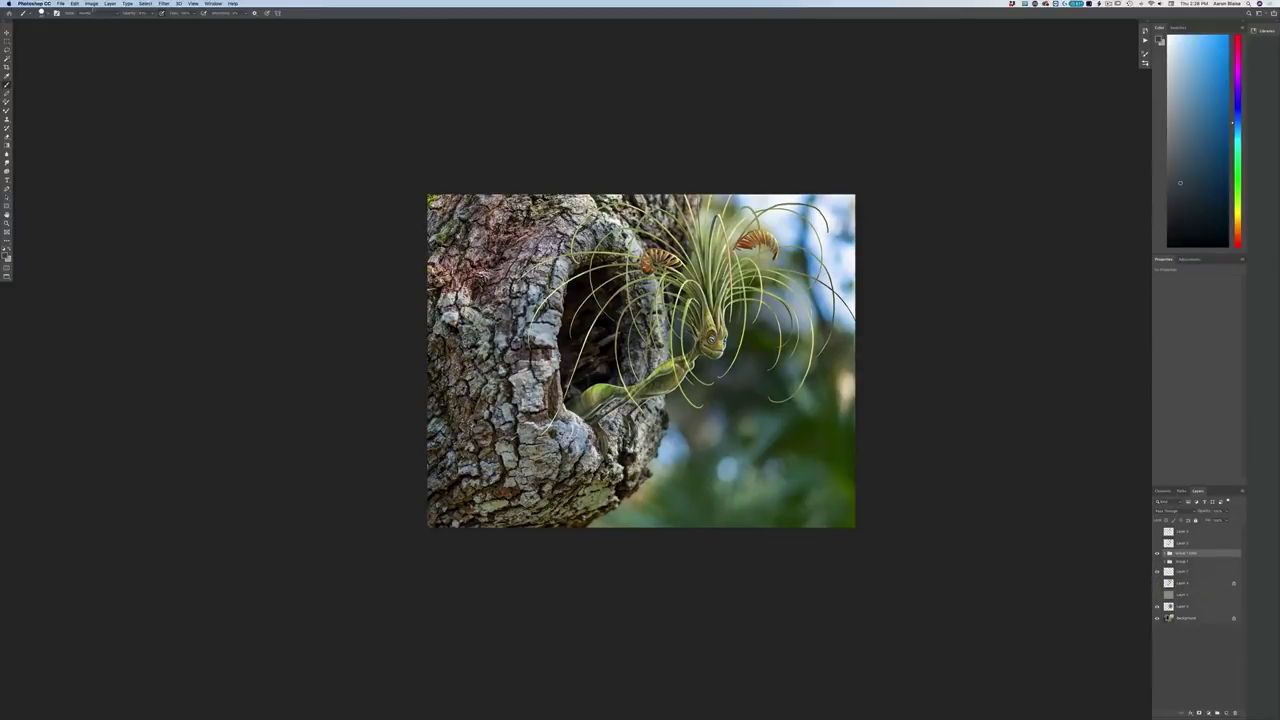
pyautogui.click(110, 3)
pyautogui.click(125, 249)
# Compare the image with the merged creature layer hidden and shown
pyautogui.press('super+plus')
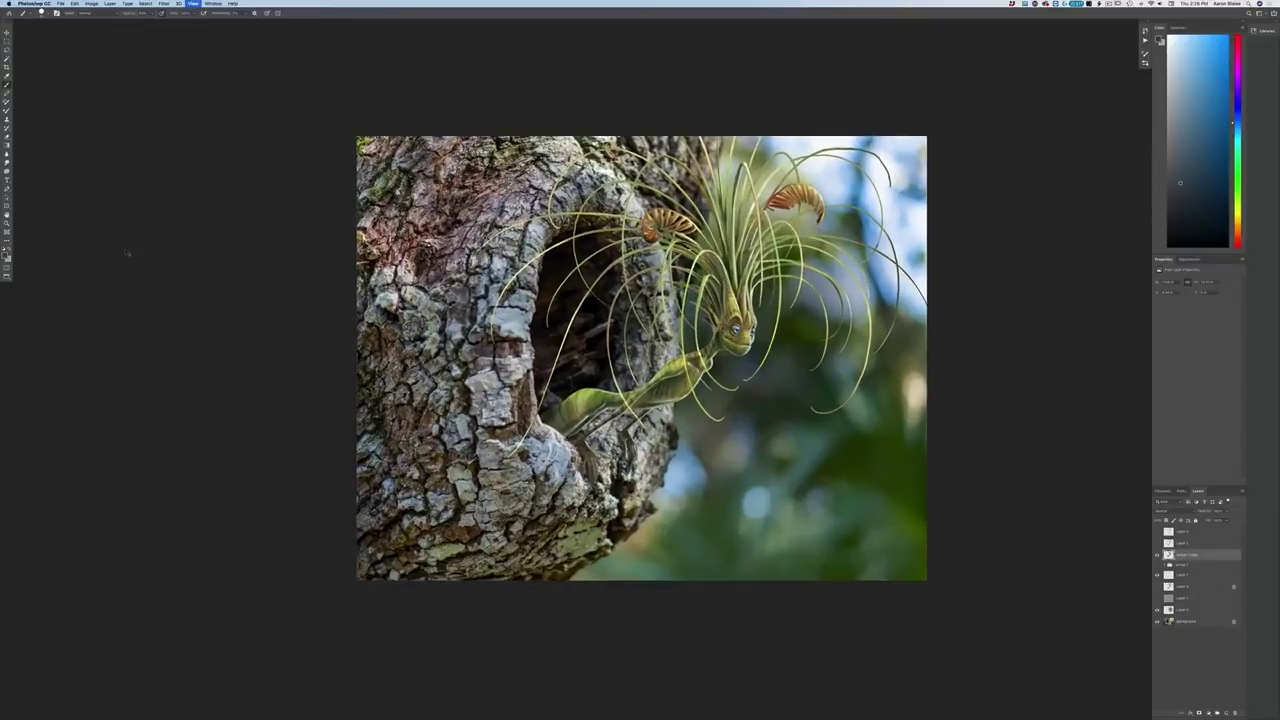
pyautogui.click(1157, 554)
pyautogui.click(1157, 554)
pyautogui.click(1157, 554)
pyautogui.click(1157, 554)
pyautogui.click(1157, 554)
pyautogui.click(1157, 554)
pyautogui.click(1157, 554)
pyautogui.click(1157, 554)
# Choose the Smudge tool with a soft round brush and soften the creature's rear end inside the tree hollow
pyautogui.press('super+plus')
pyautogui.moveTo(186, 423); pyautogui.dragTo(120, 443)
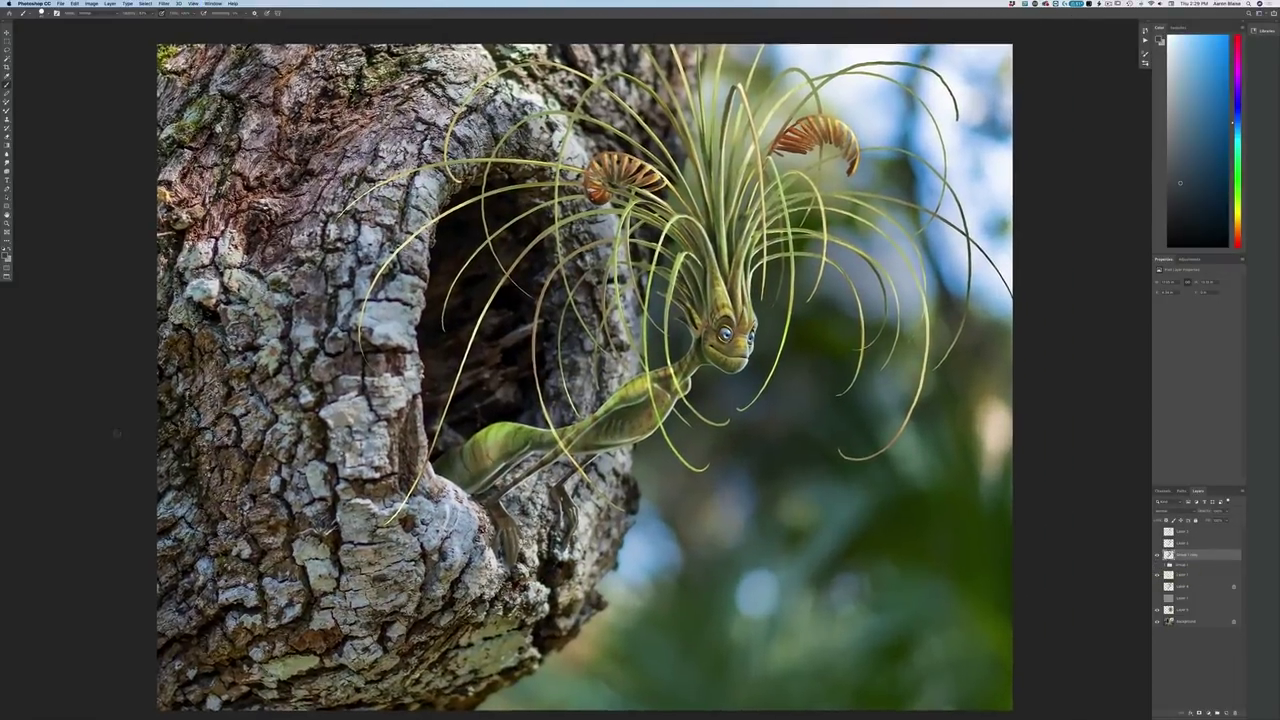
pyautogui.click(9, 167)
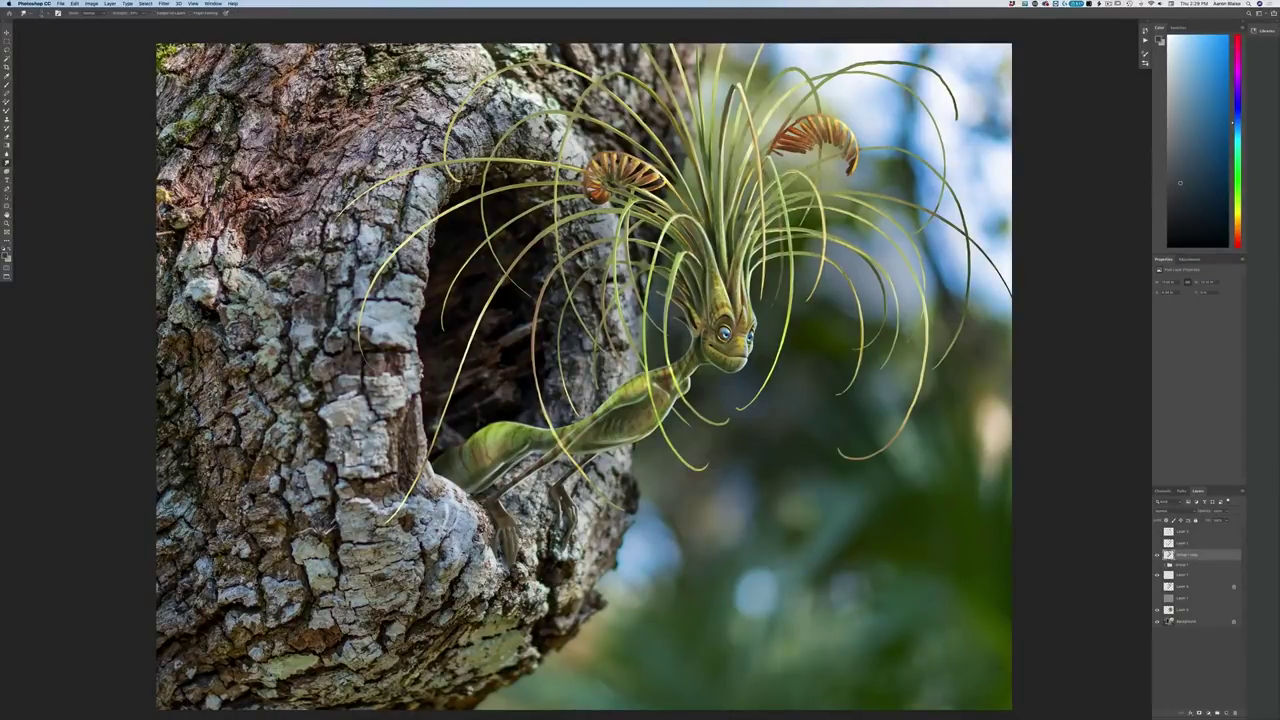
pyautogui.click(44, 14)
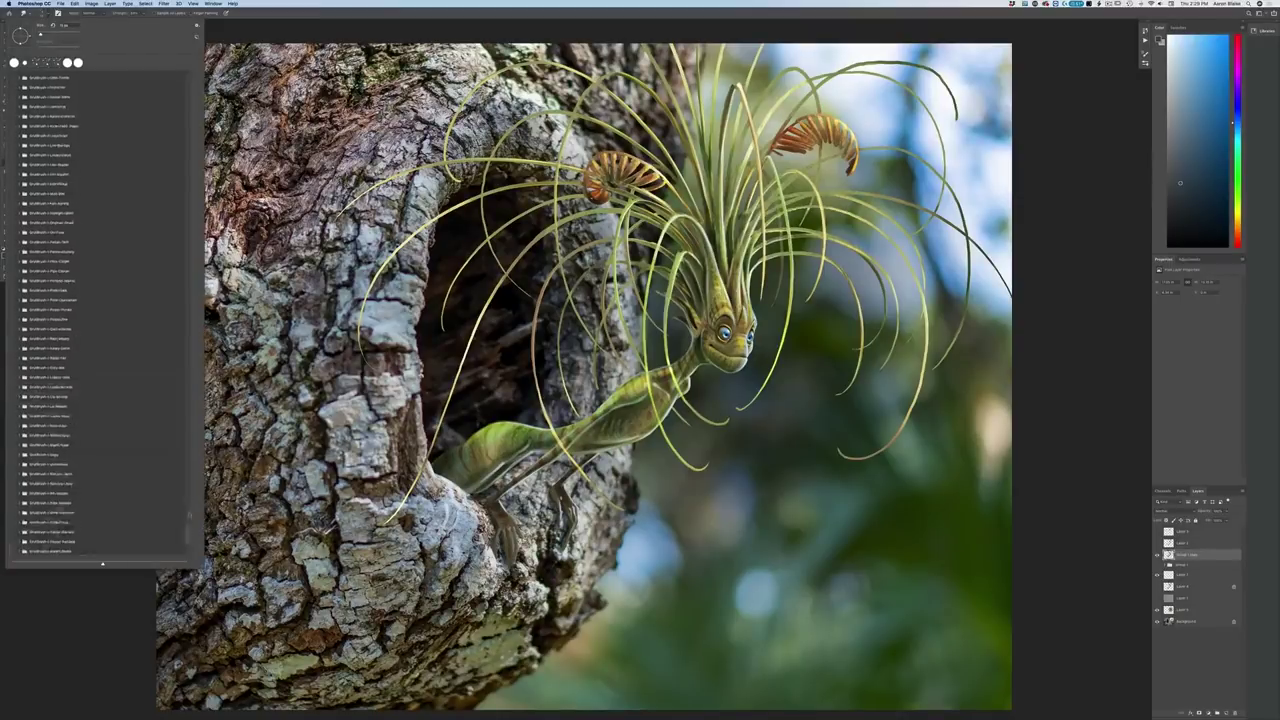
pyautogui.scroll(-10, 175, 67)
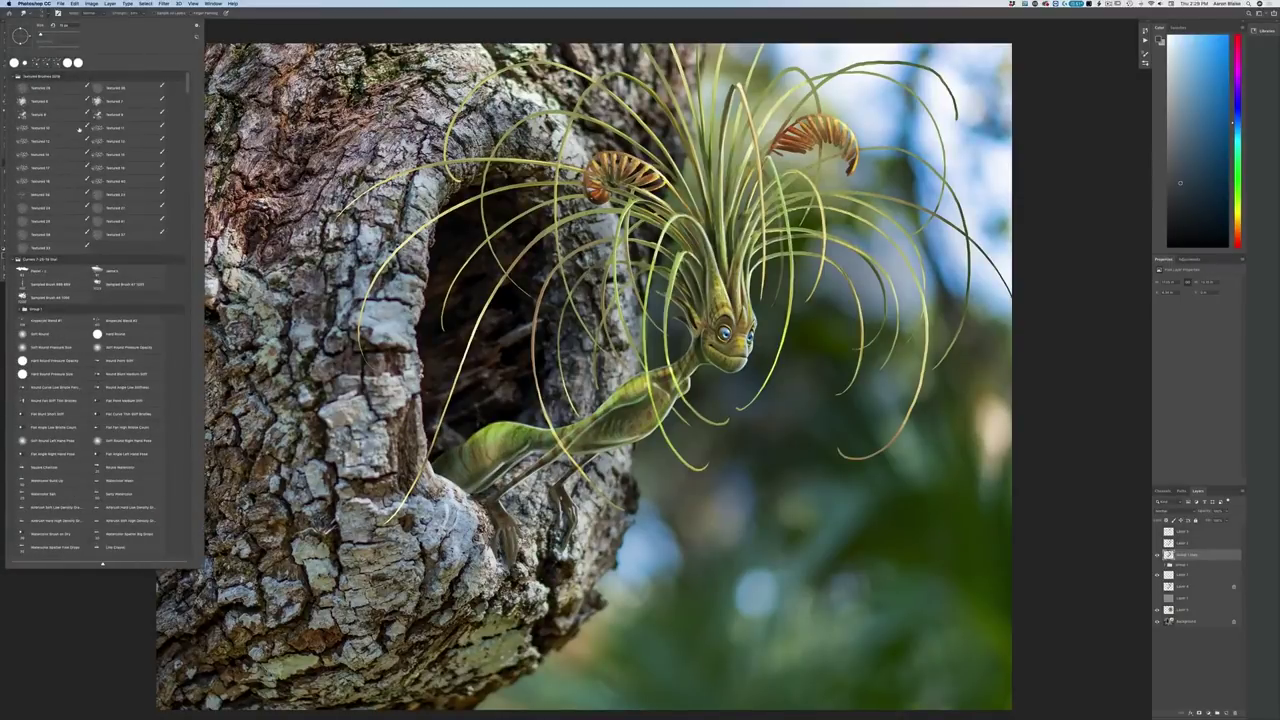
pyautogui.click(100, 348)
pyautogui.click(97, 626)
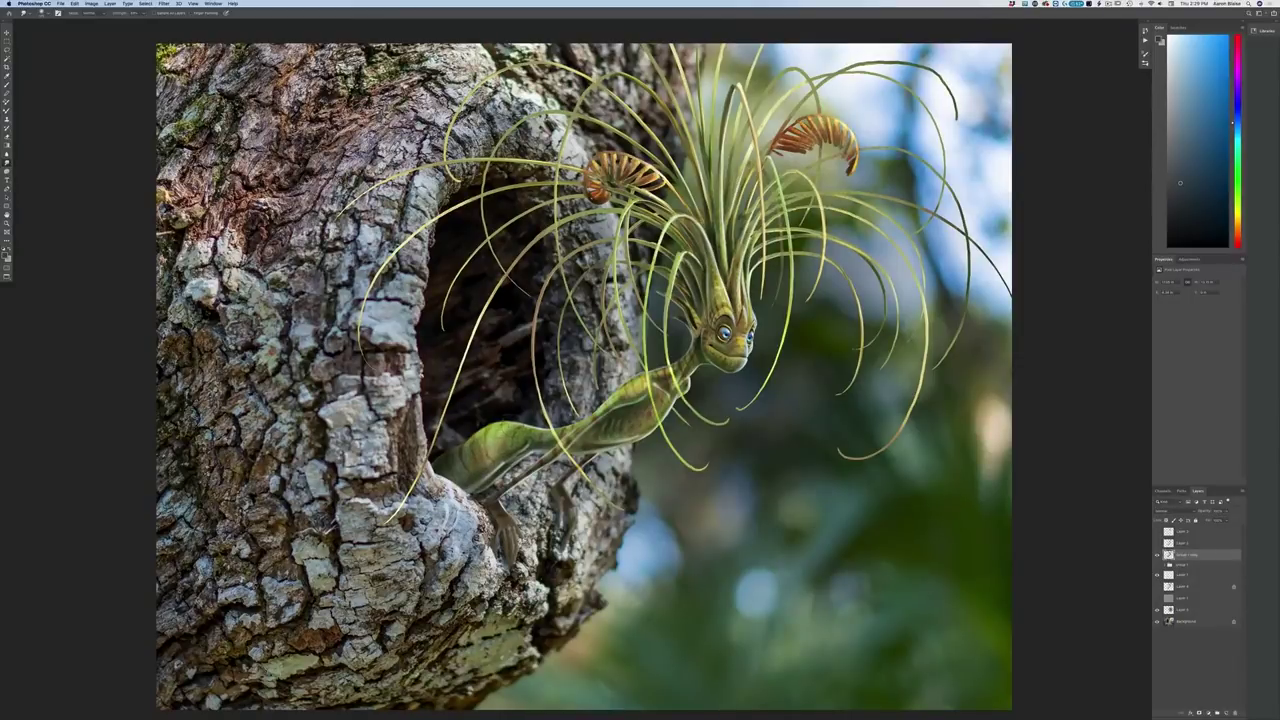
pyautogui.moveTo(469, 452); pyautogui.dragTo(447, 460)
# Duplicate the merged creature layer, hide the copy beneath it, and return to the Smudge tool
pyautogui.moveTo(1190, 555); pyautogui.dragTo(1225, 713)
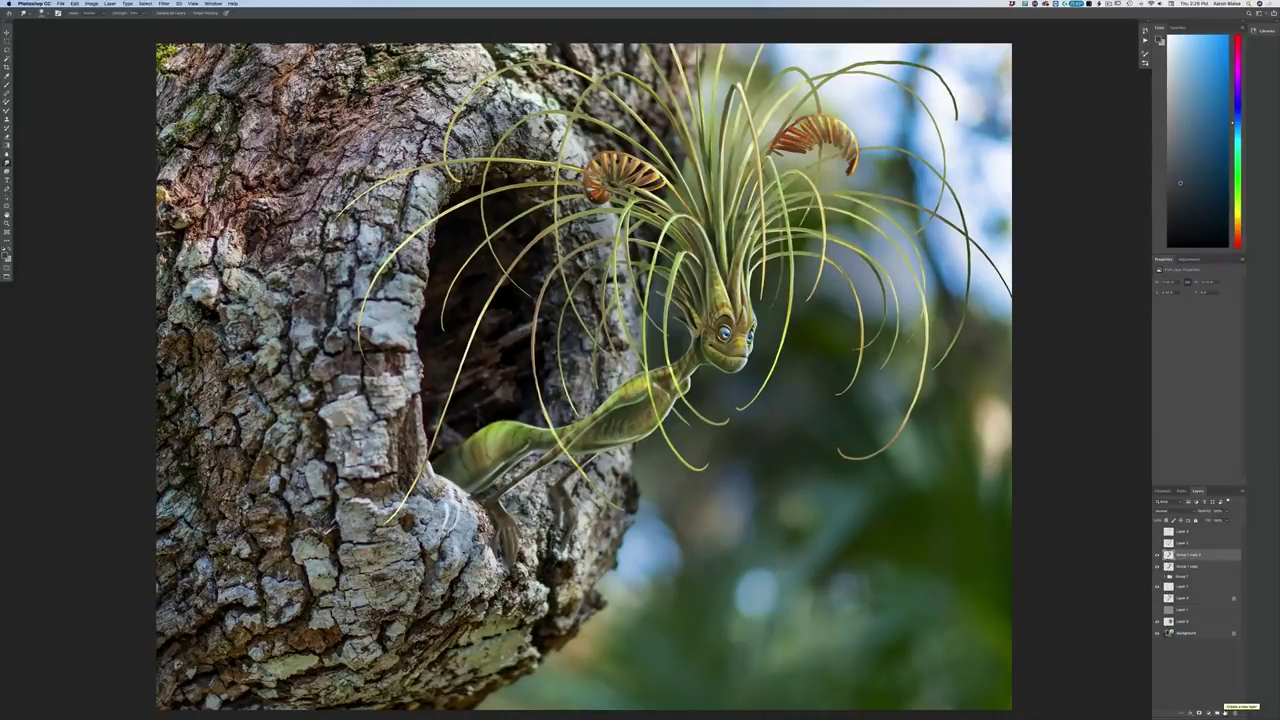
pyautogui.press('p')
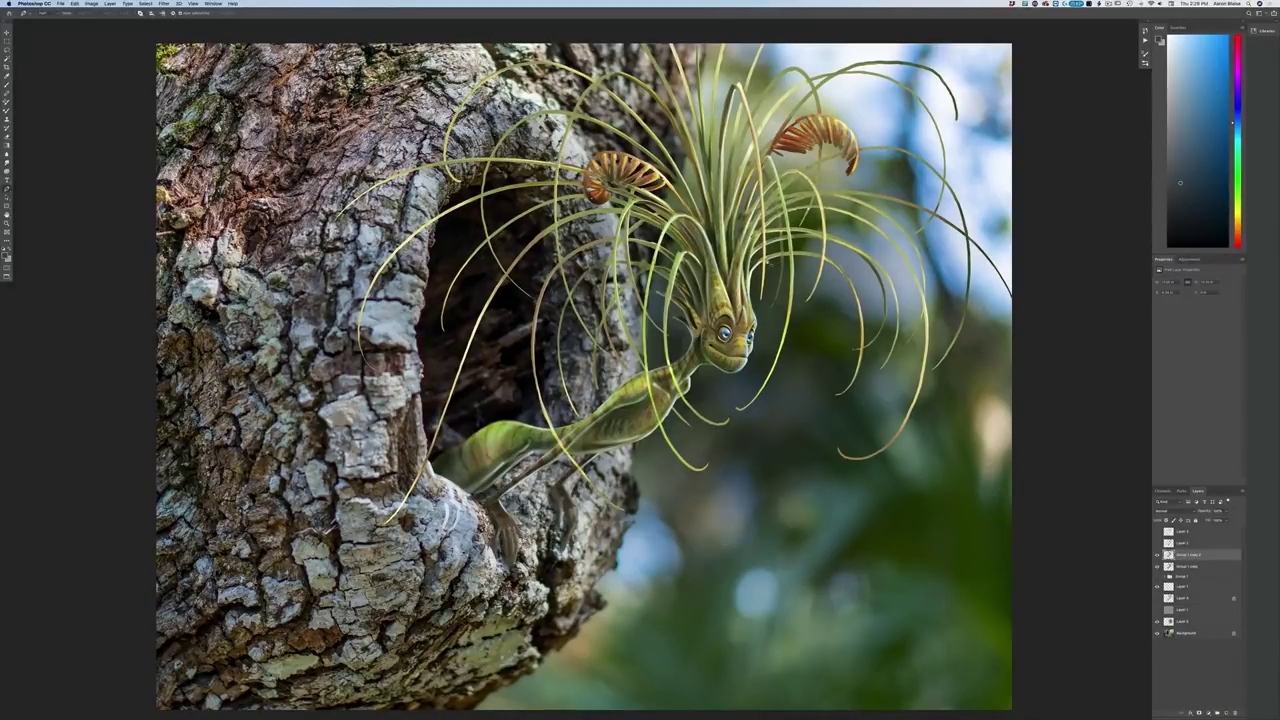
pyautogui.click(7, 163)
pyautogui.click(1158, 567)
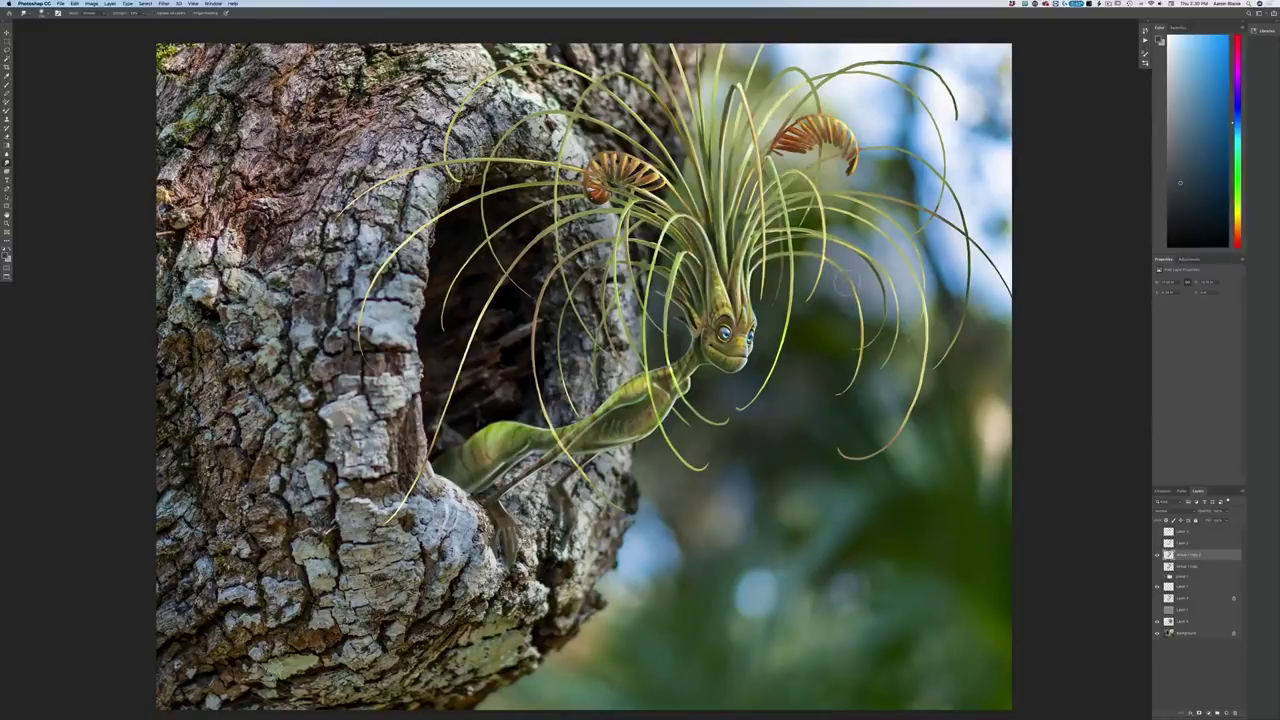
# Smudge the curling leaf strands beside and below the creature's head so they look out of focus
pyautogui.moveTo(851, 308)
pyautogui.mouseDown()
pyautogui.moveTo(864, 342)
pyautogui.moveTo(850, 338)
pyautogui.moveTo(846, 378)
pyautogui.moveTo(854, 370)
pyautogui.moveTo(835, 390)
pyautogui.moveTo(845, 402)
pyautogui.moveTo(845, 368)
pyautogui.mouseUp()
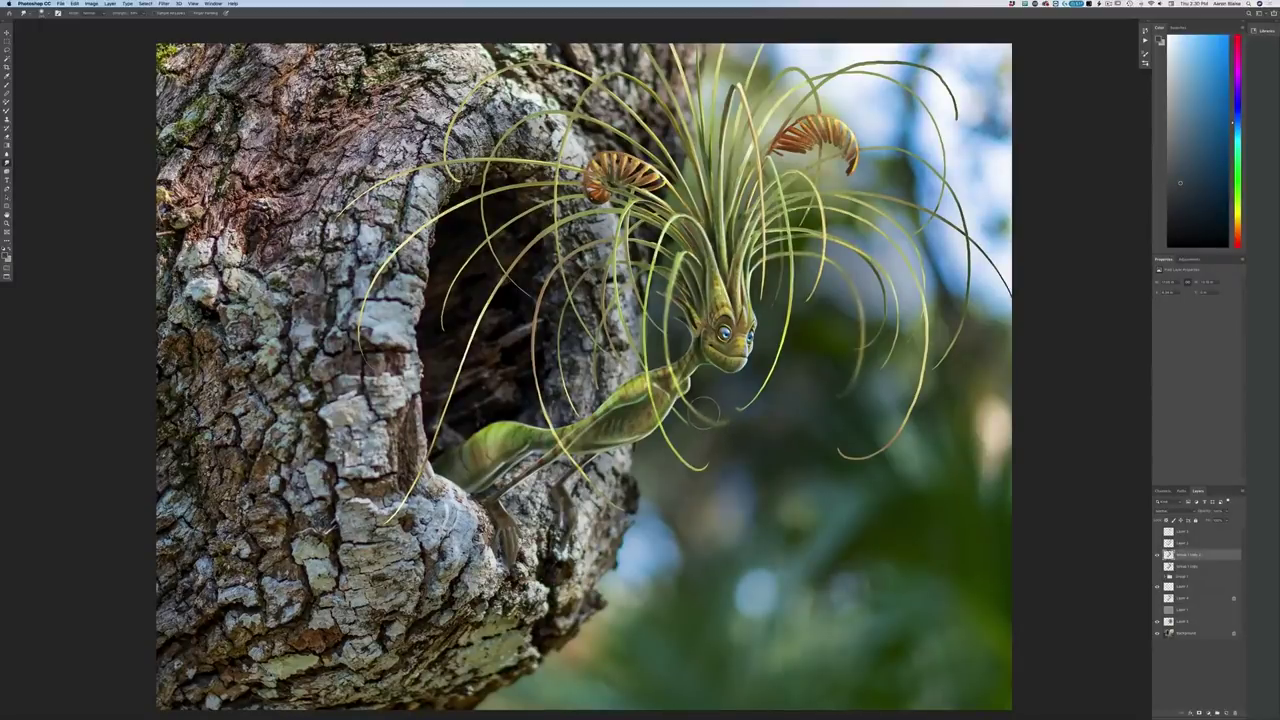
pyautogui.moveTo(745, 408); pyautogui.dragTo(760, 392)
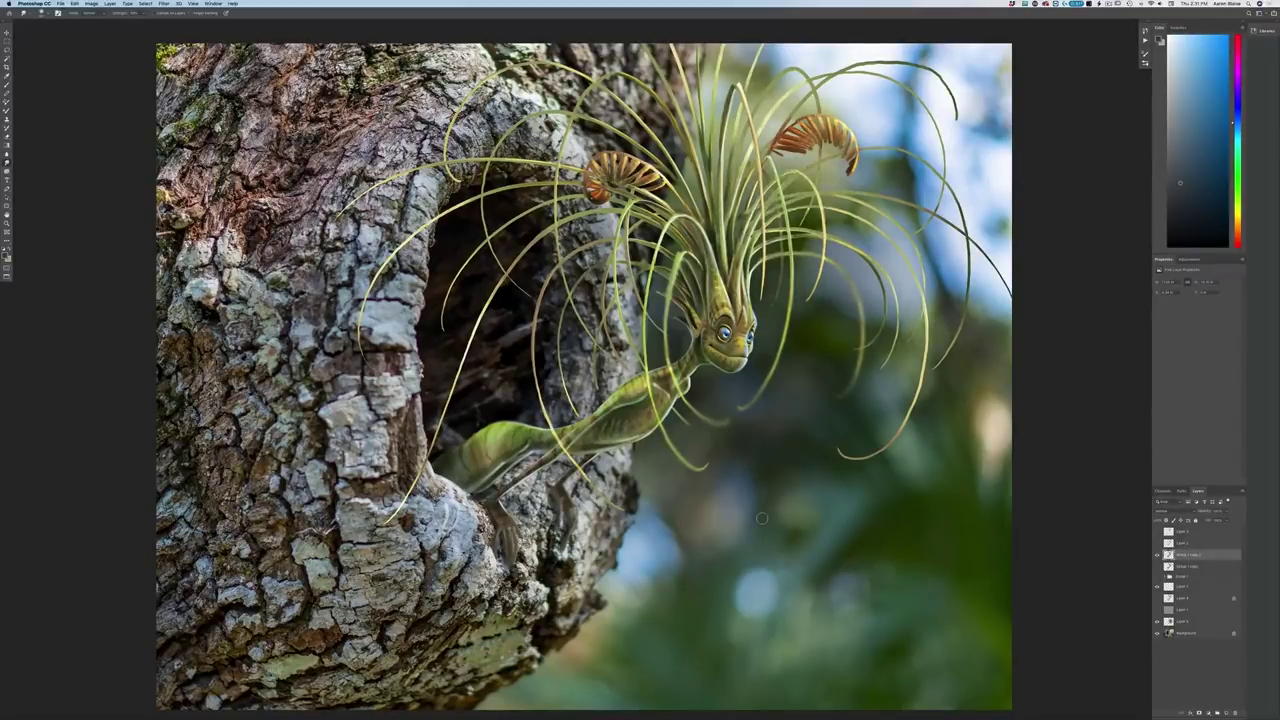
# Duplicate the softened creature layer and stack both copies visibly, checking them against the earlier merged version
pyautogui.moveTo(1181, 560); pyautogui.dragTo(1226, 713)
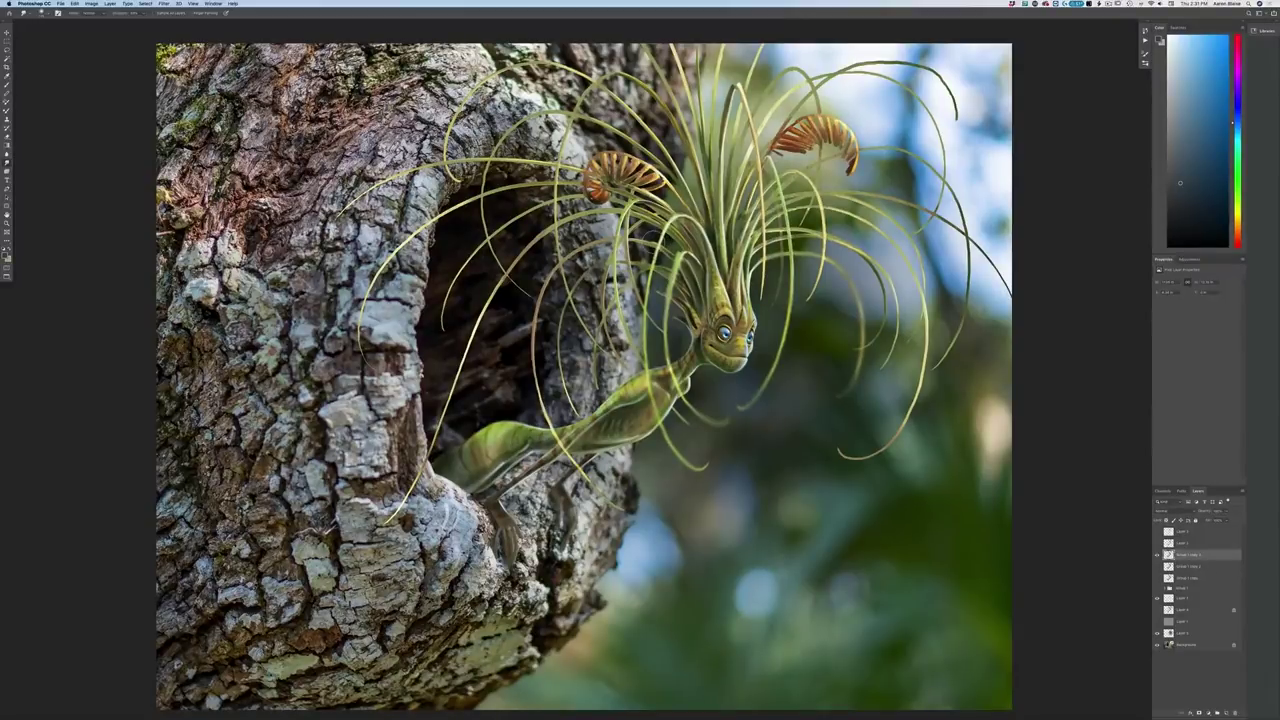
pyautogui.click(1157, 567)
pyautogui.click(1157, 567)
pyautogui.click(1157, 567)
pyautogui.click(1157, 577)
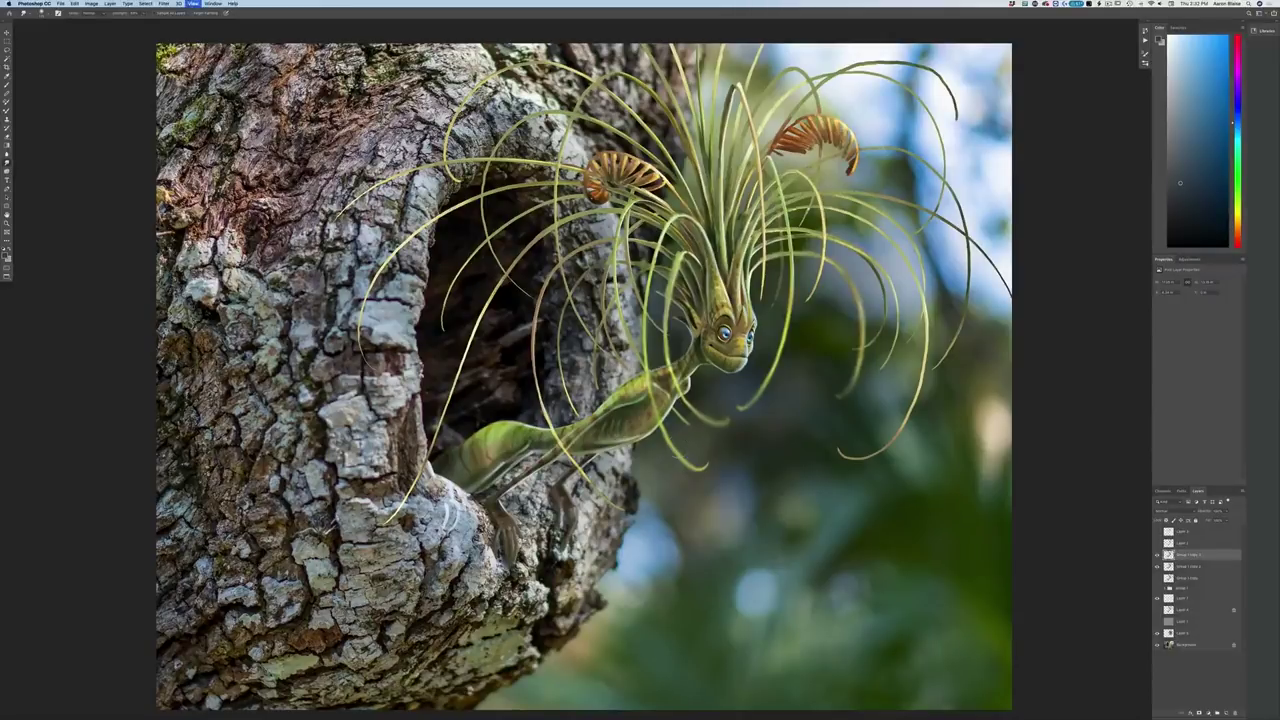
pyautogui.press('super+minus')
pyautogui.press('super+minus')
pyautogui.press('super+plus')
pyautogui.press('super+plus')
pyautogui.click(1157, 578)
pyautogui.click(1157, 566)
# Merge the two visible softened creature copies into one layer
pyautogui.keyDown('shift'); pyautogui.click(1175, 567); pyautogui.keyUp('shift')
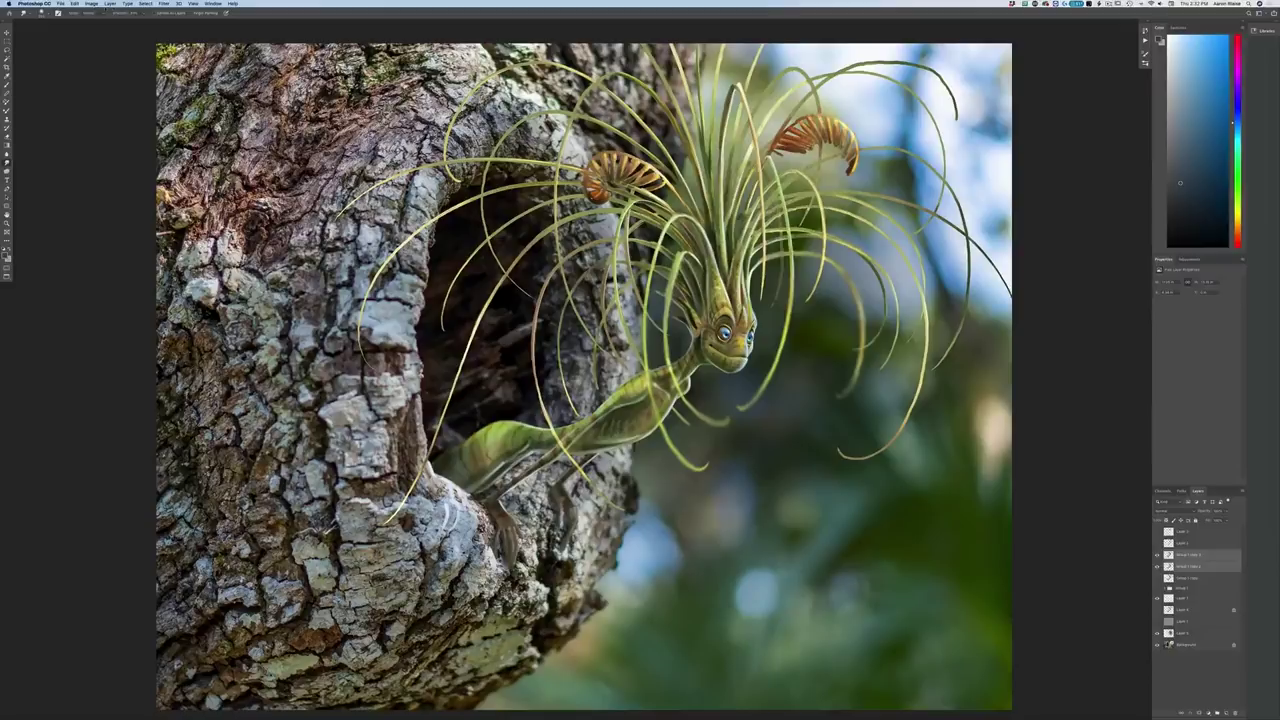
pyautogui.click(110, 4)
pyautogui.click(119, 251)
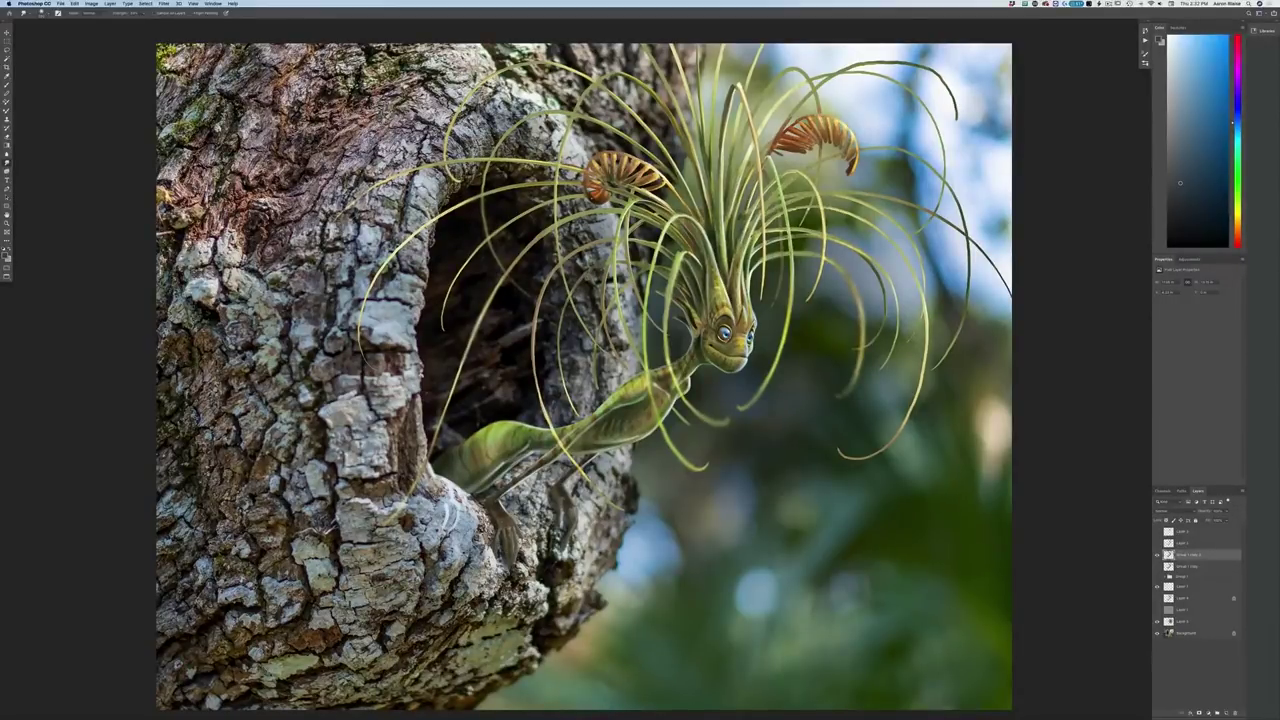
# Examine the softened leaf strands close up and the whole composition from a distance
pyautogui.press('super+plus')
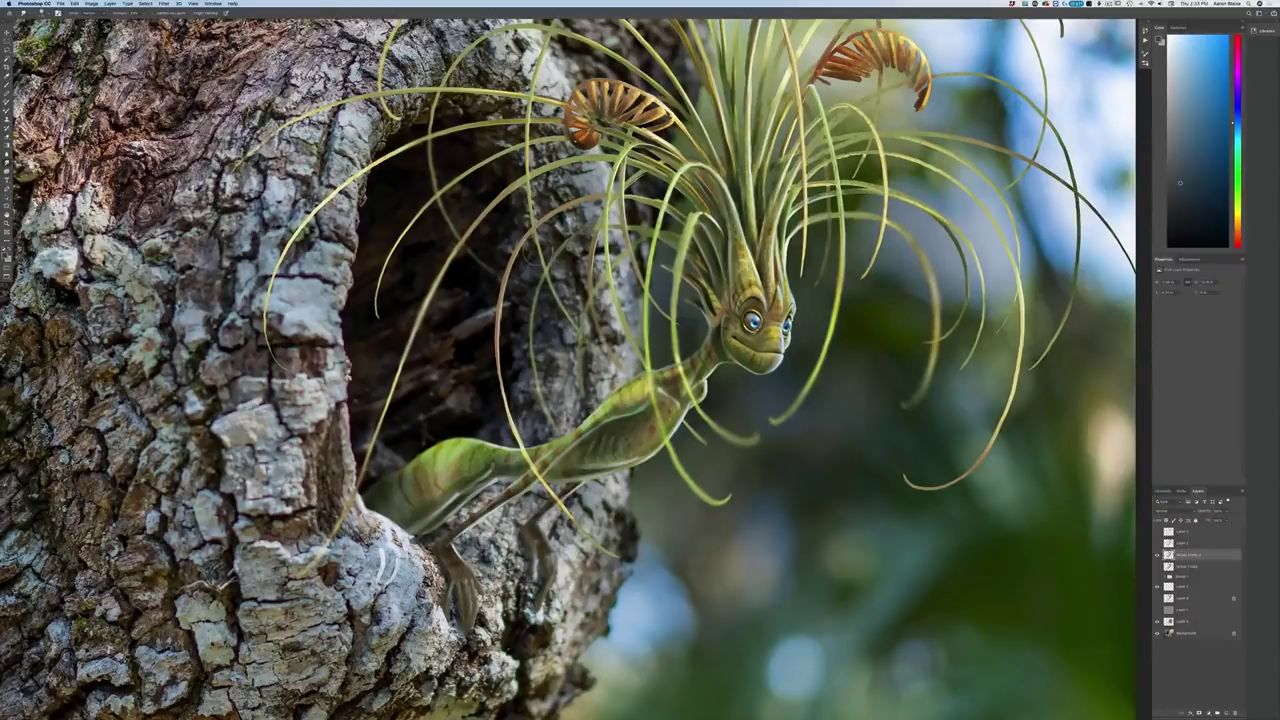
pyautogui.press('super+minus')
pyautogui.press('super+minus')
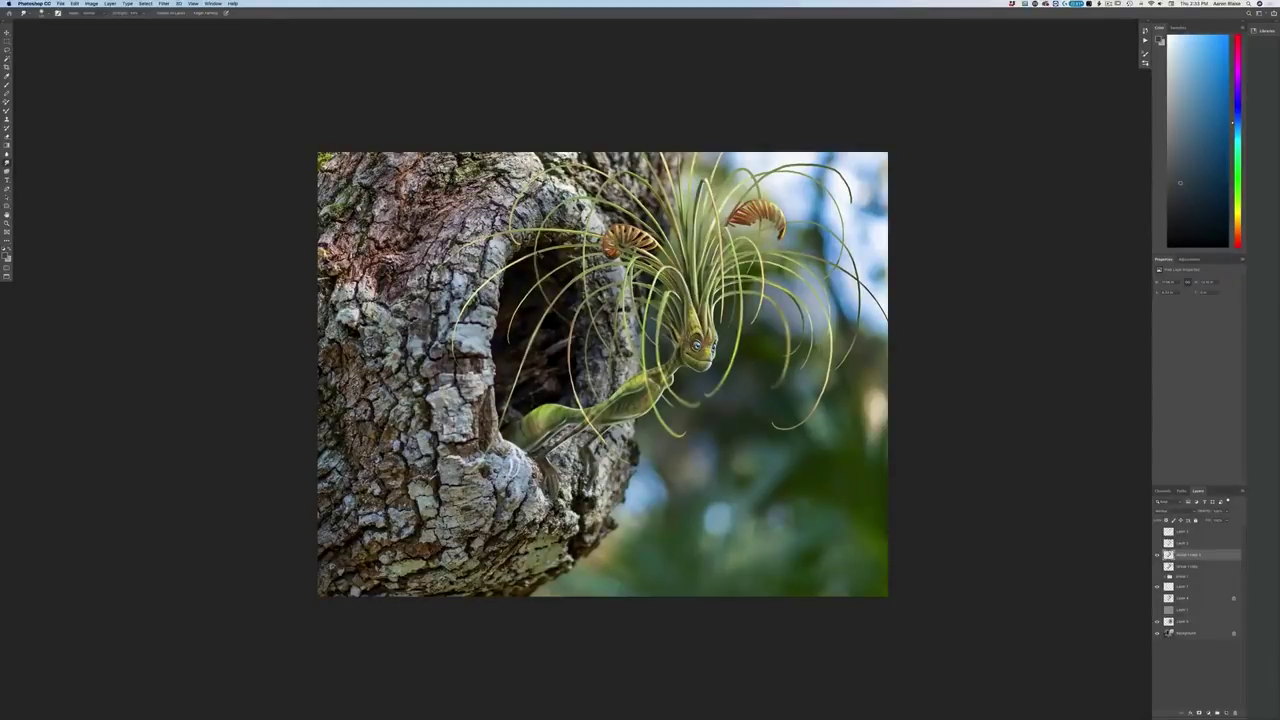
pyautogui.press('super+plus')
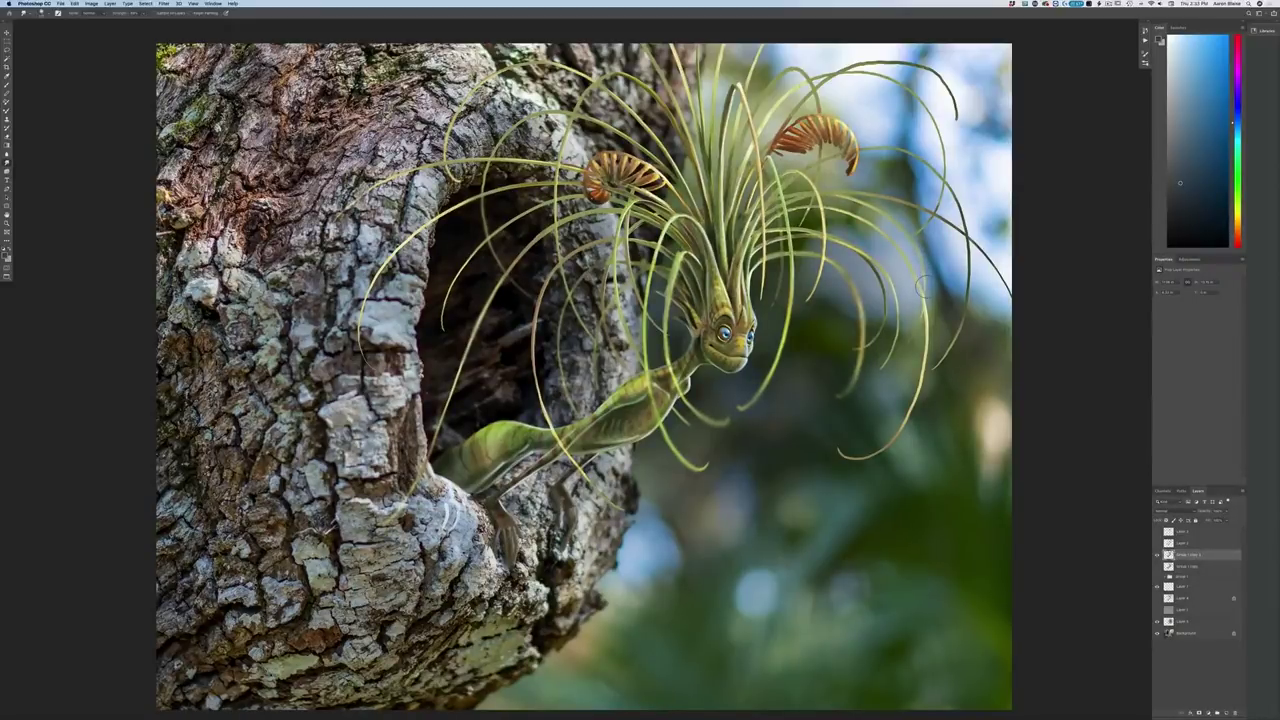
pyautogui.press('super+minus')
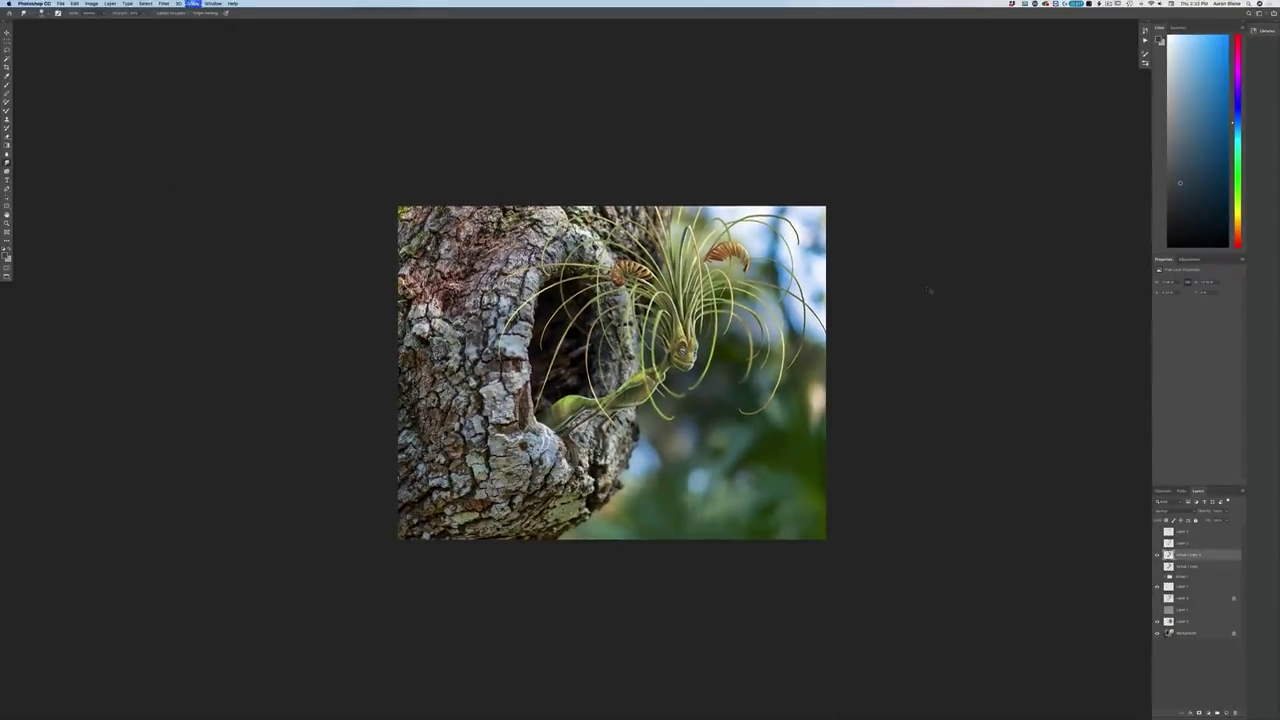
pyautogui.press('super+plus')
pyautogui.press('super+minus')
pyautogui.press('super+minus')
pyautogui.press('super+plus')
pyautogui.press('super+plus')
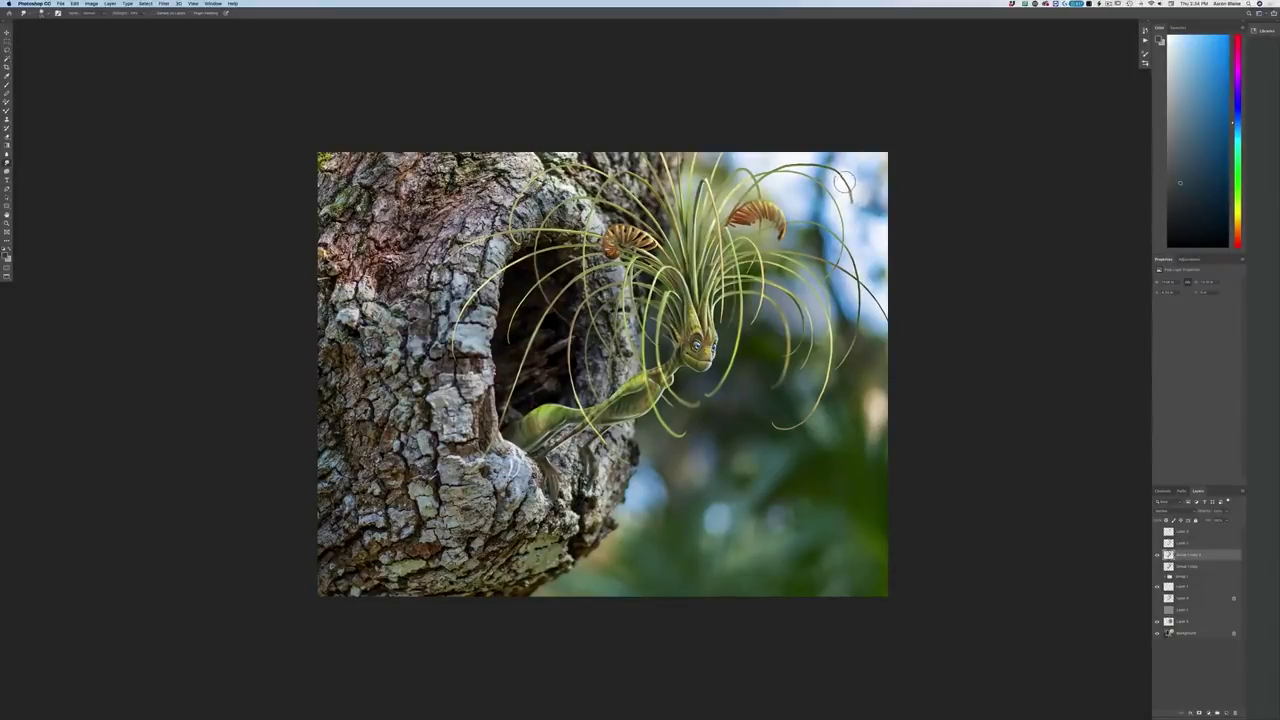
# Smudge the long upper leaf strand that curls over the bright sky and check the overall image
pyautogui.moveTo(842, 171); pyautogui.dragTo(801, 164)
pyautogui.press('super+equal')
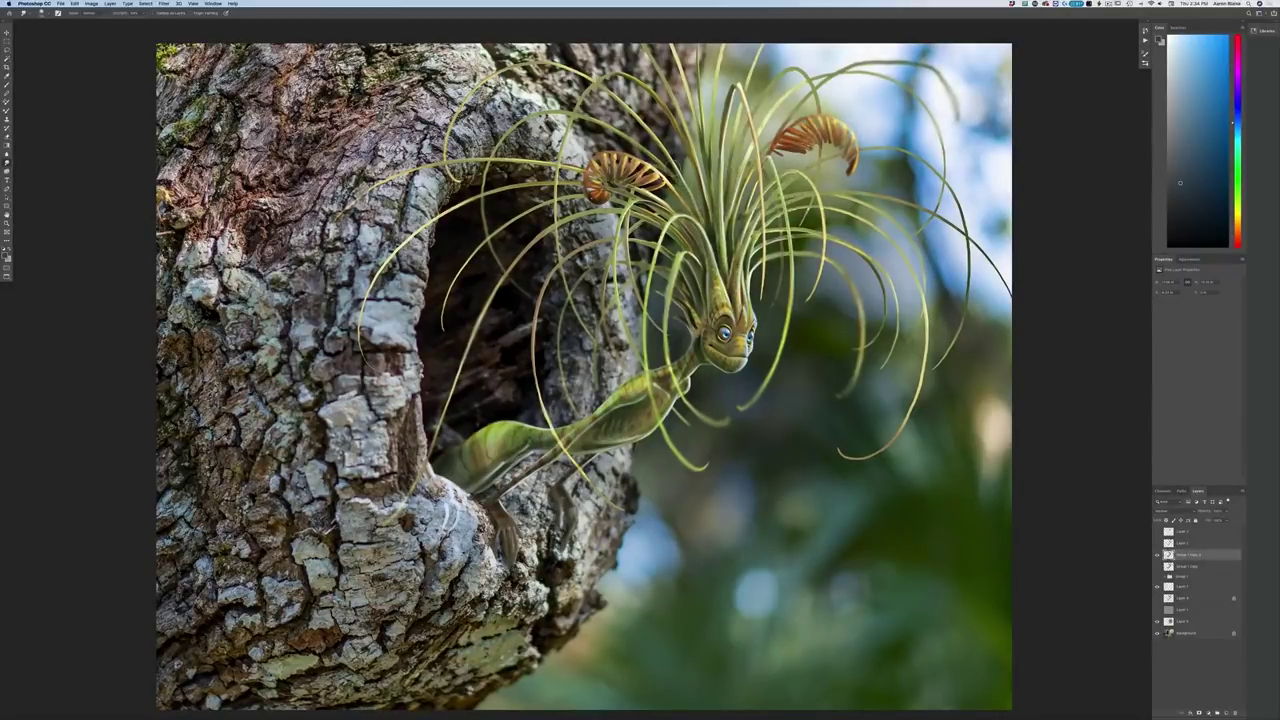
pyautogui.press('super+minus')
pyautogui.press('super+minus')
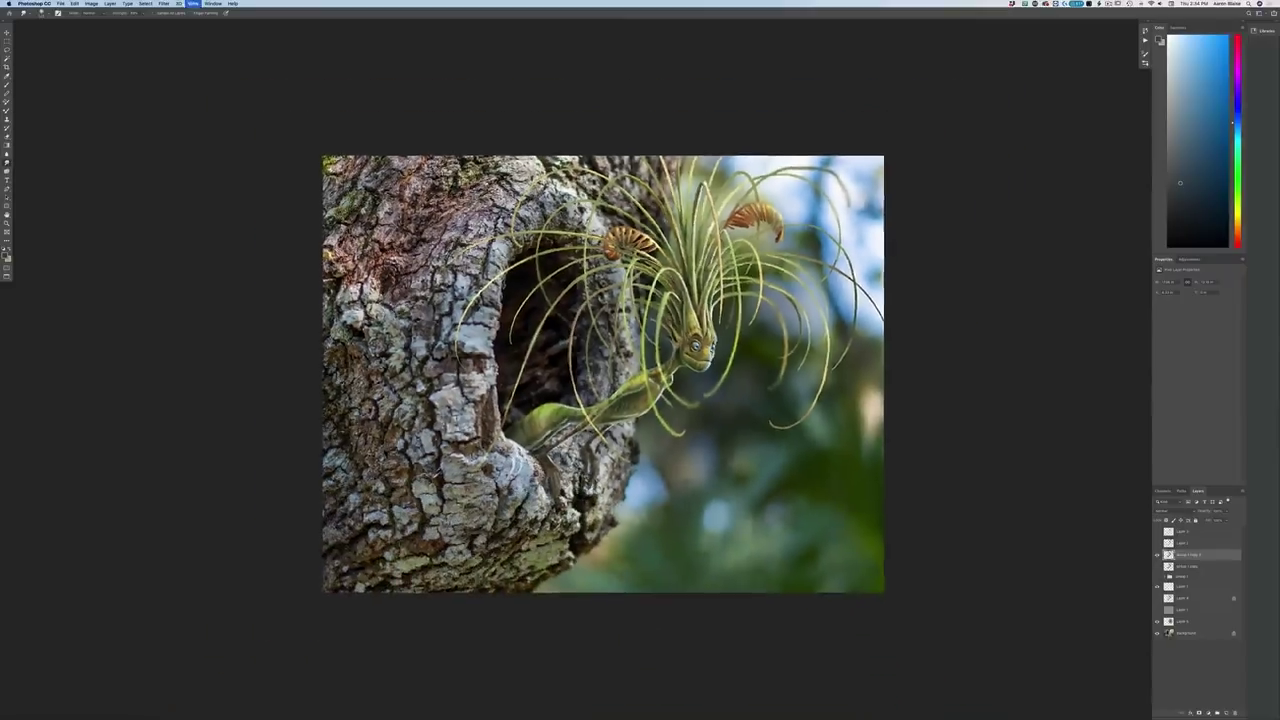
# Examine the whole creature composition up close and as a small thumbnail from a distance
pyautogui.press('super+plus')
pyautogui.press('super+plus')
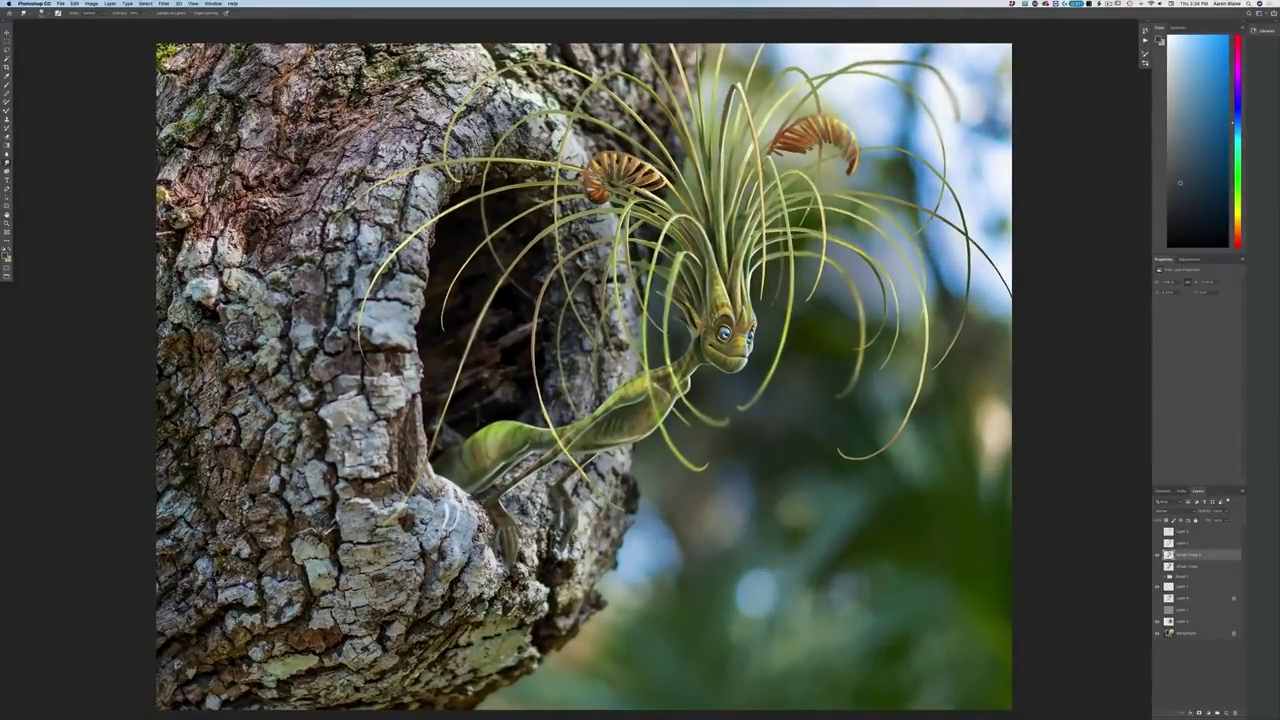
pyautogui.press('super+minus')
pyautogui.press('super+minus')
pyautogui.press('super+minus')
pyautogui.press('super+minus')
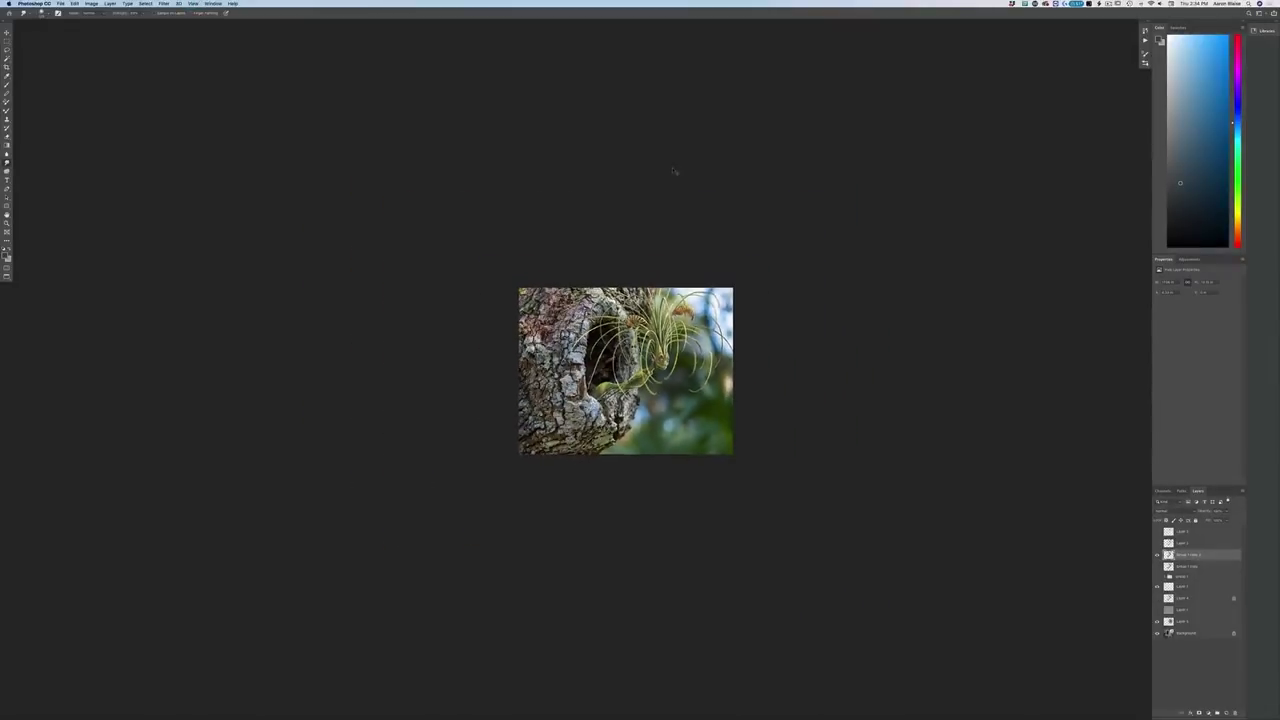
pyautogui.press('super+plus')
pyautogui.press('super+plus')
pyautogui.press('super+plus')
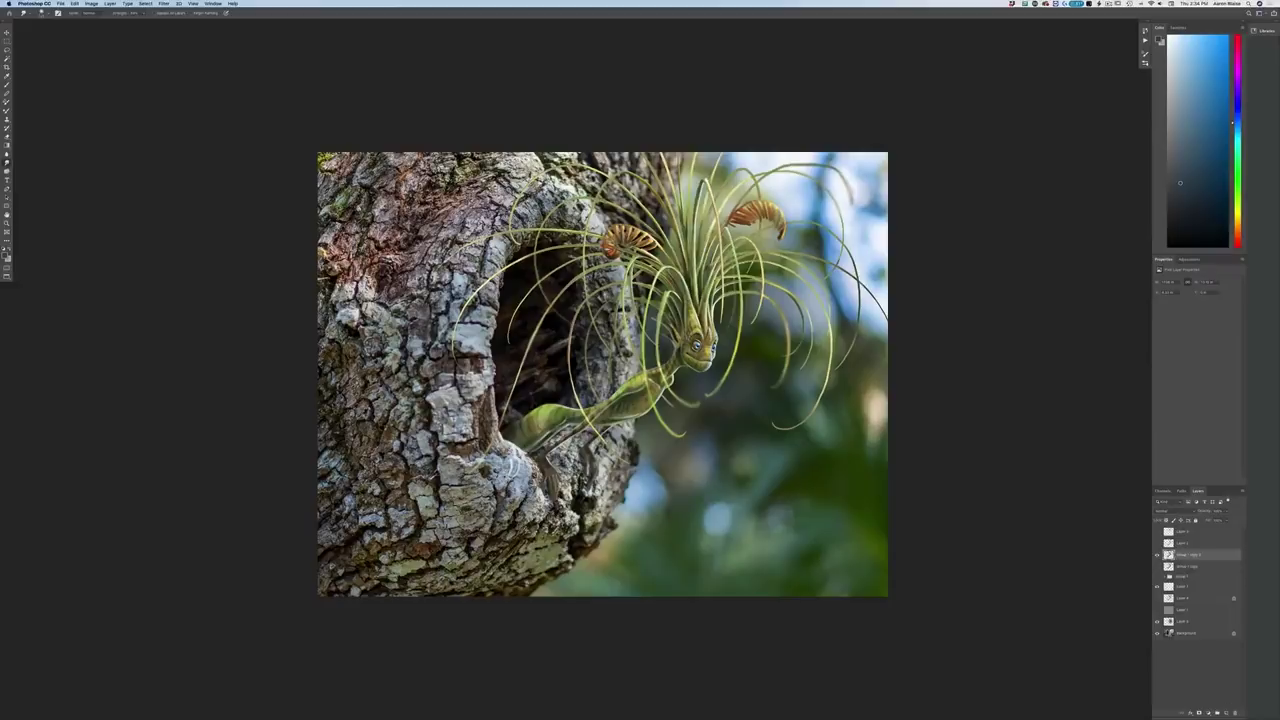
# Add a new layer above the creature layer and set its blend mode to Multiply
pyautogui.click(1225, 713)
pyautogui.click(1172, 511)
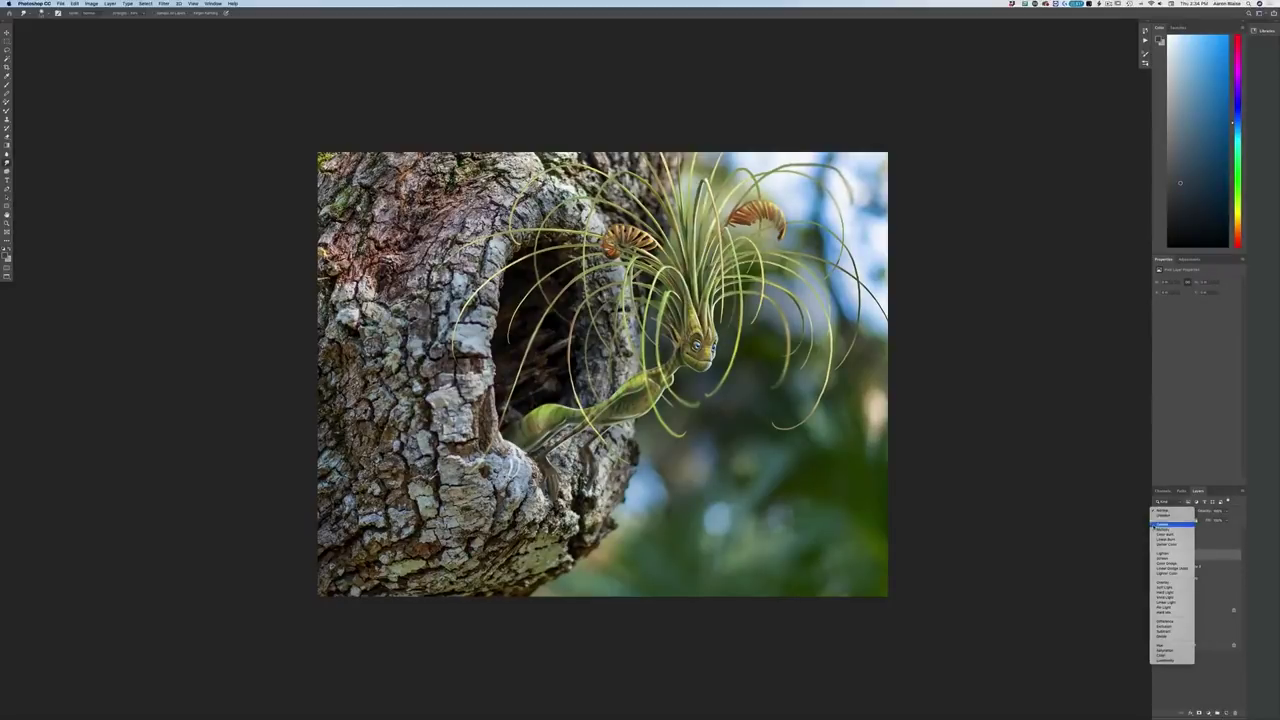
pyautogui.click(1168, 528)
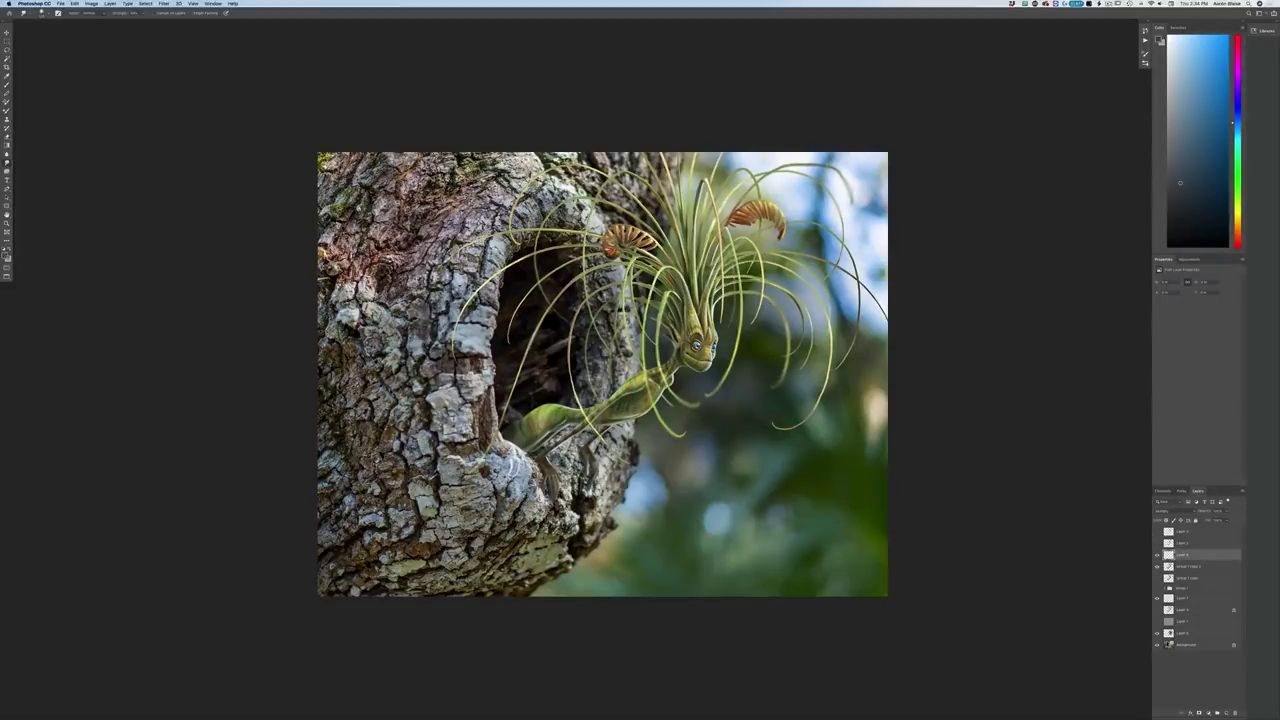
# Choose a muted slate blue foreground colour and darken the lower part of the trunk and background with short gradients
pyautogui.click(6, 254)
pyautogui.click(103, 237)
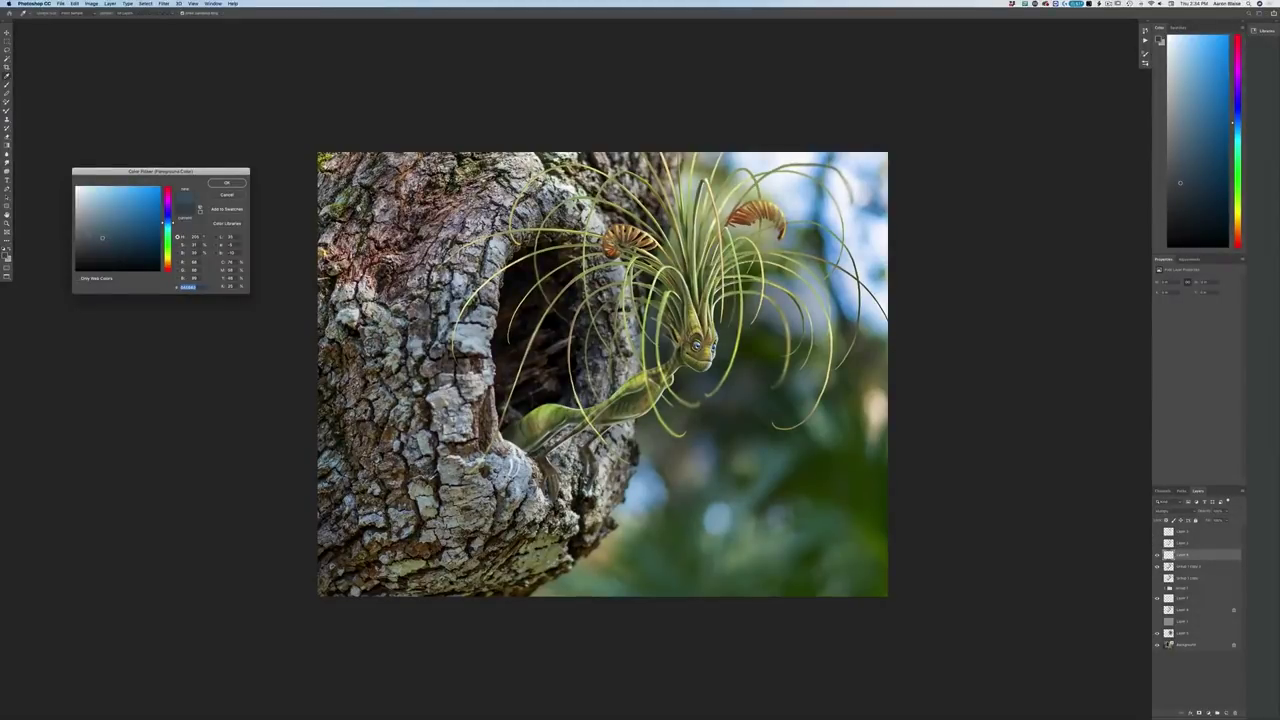
pyautogui.click(227, 183)
pyautogui.click(7, 146)
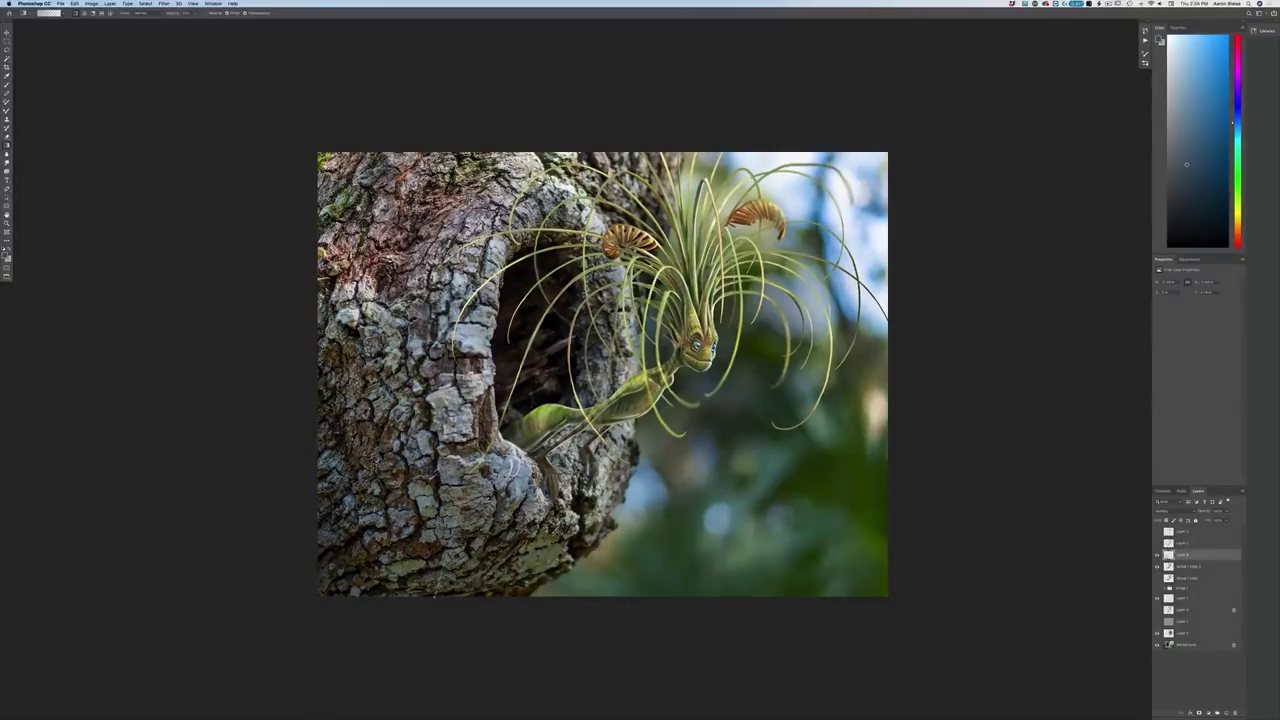
pyautogui.moveTo(427, 597); pyautogui.dragTo(463, 486)
pyautogui.moveTo(391, 605); pyautogui.dragTo(449, 485)
pyautogui.moveTo(480, 592); pyautogui.dragTo(502, 540)
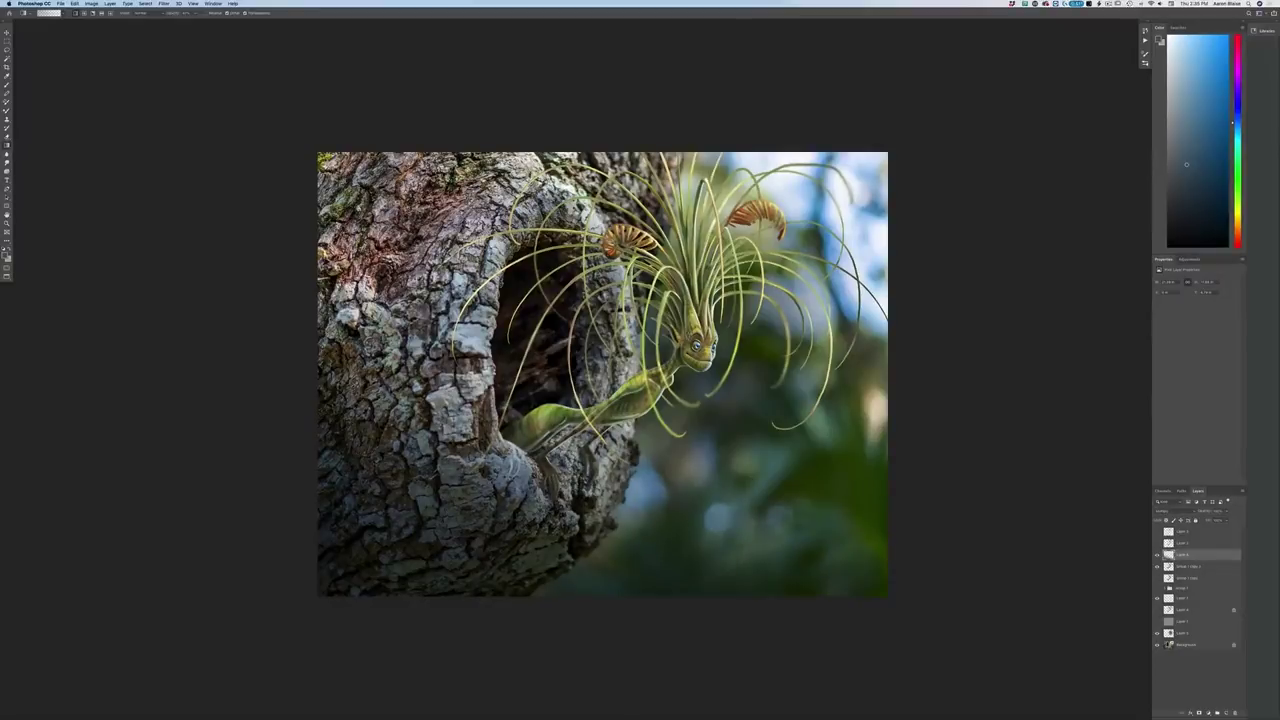
# Darken the upper part of the trunk with overlapping slate blue gradients from the image's upper edge and corner
pyautogui.moveTo(340, 116); pyautogui.dragTo(420, 248)
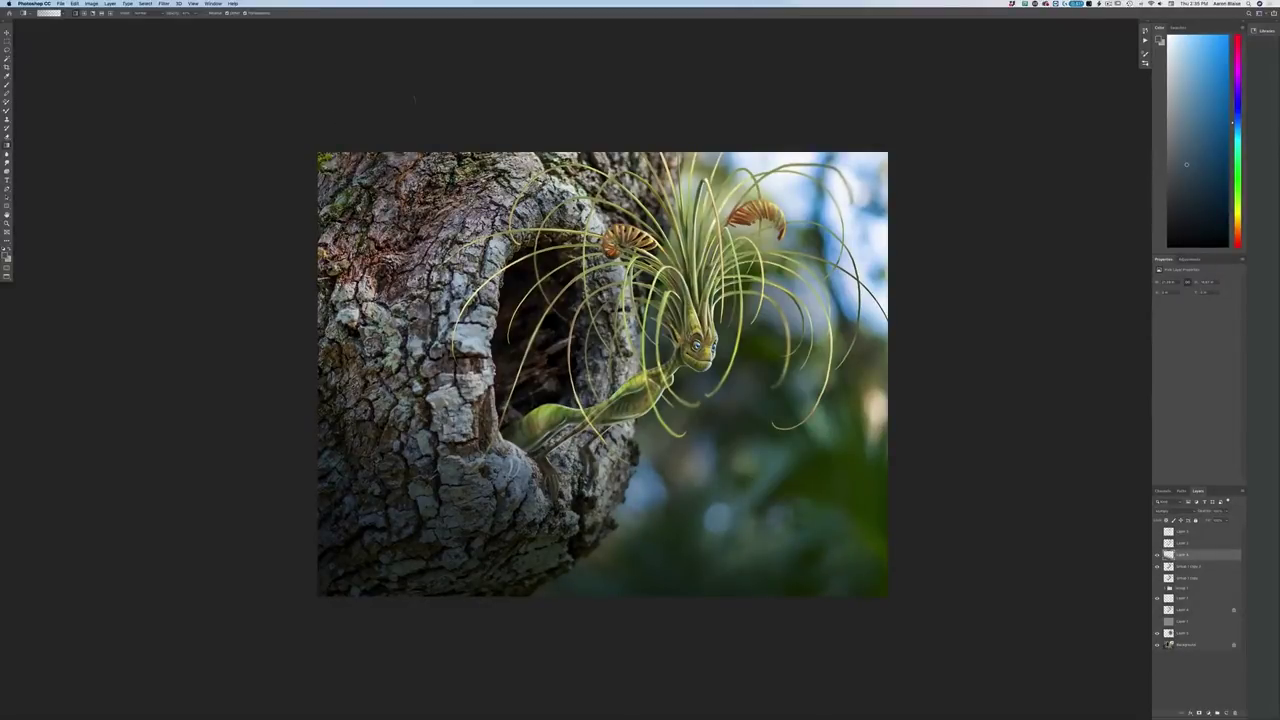
pyautogui.moveTo(413, 94); pyautogui.dragTo(460, 226)
pyautogui.moveTo(520, 146); pyautogui.dragTo(532, 222)
pyautogui.moveTo(385, 125); pyautogui.dragTo(424, 220)
pyautogui.moveTo(290, 184); pyautogui.dragTo(348, 250)
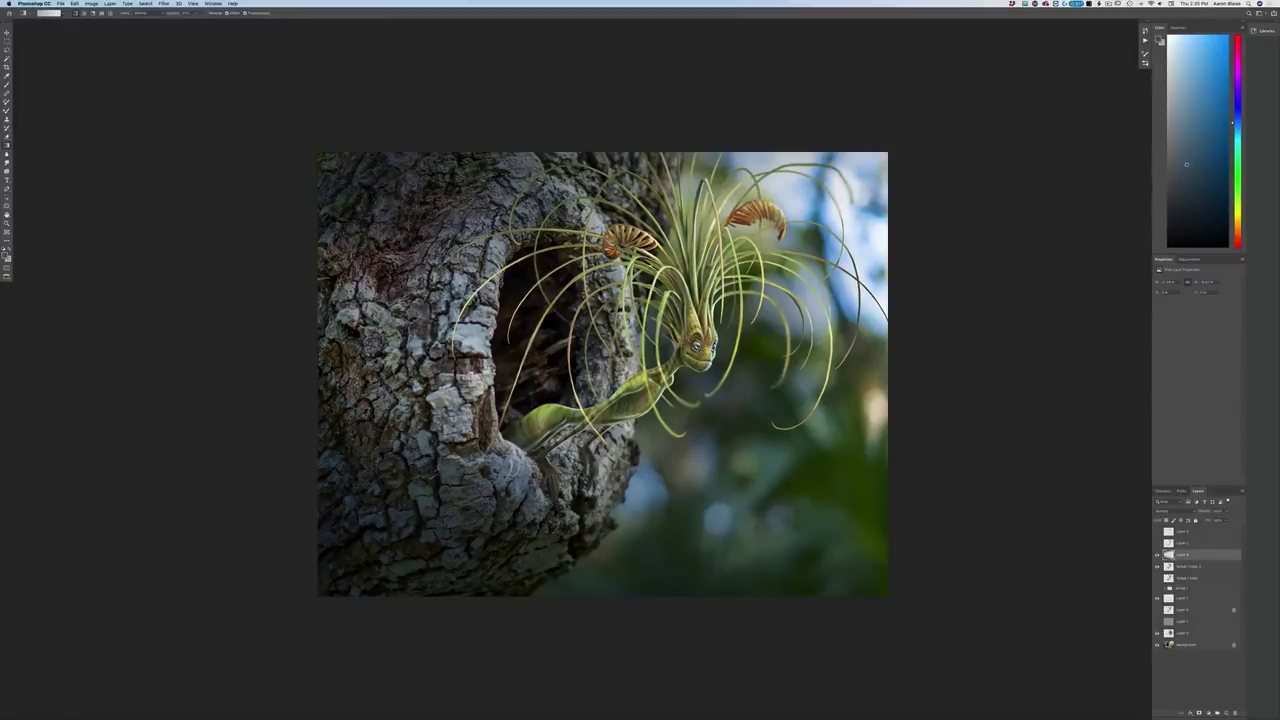
# Place the creature layer above the gradient shading layer and darken the blurred background further with more gradients
pyautogui.moveTo(1179, 568); pyautogui.dragTo(1183, 551)
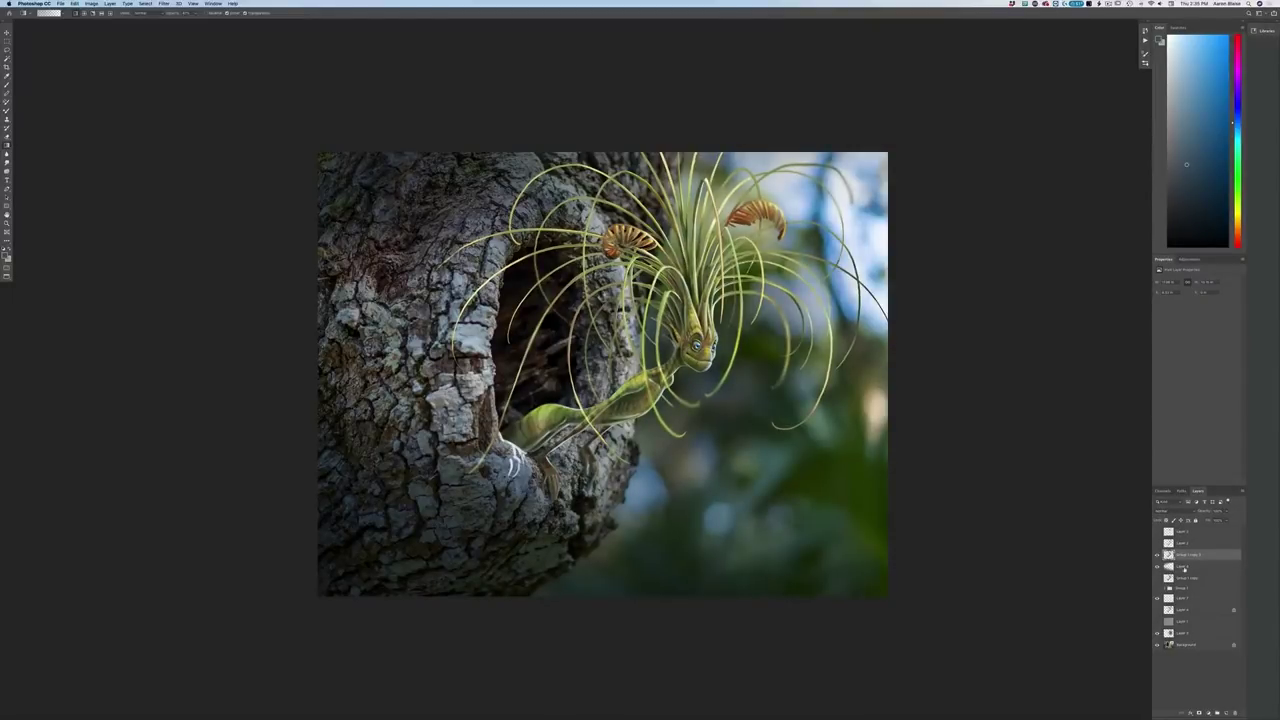
pyautogui.click(1185, 567)
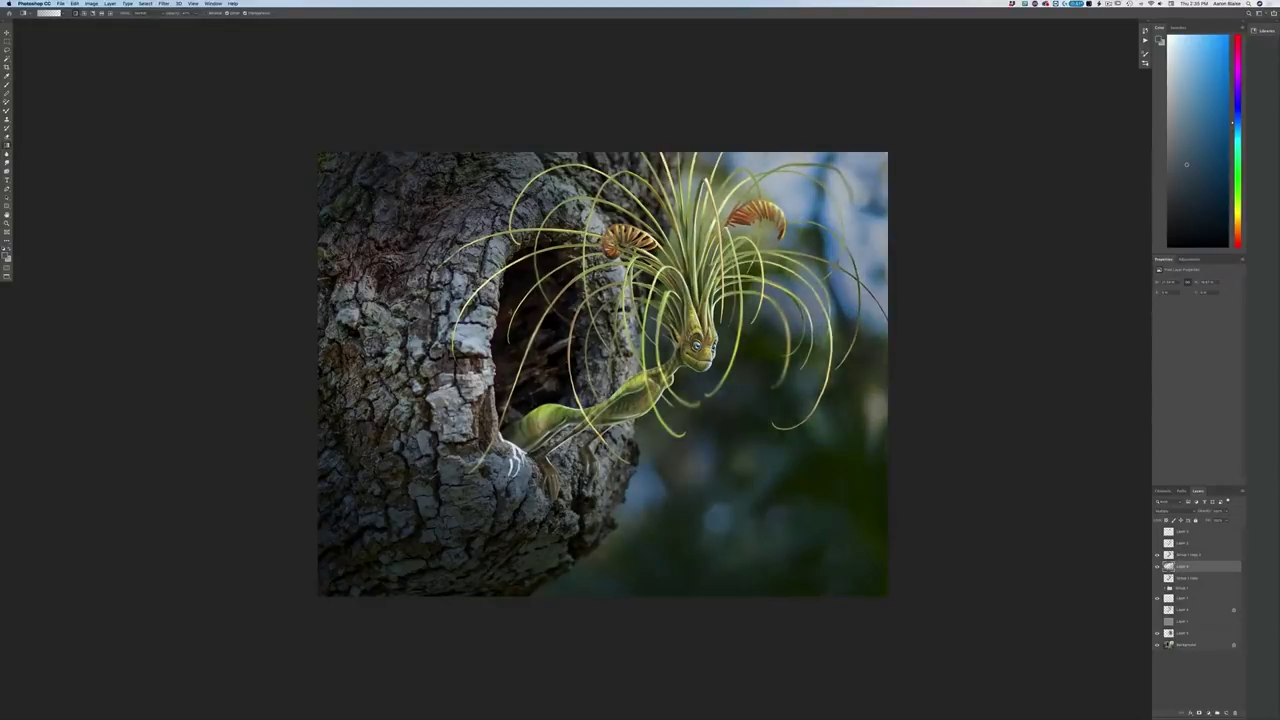
pyautogui.moveTo(630, 615); pyautogui.dragTo(599, 533)
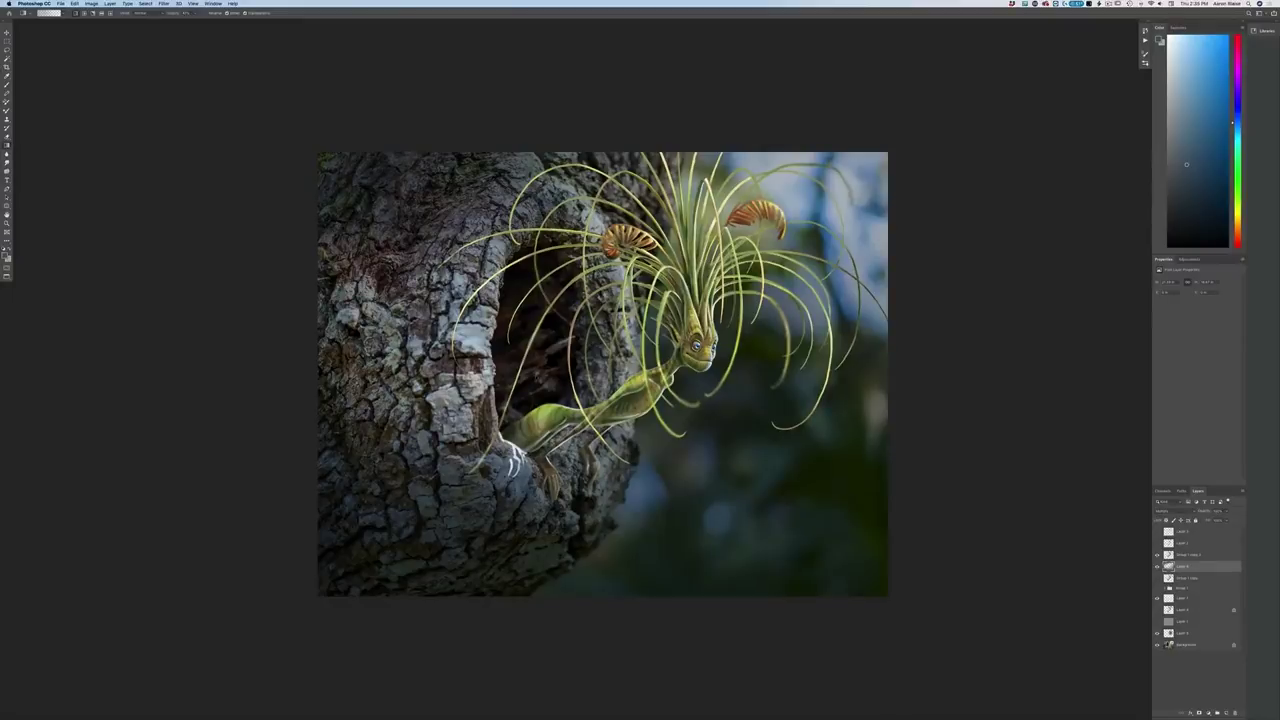
# Compare the image with and without the gradient shading layer, also checking it at a reduced size
pyautogui.press('super+minus')
pyautogui.press('super+minus')
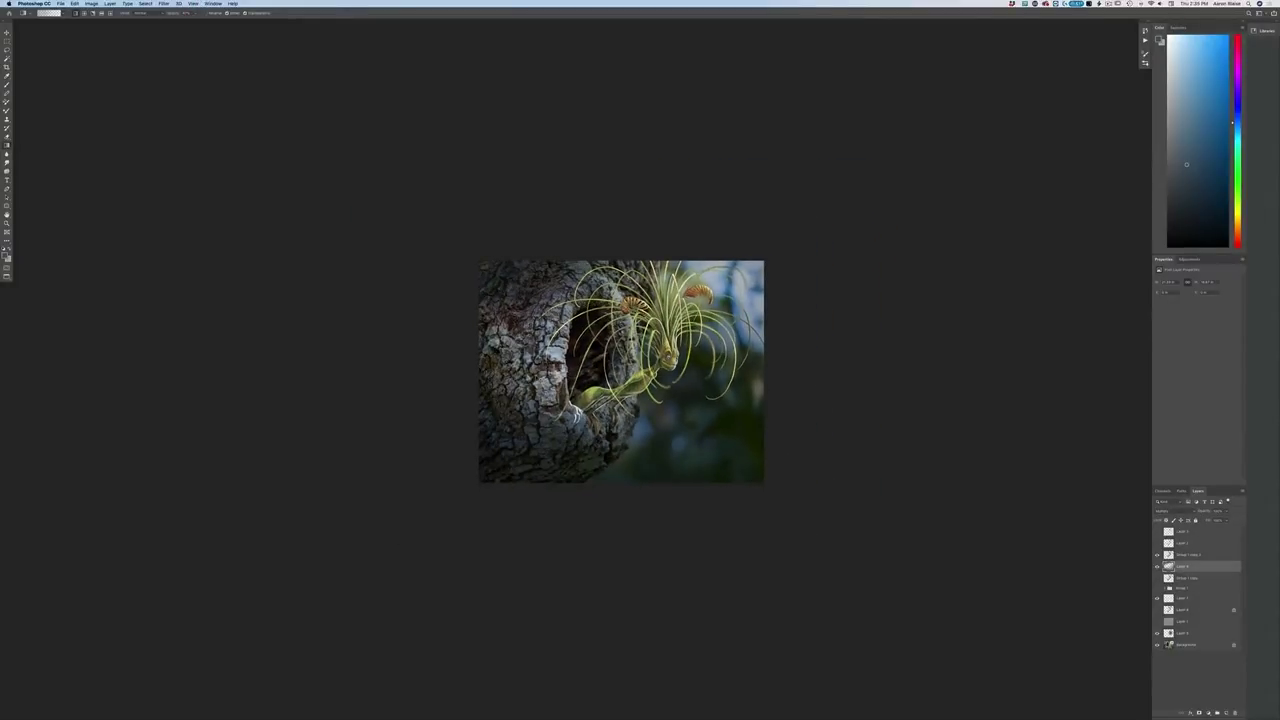
pyautogui.hotkey('ctrl', '+')
pyautogui.hotkey('ctrl', '+')
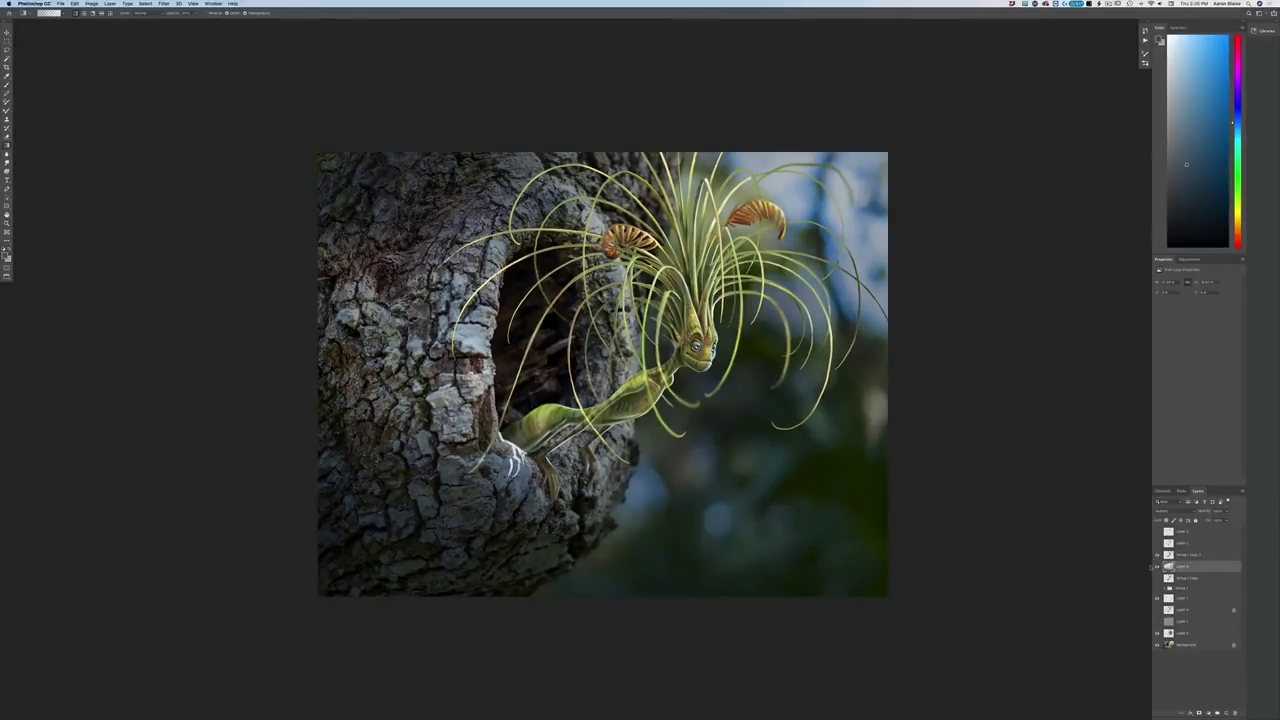
pyautogui.click(1157, 566)
pyautogui.click(1157, 566)
pyautogui.press('super+0')
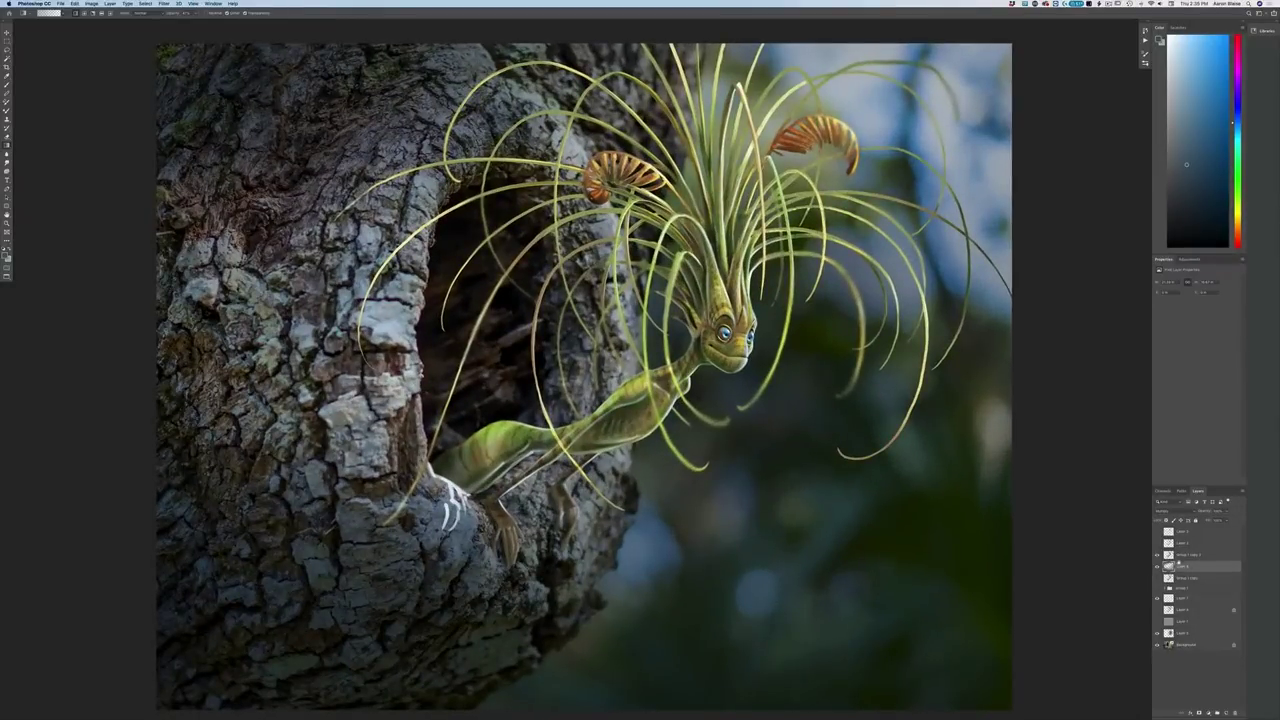
# Remove the white finger-like strokes on the bark at the hollow's lower rim from the creature layer
pyautogui.click(1182, 556)
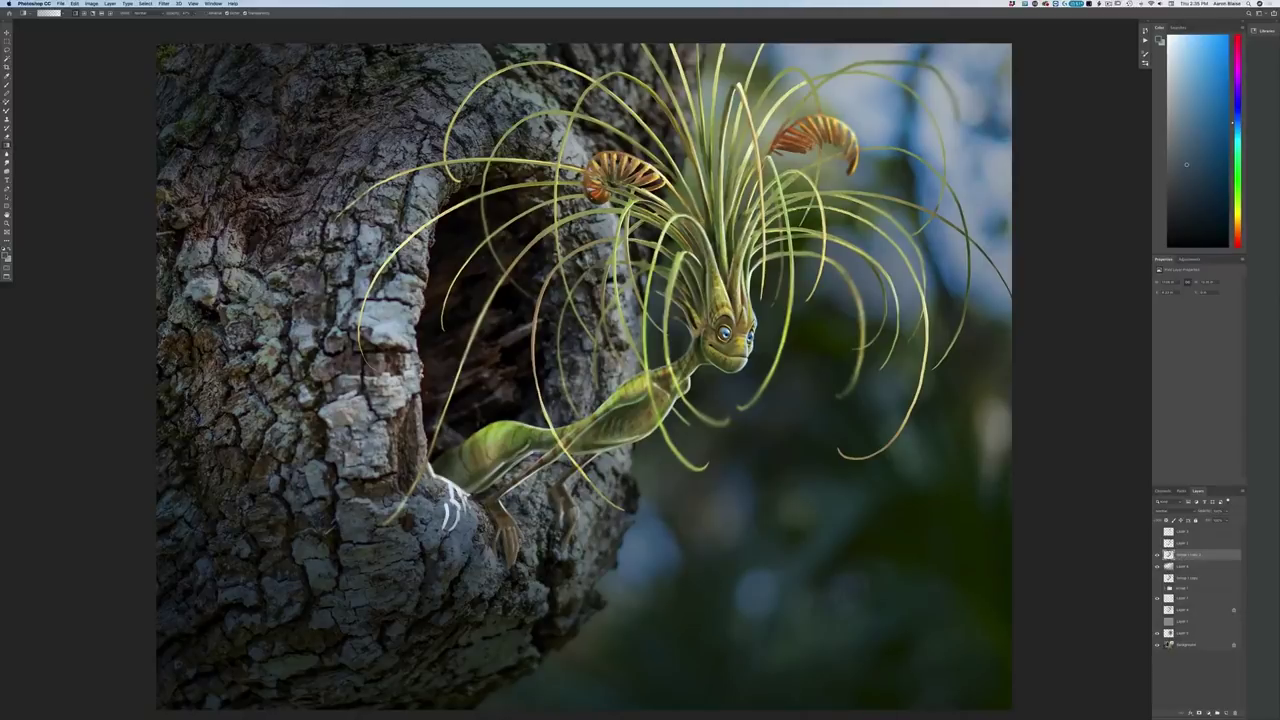
pyautogui.press('b')
pyautogui.moveTo(446, 503); pyautogui.dragTo(445, 529)
pyautogui.press('super+alt+z')
pyautogui.press('super+alt+z')
pyautogui.press('super+alt+z')
pyautogui.press('super+alt+z')
pyautogui.press('super+alt+z')
pyautogui.press('super+alt+z')
pyautogui.press('super+alt+z')
pyautogui.press('super+alt+z')
pyautogui.press('super+alt+z')
pyautogui.press('super+alt+z')
pyautogui.press('super+alt+z')
pyautogui.press('super+alt+z')
pyautogui.press('super+alt+z')
pyautogui.press('super+alt+z')
pyautogui.press('super+alt+z')
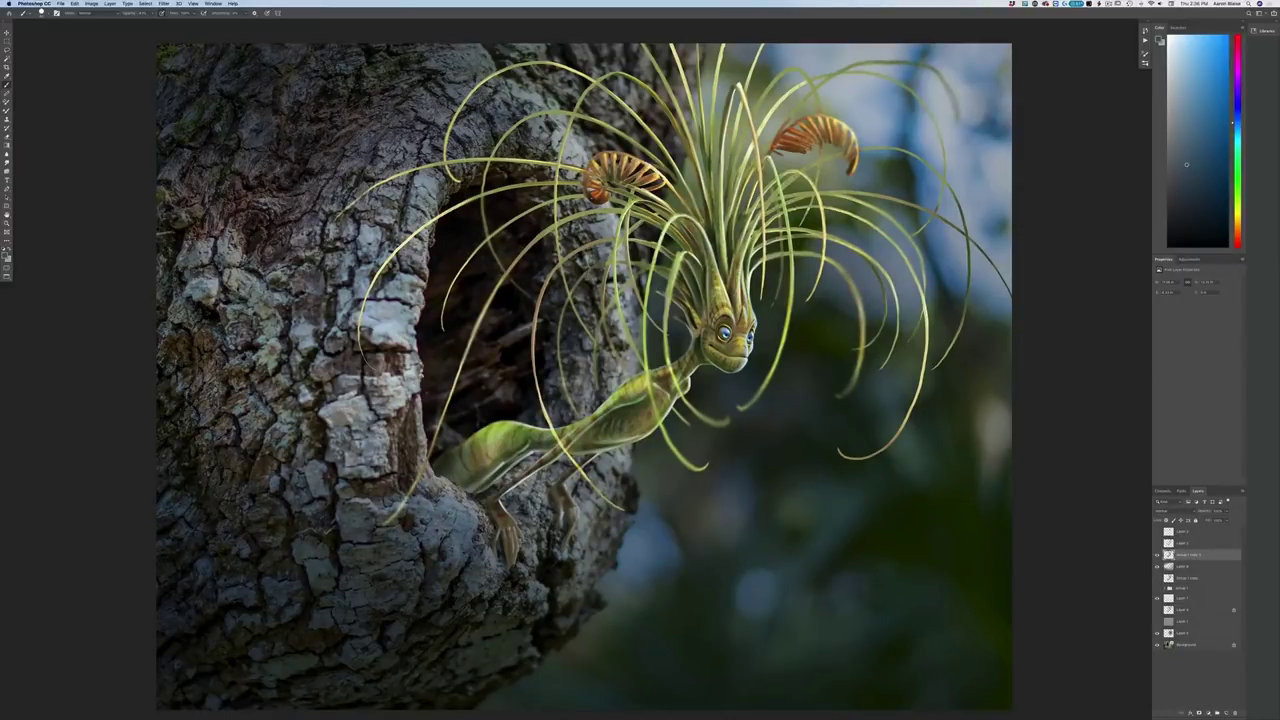
# Examine the darkened composition from a distance and up close to judge the creature against its surroundings
pyautogui.press('super+minus')
pyautogui.press('super+minus')
pyautogui.press('super+minus')
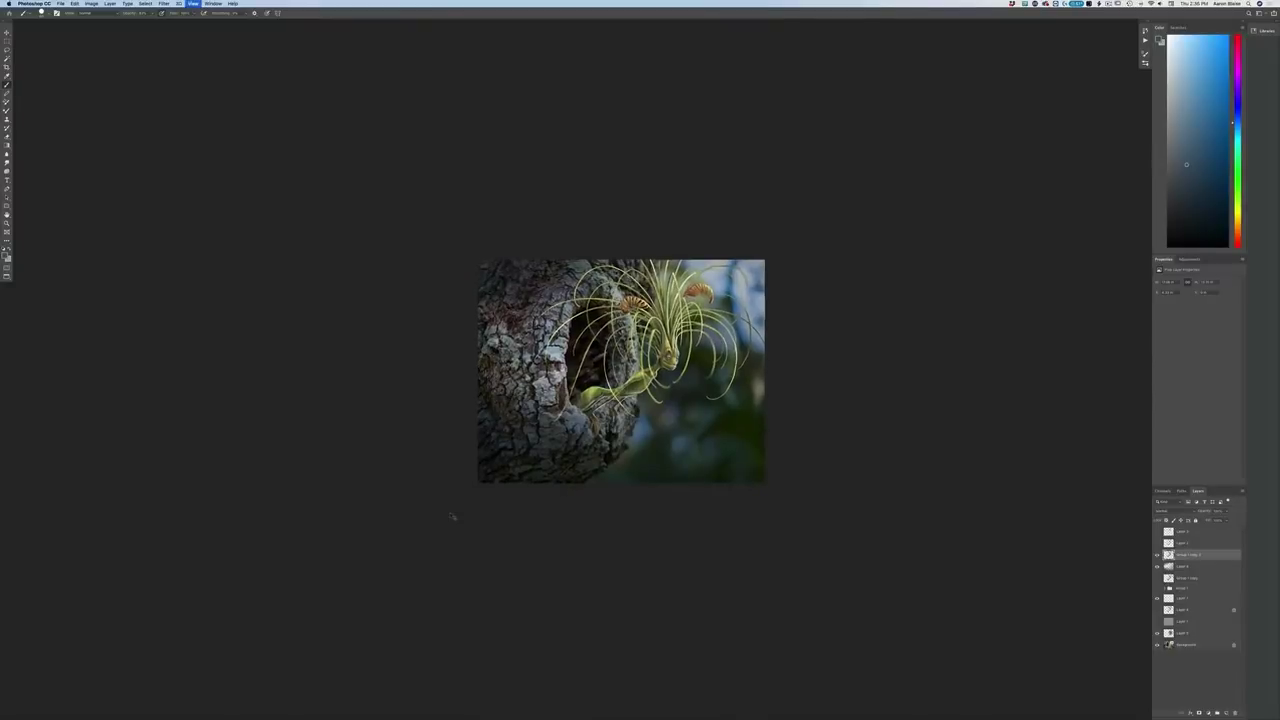
pyautogui.press('super+plus')
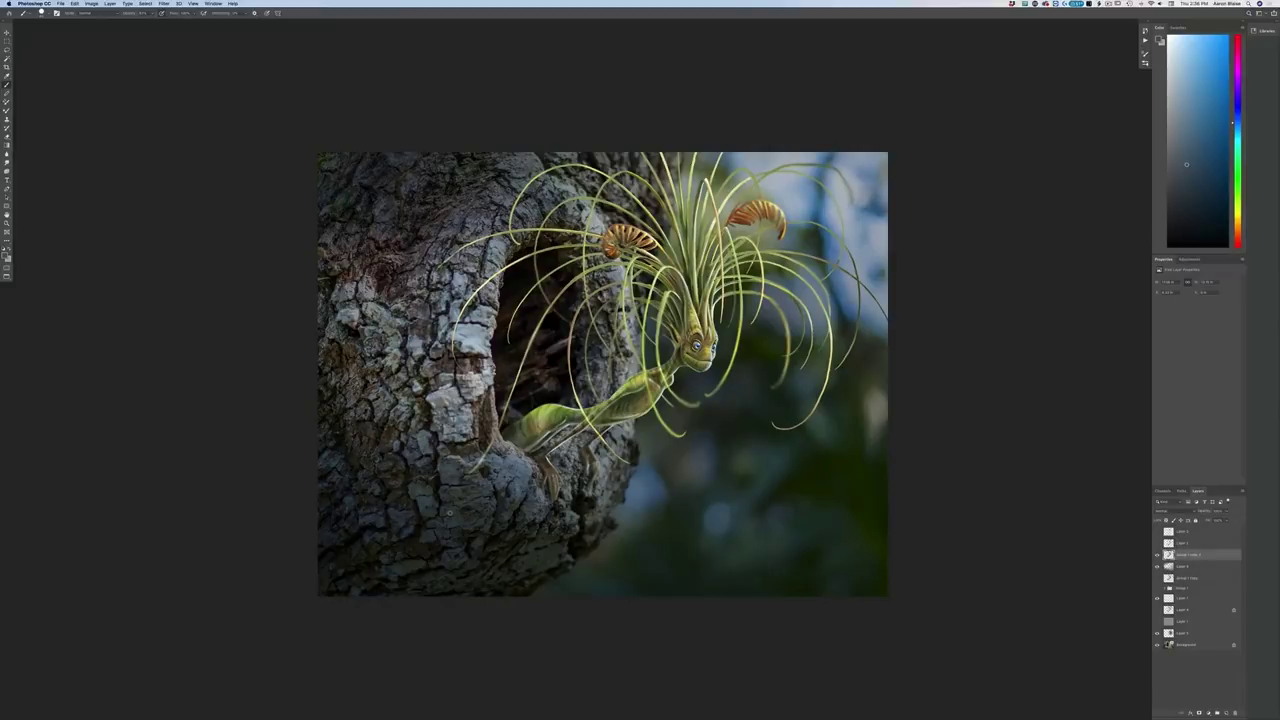
pyautogui.press('super+minus')
pyautogui.press('super+minus')
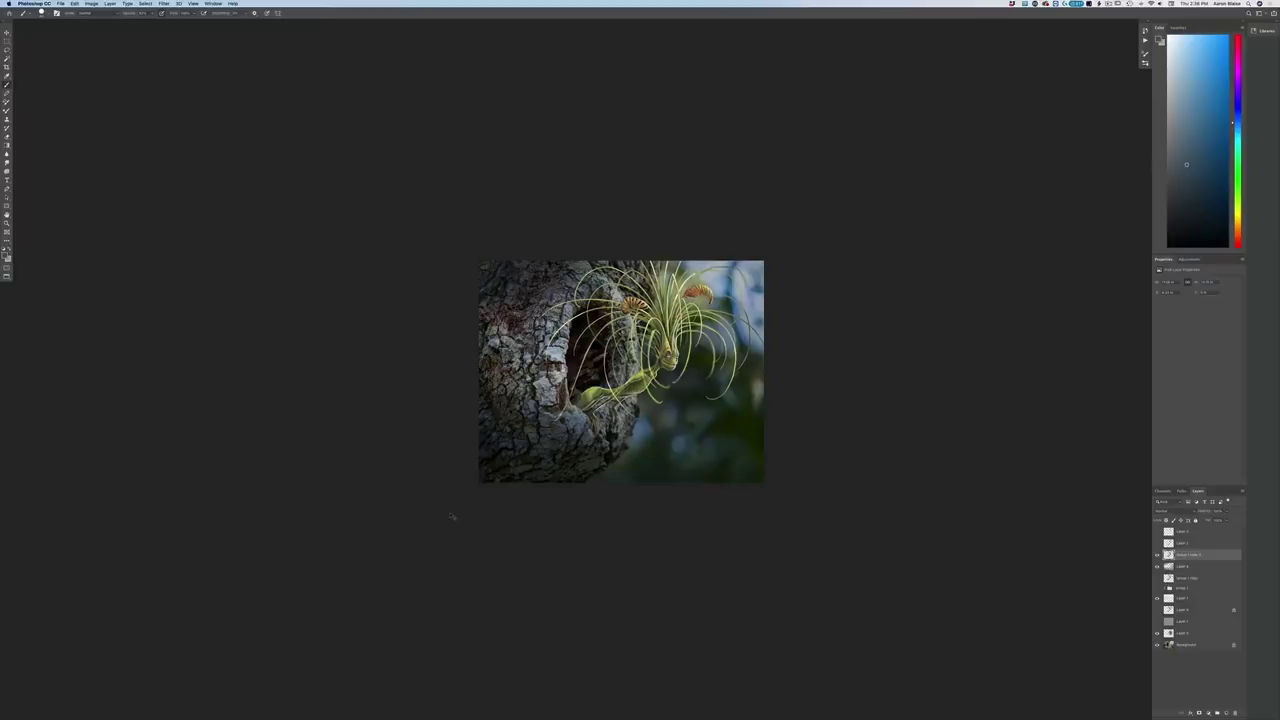
pyautogui.press('super+plus')
pyautogui.press('super+plus')
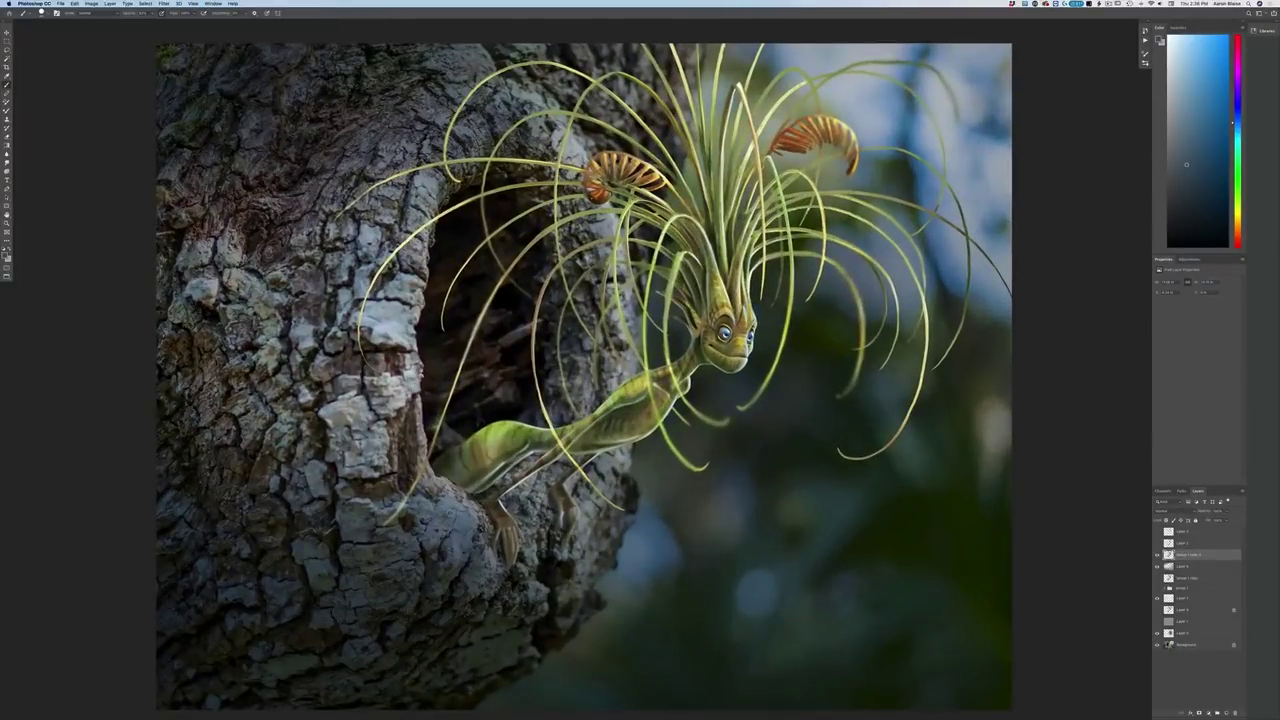
pyautogui.press('super+minus')
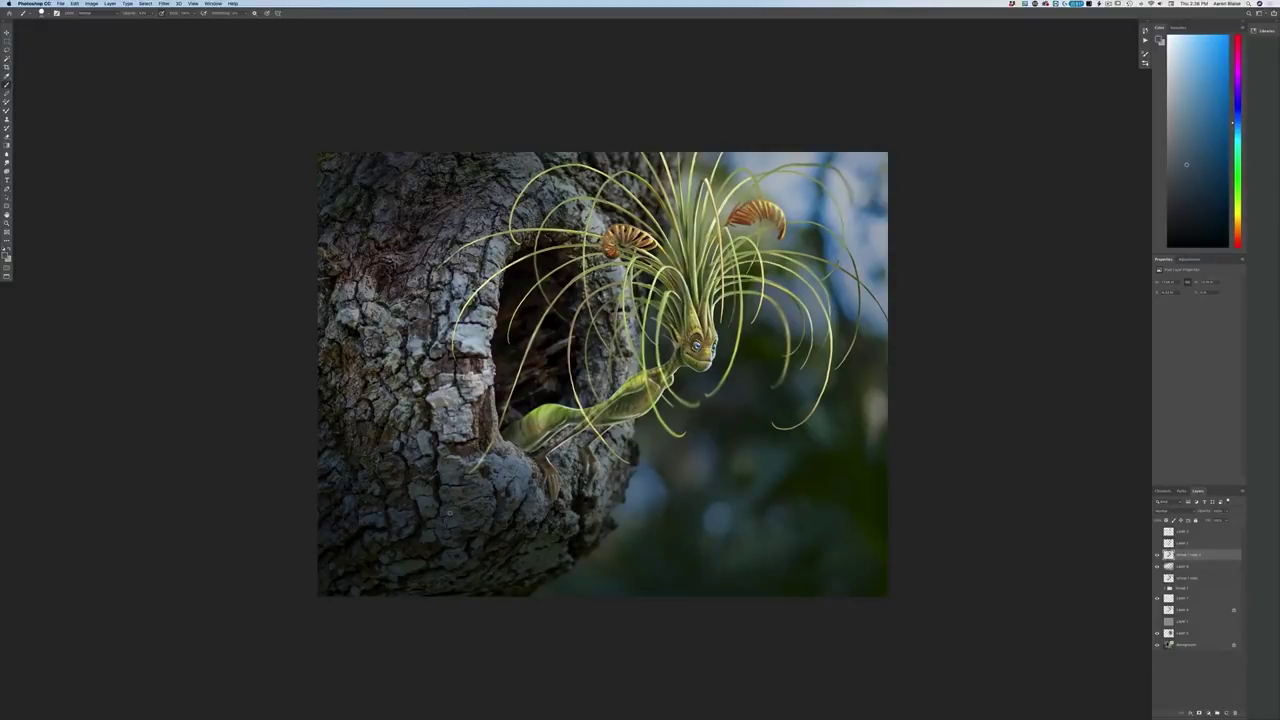
# Duplicate the creature layer, compare it with both copies visible, and hide the original copy
pyautogui.moveTo(1190, 555); pyautogui.dragTo(1226, 713)
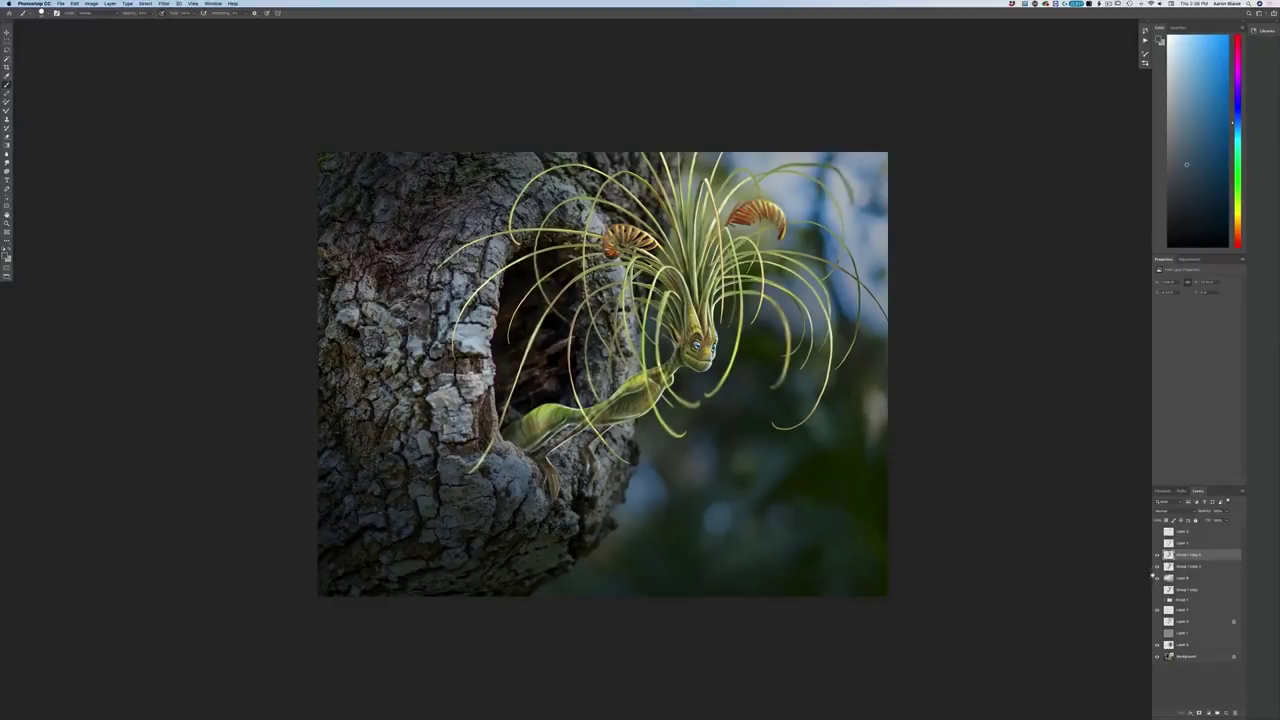
pyautogui.click(1157, 567)
pyautogui.click(1157, 568)
pyautogui.click(1157, 566)
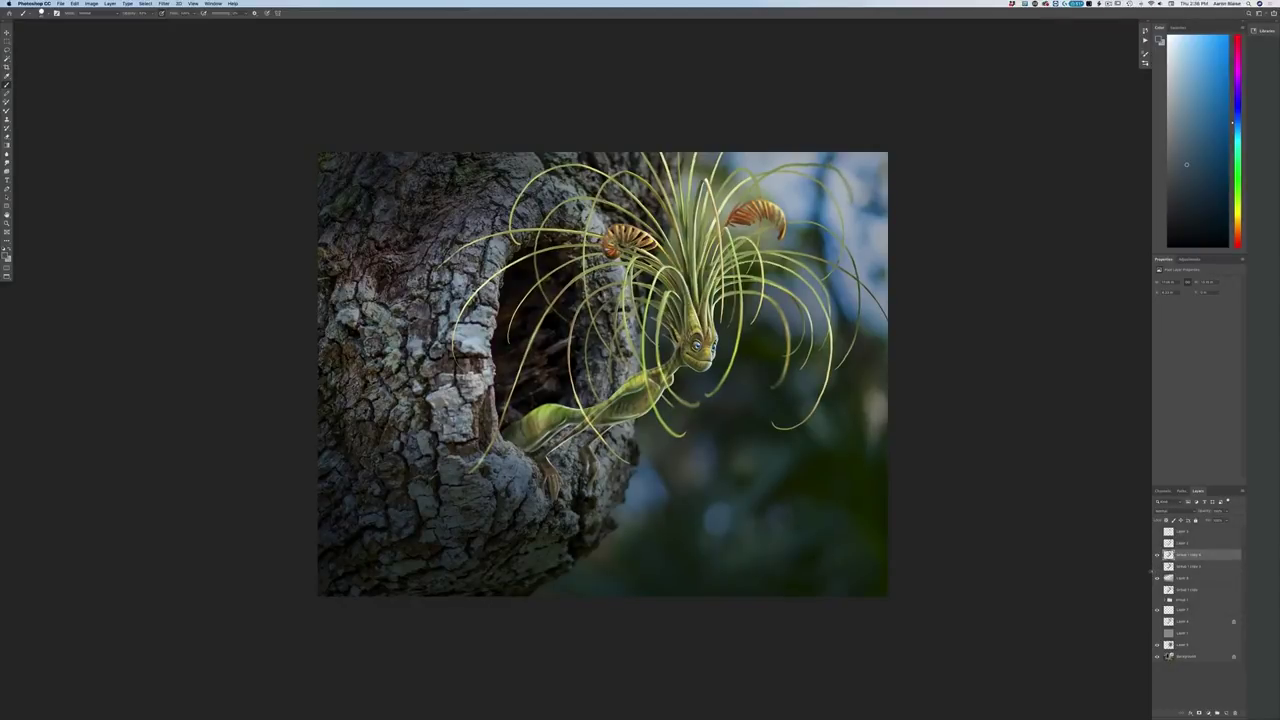
# Smudge the leaf strands that hang inside the dark hollow with an enlarged brush and check the overall image
pyautogui.click(7, 163)
pyautogui.press('super+equal')
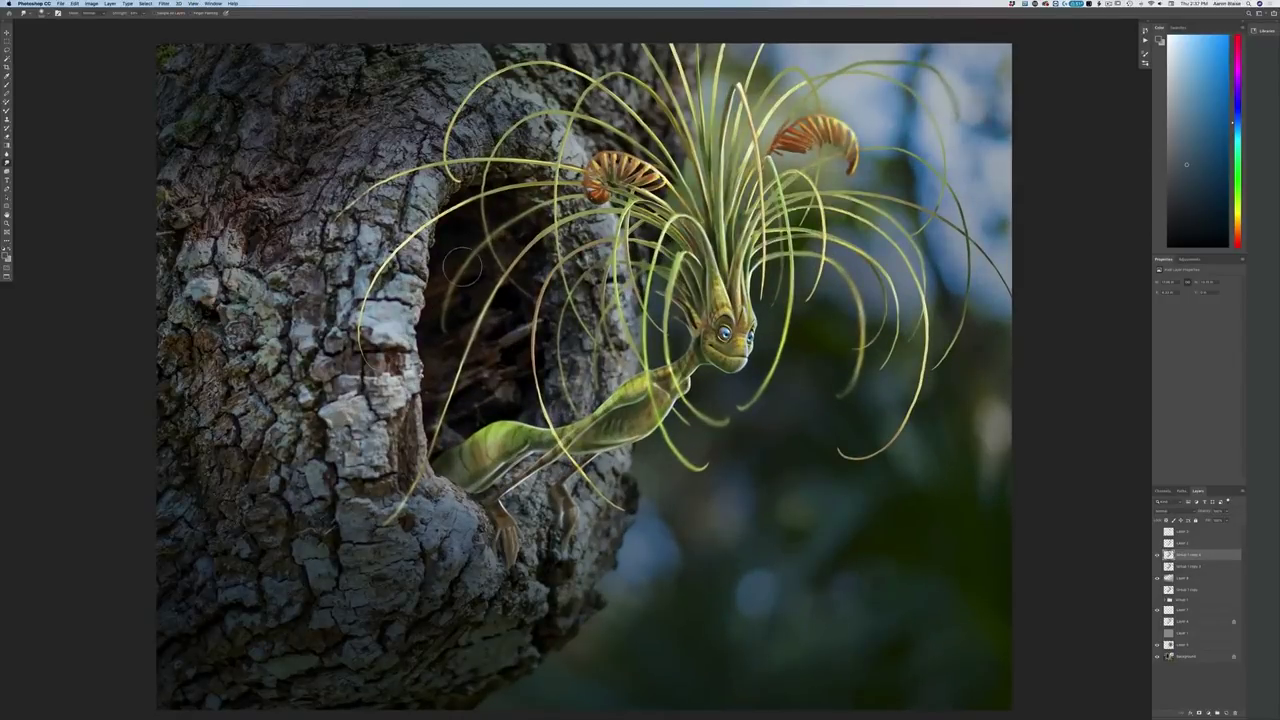
pyautogui.press(']')
pyautogui.press(']')
pyautogui.press('super+minus')
pyautogui.press('super+minus')
pyautogui.press('super+minus')
pyautogui.press('super+equal')
pyautogui.press('super+equal')
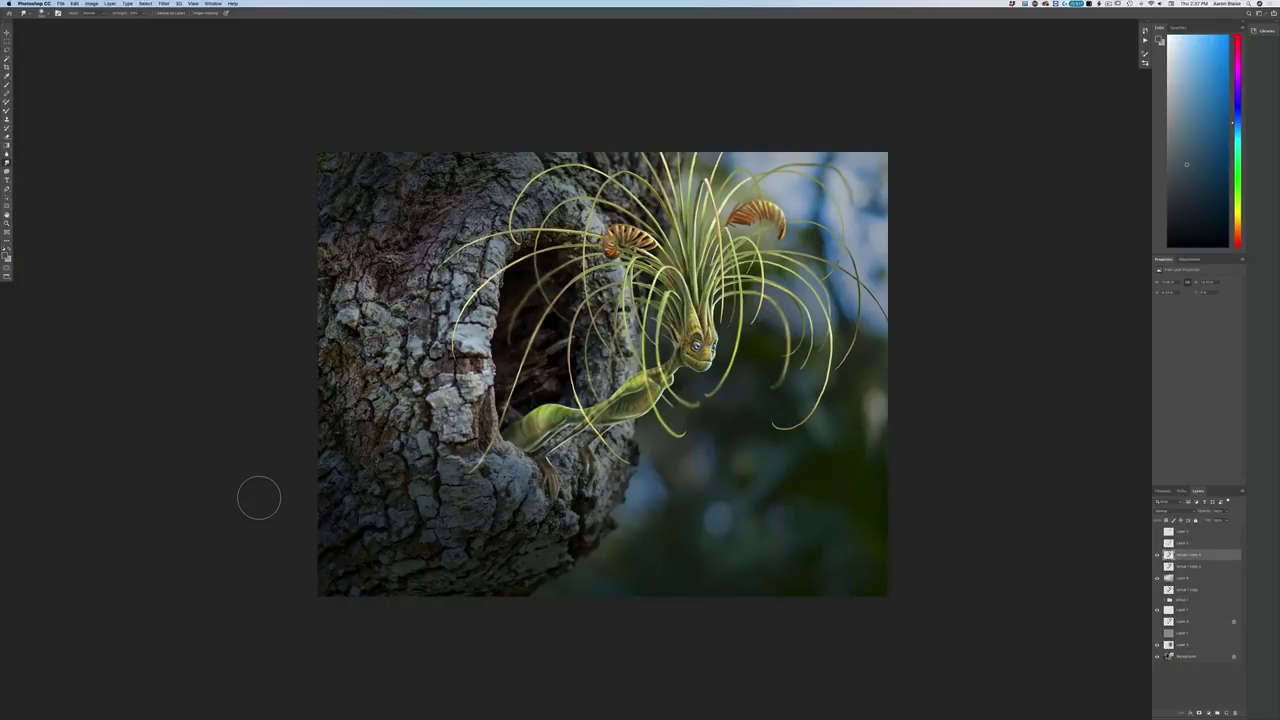
# Duplicate the softened creature layer and set up the brush with a different blend mode and a pale warm cream colour
pyautogui.moveTo(1180, 558); pyautogui.dragTo(1226, 713)
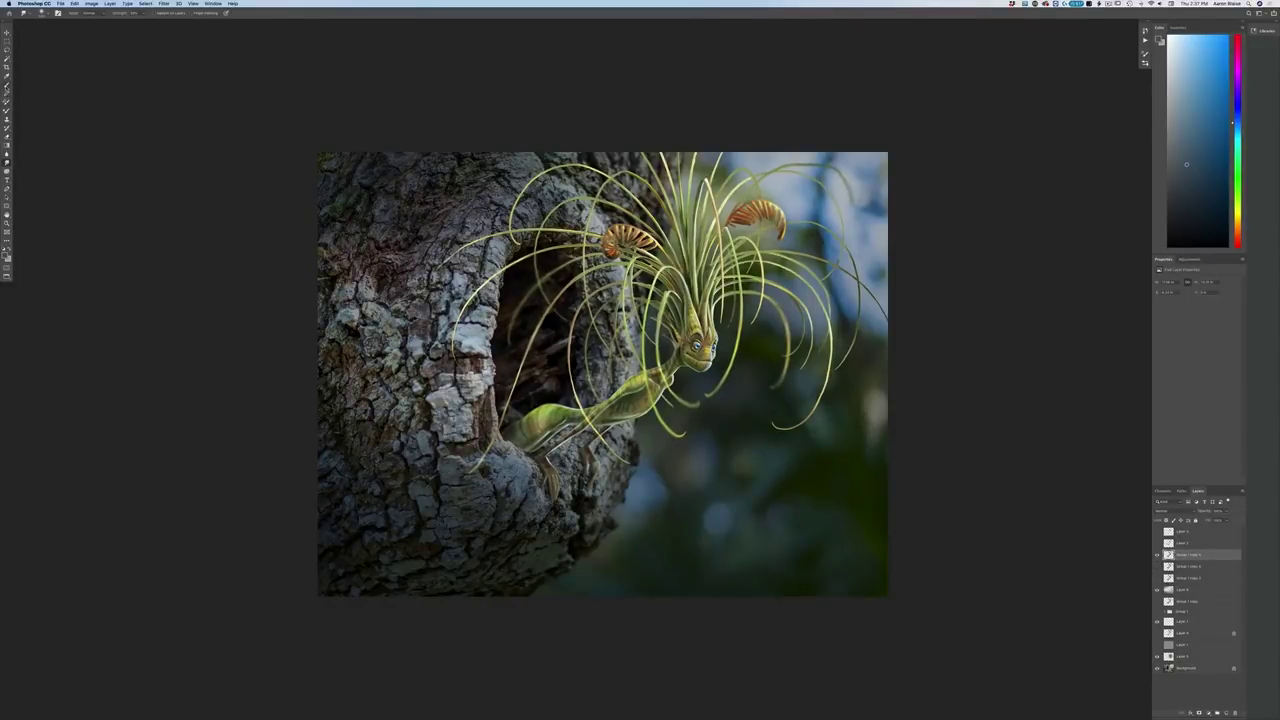
pyautogui.press('b')
pyautogui.click(88, 12)
pyautogui.click(86, 76)
pyautogui.click(8, 255)
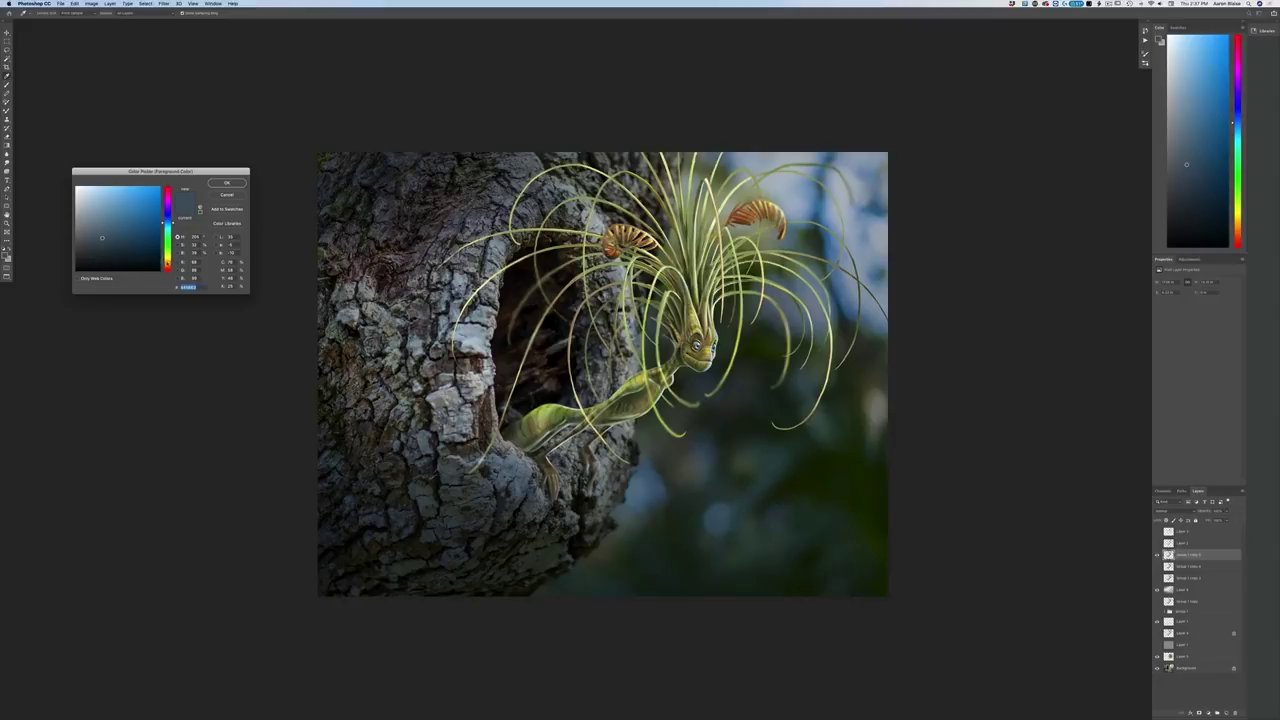
pyautogui.click(167, 263)
pyautogui.click(101, 190)
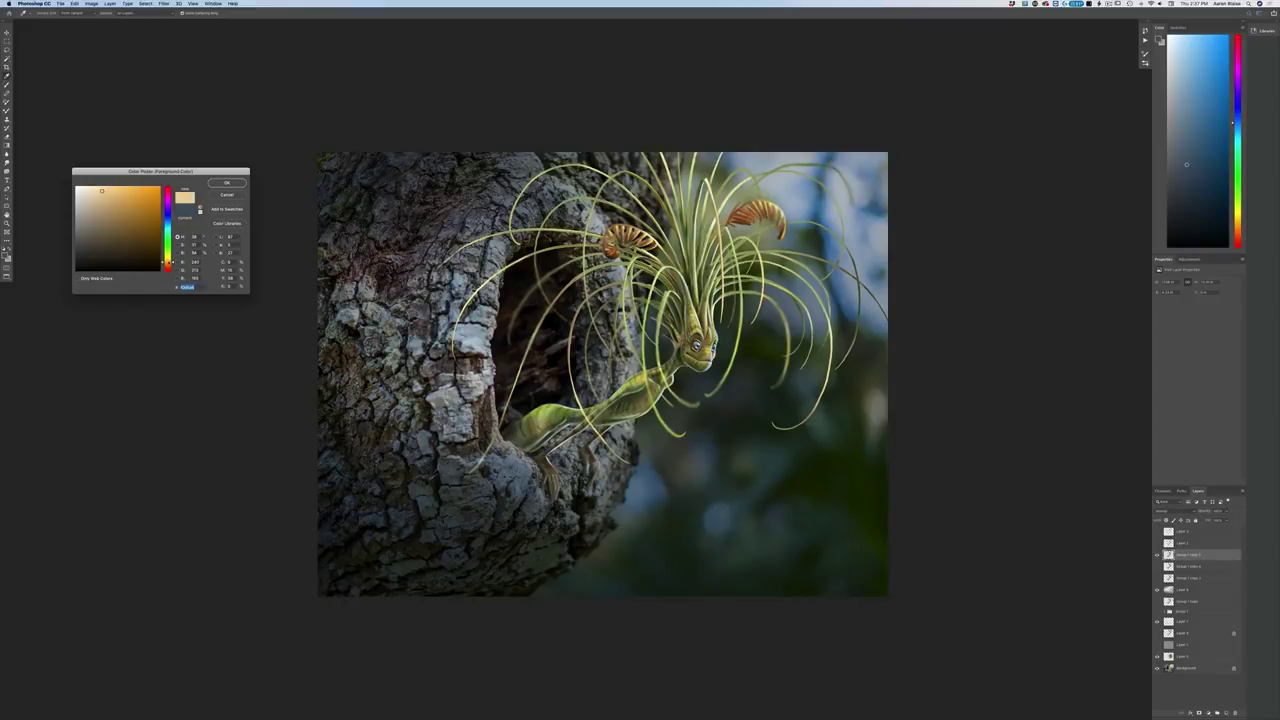
pyautogui.click(227, 183)
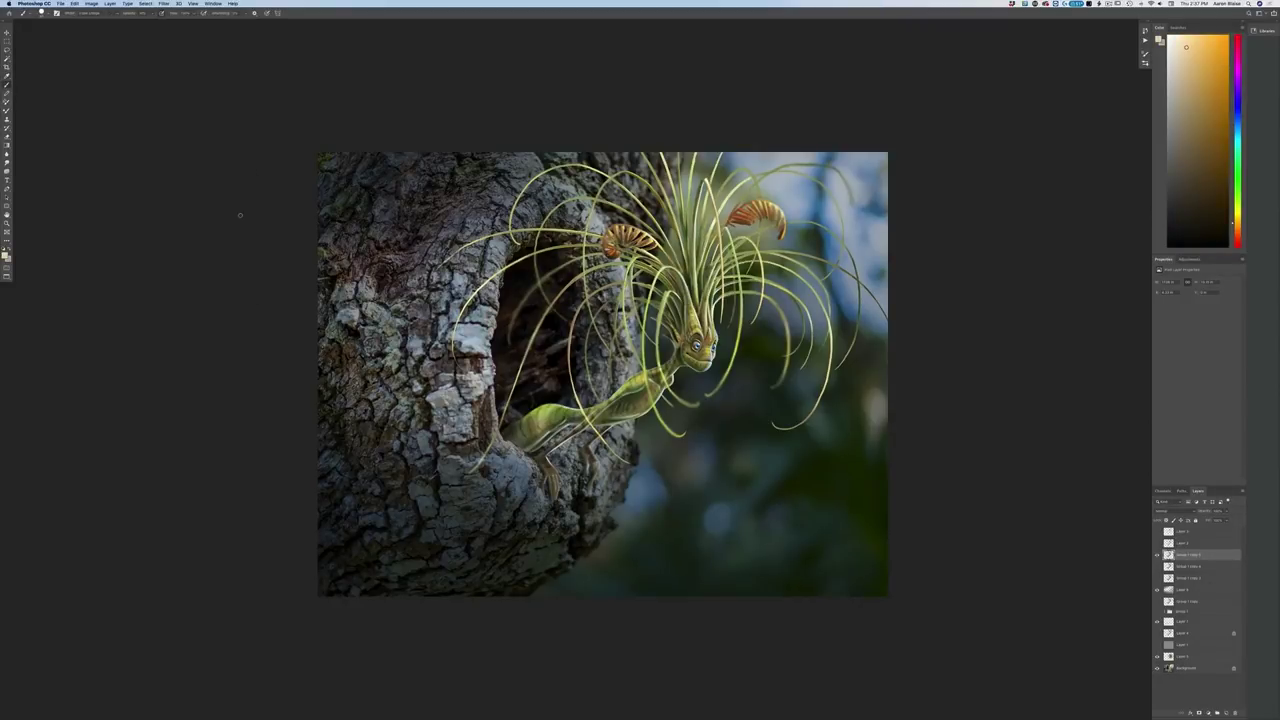
# Paint warm light highlights along the creature's face, neck and body edges and check the whole image
pyautogui.press('super+plus')
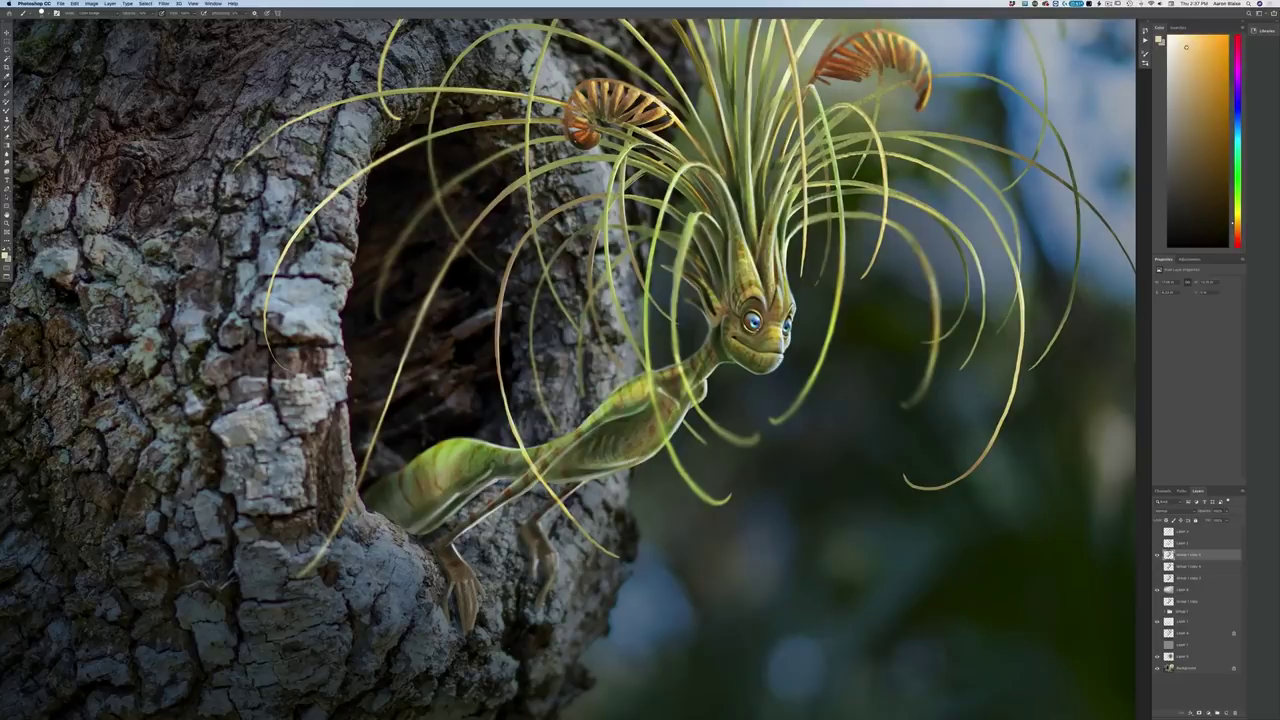
pyautogui.click(45, 14)
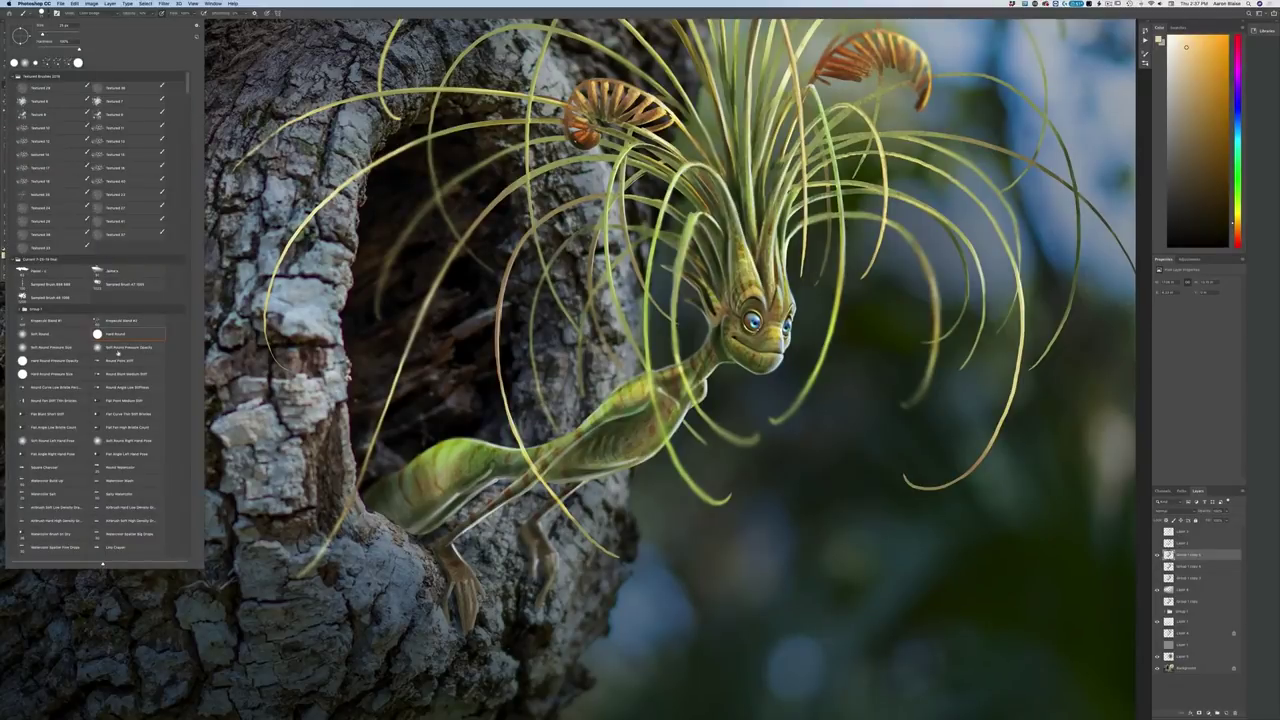
pyautogui.click(834, 578)
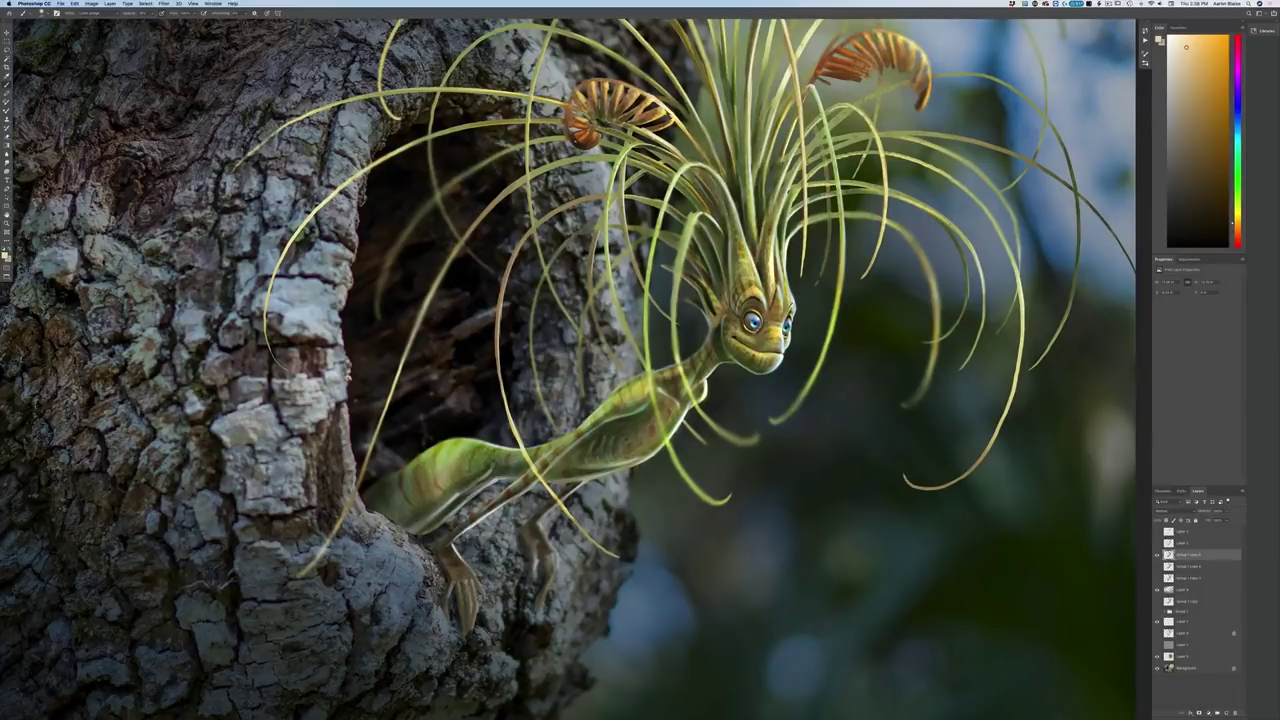
pyautogui.press('super+minus')
pyautogui.press('super+minus')
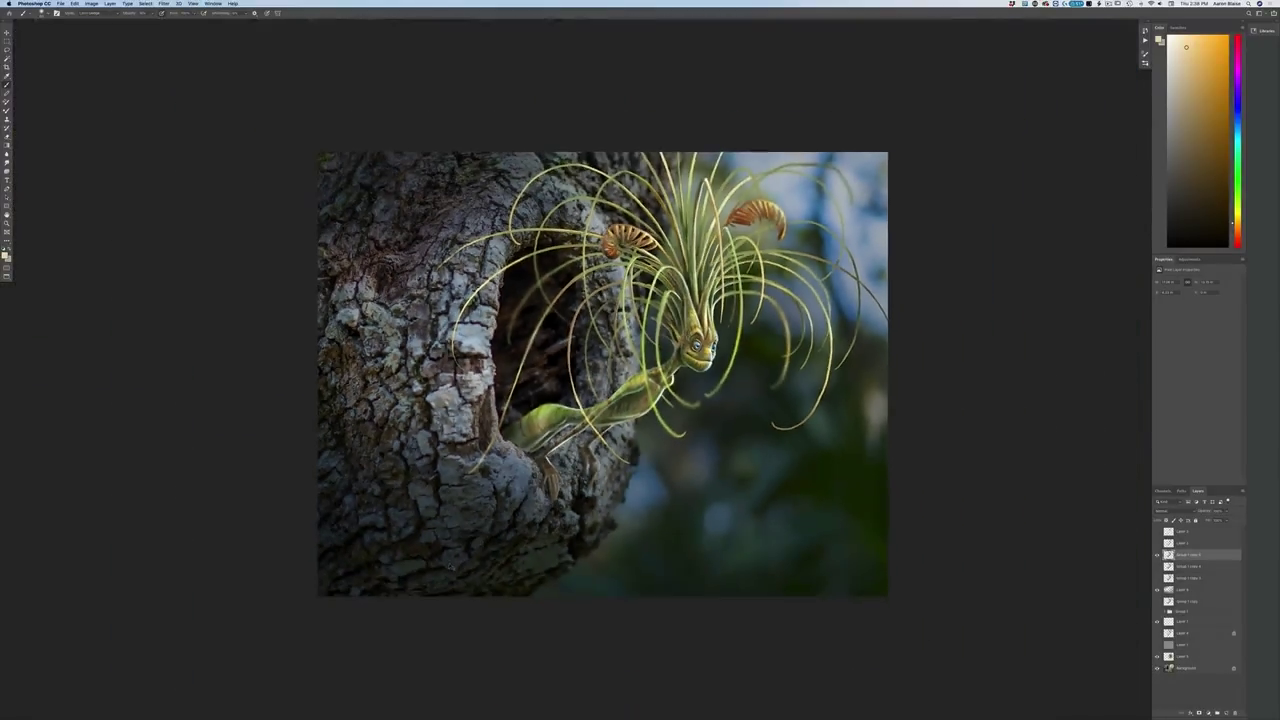
# Start an Exposure adjustment on the highlighted creature layer and lower its gamma correction slightly below 1
pyautogui.press('super+plus')
pyautogui.press('super+plus')
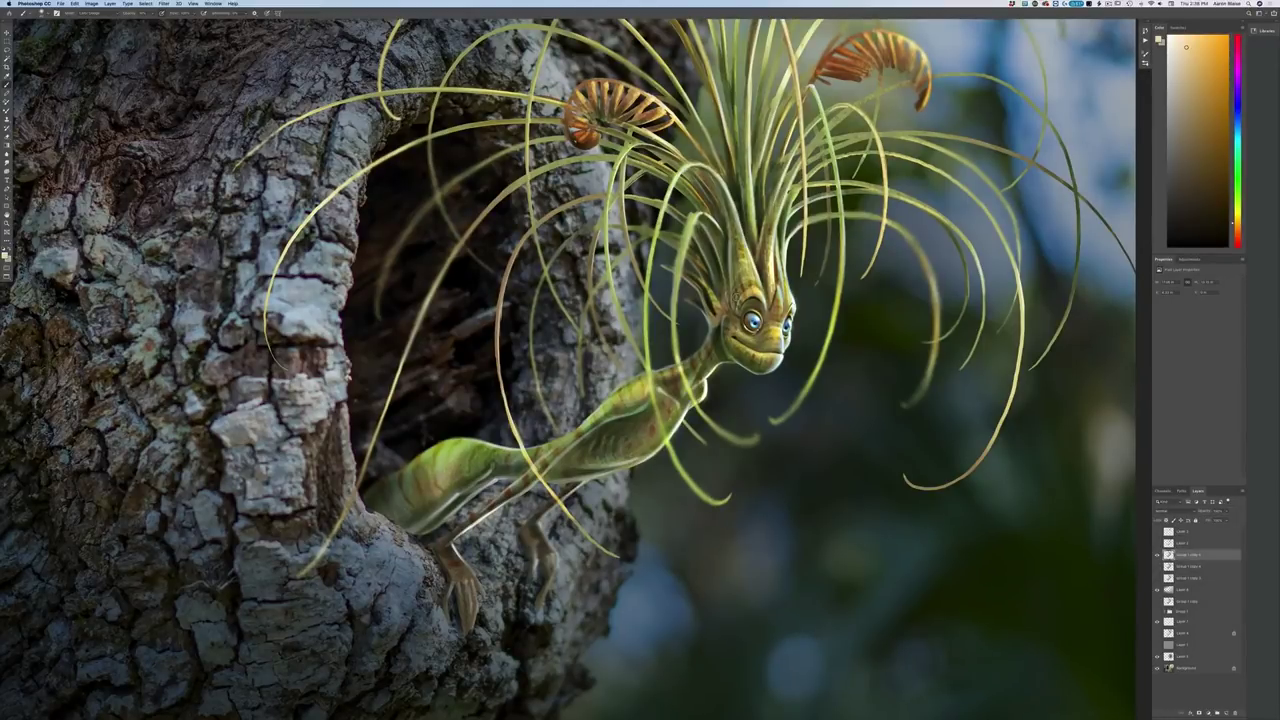
pyautogui.press('super+minus')
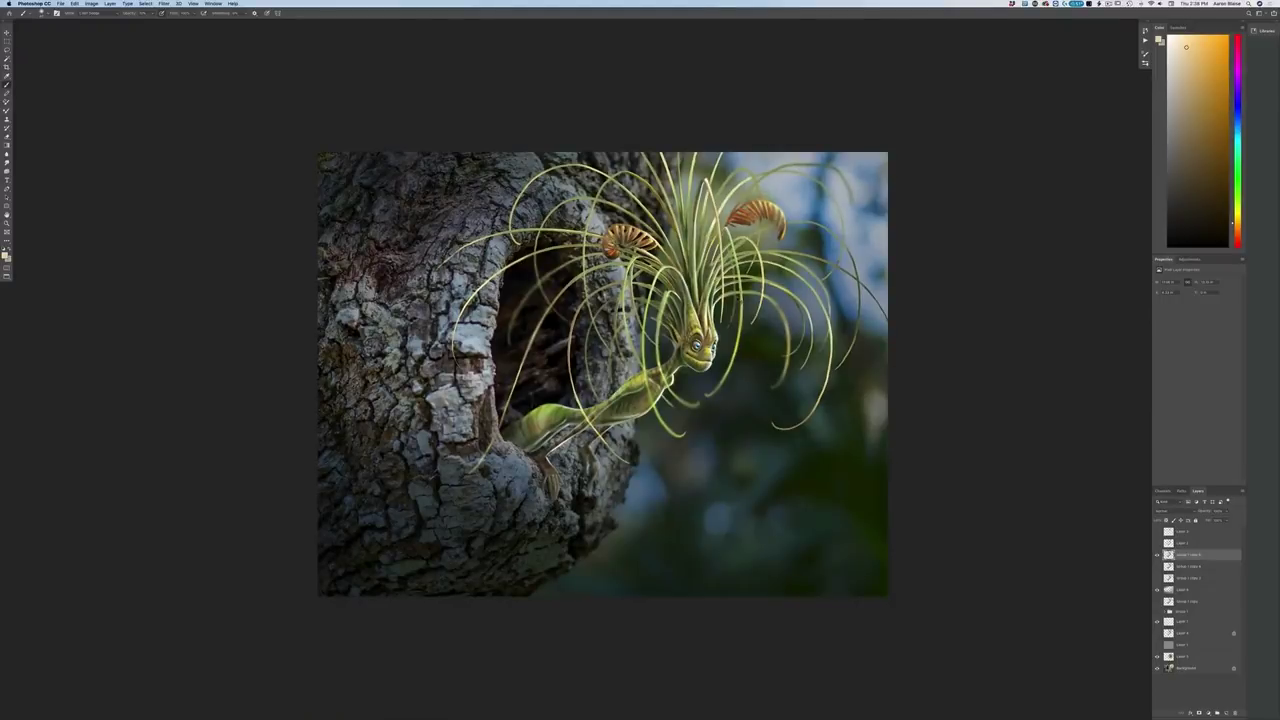
pyautogui.press('super+minus')
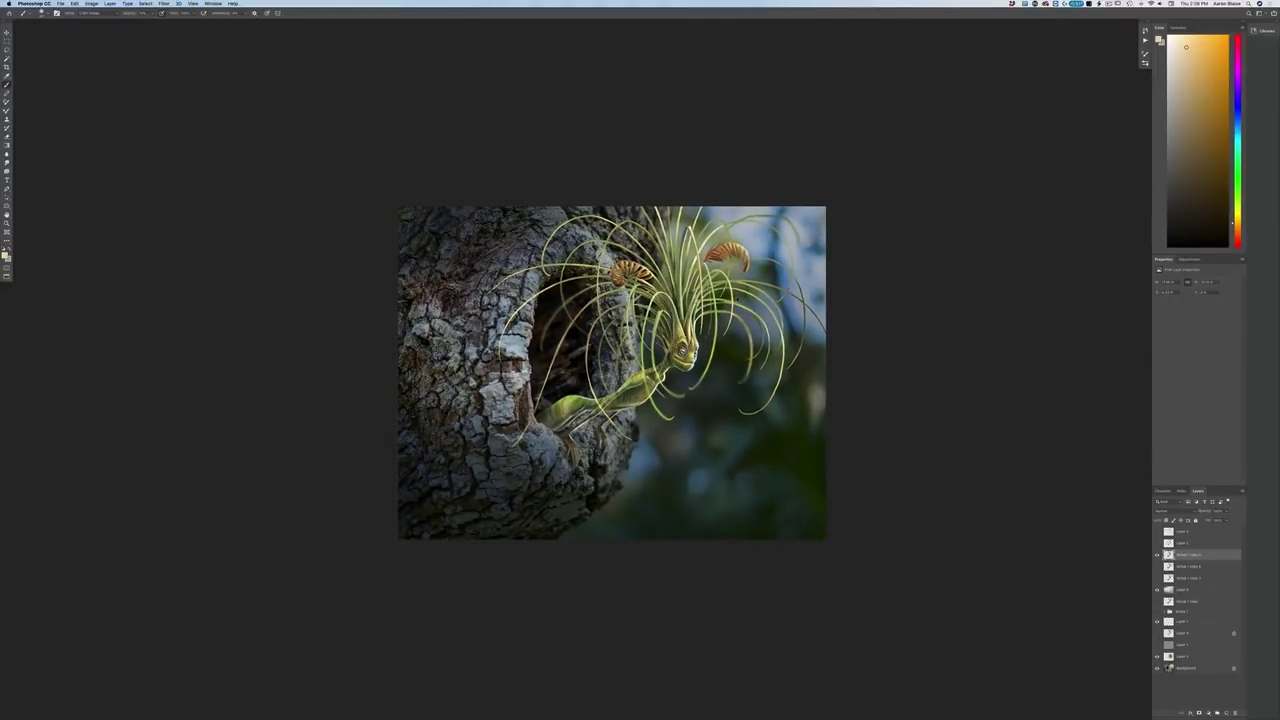
pyautogui.press('super+0')
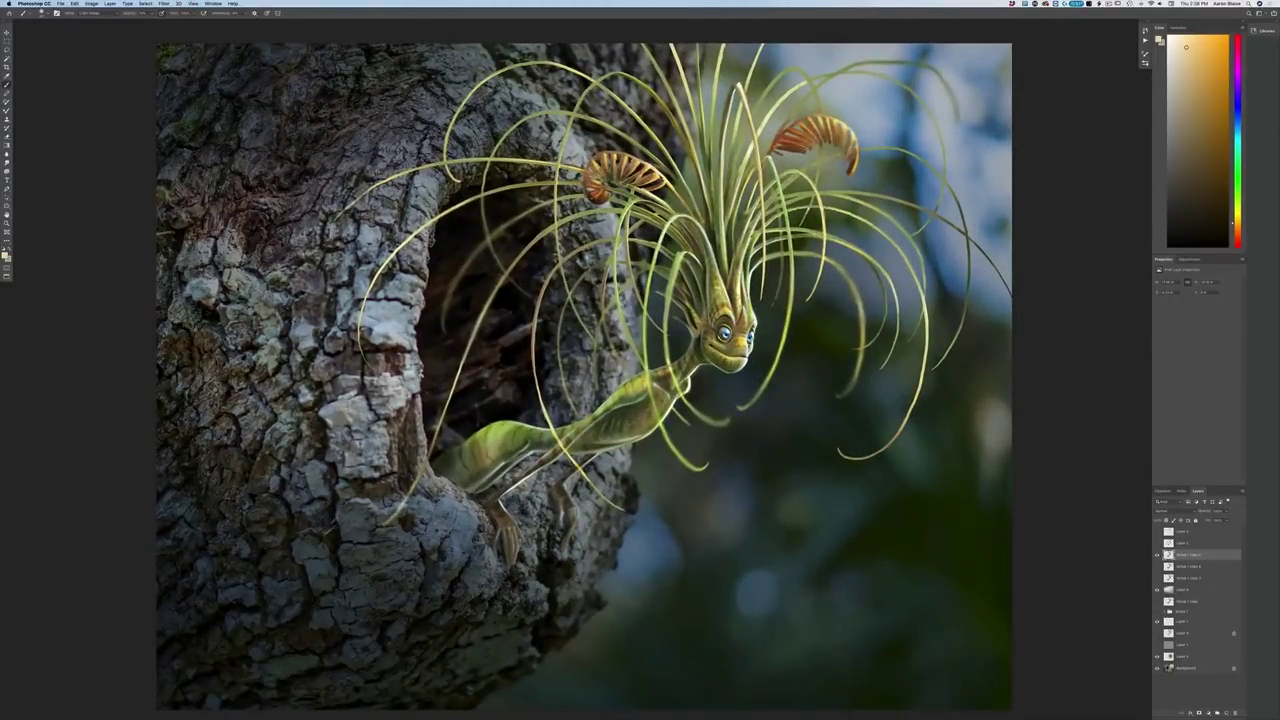
pyautogui.click(91, 4)
pyautogui.moveTo(120, 21)
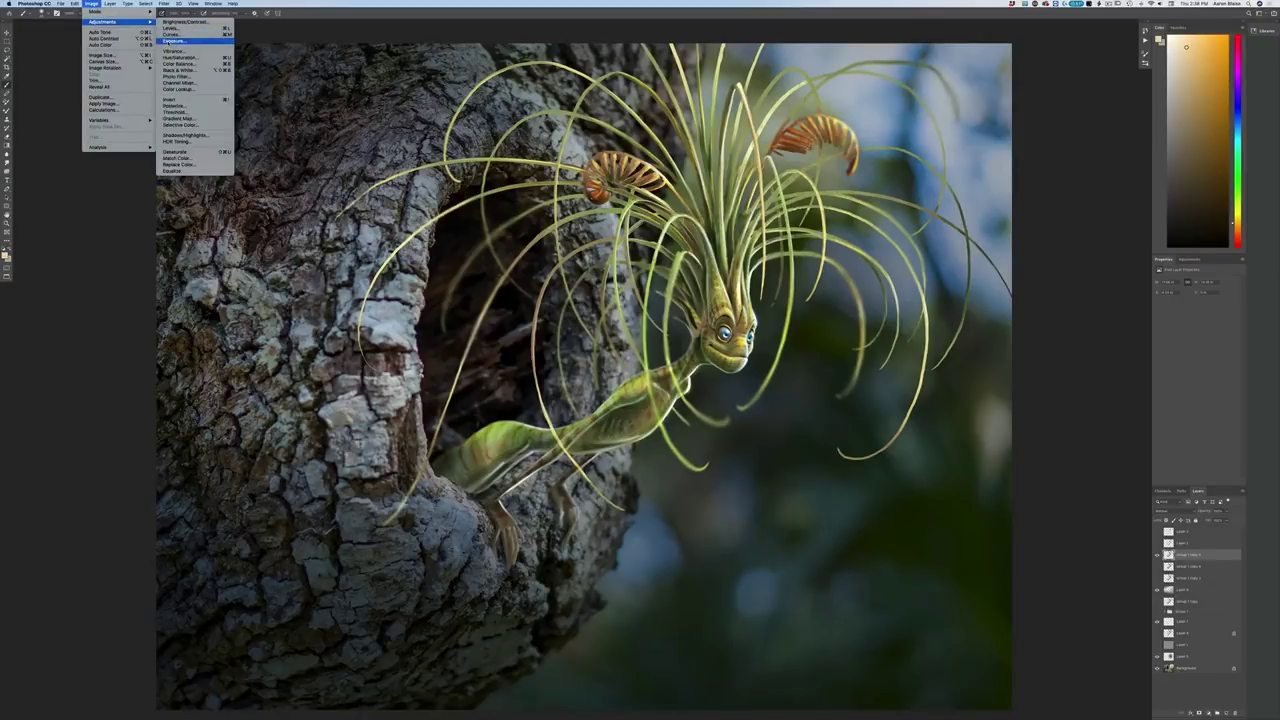
pyautogui.click(172, 40)
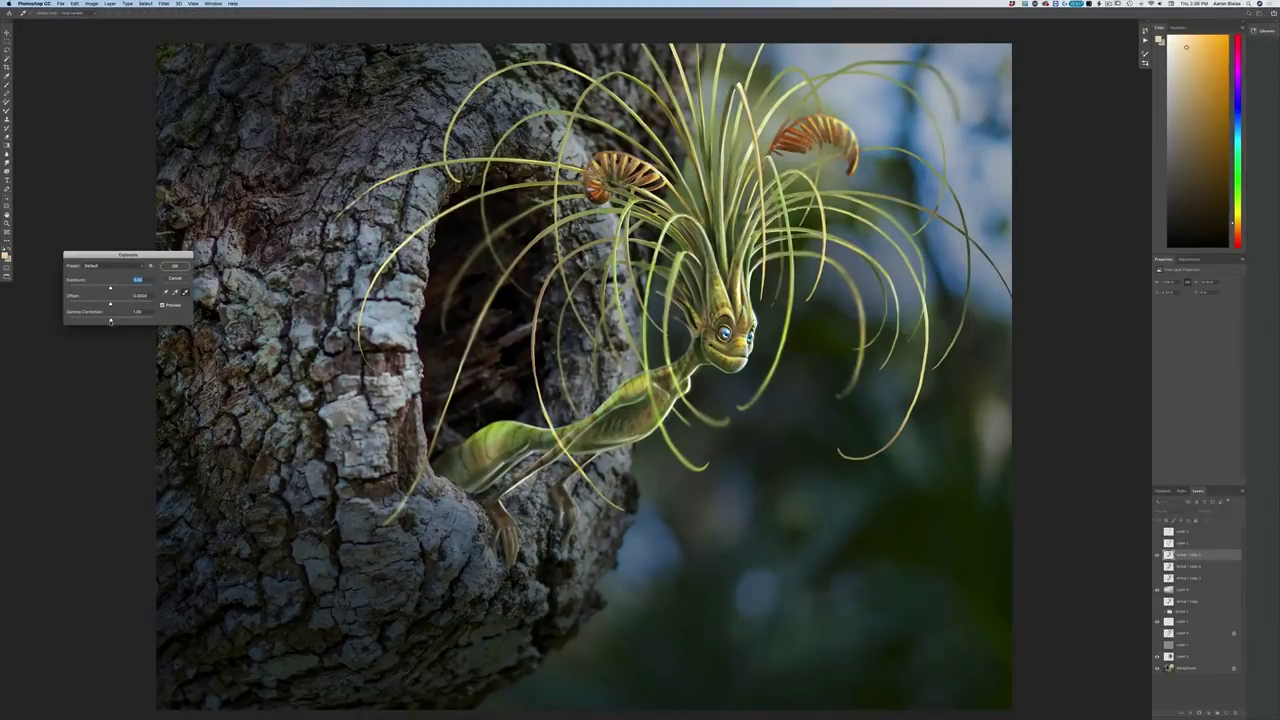
pyautogui.moveTo(110, 321); pyautogui.dragTo(114, 321)
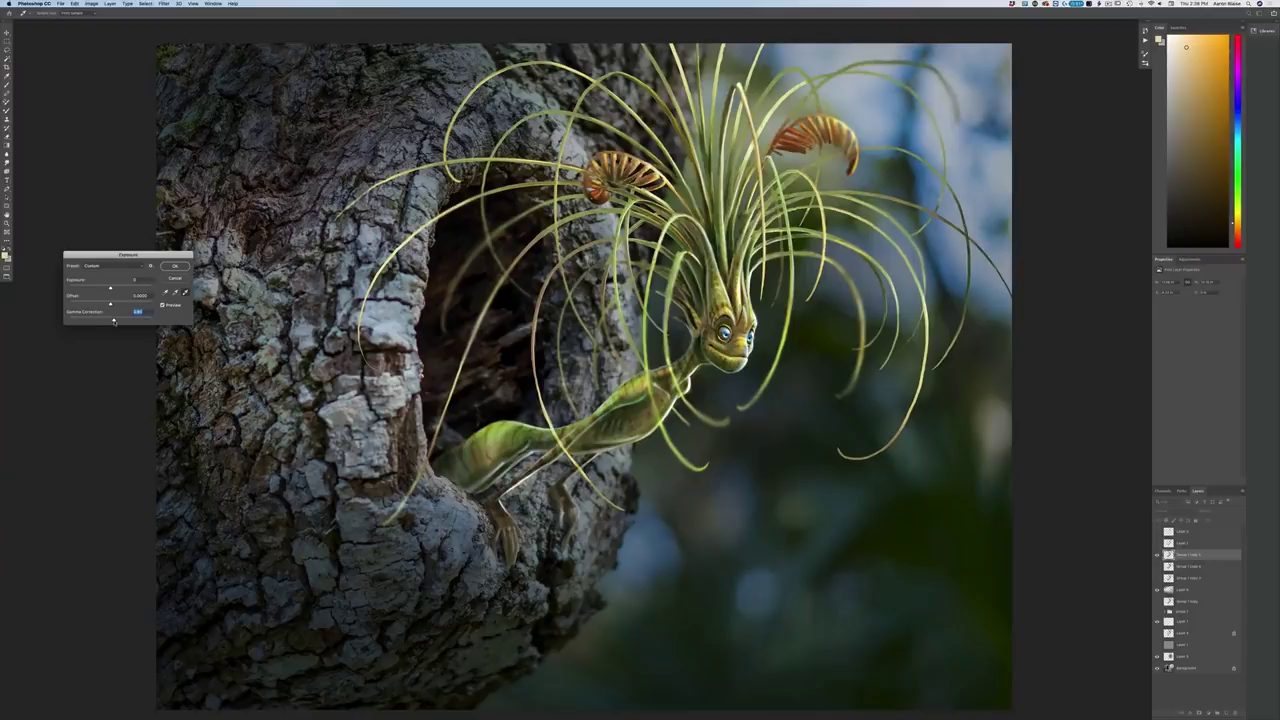
# Raise the creature's exposure slightly, fine-tune the gamma correction against the whole image, and apply the Exposure adjustment
pyautogui.press('Tab')
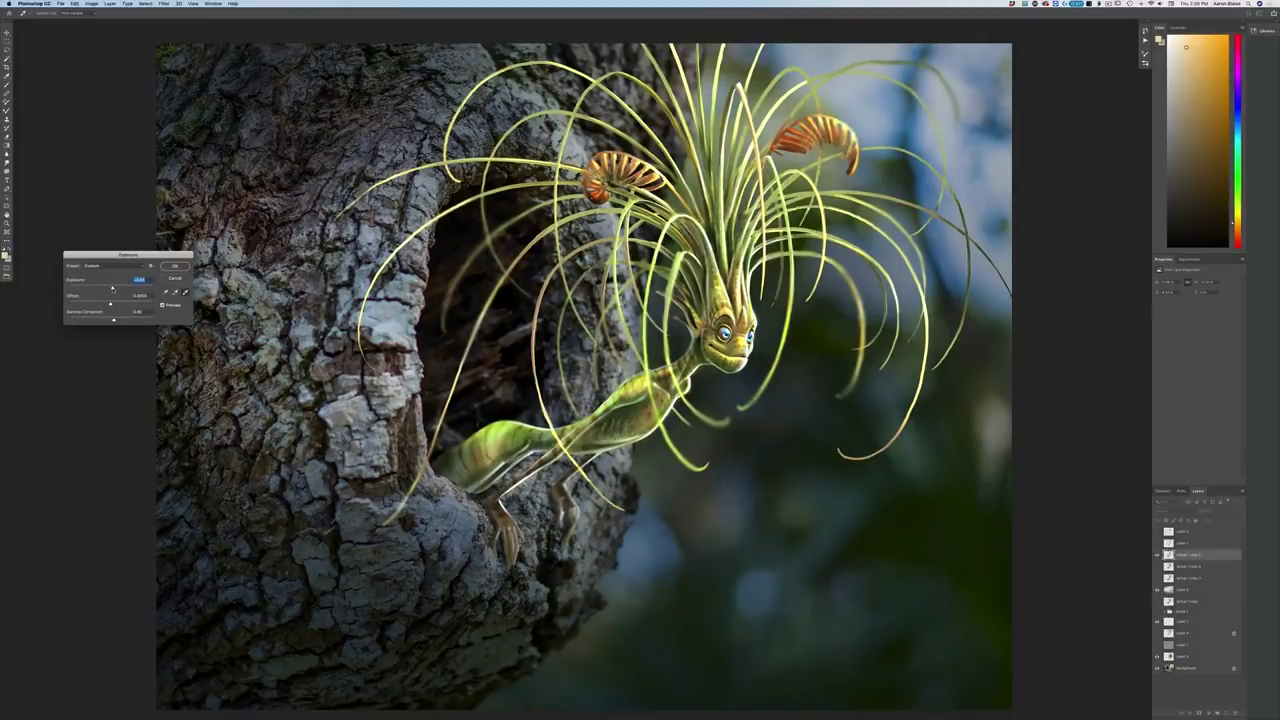
pyautogui.moveTo(113, 290); pyautogui.dragTo(114, 293)
pyautogui.click(113, 320)
pyautogui.press('Down')
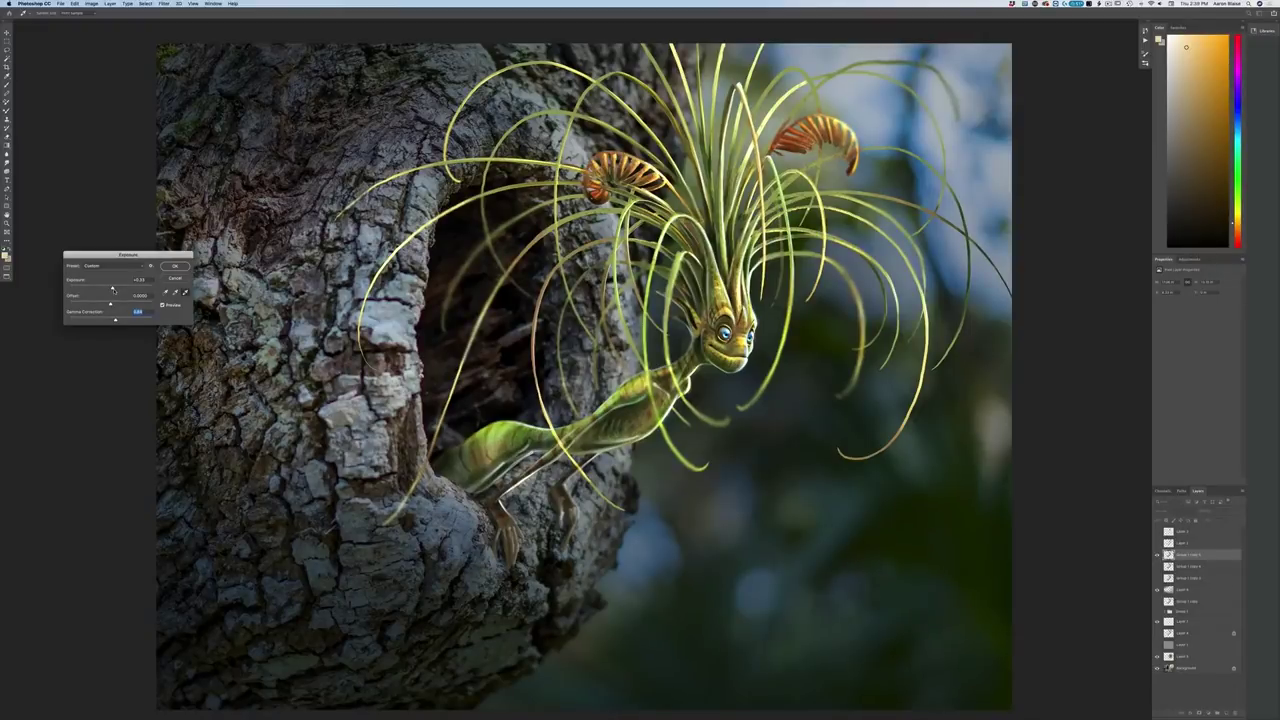
pyautogui.press('Tab')
pyautogui.moveTo(114, 289); pyautogui.dragTo(115, 290)
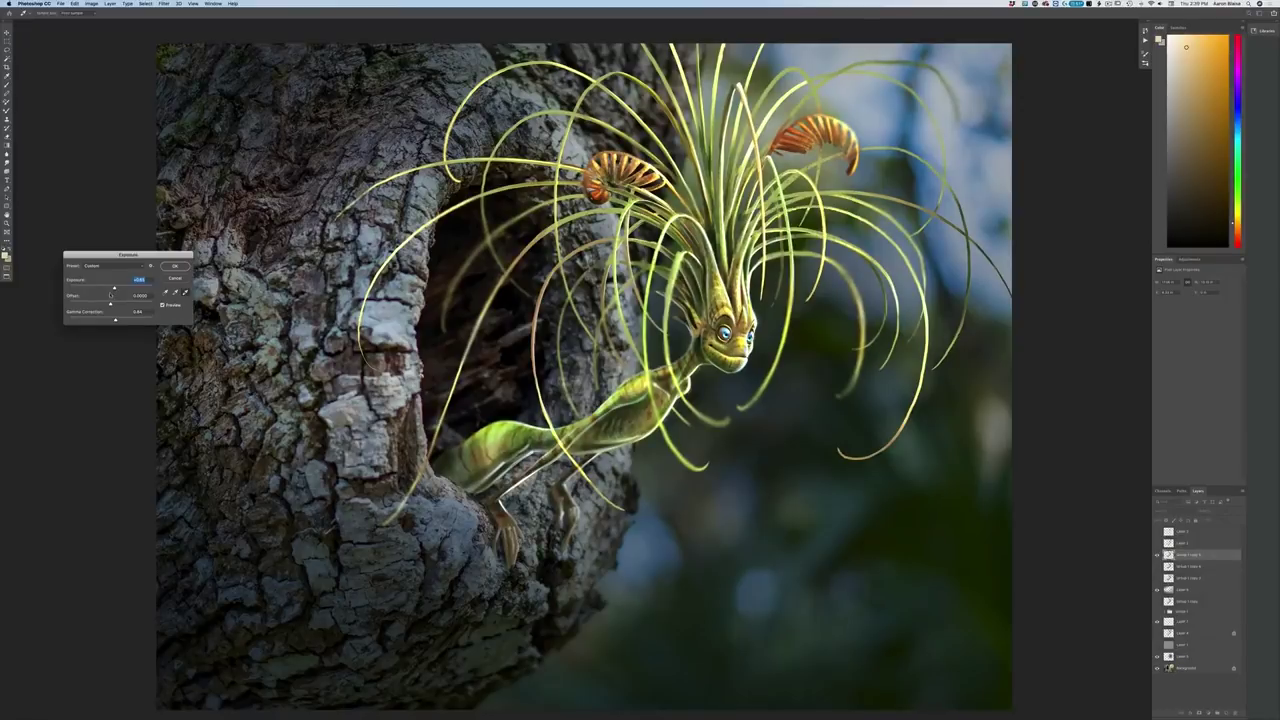
pyautogui.press('super+minus')
pyautogui.press('super+minus')
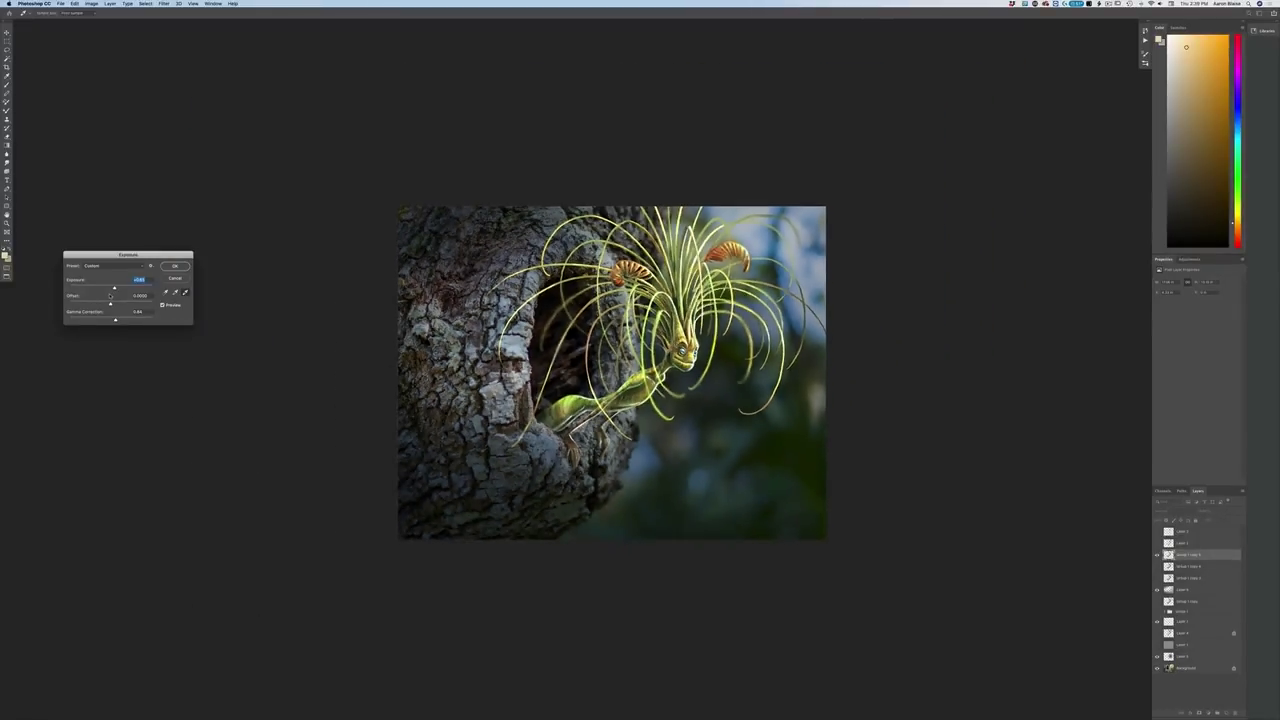
pyautogui.press('super+plus')
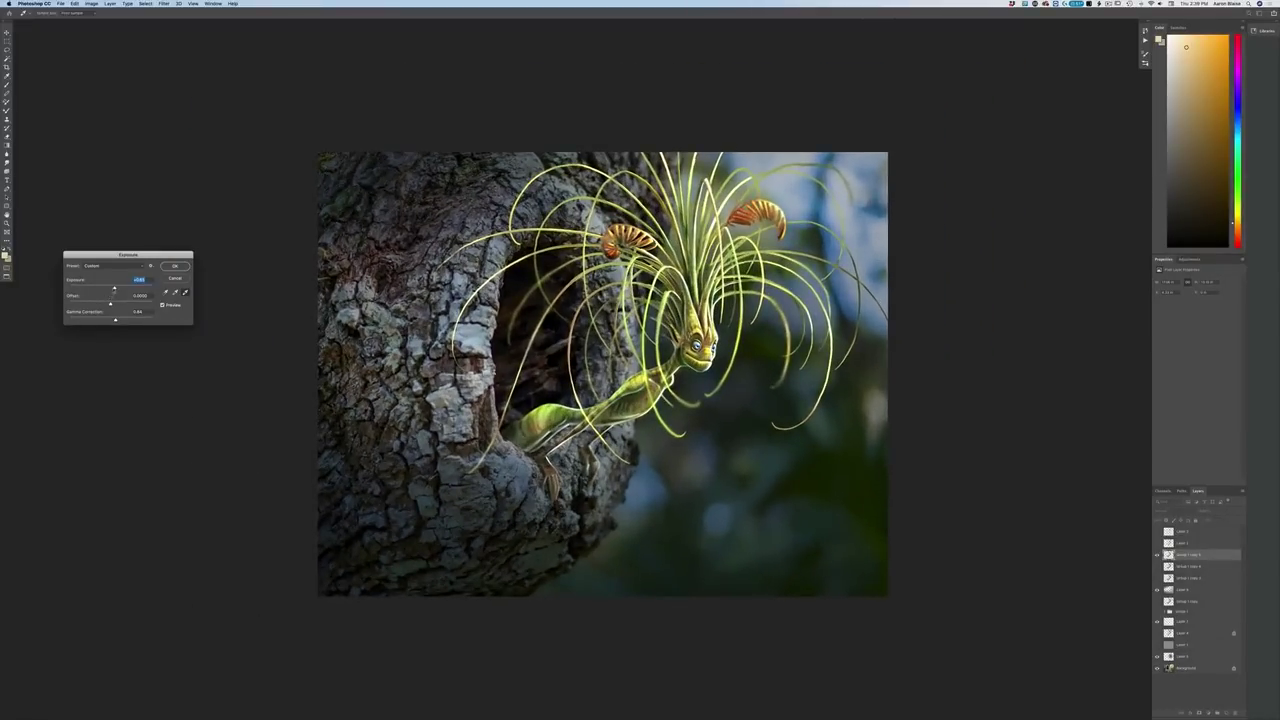
pyautogui.moveTo(114, 290); pyautogui.dragTo(113, 291)
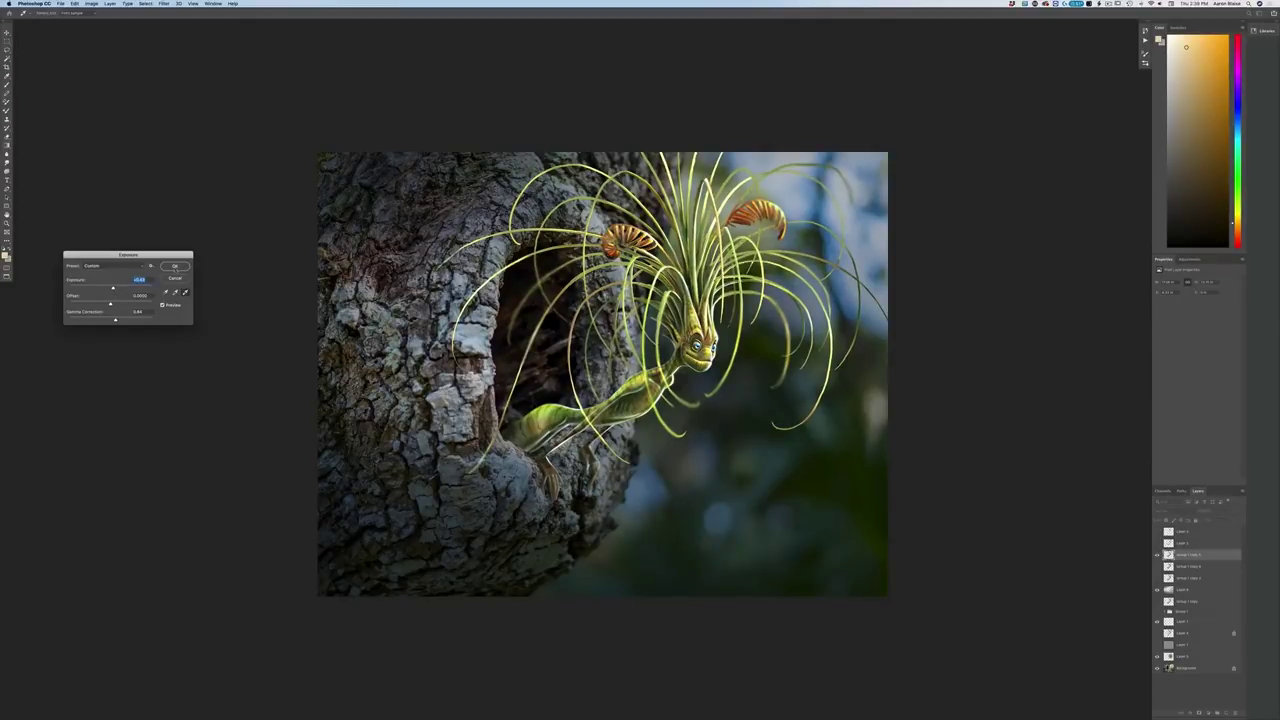
pyautogui.click(175, 267)
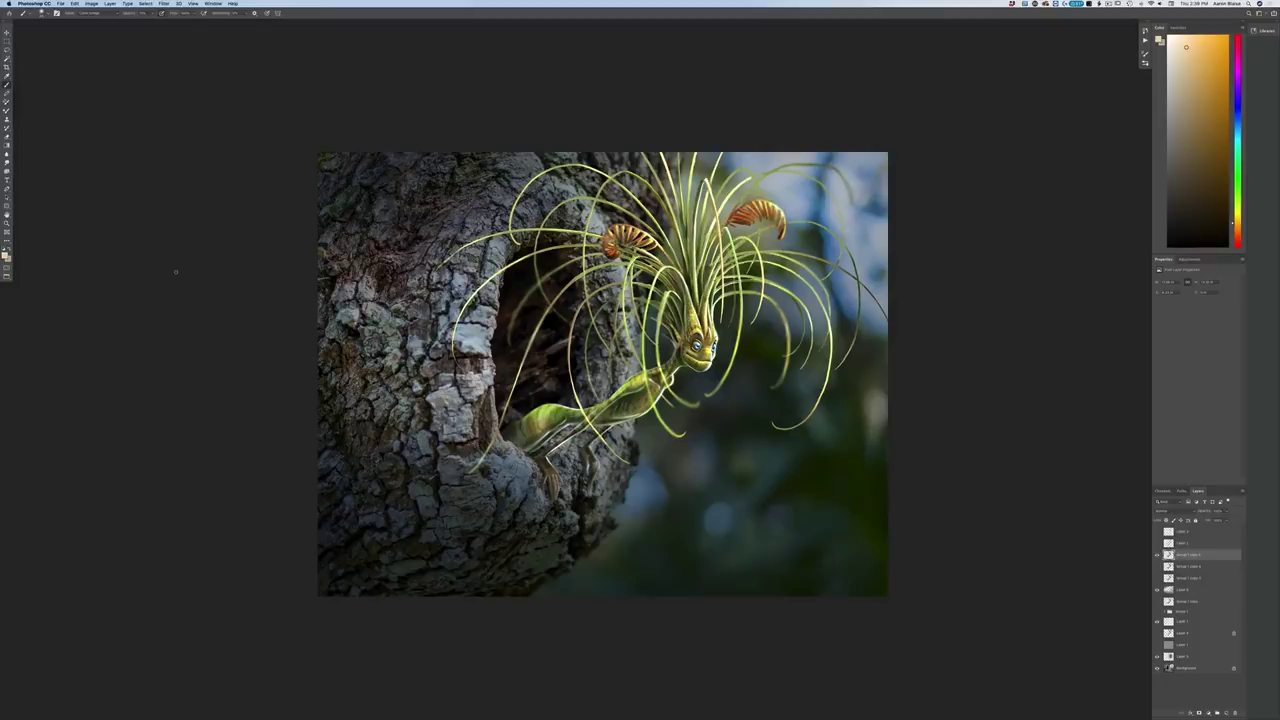
# Flip the canvas horizontally and check the mirrored composition as a whole and up close
pyautogui.press('super+equal')
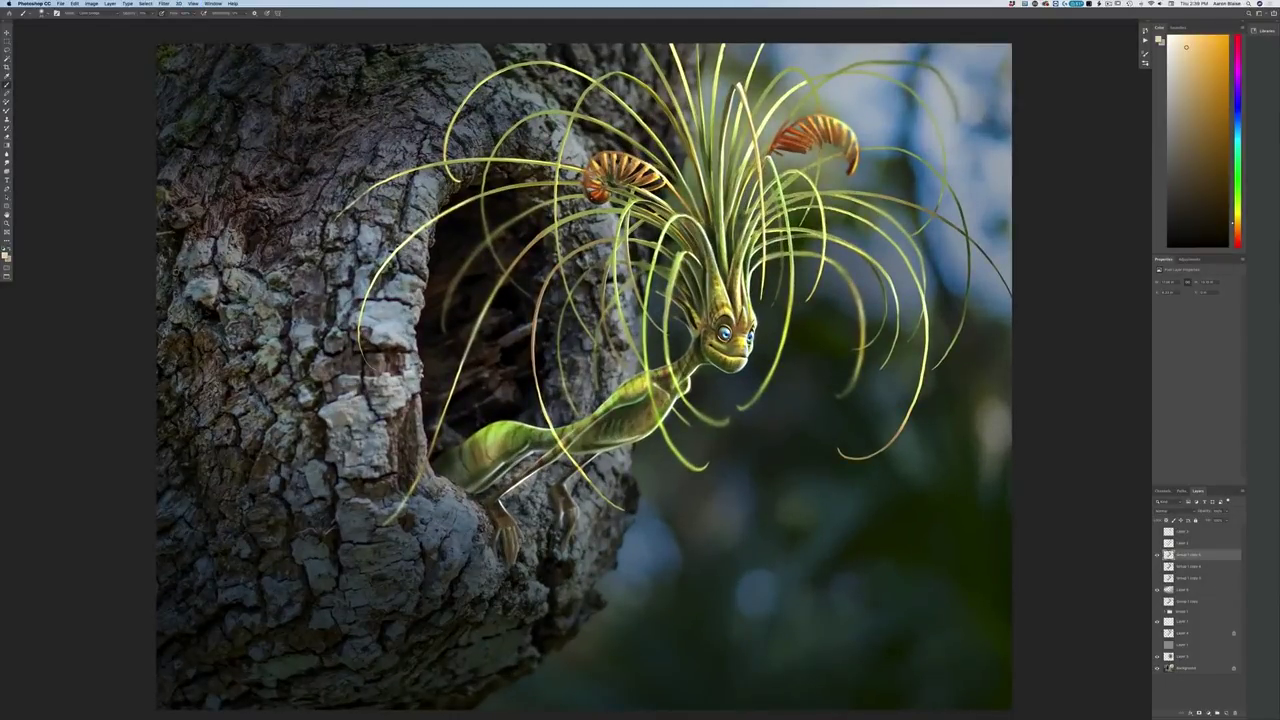
pyautogui.click(91, 4)
pyautogui.moveTo(112, 67)
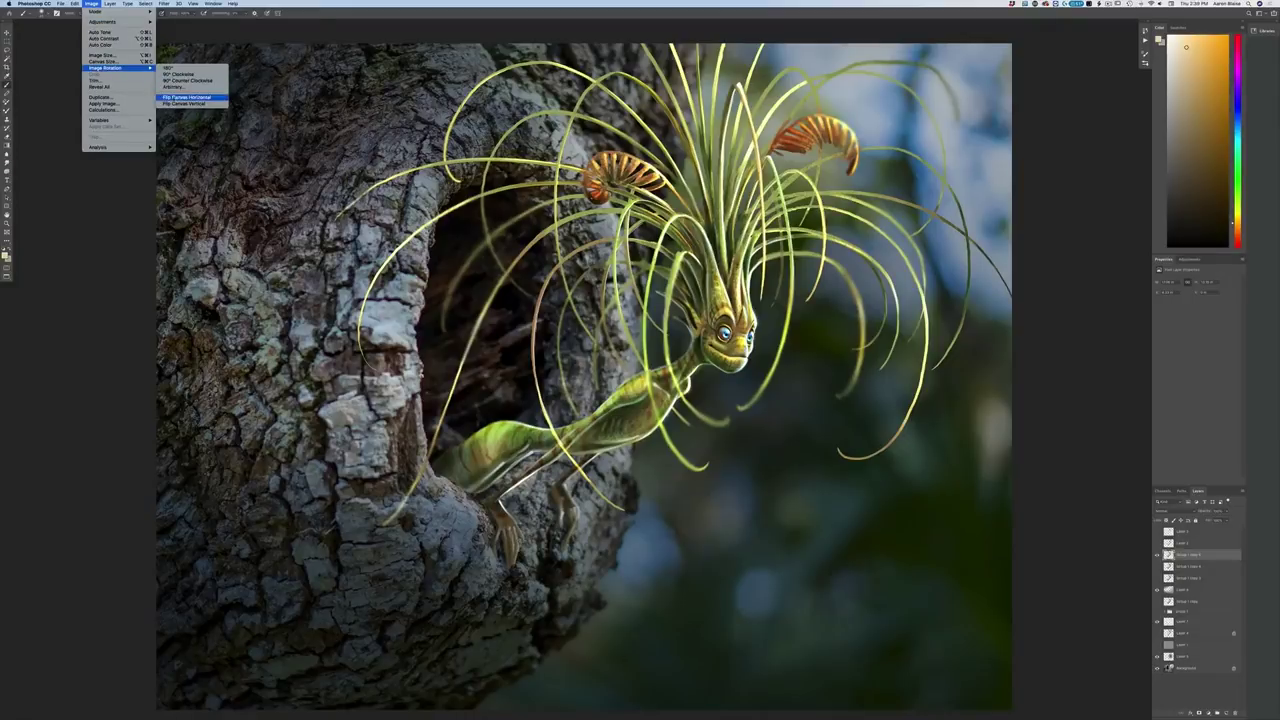
pyautogui.click(180, 97)
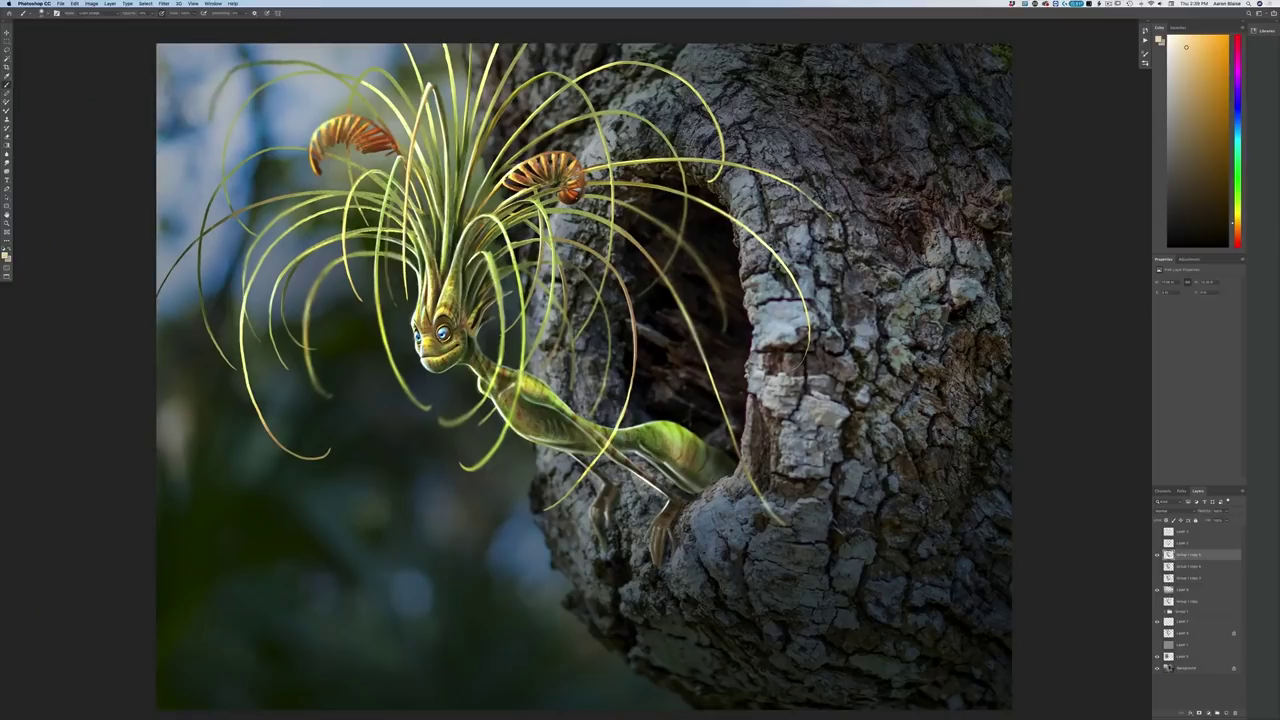
pyautogui.press('super+minus')
pyautogui.press('super+minus')
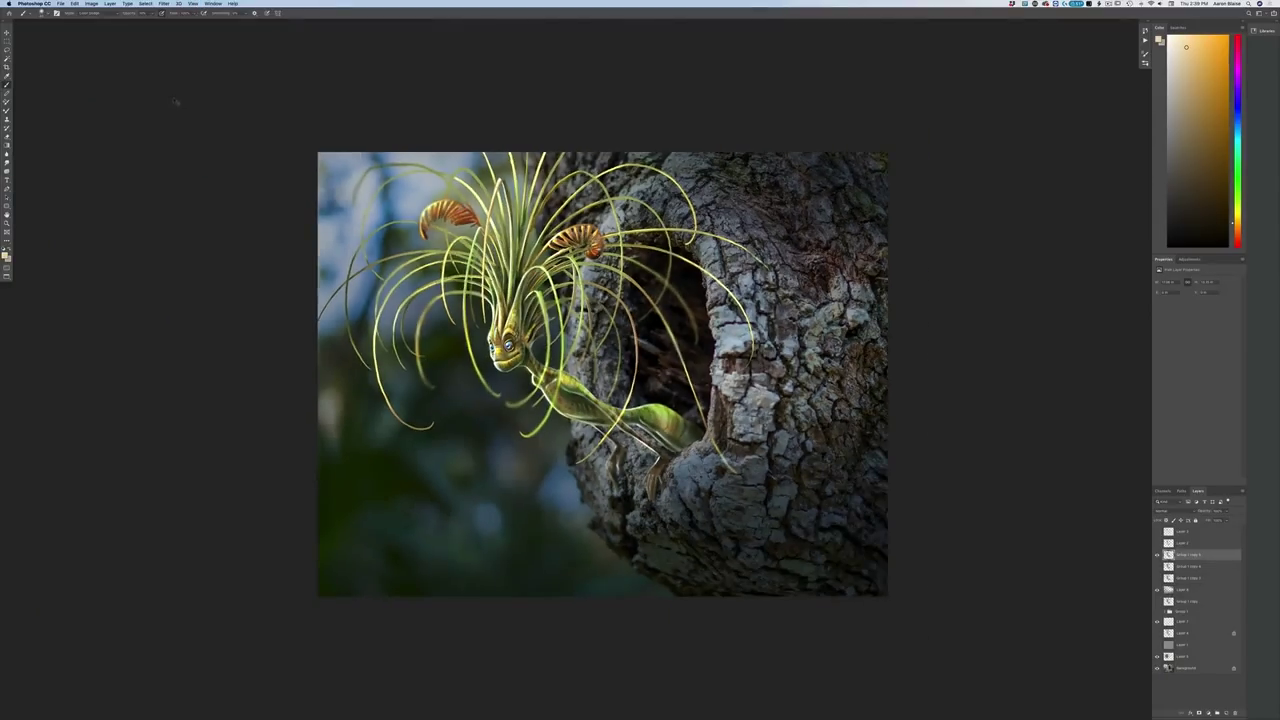
pyautogui.press('super+plus')
pyautogui.press('super+plus')
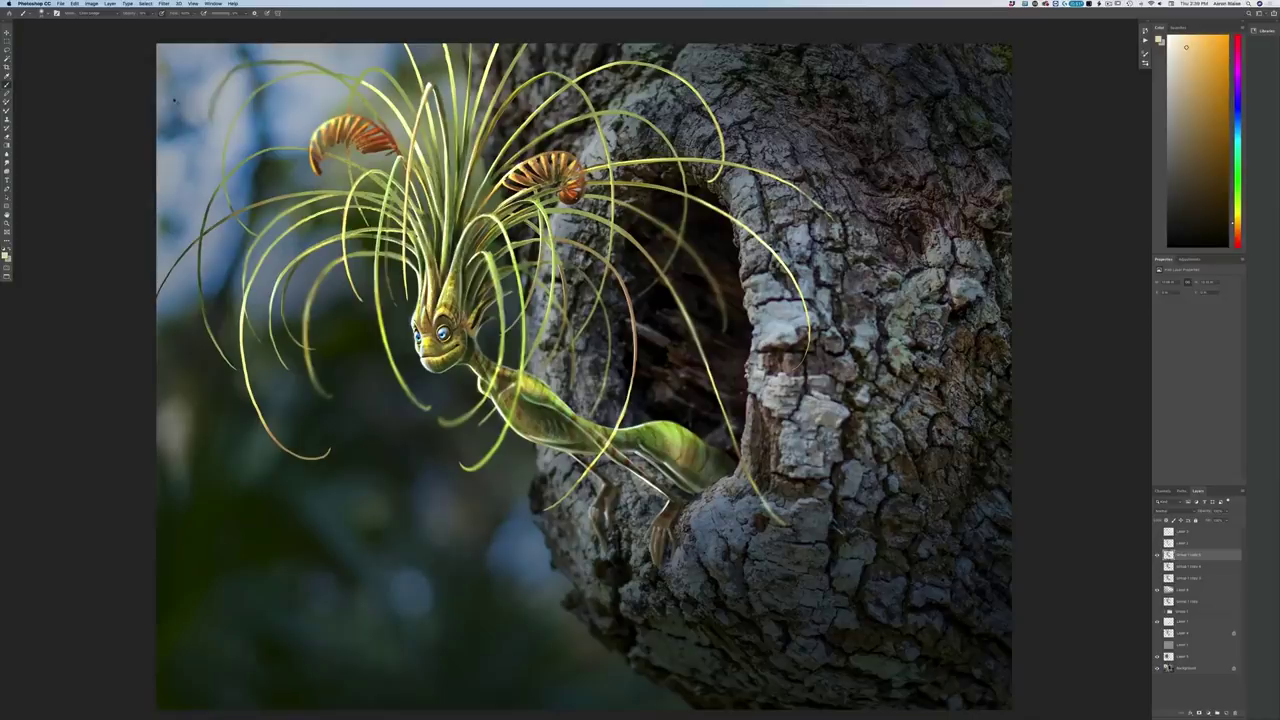
# Soften the outer leaf strands against the blurred background with the Smudge tool and check the overall image
pyautogui.press('super+plus')
pyautogui.moveTo(391, 540); pyautogui.dragTo(597, 669)
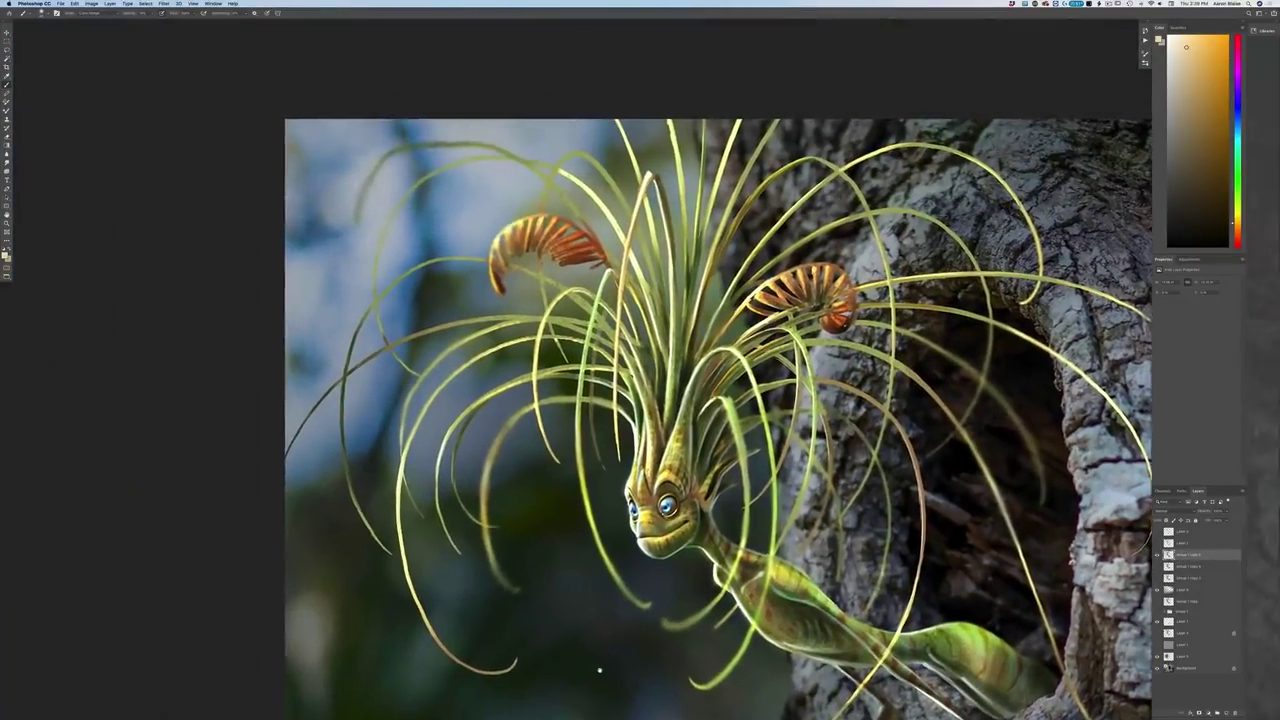
pyautogui.click(7, 162)
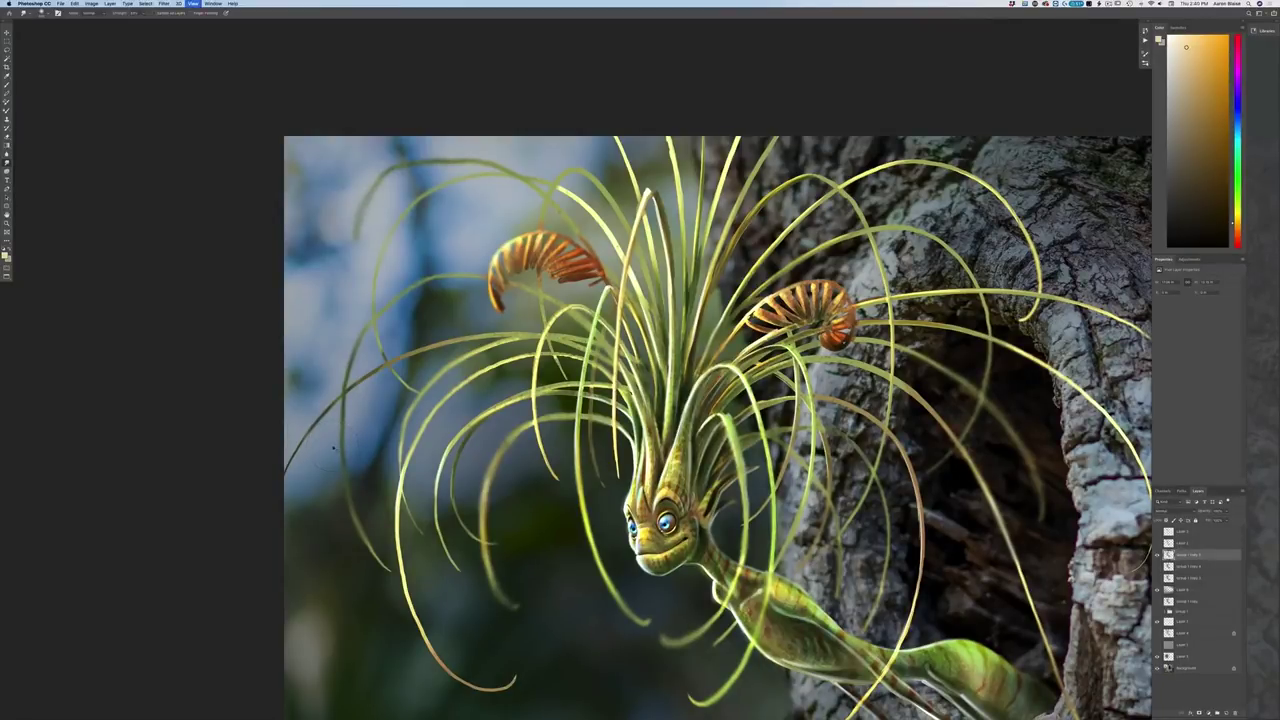
pyautogui.press('super+minus')
pyautogui.press('super+minus')
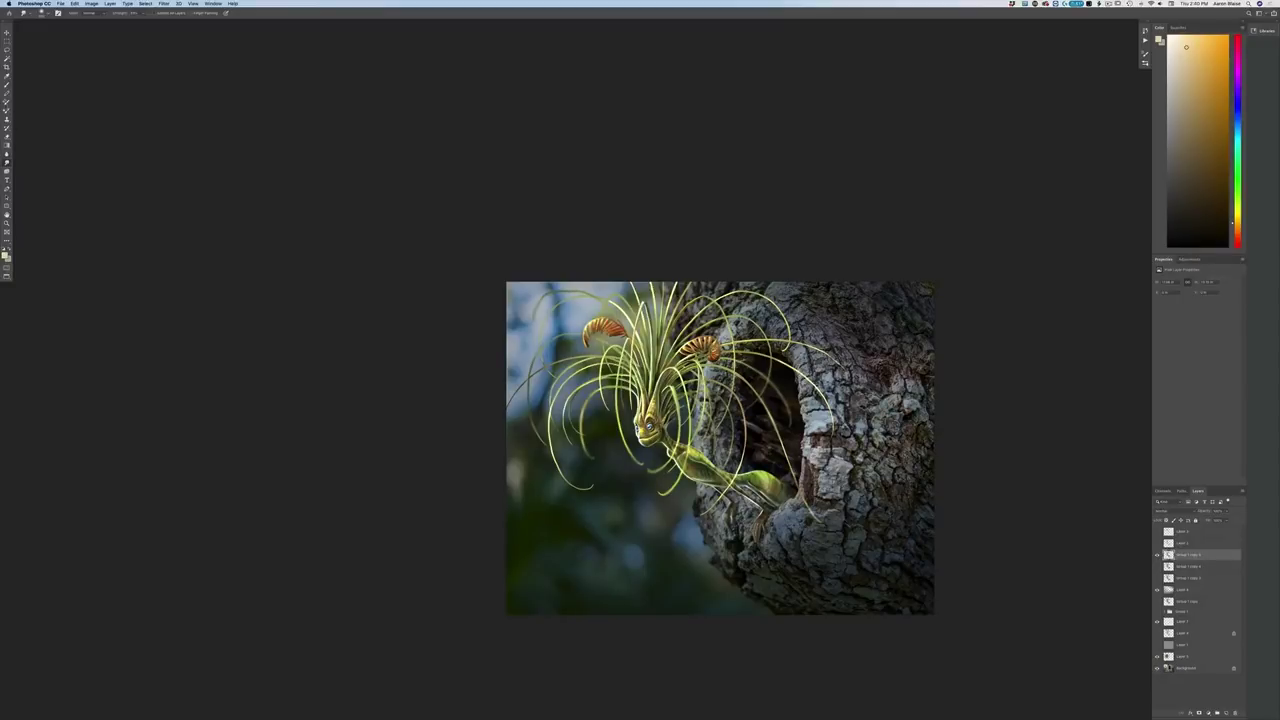
# Duplicate the Background layer, try the copy higher in the layer stack, and return it directly above the original
pyautogui.press('b')
pyautogui.moveTo(1208, 671); pyautogui.dragTo(1226, 712)
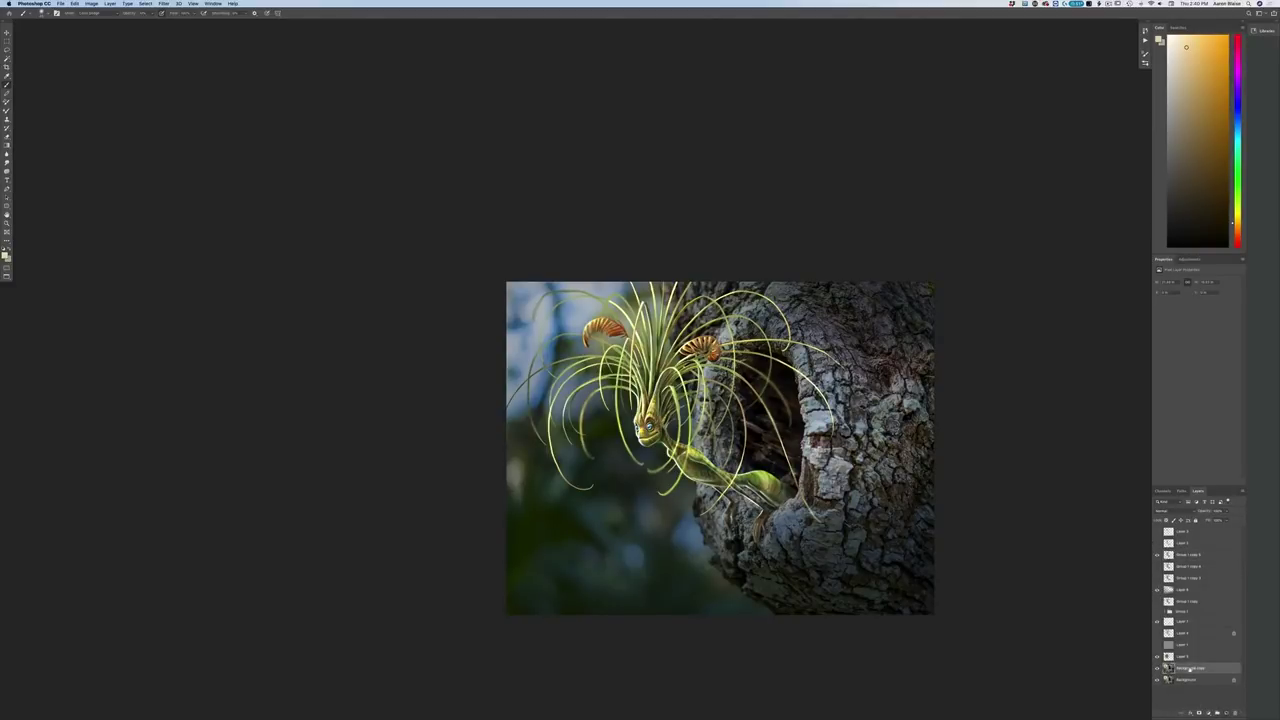
pyautogui.moveTo(1189, 668); pyautogui.dragTo(1185, 594)
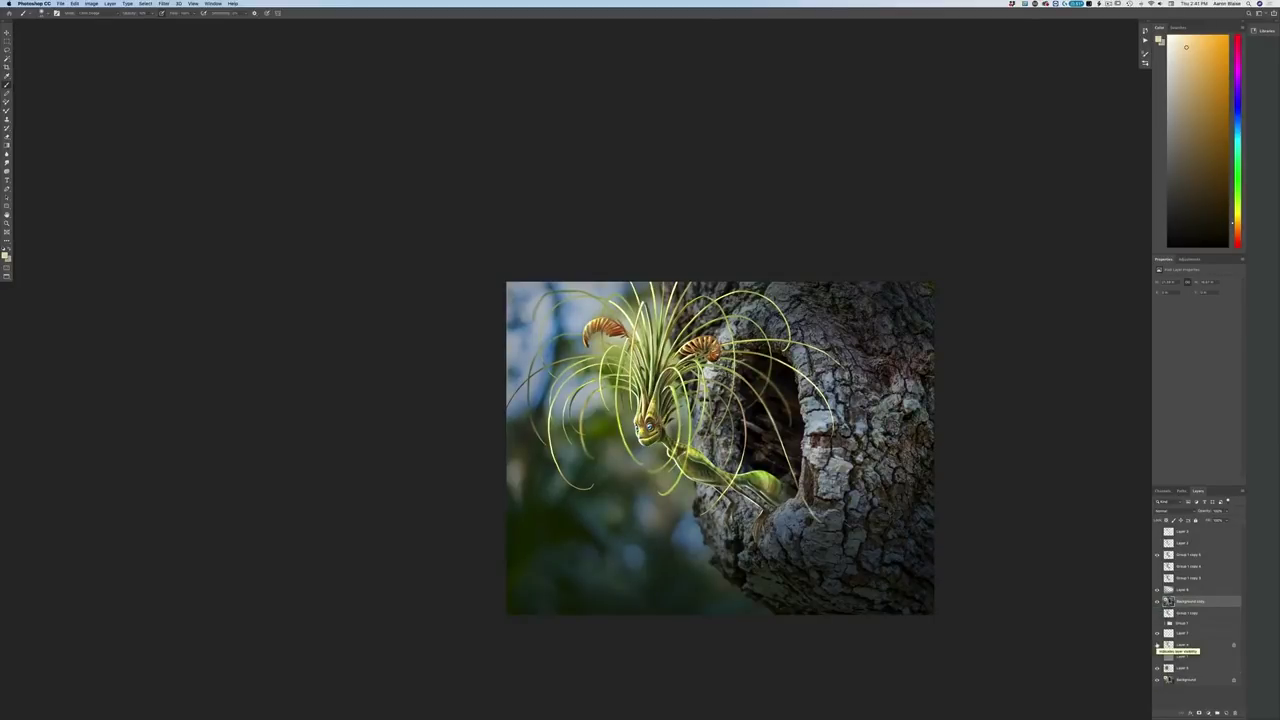
pyautogui.press('super+shift+bracketleft')
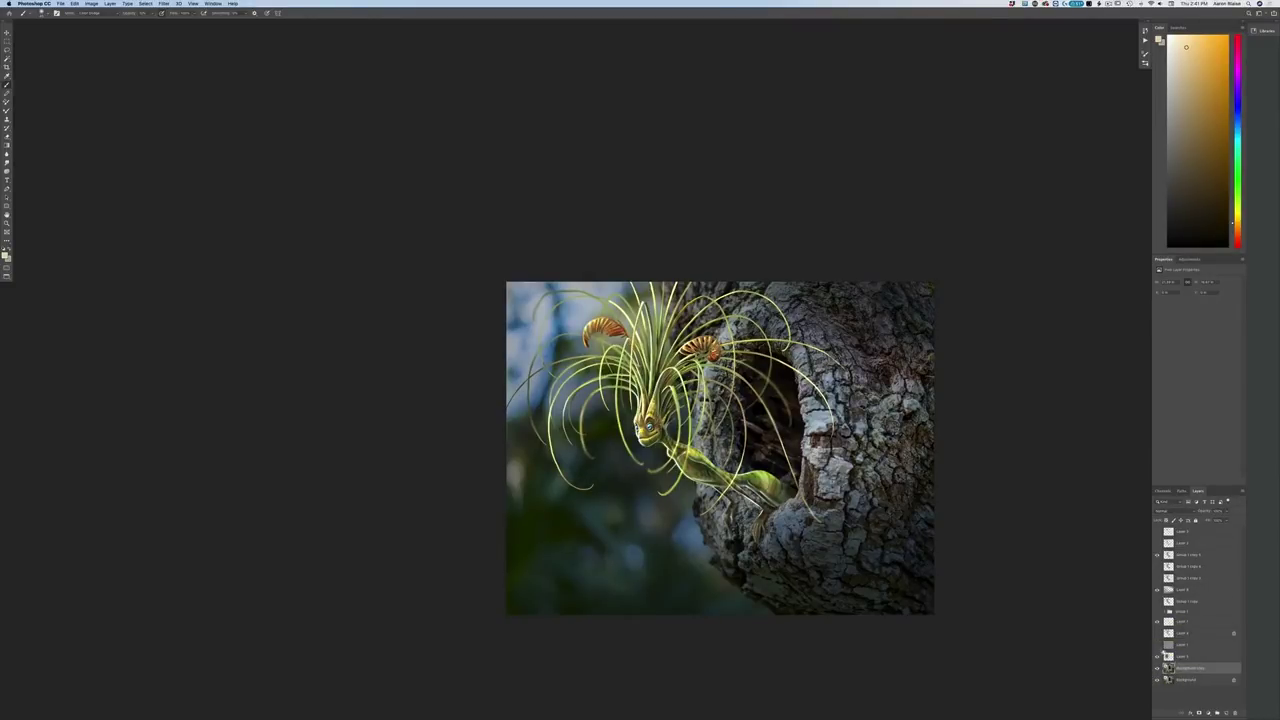
# Select the darkening layer together with the background copy and compare the image with that darkening shown and hidden
pyautogui.keyDown('shift'); pyautogui.click(1180, 658); pyautogui.keyUp('shift')
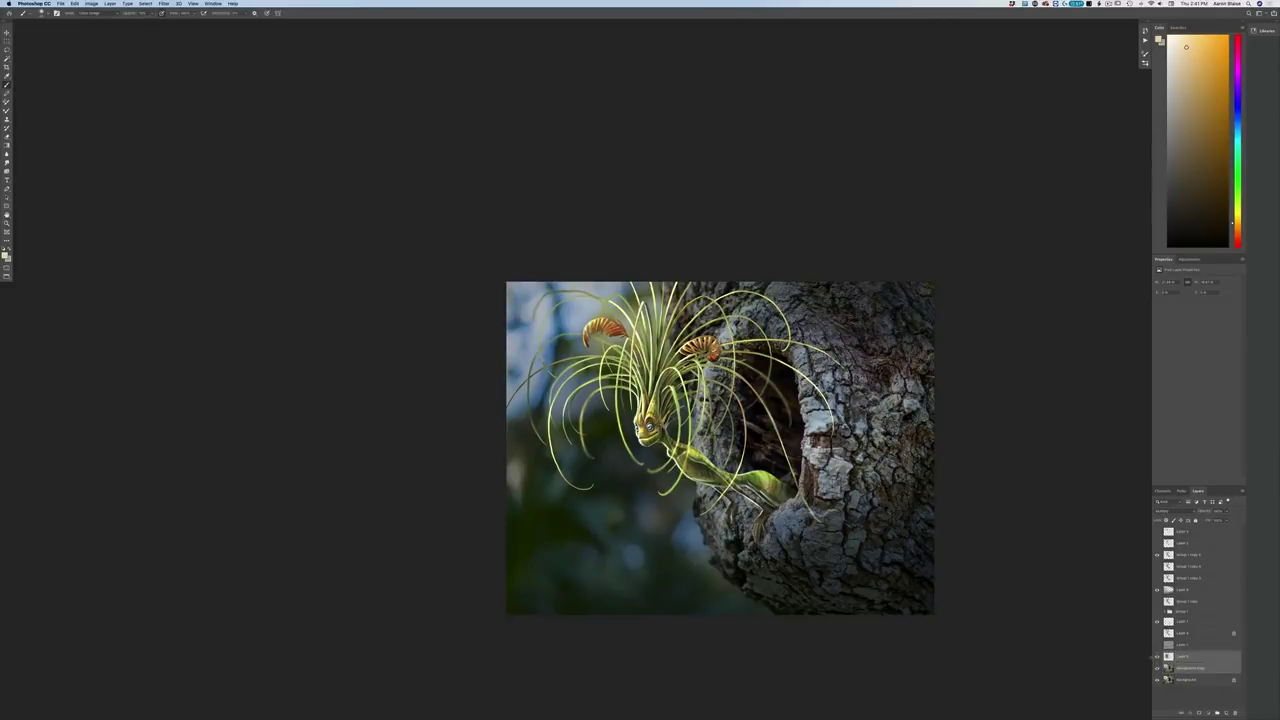
pyautogui.click(1157, 658)
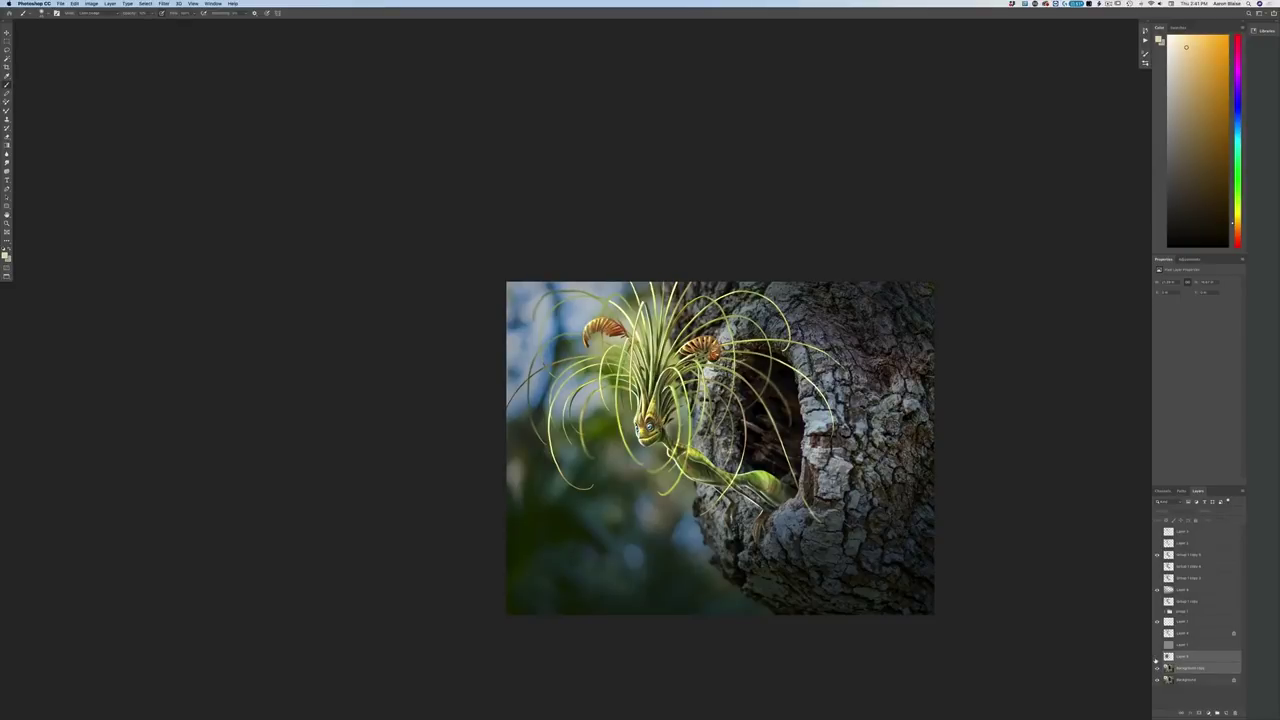
pyautogui.click(1157, 656)
pyautogui.click(1157, 658)
pyautogui.click(1157, 658)
pyautogui.click(1157, 658)
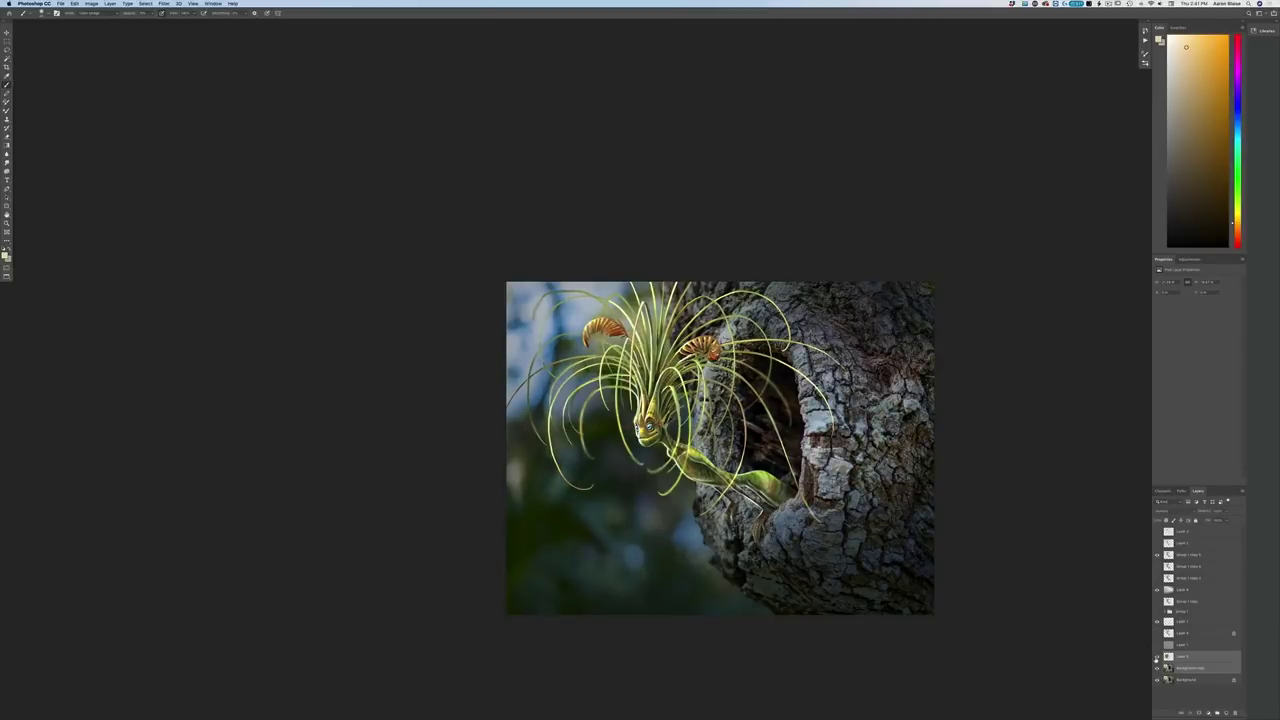
pyautogui.click(1157, 658)
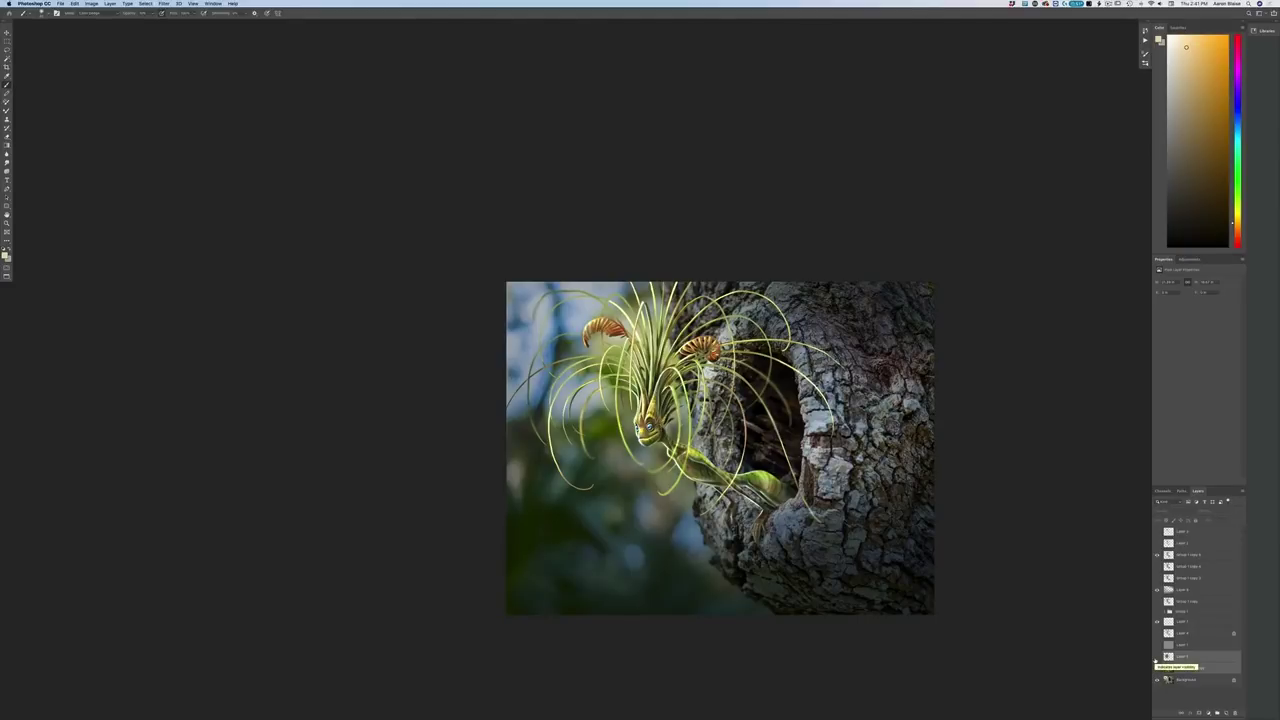
# Flip the canvas horizontally back to its original orientation and centre the image in the view
pyautogui.click(91, 3)
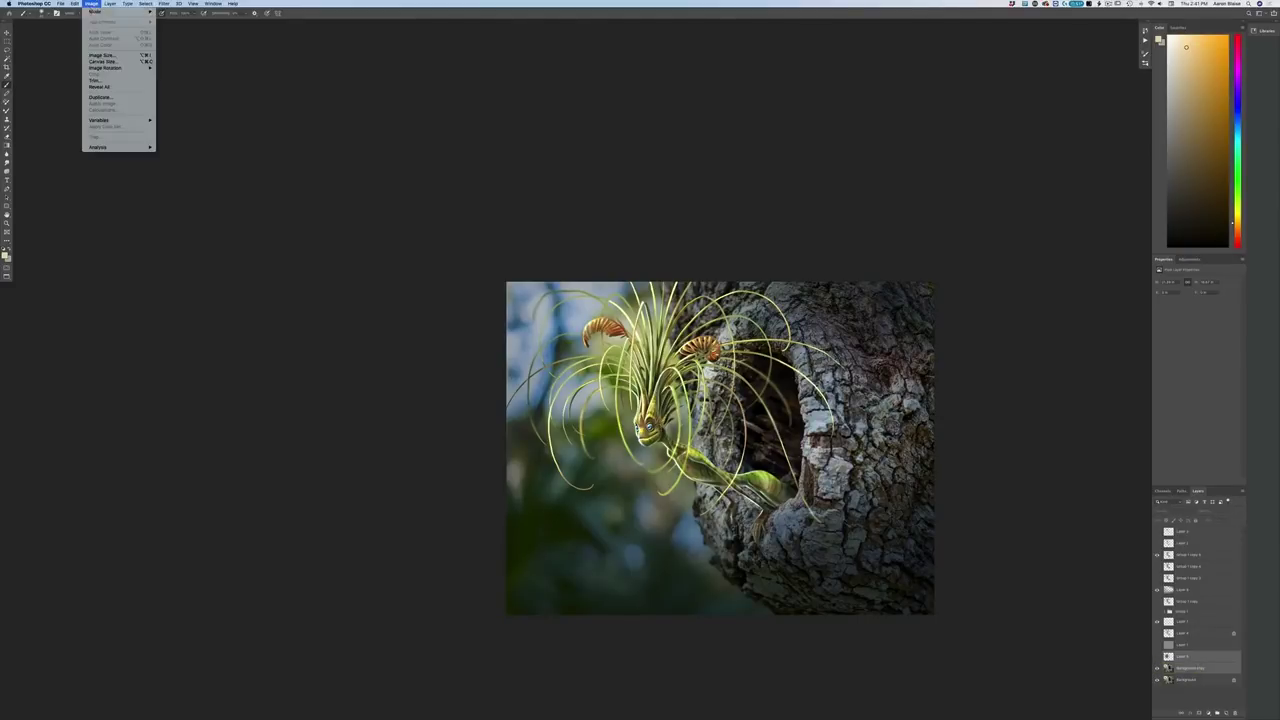
pyautogui.moveTo(118, 67)
pyautogui.click(176, 97)
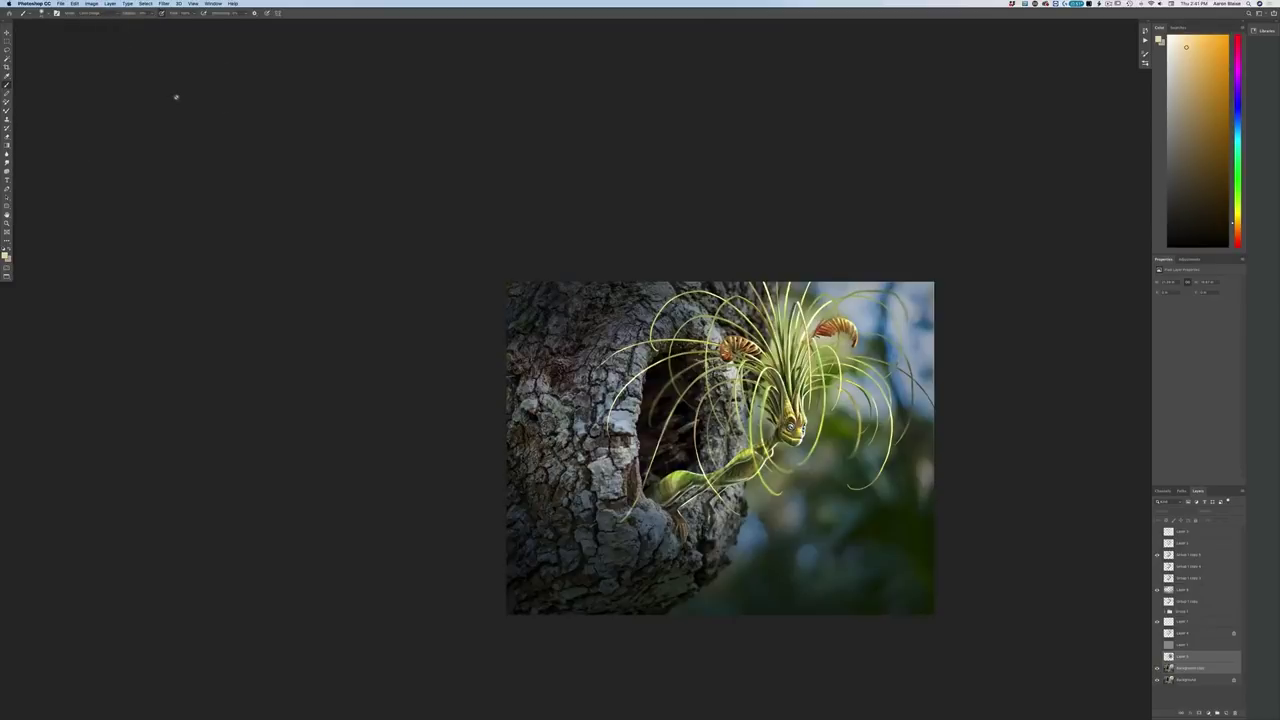
pyautogui.press('super+plus')
pyautogui.moveTo(382, 520); pyautogui.dragTo(230, 454)
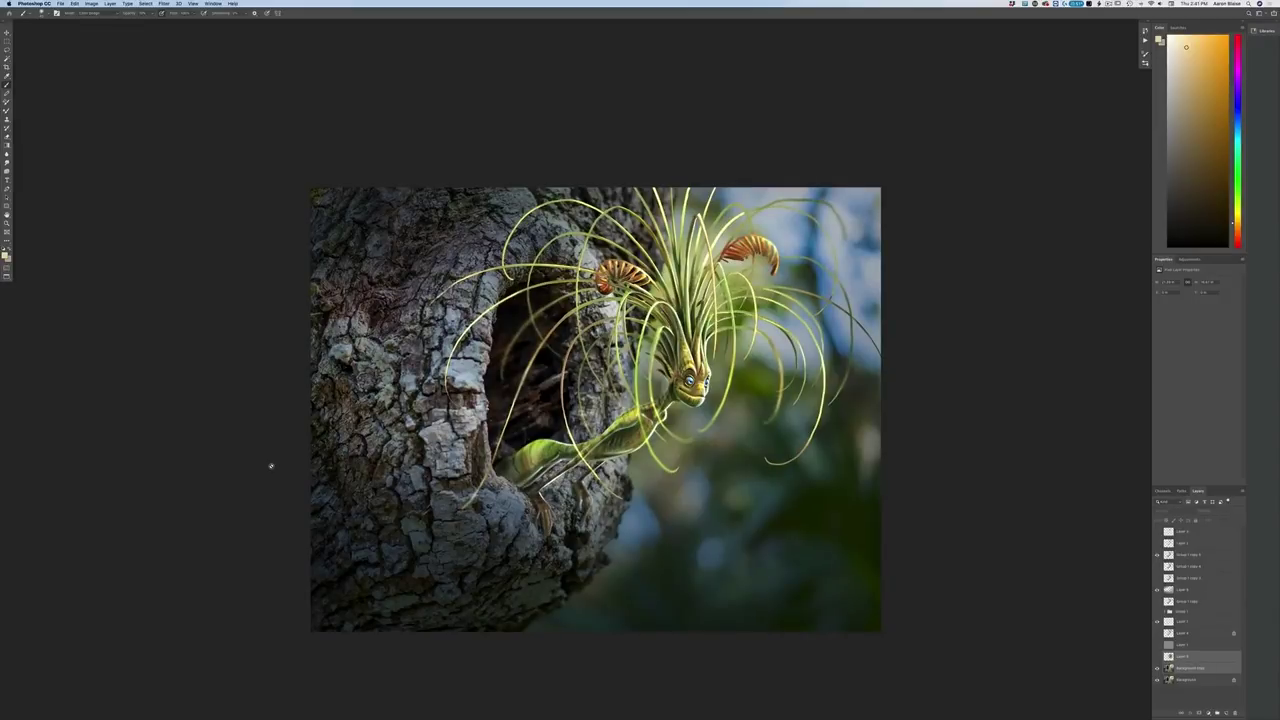
# Compare the unflipped image with and without the darkening layer, select only that layer and leave it visible
pyautogui.click(1157, 657)
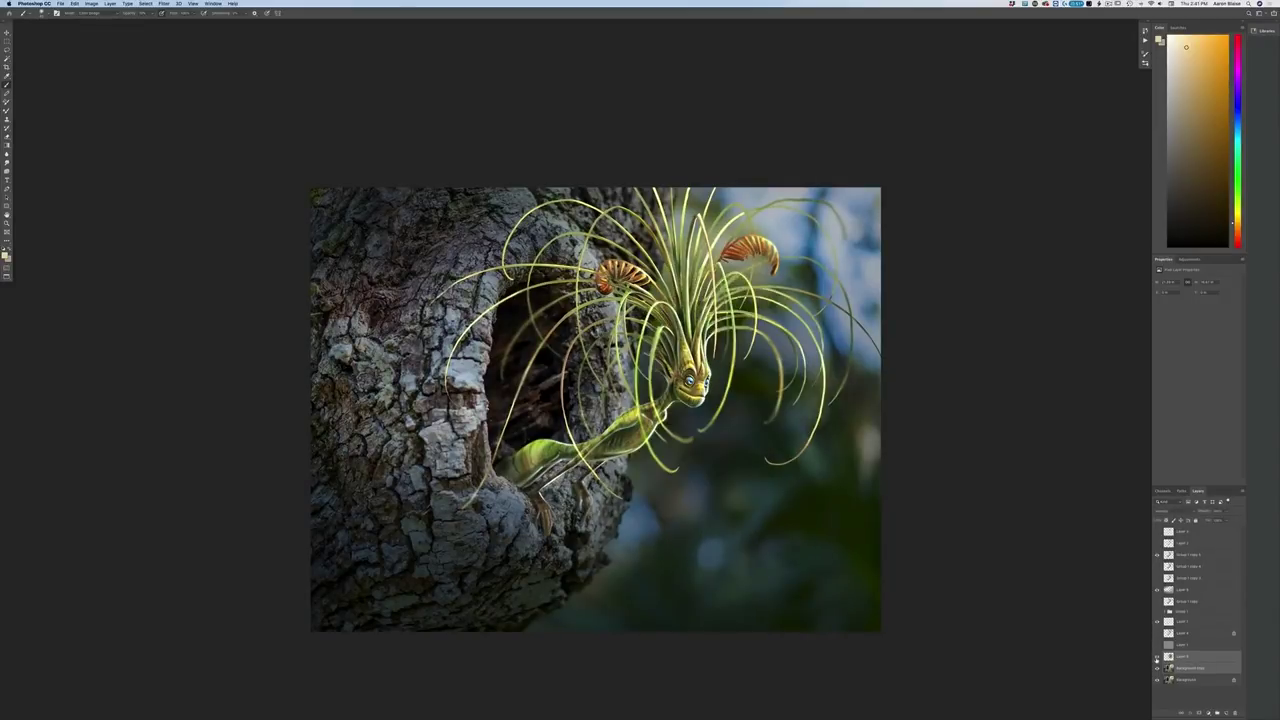
pyautogui.click(1157, 658)
pyautogui.click(1157, 658)
pyautogui.click(1157, 658)
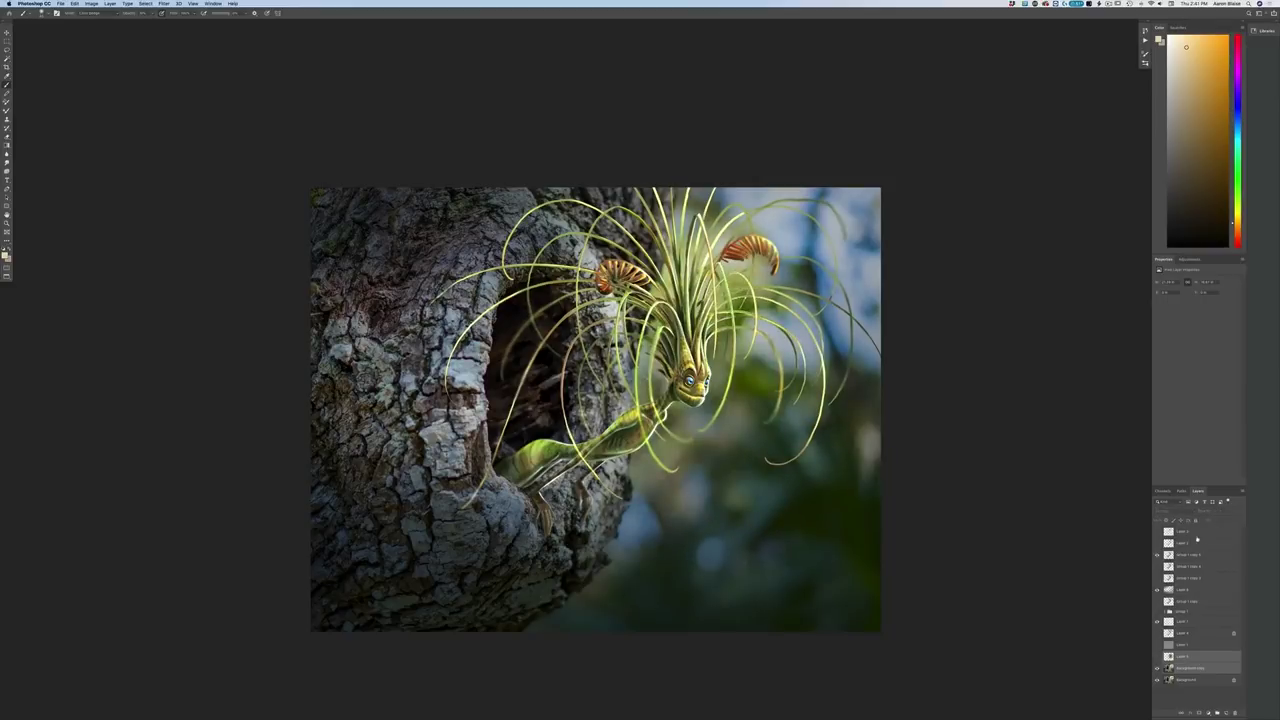
pyautogui.click(1180, 658)
pyautogui.click(1157, 657)
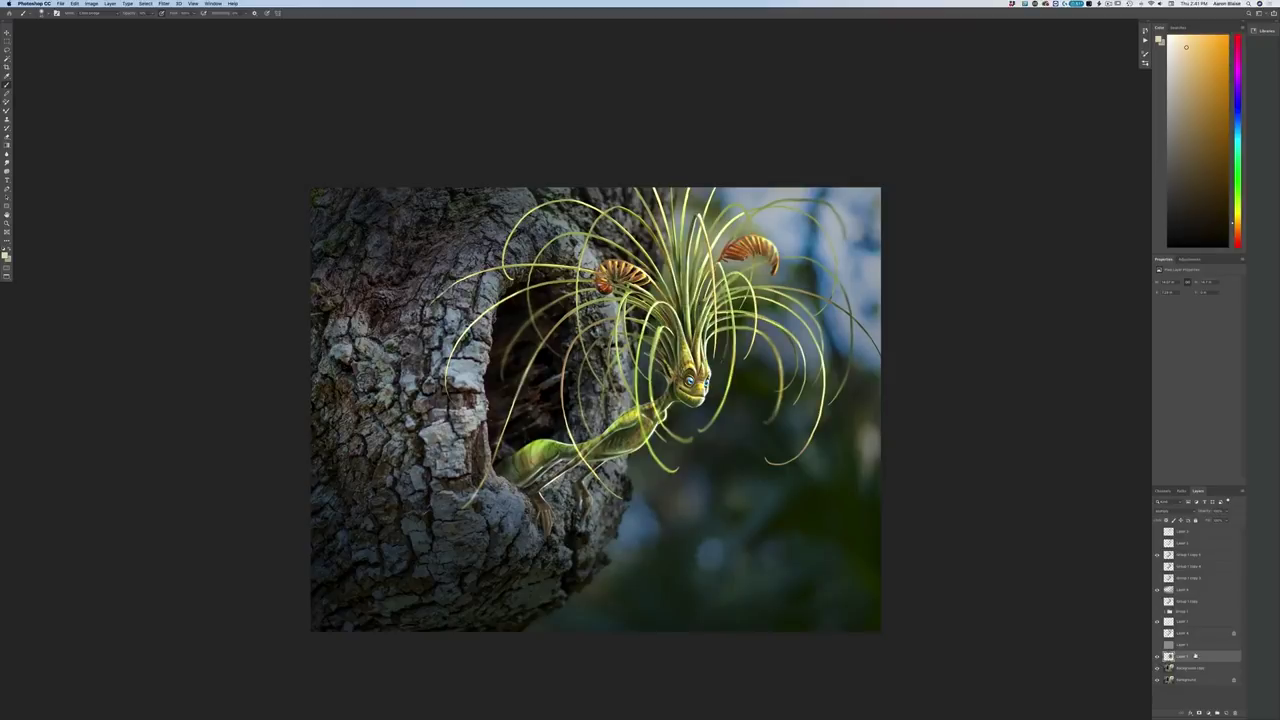
# Try a lower opacity on the darkening layer and judge the result at a reduced view size
pyautogui.click(1226, 512)
pyautogui.moveTo(1229, 520); pyautogui.dragTo(1209, 521)
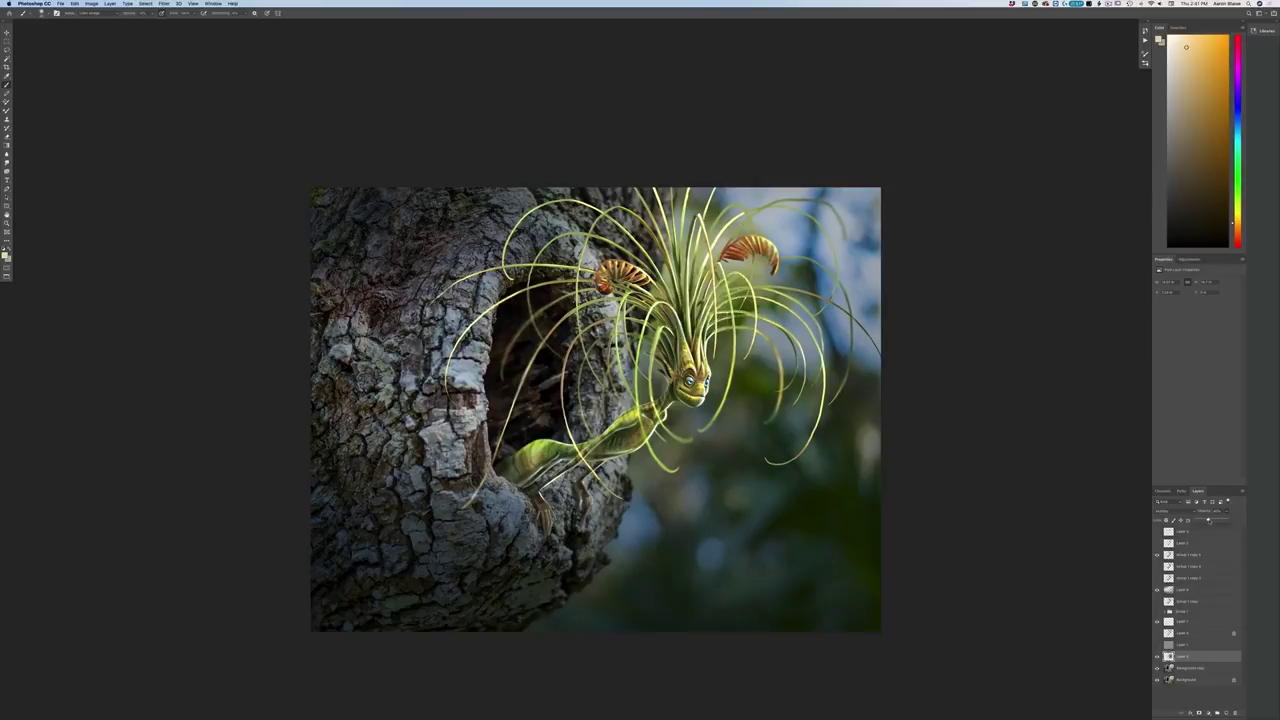
pyautogui.press('super+minus')
pyautogui.press('super+minus')
pyautogui.press('super+minus')
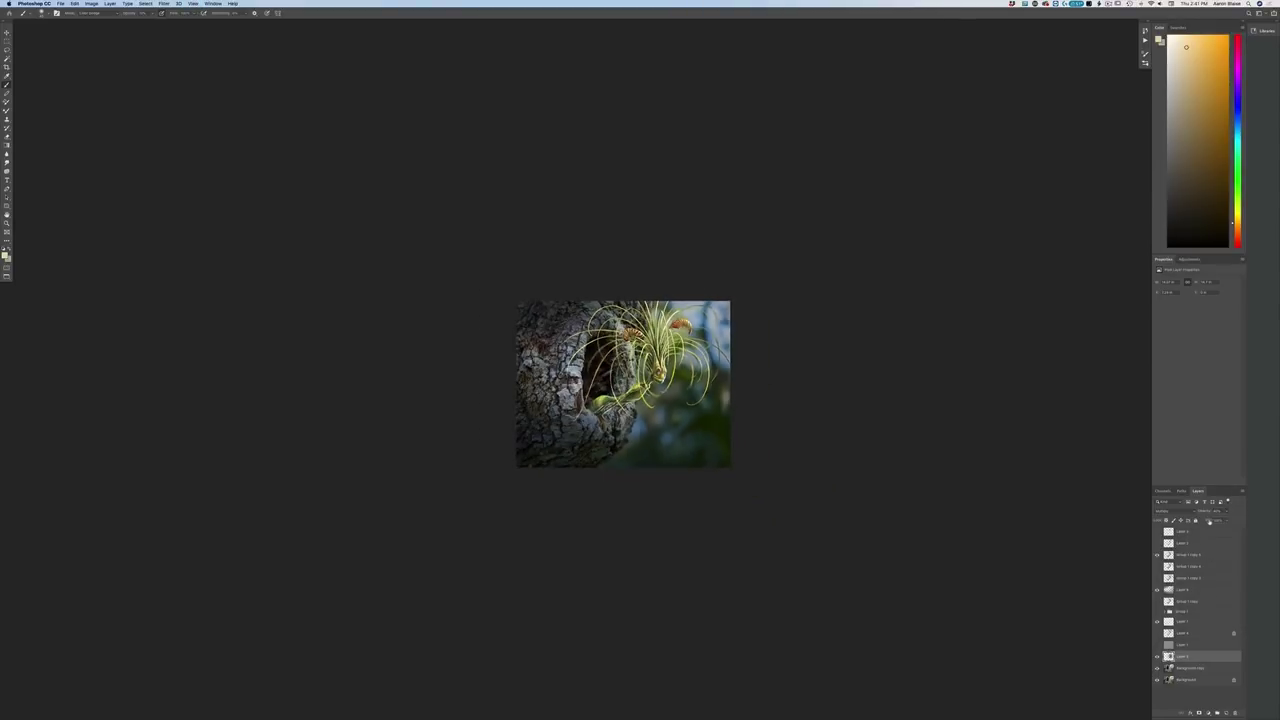
pyautogui.press('super+plus')
pyautogui.press('super+plus')
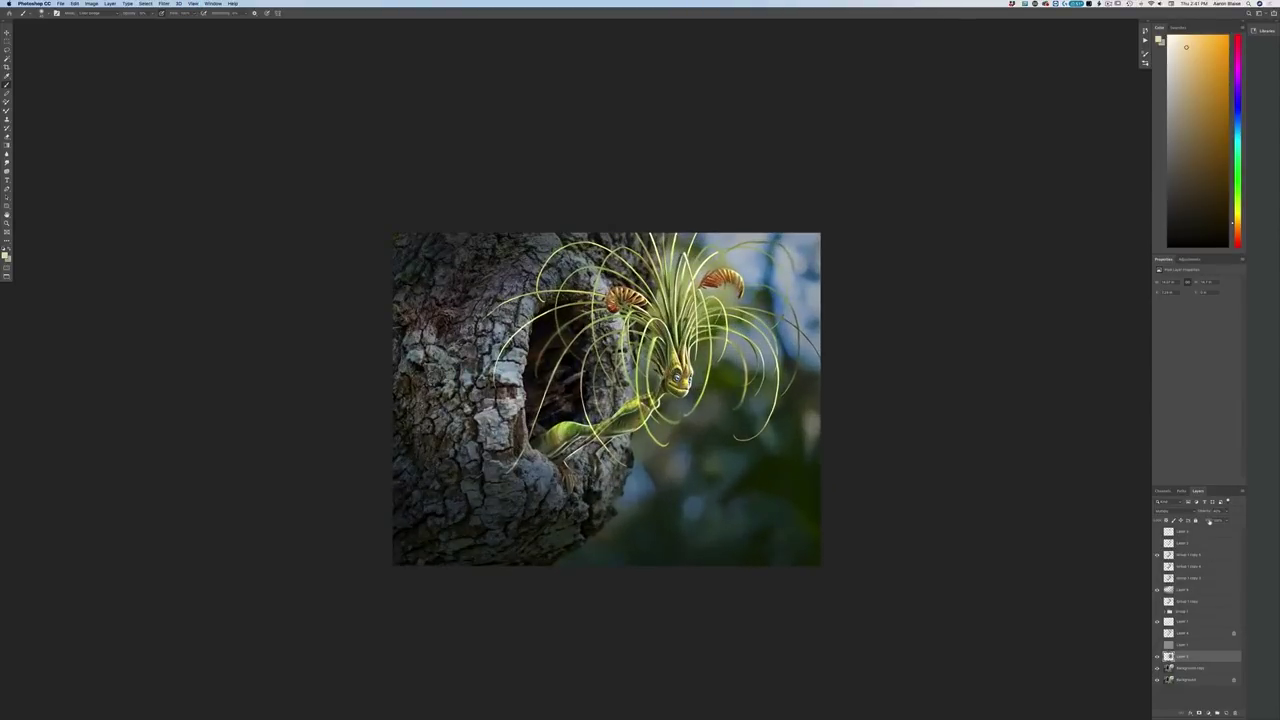
# Compare the image with the darkening layer hidden at several magnifications, and show the layer again
pyautogui.click(1157, 656)
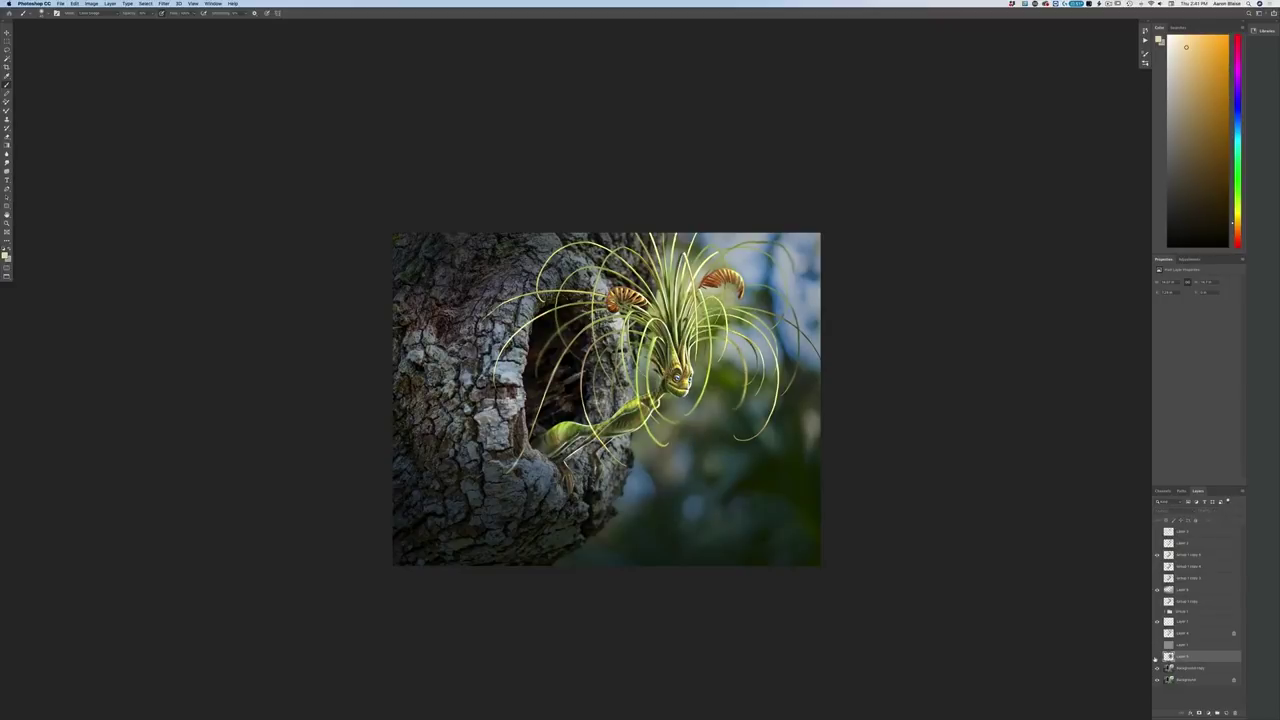
pyautogui.press('super+minus')
pyautogui.press('super+minus')
pyautogui.press('super+minus')
pyautogui.press('super+plus')
pyautogui.press('super+plus')
pyautogui.press('super+plus')
pyautogui.click(1156, 658)
# Set the darkening layer to full opacity and check it at a small view size
pyautogui.click(1227, 511)
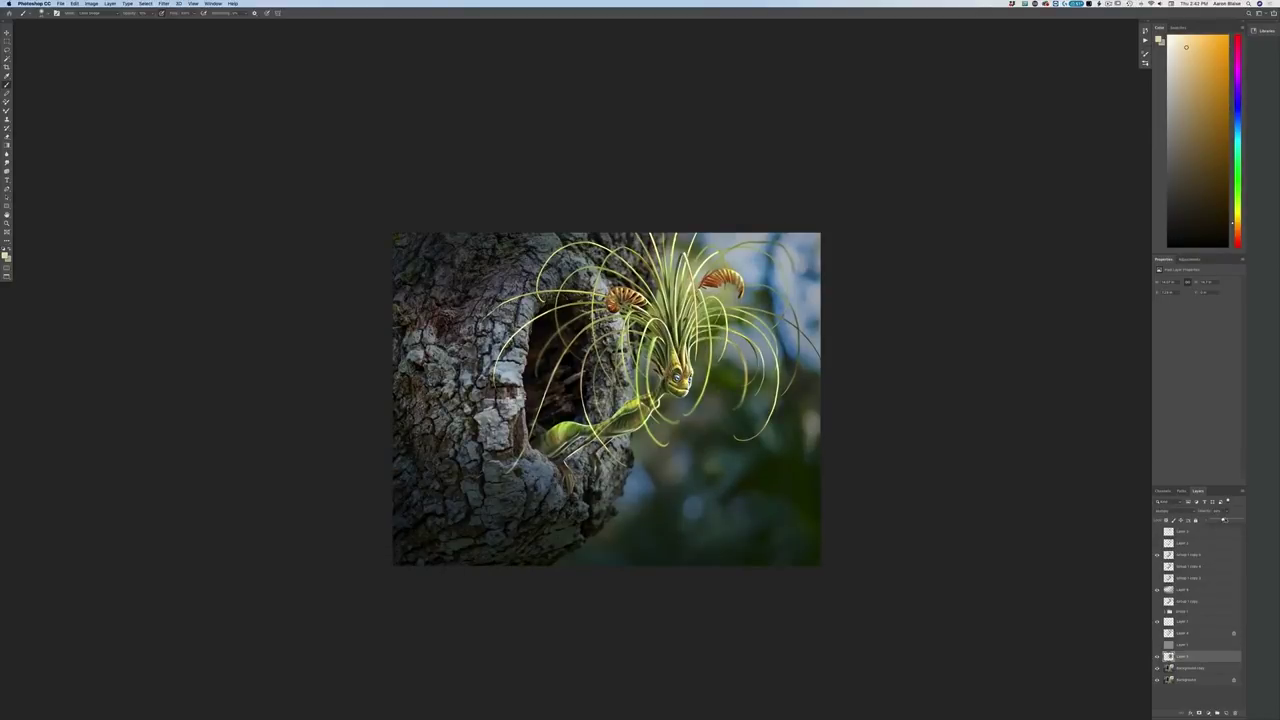
pyautogui.moveTo(1222, 521); pyautogui.dragTo(1263, 548)
pyautogui.press('super+minus')
pyautogui.press('super+minus')
pyautogui.press('super+minus')
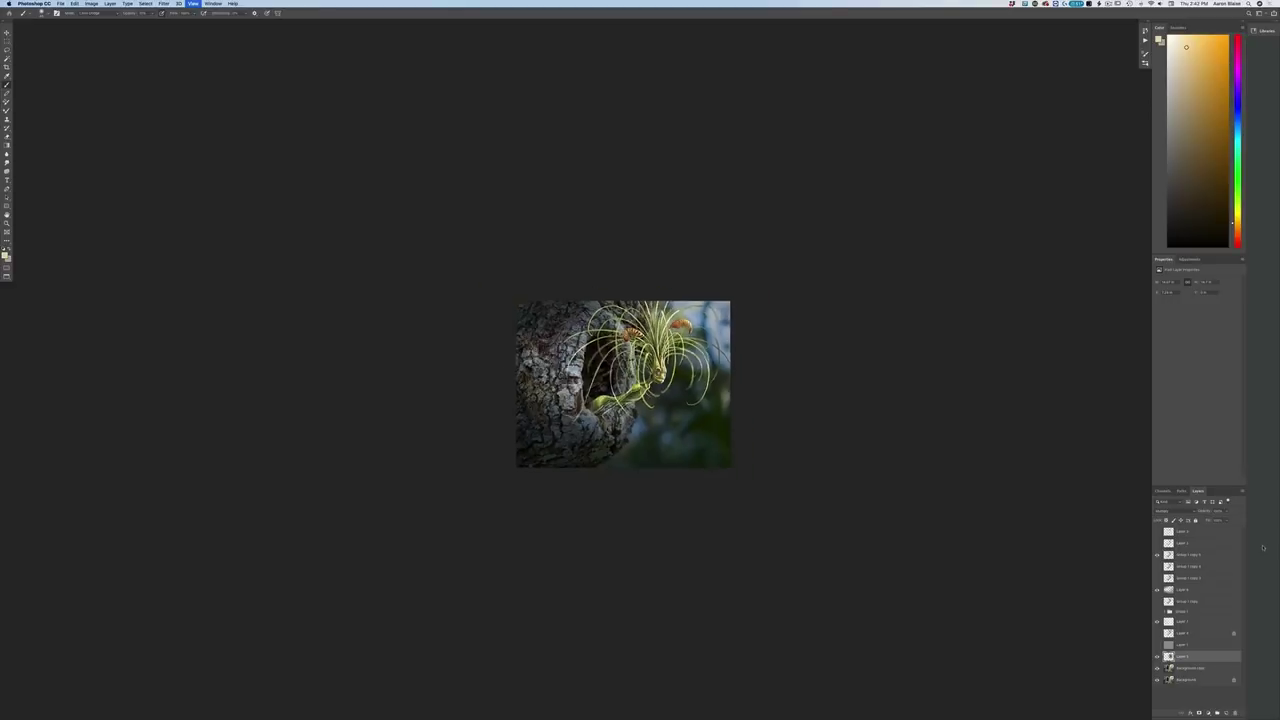
# Examine the darkened tree, background and creature both close up and at a reduced size
pyautogui.press('super+plus')
pyautogui.press('super+plus')
pyautogui.press('super+plus')
pyautogui.press('super+plus')
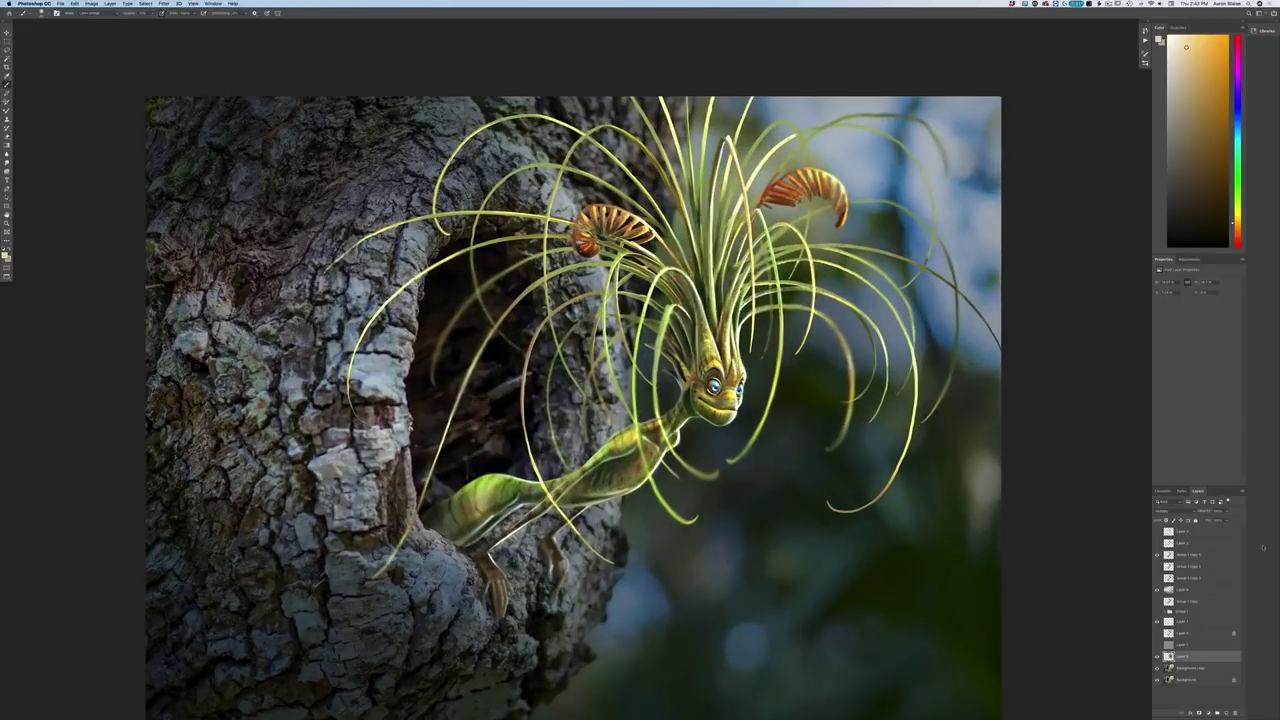
pyautogui.press('super+minus')
pyautogui.press('super+minus')
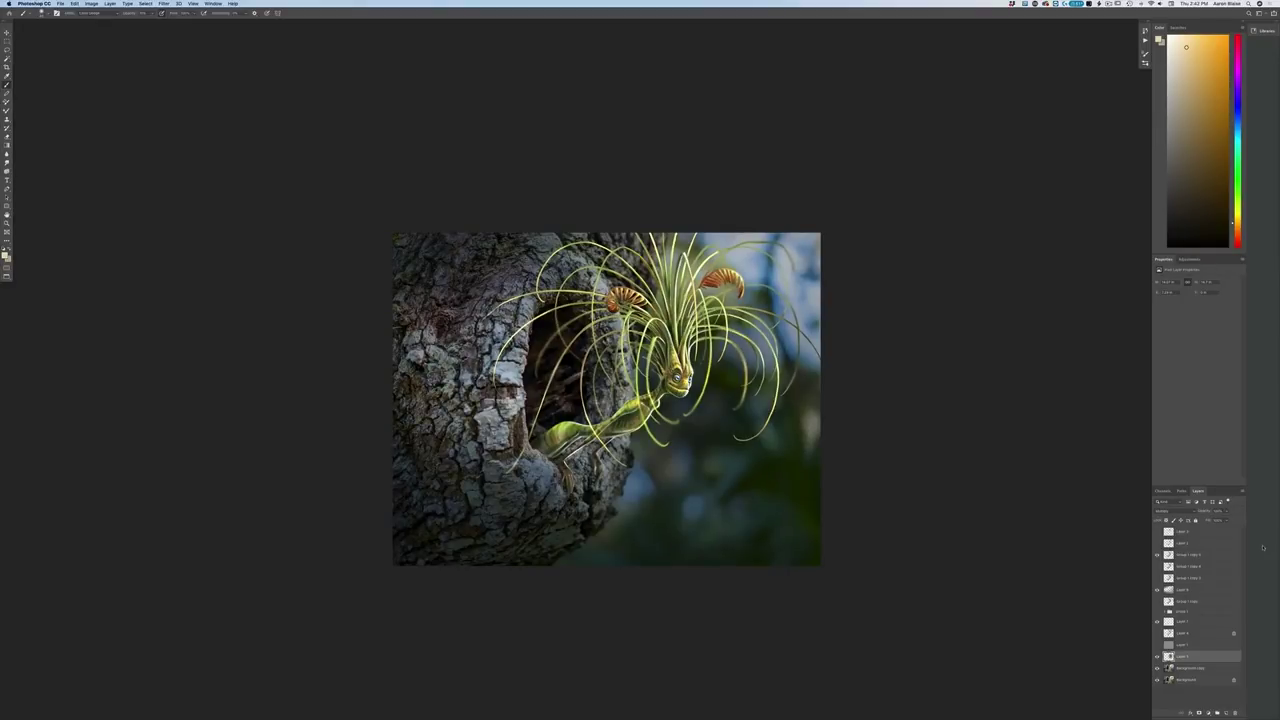
pyautogui.press('super+minus')
pyautogui.press('super+plus')
pyautogui.press('super+plus')
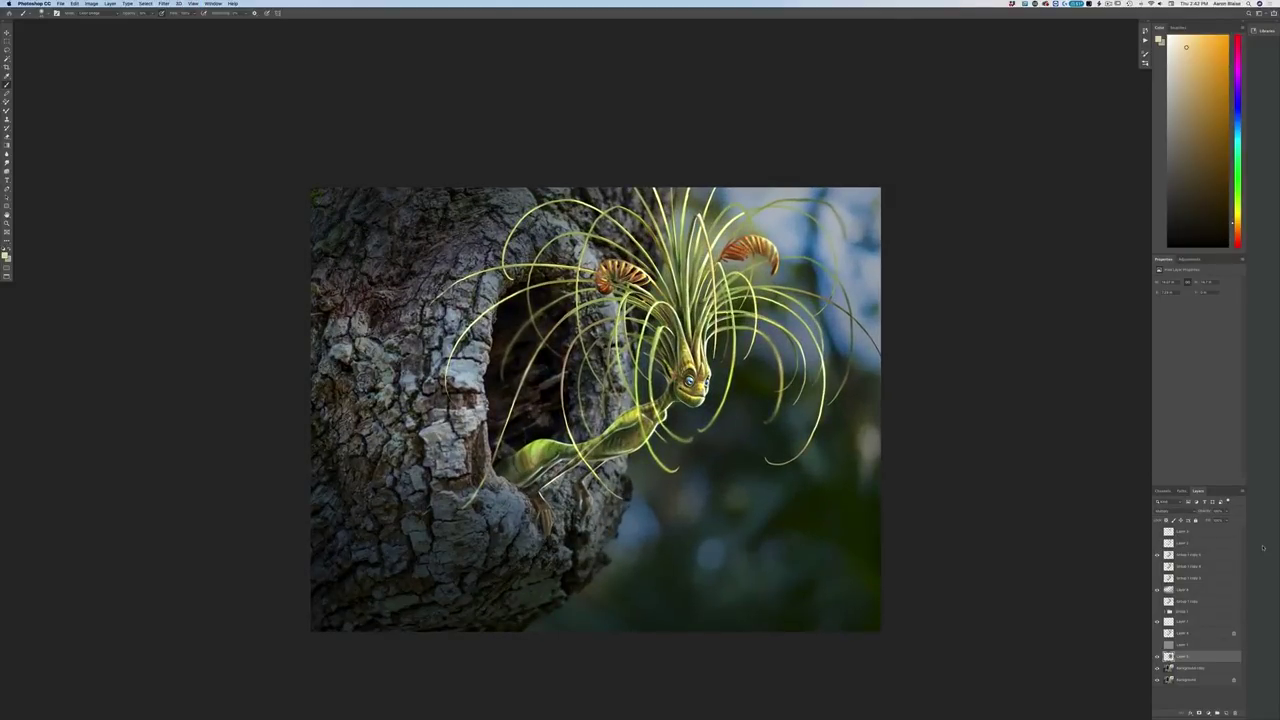
# Try moving the darkening layer and background copy higher in the layer stack, and undo the move
pyautogui.keyDown('shift'); pyautogui.click(1181, 668); pyautogui.keyUp('shift')
pyautogui.moveTo(1181, 657); pyautogui.dragTo(1181, 594)
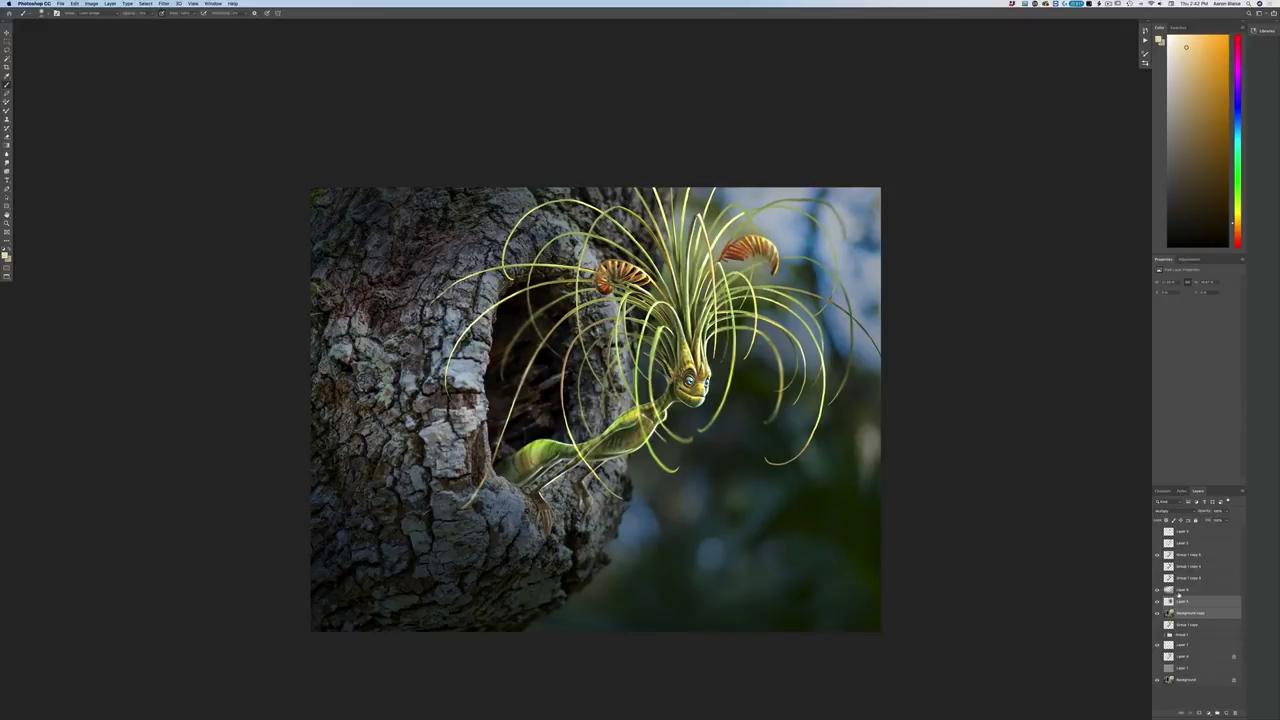
pyautogui.press('super+z')
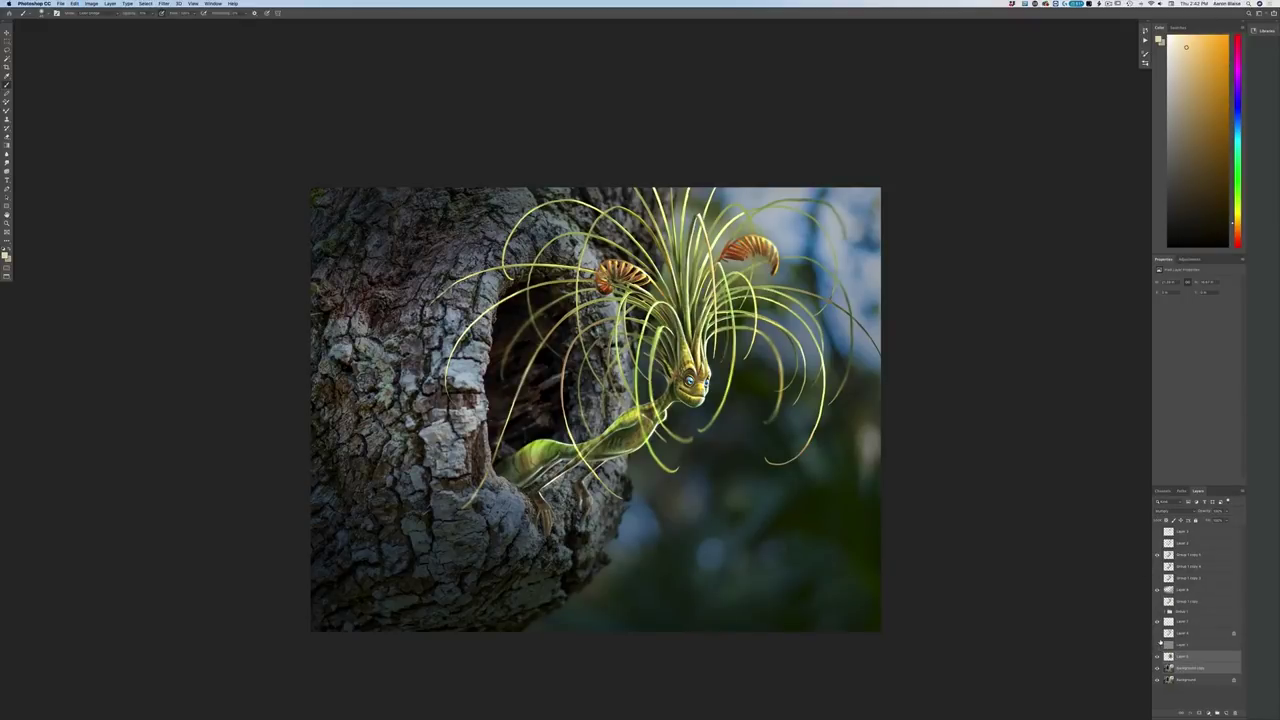
# Place the visible layer from mid-stack directly above the darkening layer, and move both with the background copy beneath the other visible layers
pyautogui.click(1157, 622)
pyautogui.click(1157, 622)
pyautogui.moveTo(1180, 622); pyautogui.dragTo(1183, 650)
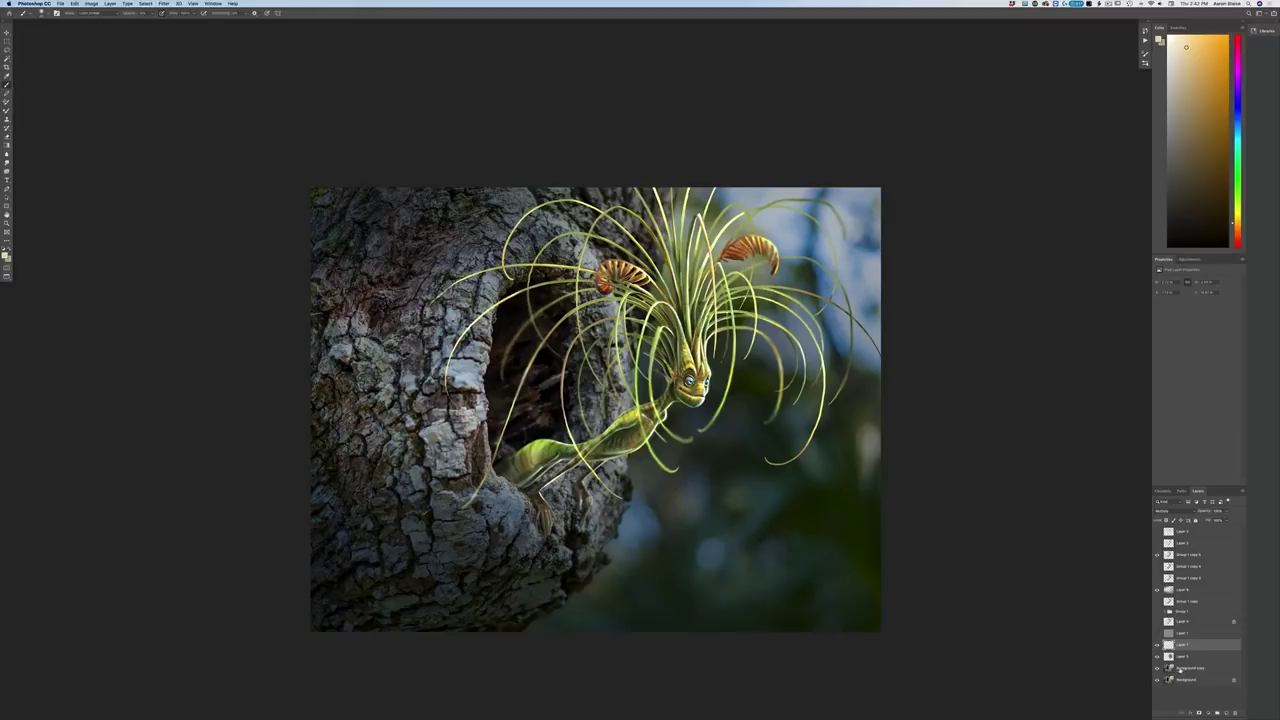
pyautogui.keyDown('shift'); pyautogui.click(1180, 668); pyautogui.keyUp('shift')
pyautogui.moveTo(1177, 640); pyautogui.dragTo(1165, 595)
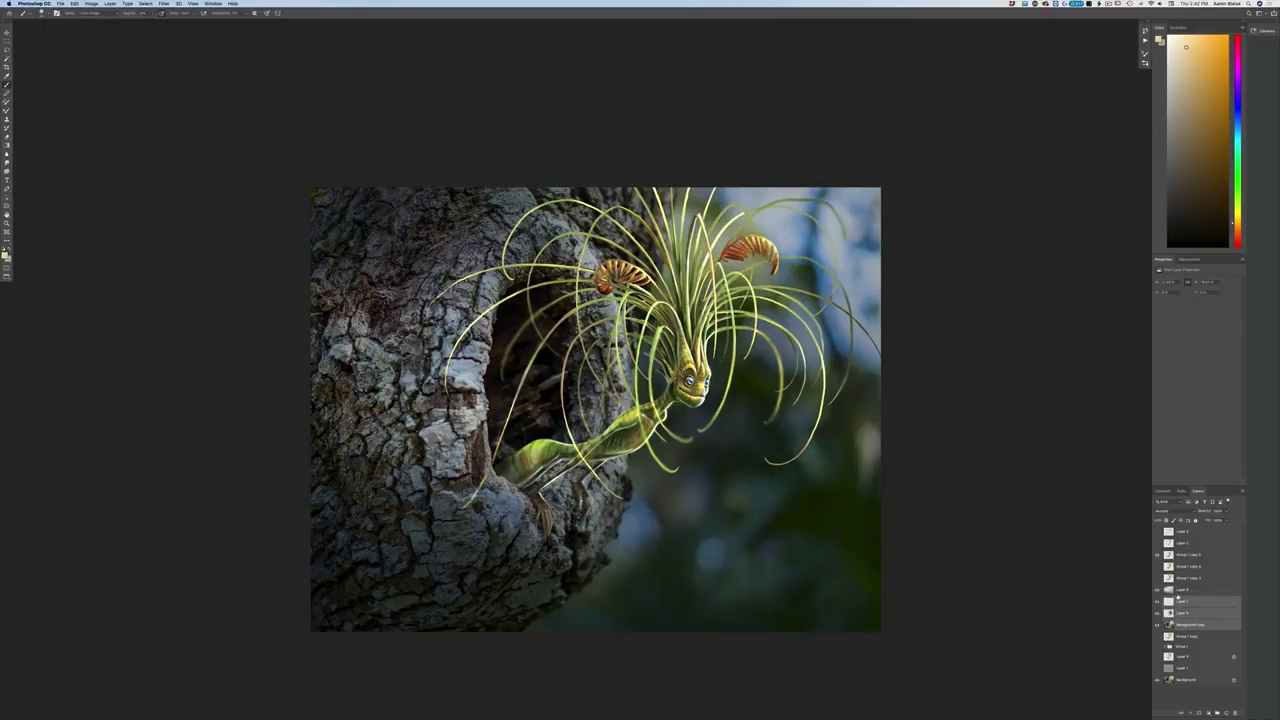
# Group all layers from the top visible creature layer down to the background copy
pyautogui.keyDown('shift'); pyautogui.click(1177, 554); pyautogui.keyUp('shift')
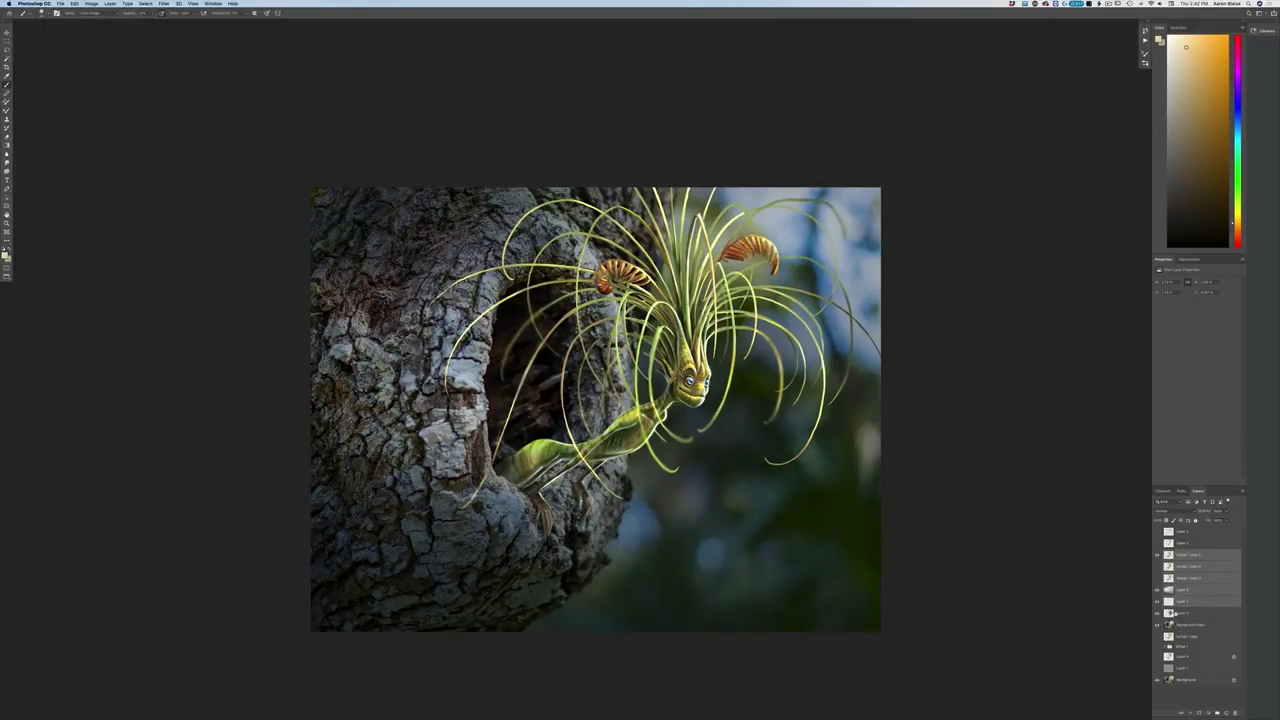
pyautogui.click(1183, 555)
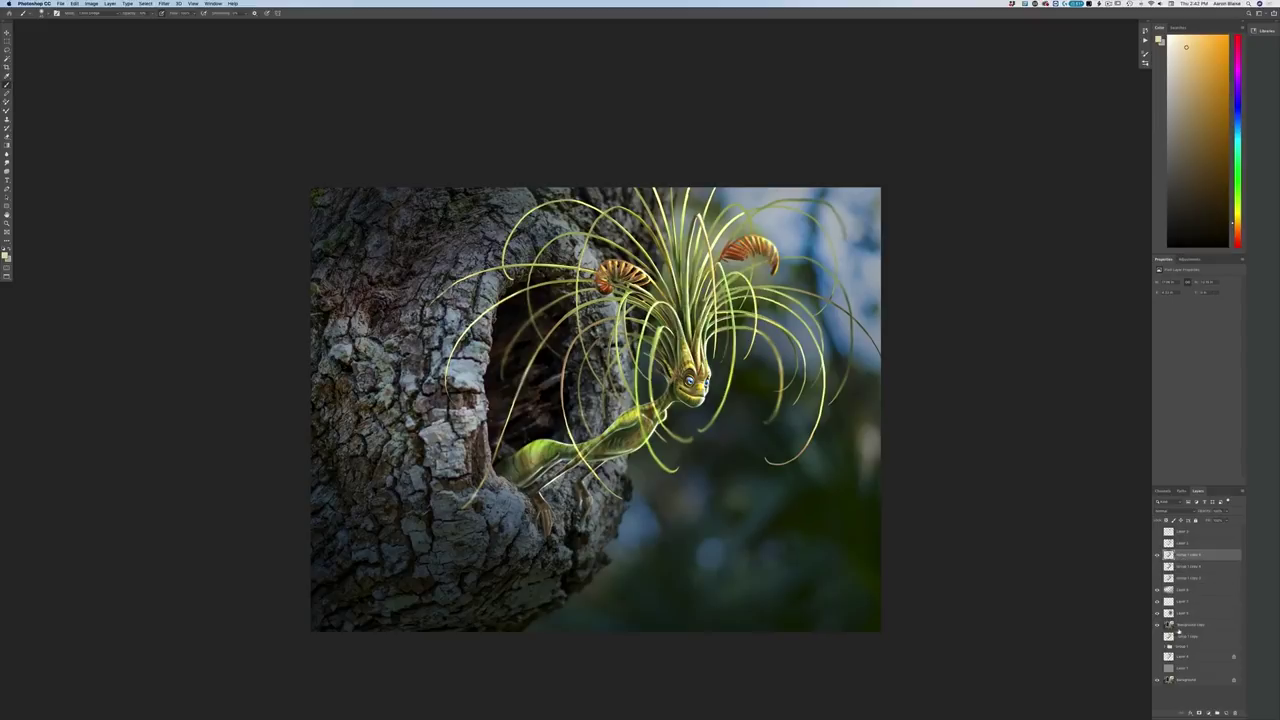
pyautogui.keyDown('shift'); pyautogui.click(1181, 625); pyautogui.keyUp('shift')
pyautogui.click(1216, 712)
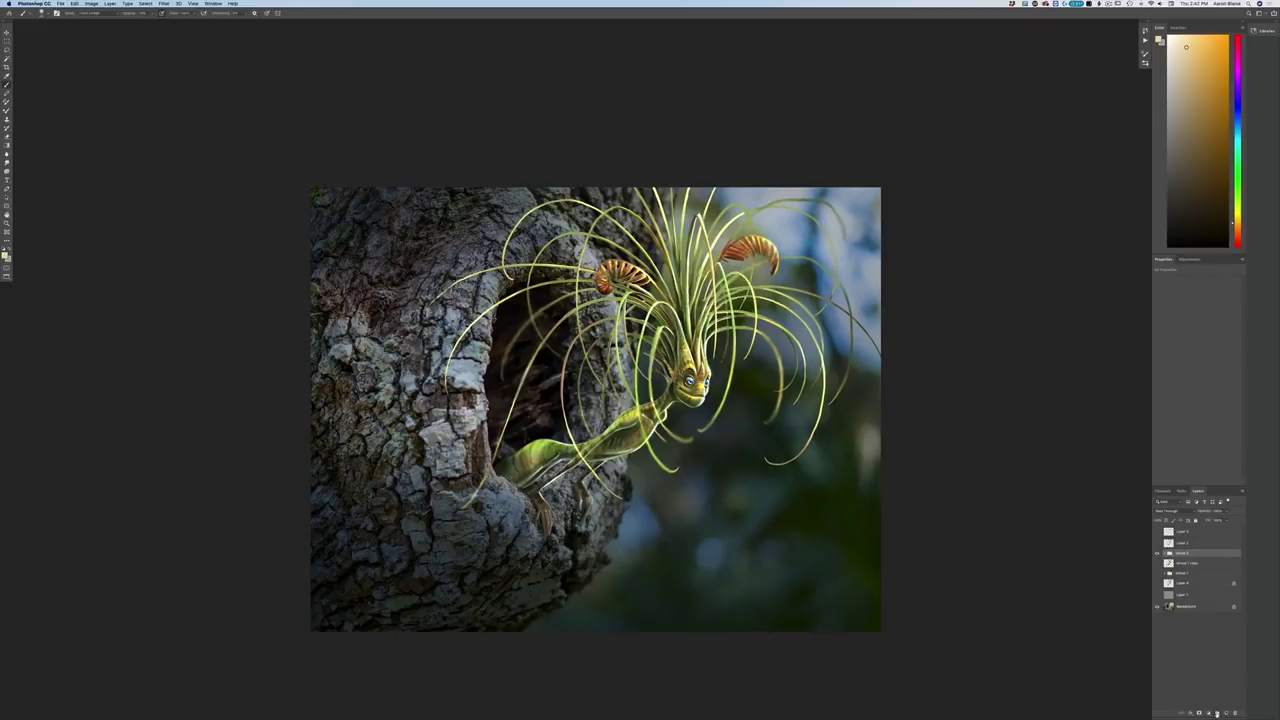
# Duplicate the new group and merge the duplicate into a single layer
pyautogui.moveTo(1181, 556); pyautogui.dragTo(1226, 712)
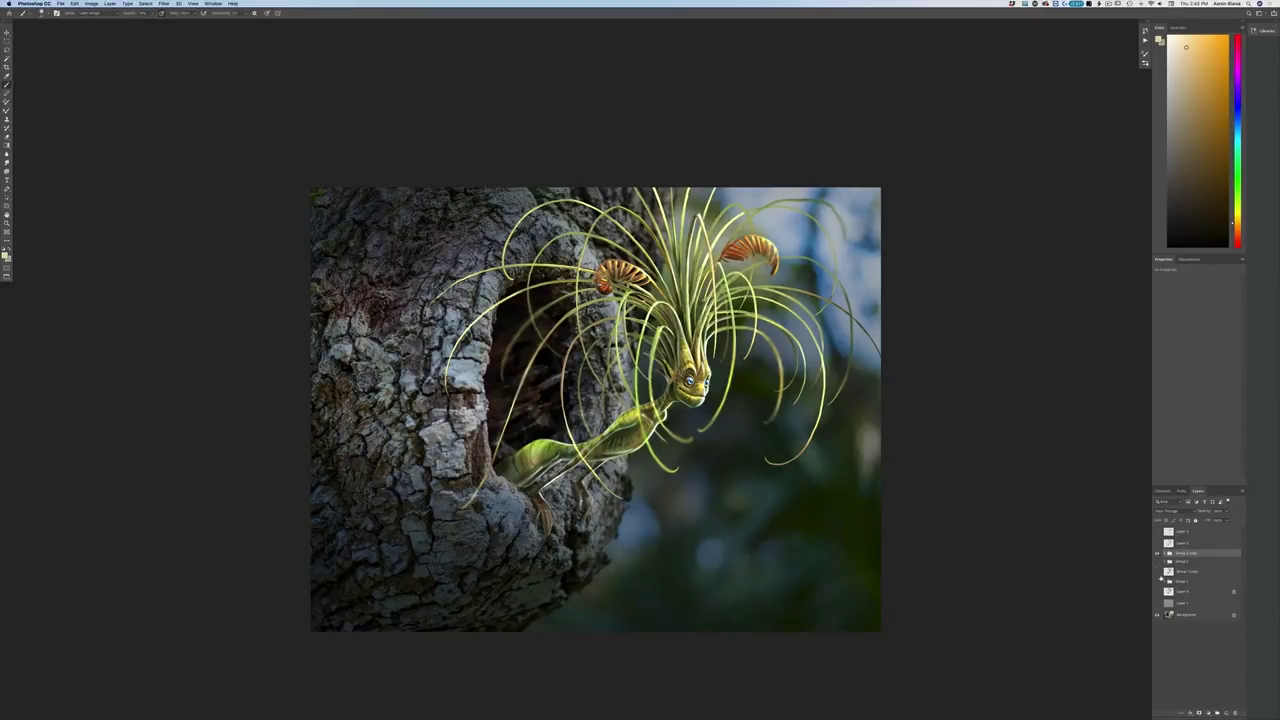
pyautogui.click(108, 4)
pyautogui.click(125, 249)
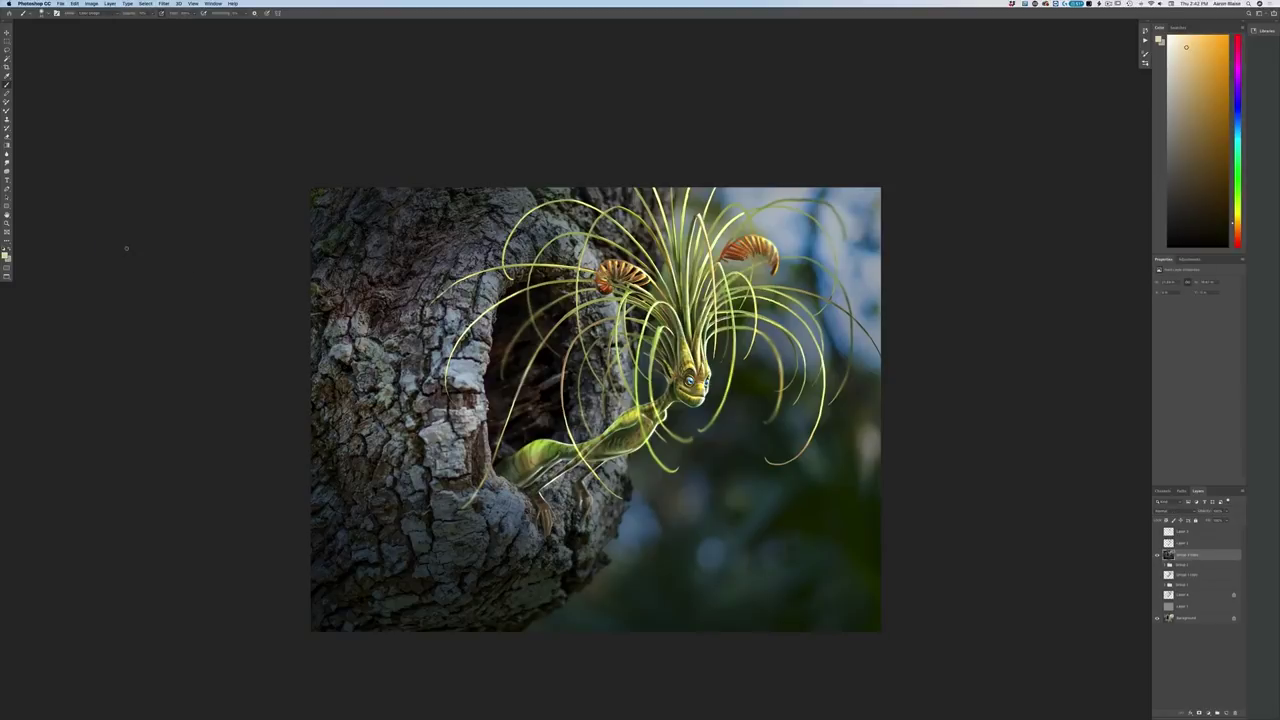
# Compare the image with the merged layer hidden and shown, leaving it visible
pyautogui.click(1157, 555)
pyautogui.click(1157, 555)
pyautogui.click(1157, 555)
pyautogui.click(1157, 555)
pyautogui.click(1157, 557)
pyautogui.click(1157, 557)
# Brighten the bark along the hollow's edge and below the creature with brush strokes on the merged layer
pyautogui.click(7, 255)
pyautogui.press('Return')
pyautogui.moveTo(476, 360); pyautogui.dragTo(474, 426)
pyautogui.moveTo(503, 488)
pyautogui.mouseDown()
pyautogui.moveTo(510, 504)
pyautogui.moveTo(515, 493)
pyautogui.moveTo(506, 510)
pyautogui.moveTo(500, 490)
pyautogui.moveTo(514, 496)
pyautogui.mouseUp()
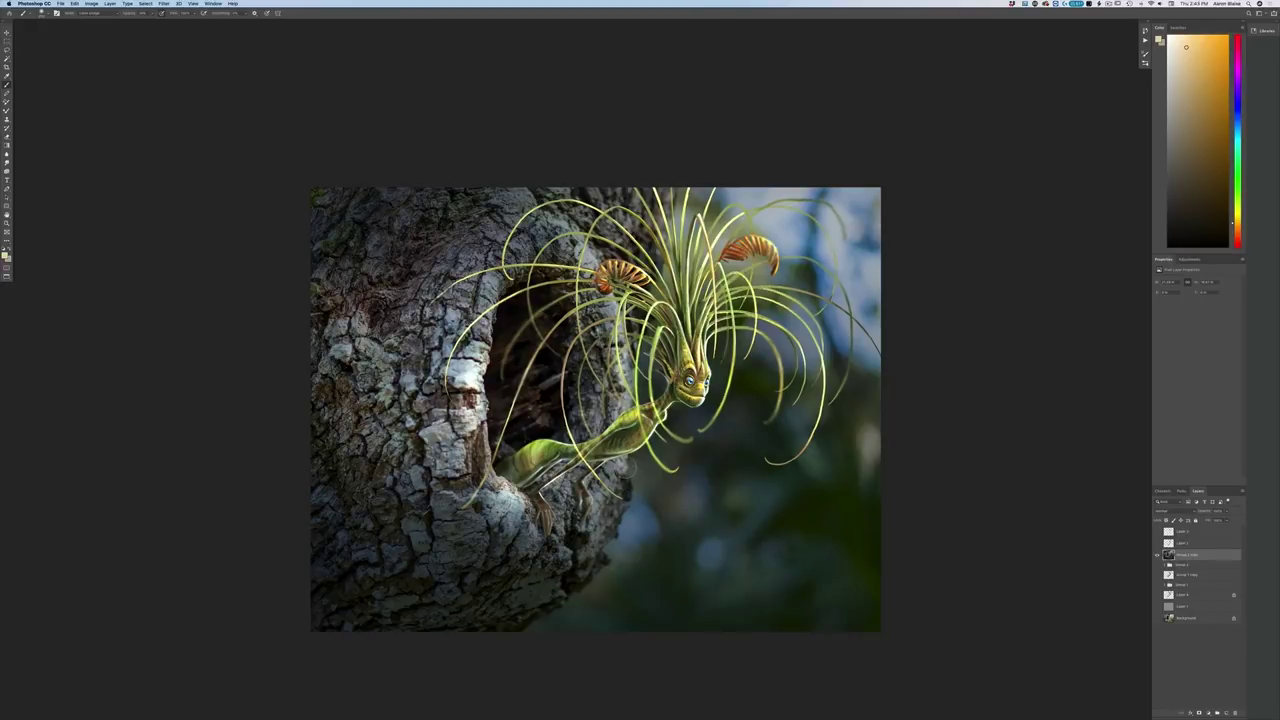
pyautogui.moveTo(500, 282)
pyautogui.mouseDown()
pyautogui.moveTo(480, 388)
pyautogui.moveTo(428, 464)
pyautogui.mouseUp()
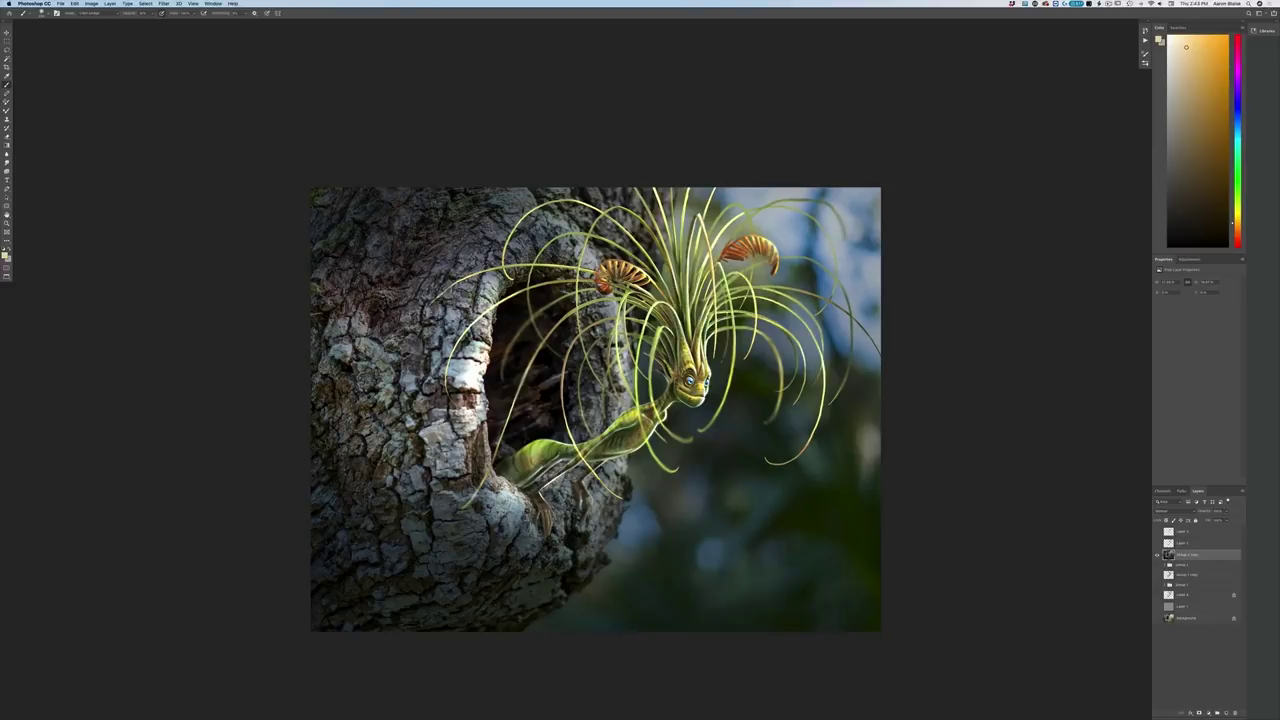
# Examine the brightened bark and creature at reduced and enlarged sizes, and fit the whole image in the view
pyautogui.click(193, 3)
pyautogui.press('super+minus')
pyautogui.press('super+minus')
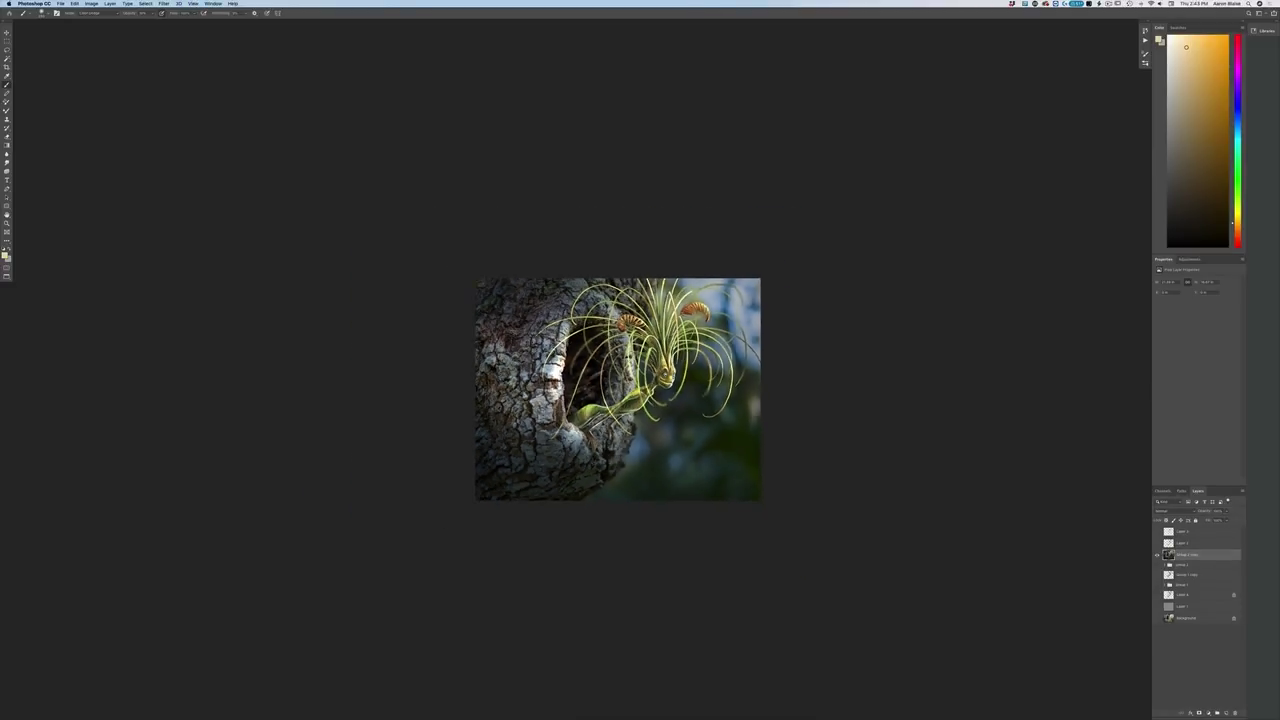
pyautogui.press('super+equal')
pyautogui.press('super+equal')
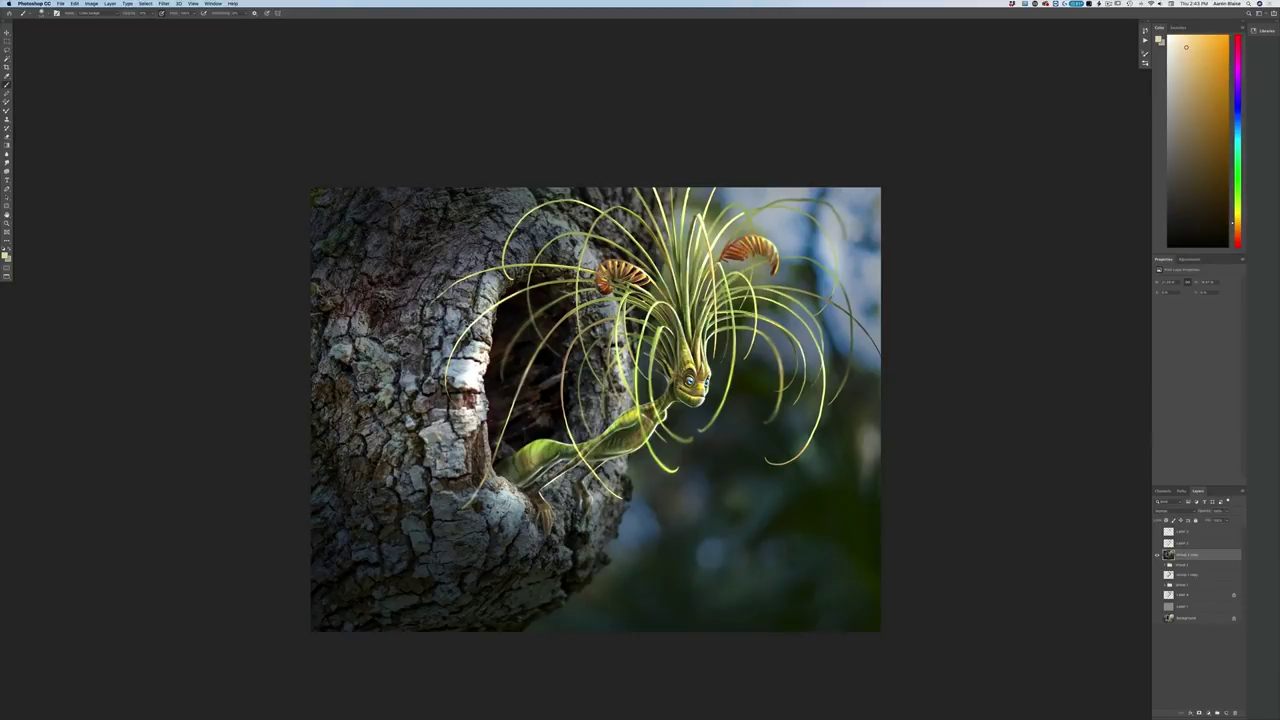
pyautogui.press('super+minus')
pyautogui.press('super+minus')
pyautogui.scroll(3, 639, 369)
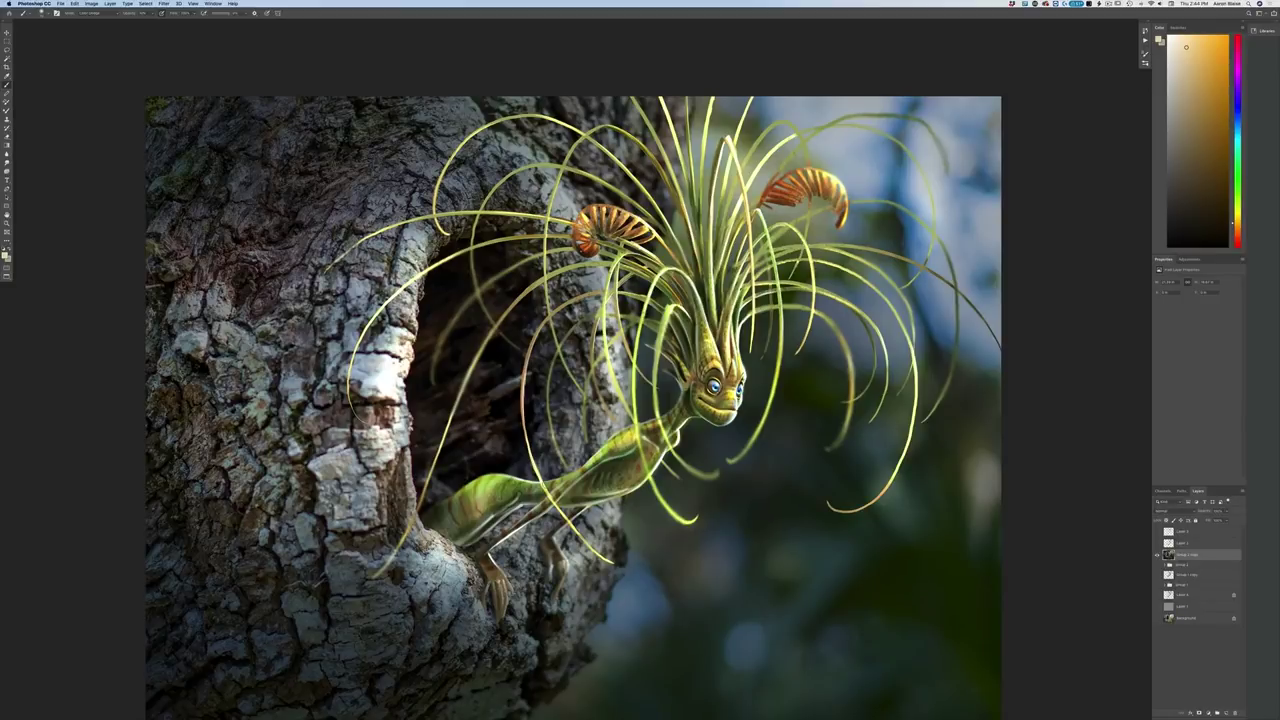
pyautogui.press('super+plus')
pyautogui.press('super+plus')
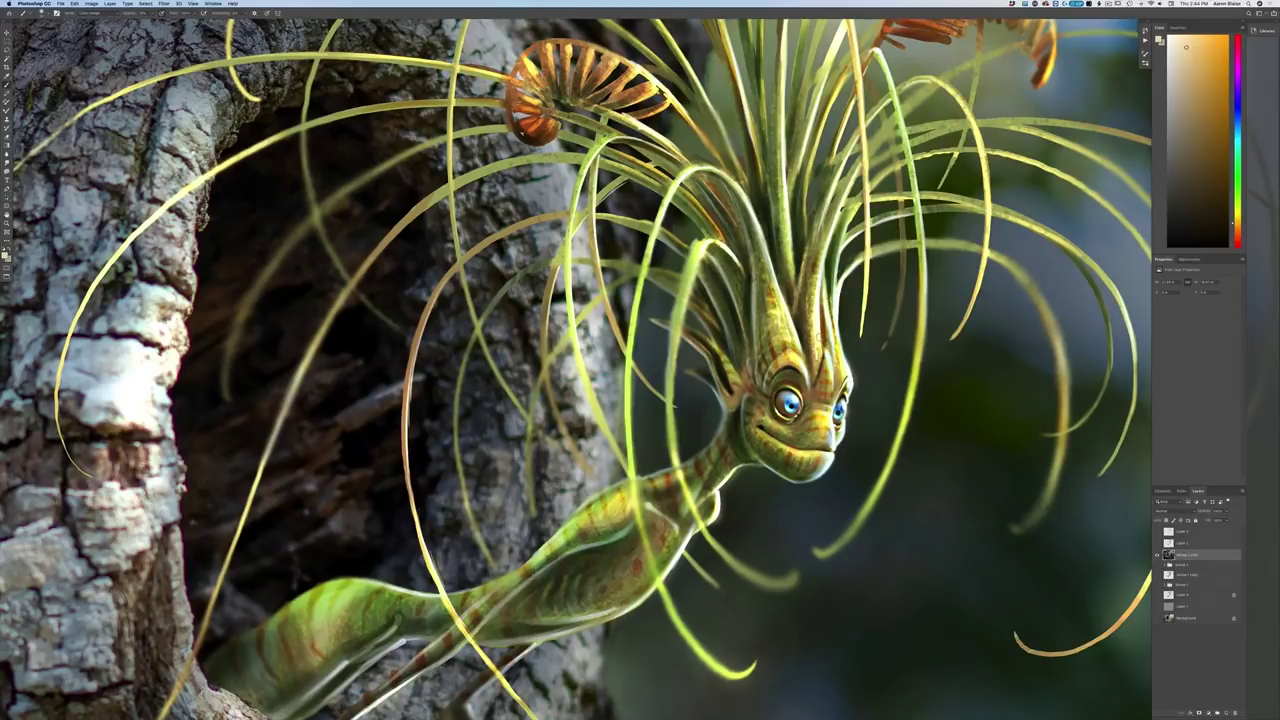
pyautogui.press('super+0')
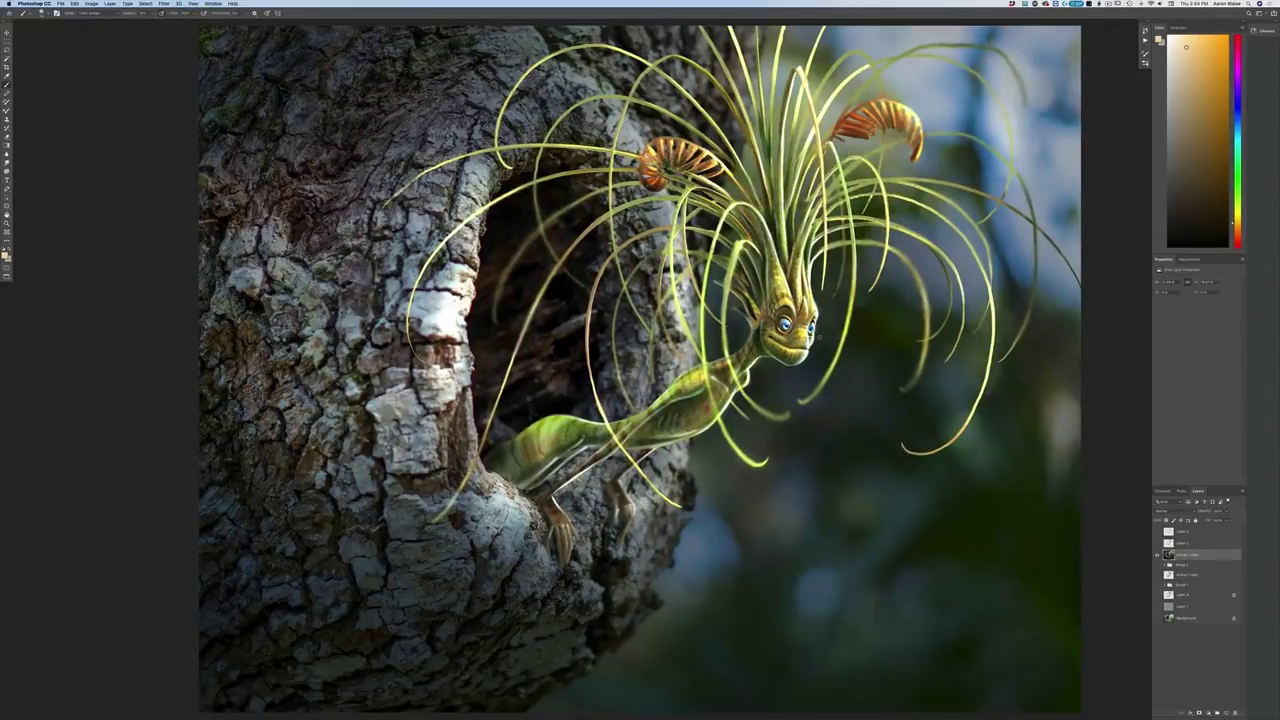